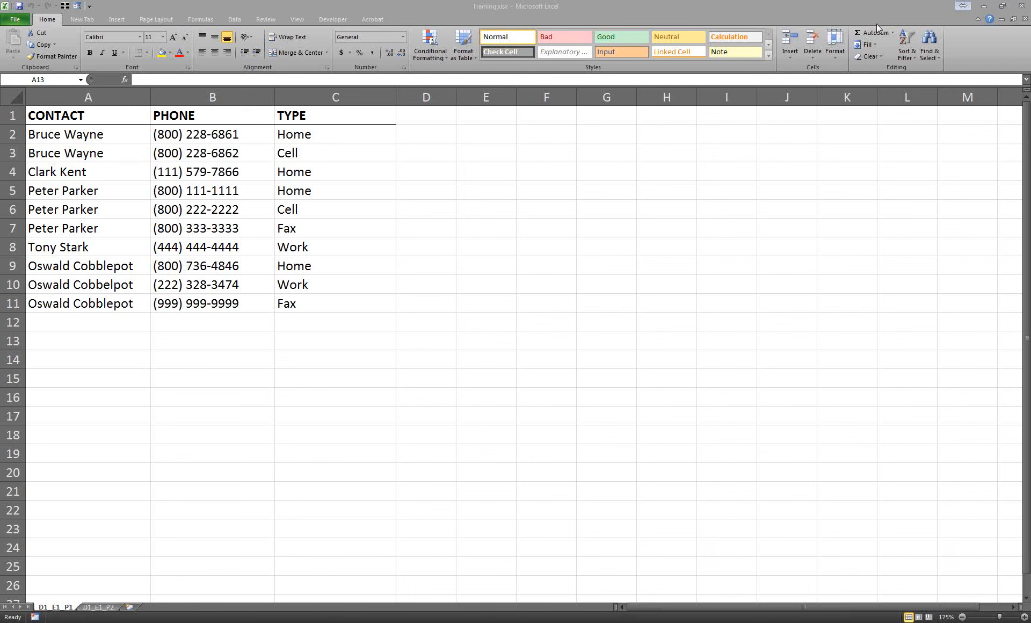
Examine the contact column on the D1_E1_P1 sheet for names repeated across several phone rows
click(718, 348)
click(88, 141)
click(81, 151)
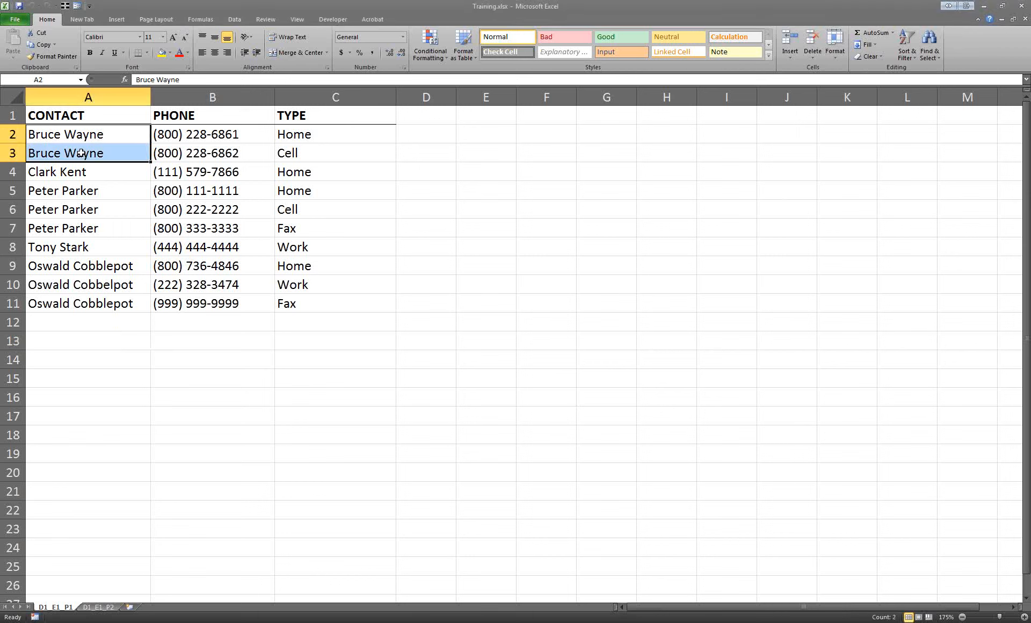
click(72, 171)
click(69, 188)
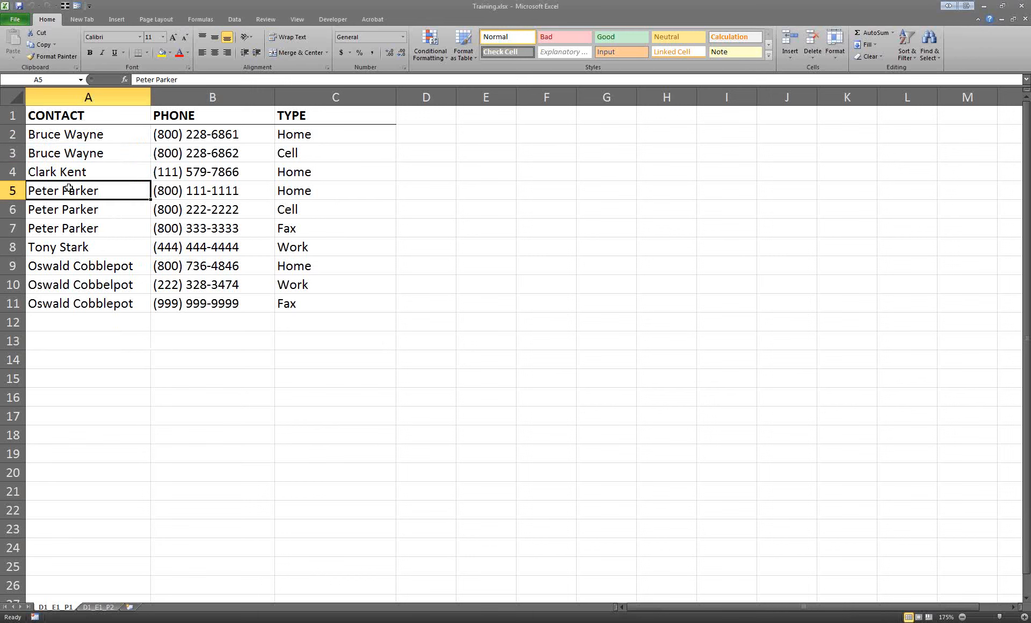
shift+click(61, 228)
click(60, 249)
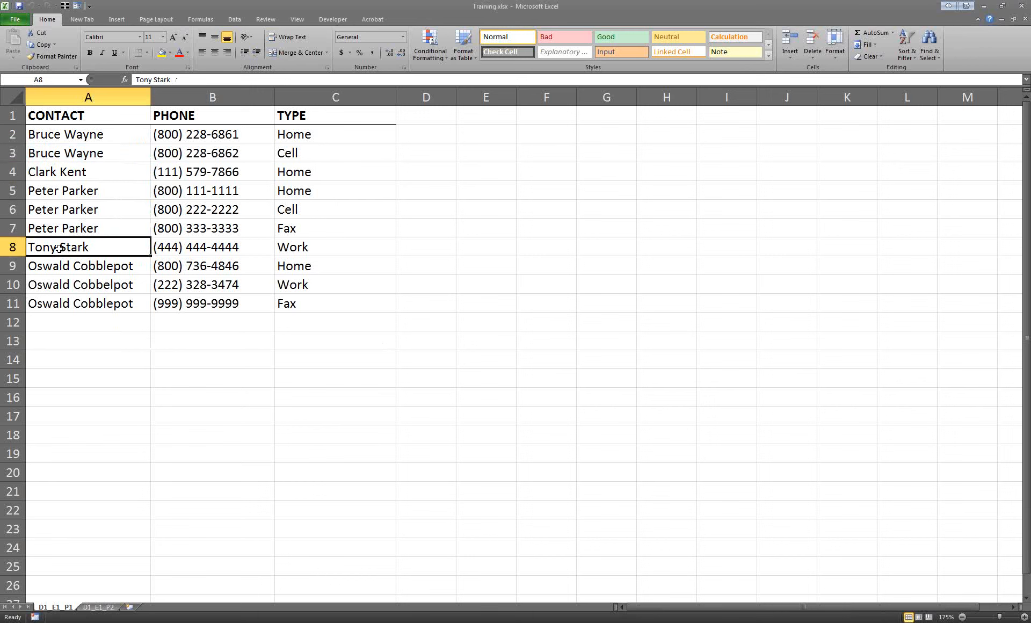
click(171, 409)
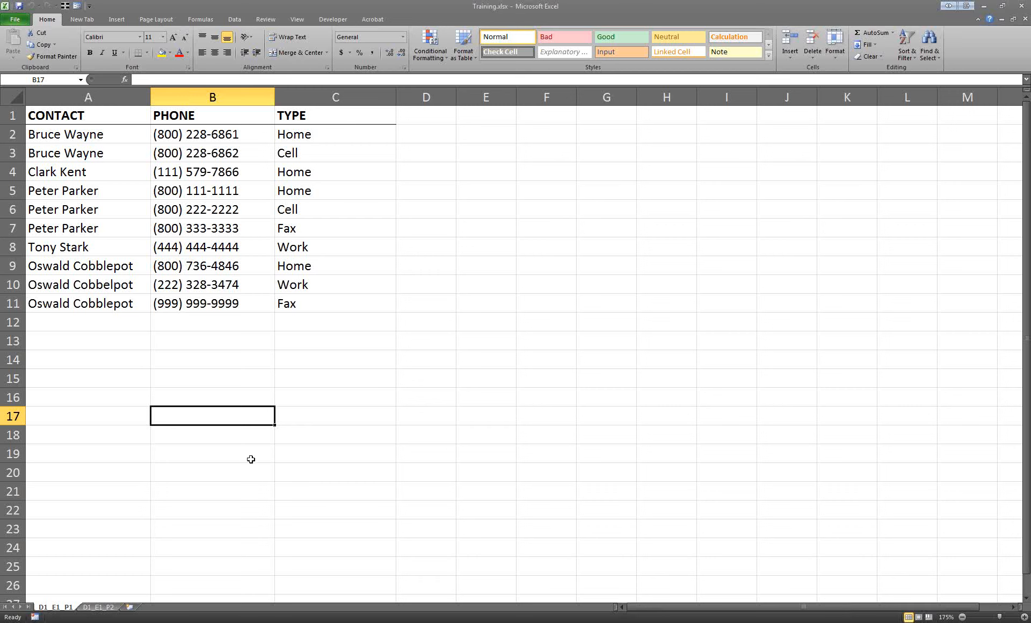
Open the D1_E1_P2 sheet and review its separate Contacts and Phone Numbers tables
click(97, 607)
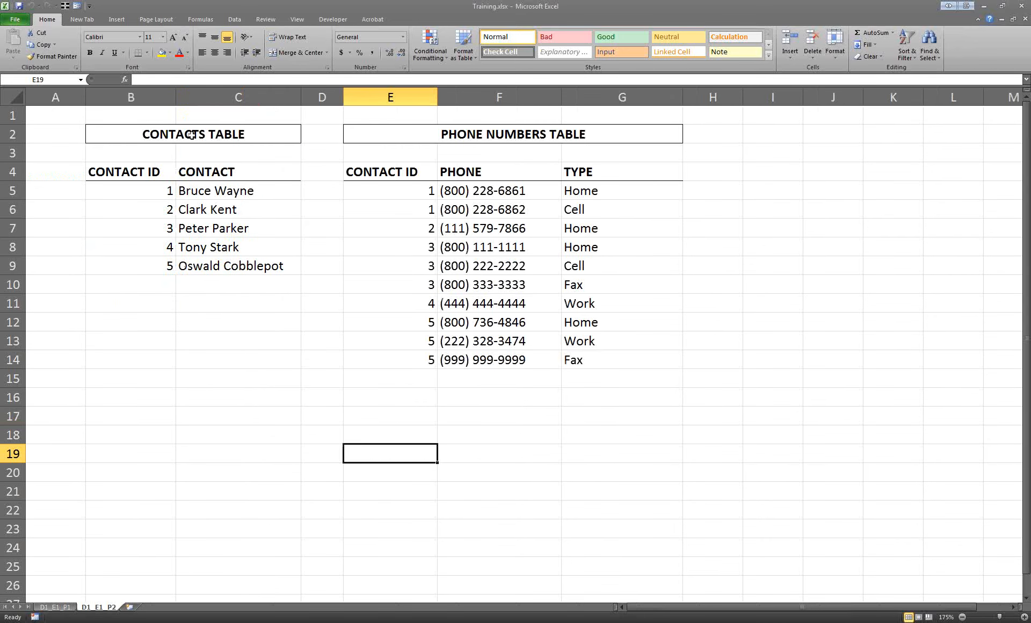
drag(192, 135, 178, 319)
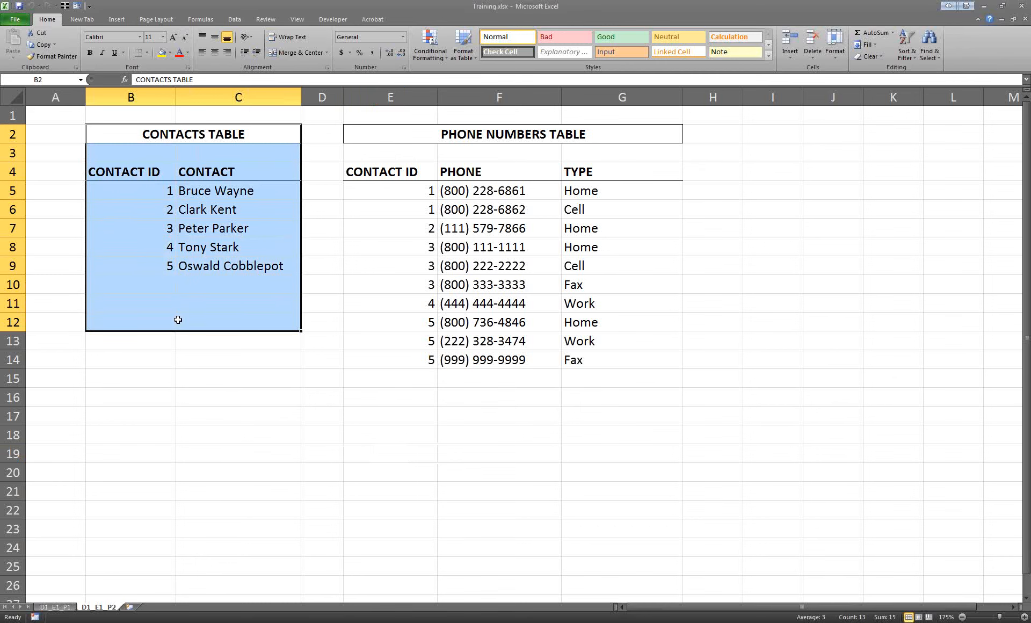
drag(545, 135, 523, 388)
click(524, 411)
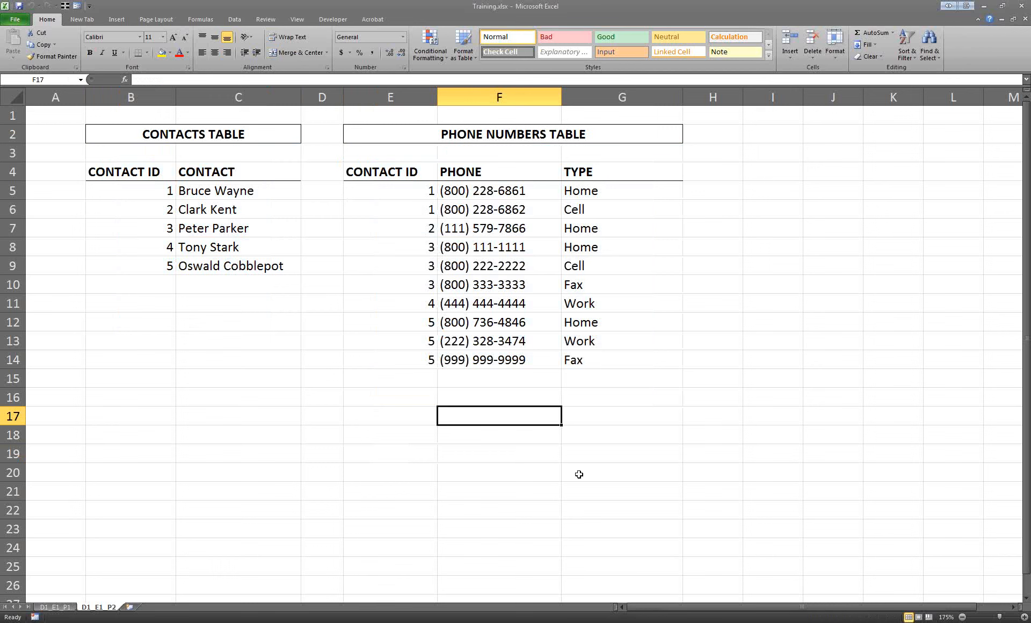
drag(143, 193, 207, 264)
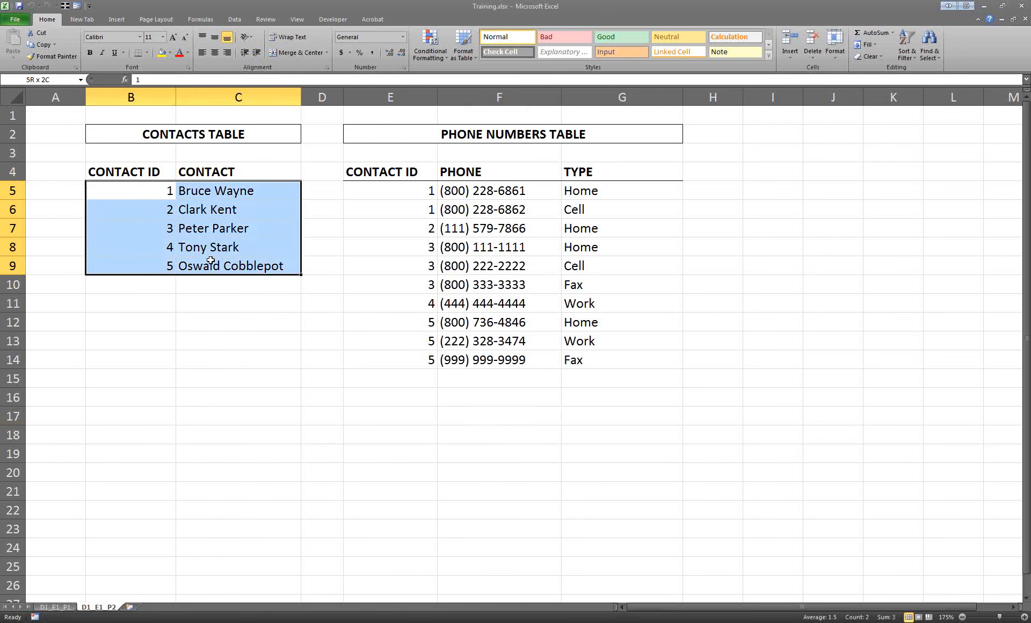
click(252, 365)
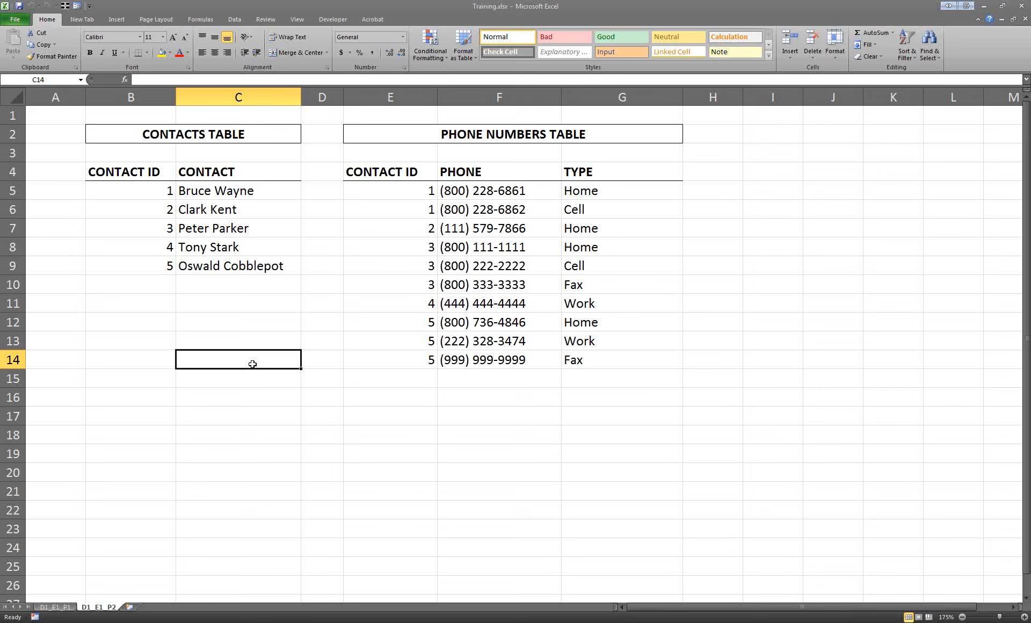
Compare the CONTACT ID column of the Contacts table with the one in the Phone Numbers table
click(141, 170)
drag(139, 179, 143, 268)
drag(412, 173, 414, 358)
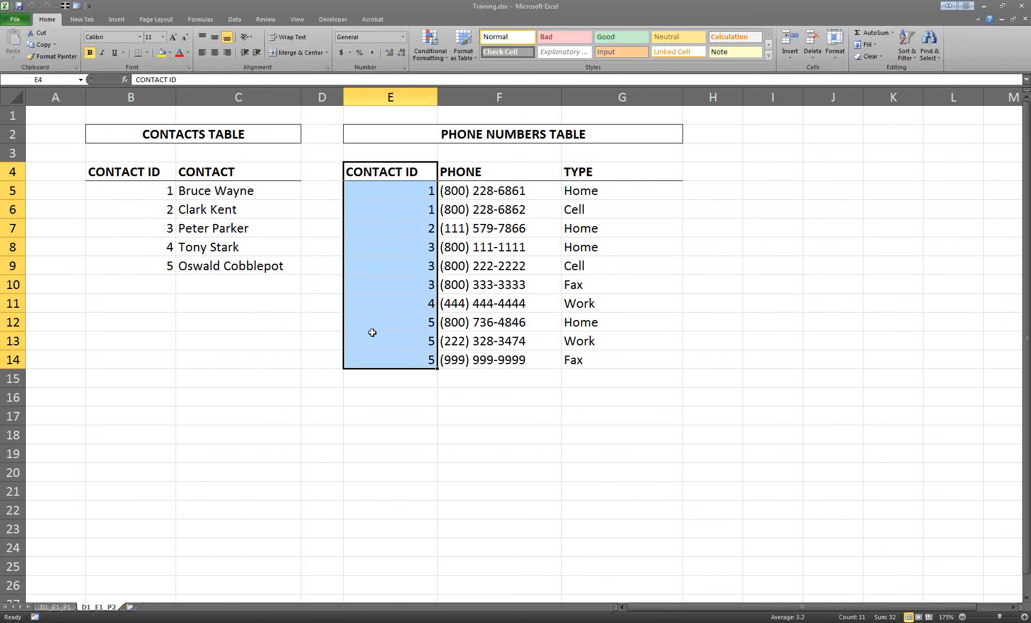
click(317, 425)
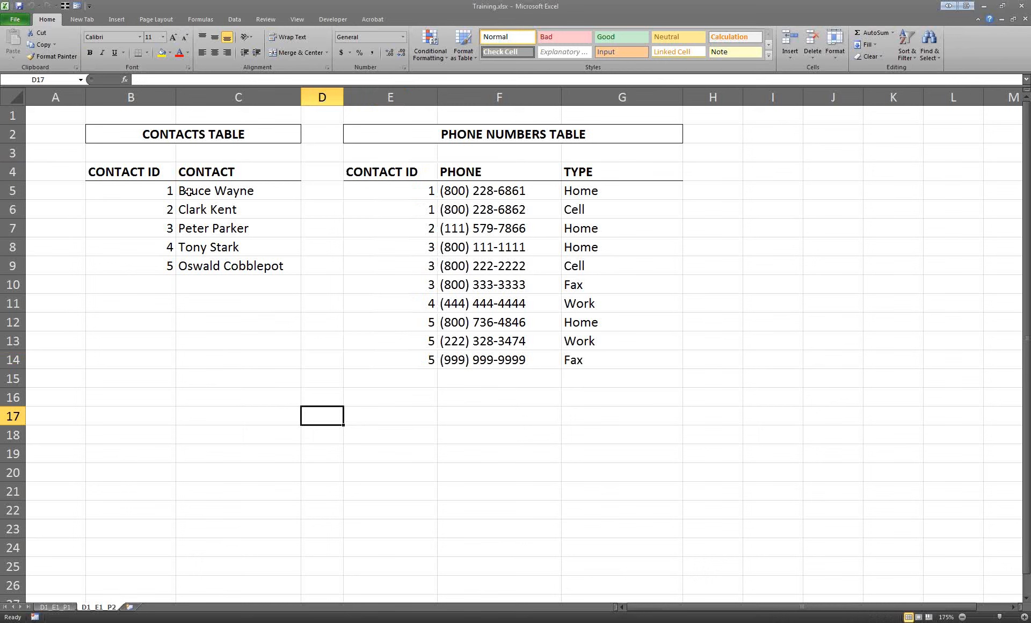
drag(145, 175, 144, 269)
drag(403, 174, 389, 361)
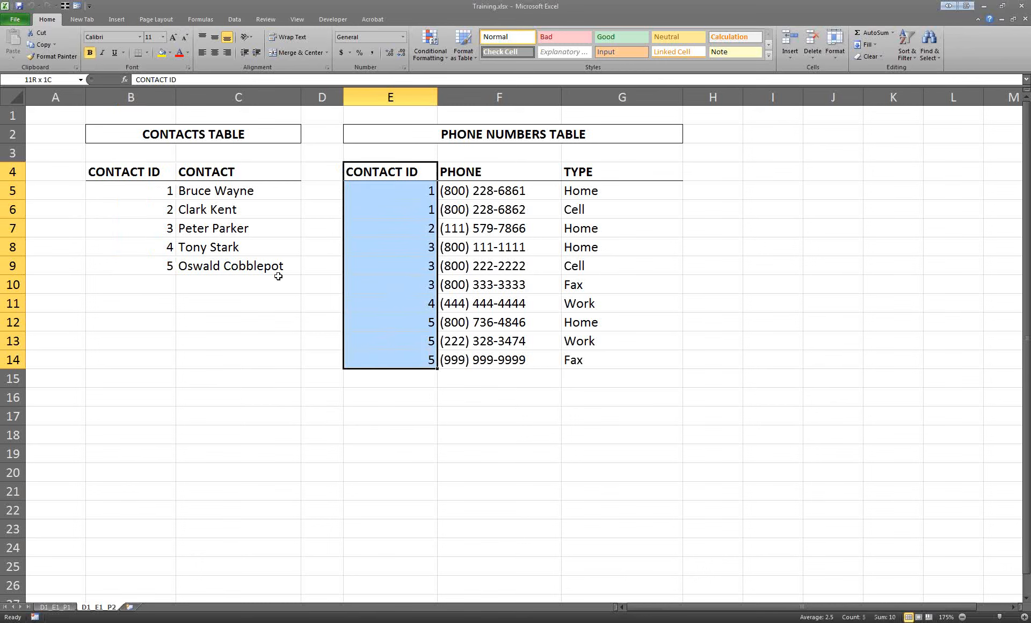
Match contact IDs 1 and 3 in the Contacts table with their rows in the Phone Numbers table
drag(145, 188, 224, 189)
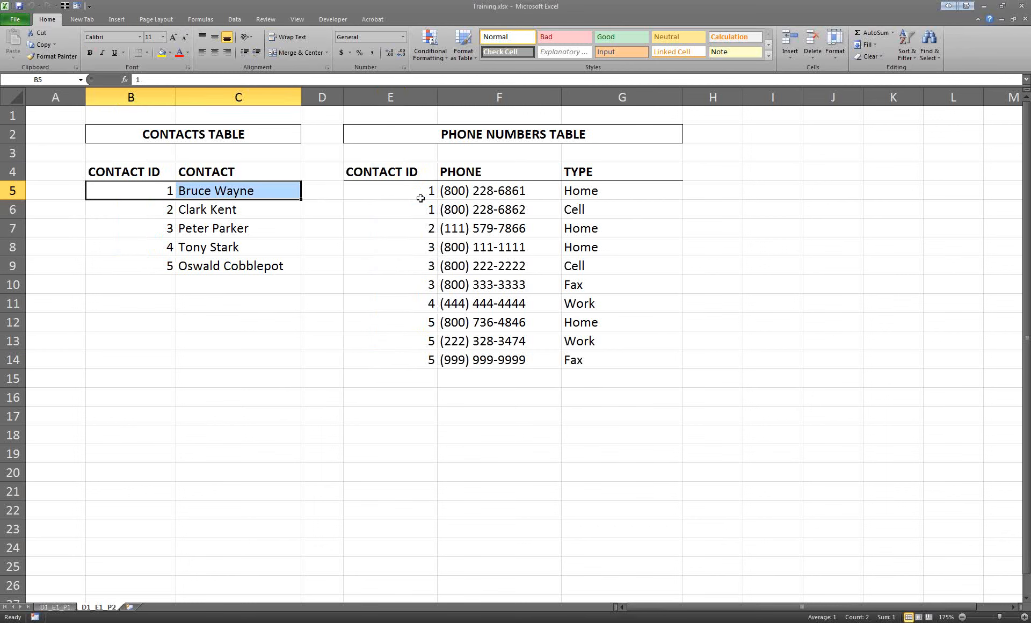
drag(419, 192, 569, 208)
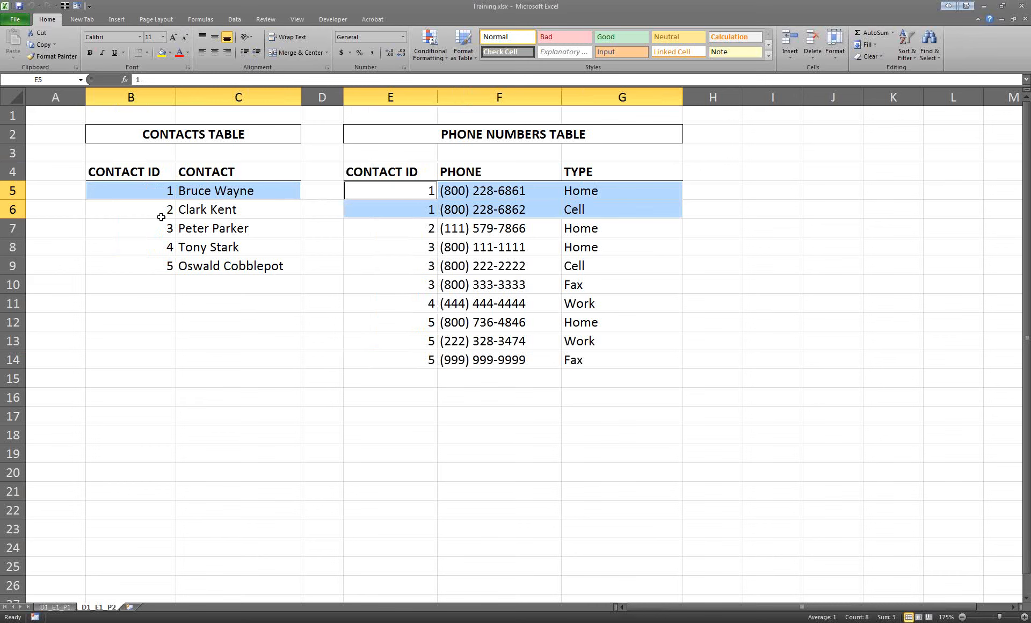
drag(161, 228, 226, 229)
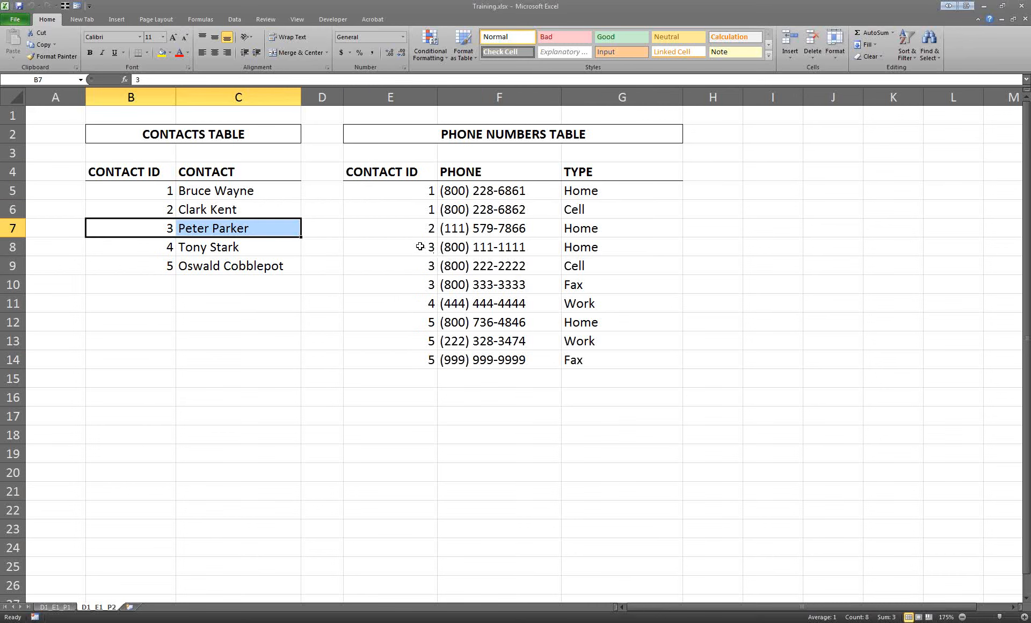
drag(419, 247, 577, 277)
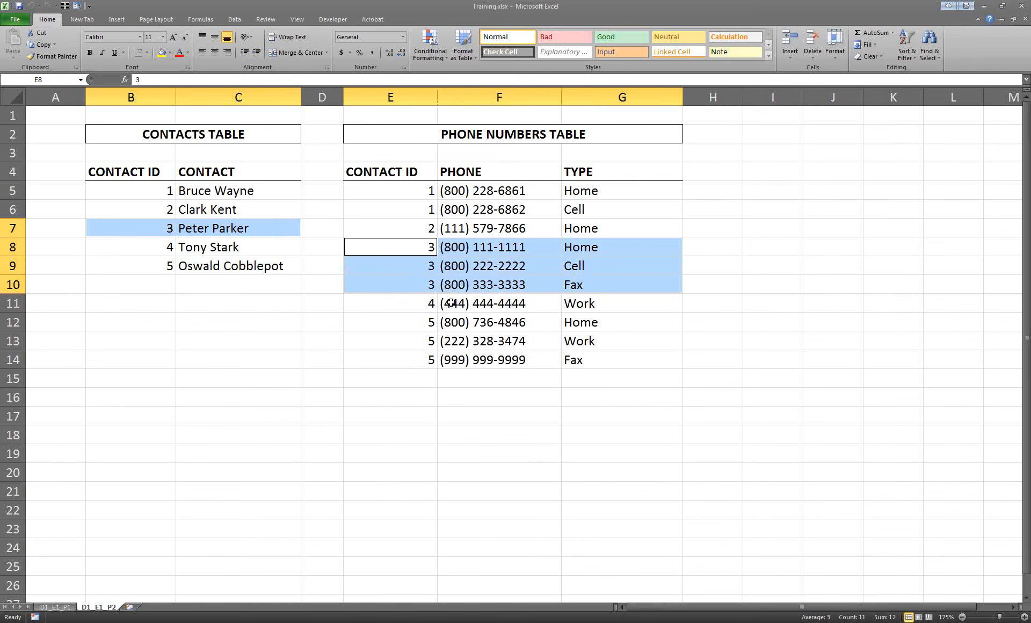
drag(408, 247, 405, 280)
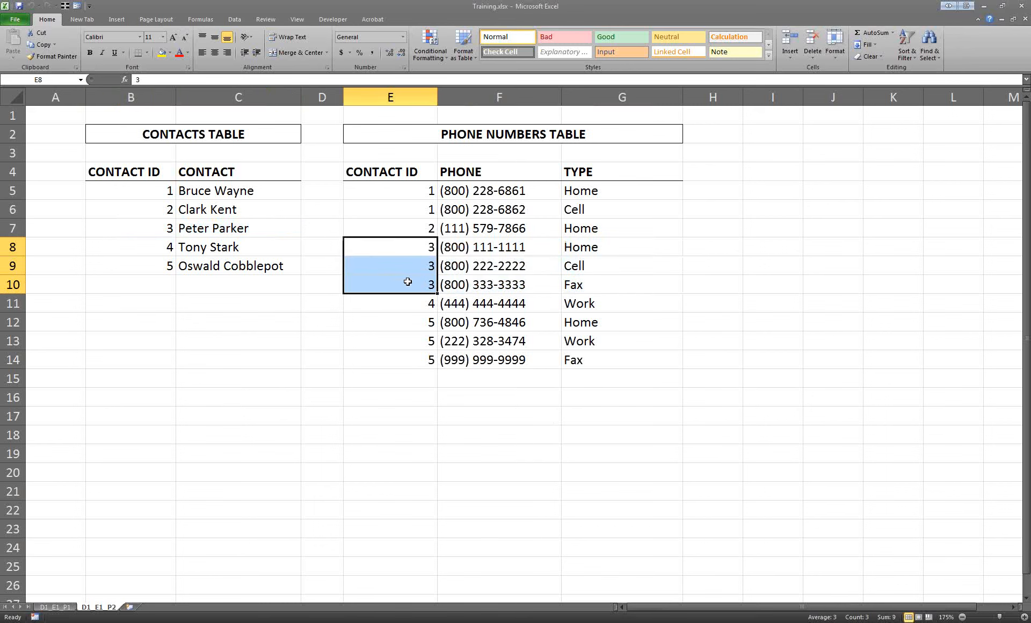
click(149, 232)
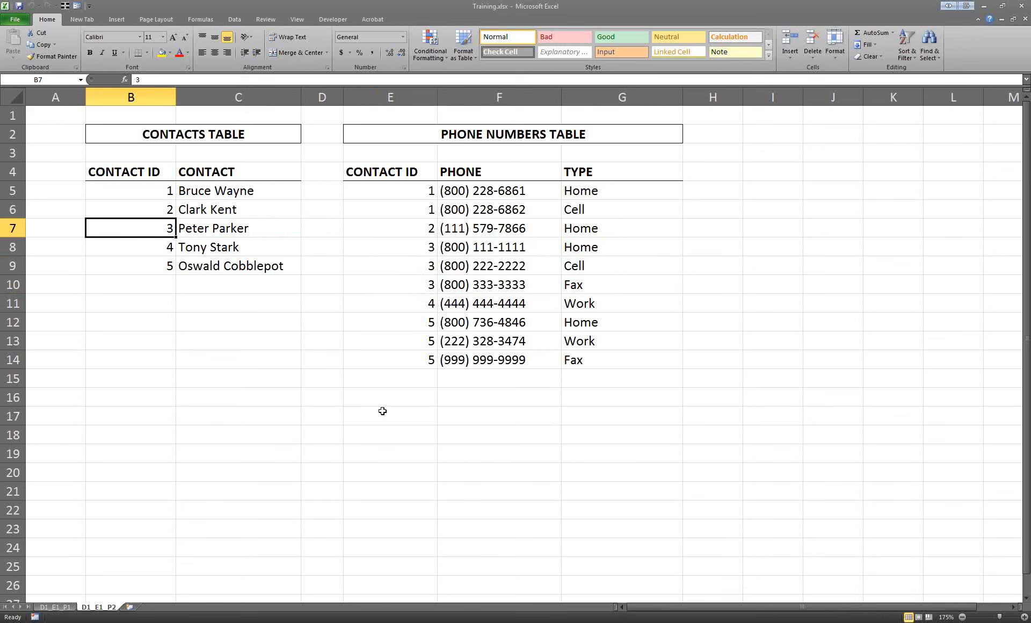
Enter the label PRIMARY KEY in cell B17, below the Contacts table's CONTACT ID column
click(133, 412)
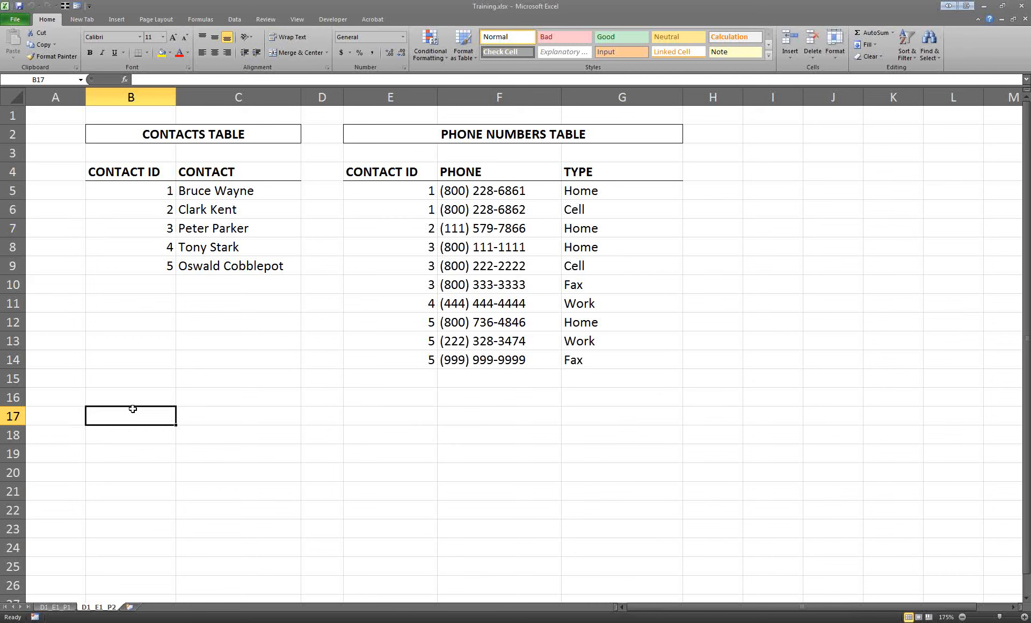
drag(137, 139, 141, 247)
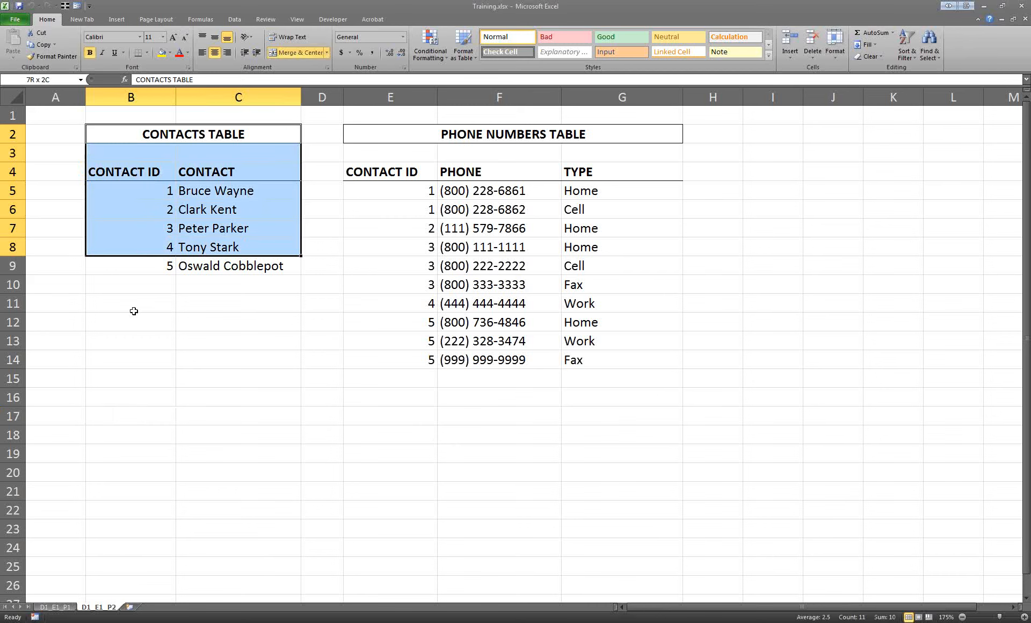
click(135, 421)
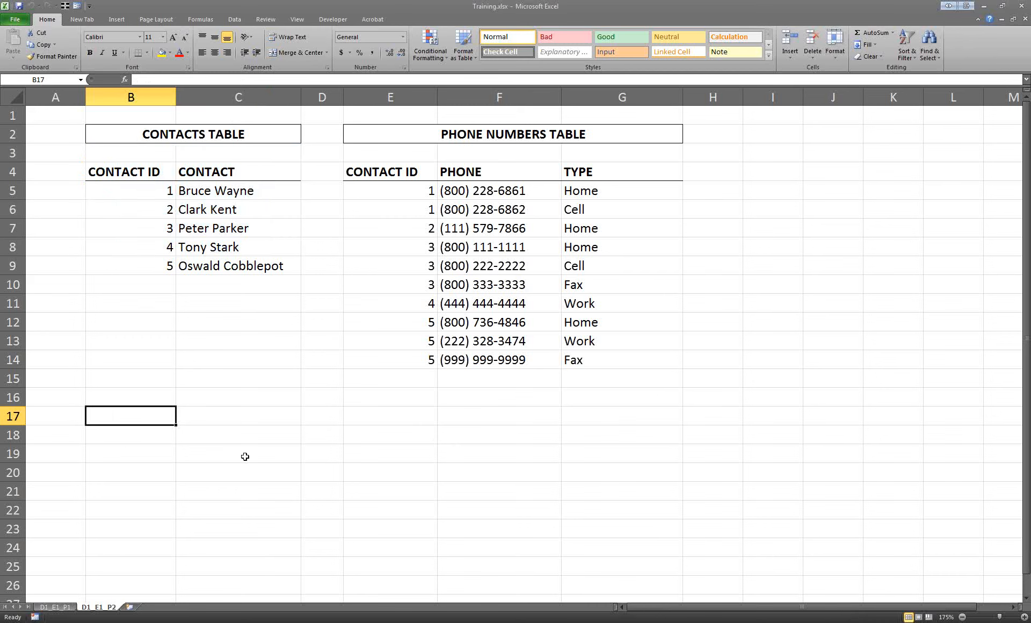
text(PRIMARY )
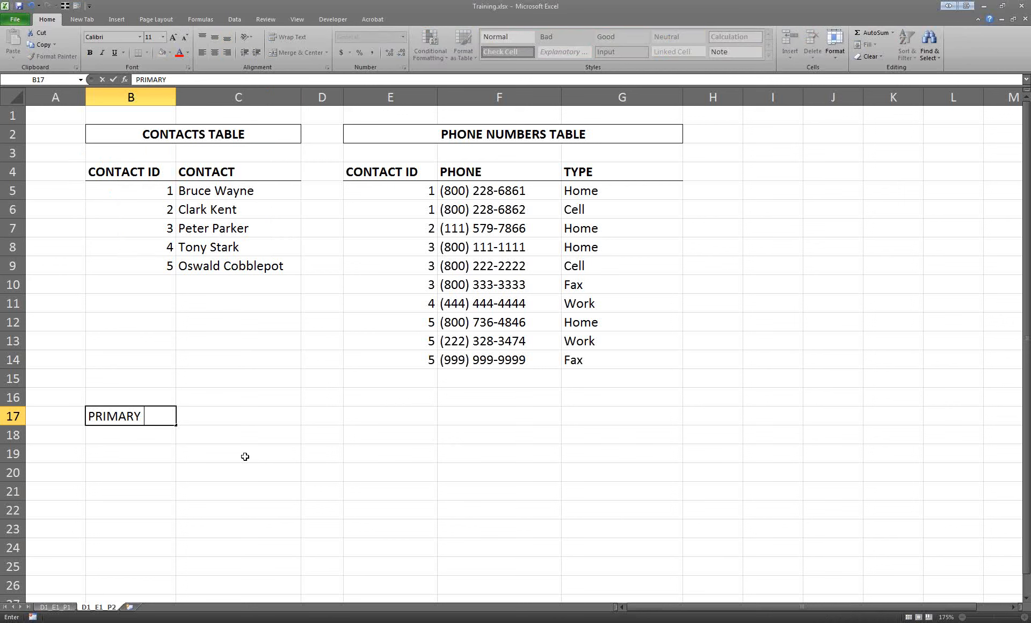
text(KEY)
key(Return)
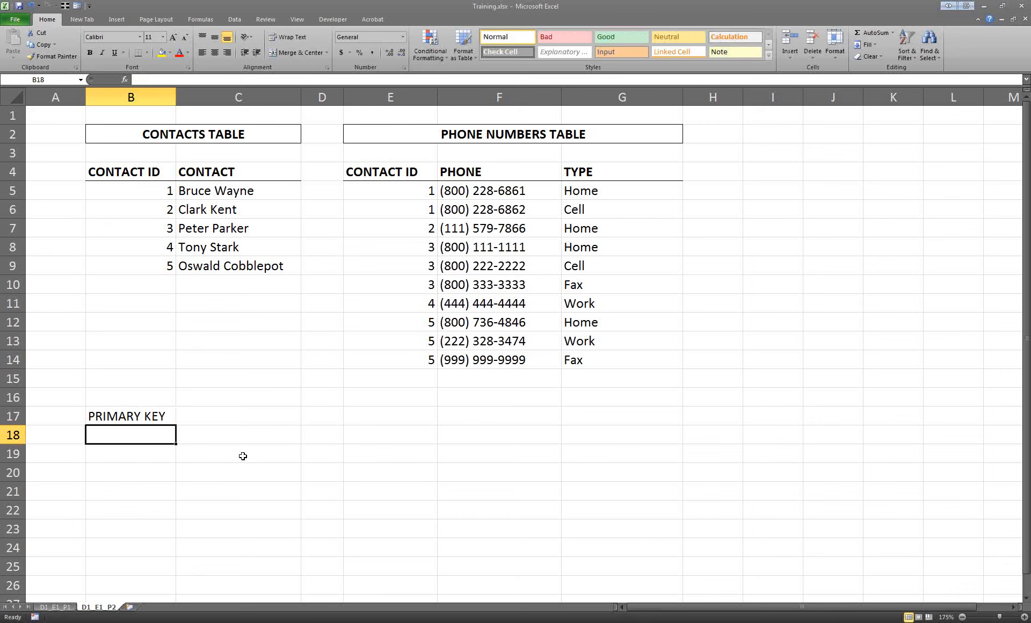
Check each contact ID from 1 to 5 in the Contacts table for uniqueness, along with its contact
click(155, 191)
drag(155, 192, 231, 268)
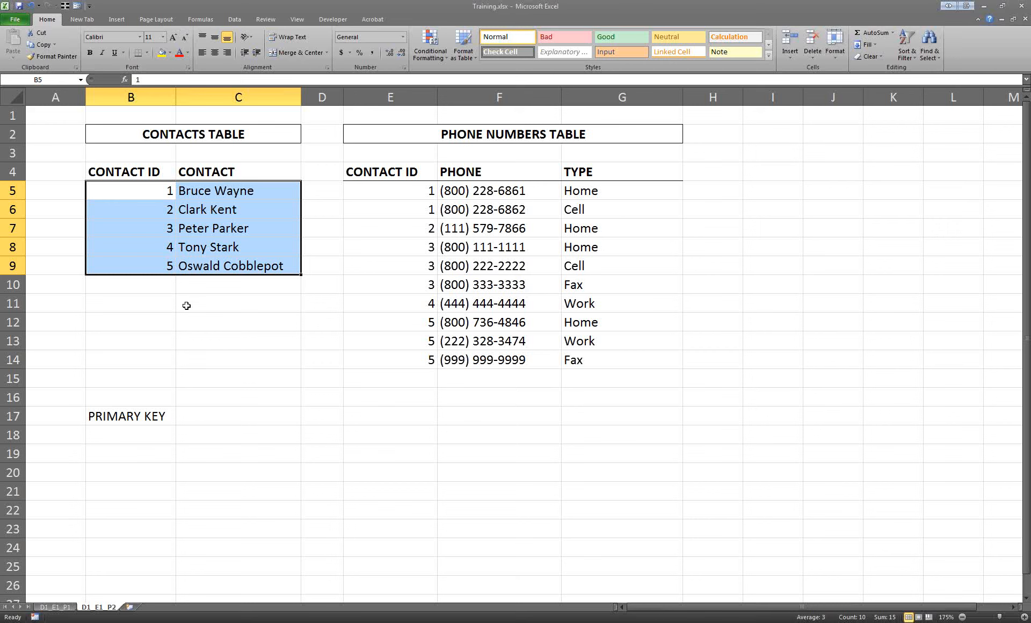
click(150, 190)
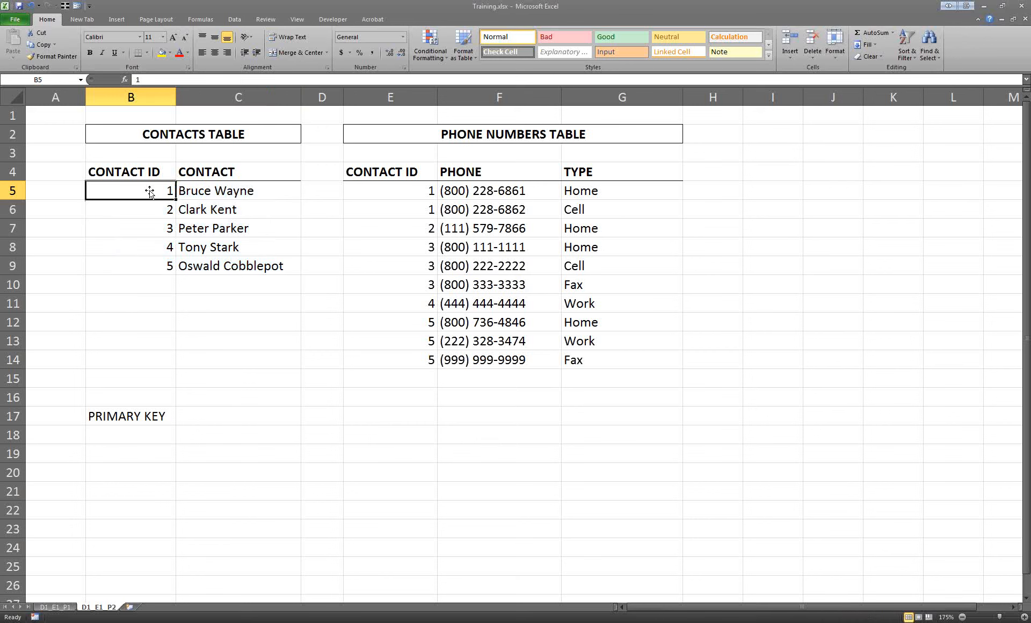
click(150, 209)
click(149, 227)
click(144, 246)
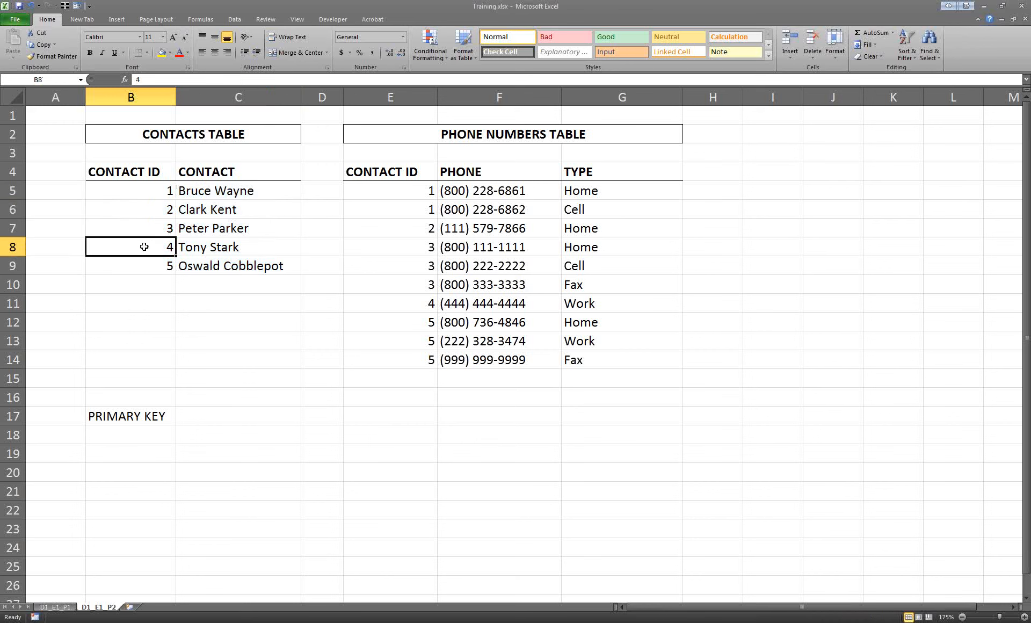
click(144, 264)
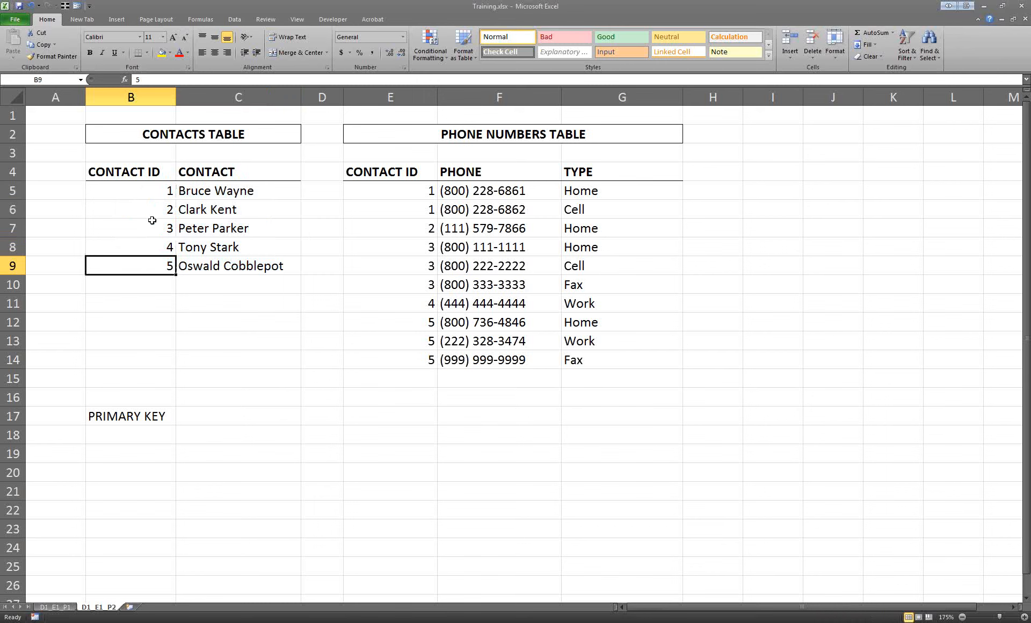
click(146, 187)
drag(146, 187, 207, 267)
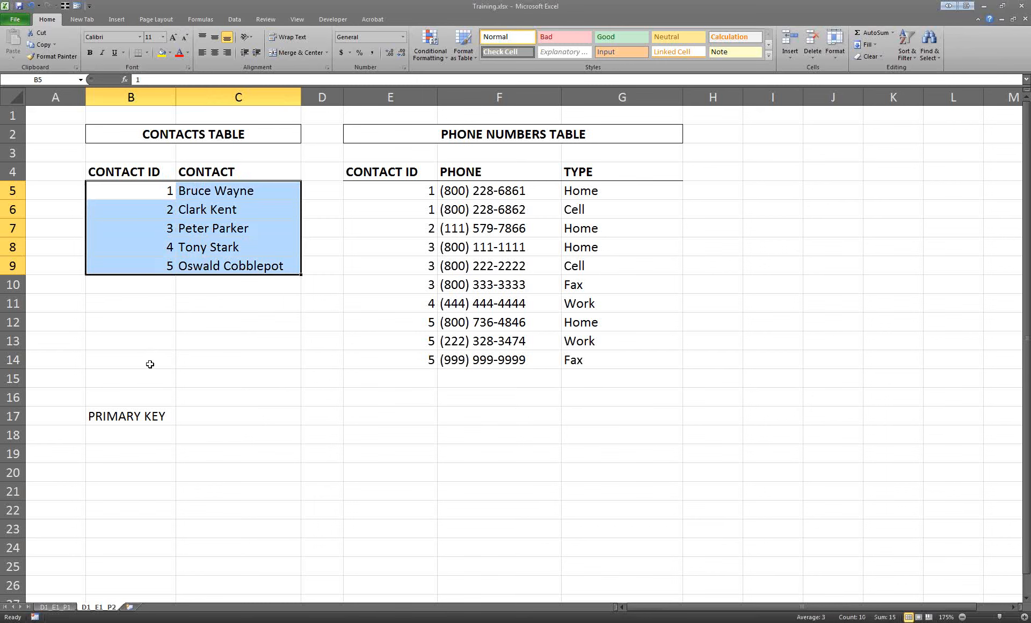
Enter the label FOREIGN KEY in cell E17, below the Phone Numbers table's CONTACT ID column
drag(458, 138, 469, 360)
drag(409, 177, 389, 351)
click(383, 419)
text(F)
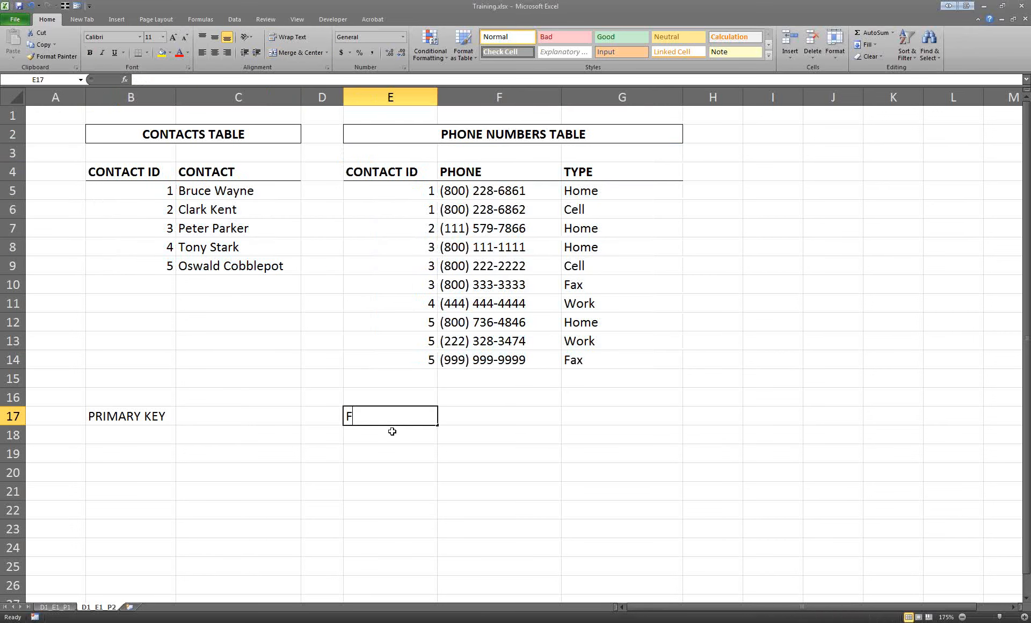
text(OREIGN KEY)
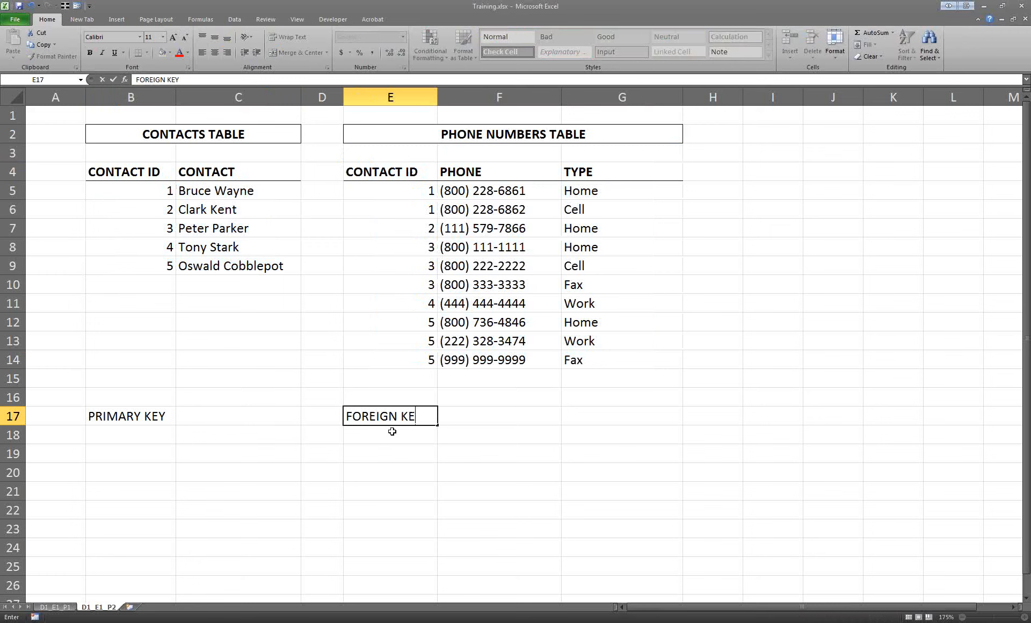
key(Return)
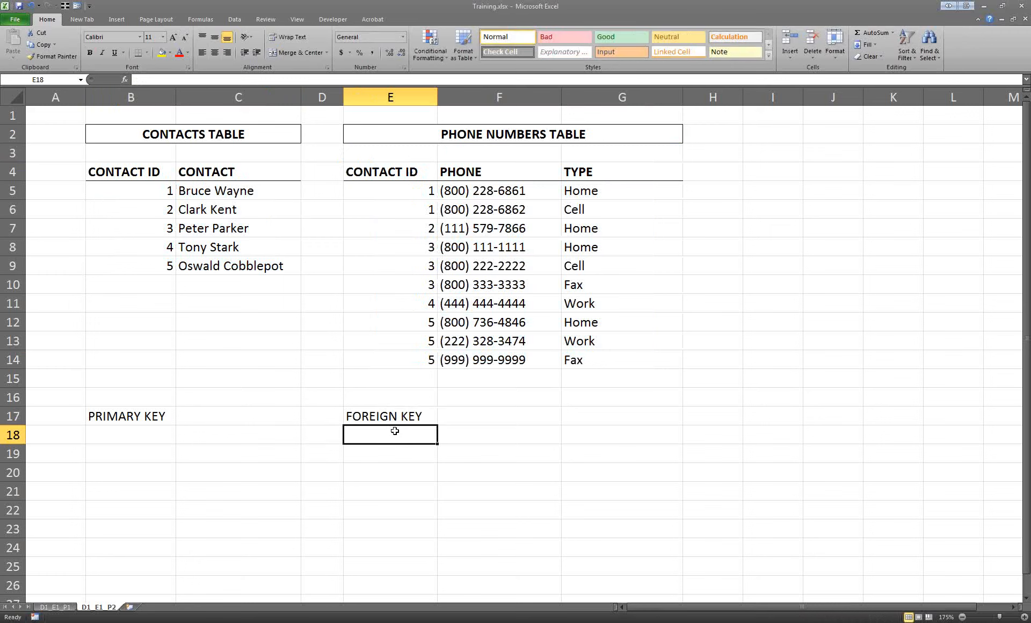
Review how the foreign key IDs in E5:E14 relate to the primary key IDs in B5:B9
click(401, 414)
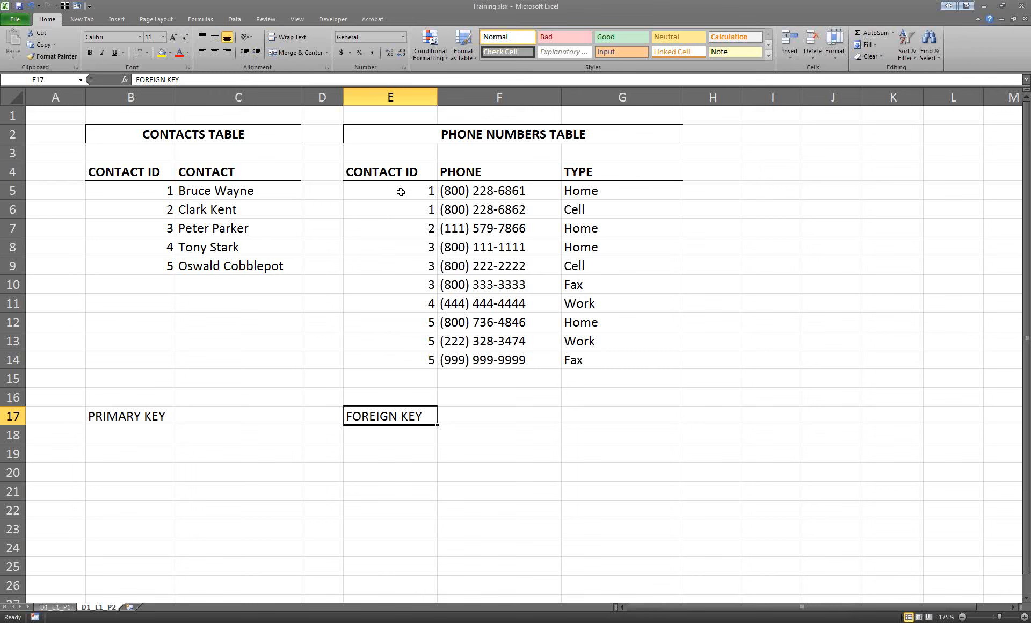
drag(396, 191, 401, 355)
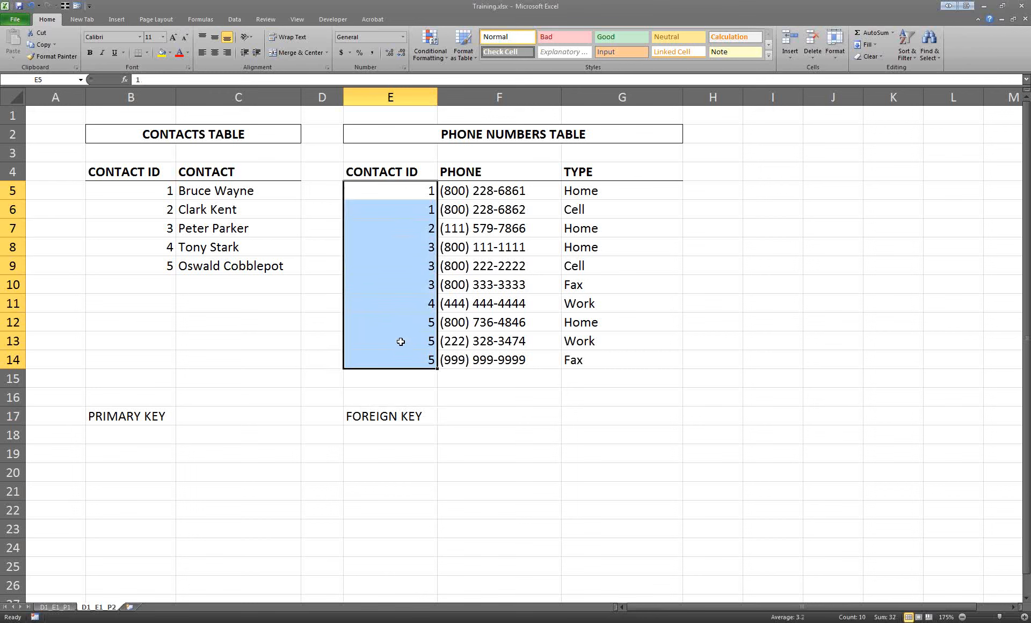
drag(123, 191, 119, 273)
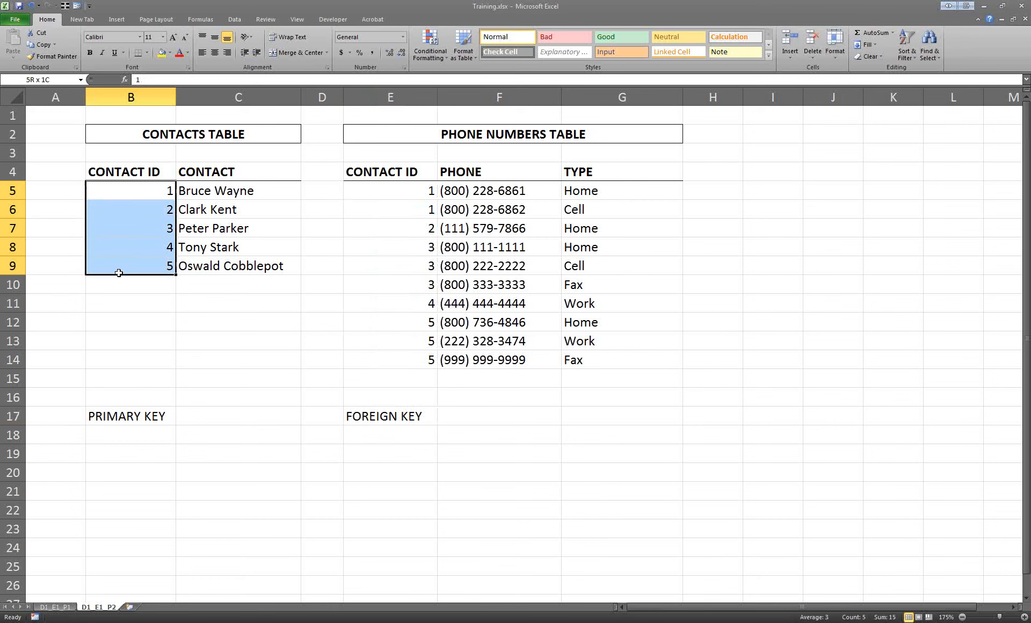
click(380, 408)
click(138, 415)
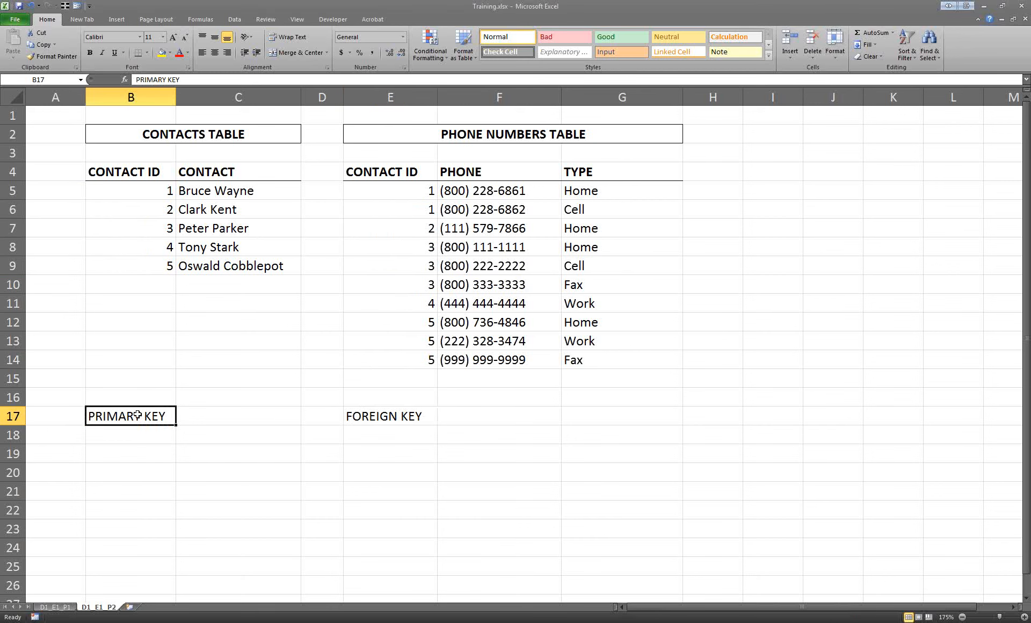
Compare the Contacts and Phone Numbers tables and their key labels with the single contact list on sheet D1_E1_P1
click(370, 419)
click(144, 416)
drag(215, 138, 215, 302)
drag(466, 137, 465, 364)
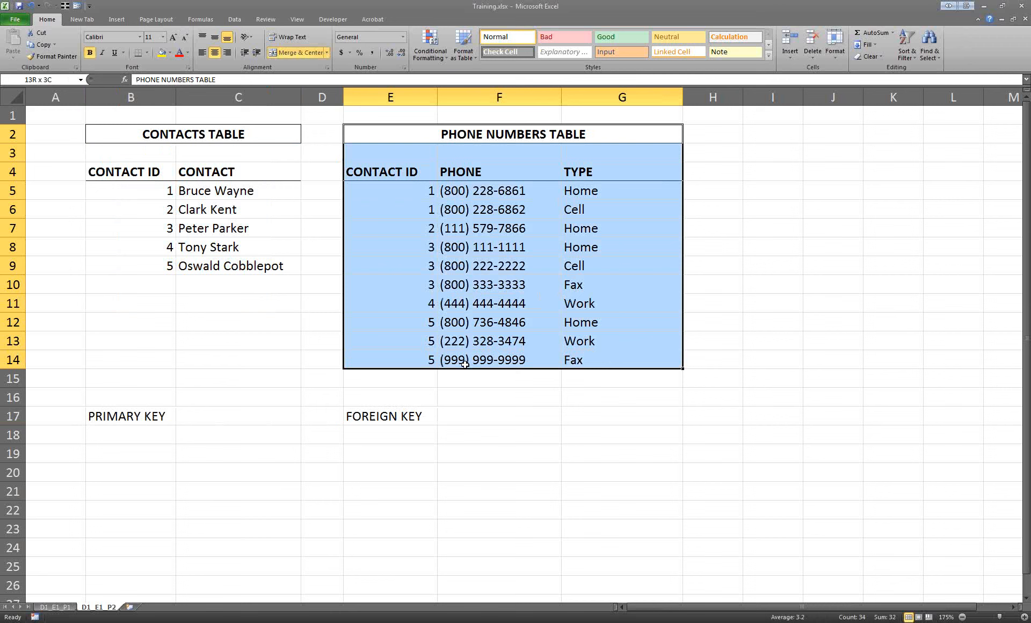
click(492, 413)
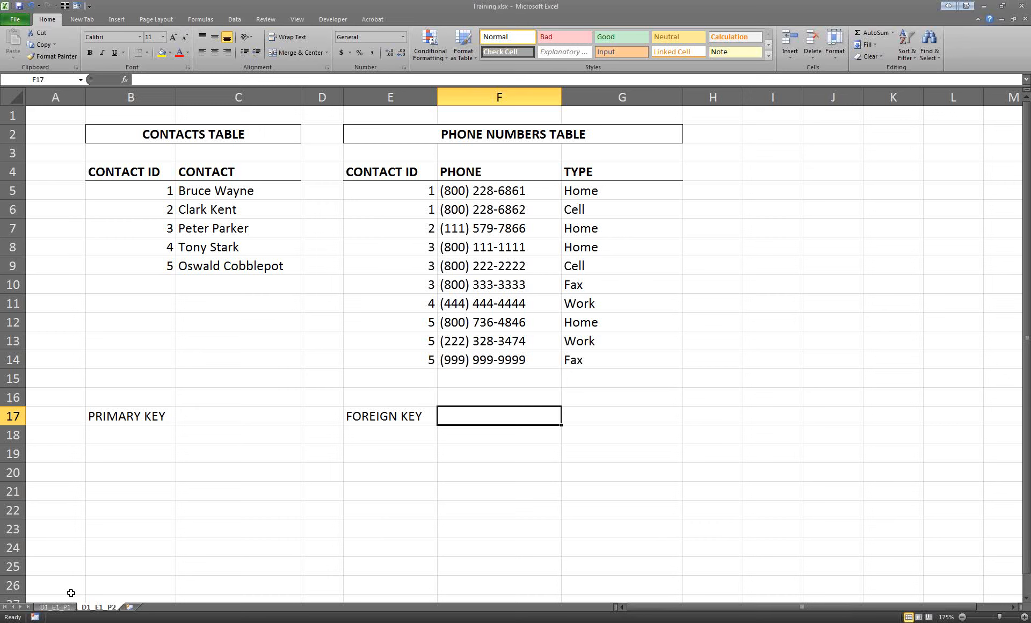
click(63, 608)
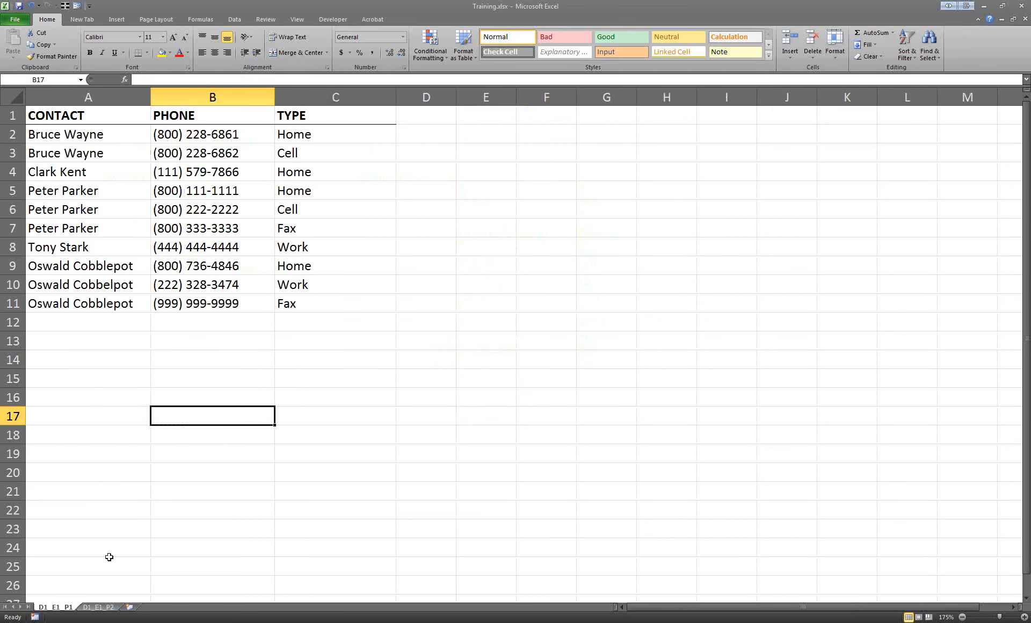
click(108, 611)
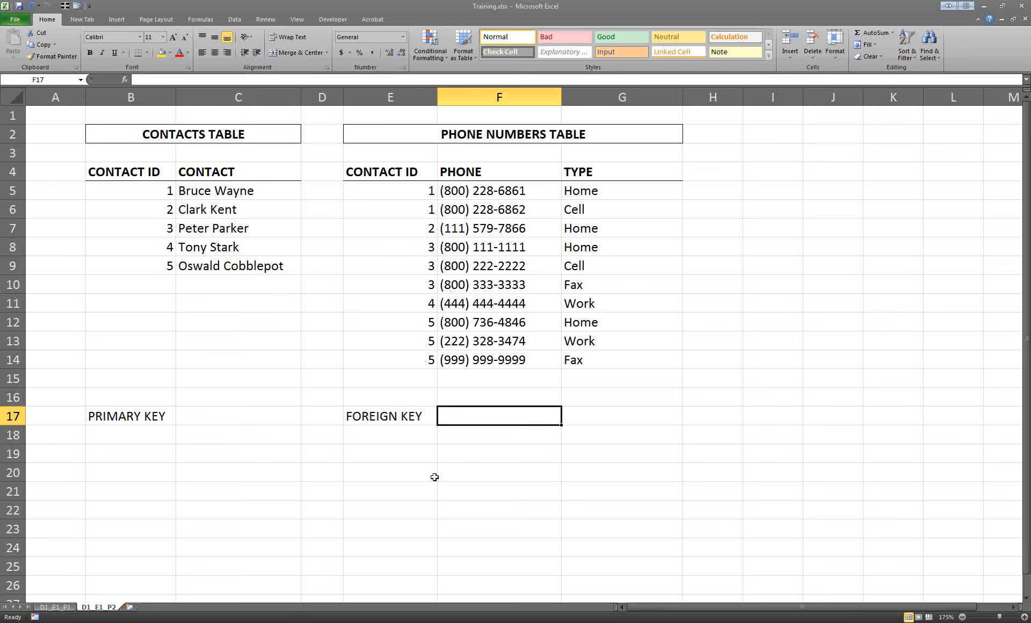
Review the Contacts table in B4:C9 and the empty row E15:G15 below the Phone Numbers table
drag(134, 177, 238, 263)
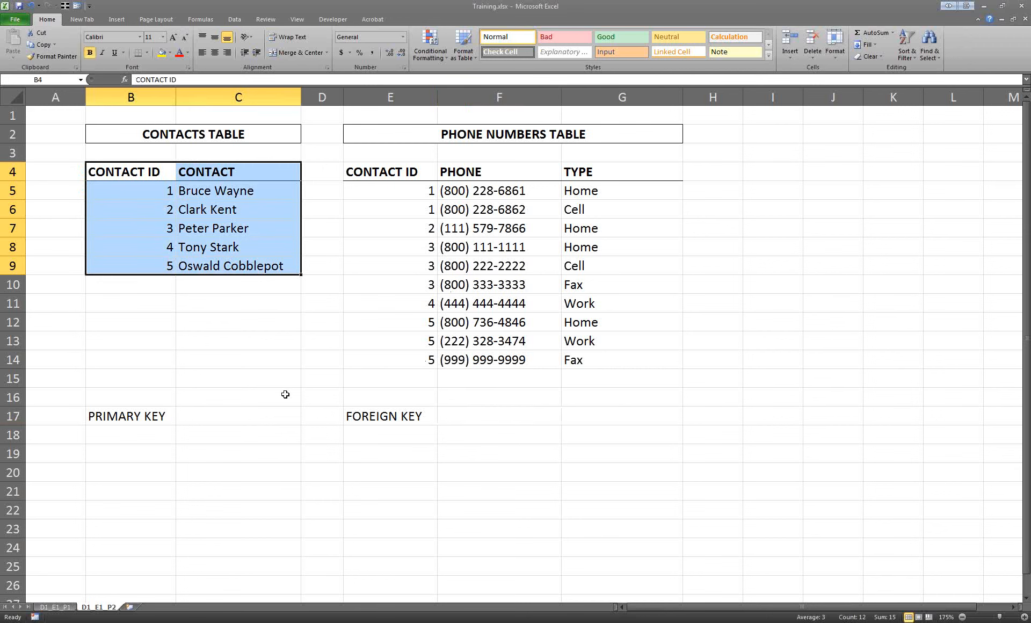
click(411, 486)
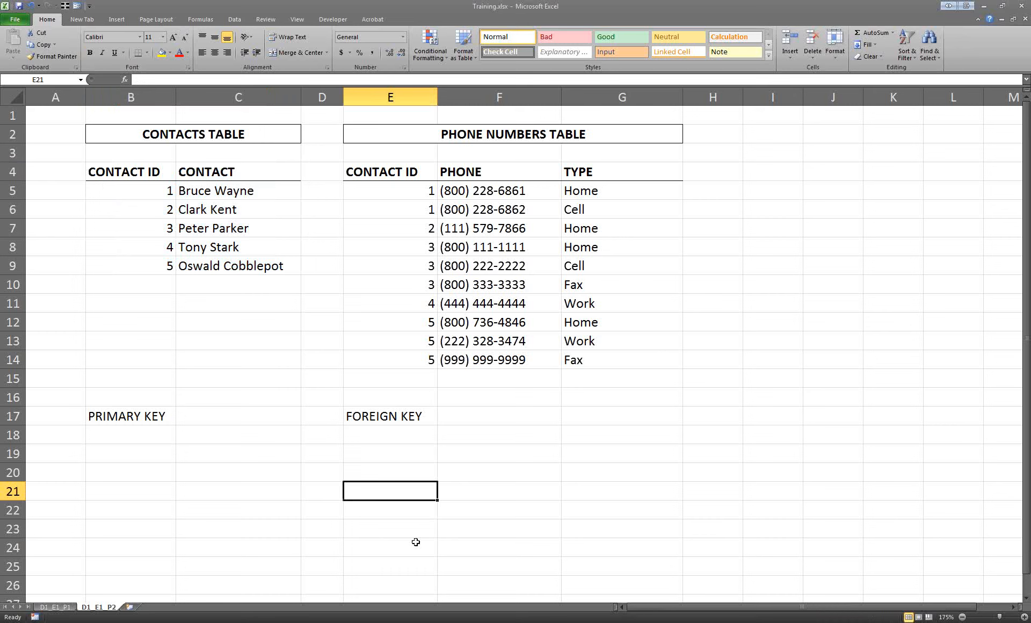
drag(398, 383, 617, 370)
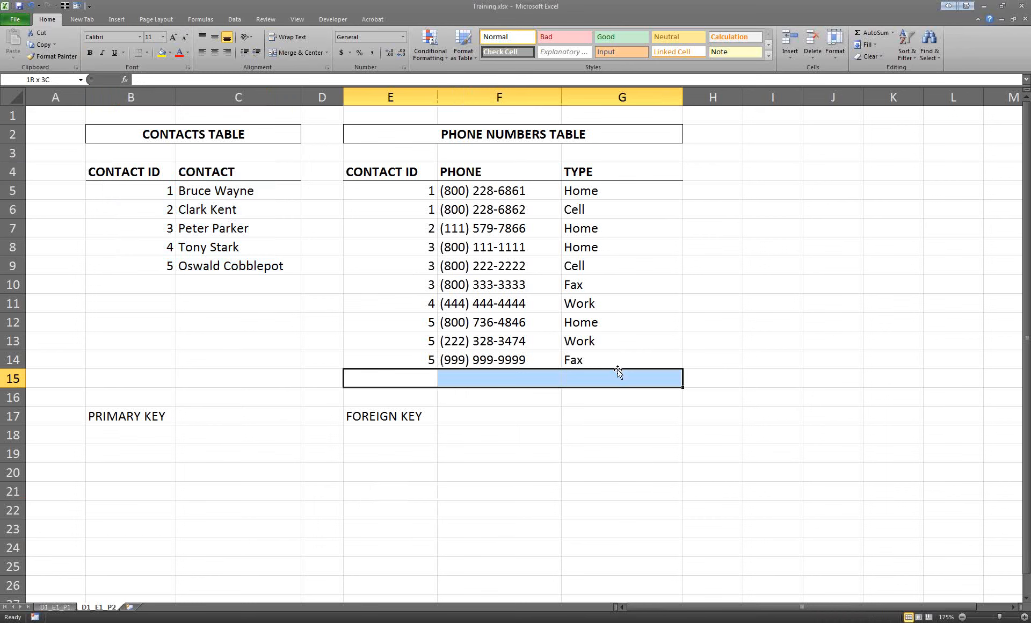
click(221, 264)
click(223, 321)
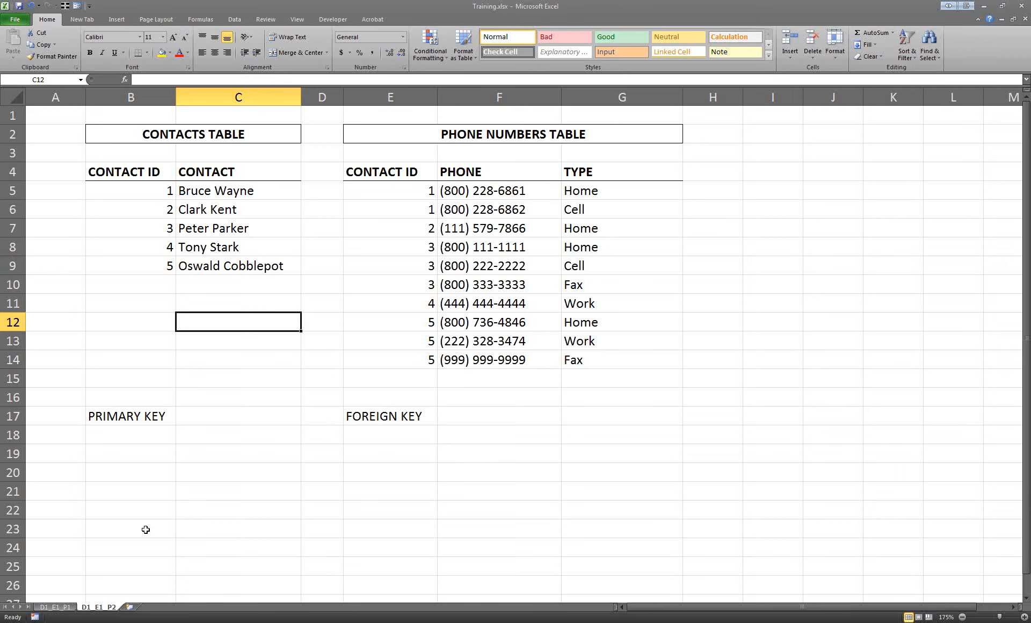
Compare the spelling of the repeated contact name in cells A9:A11 on sheet D1_E1_P1
click(58, 609)
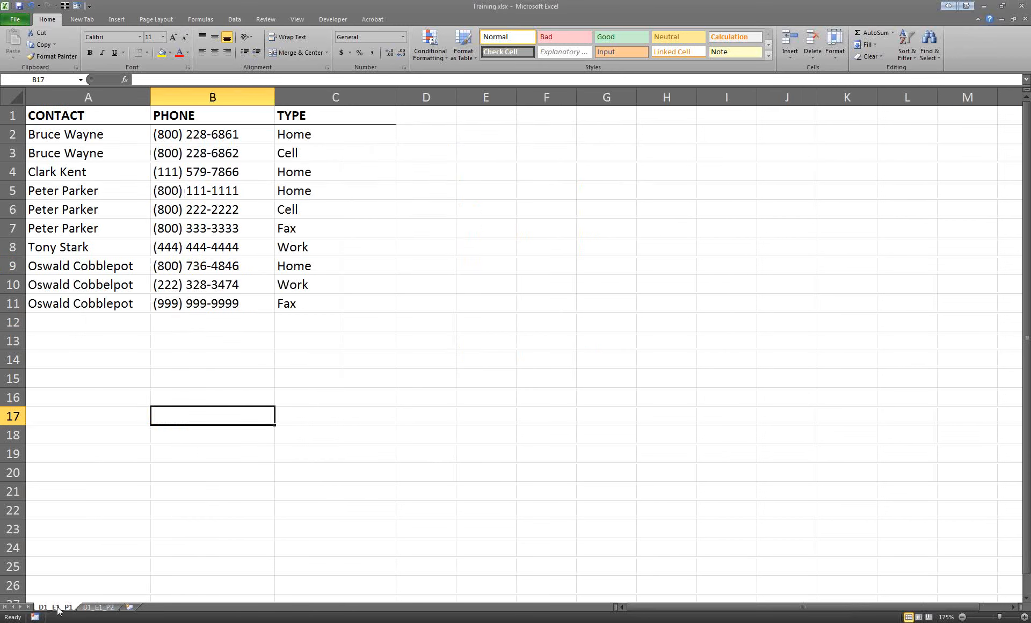
click(107, 283)
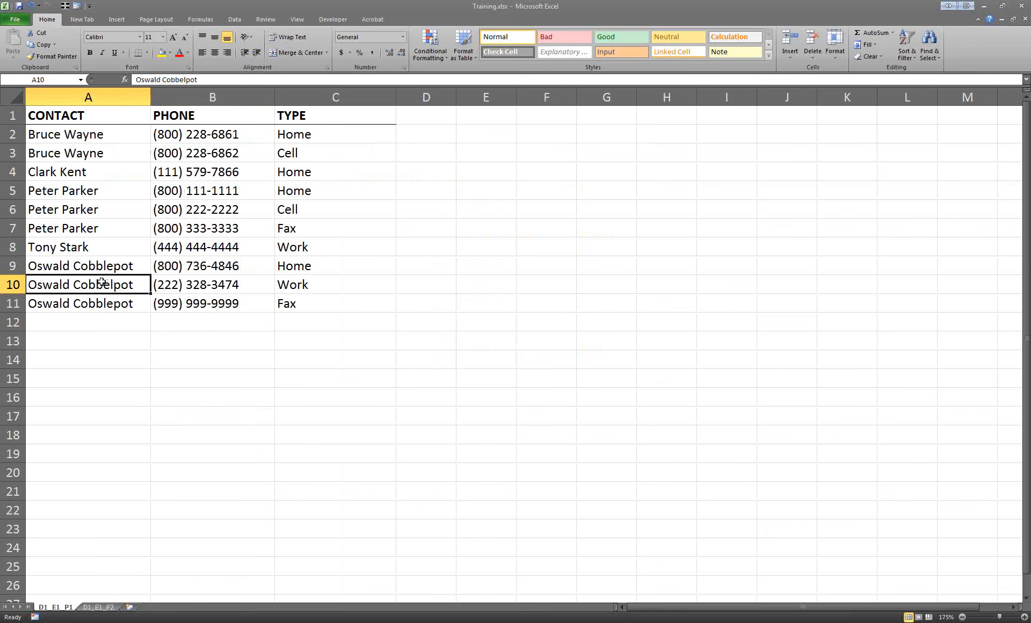
click(14, 285)
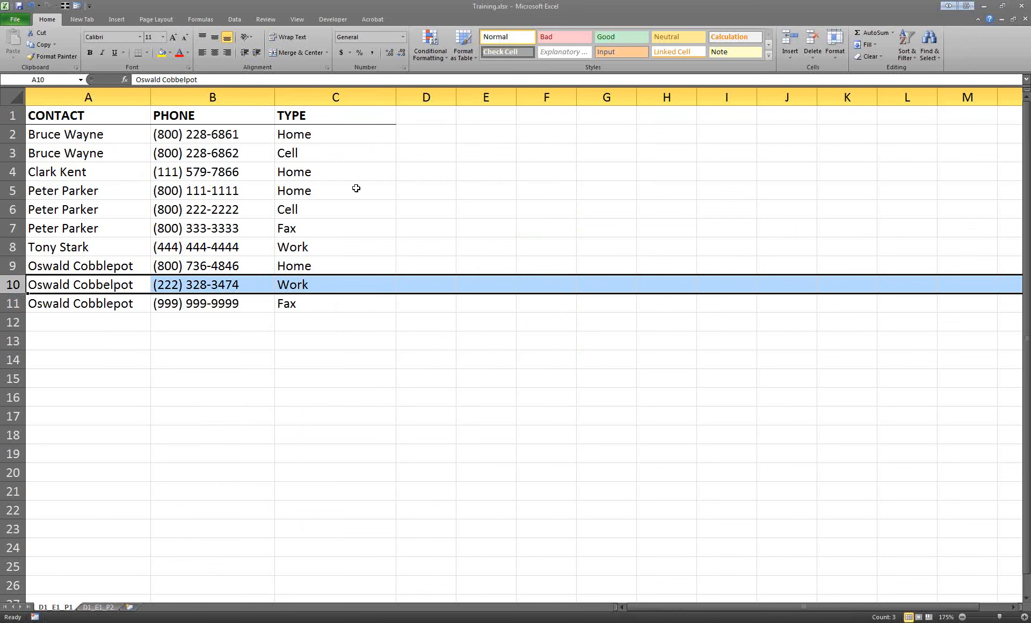
click(122, 271)
click(114, 280)
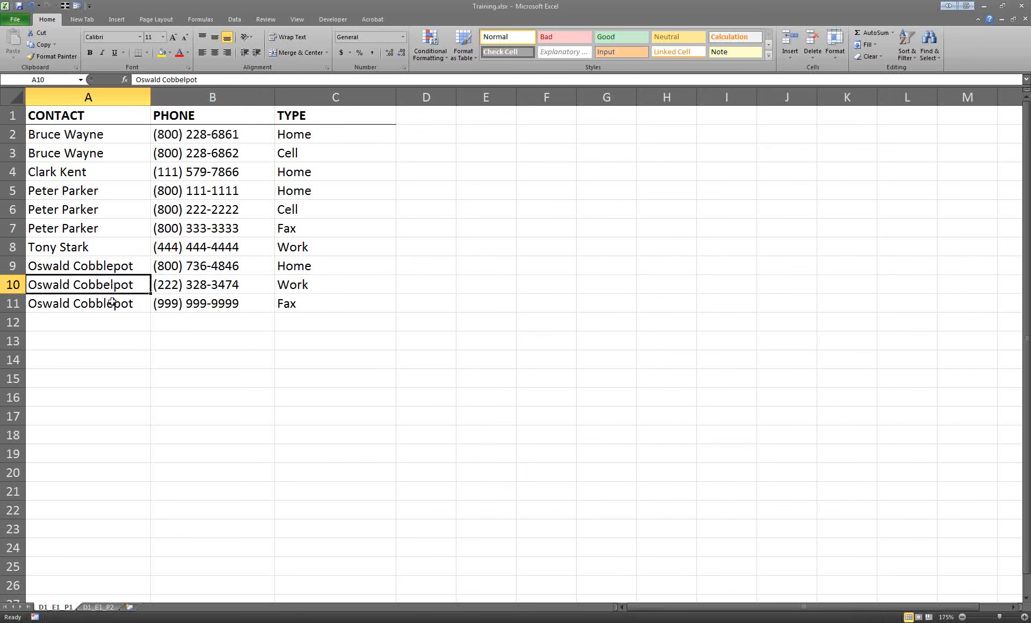
click(112, 302)
click(112, 285)
key(Up)
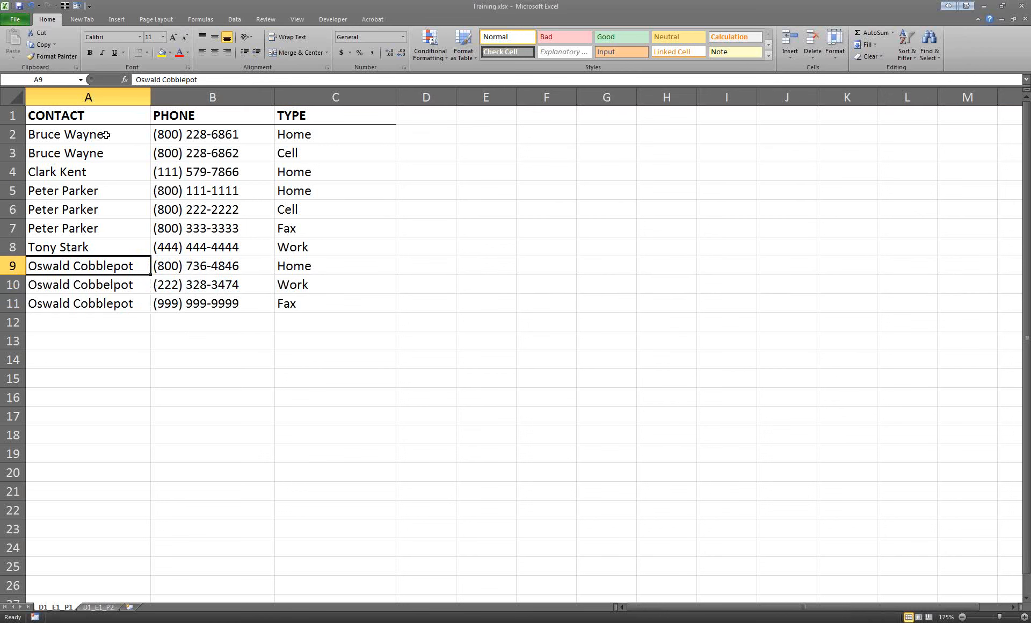
click(119, 287)
click(124, 266)
click(122, 285)
click(118, 267)
click(117, 286)
drag(118, 267, 116, 304)
click(134, 328)
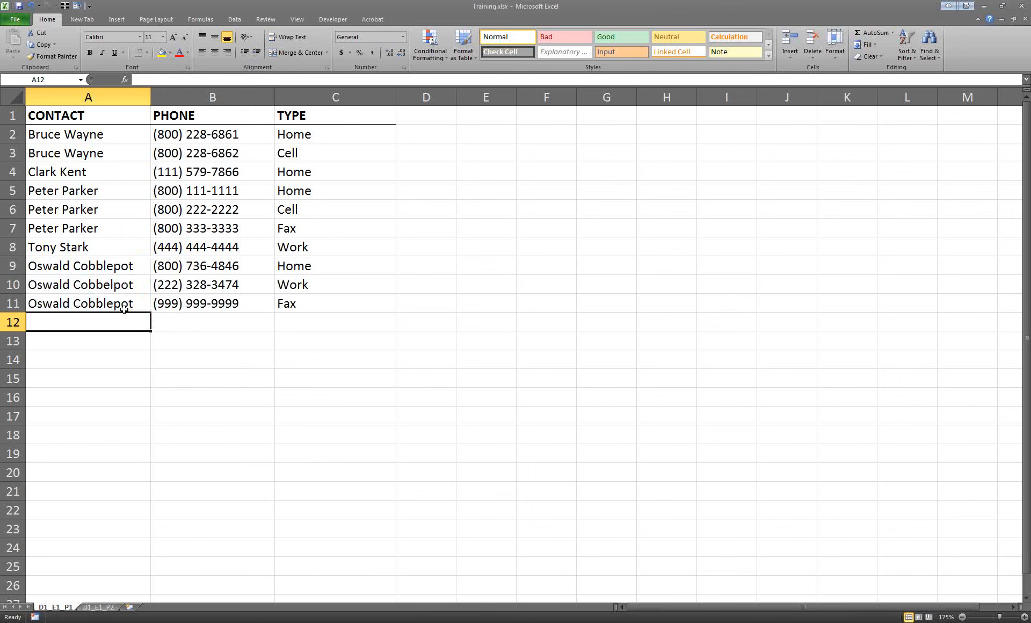
click(116, 289)
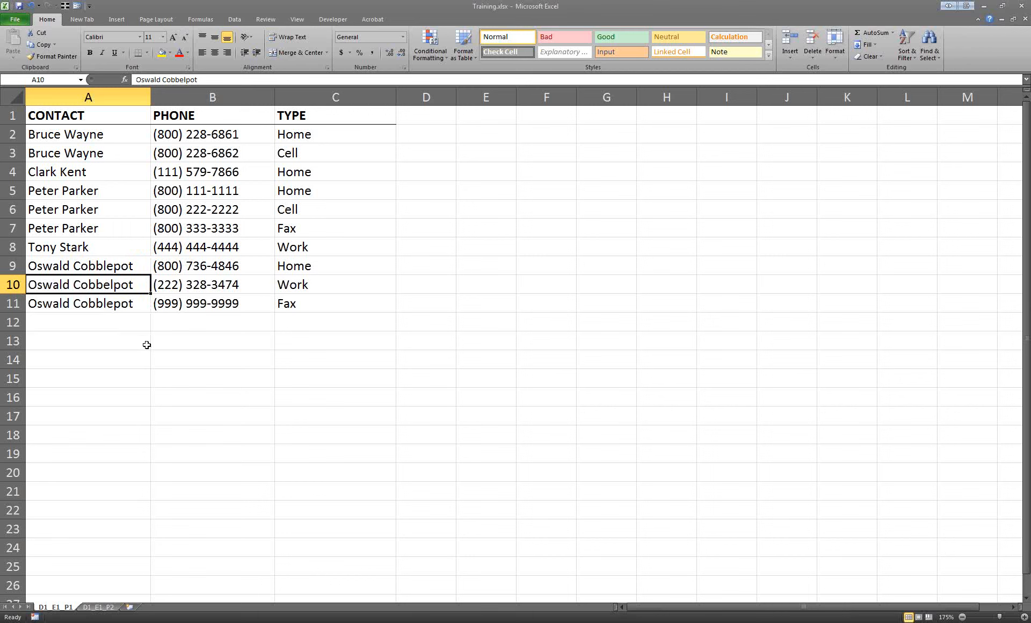
Match contact ID 5 in the Contacts table with its phone records in E12:G14 on sheet D1_E1_P2
click(99, 607)
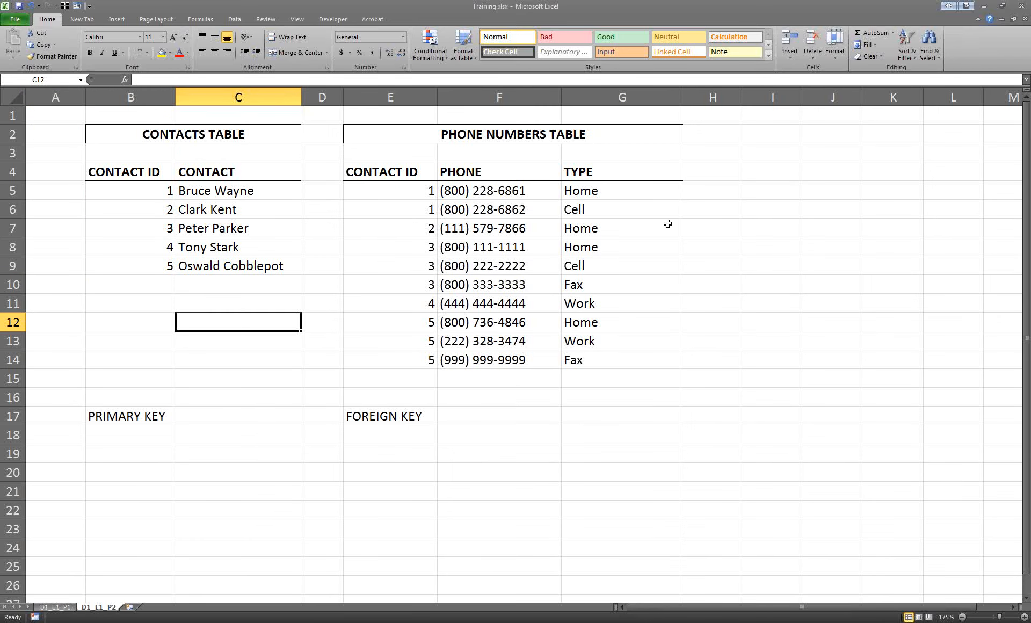
click(253, 265)
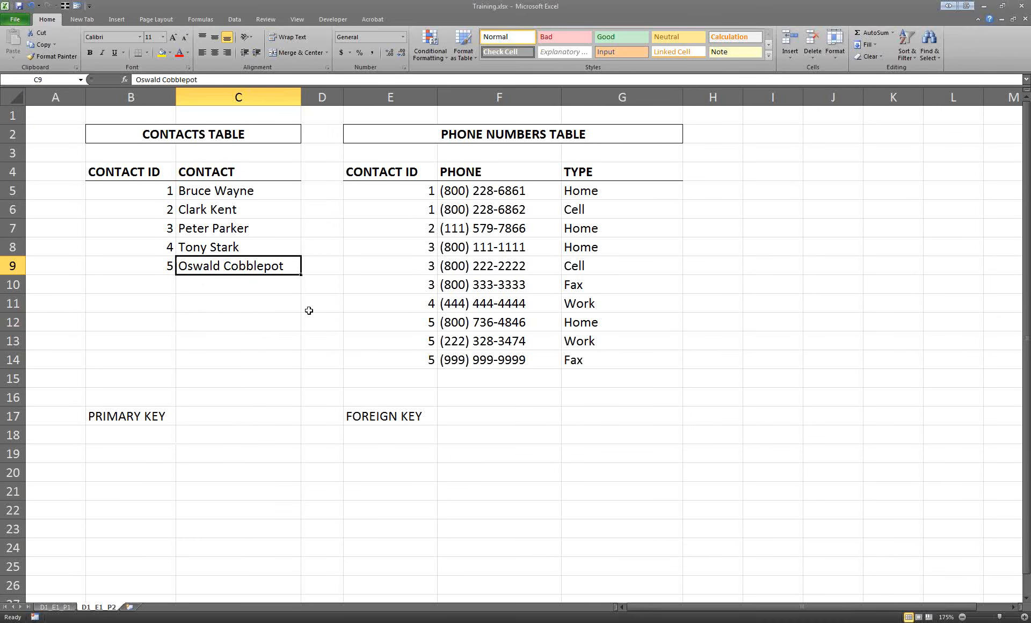
drag(422, 325, 590, 358)
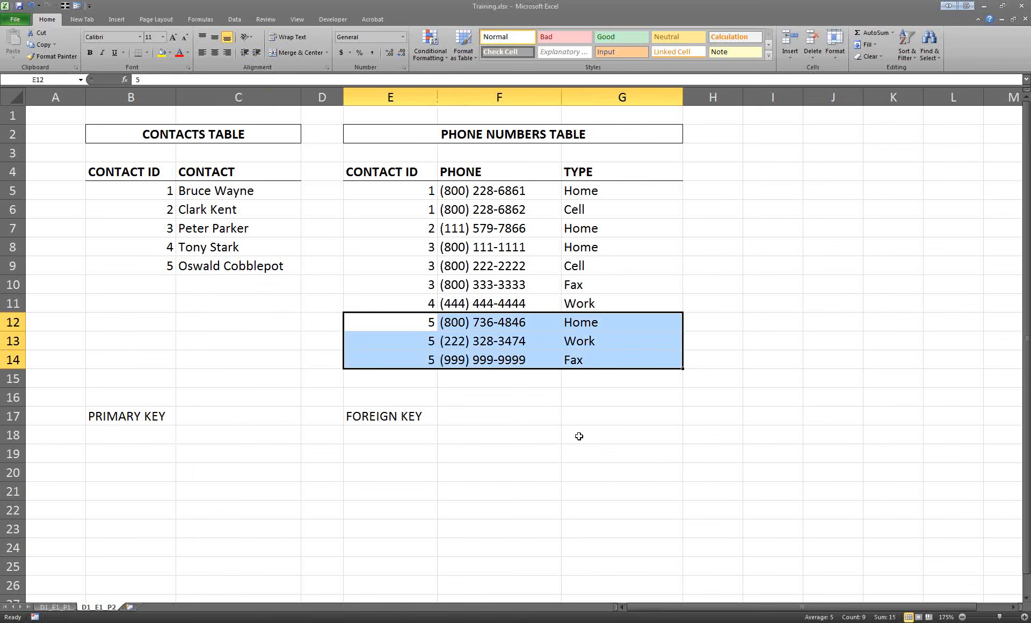
drag(140, 264, 239, 267)
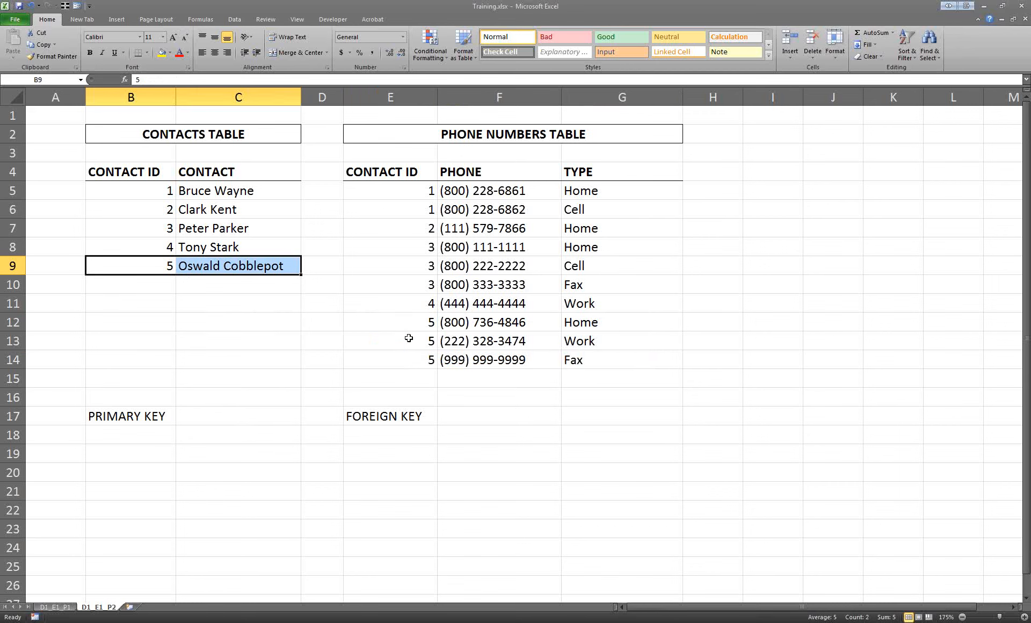
drag(413, 371, 594, 371)
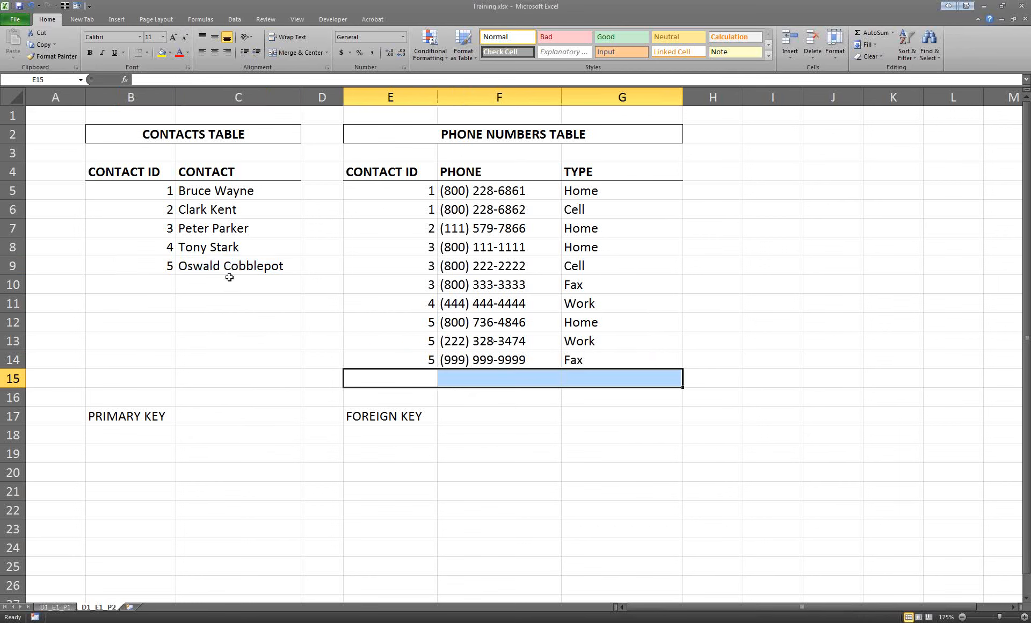
click(218, 266)
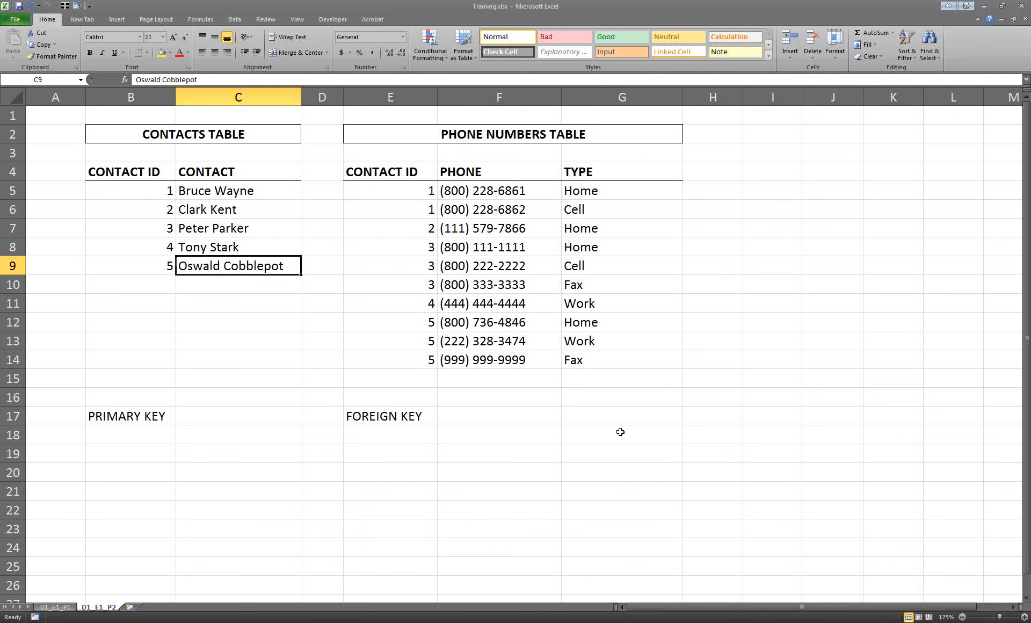
click(661, 505)
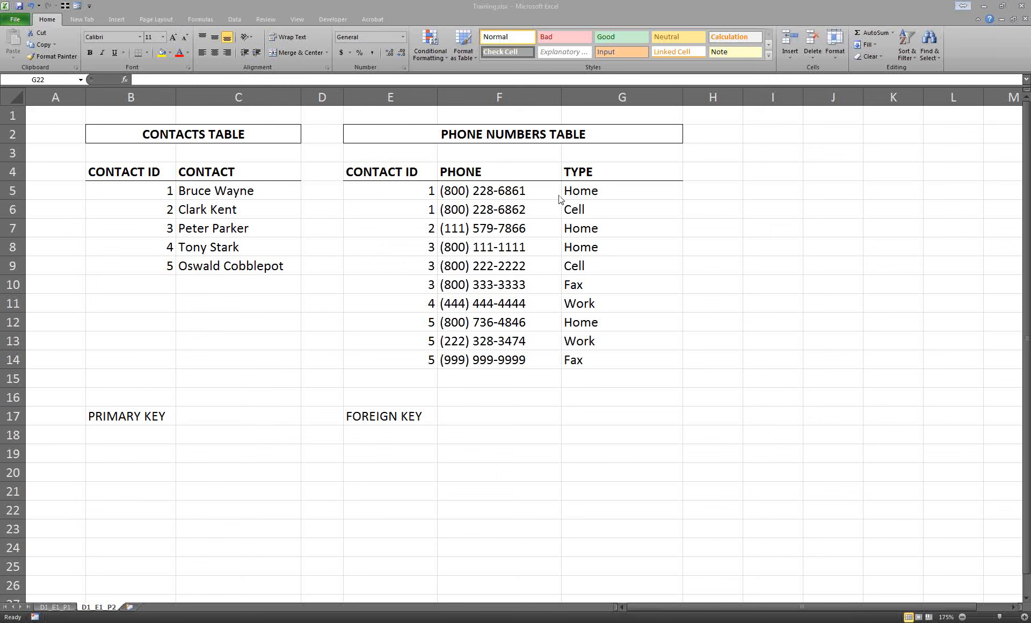
Enter the heading TYPE TABLE in cell I2 for a separate table based on the Phone Numbers table's TYPE column
click(691, 207)
drag(612, 173, 599, 359)
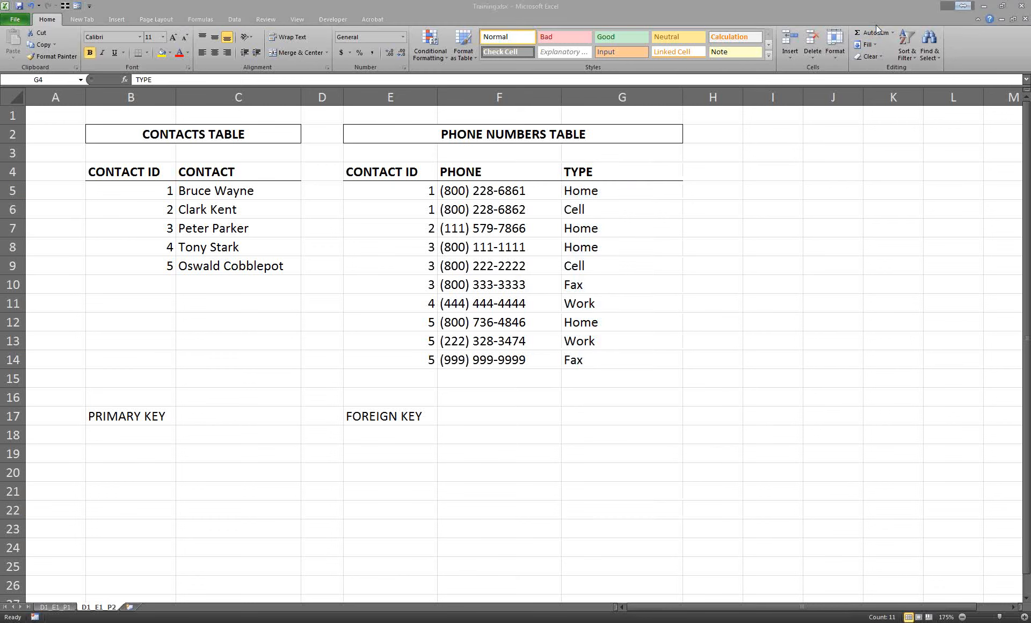
click(875, 24)
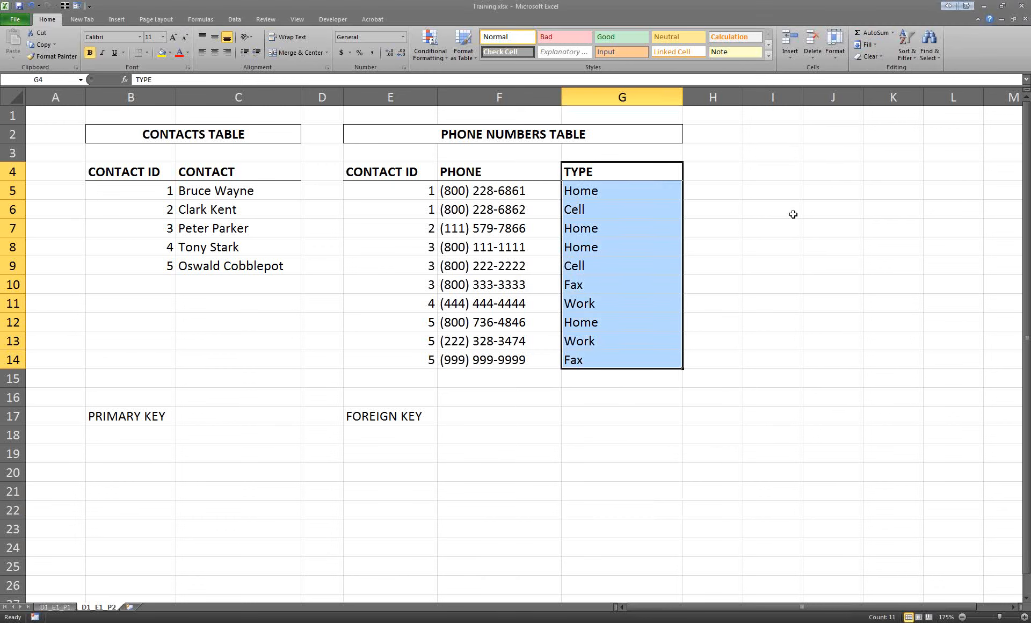
click(783, 132)
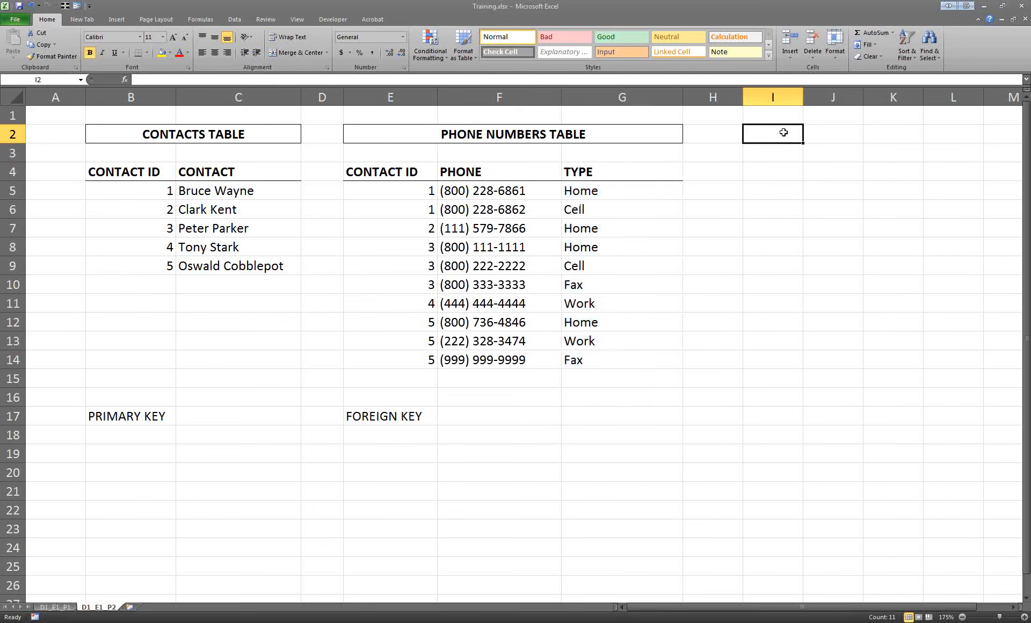
text(TP)
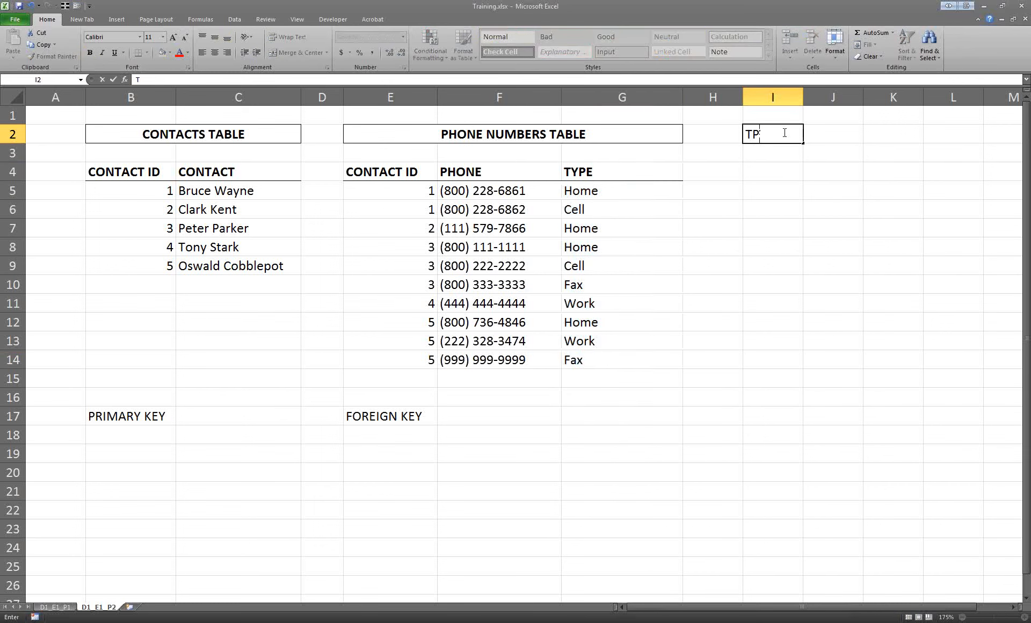
key(BackSpace)
key(BackSpace)
text(YPE TABLE)
key(Return)
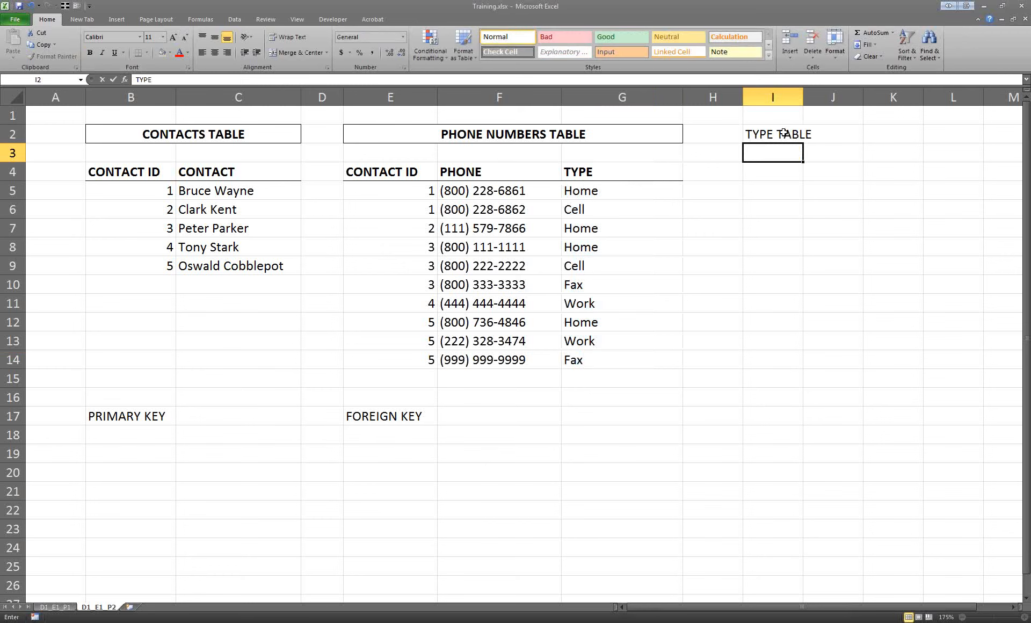
Examine the TYPE column of the Phone Numbers table for the distinct and repeated phone types
click(625, 191)
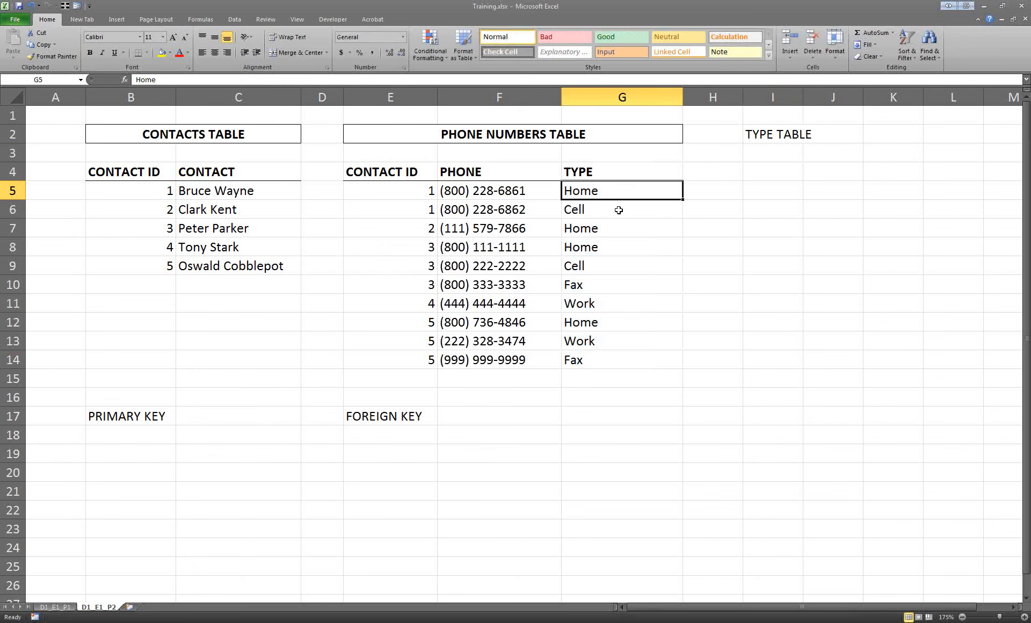
drag(619, 210, 618, 193)
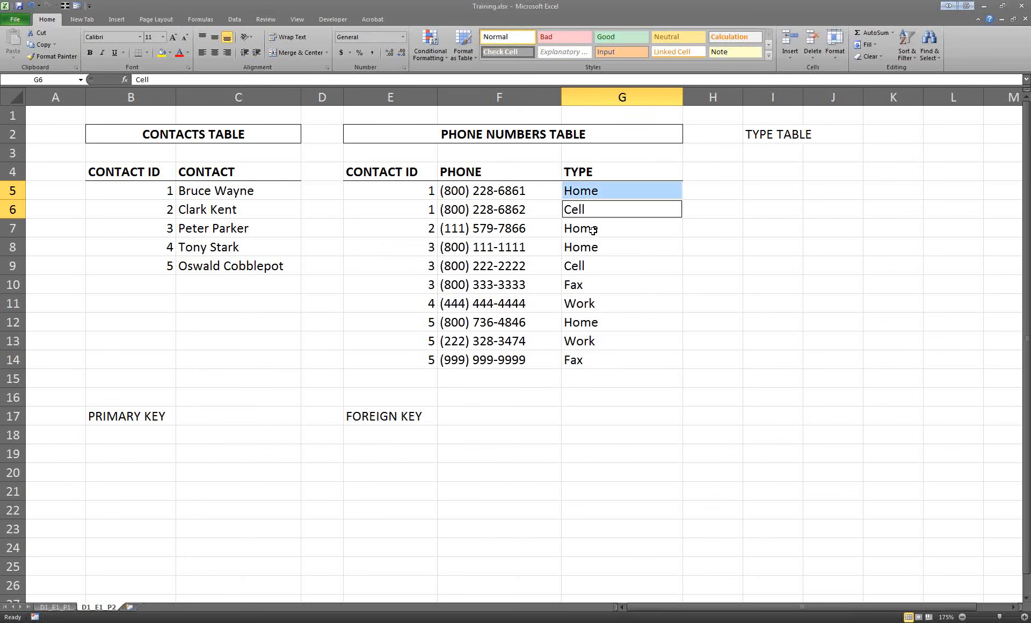
drag(591, 230, 589, 247)
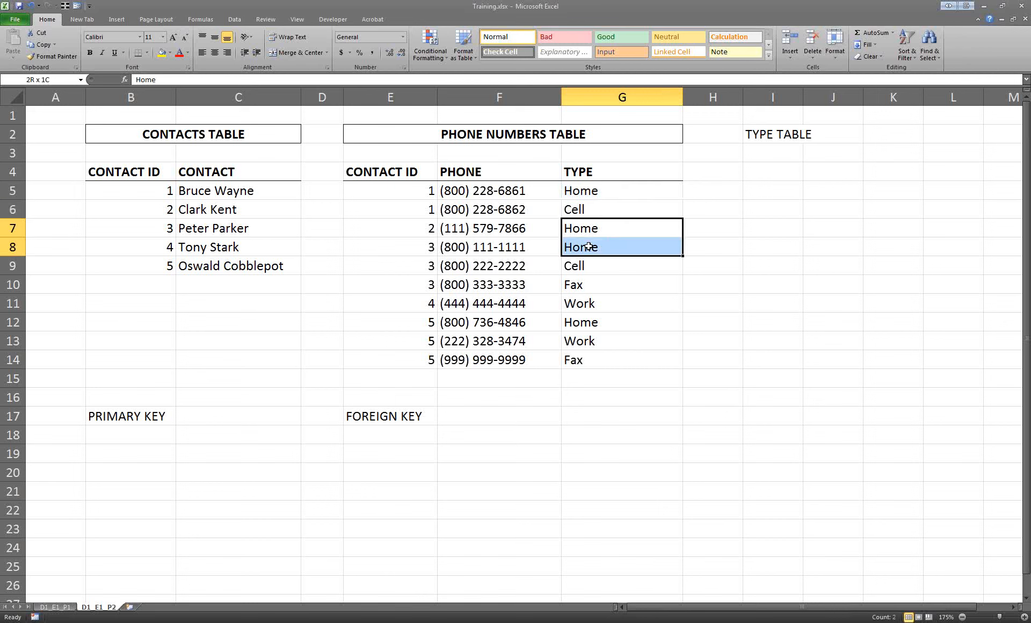
click(595, 202)
click(591, 280)
click(590, 301)
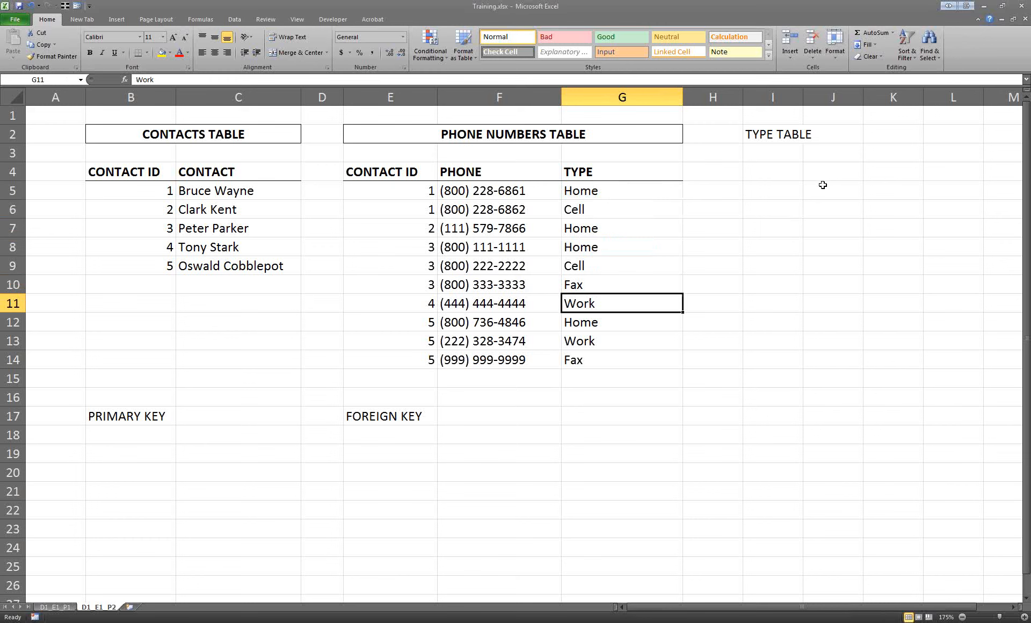
Enter the heading TypeID in cell I4 under TYPE TABLE and list the IDs 1 to 5 in I5:I9
drag(822, 178, 837, 365)
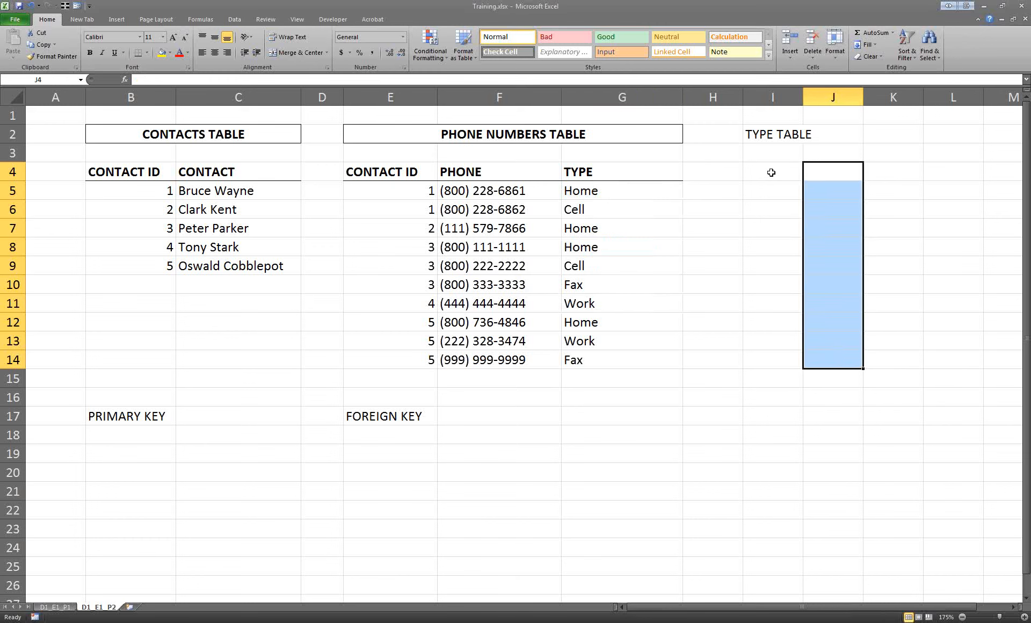
drag(771, 171, 770, 256)
click(776, 176)
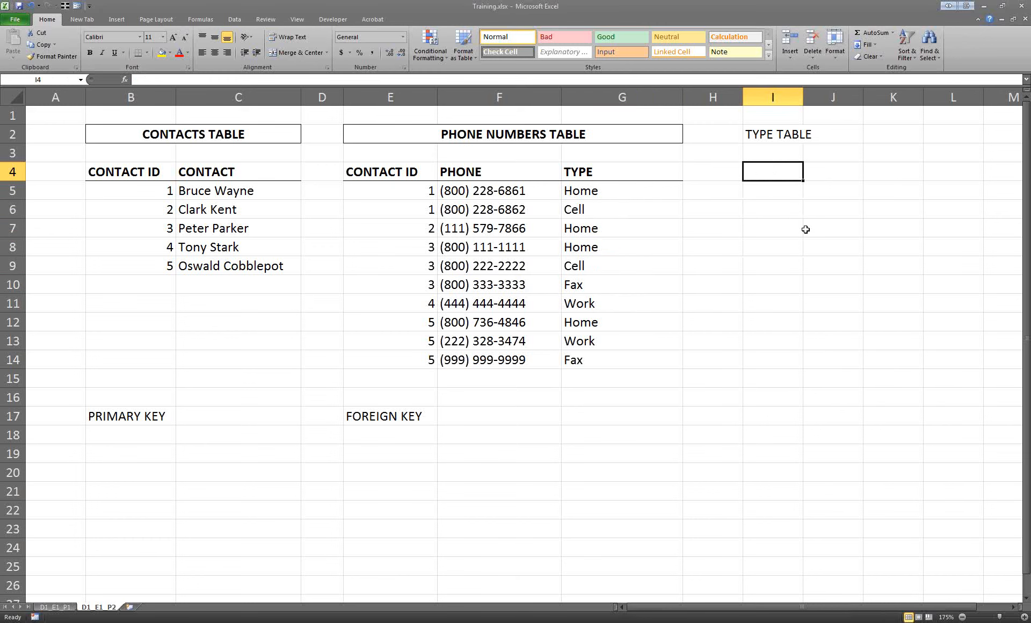
text(TypeID)
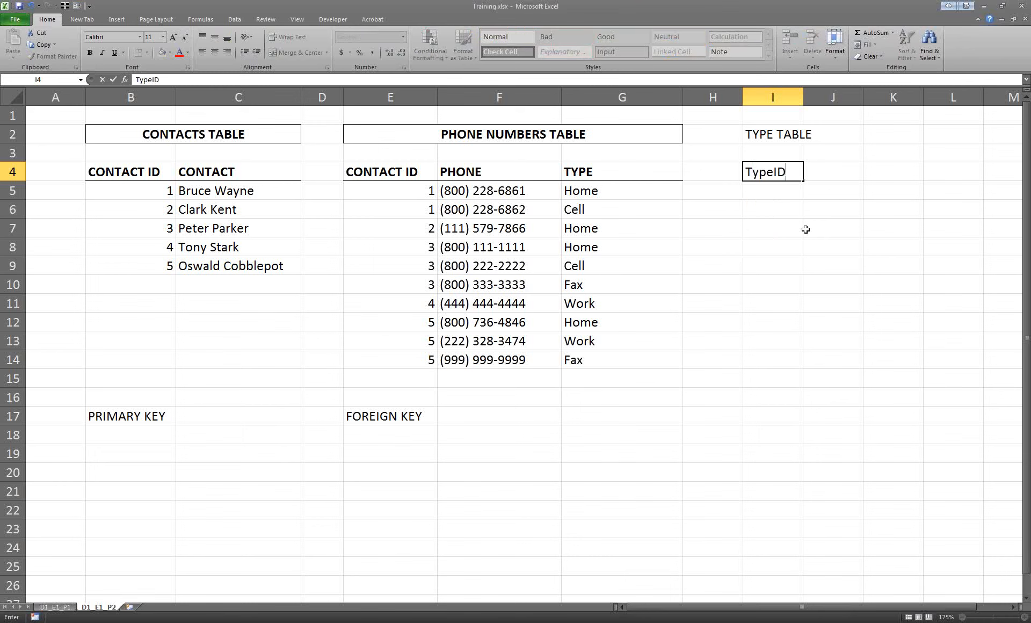
key(Return)
text(1)
key(Return)
text(2)
key(Return)
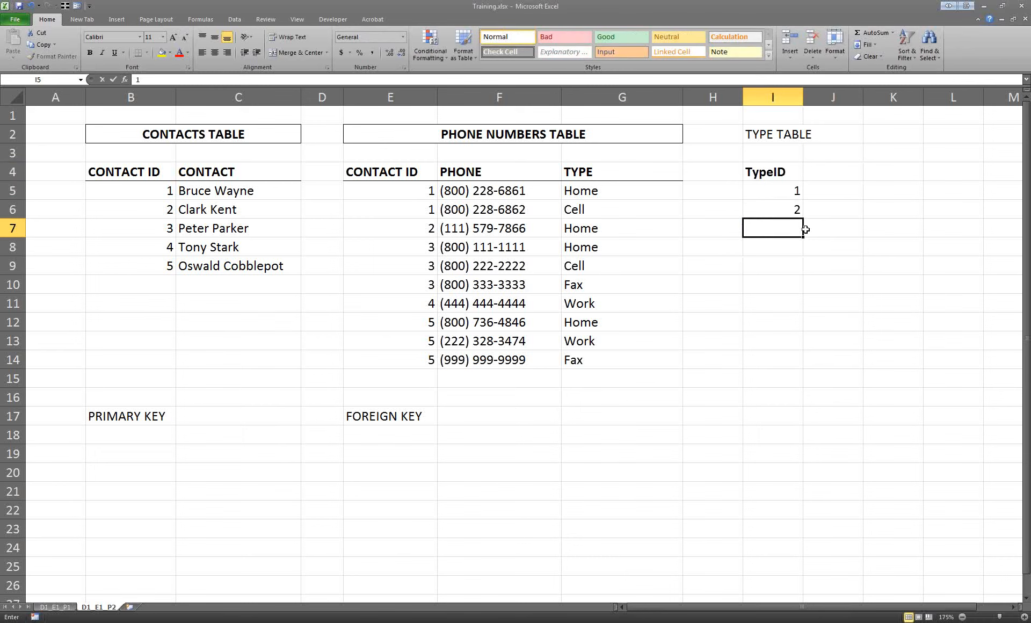
text(3)
key(Return)
text(4)
key(Return)
text(5)
key(Tab)
Enter the heading Type in J4, with Home for ID 1 and Cell for ID 2 beneath it
key(Up)
key(Up)
key(Up)
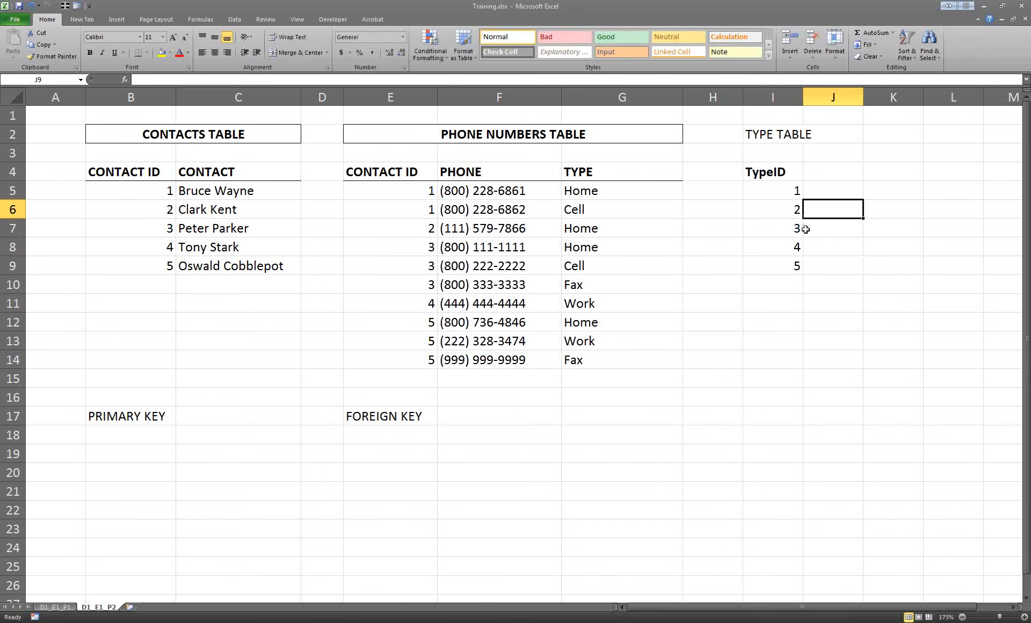
key(Up)
key(Up)
text(Type)
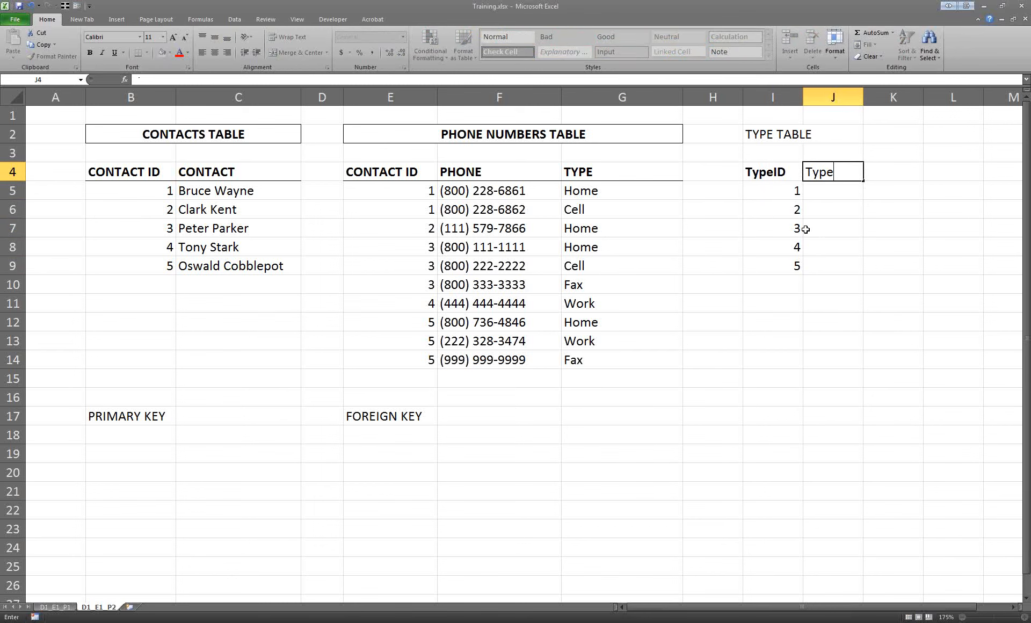
key(Return)
text(Home)
key(Return)
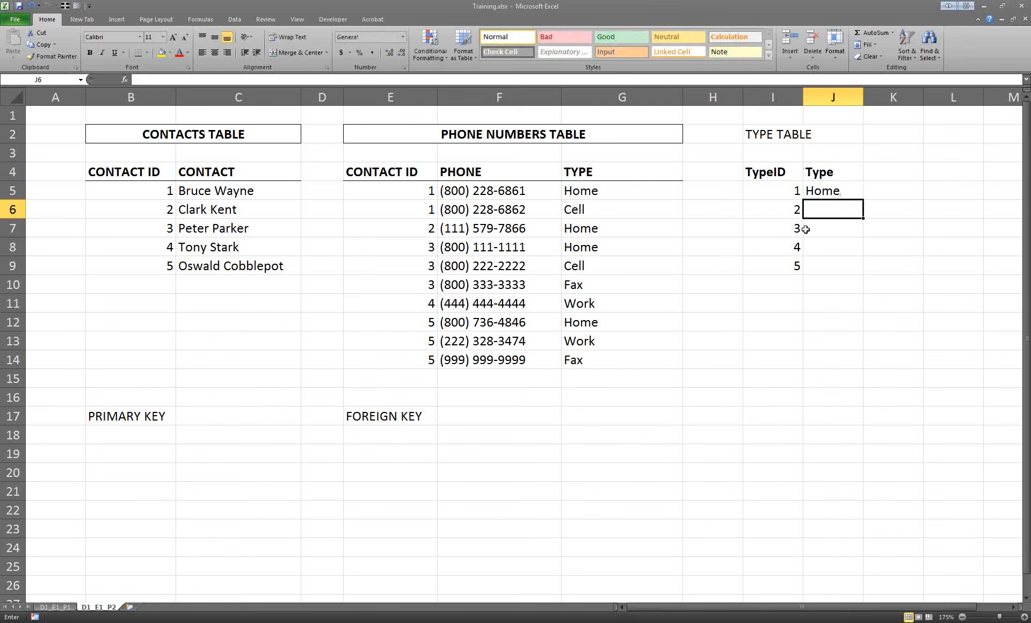
text(Cell)
key(Return)
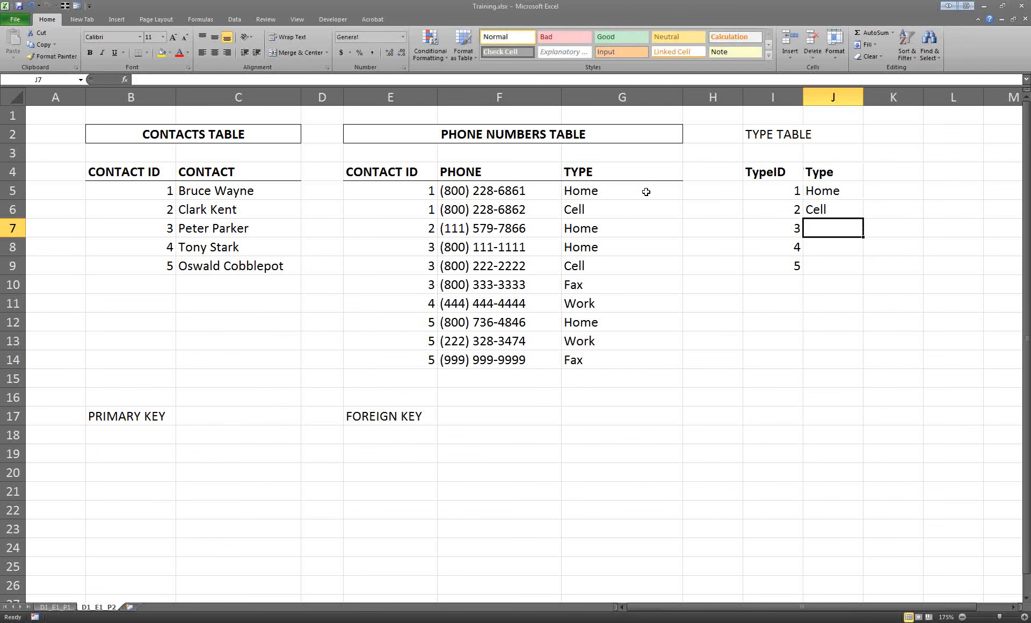
Insert a blank column before the type table and enter the heading TypeID in H4 beside the Phone Numbers table's TYPE column
click(613, 188)
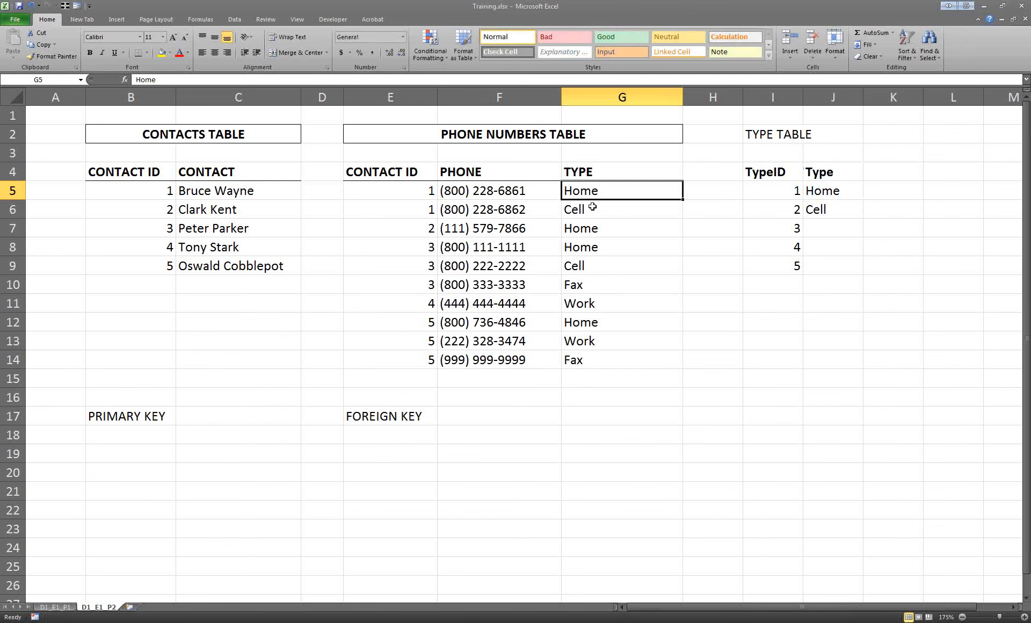
click(604, 176)
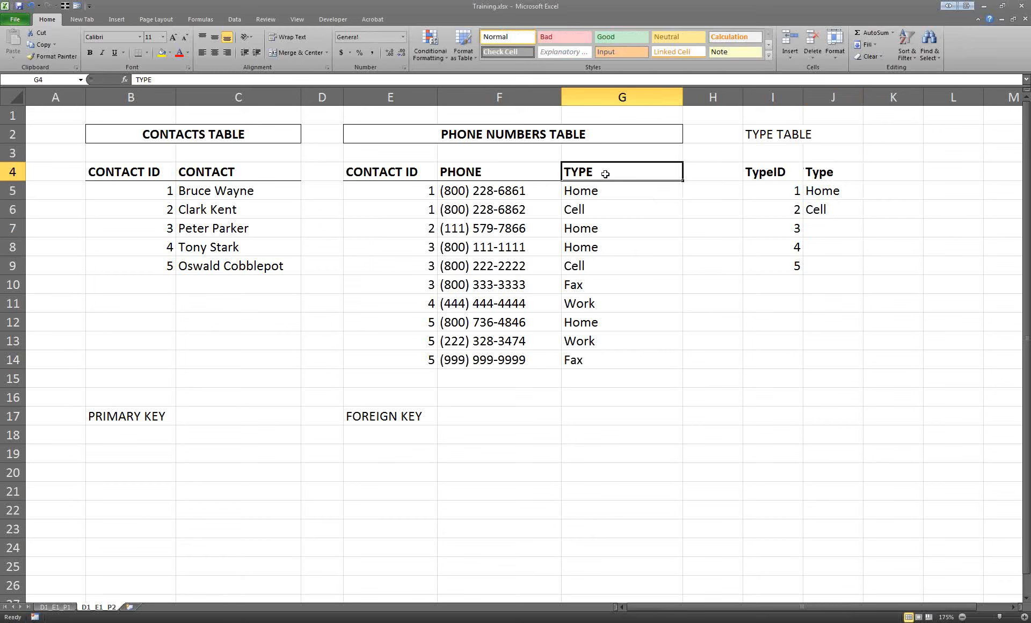
click(712, 175)
click(784, 104)
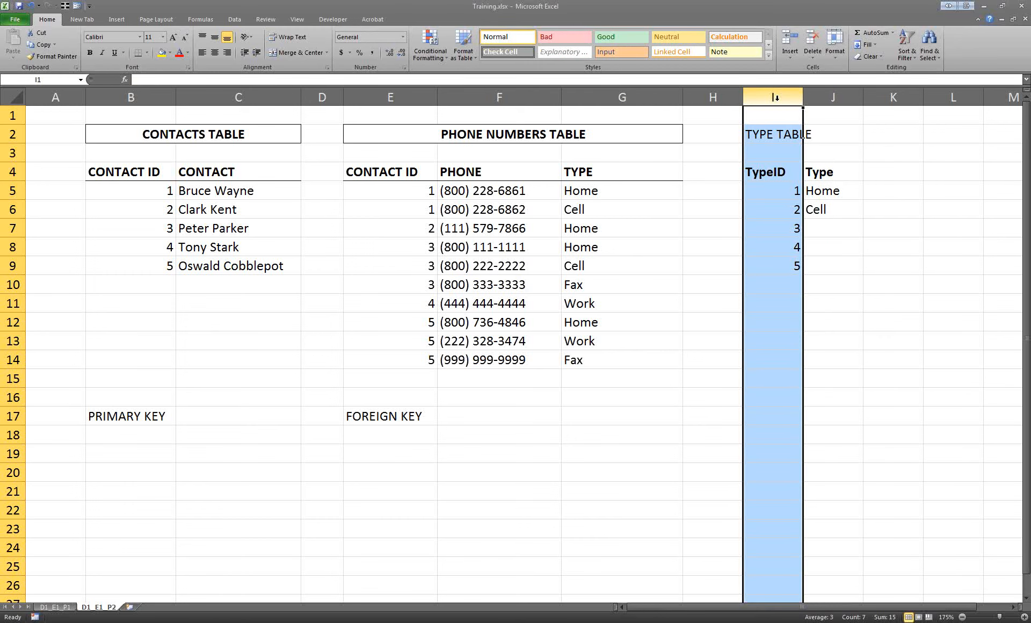
key(ctrl+shift+plus)
click(704, 167)
text(TypeID)
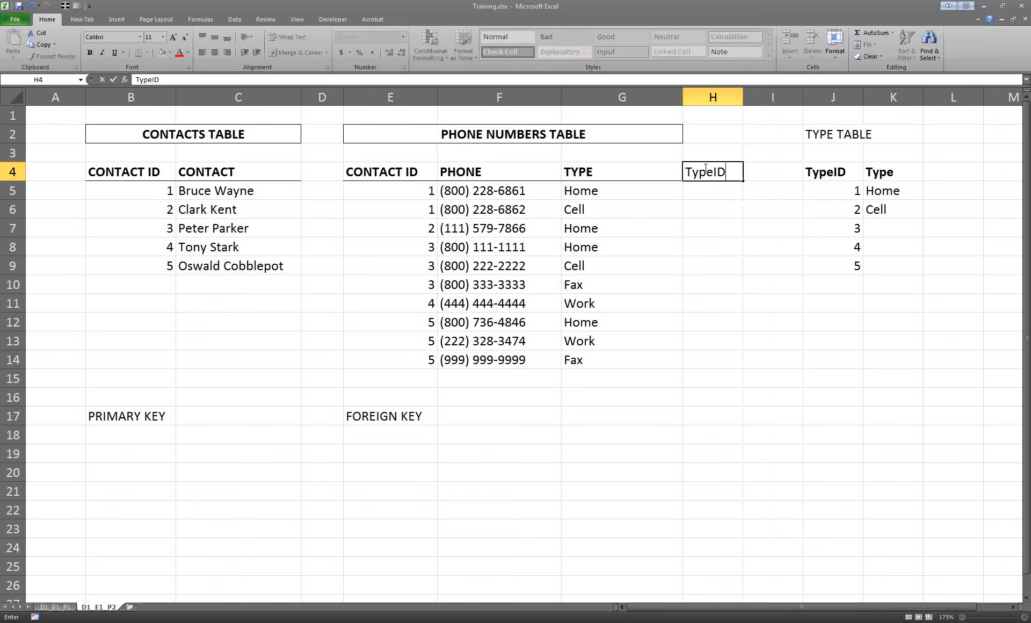
click(769, 207)
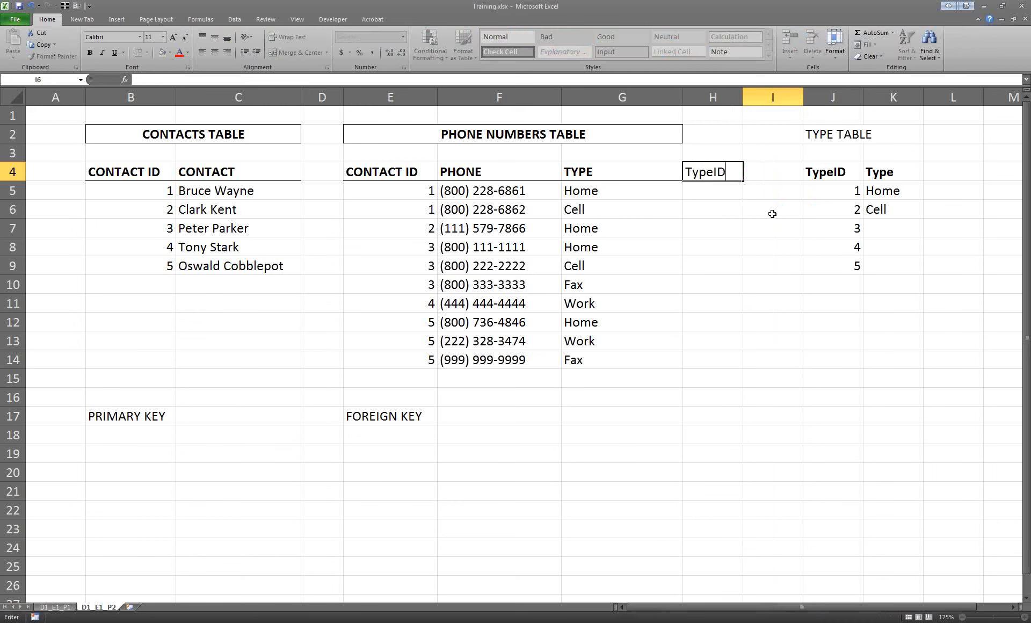
Enter type IDs 1 and 2 in H5:H6 for the first Home and Cell phone records
drag(824, 172, 913, 272)
click(792, 319)
drag(791, 319, 789, 303)
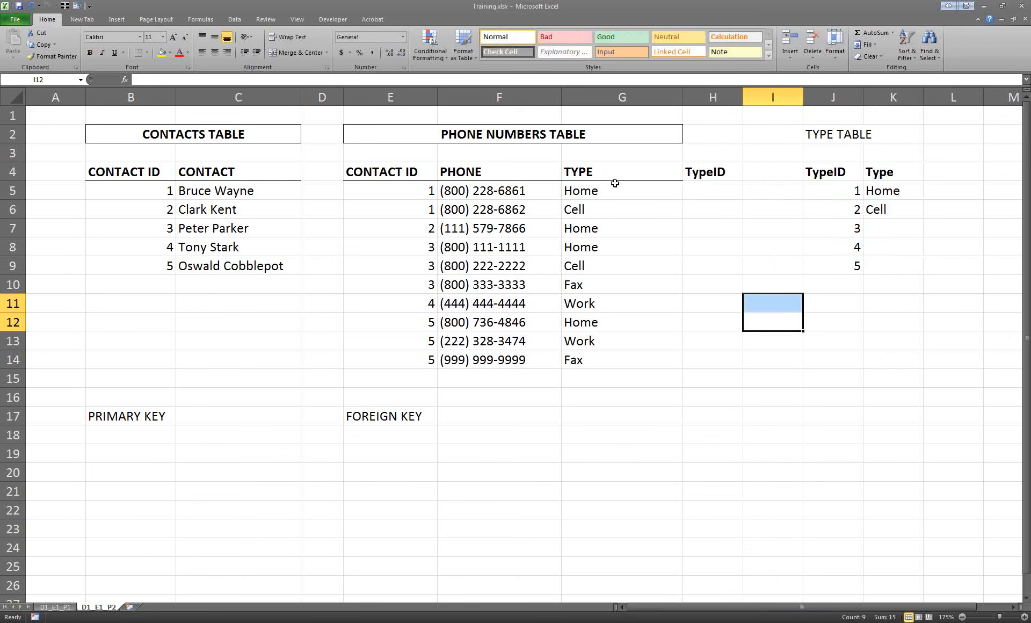
click(730, 191)
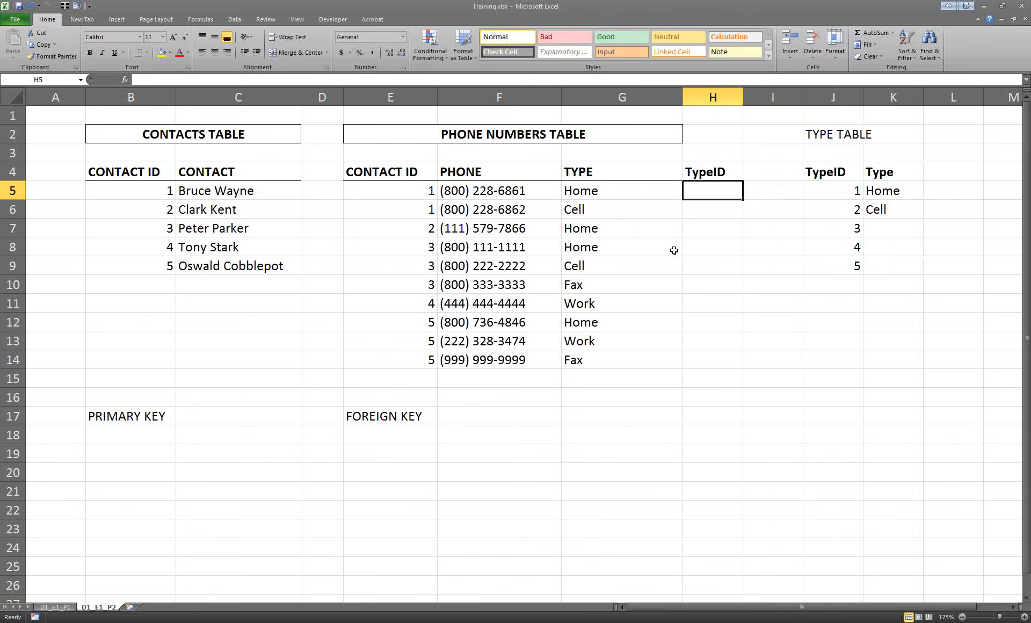
text(1)
click(690, 297)
click(706, 205)
text(2)
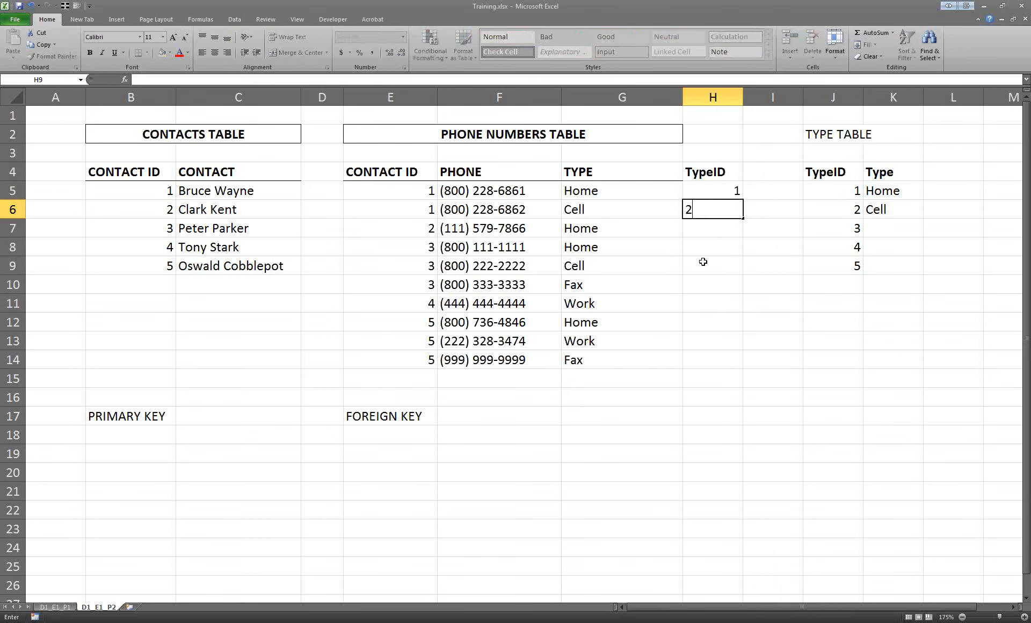
click(702, 263)
Examine the TYPE column against the CONTACT ID, PHONE and TypeID columns of the Phone Numbers table
click(611, 95)
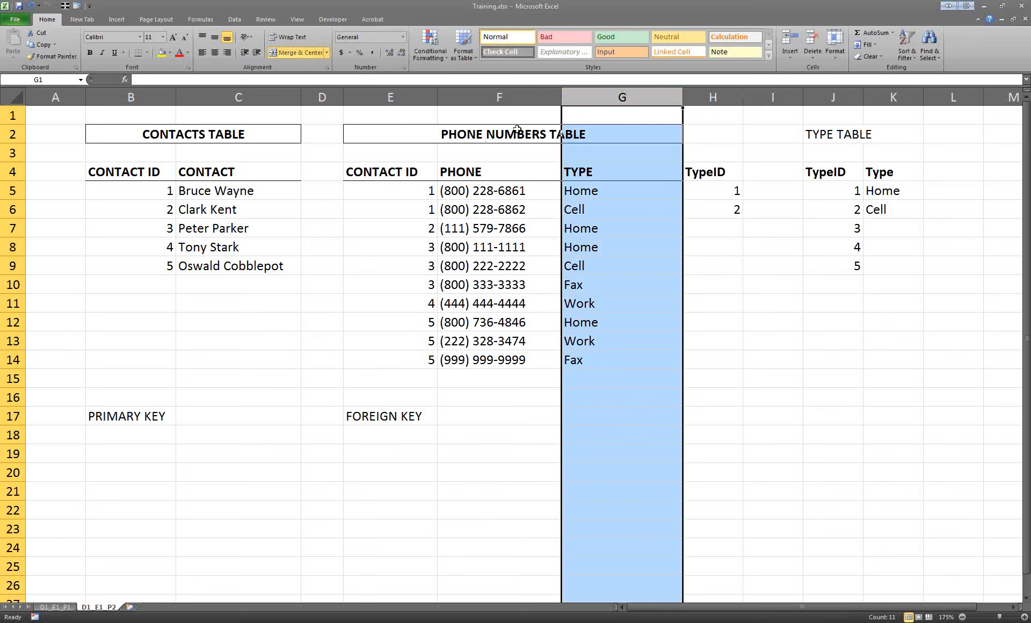
drag(392, 171, 497, 359)
drag(727, 175, 721, 352)
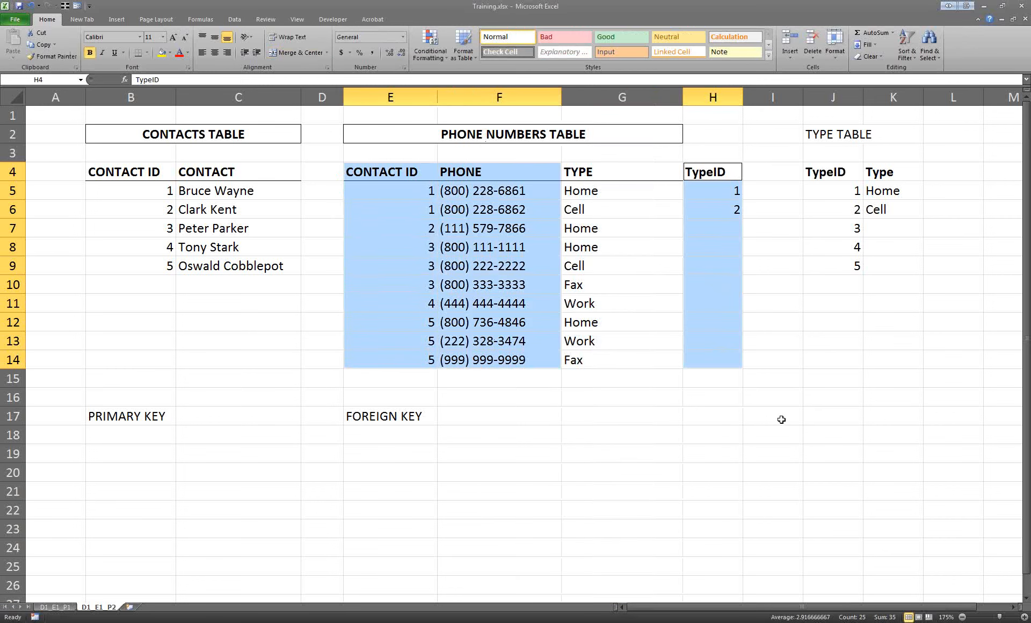
click(782, 420)
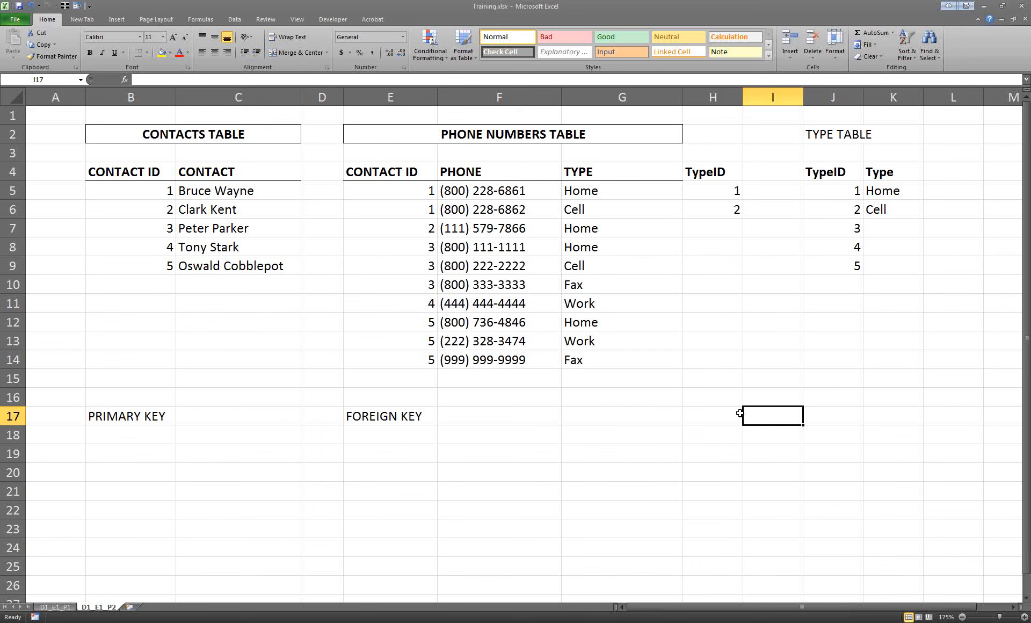
Delete columns H:K containing the added TypeID column and the type table
click(720, 93)
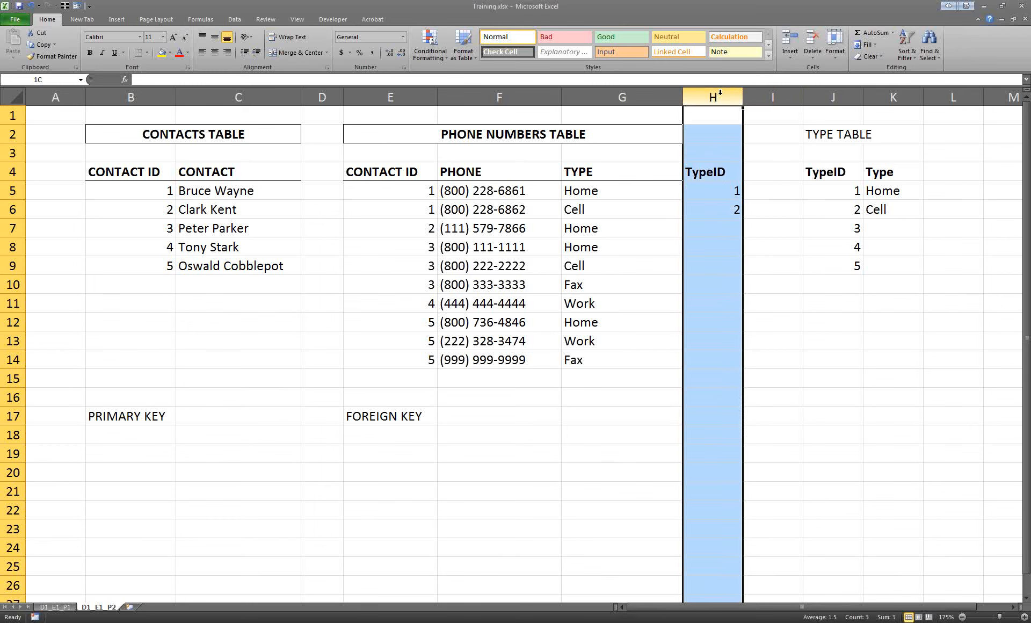
drag(720, 93, 893, 96)
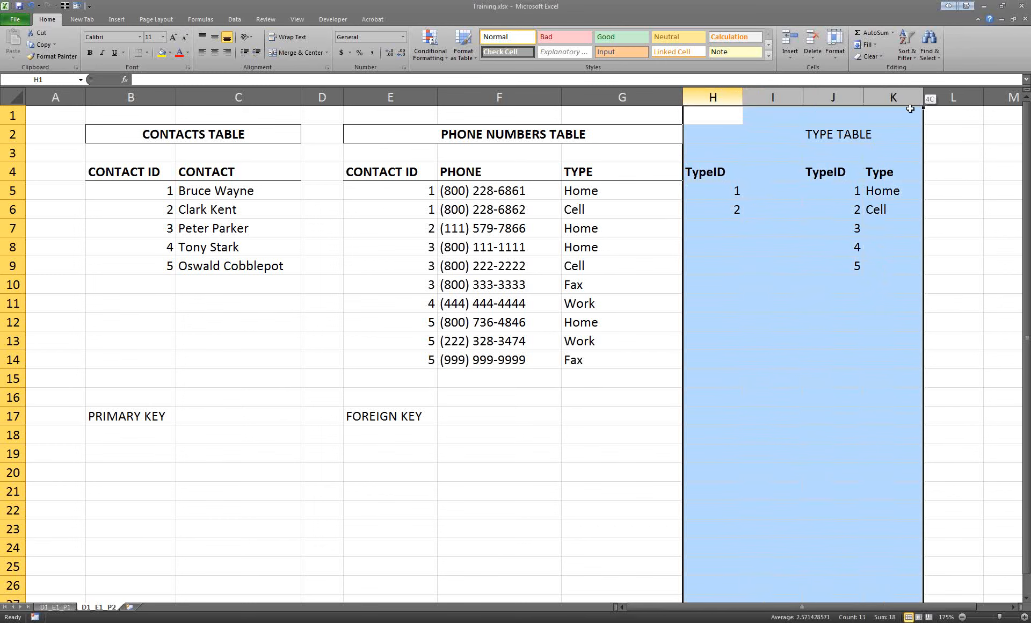
key(alt+e)
key(d)
click(797, 223)
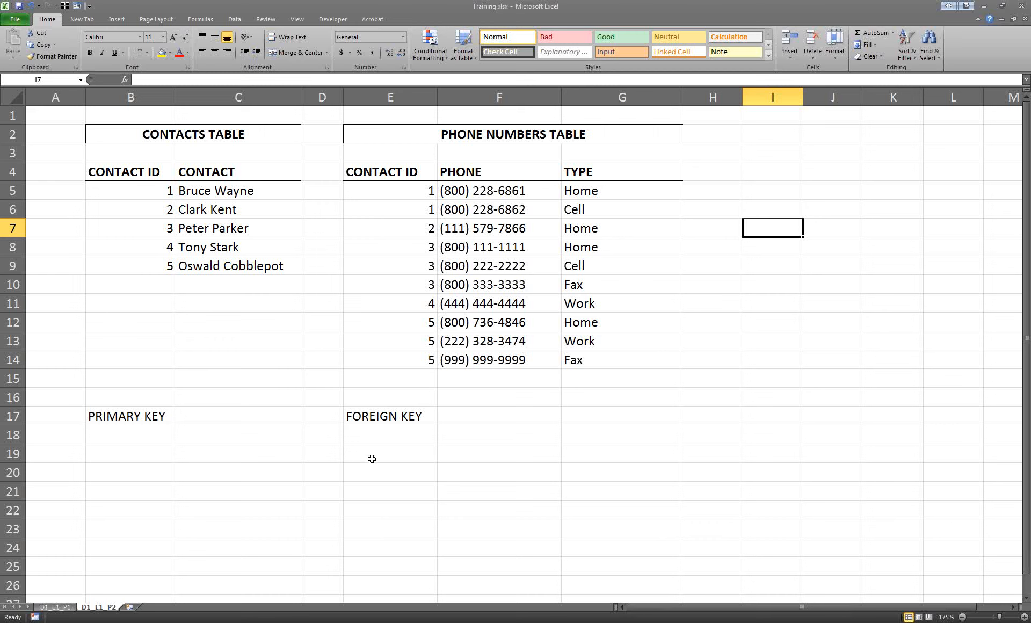
Open Microsoft Access and create a blank database named TrainingDB on the Desktop
click(15, 622)
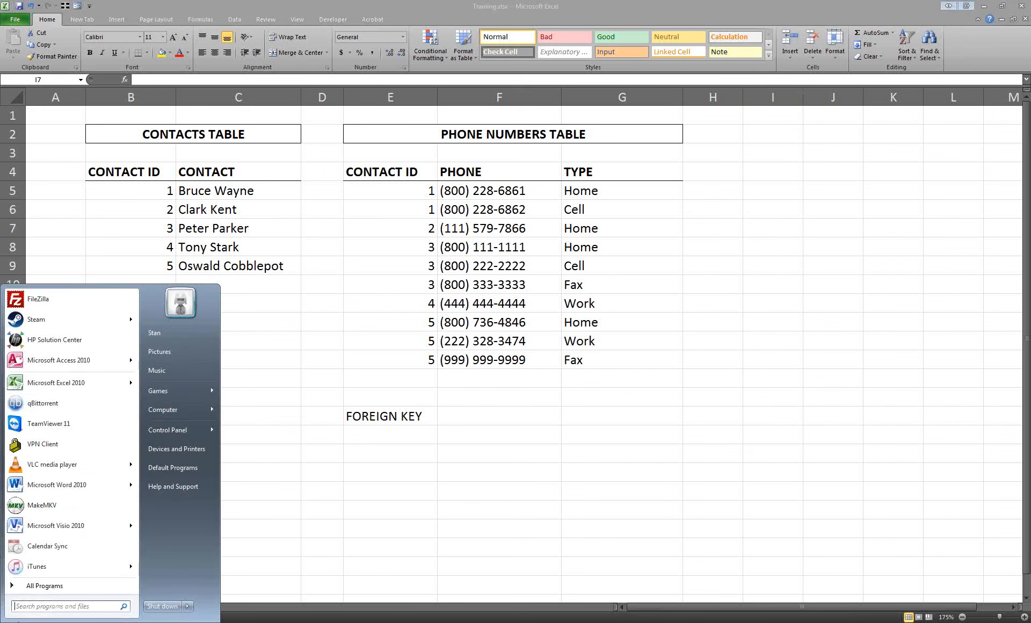
click(55, 361)
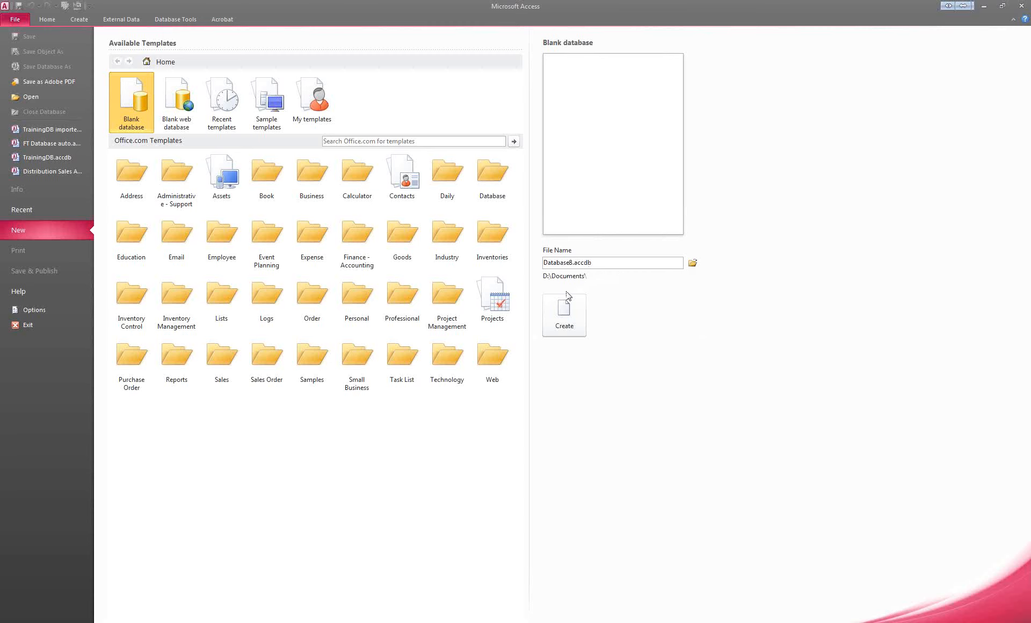
click(693, 264)
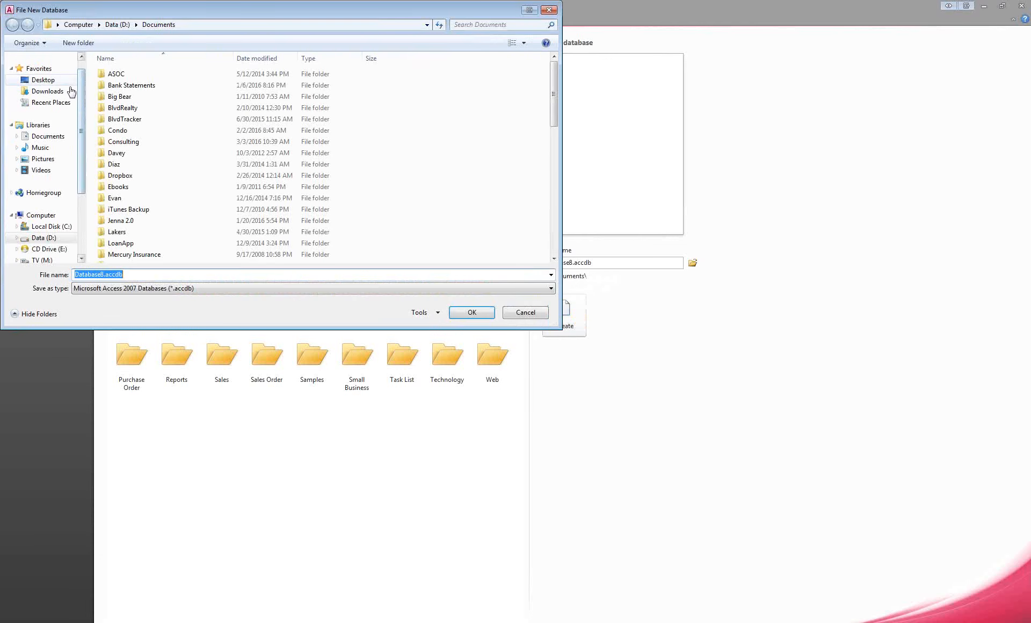
click(43, 80)
double_click(123, 274)
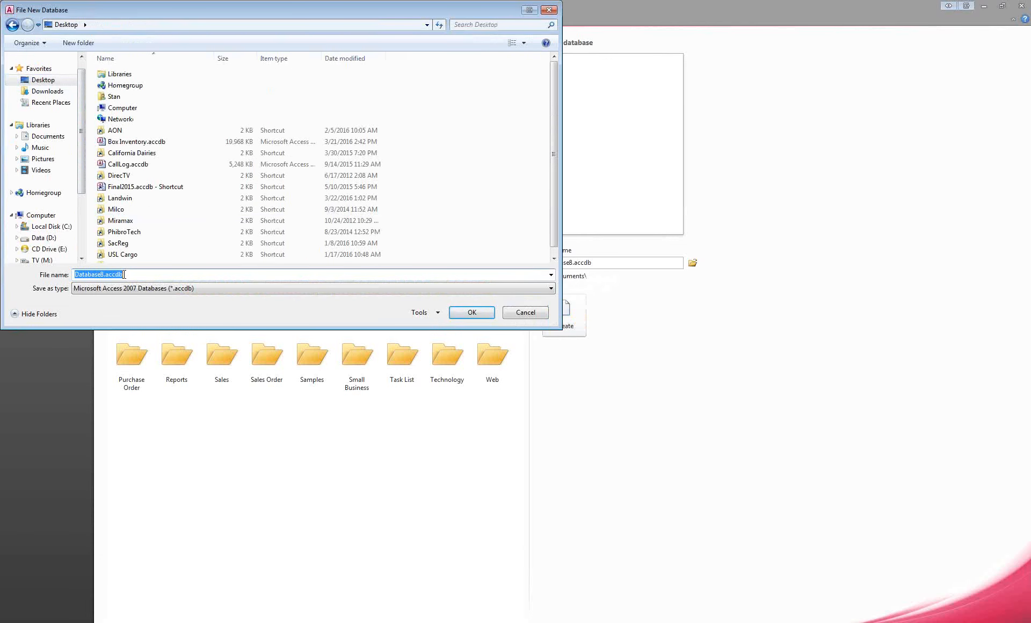
text(TrainingDB)
click(472, 313)
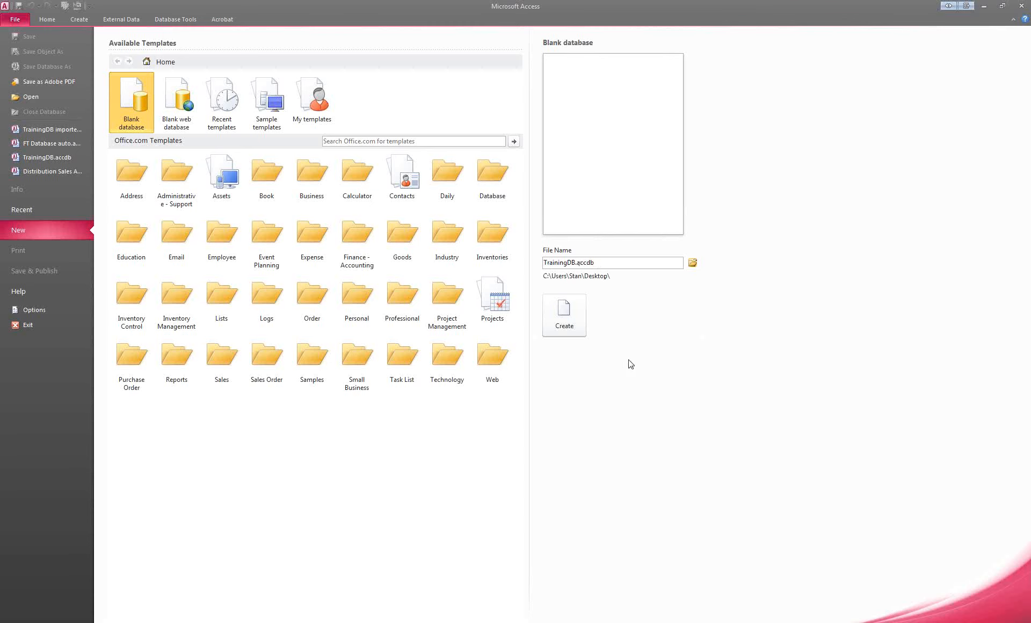
click(572, 326)
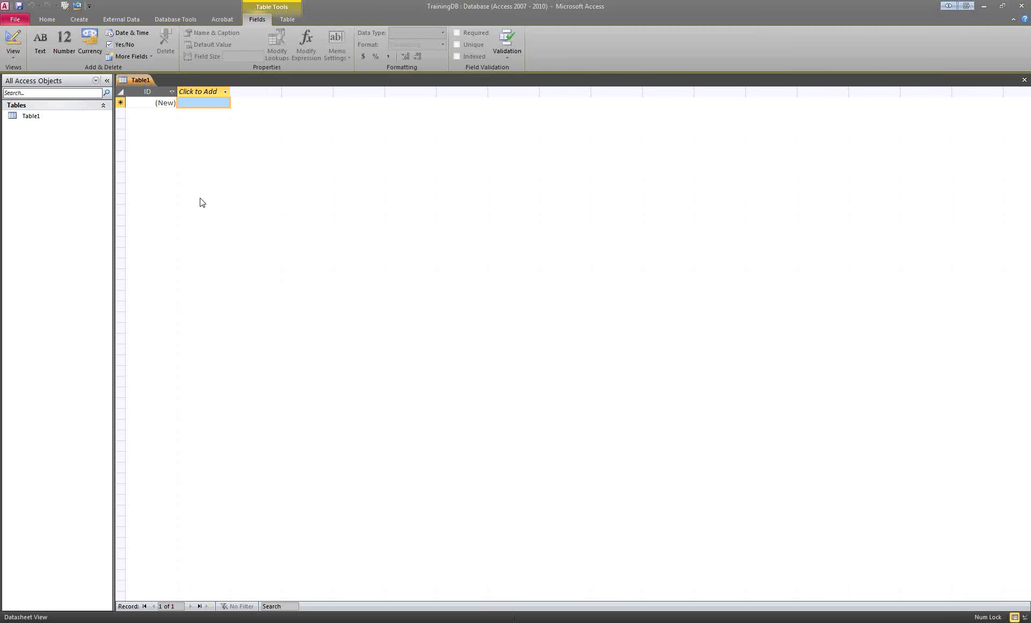
right_click(134, 79)
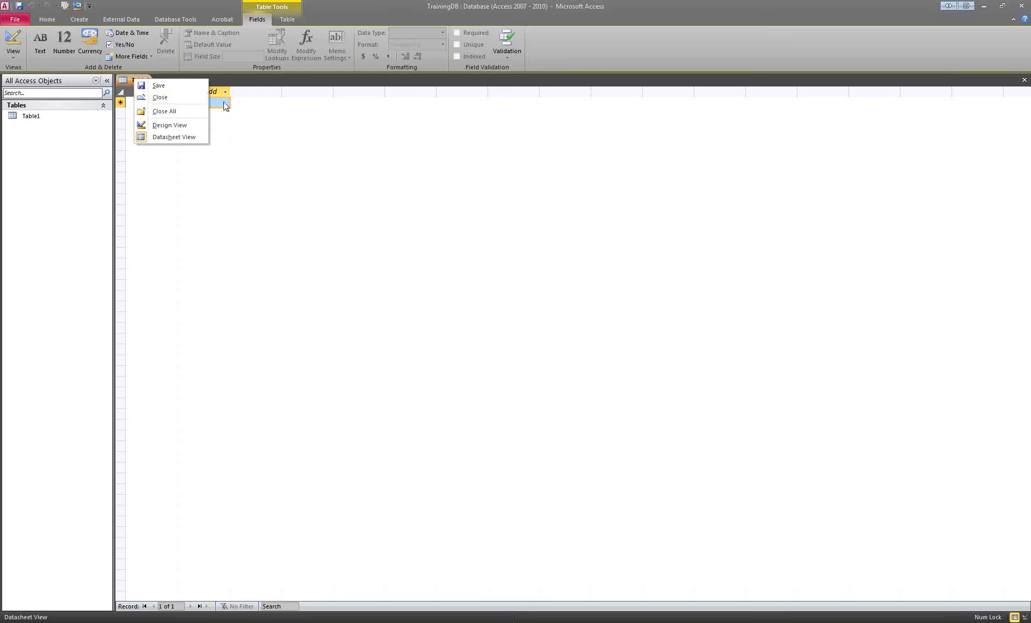
click(292, 163)
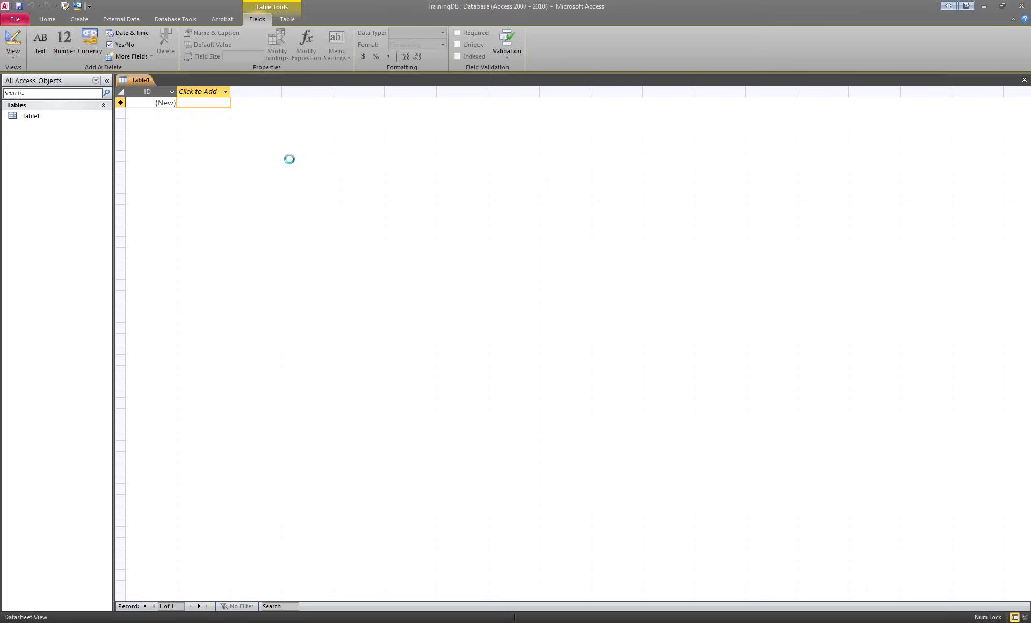
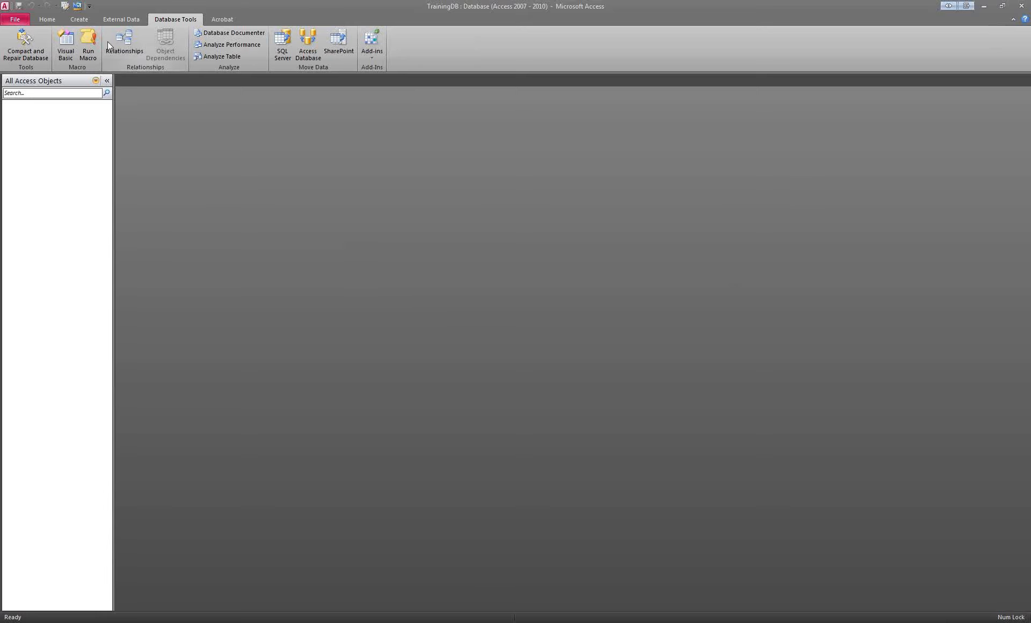
Create a new table in Design view in the TrainingDB database
click(80, 19)
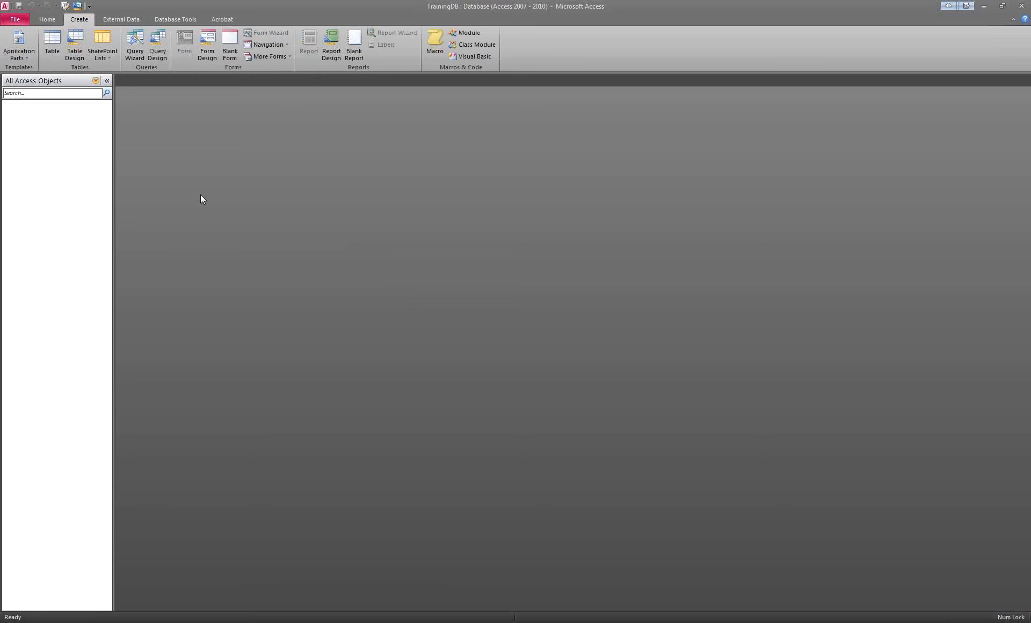
click(79, 57)
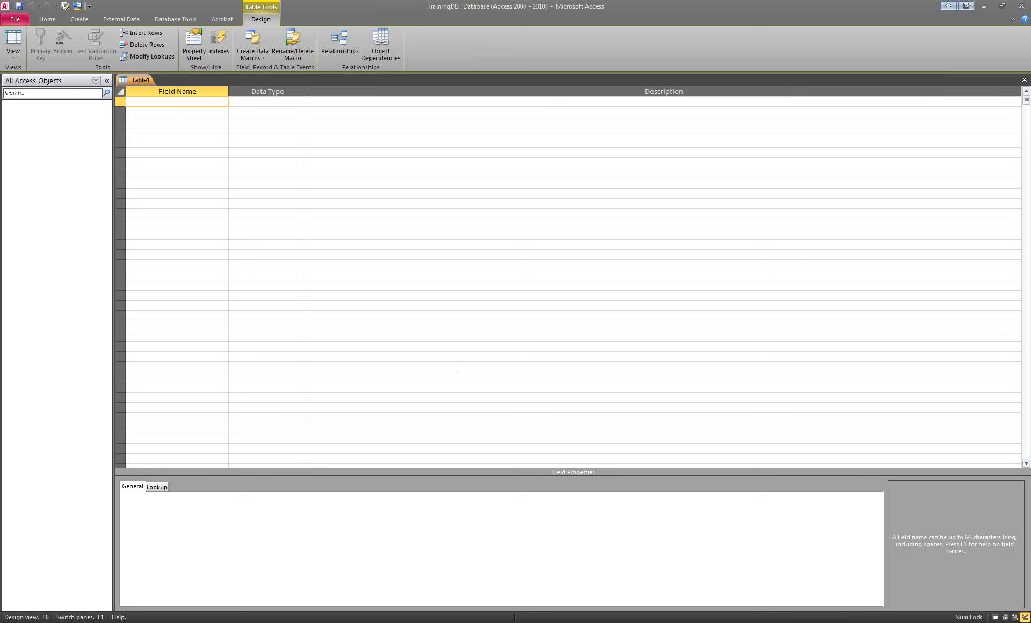
Switch to the Training.xlsx workbook in Excel and examine the contact names in C5:C9
key(alt+Tab)
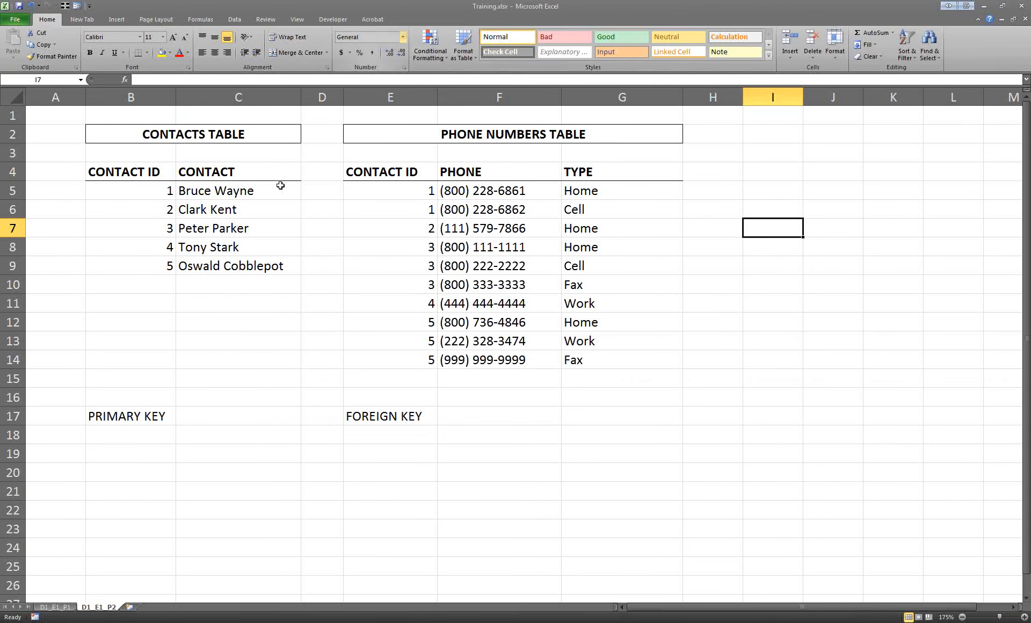
drag(219, 196, 218, 265)
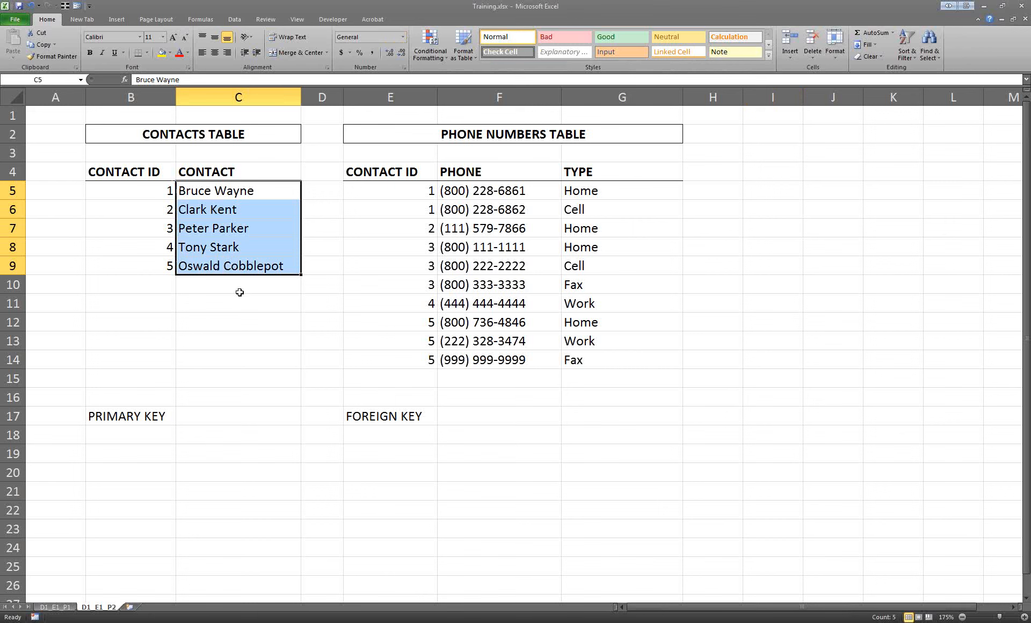
Examine the number formats available for the contact names in C5:C9 without changing the format
click(403, 36)
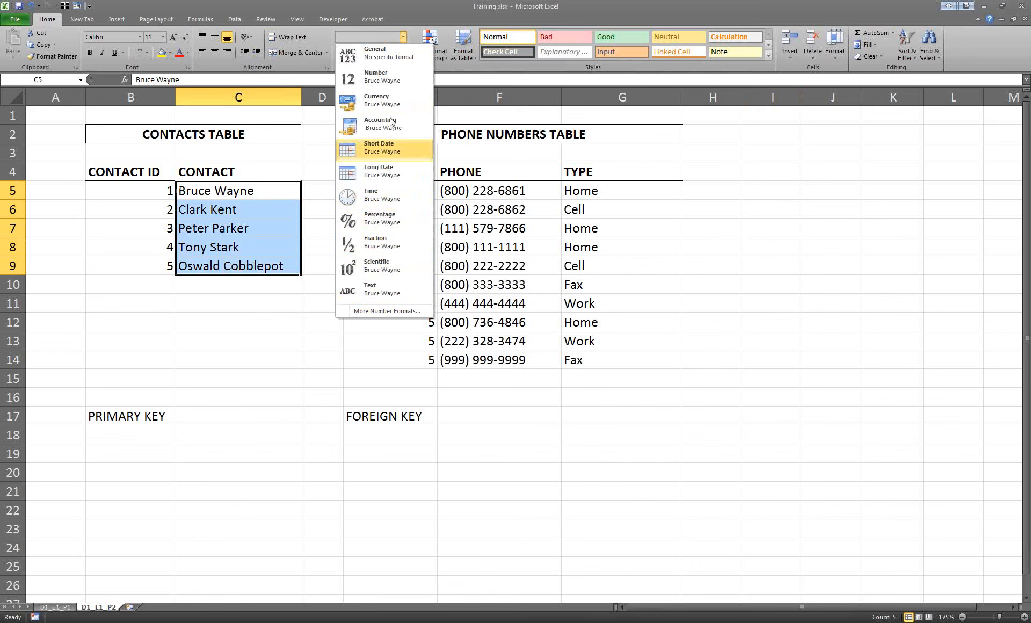
click(290, 328)
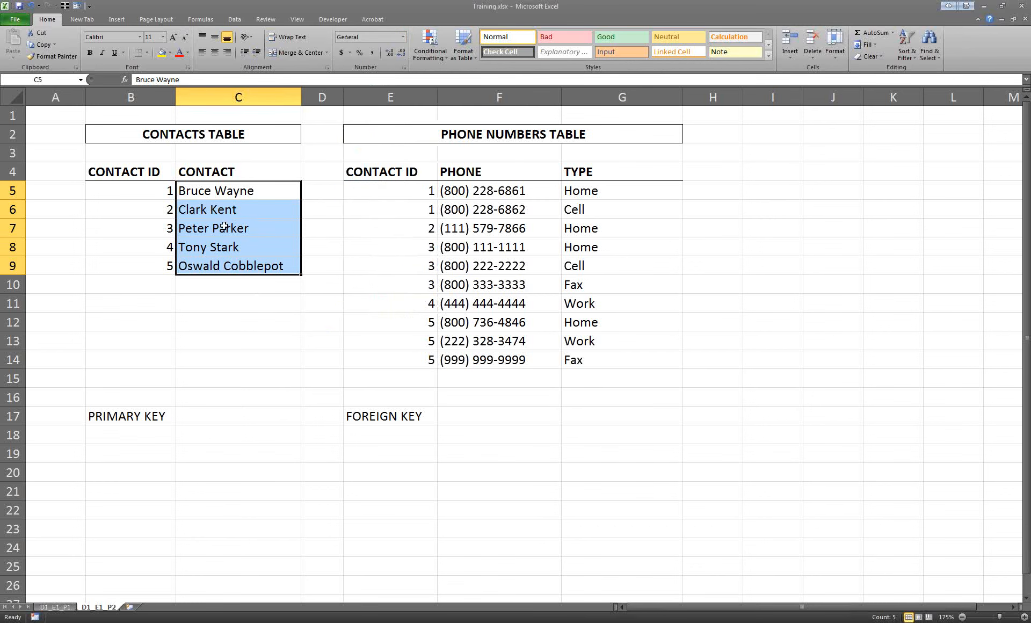
right_click(241, 231)
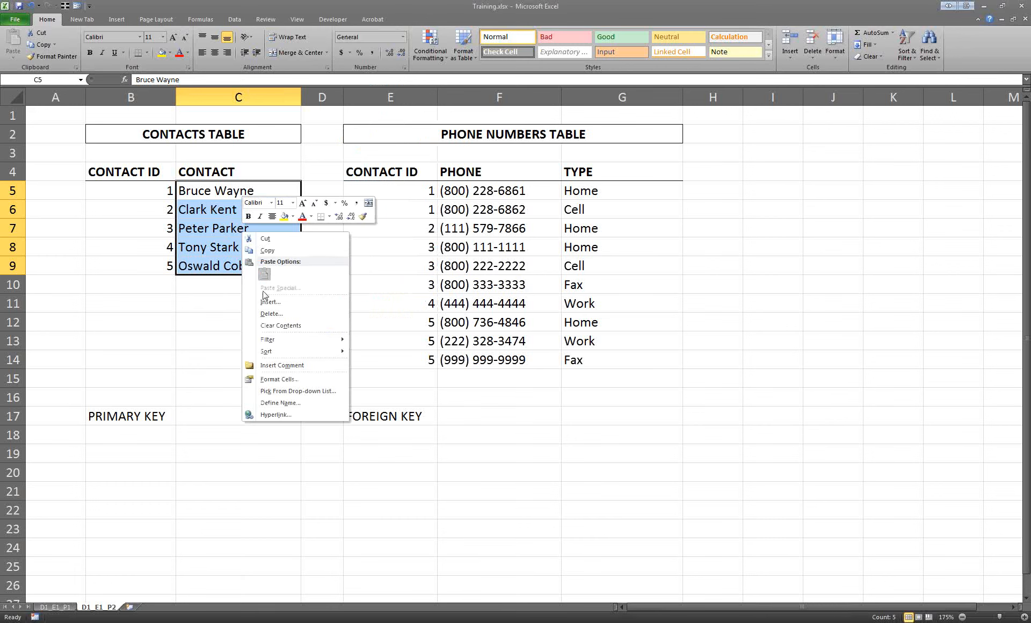
click(296, 382)
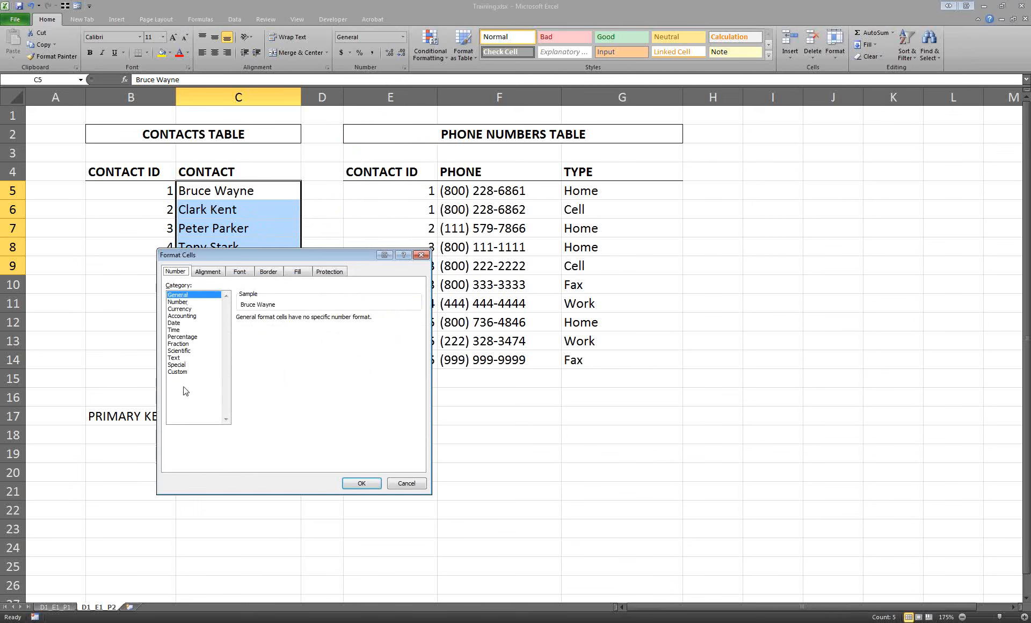
key(Escape)
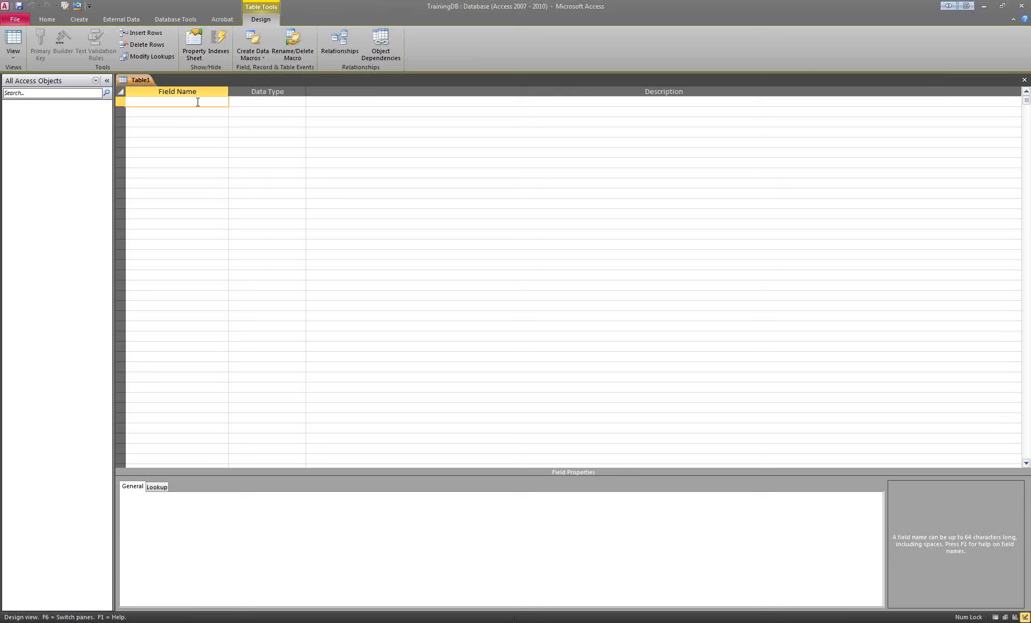
Switch to the TrainingDB database in Access and examine the empty field rows of the new table's design
click(121, 103)
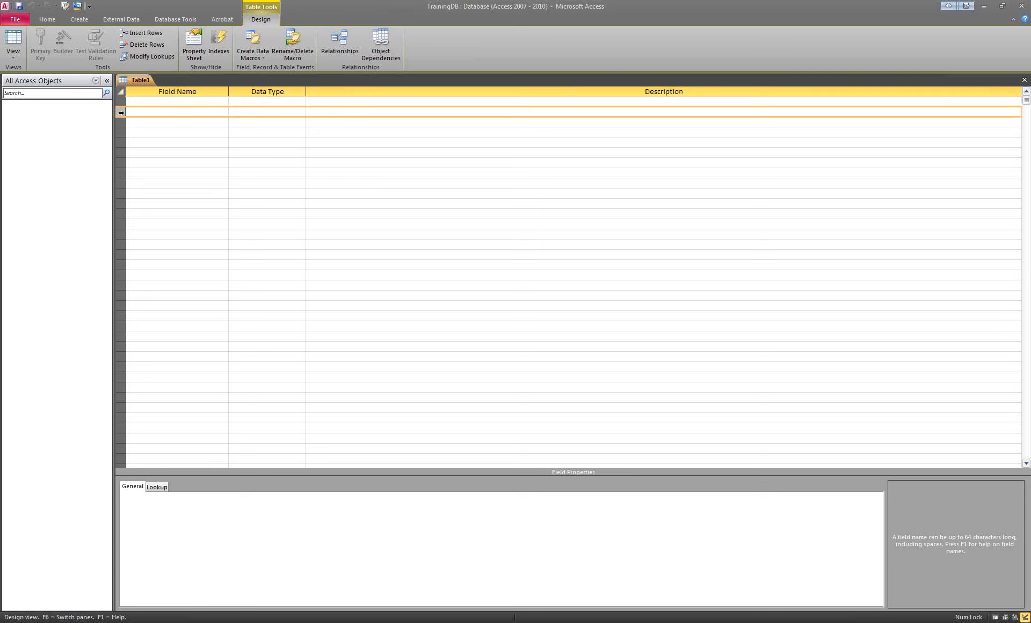
click(122, 121)
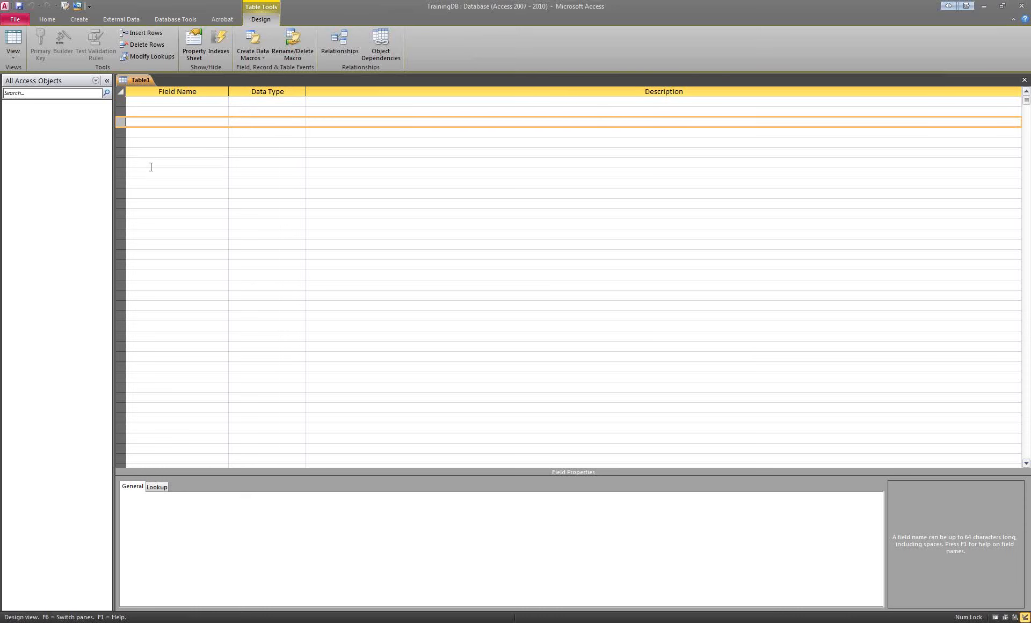
click(121, 102)
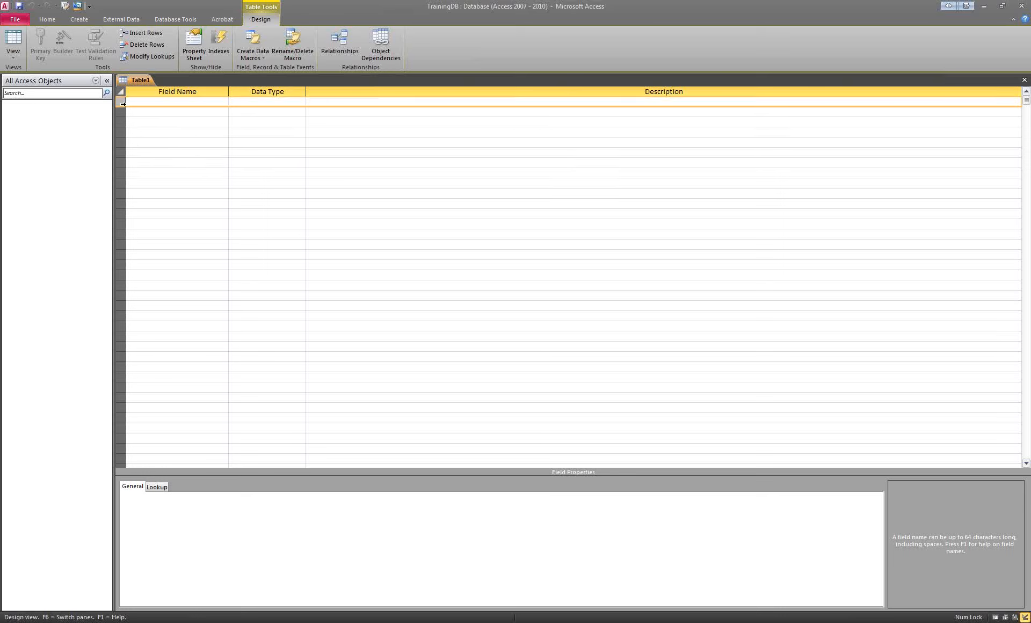
click(122, 122)
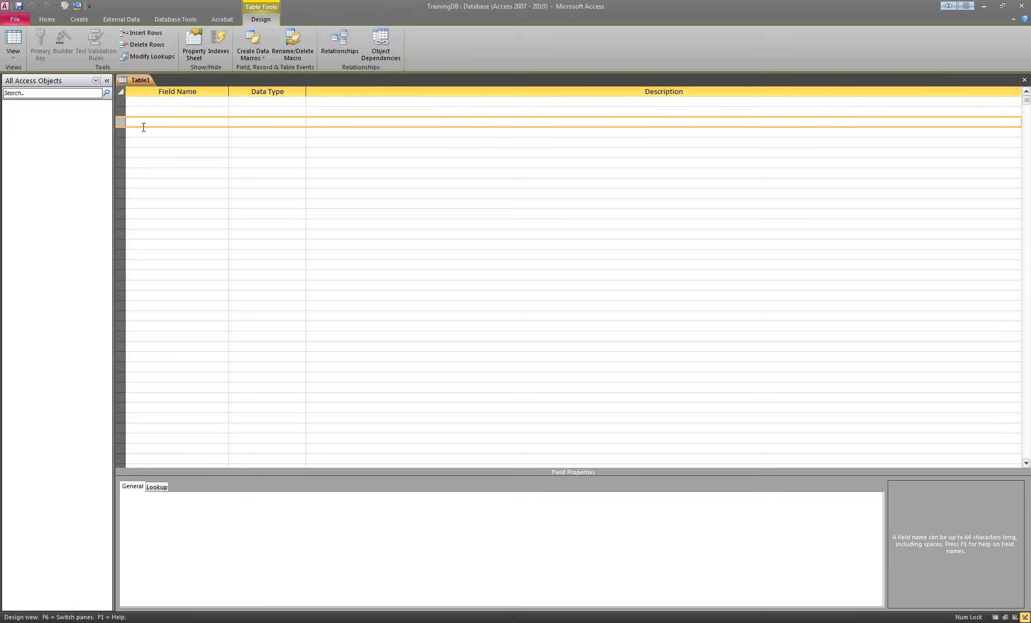
click(151, 101)
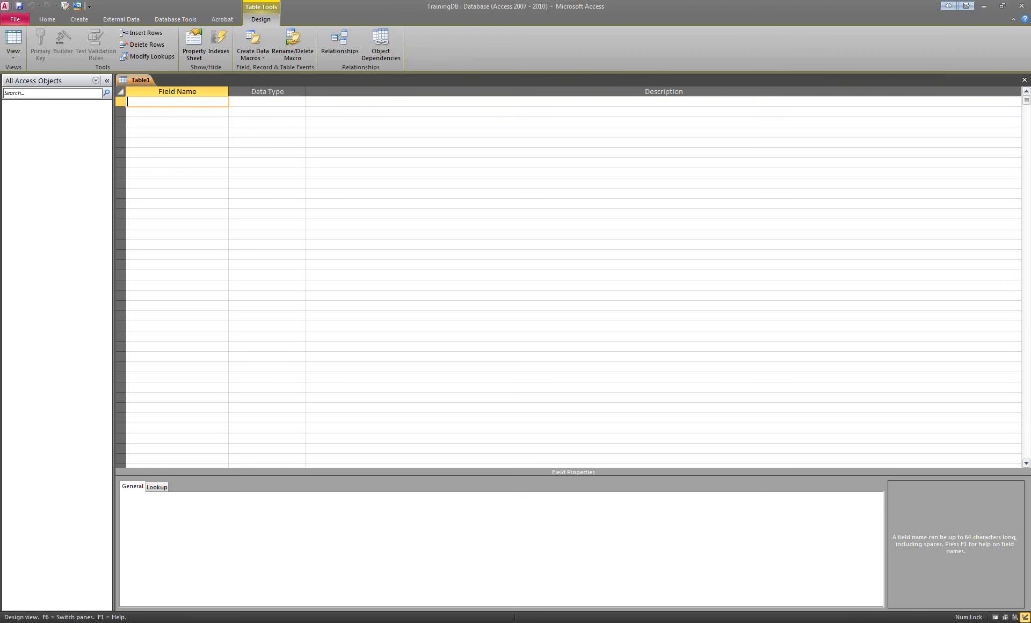
Switch to the Training.xlsx workbook in Excel and examine the Contacts Table and its columns
click(547, 618)
click(166, 336)
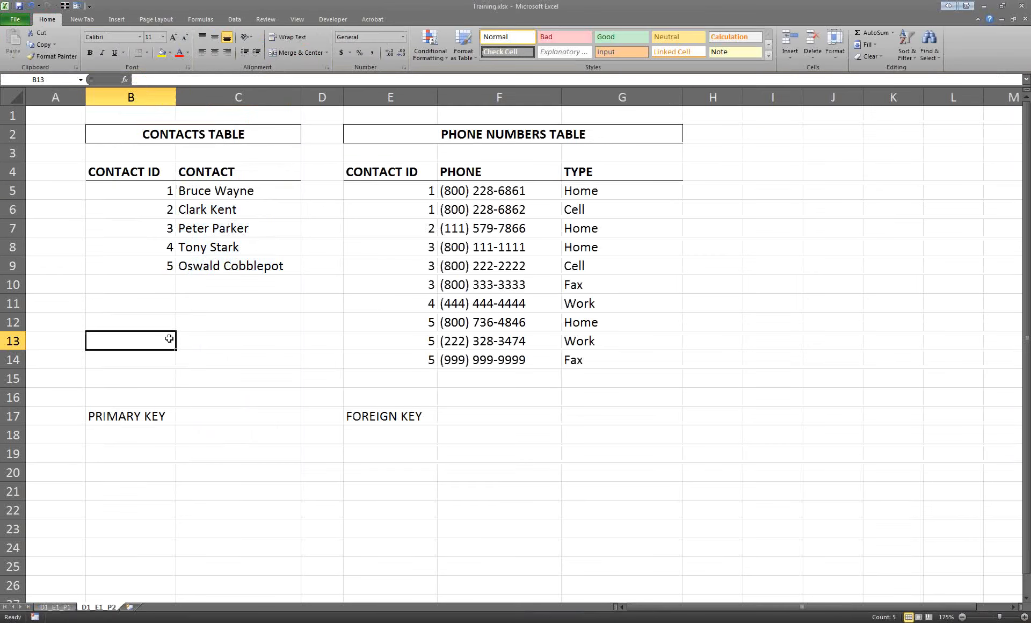
click(197, 140)
drag(197, 141, 202, 299)
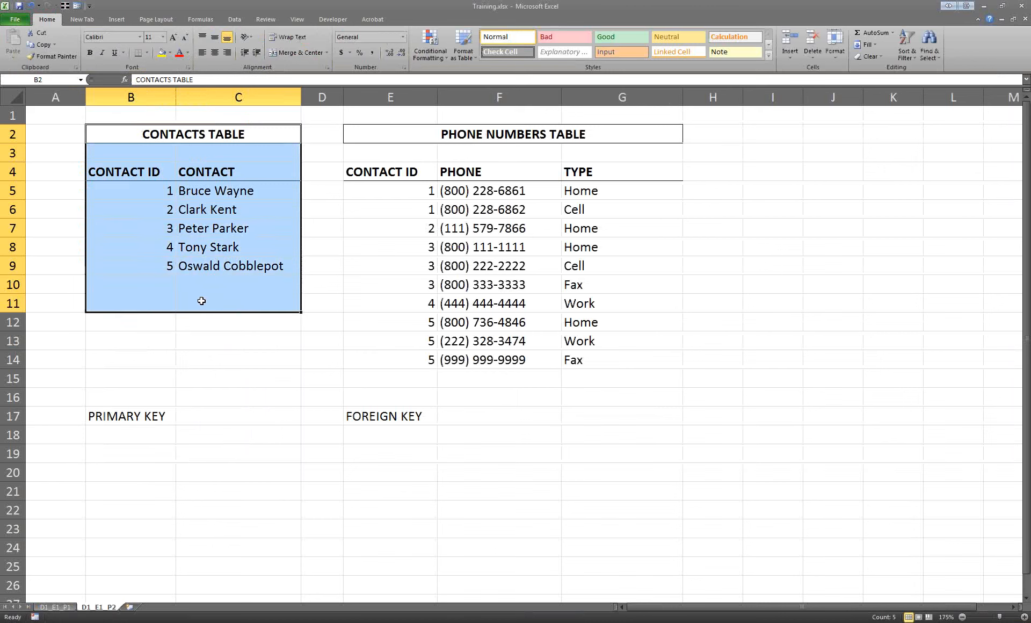
click(208, 329)
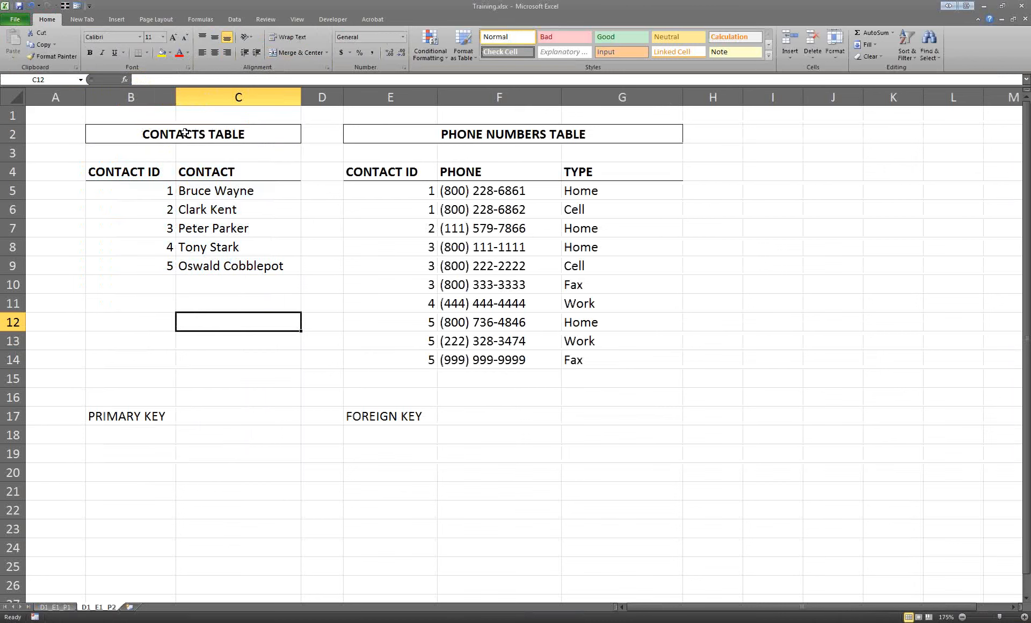
Resize and arrange the Excel and Access windows so the table design sits above the worksheet's contacts data
double_click(466, 18)
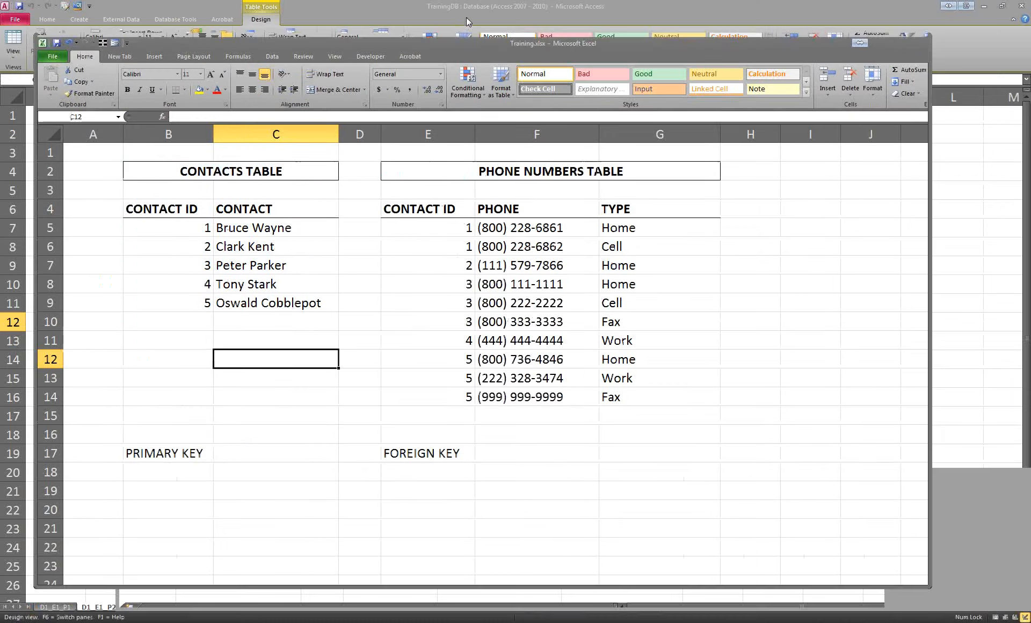
drag(437, 32, 440, 296)
click(753, 17)
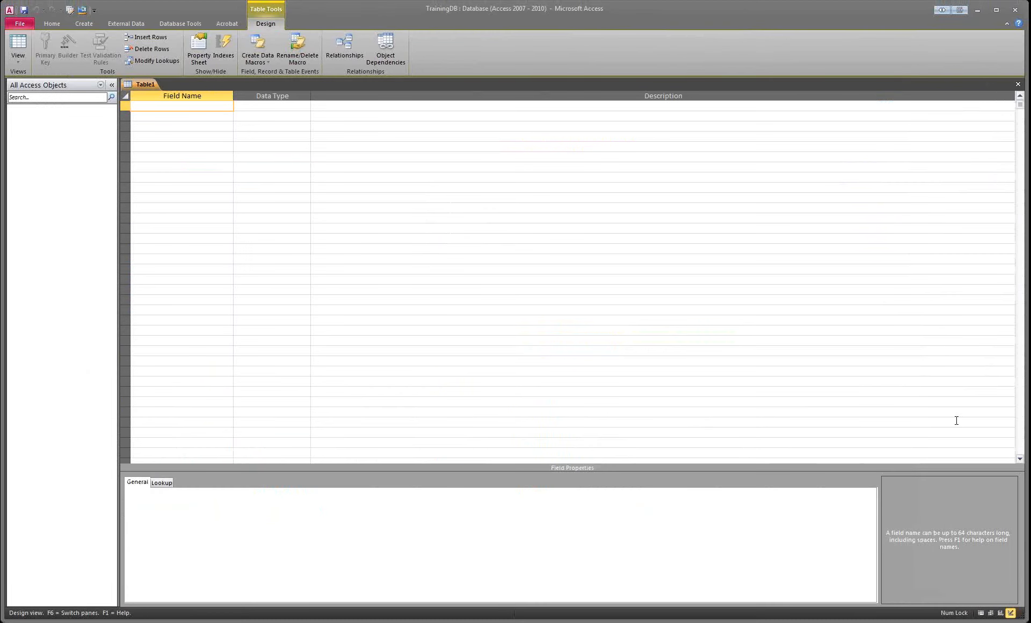
drag(1023, 619, 1015, 381)
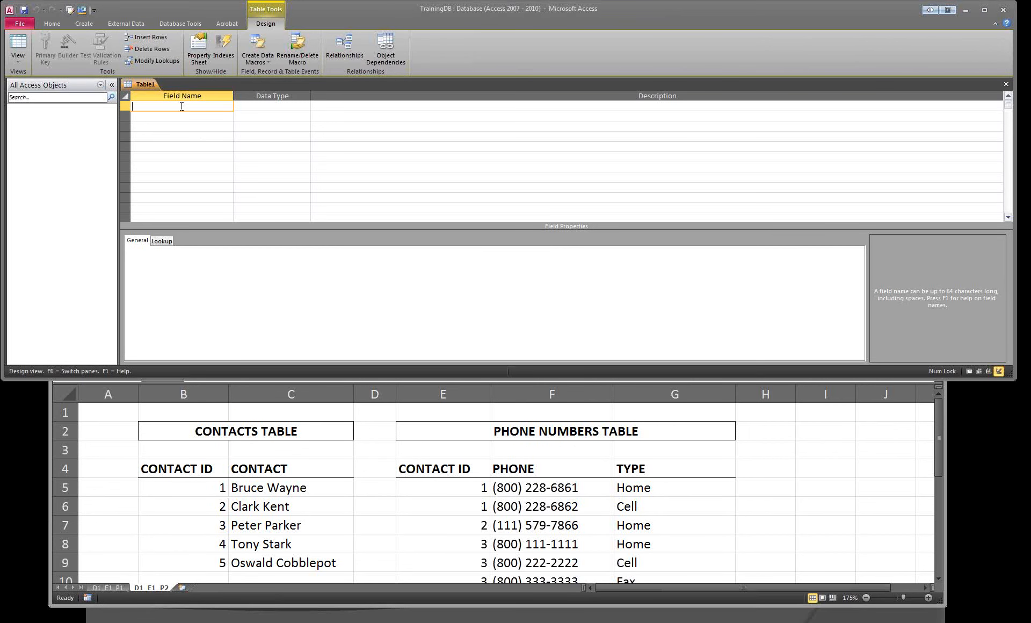
Name the table's first field ContactID and review the list of available data types
text(ContactID)
click(253, 106)
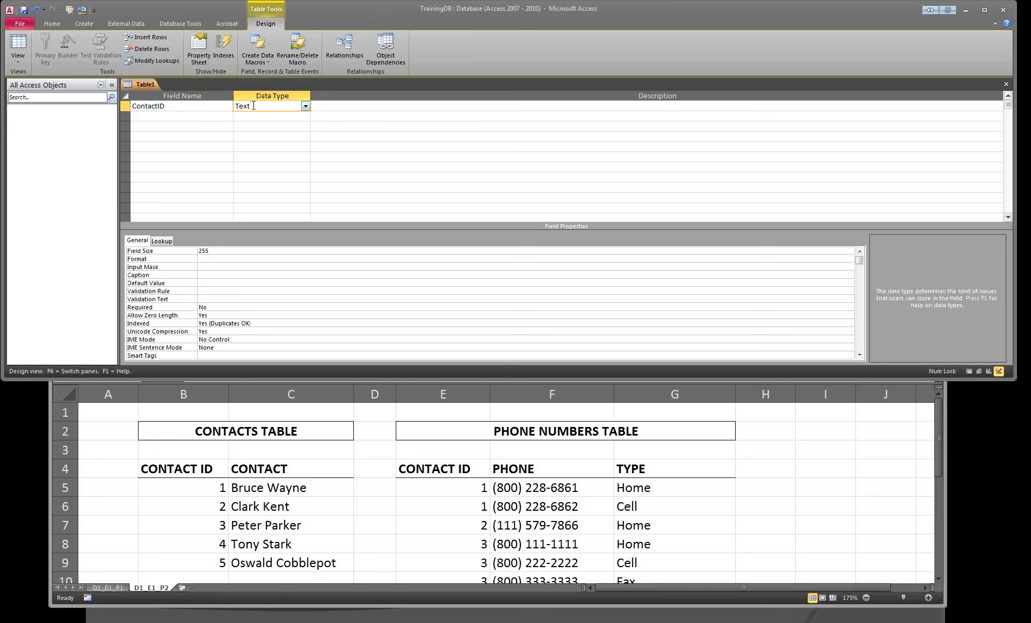
click(305, 106)
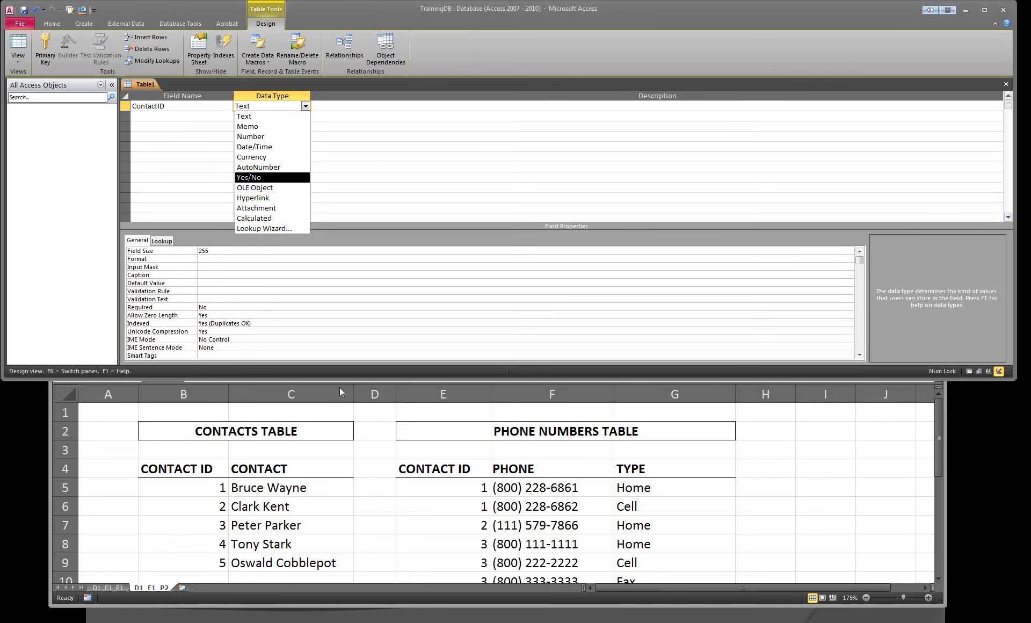
click(328, 135)
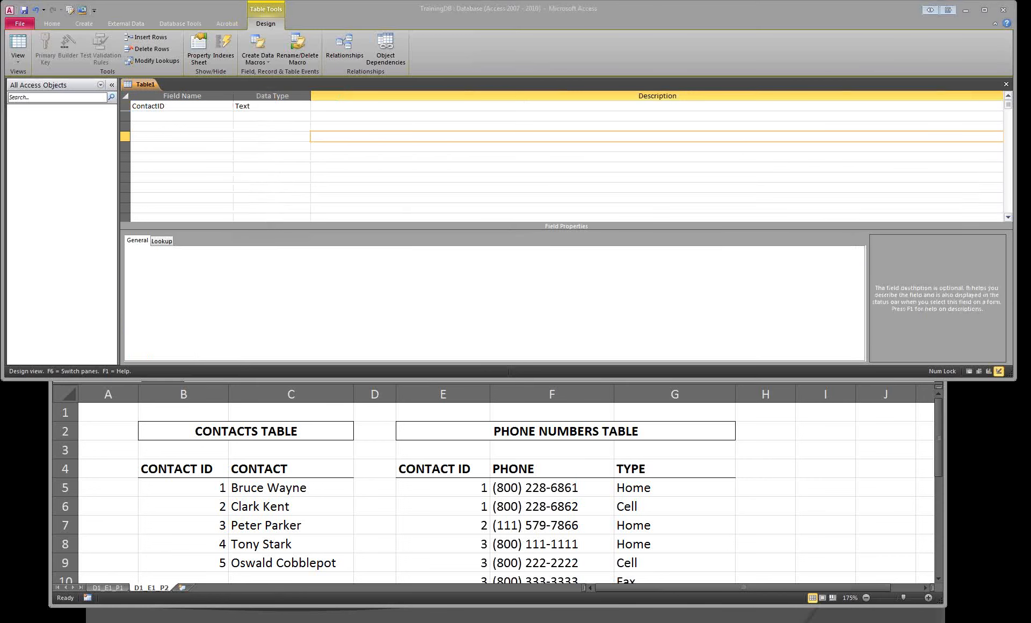
Switch to the MS Access training slide show in PowerPoint and read the Data Types slide
click(453, 597)
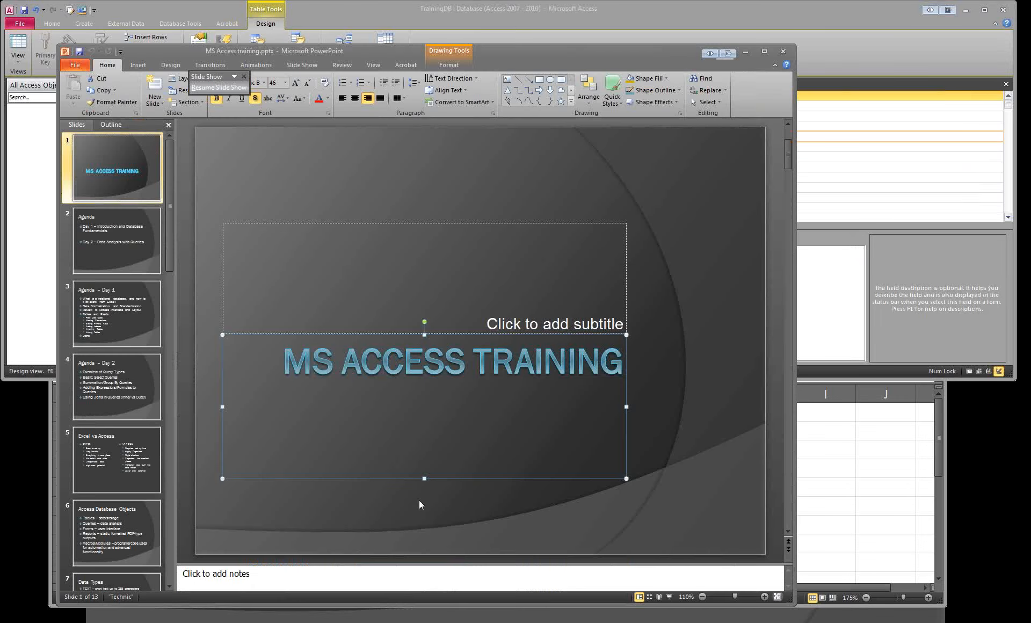
click(436, 599)
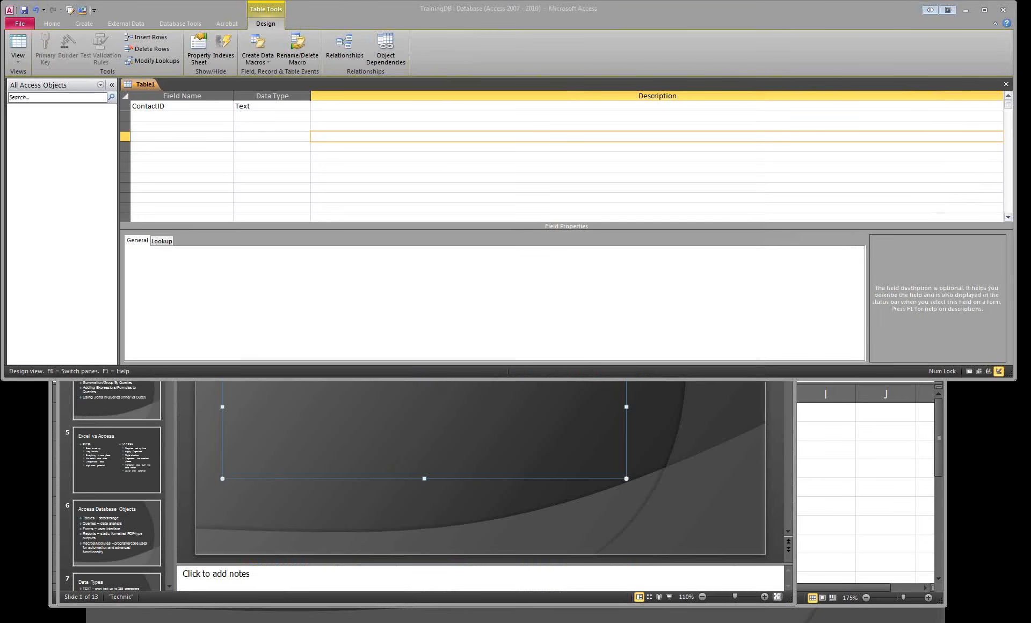
click(457, 613)
click(450, 543)
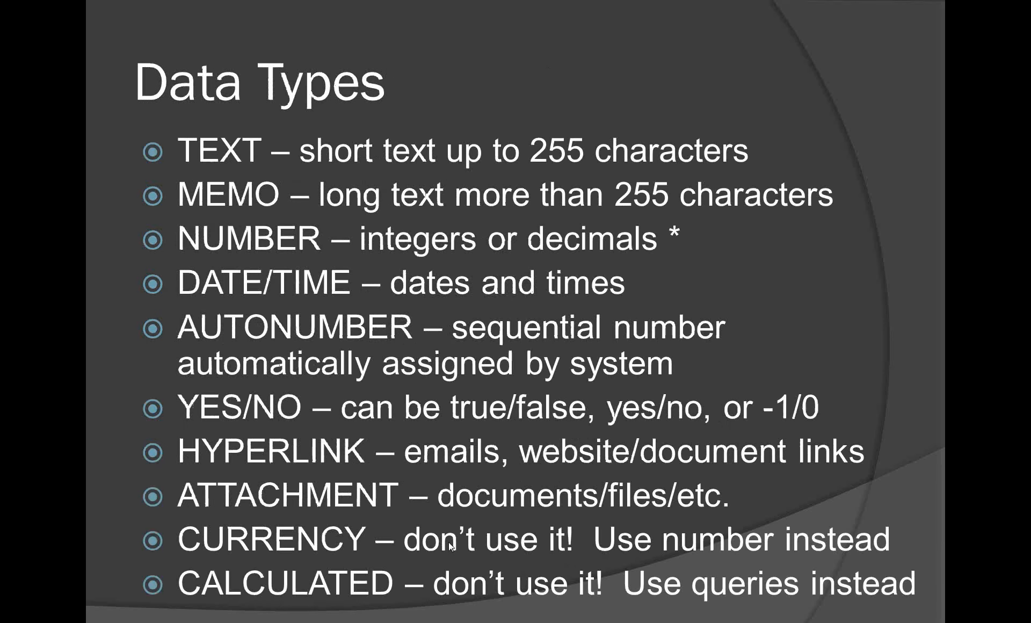
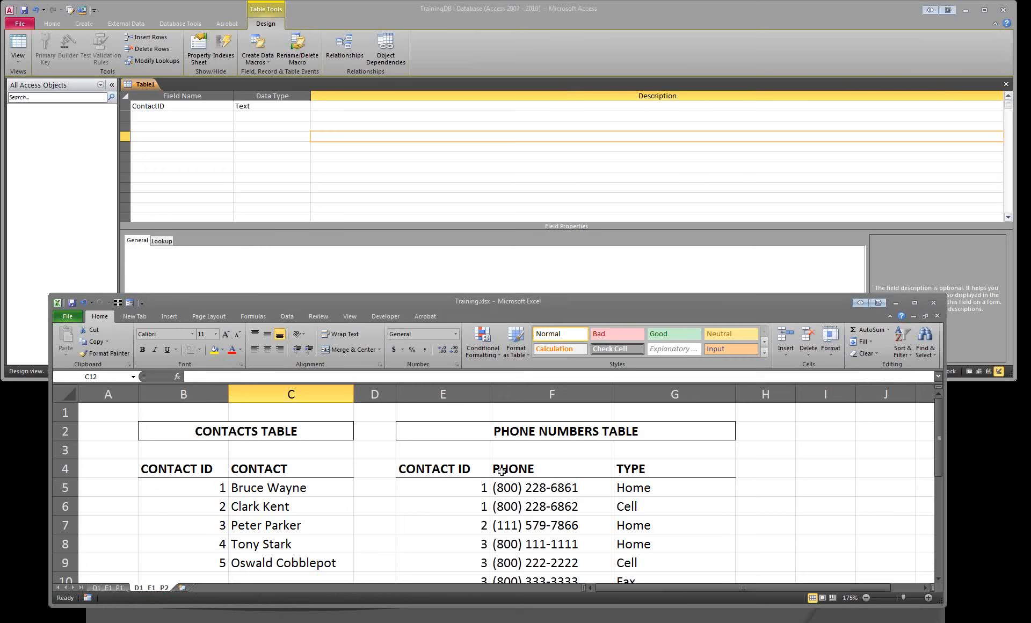
Compare the ContactID field in Access with the contact ID values in B5:B9 of the Excel worksheet
click(254, 107)
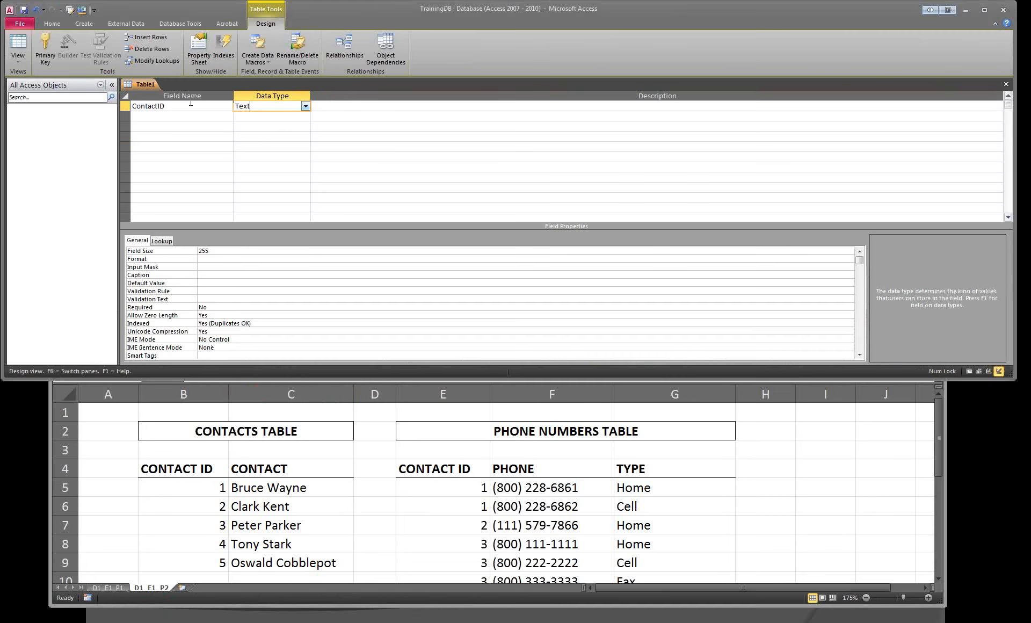
click(195, 501)
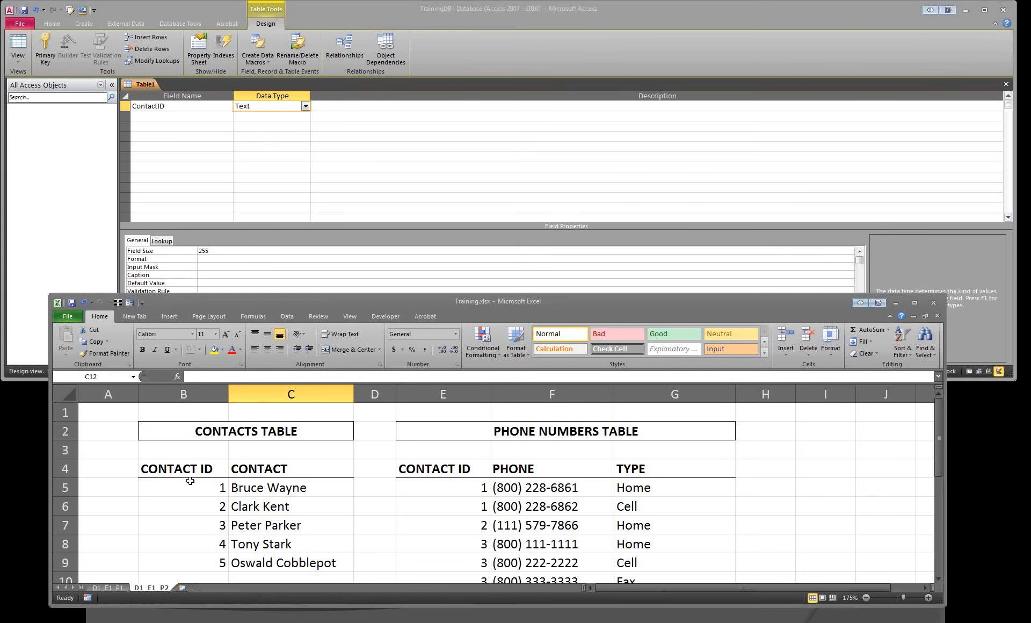
drag(188, 482, 172, 564)
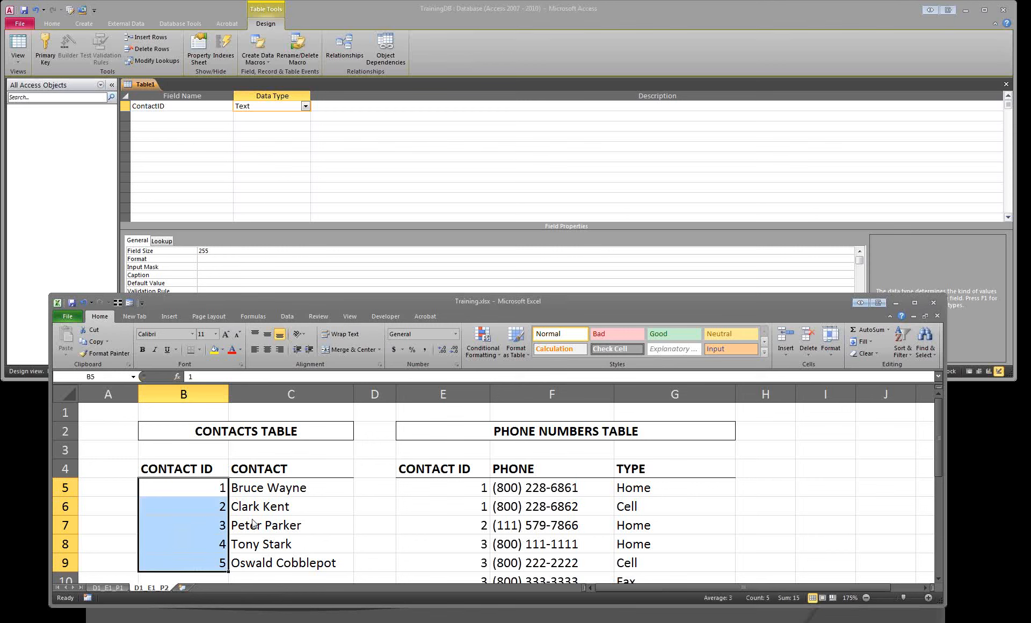
Set the data type of the ContactID field in the Access table to AutoNumber
click(286, 105)
click(305, 105)
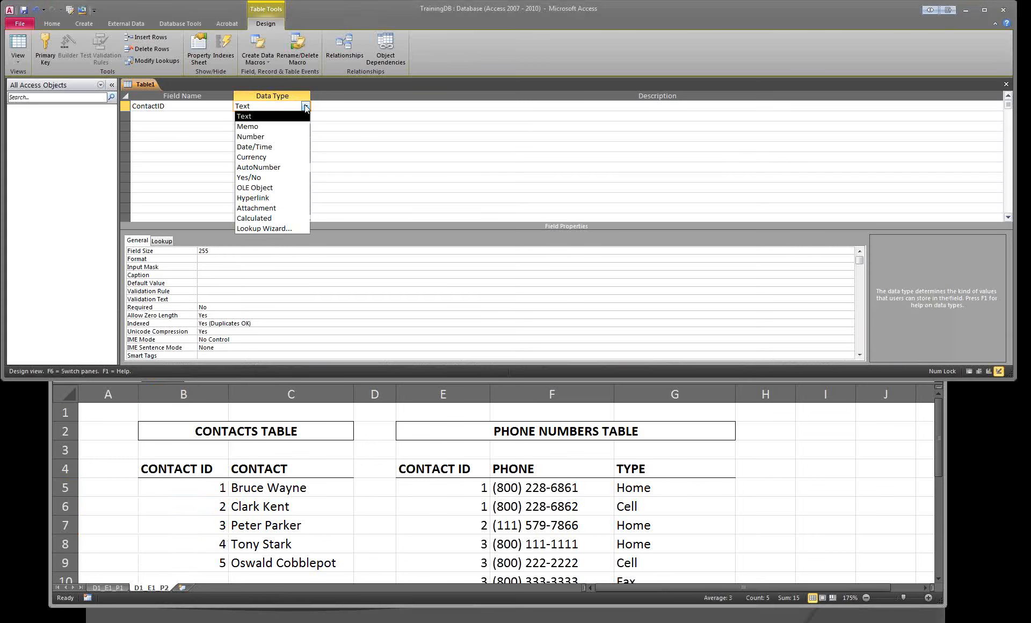
click(269, 167)
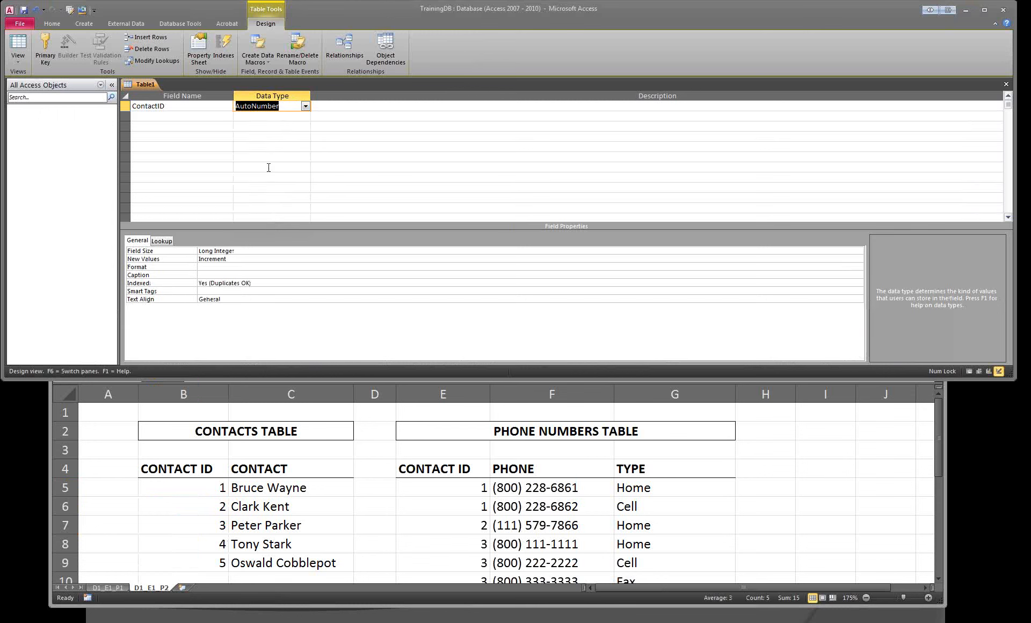
click(177, 107)
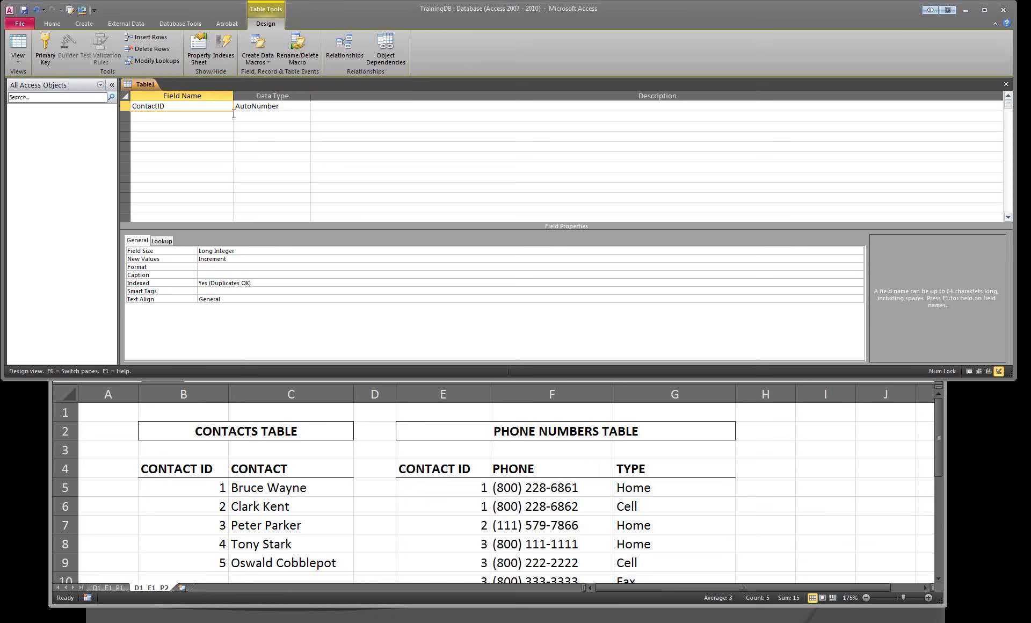
click(290, 106)
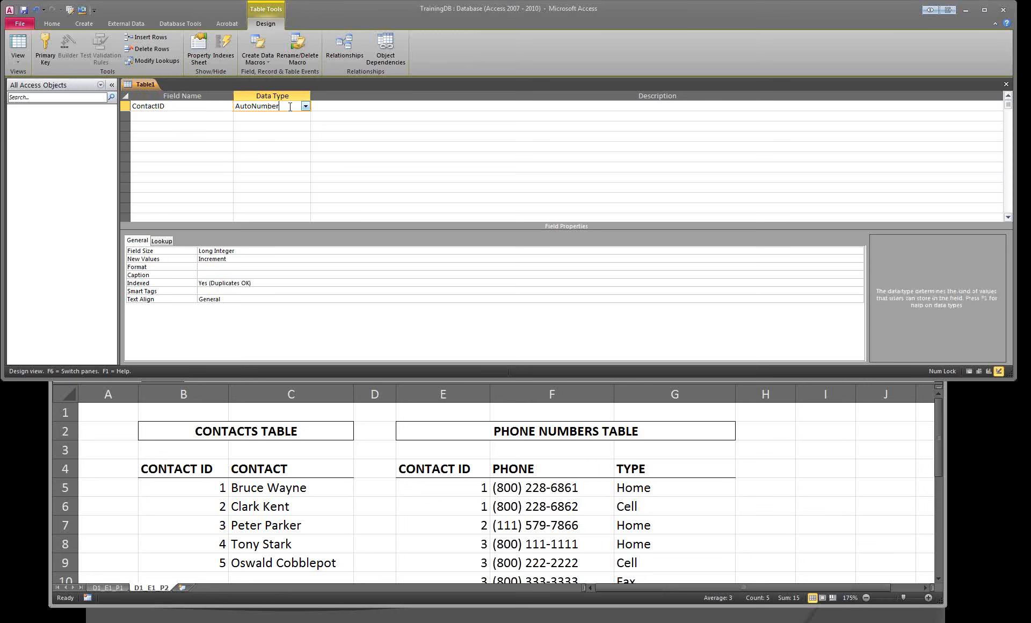
Add a second field named Contact with the Text data type
click(161, 116)
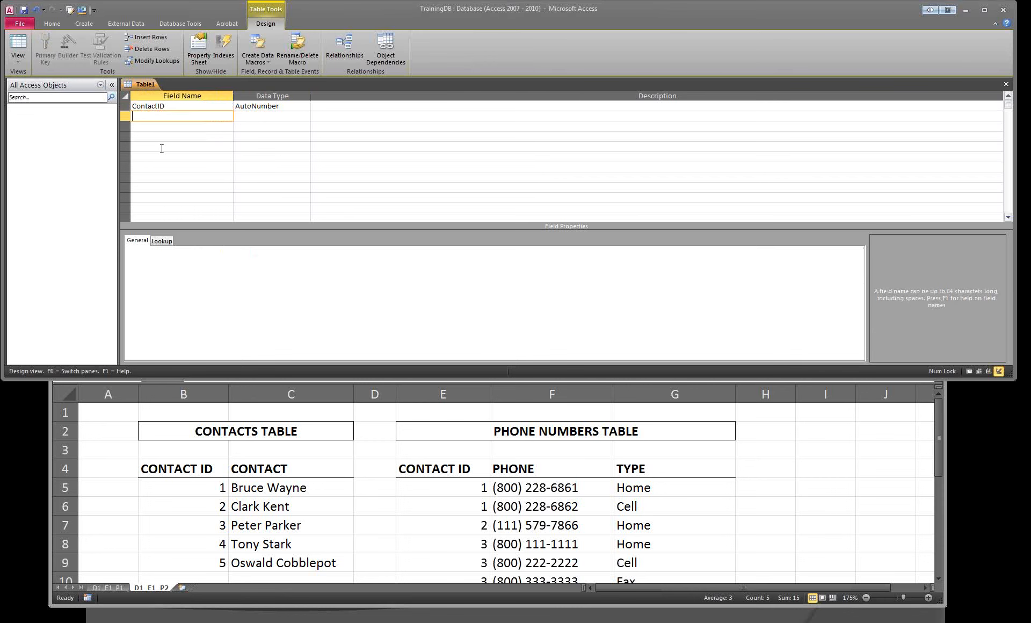
text(Contact)
click(305, 116)
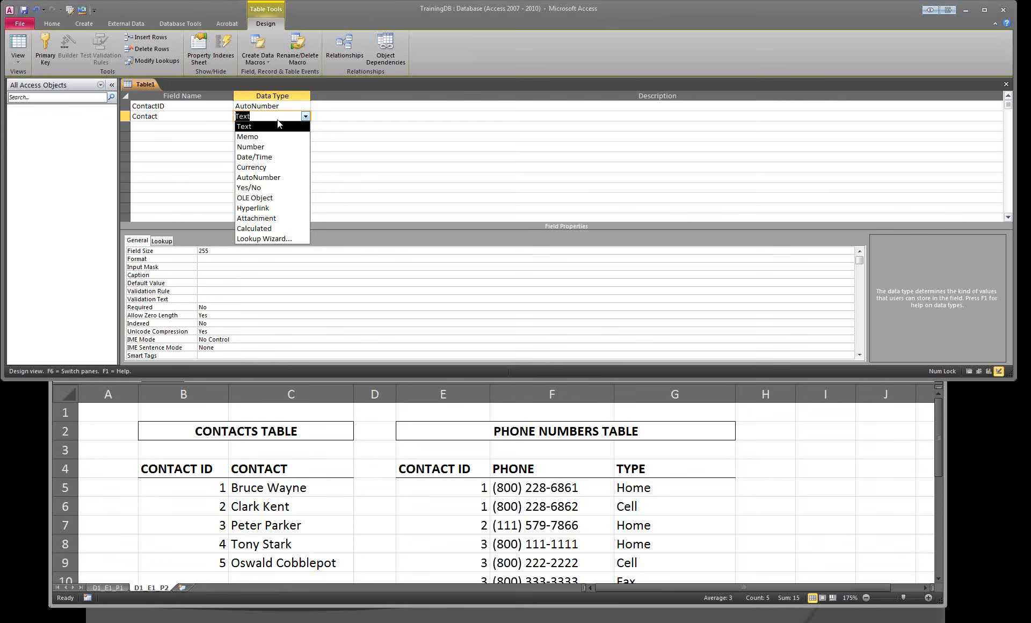
click(277, 120)
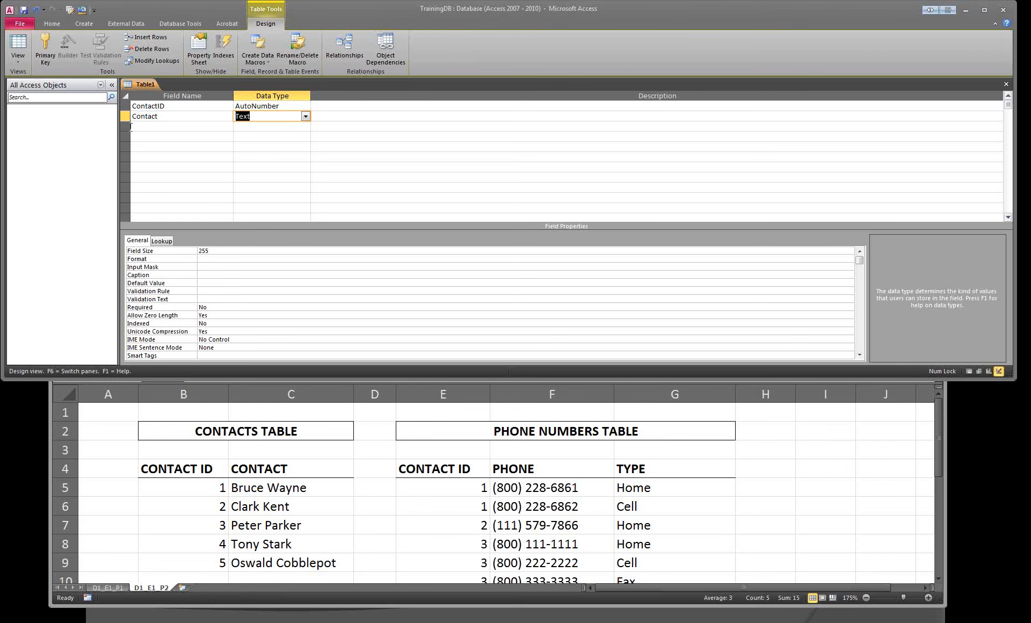
Move the Contact field down two rows in the table design
click(136, 116)
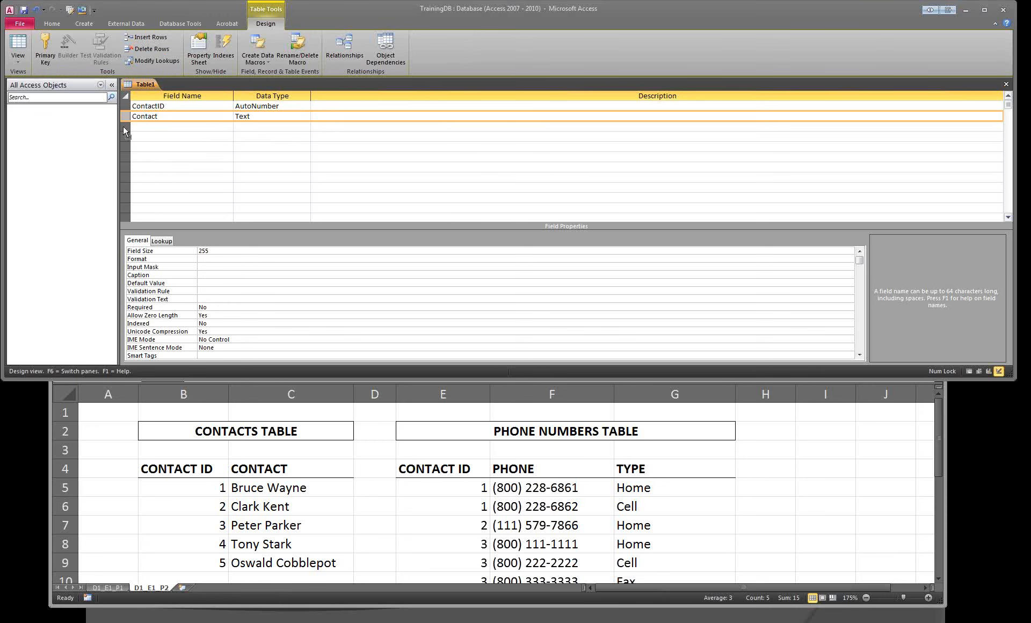
drag(124, 128, 121, 146)
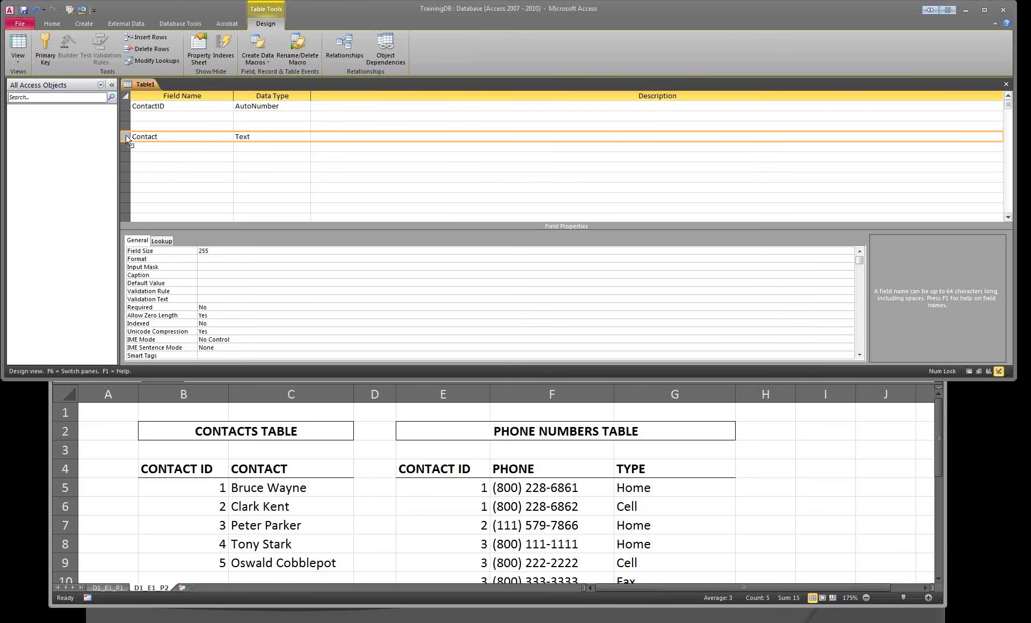
Undo the move of the Contact field in the table design
key(ctrl+z)
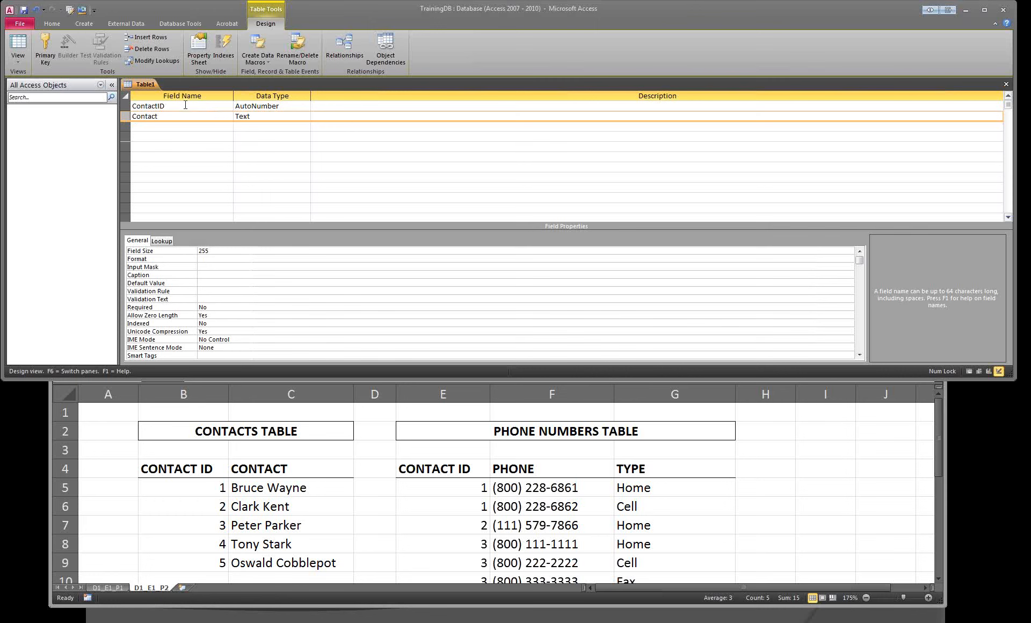
click(184, 106)
key(Down)
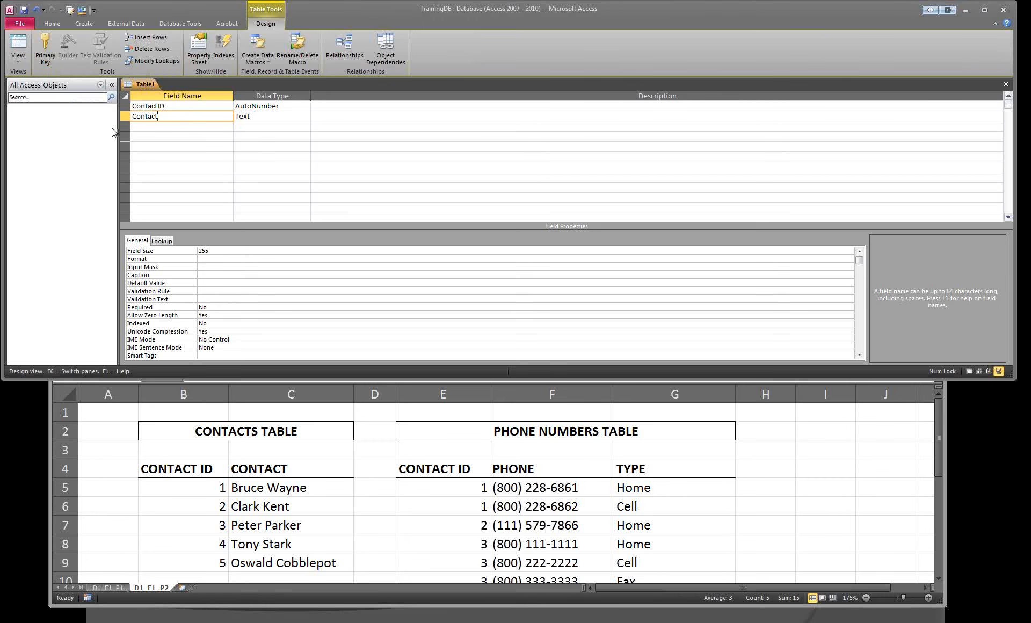
Review the contact ID column of the Contacts table in Excel by selecting B4:B9
click(197, 495)
scroll(197, 495, down, 3)
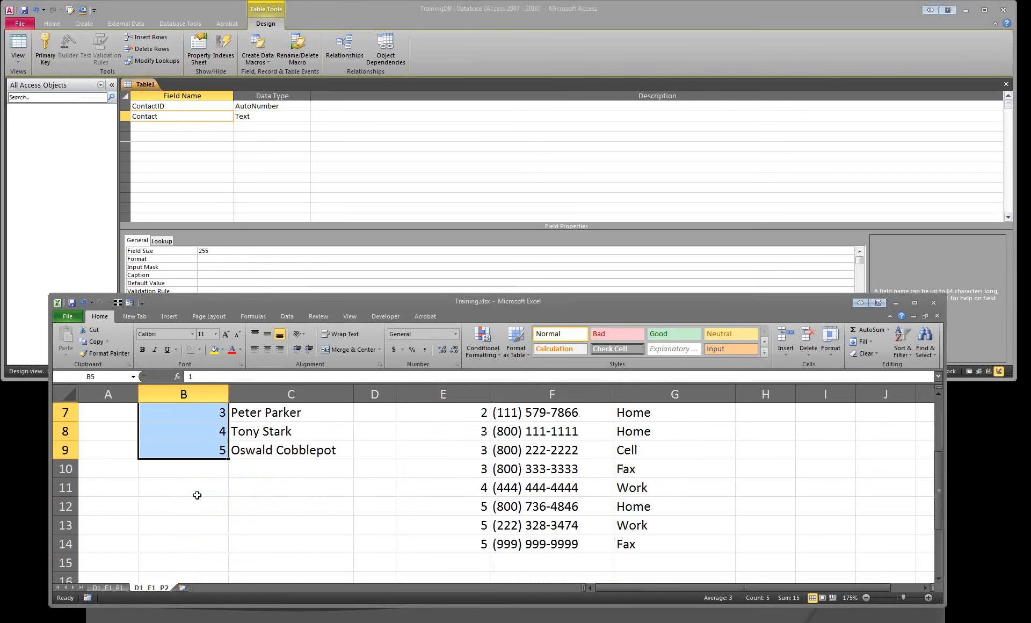
scroll(180, 549, up, 1)
scroll(180, 548, up, 2)
drag(179, 474, 179, 563)
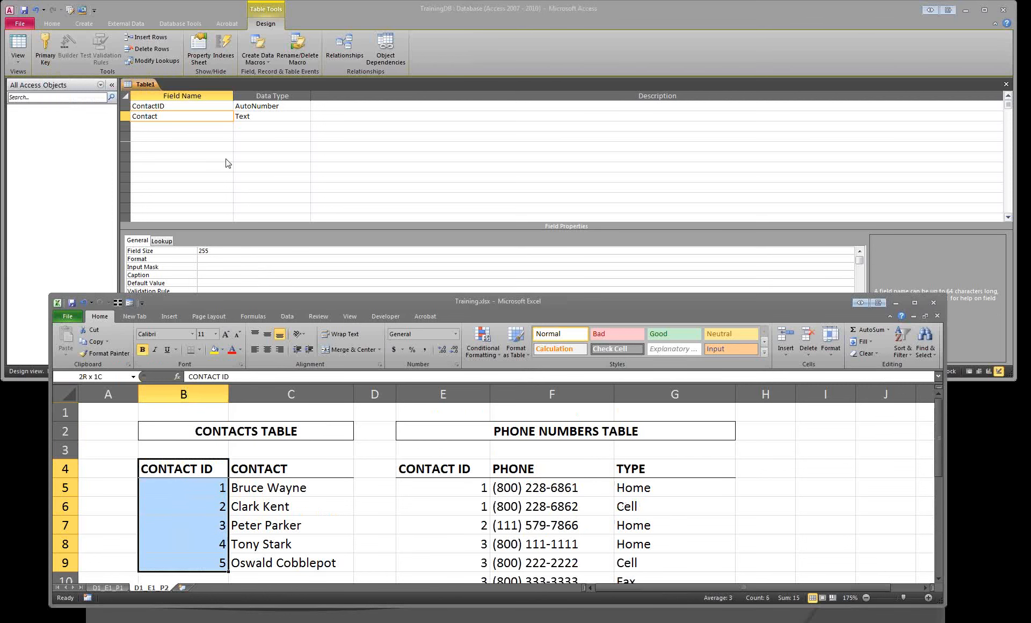
Set the ContactID field in the Access table design as the primary key
click(182, 107)
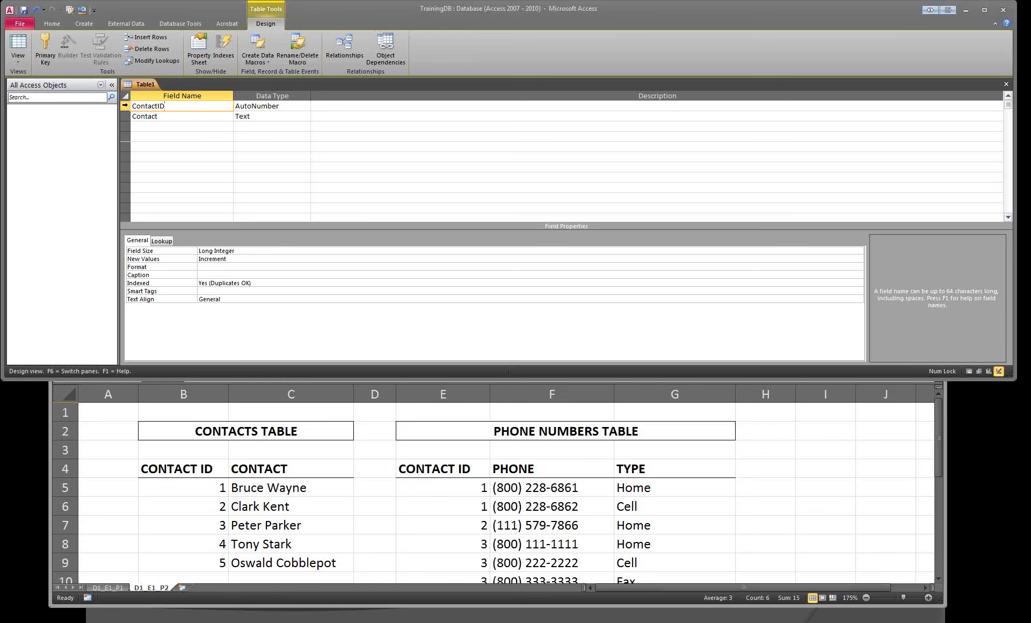
click(124, 106)
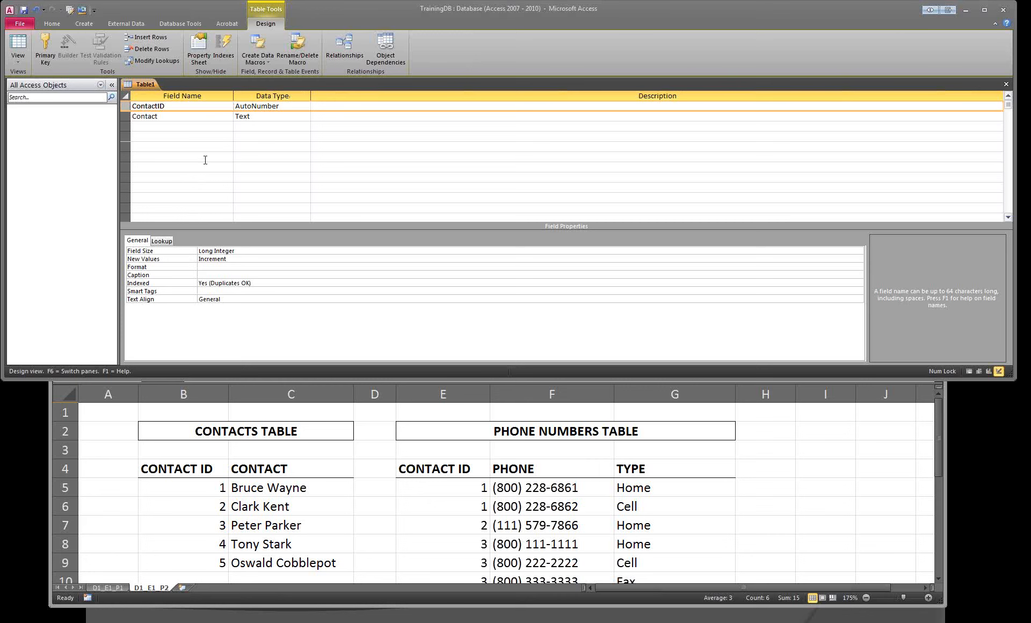
click(50, 43)
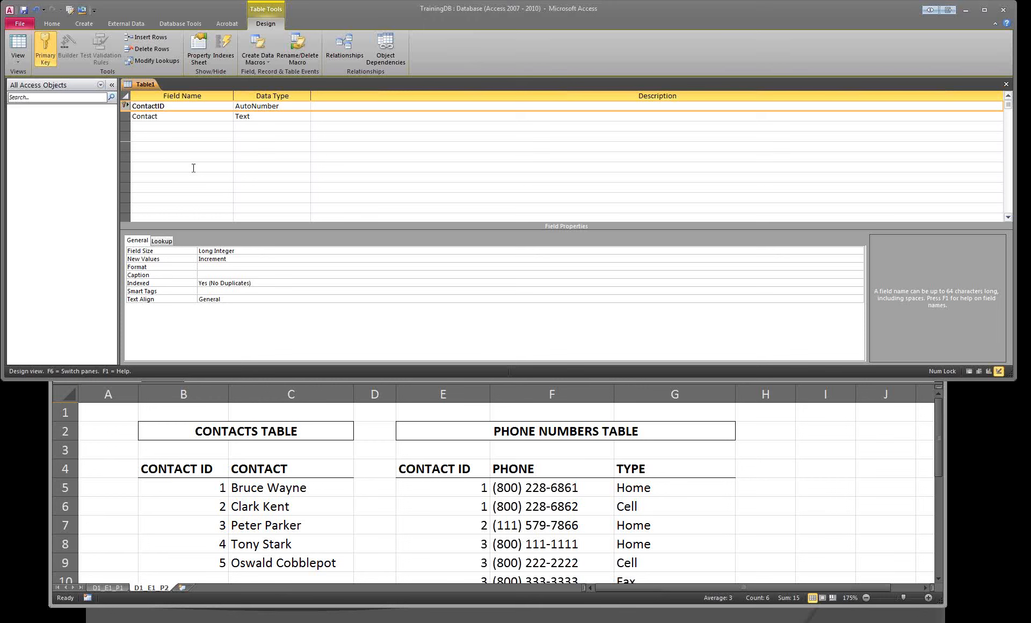
click(193, 127)
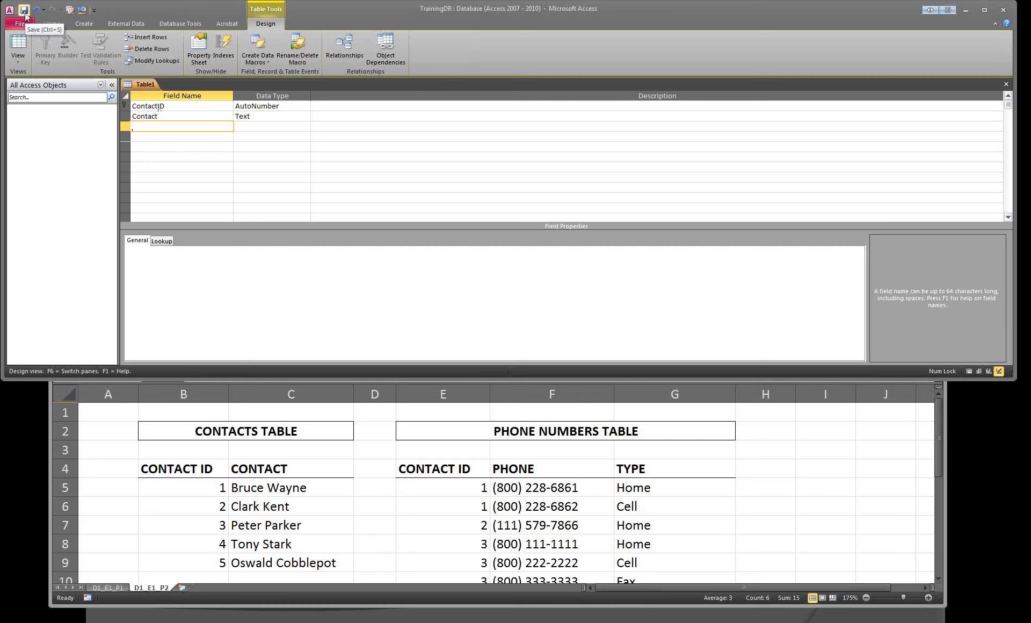
Save the new table under the name tblContact
right_click(152, 87)
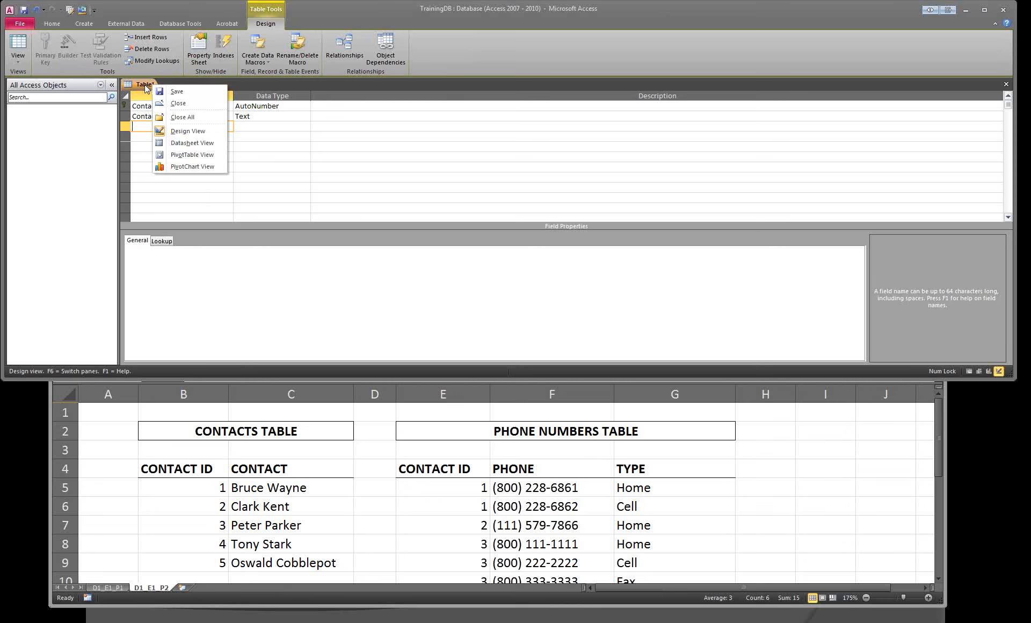
right_click(144, 85)
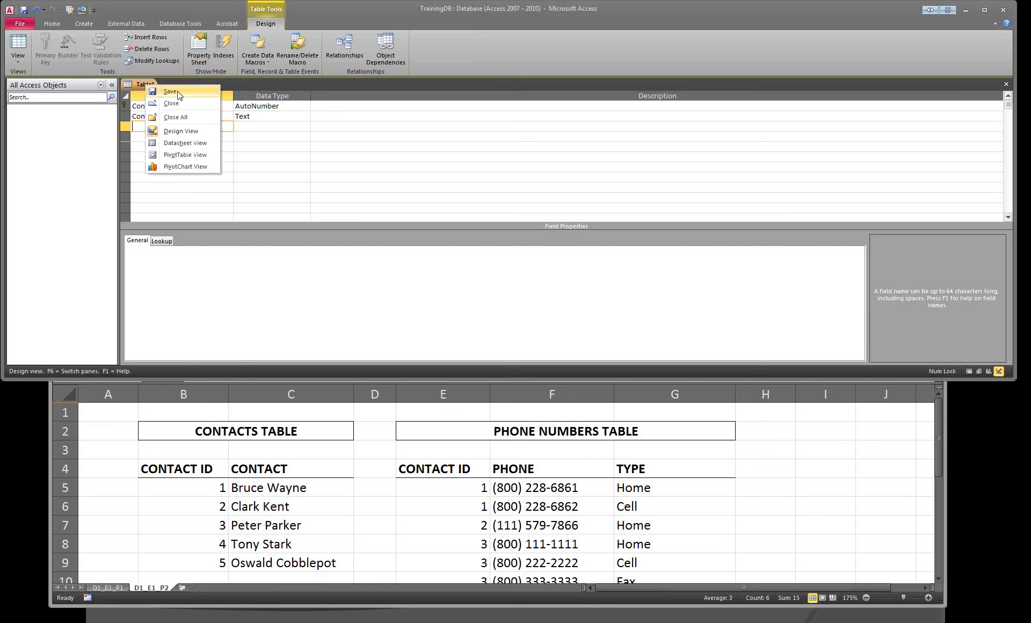
click(170, 92)
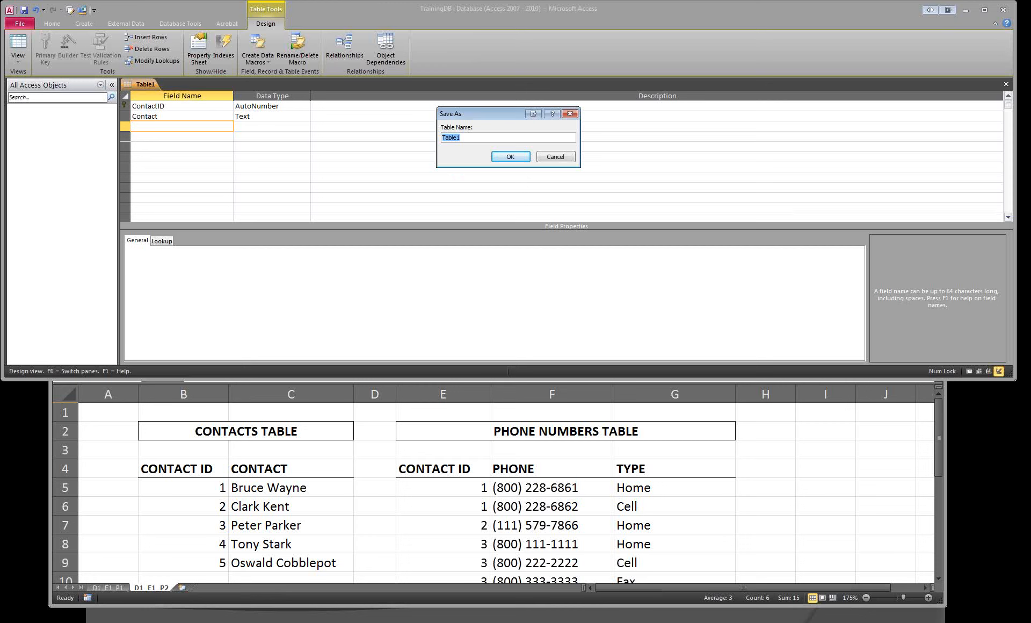
text(tblConta)
key(shift+Right)
key(shift+Right)
key(shift+Right)
text(T_)
key(BackSpace)
key(BackSpace)
text(t_)
key(BackSpace)
text(bl)
click(510, 157)
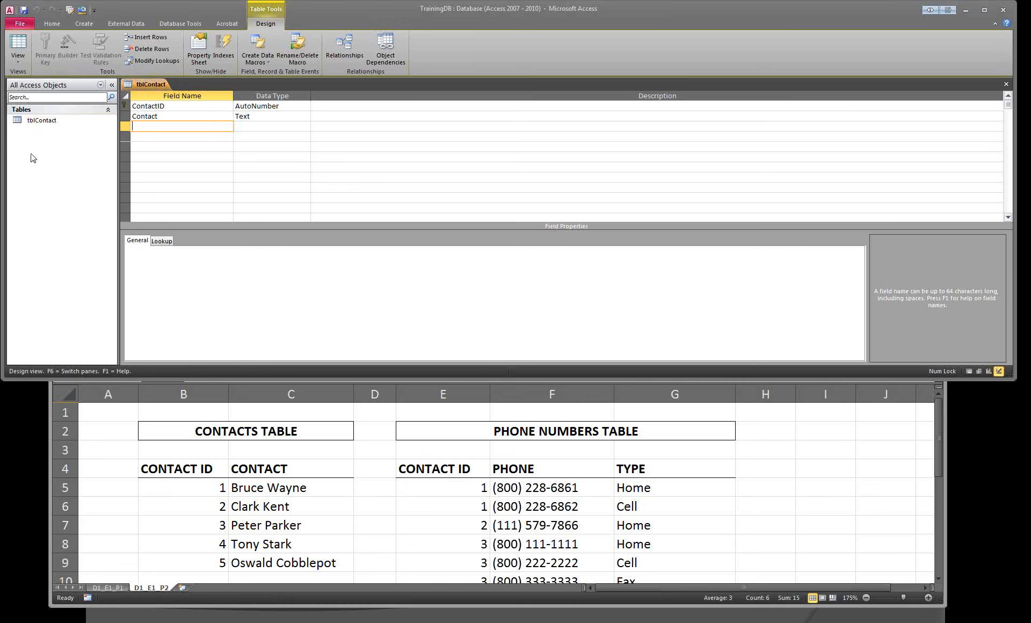
Close the tblContact table design and maximize the Access window
click(32, 121)
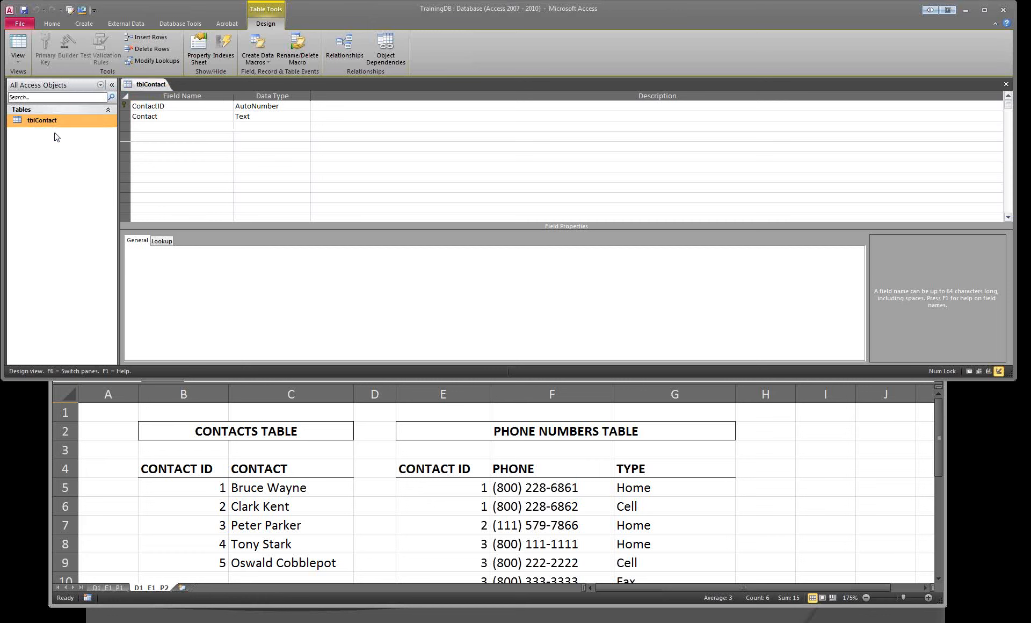
click(162, 125)
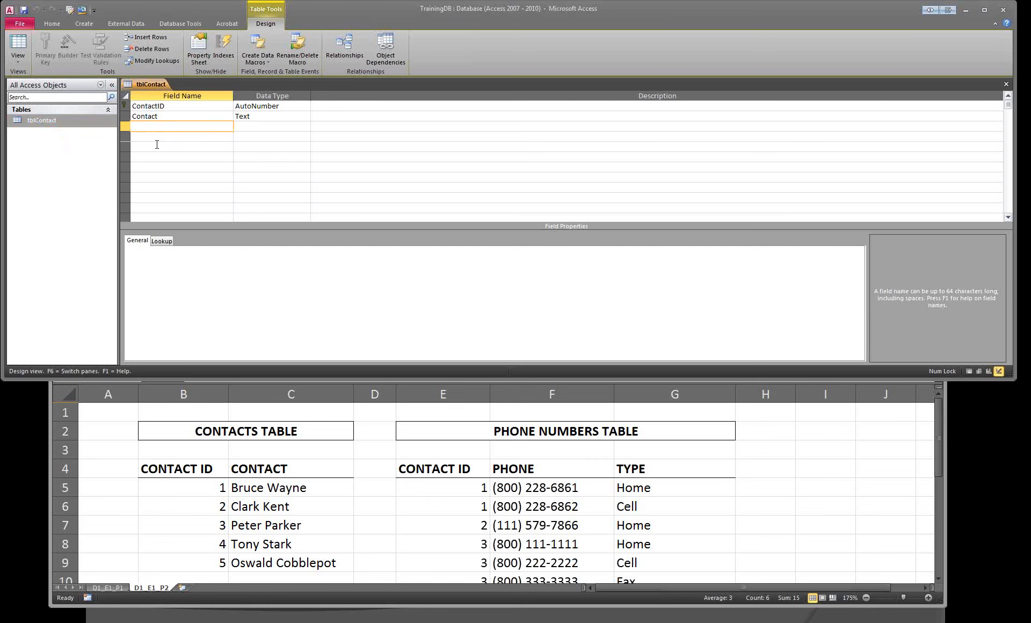
right_click(147, 85)
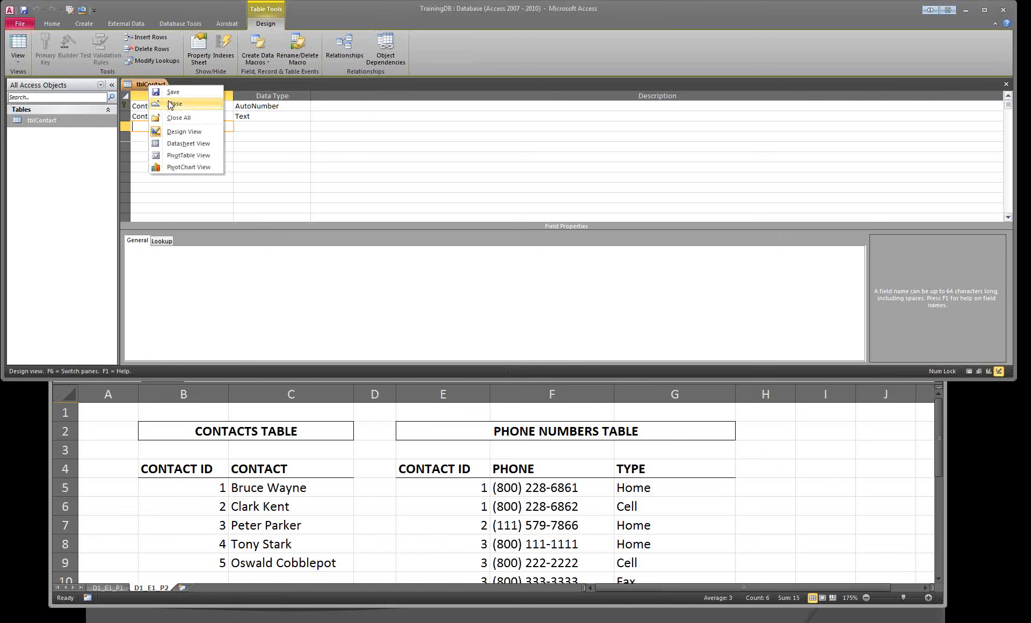
click(231, 137)
click(188, 117)
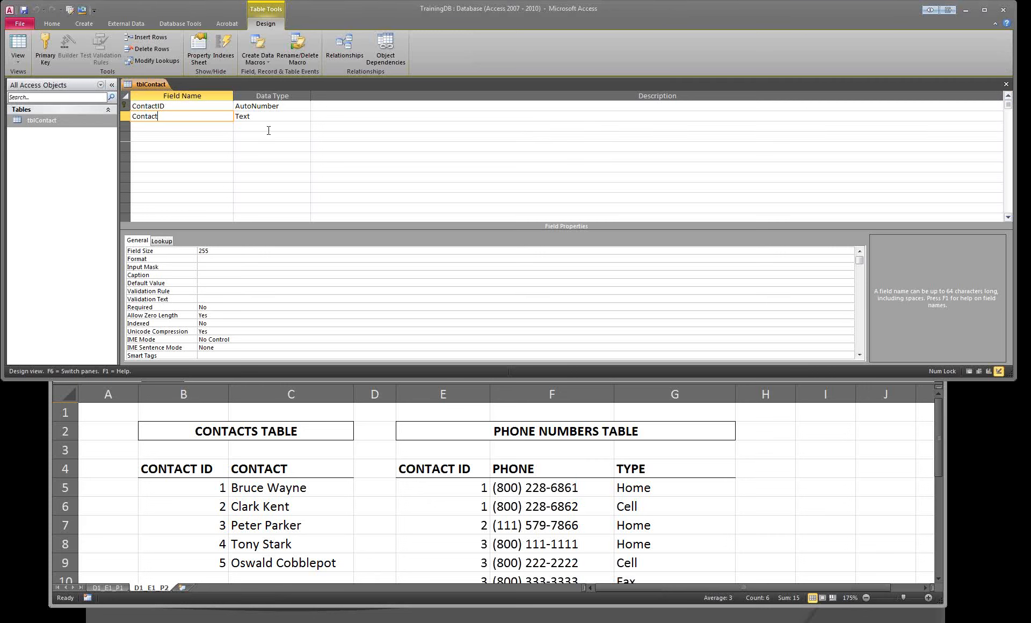
right_click(141, 85)
click(157, 105)
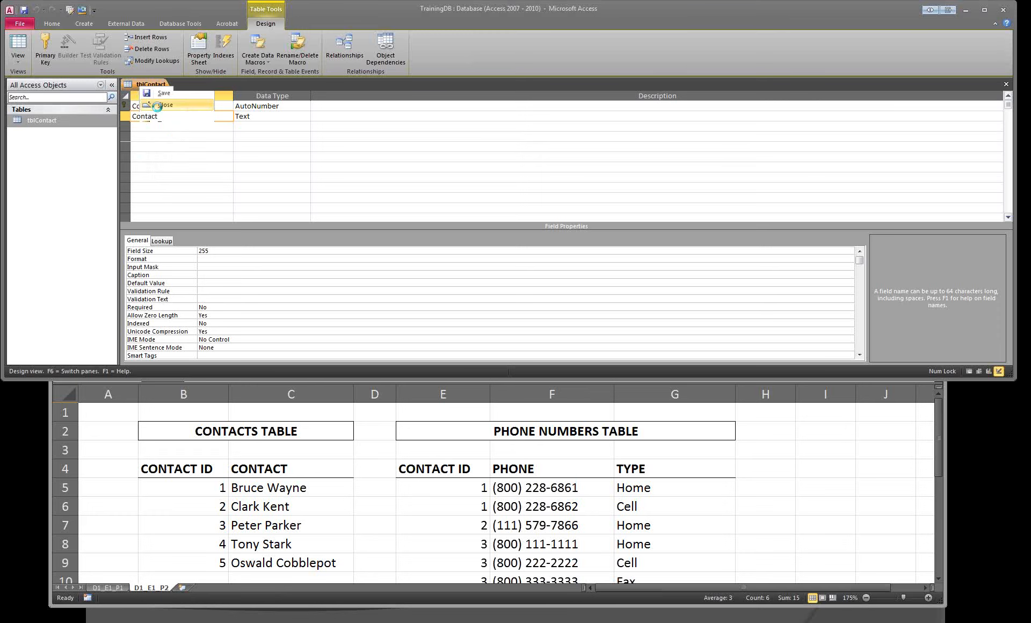
double_click(518, 20)
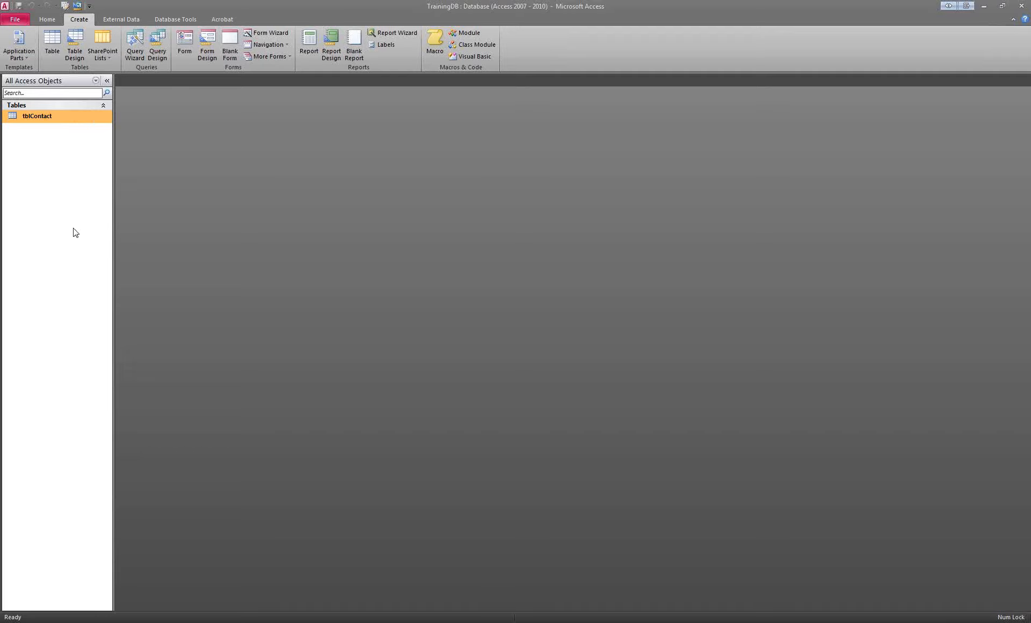
Open the tblContact table from the object list and close it again, two times
key(Return)
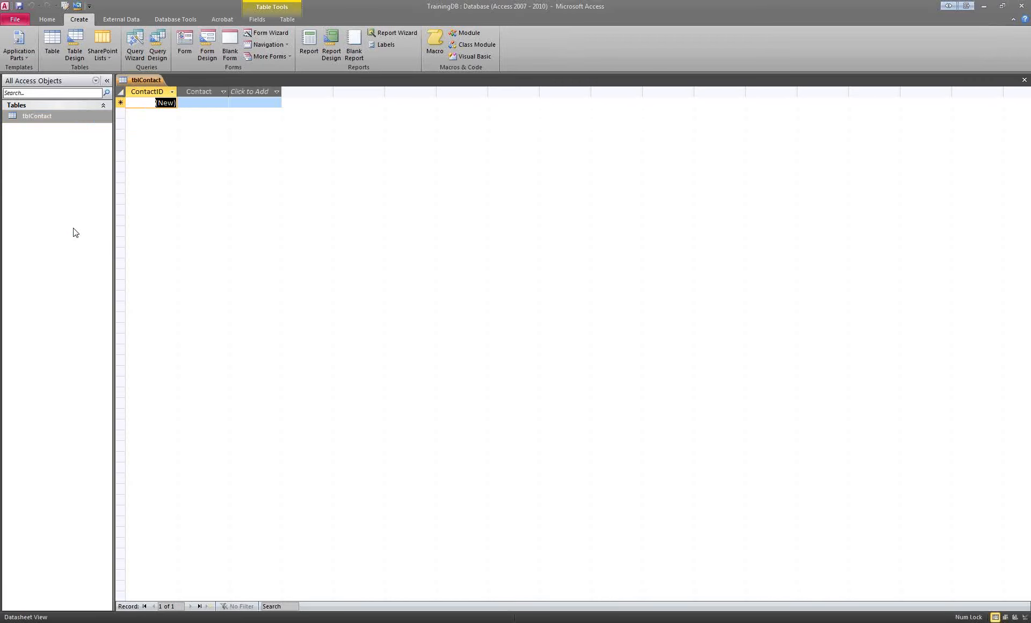
key(ctrl+w)
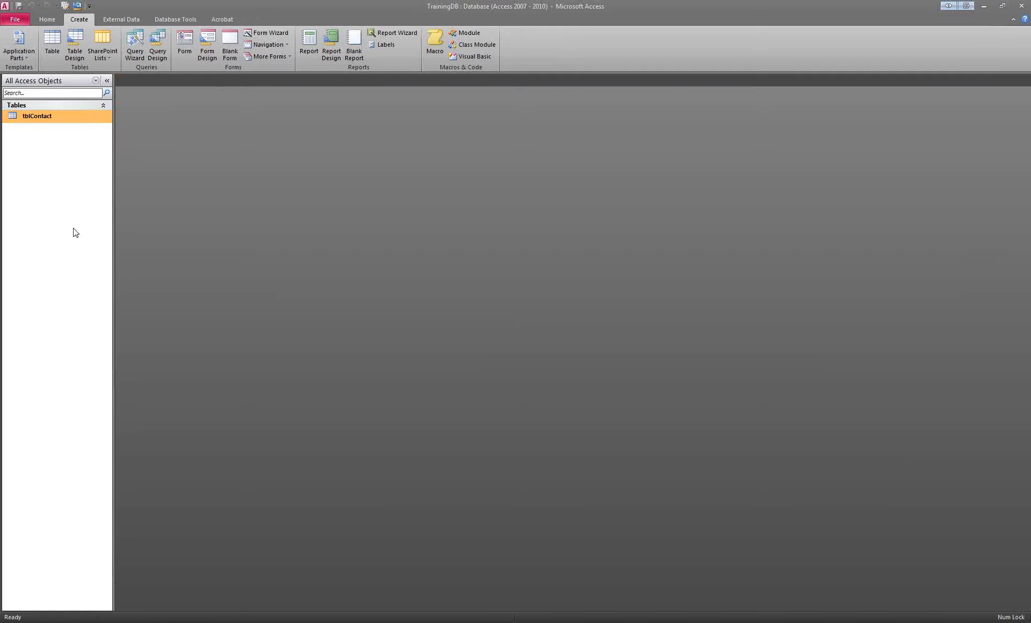
double_click(59, 120)
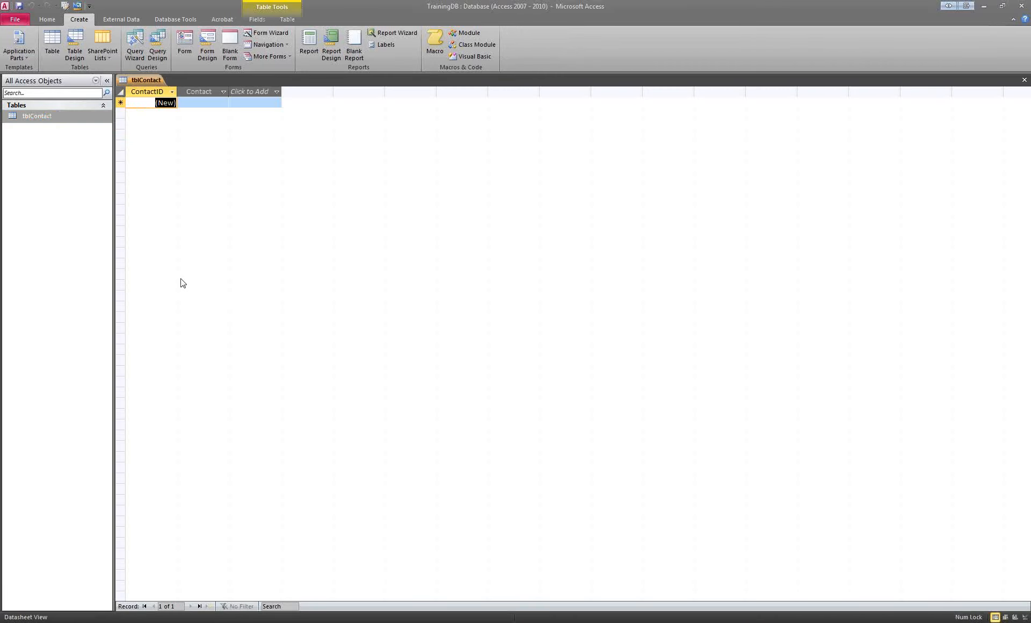
key(ctrl+w)
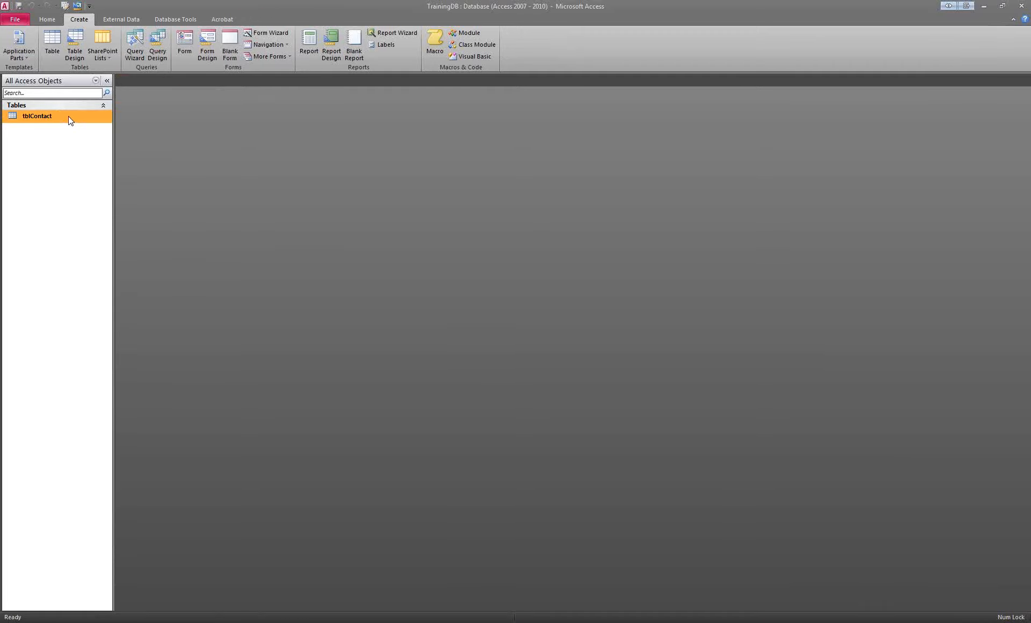
Open tblContact in Datasheet View and widen the Contact and ContactID columns
right_click(69, 119)
click(101, 126)
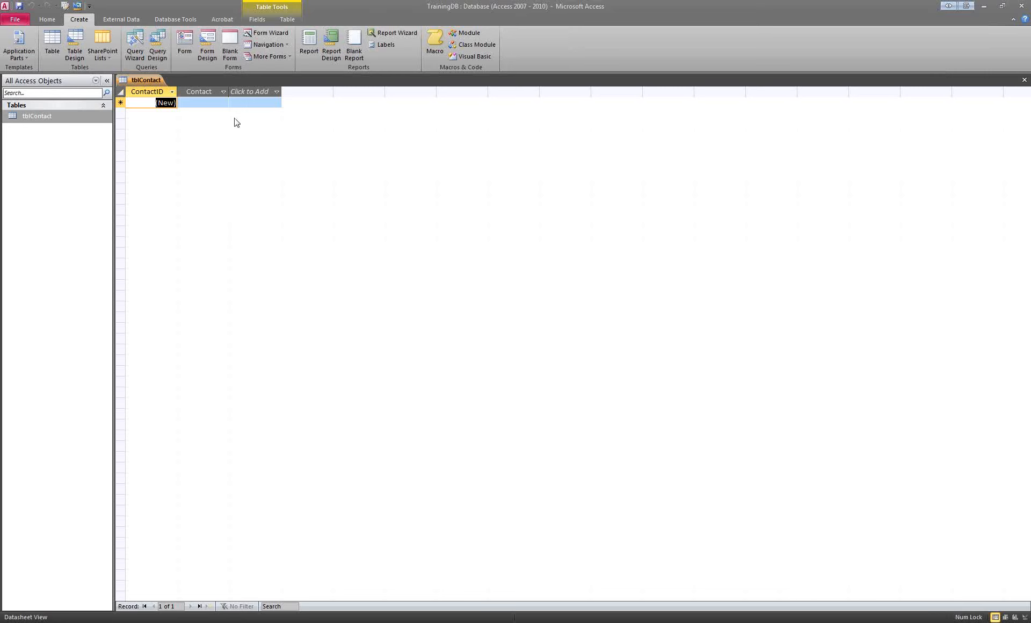
drag(229, 91, 315, 91)
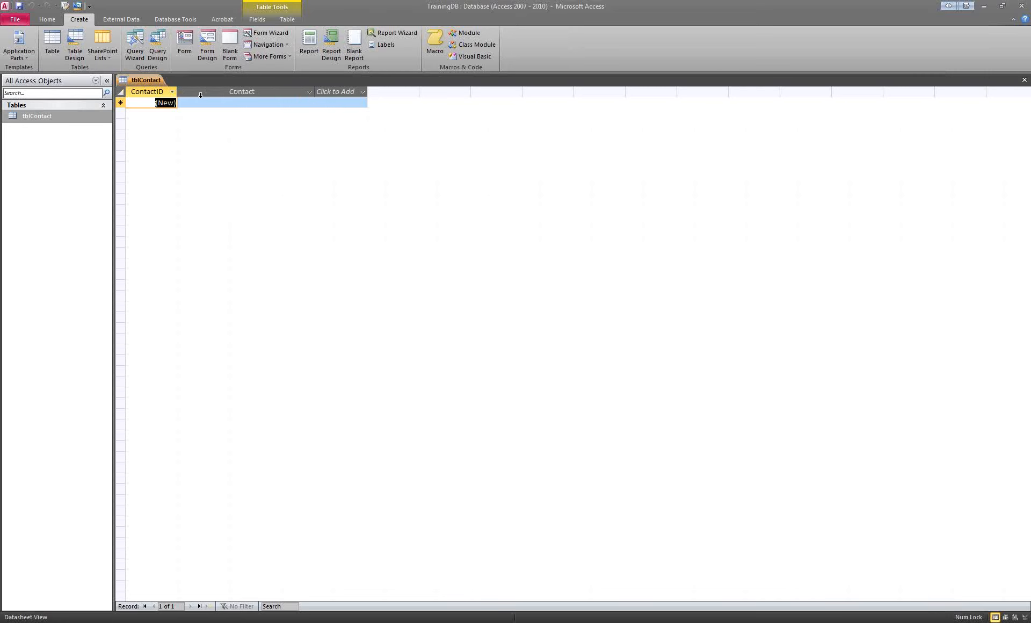
drag(176, 92, 190, 92)
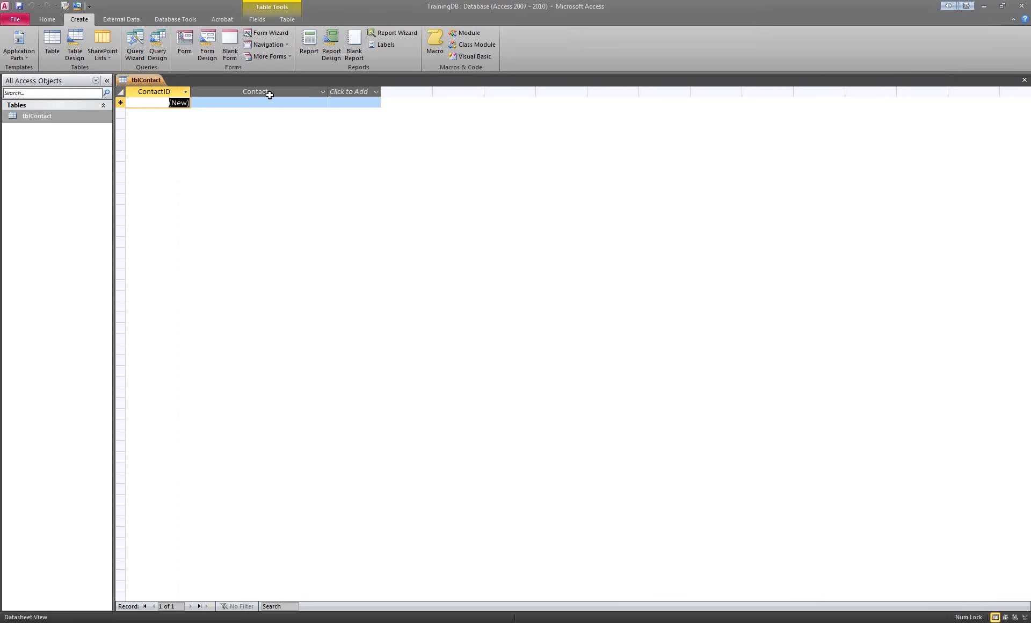
Look at the sort and filter options of the Contact column, and switch tblContact to Design View
click(323, 92)
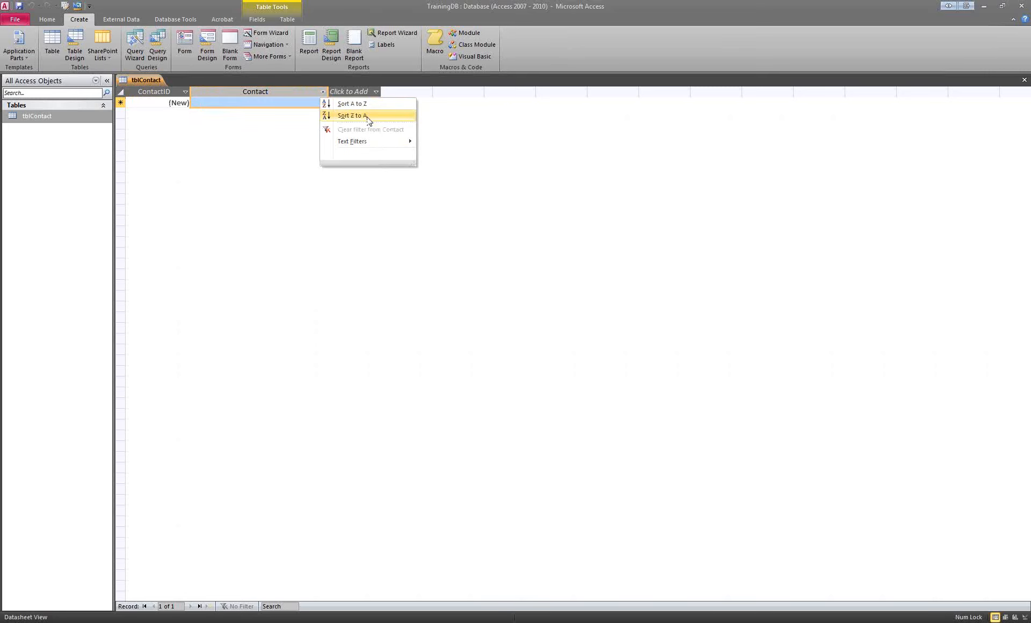
click(363, 220)
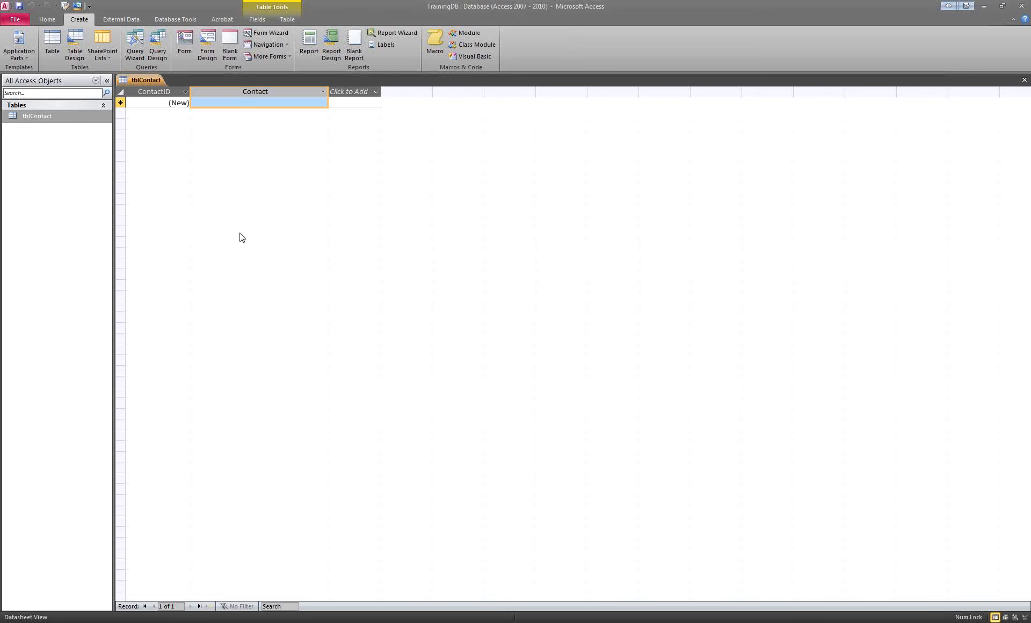
right_click(149, 82)
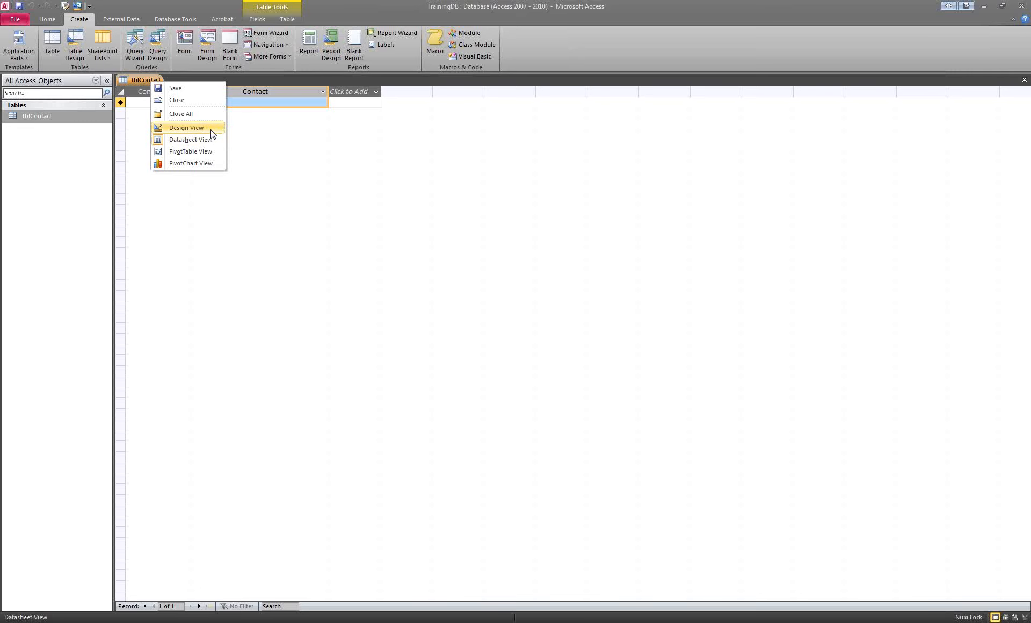
right_click(141, 81)
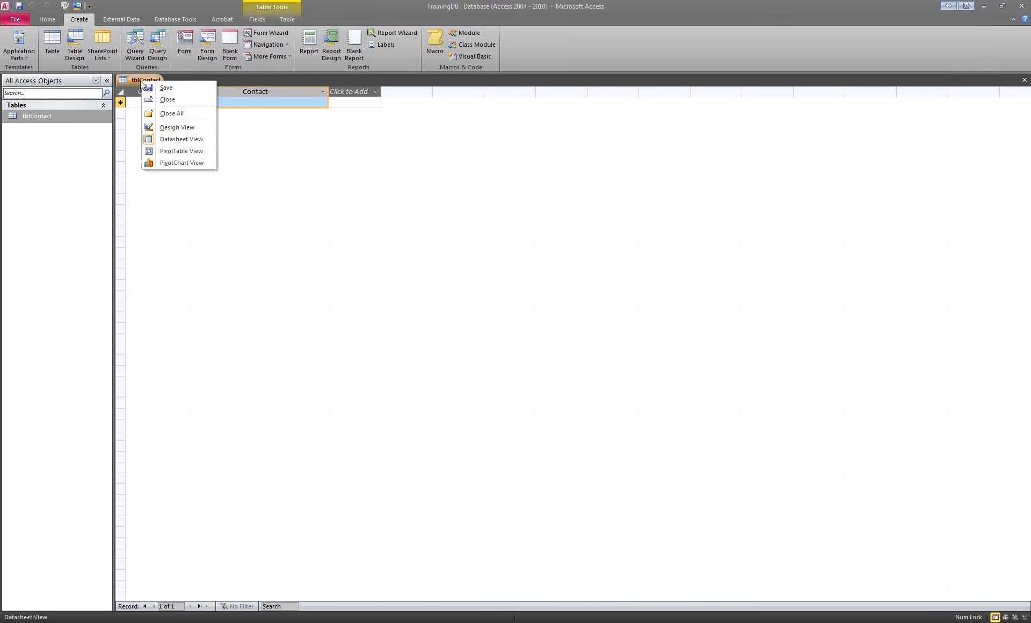
click(190, 127)
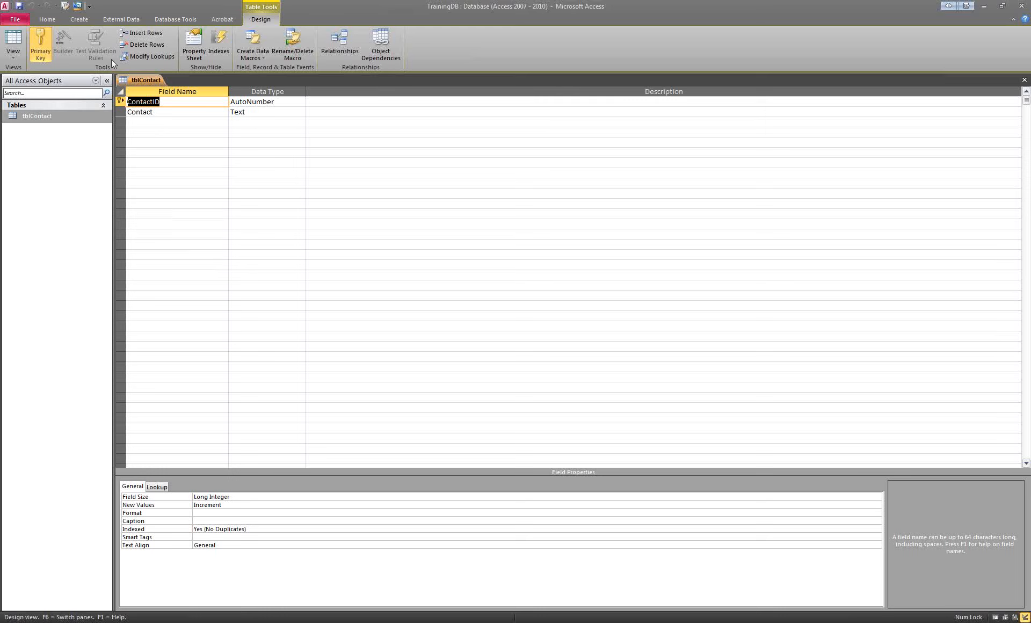
Switch tblContact to Datasheet View, return to Design View, and end in Datasheet View
click(14, 58)
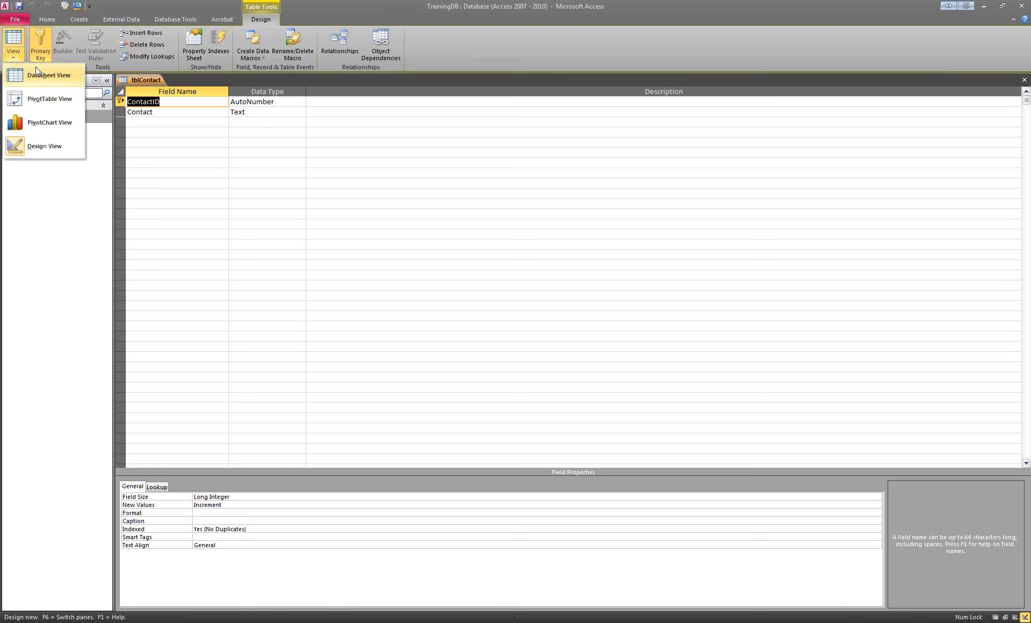
click(71, 78)
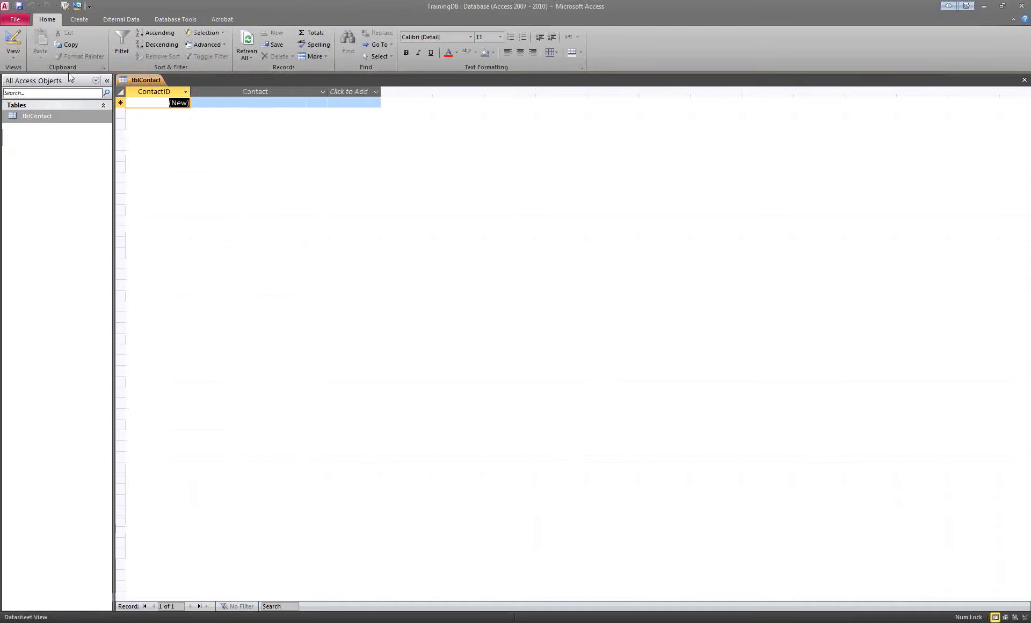
click(13, 55)
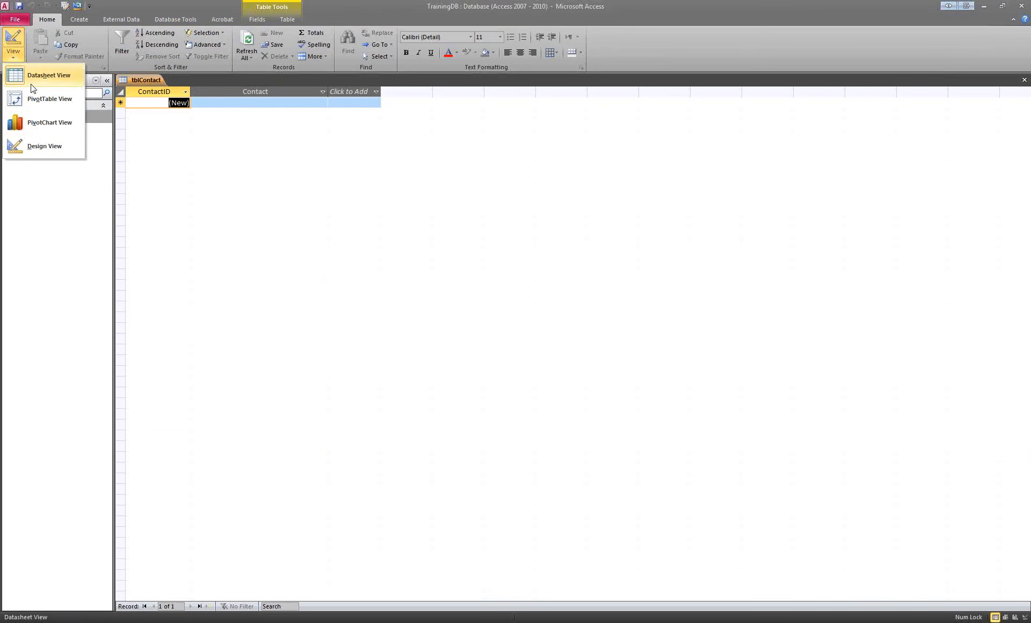
click(37, 146)
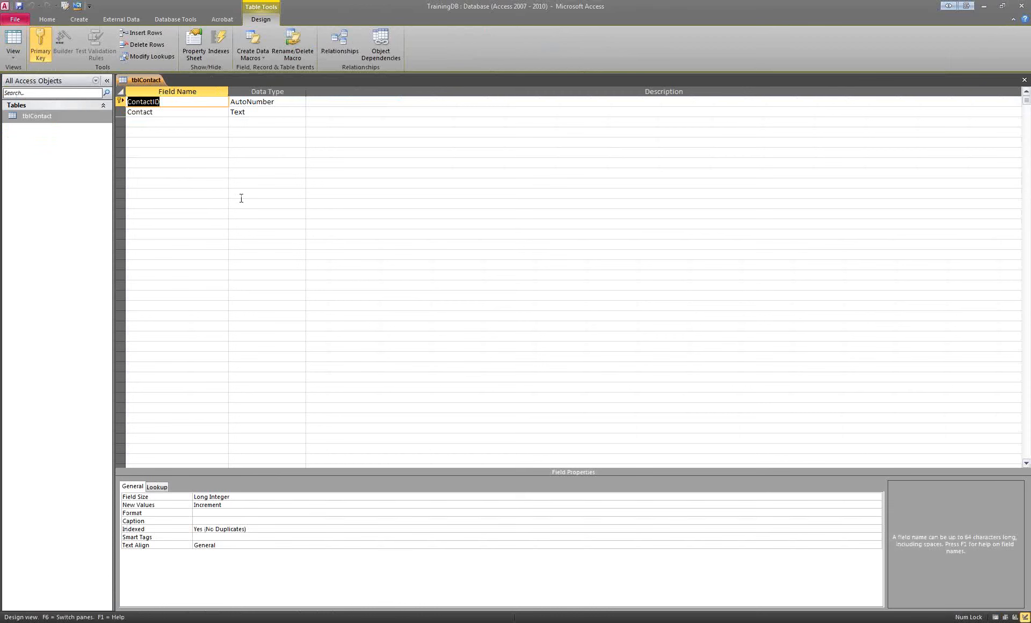
click(16, 63)
click(37, 74)
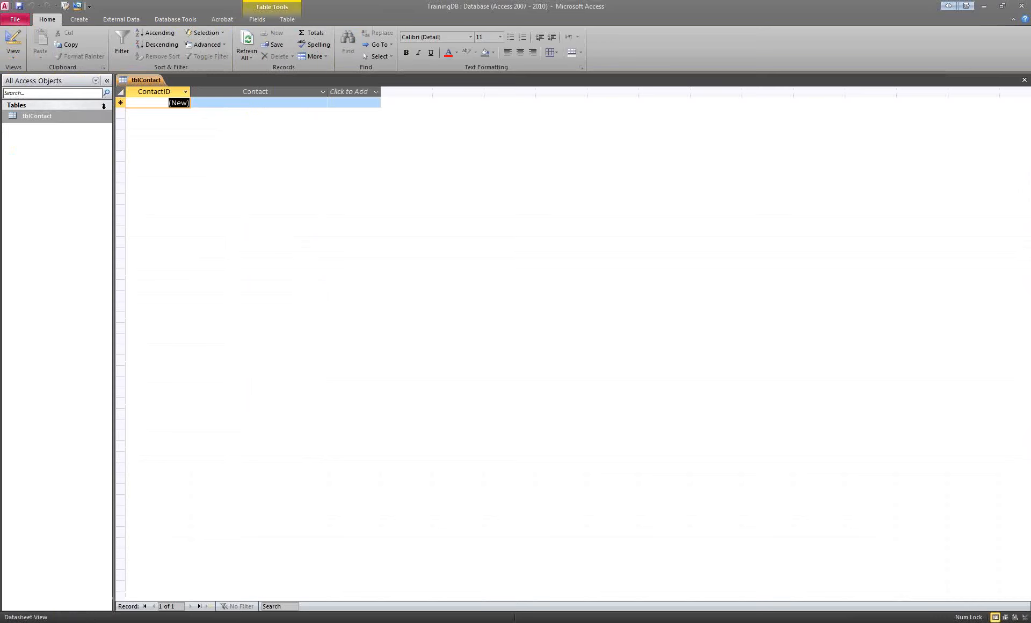
Keep tblContact in Datasheet View, open it in Design View from the object list, and return it to Datasheet View
right_click(148, 76)
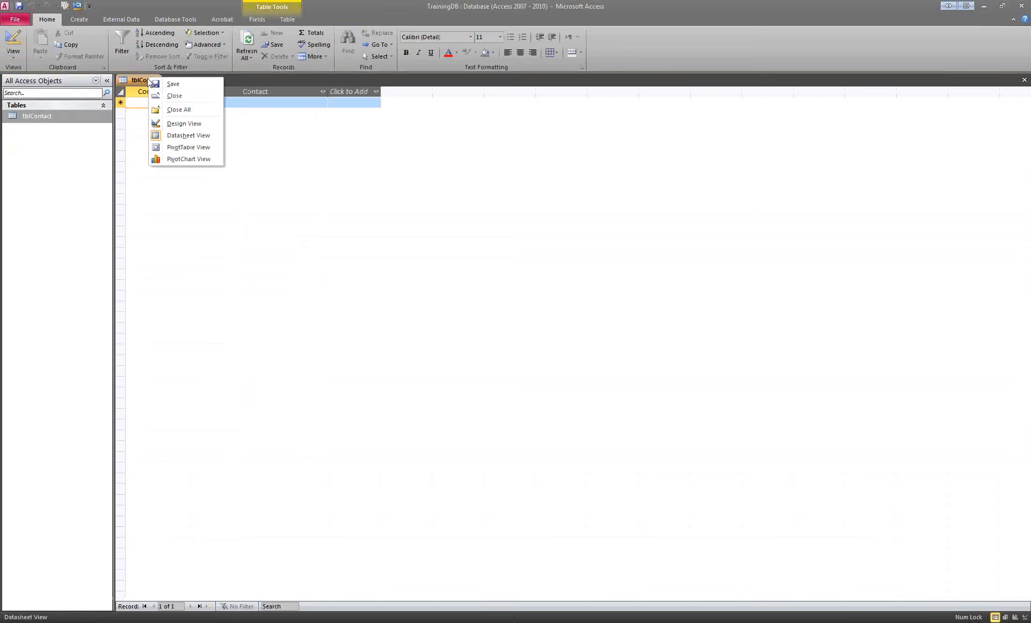
click(197, 136)
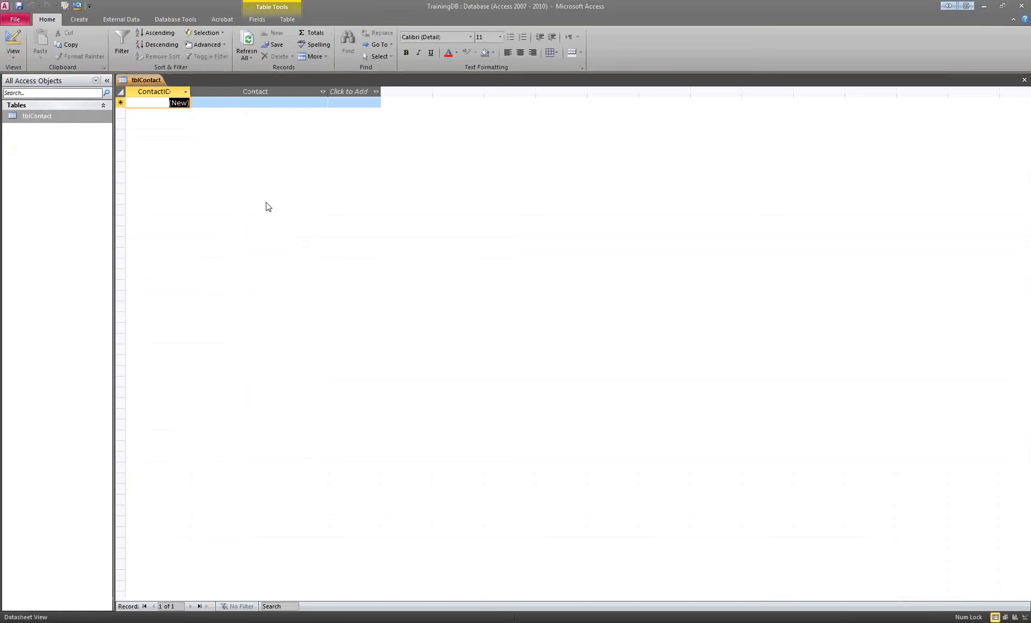
right_click(52, 115)
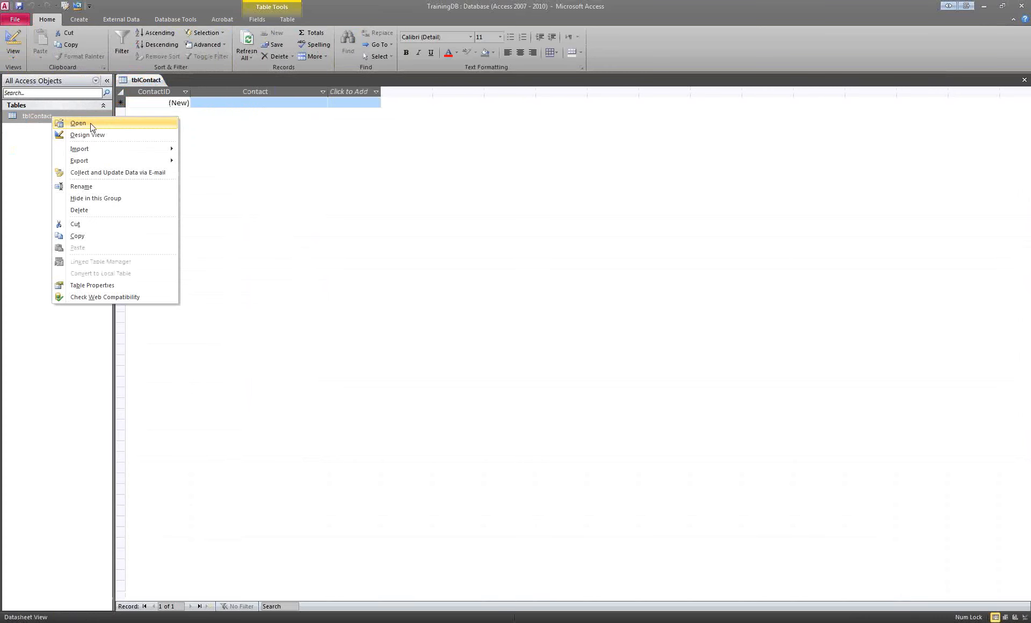
click(101, 135)
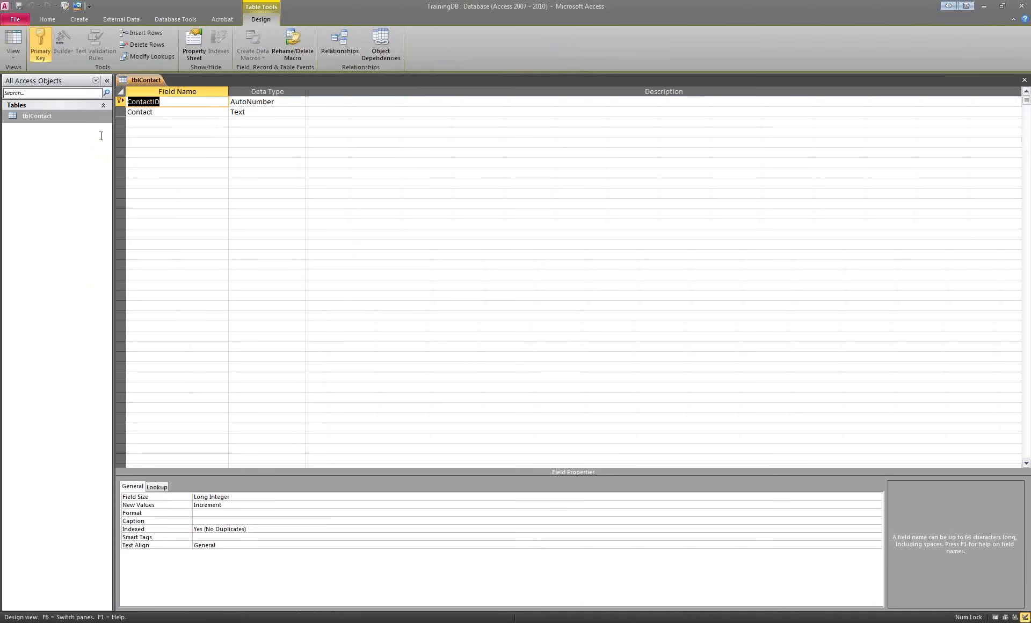
click(177, 142)
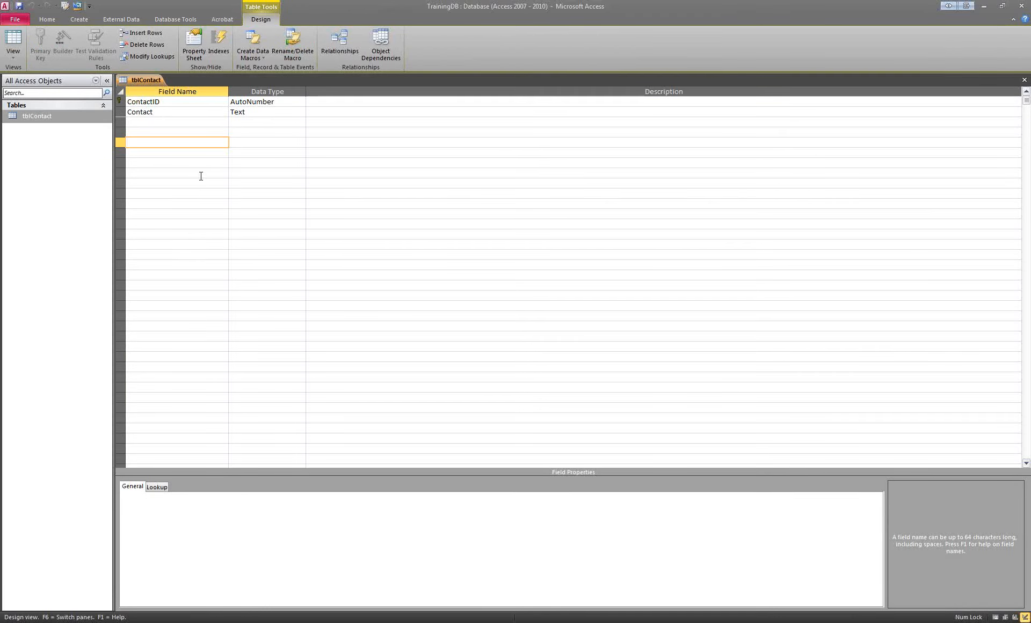
right_click(157, 79)
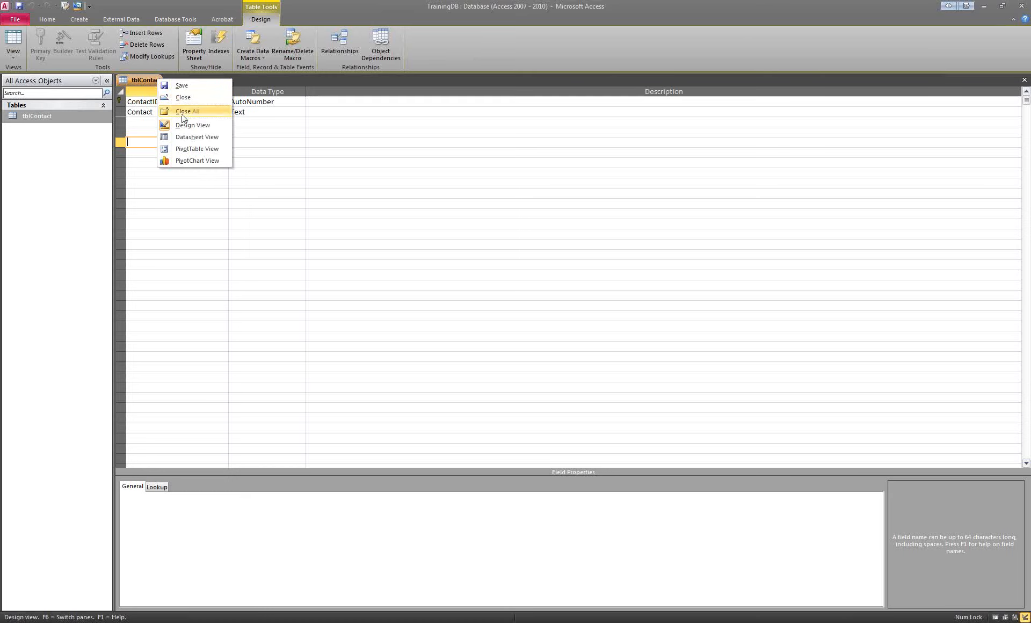
click(191, 137)
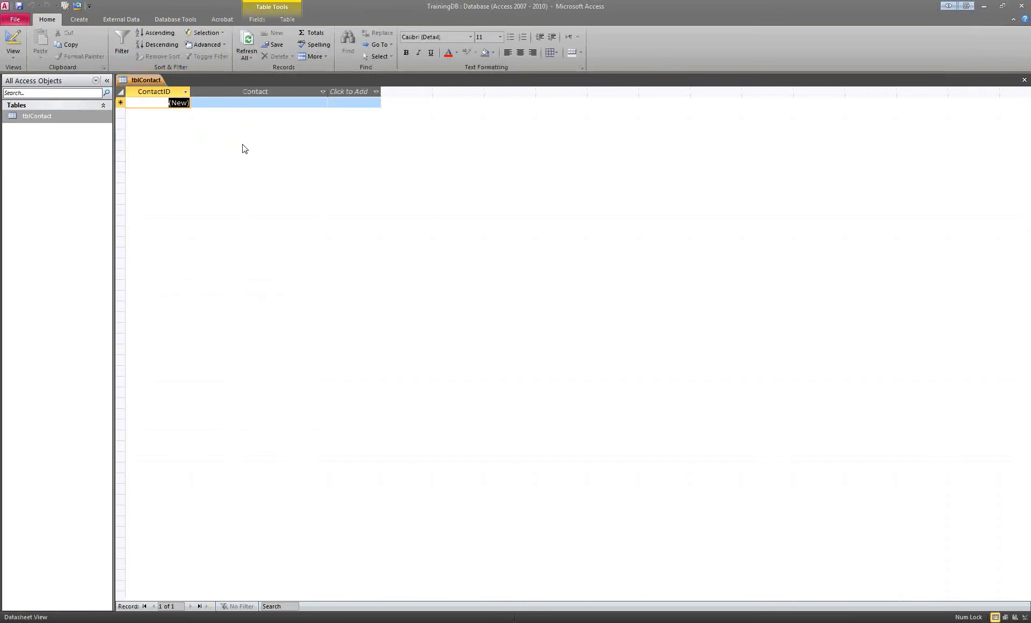
Reduce the Access window to reveal the Excel sheet, and enter the first listed contact's full name in tblContact, keeping the record
double_click(547, 4)
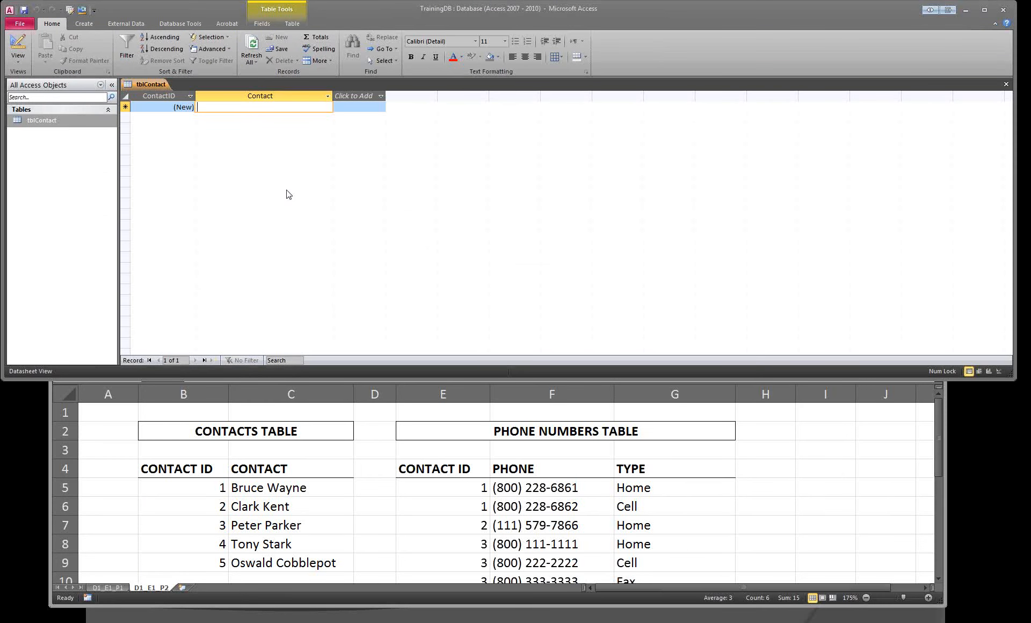
text(B)
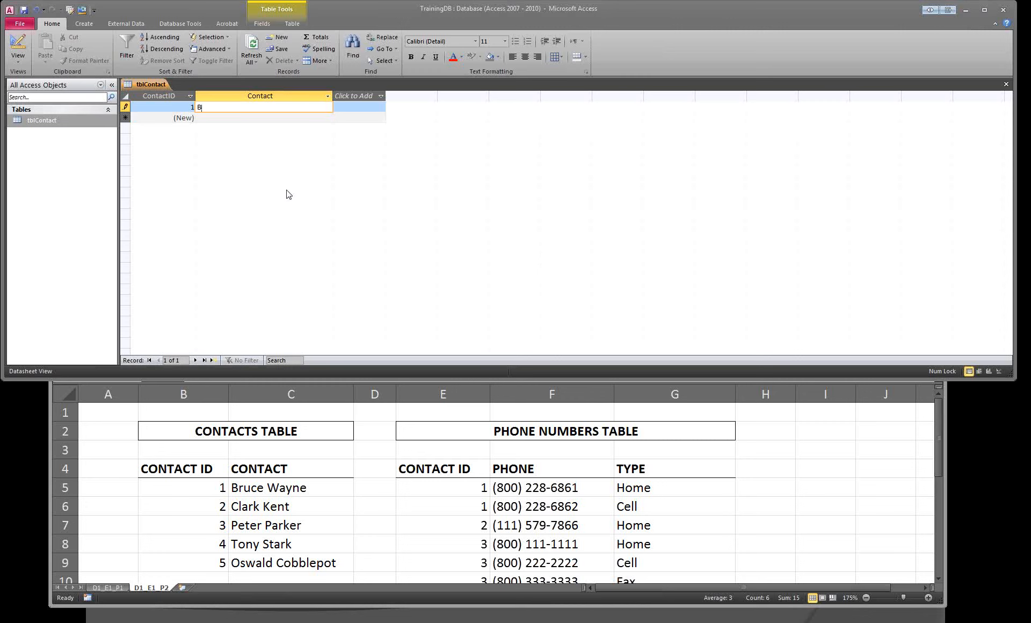
text(ruce Wayne)
click(245, 117)
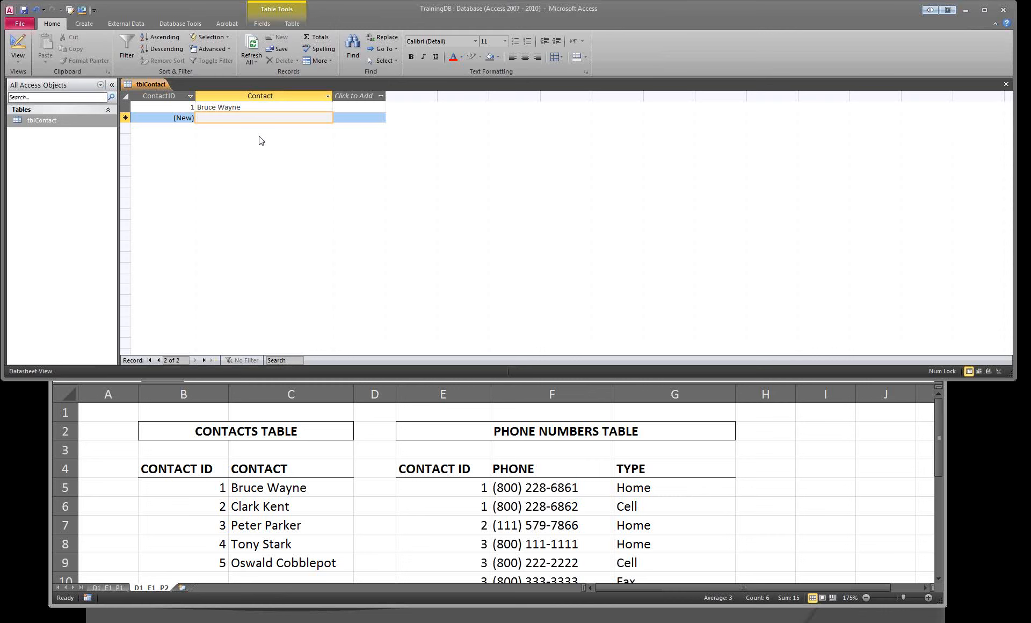
key(ctrl+z)
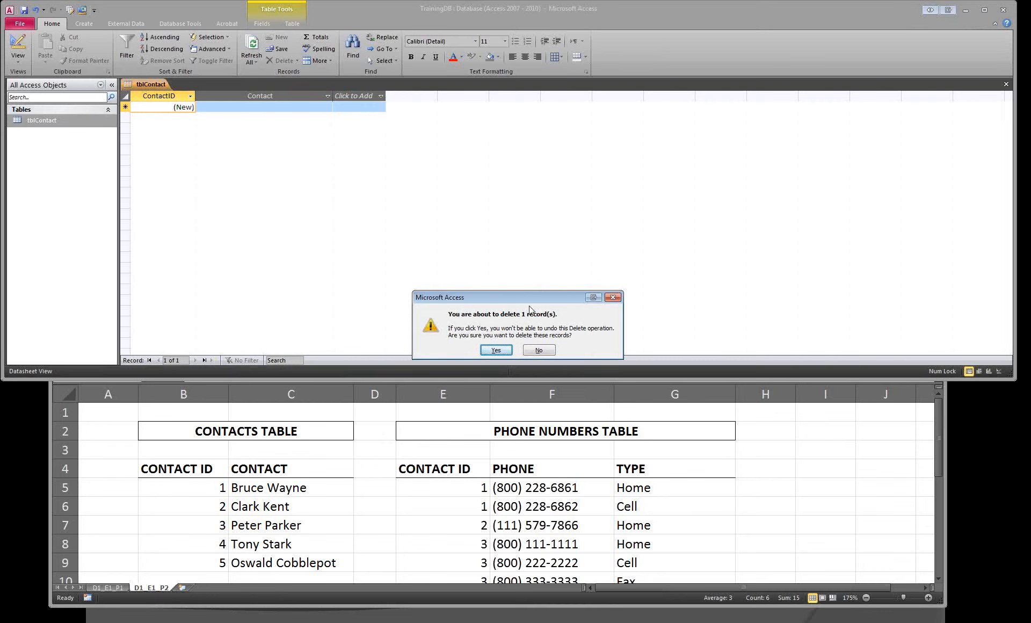
click(538, 350)
Add a second record to tblContact with the full name of contact 2 from the Excel contacts table
click(237, 118)
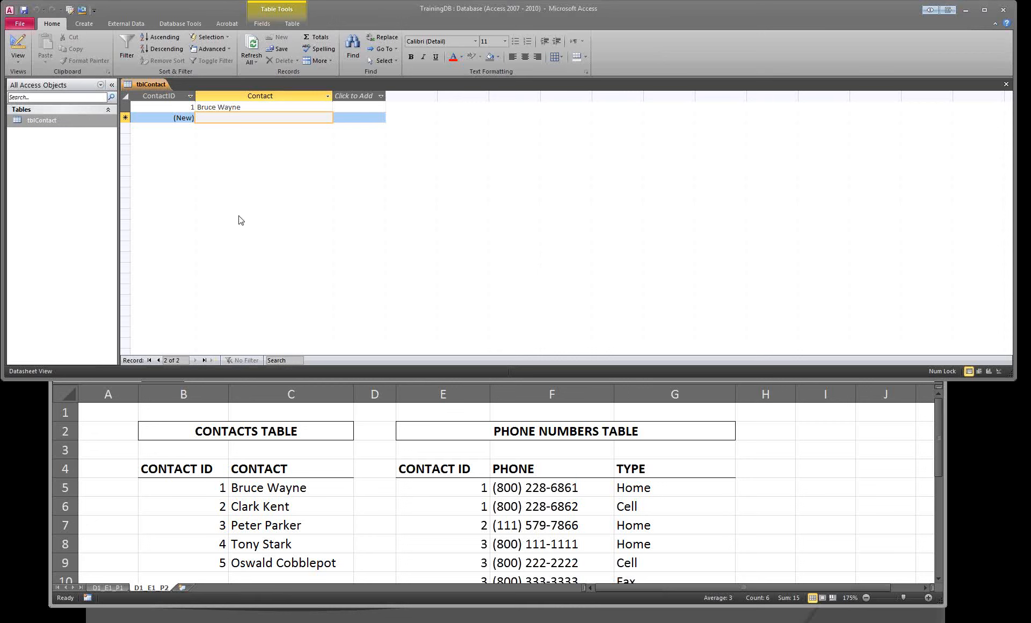
text(Clark Kent)
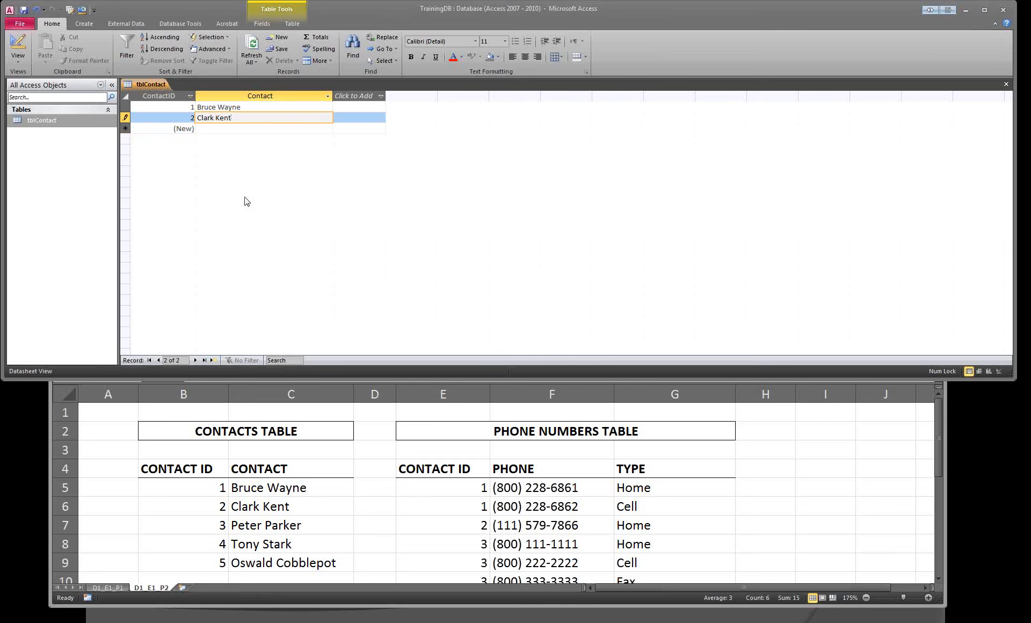
click(242, 127)
Examine the filter list of the Contact column, dismiss it without filtering, and return to the new record row
click(321, 103)
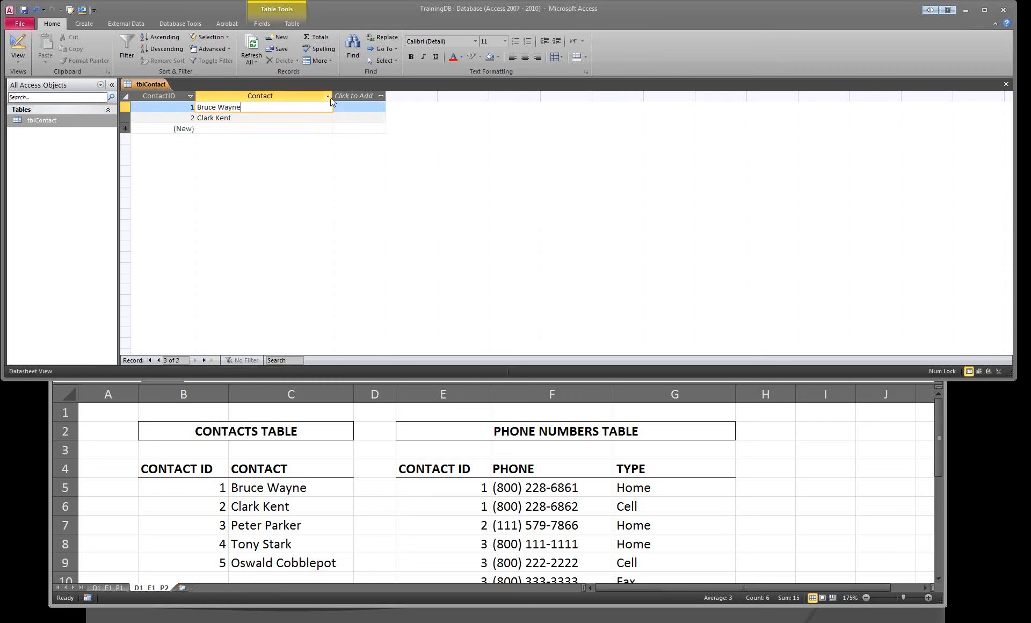
click(328, 97)
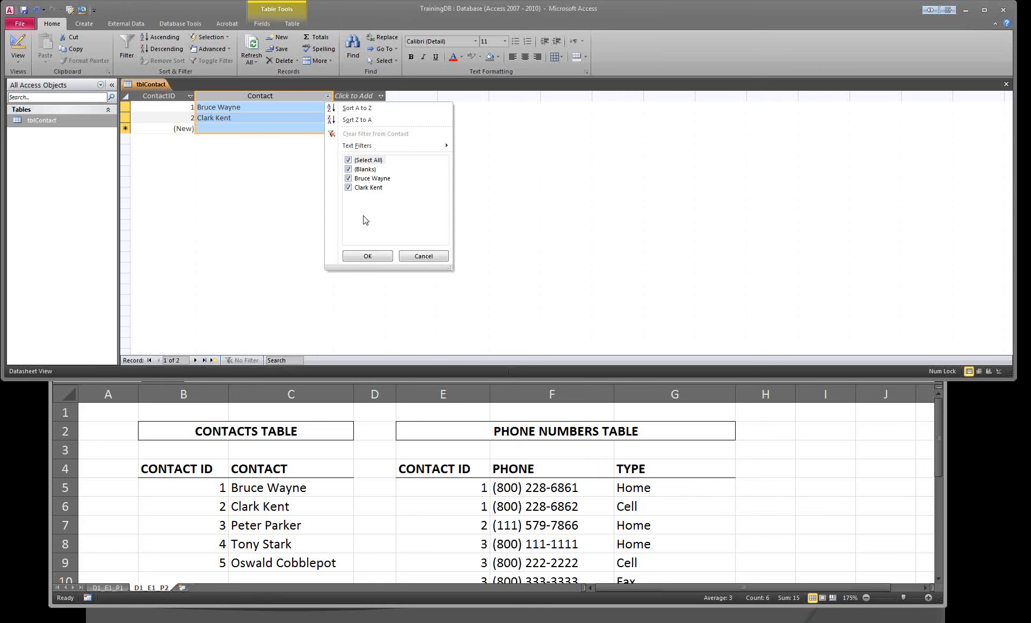
click(301, 213)
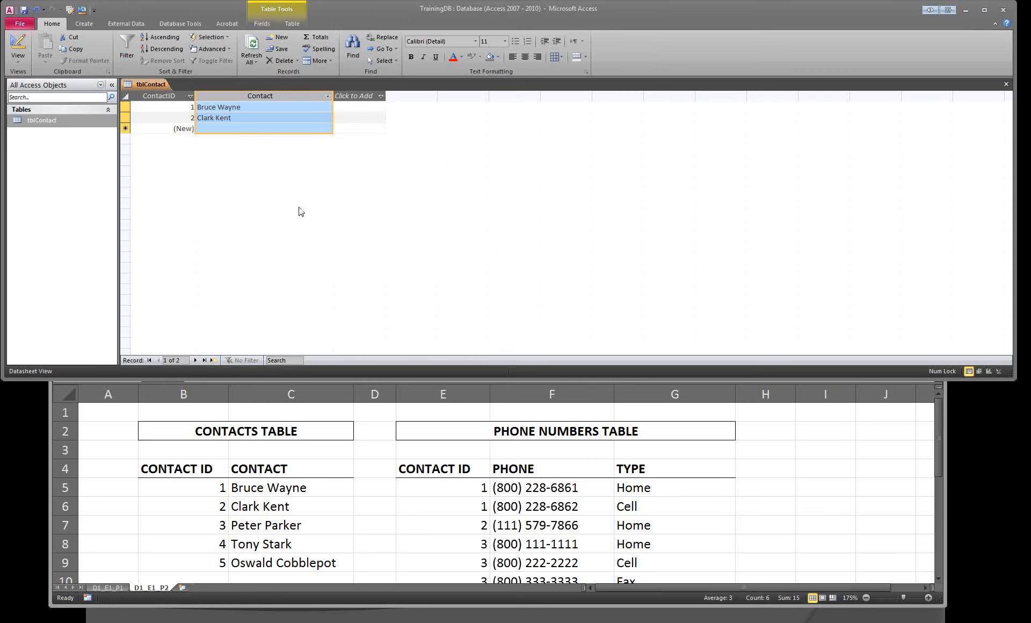
click(278, 129)
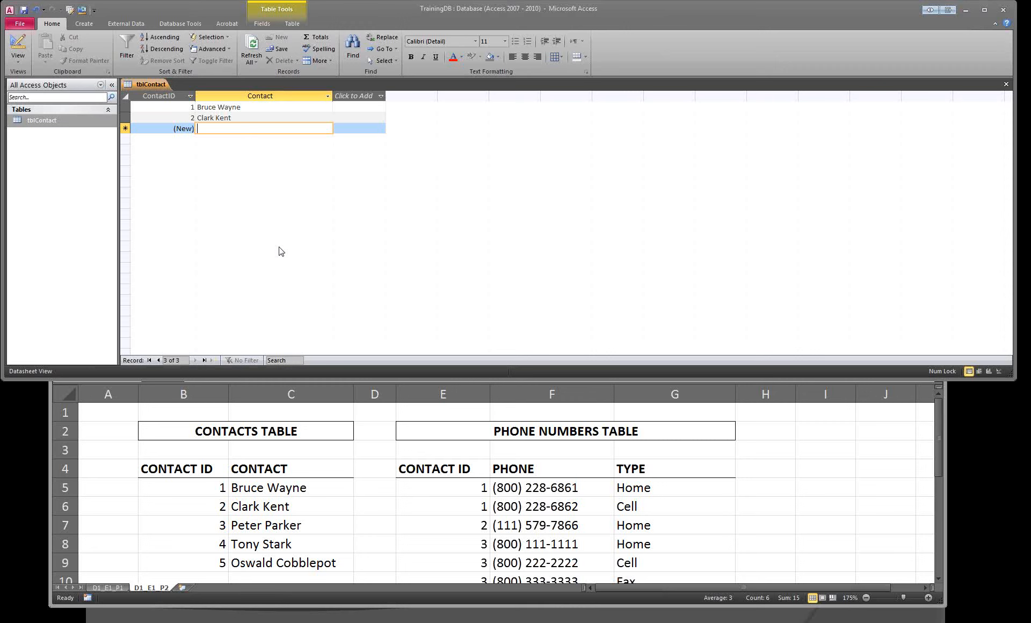
Navigate tblContact to the first, next and new blank records, and jump from the second record to record number 1
click(148, 360)
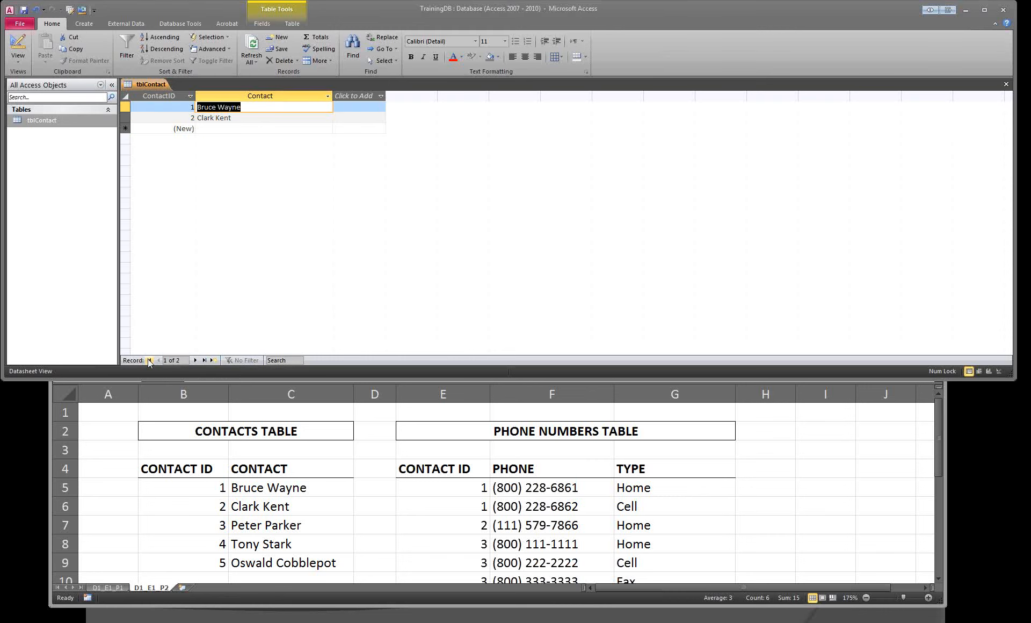
click(196, 361)
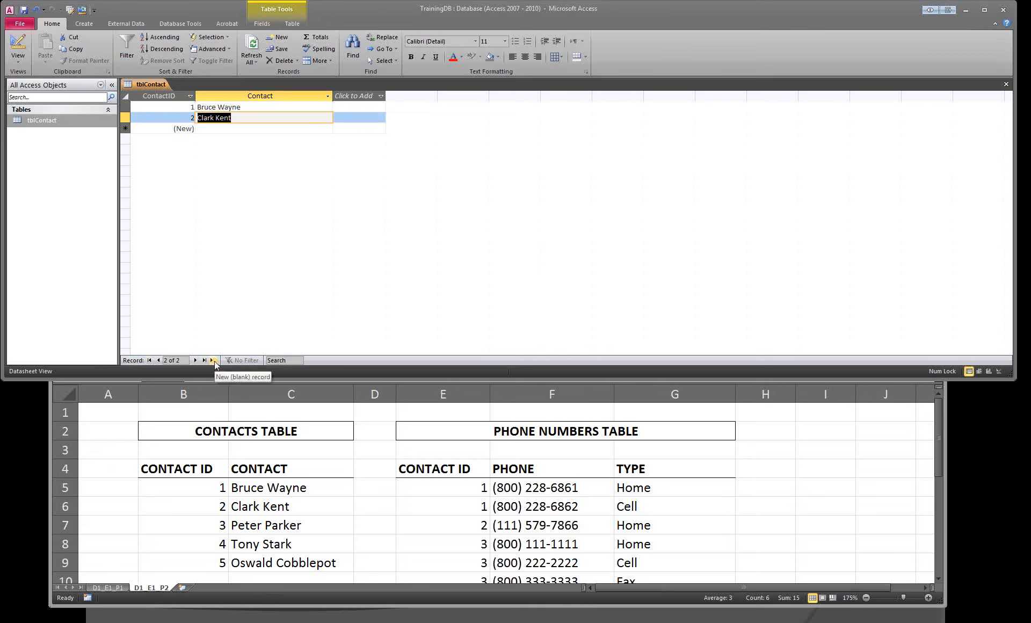
click(214, 361)
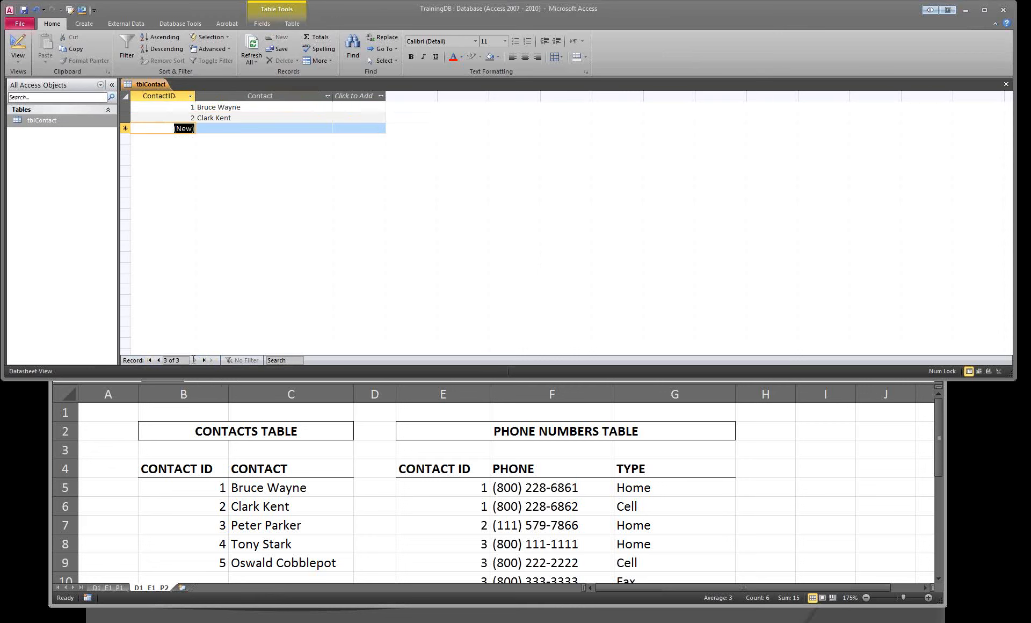
click(238, 119)
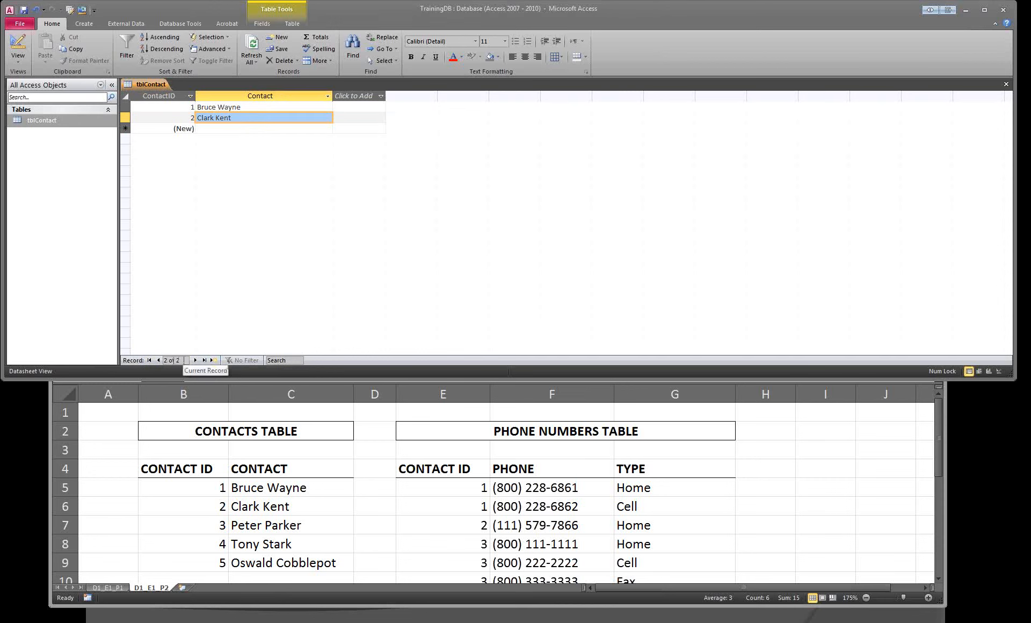
click(172, 360)
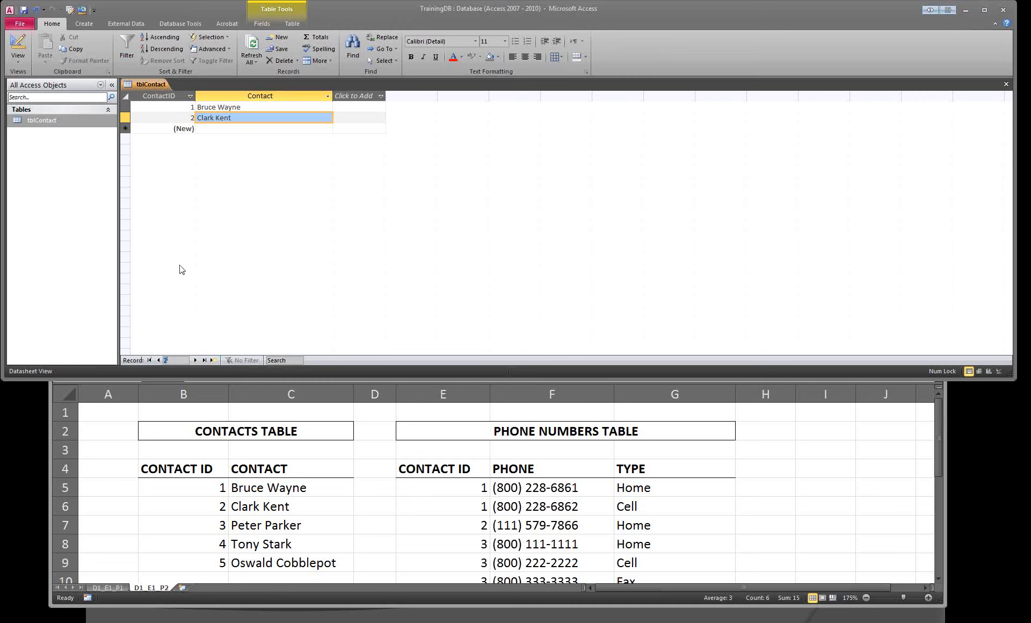
text(1)
key(Return)
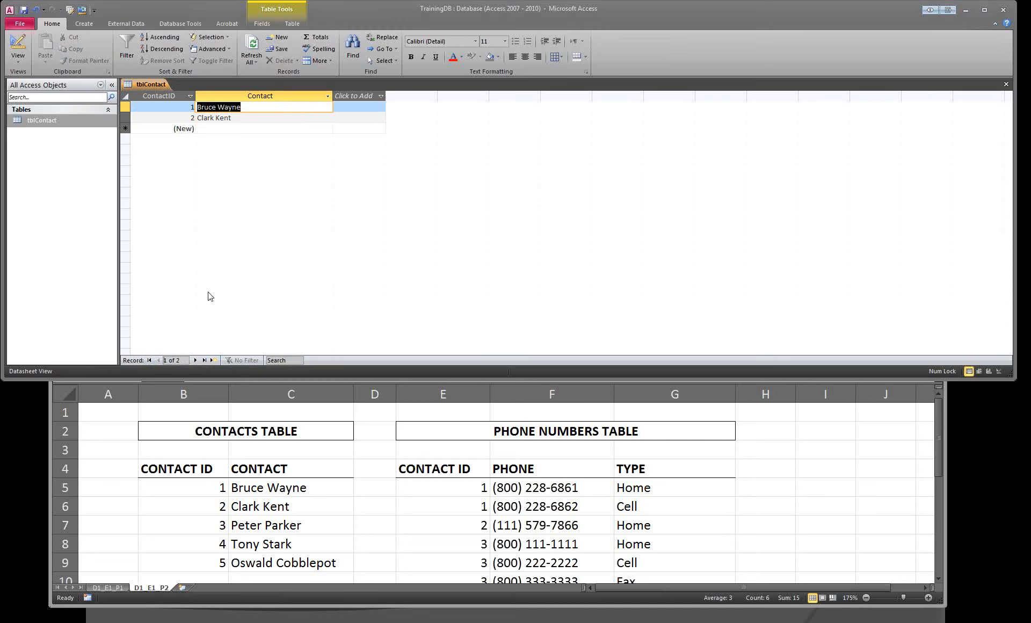
Search the tblContact records for the second contact's surname
click(285, 361)
text(Kent)
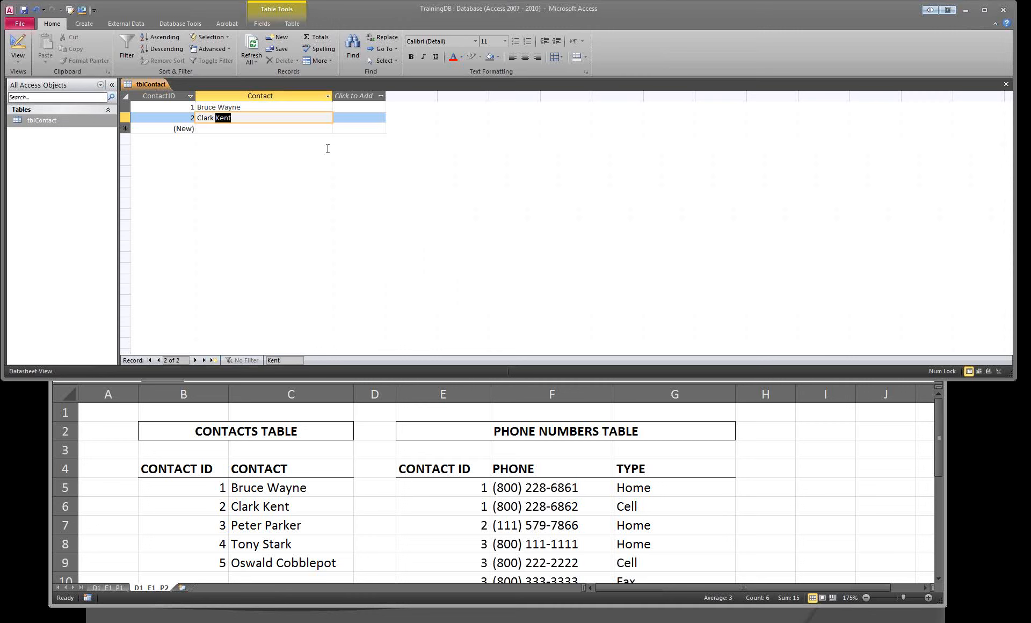
click(246, 118)
Examine the Find and Replace options, including Look In and Match, keeping Current document and Any Part of Field, and close without searching
key(ctrl+f)
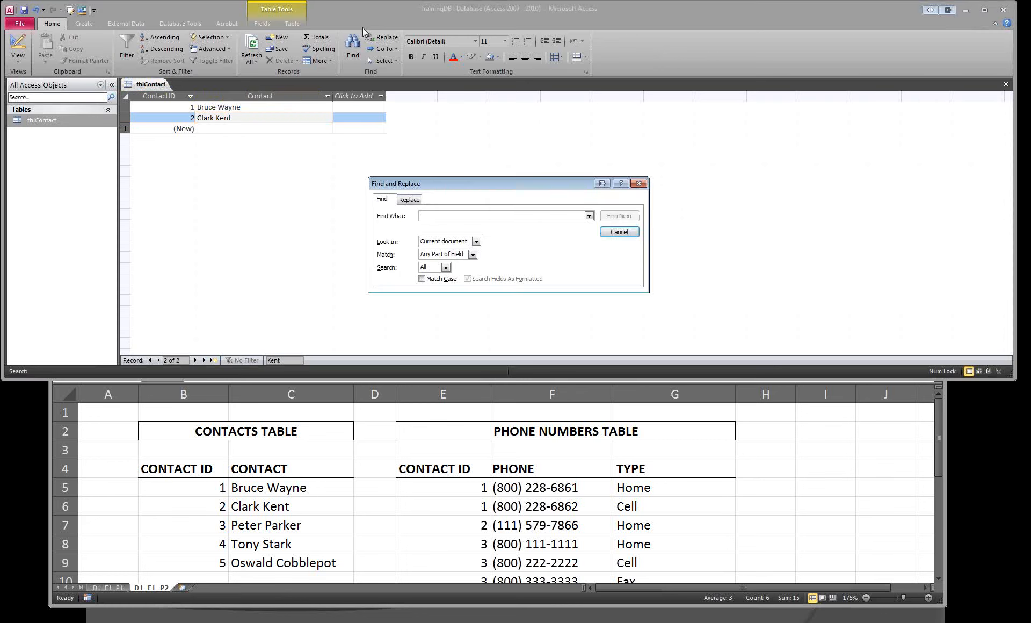
click(409, 199)
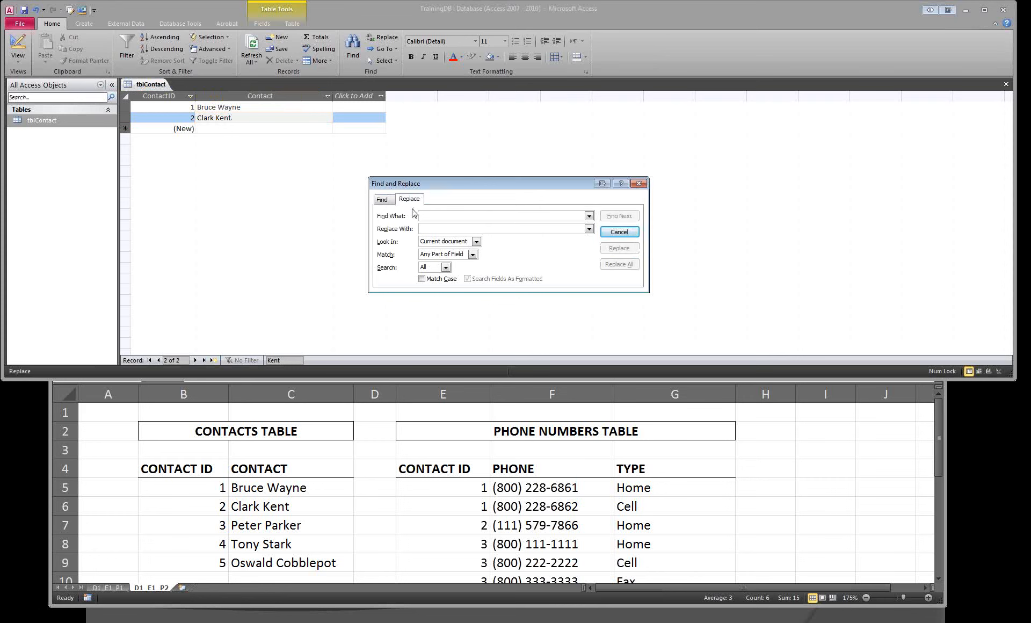
click(384, 200)
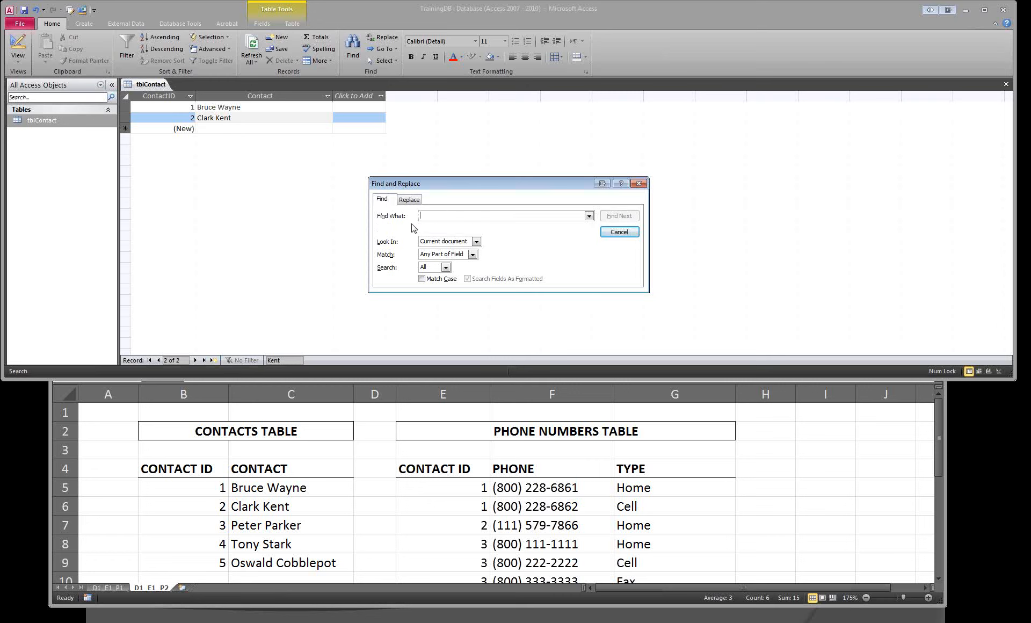
click(476, 243)
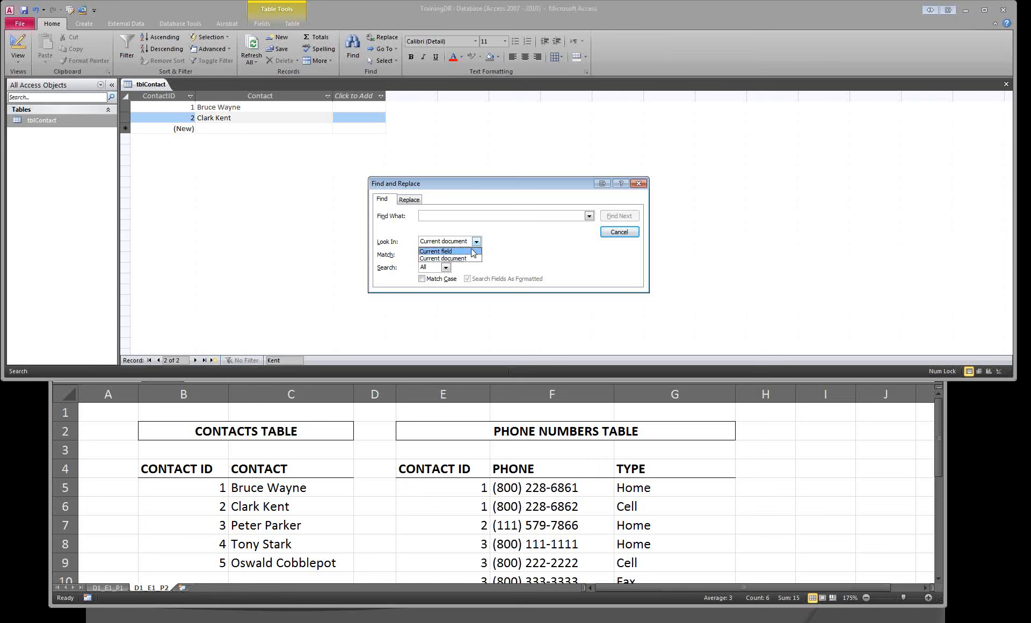
click(465, 259)
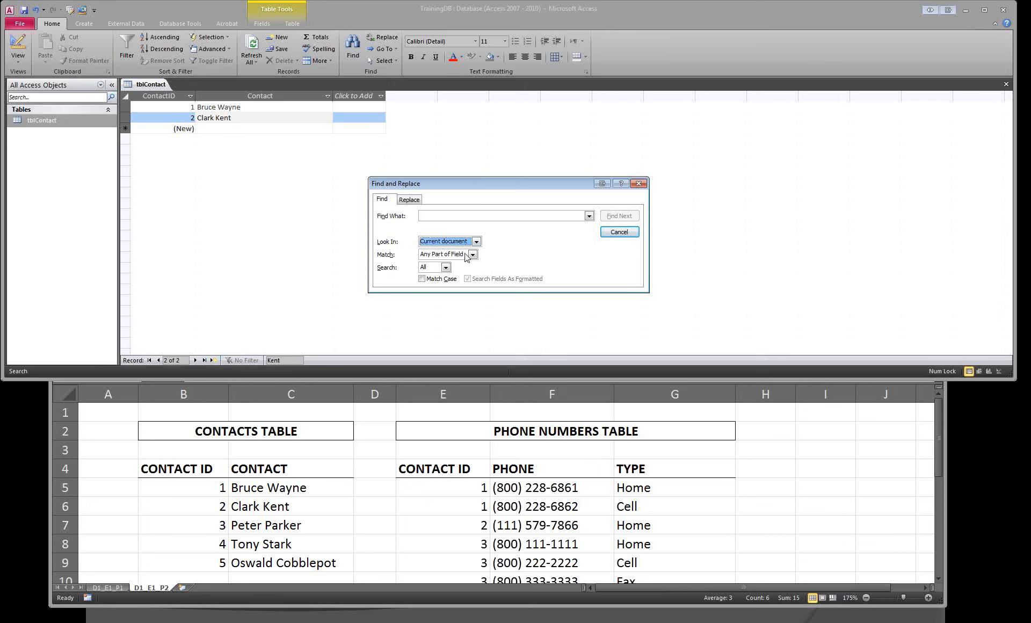
click(473, 255)
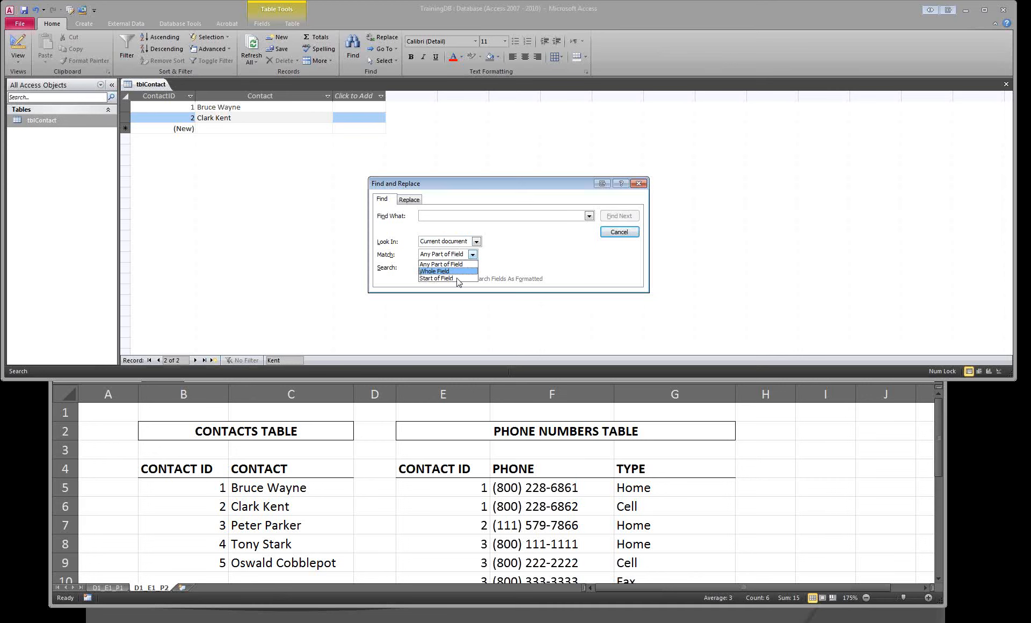
click(524, 259)
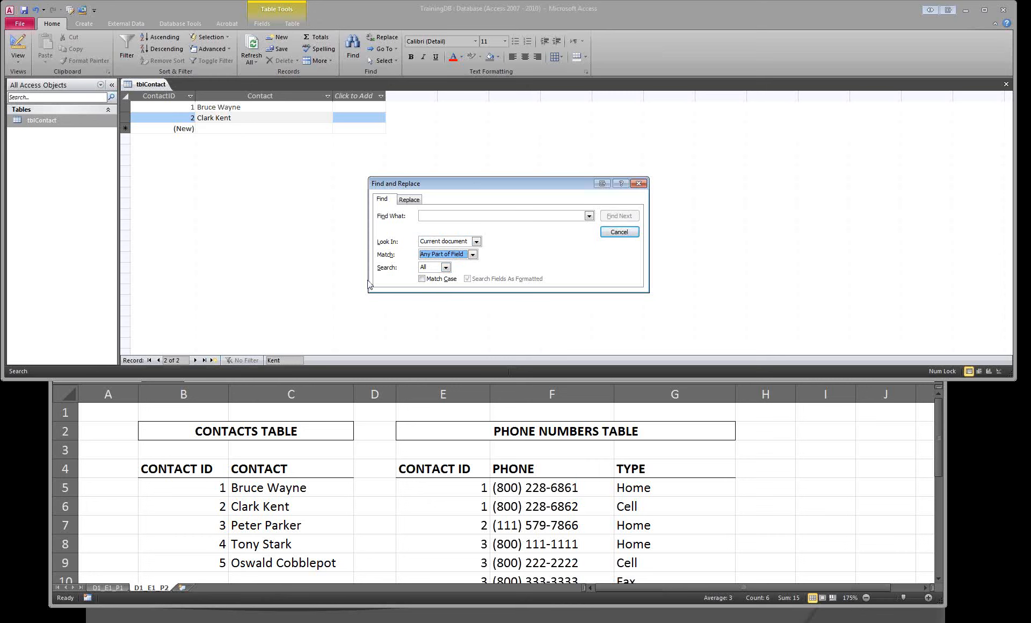
key(Escape)
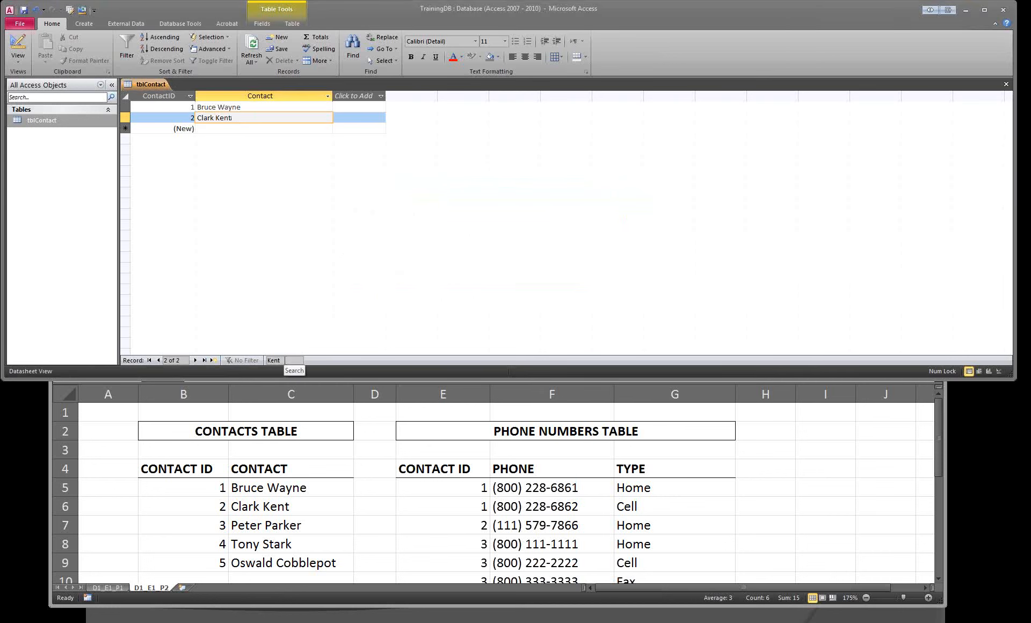
Clear the surname from the record search and return to the second record's Contact field
click(284, 361)
key(BackSpace)
key(BackSpace)
key(BackSpace)
key(BackSpace)
click(253, 116)
Bring up the Find dialog for tblContact once more and dismiss it without searching
key(Tab)
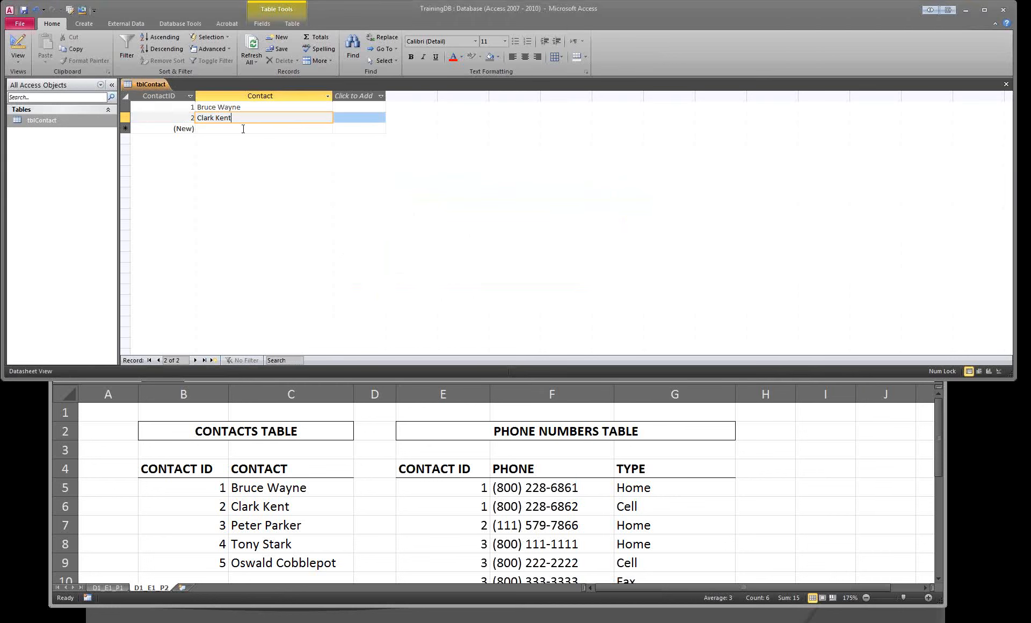
key(ctrl+f)
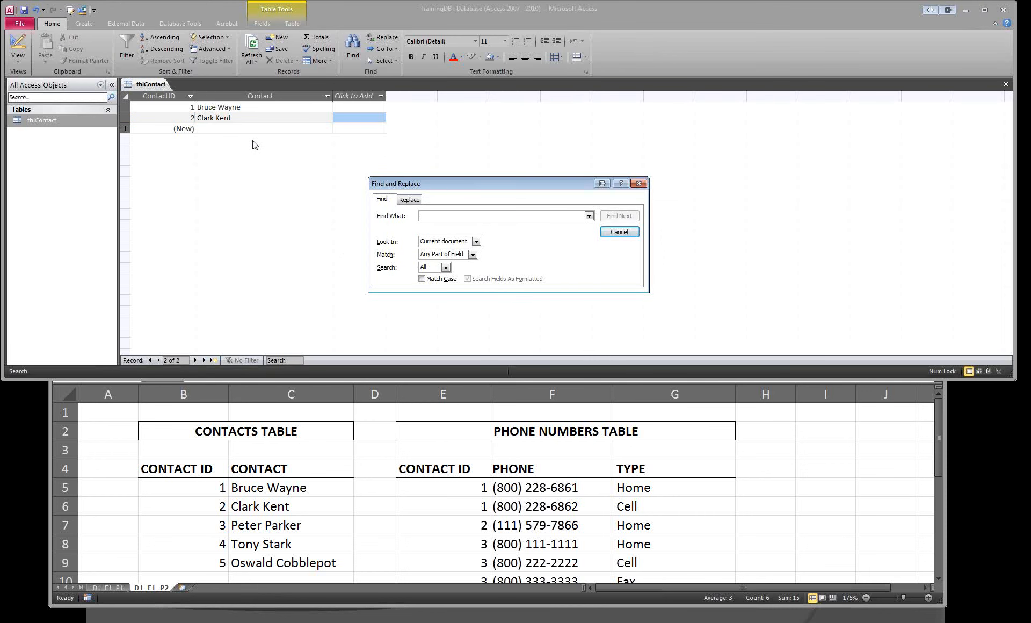
key(Escape)
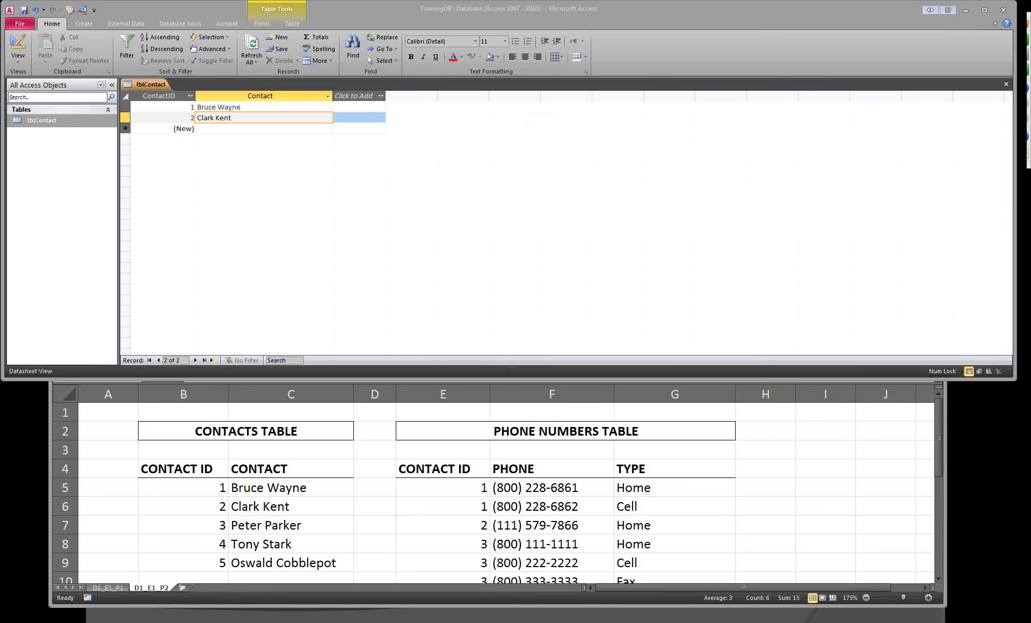
Switch to the blank Notepad++ document and list the field names Amount and Final Amount on separate lines, leaving a blank line below
drag(1030, 80, 403, 102)
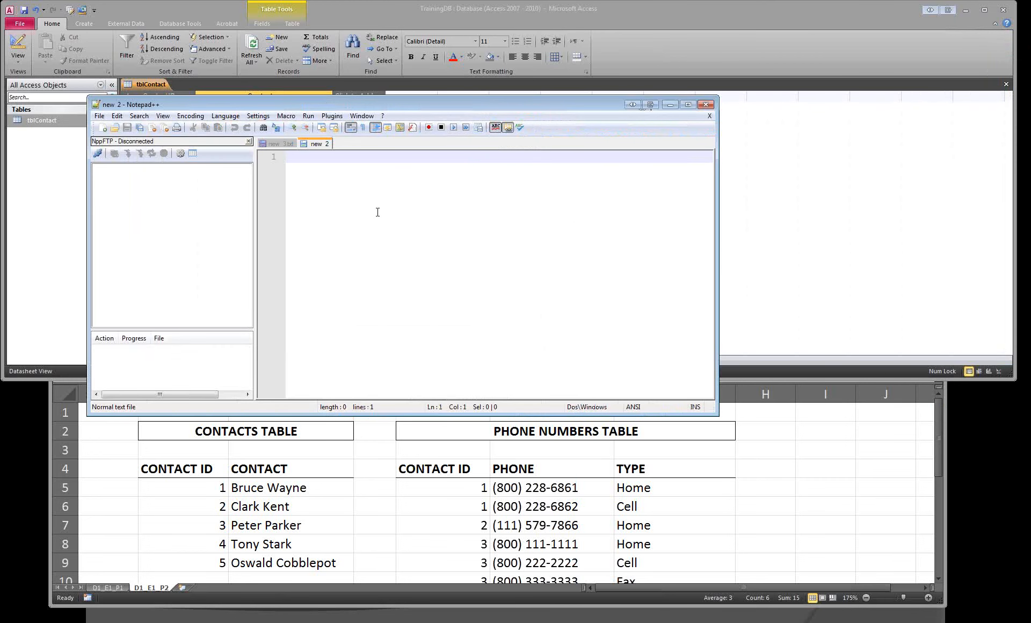
text(Amount)
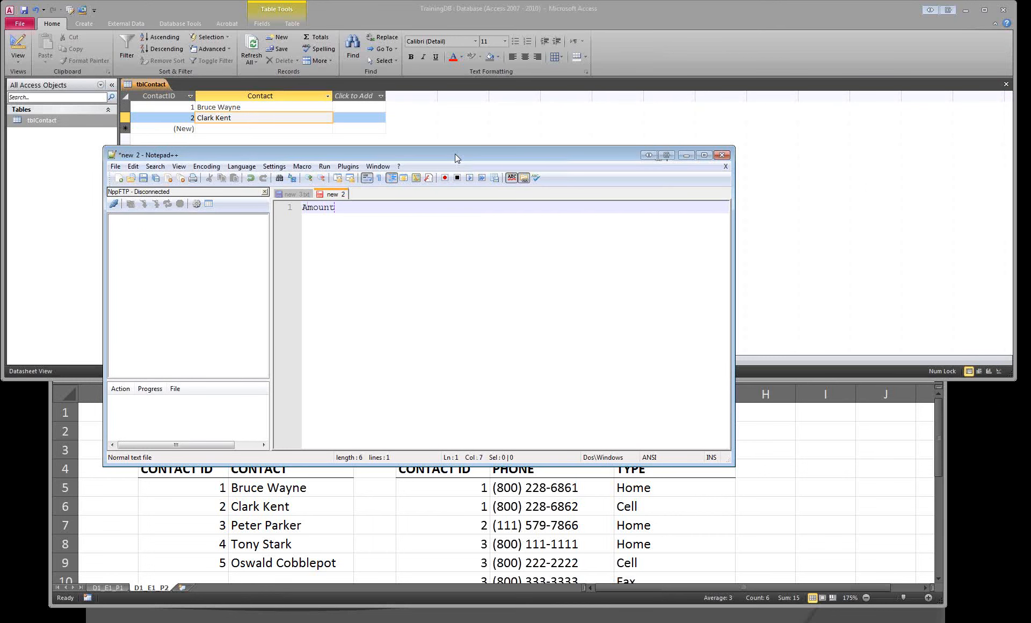
key(Return)
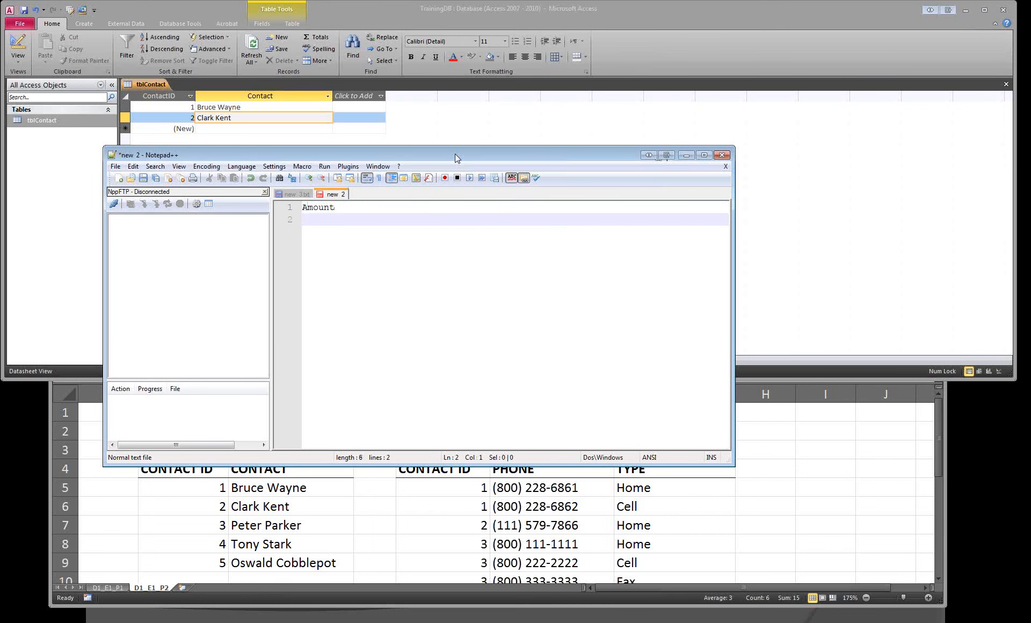
text(Final Amount)
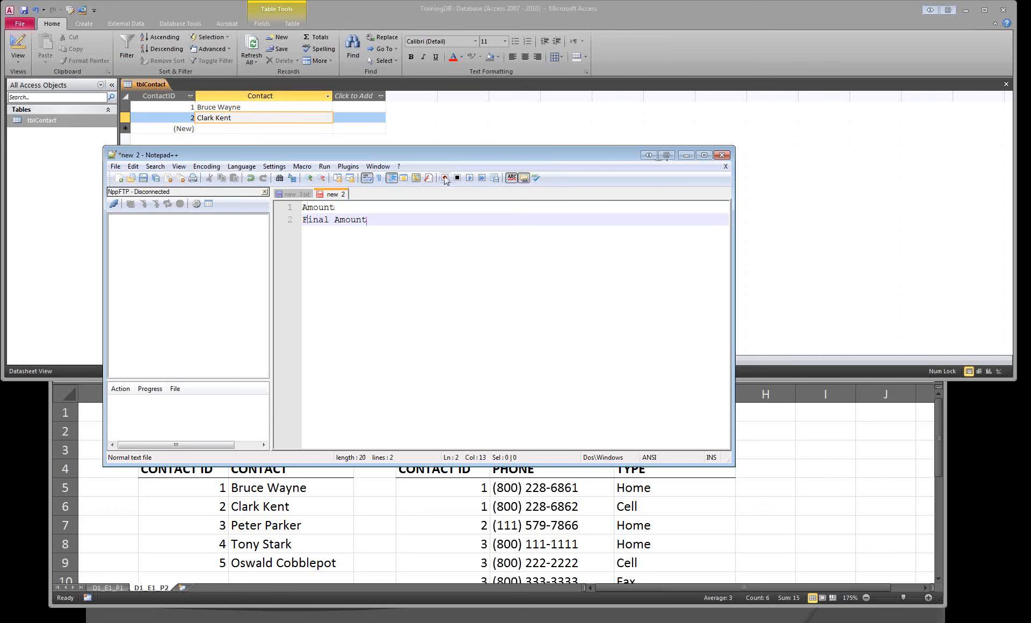
key(Return)
key(Return)
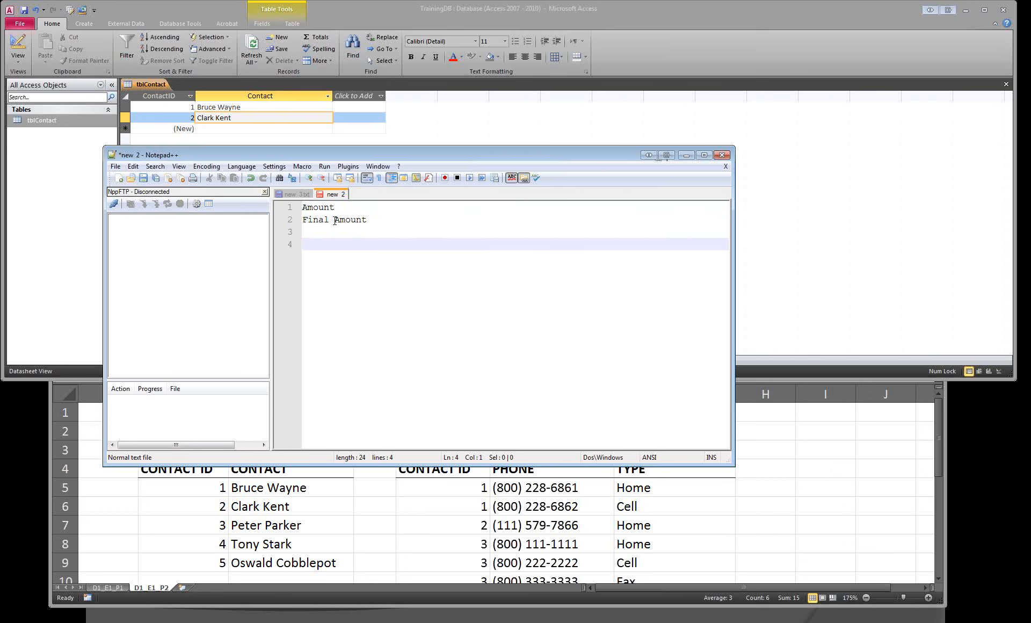
Write Amount as a reference on line 4 and replace it with the bracketed reference [Final Amount]
drag(339, 209, 287, 210)
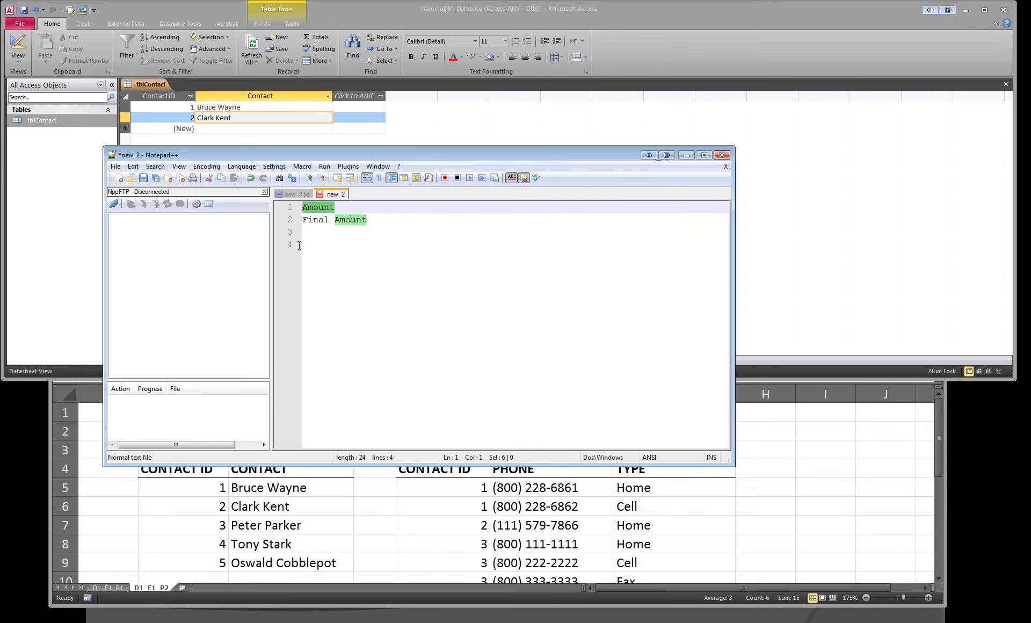
click(340, 253)
text(Amount)
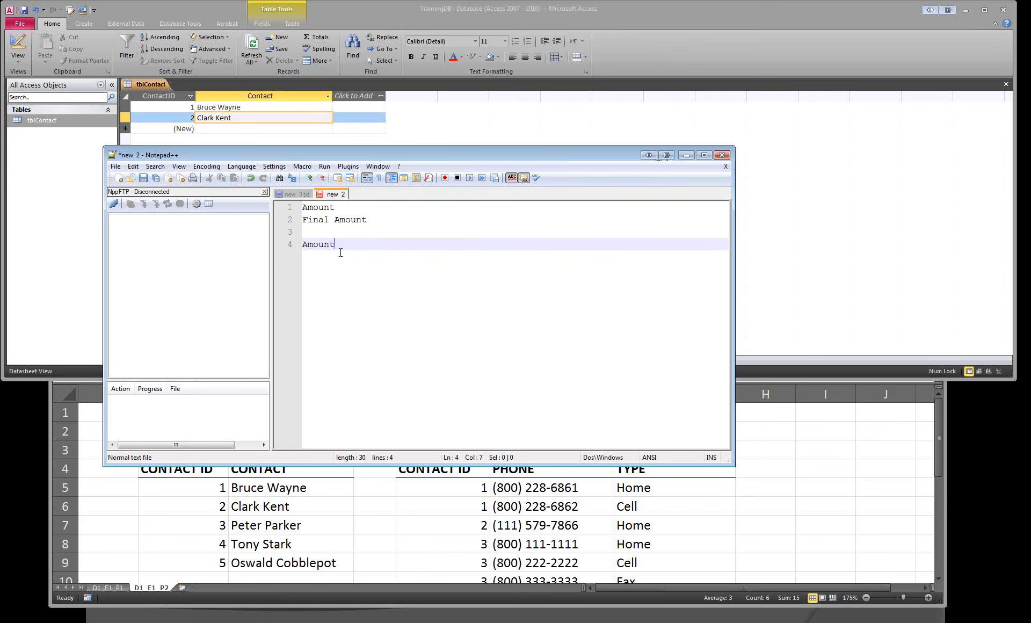
drag(337, 220, 272, 245)
key(BackSpace)
text([Final Amount])
drag(379, 244, 296, 244)
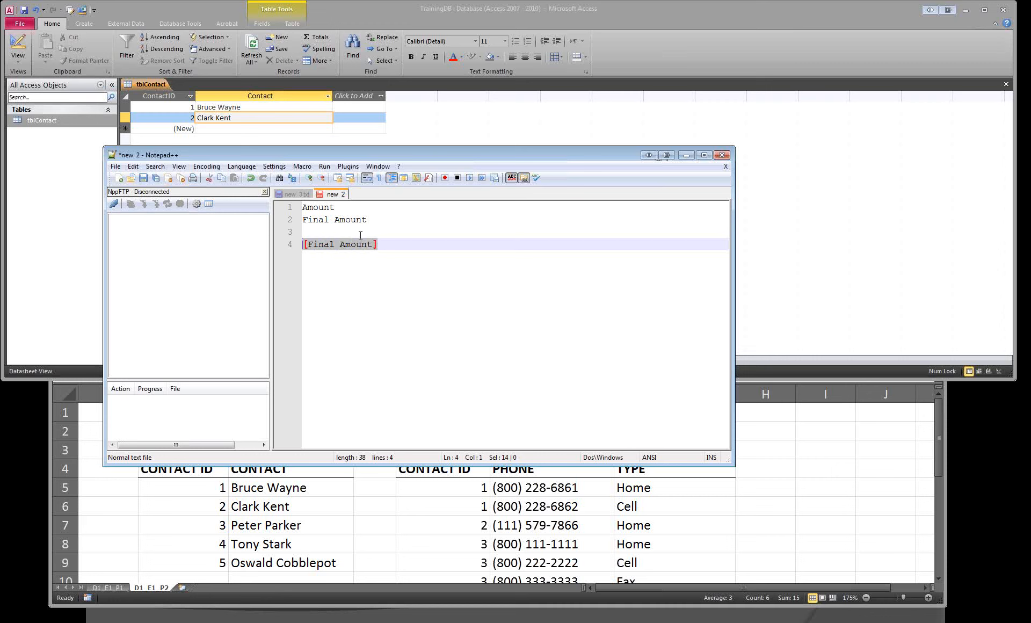
Replace the space in Final Amount on line 2 with an underscore
click(334, 219)
key(shift+Left)
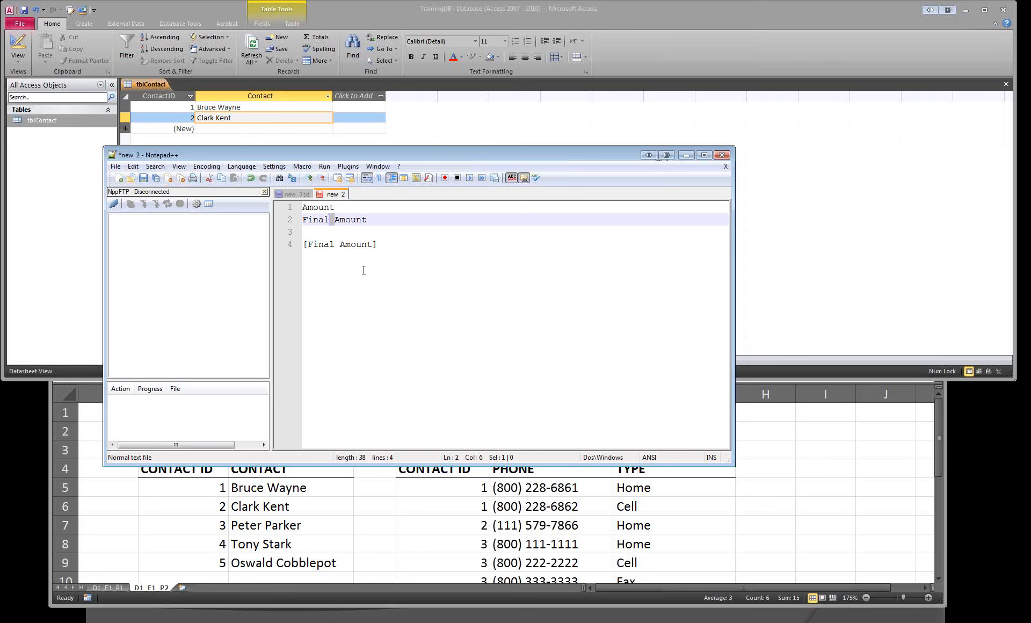
click(379, 259)
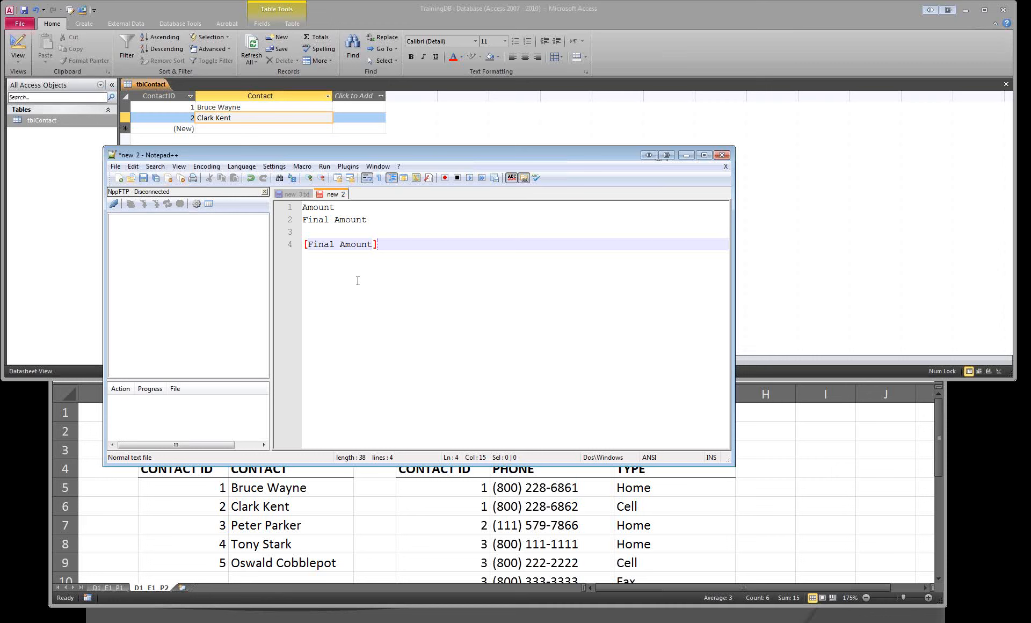
click(335, 222)
text(_)
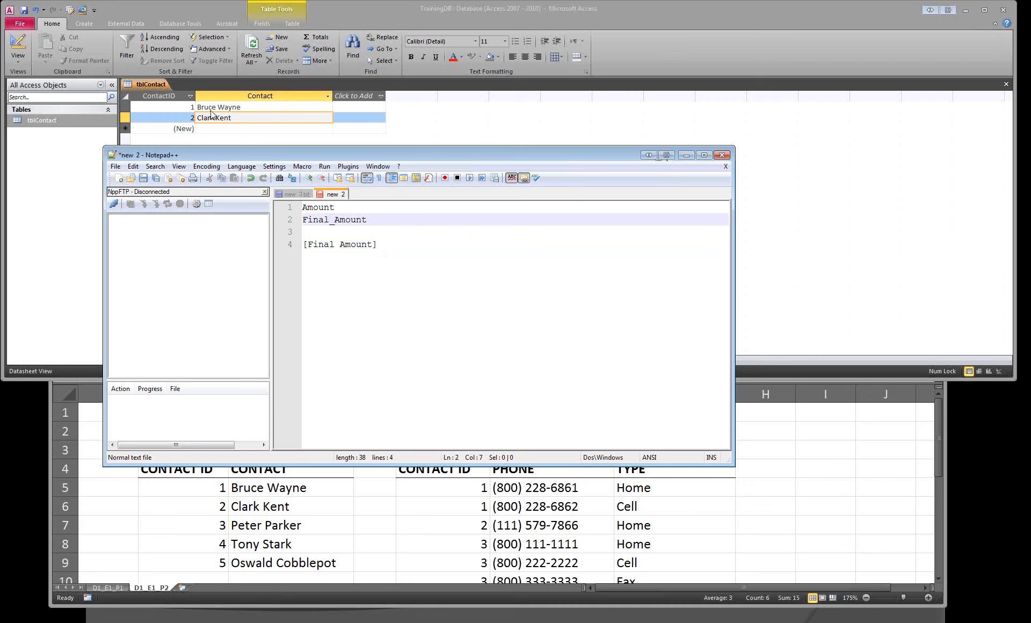
Add the variant FinalAmount on a new line directly below Final_Amount
drag(370, 220, 288, 223)
click(371, 219)
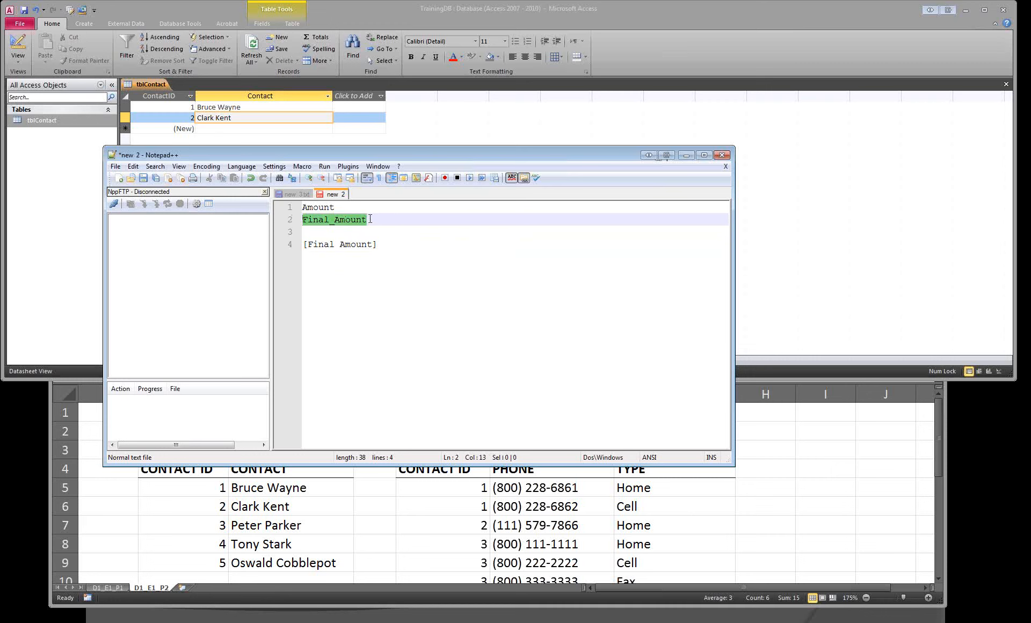
key(Return)
text(FinalAmount)
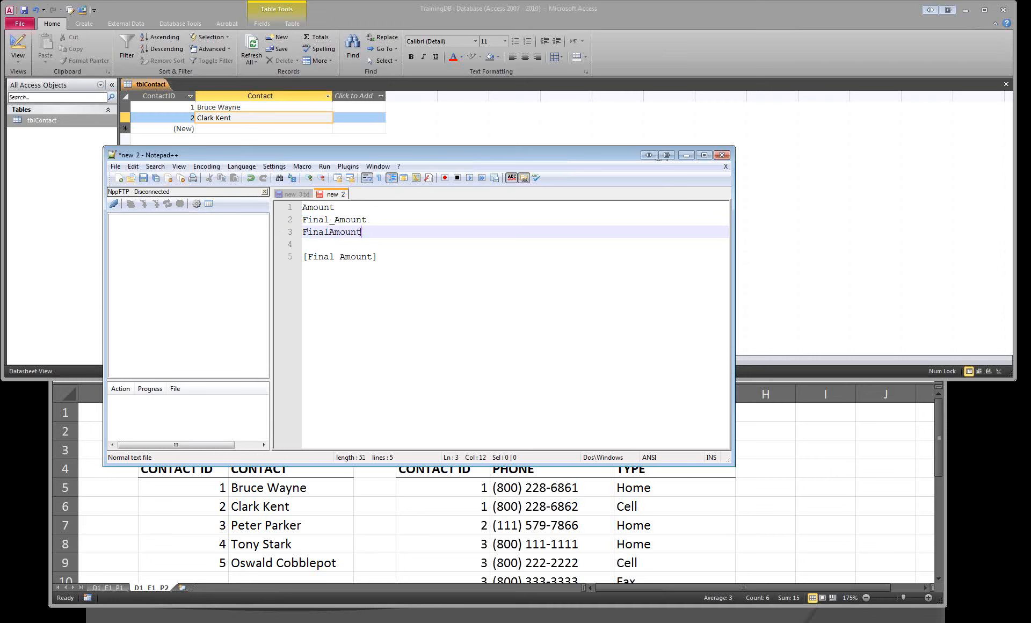
Compare the variants Final_Amount and FinalAmount with the space inside the bracketed [Final Amount]
drag(375, 233, 302, 220)
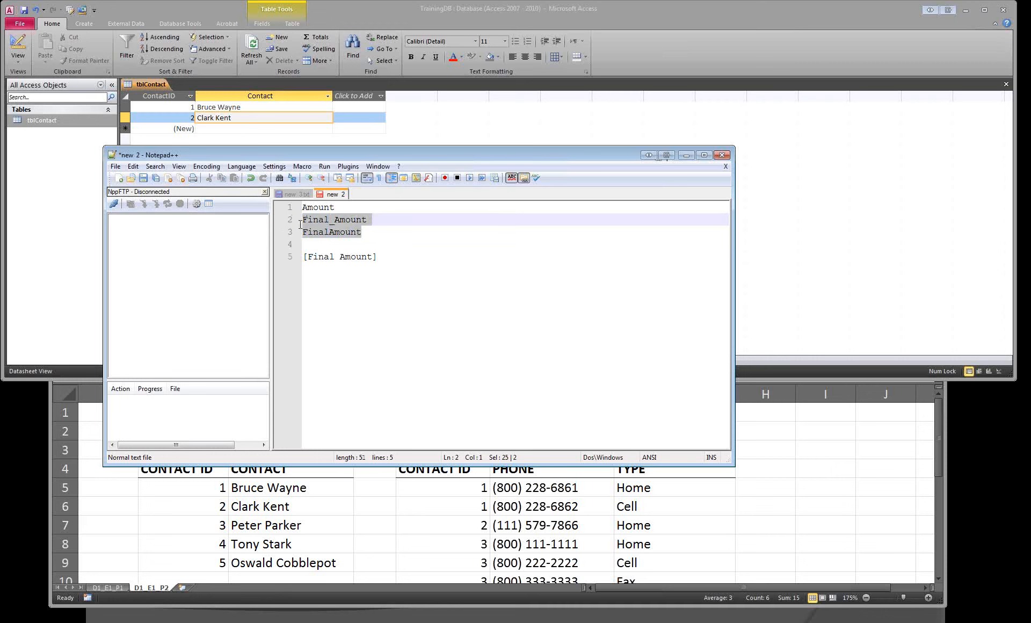
click(372, 233)
drag(375, 233, 302, 221)
click(372, 233)
click(335, 219)
click(340, 251)
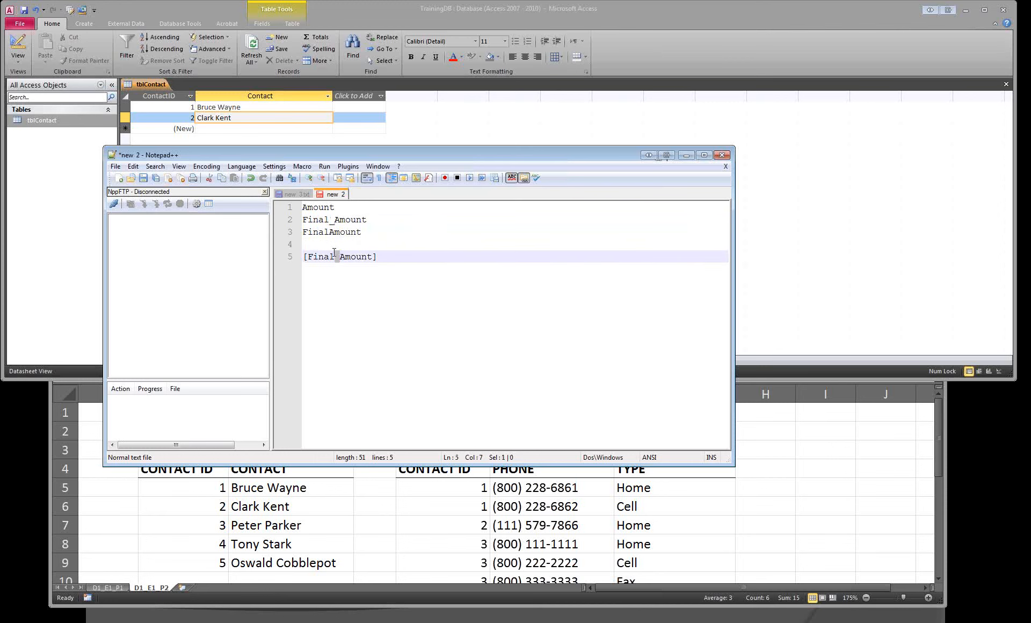
click(403, 256)
Move Notepad++ out of view, switch back to Access and close tblContact, saving its layout changes
drag(396, 158, 1030, 182)
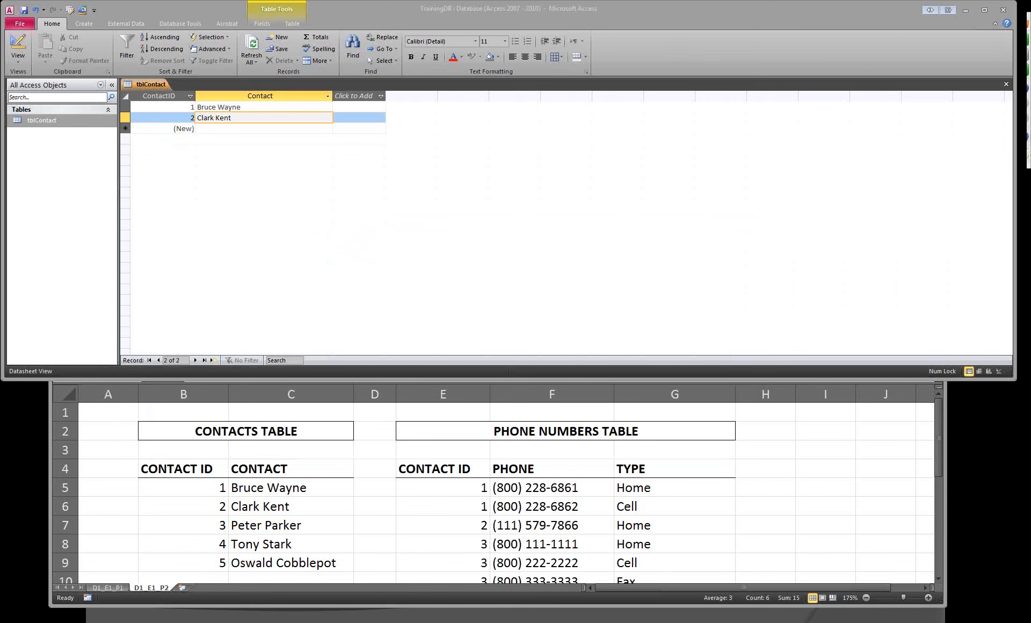
click(510, 175)
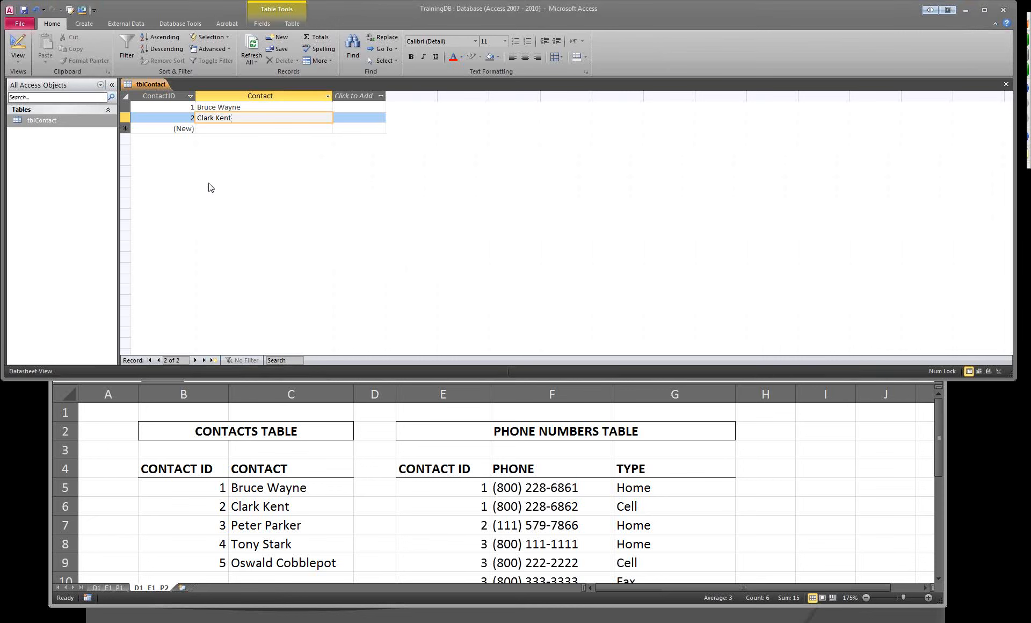
key(ctrl+w)
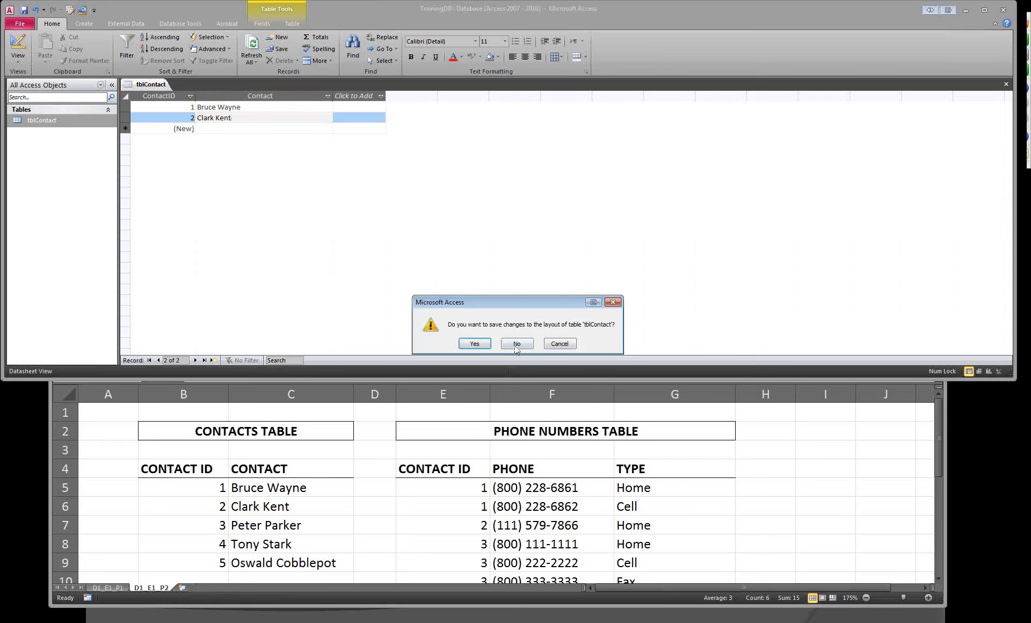
click(481, 347)
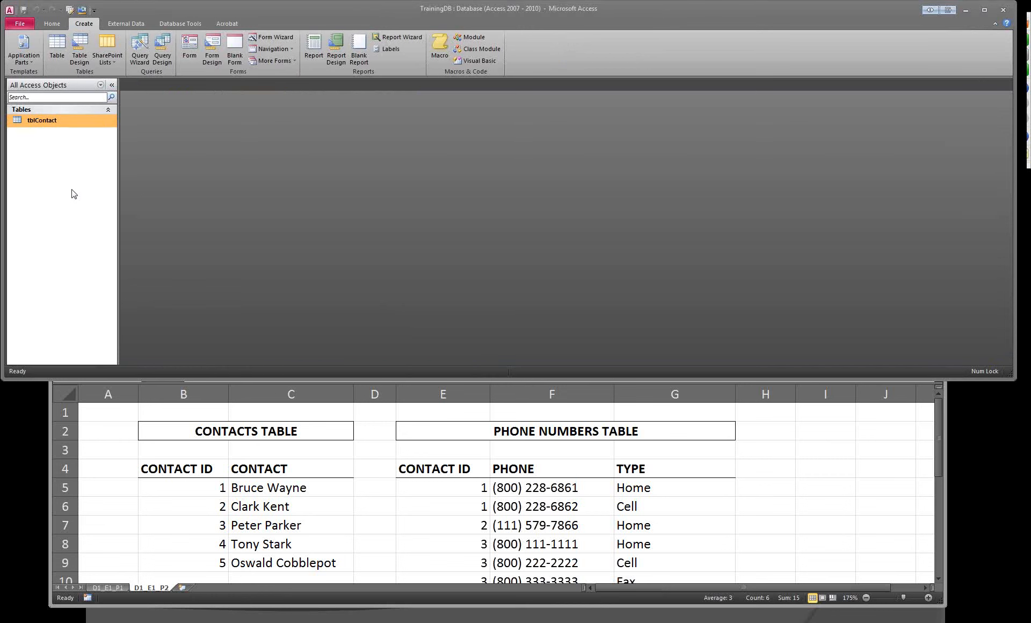
Open tblContact in Datasheet View and close it again, two times in a row
double_click(71, 123)
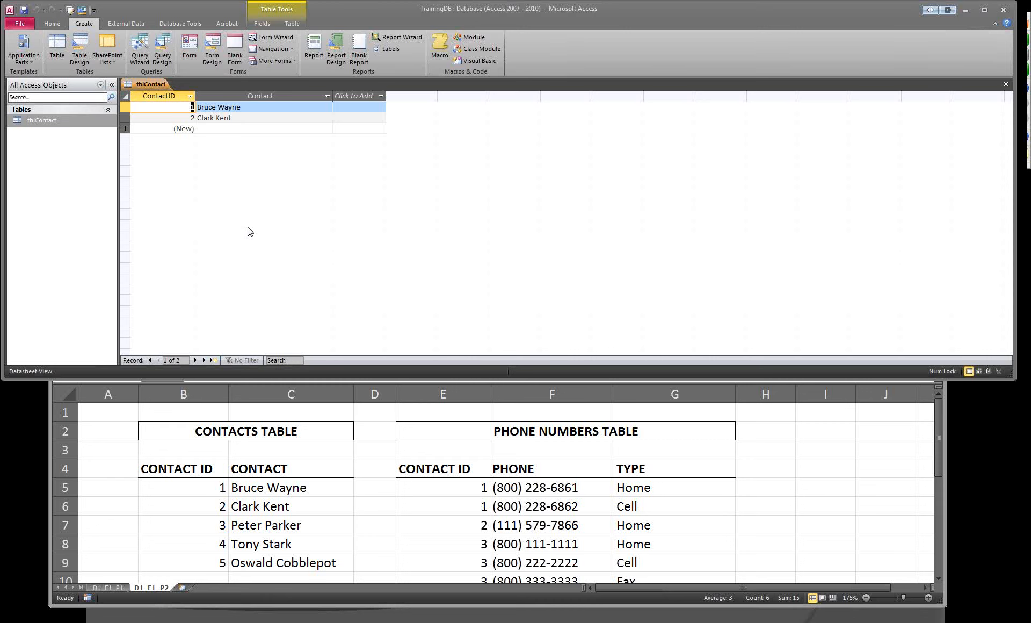
key(ctrl+w)
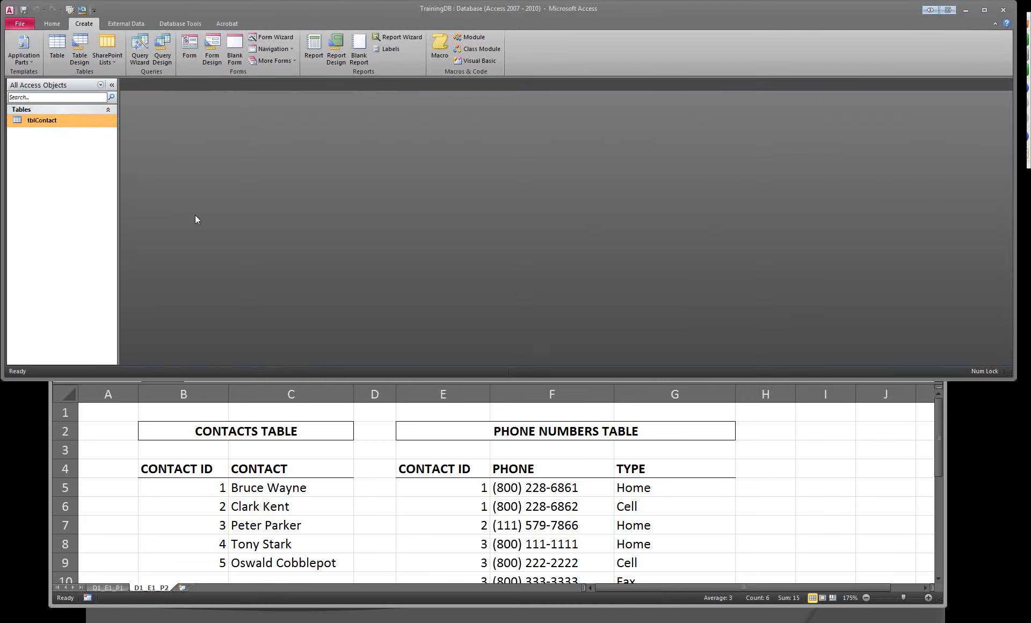
right_click(77, 122)
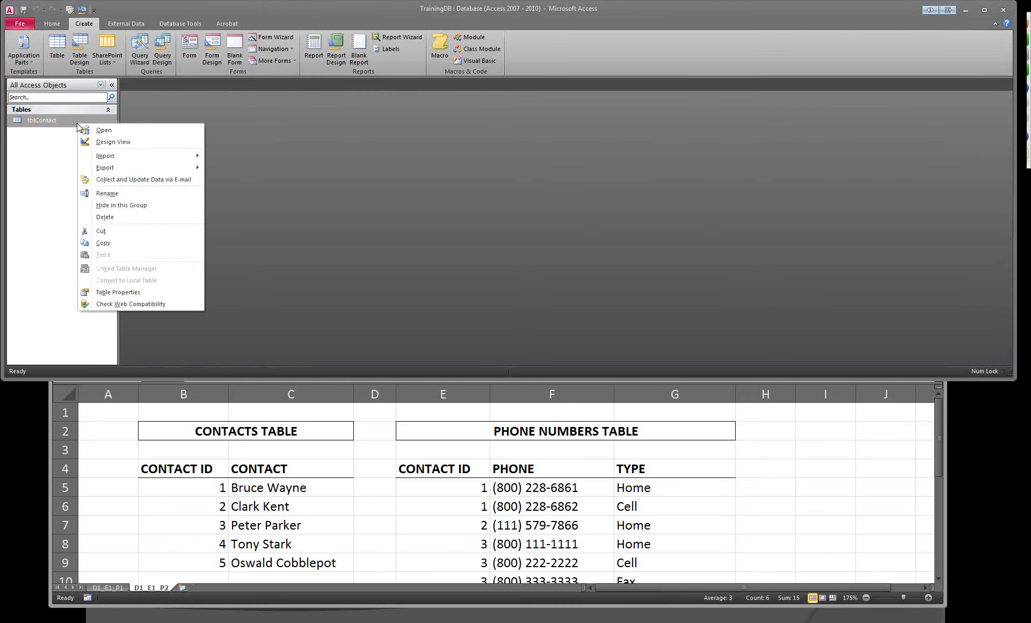
click(144, 131)
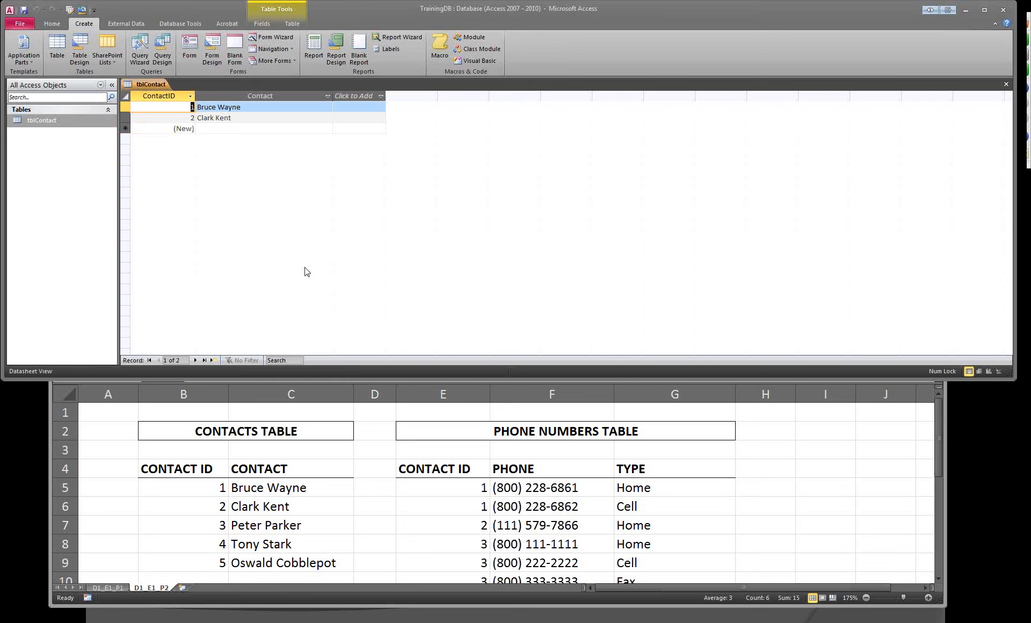
key(ctrl+w)
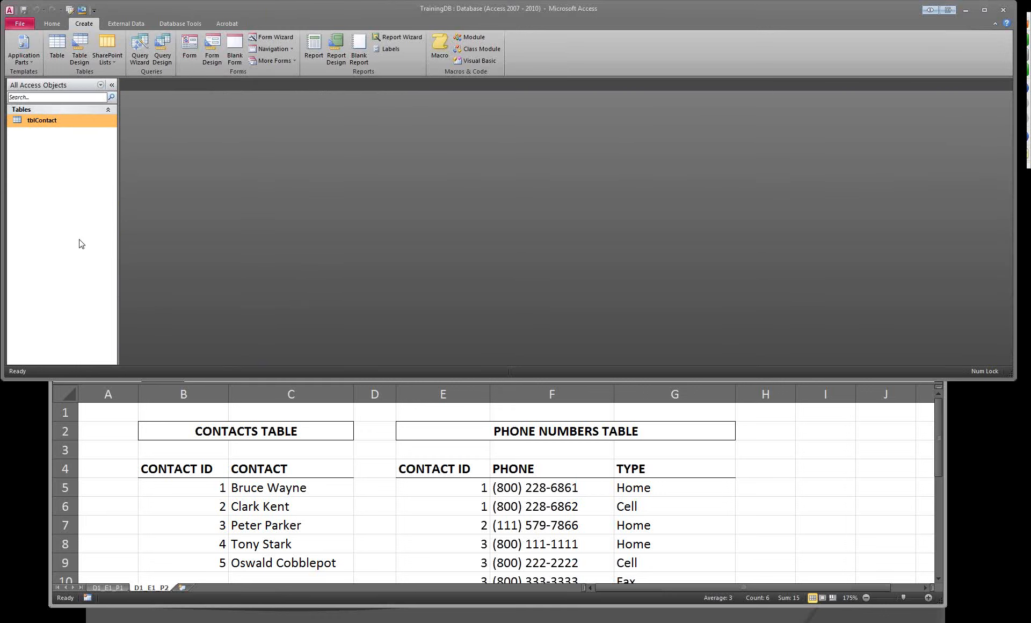
Practise opening and closing tblContact three more times using different methods
key(Return)
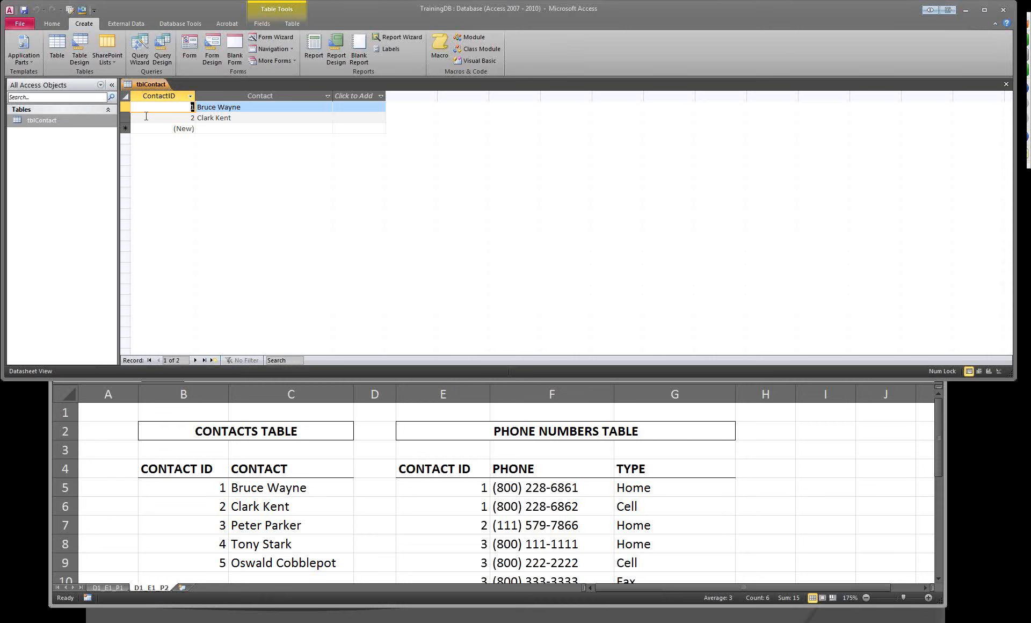
right_click(153, 86)
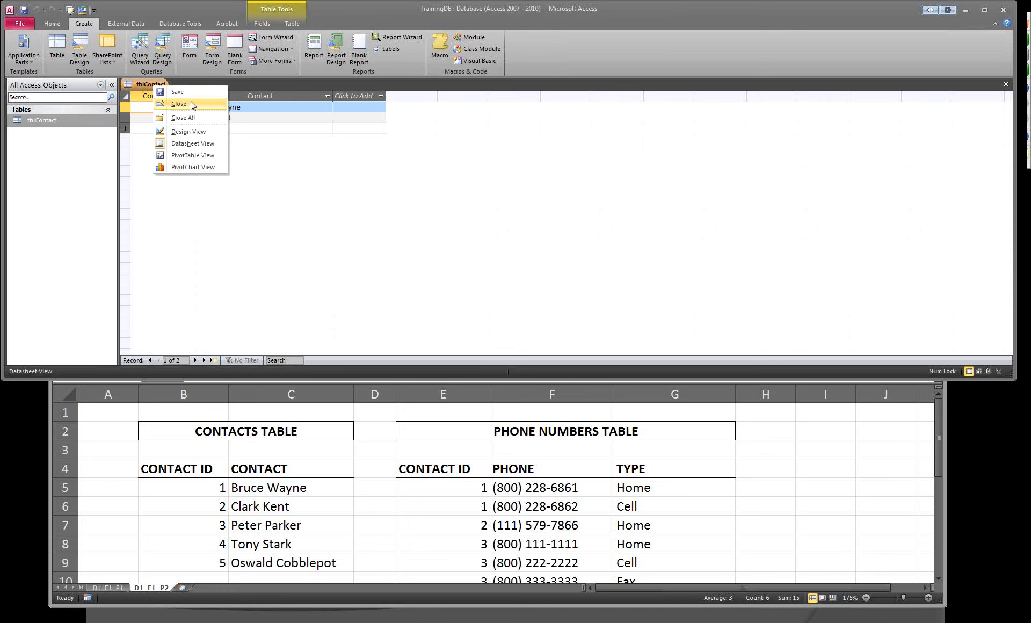
click(213, 106)
double_click(83, 124)
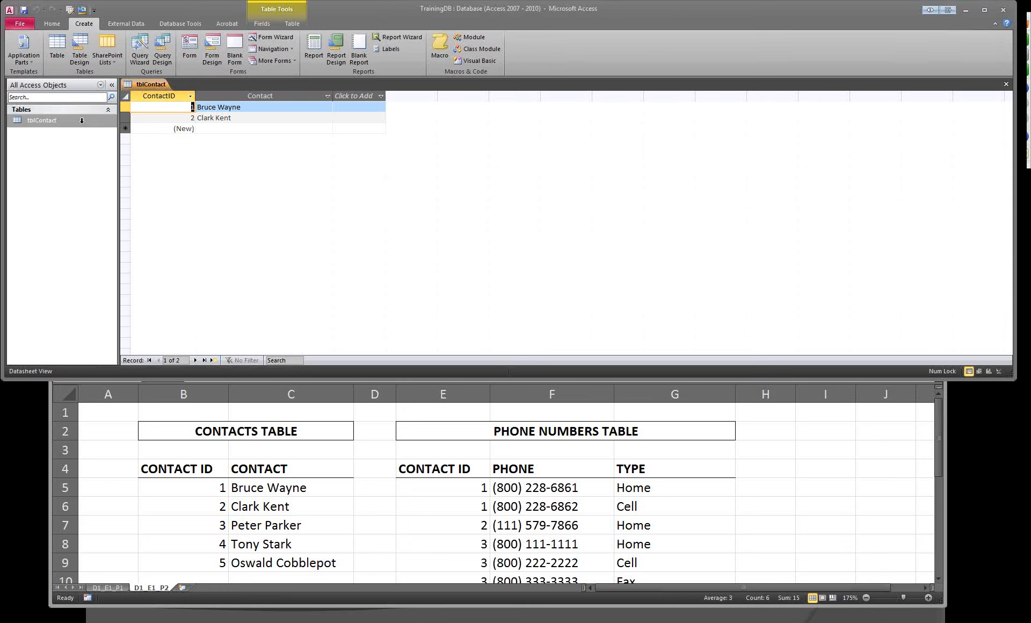
click(1007, 88)
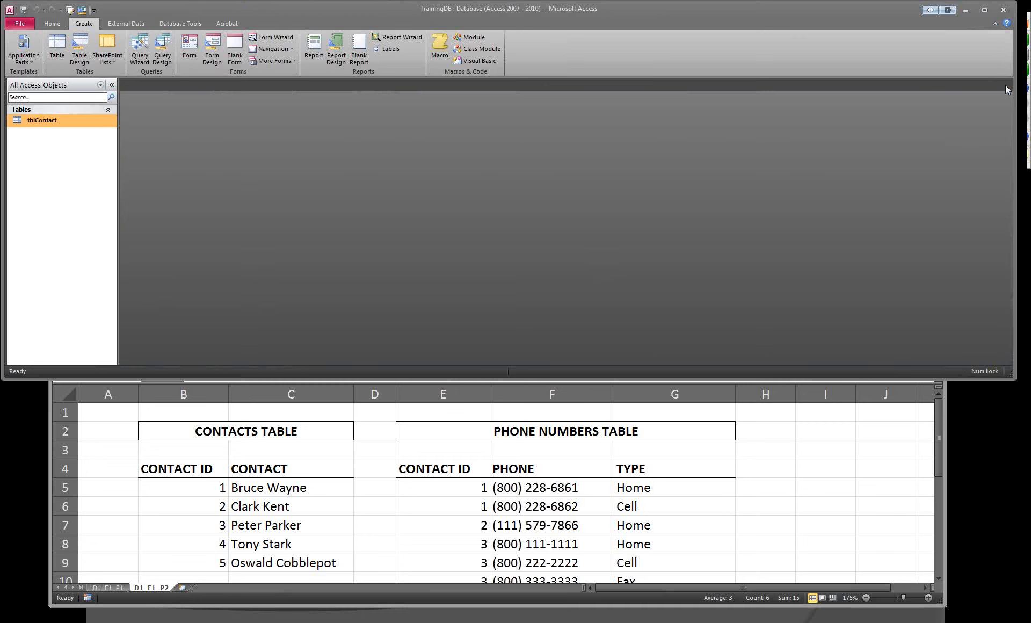
double_click(92, 126)
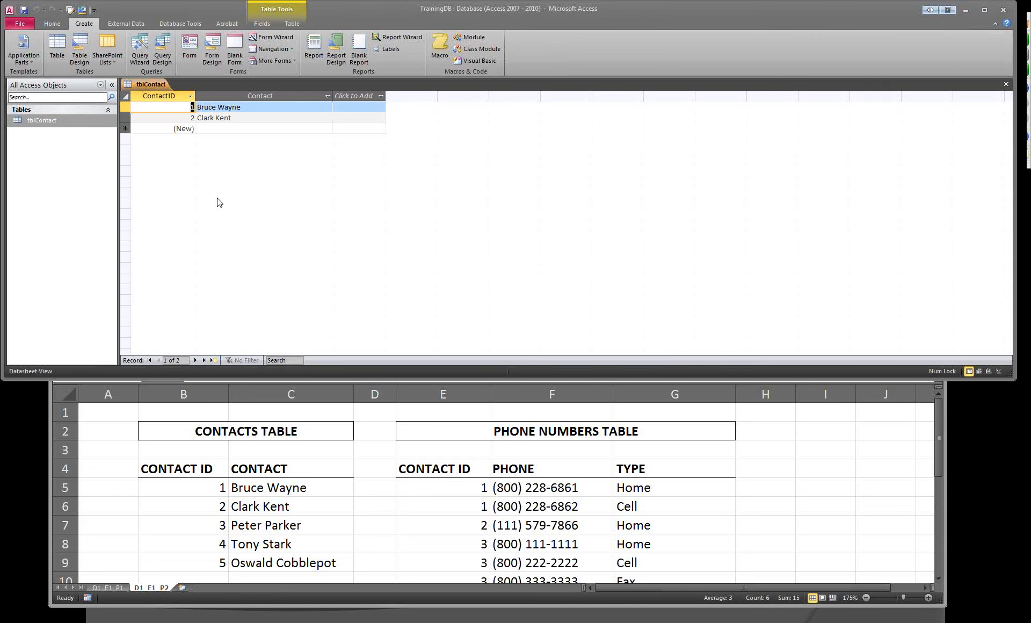
key(ctrl+w)
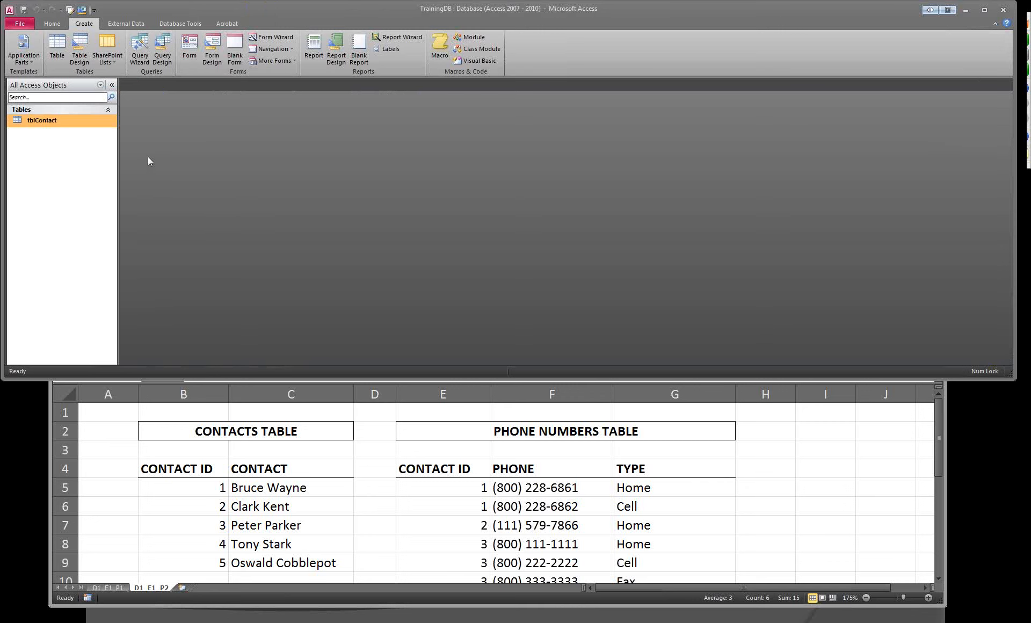
Open tblContact, review the open table's save, close and view options without choosing any, and close and reopen the table
double_click(54, 124)
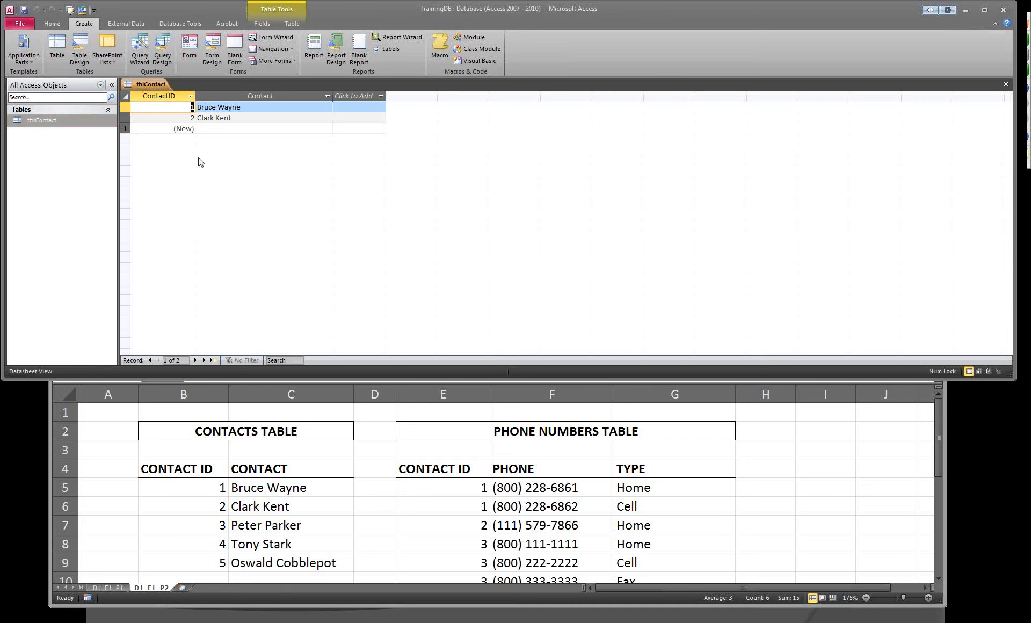
right_click(152, 86)
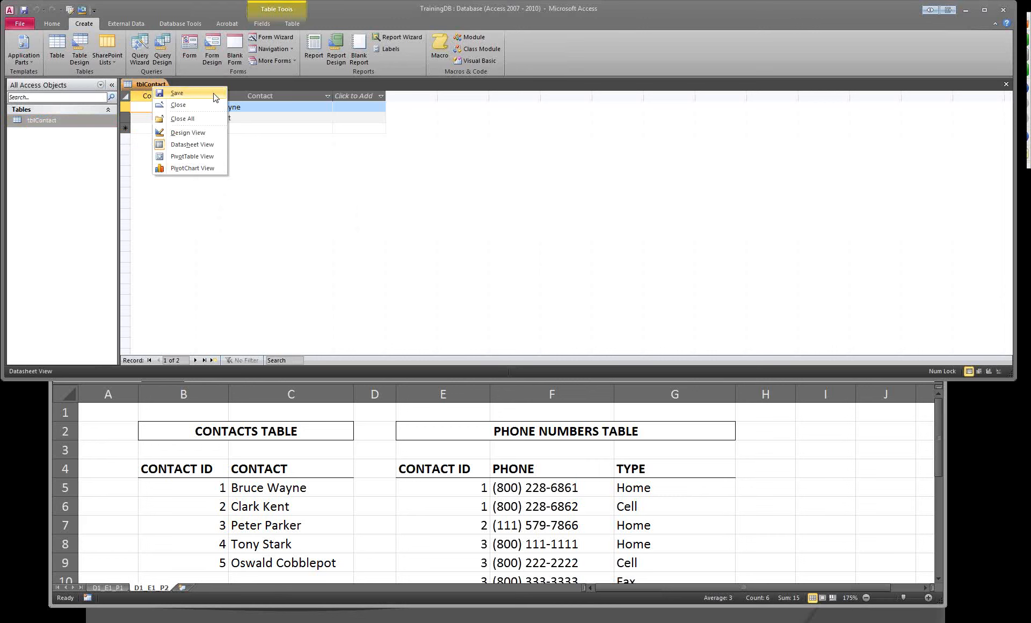
click(287, 139)
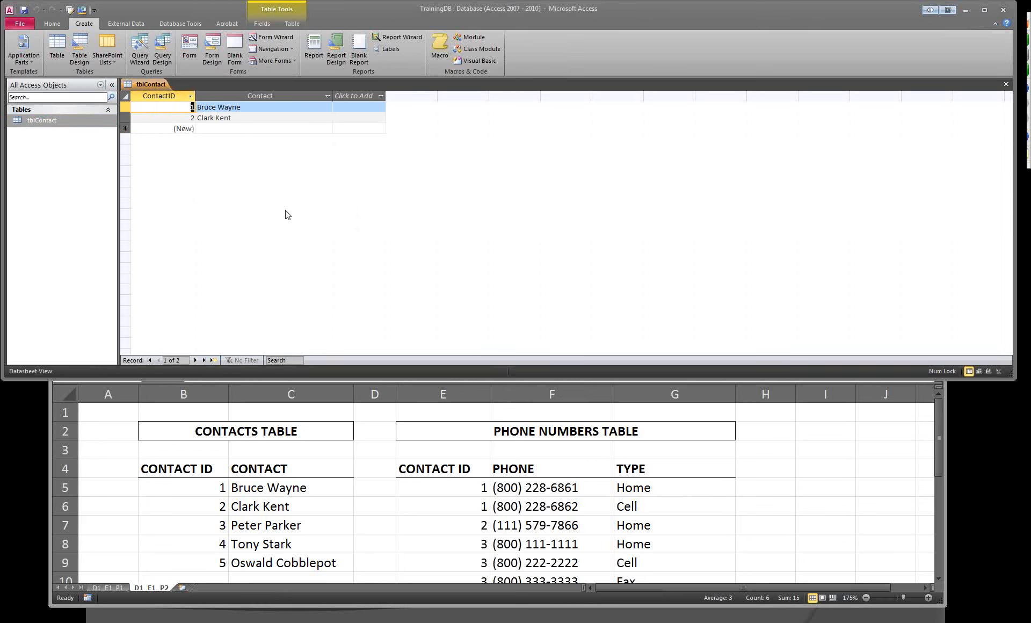
key(ctrl+w)
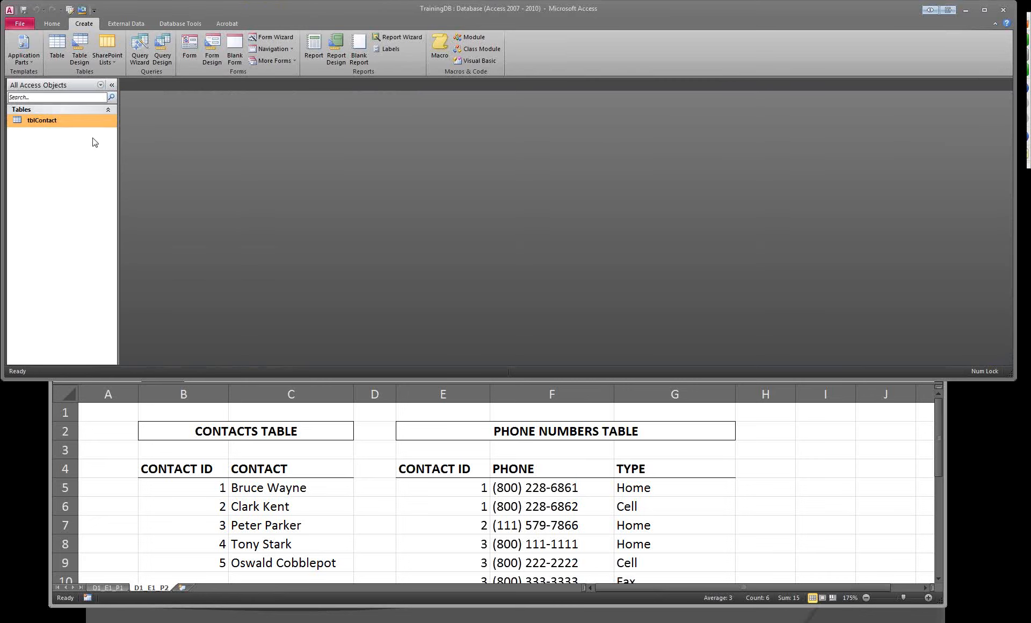
double_click(59, 125)
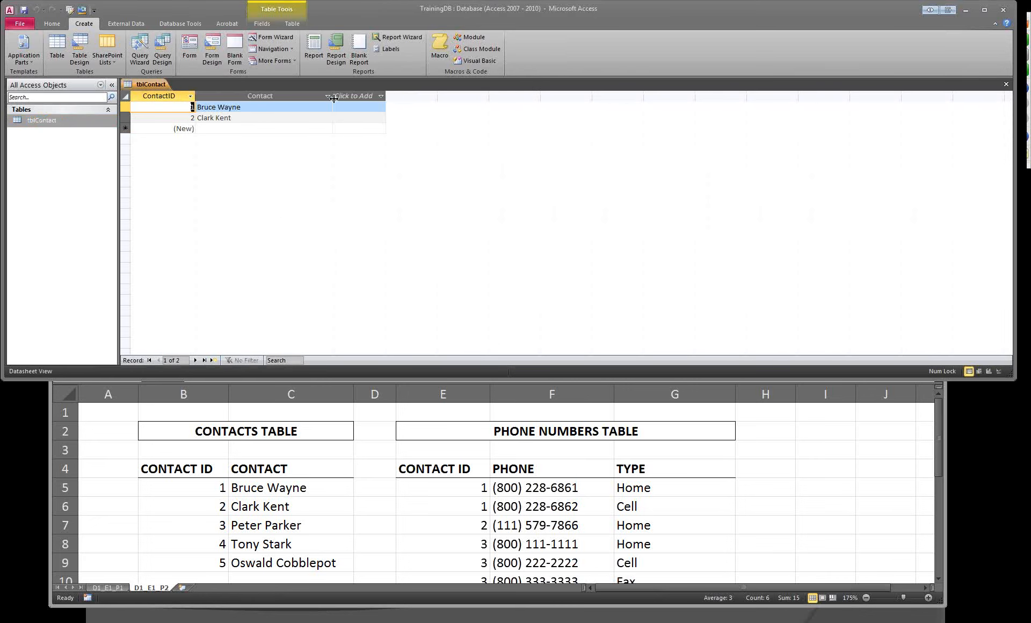
Widen the Contact column of tblContact, and close the table with its layout changes saved
drag(333, 99, 382, 98)
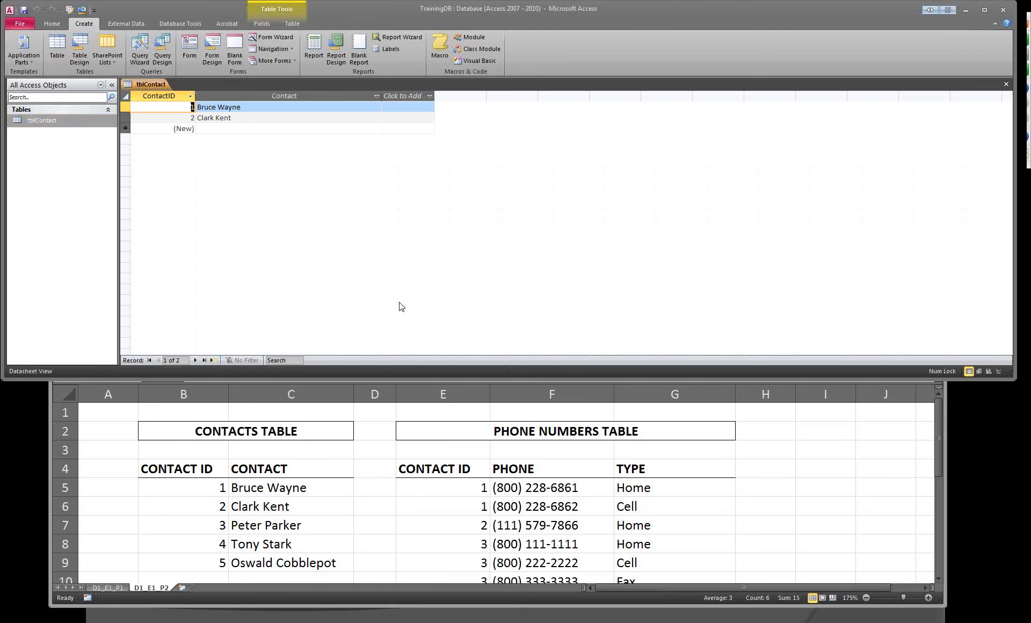
right_click(158, 89)
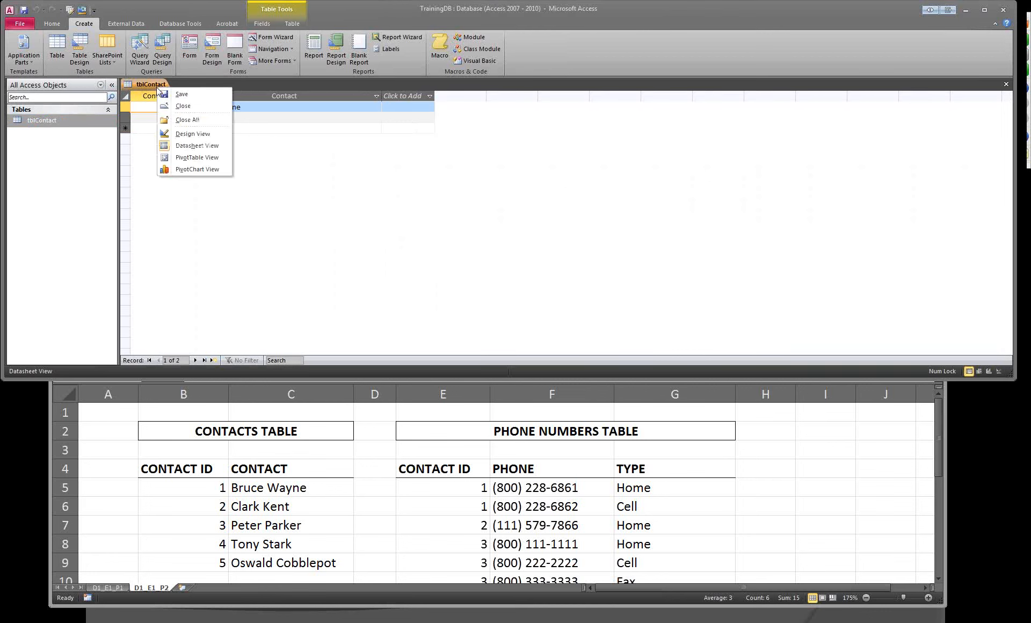
click(179, 107)
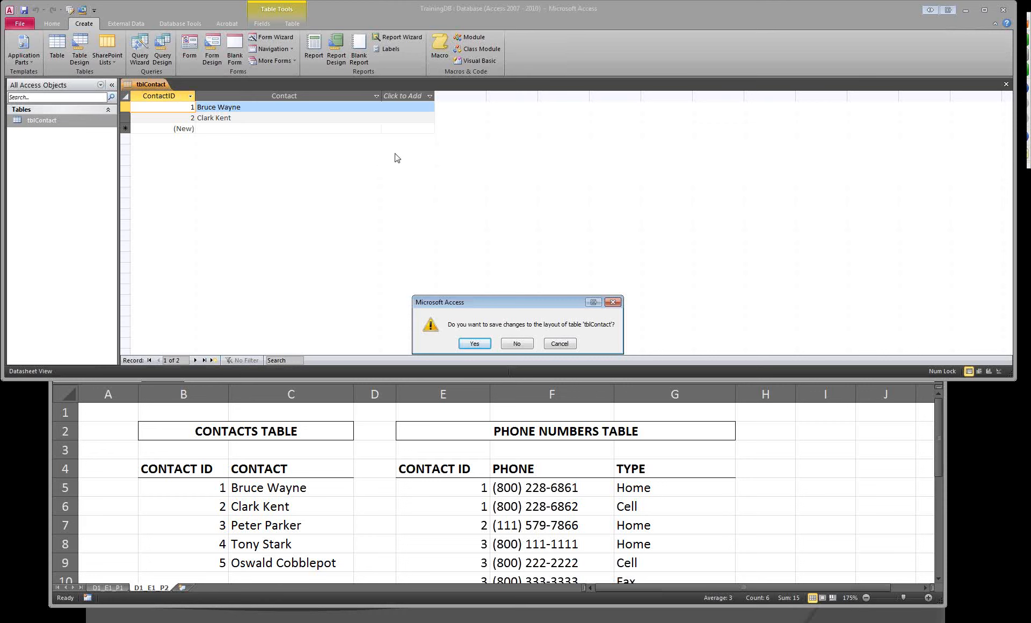
click(475, 344)
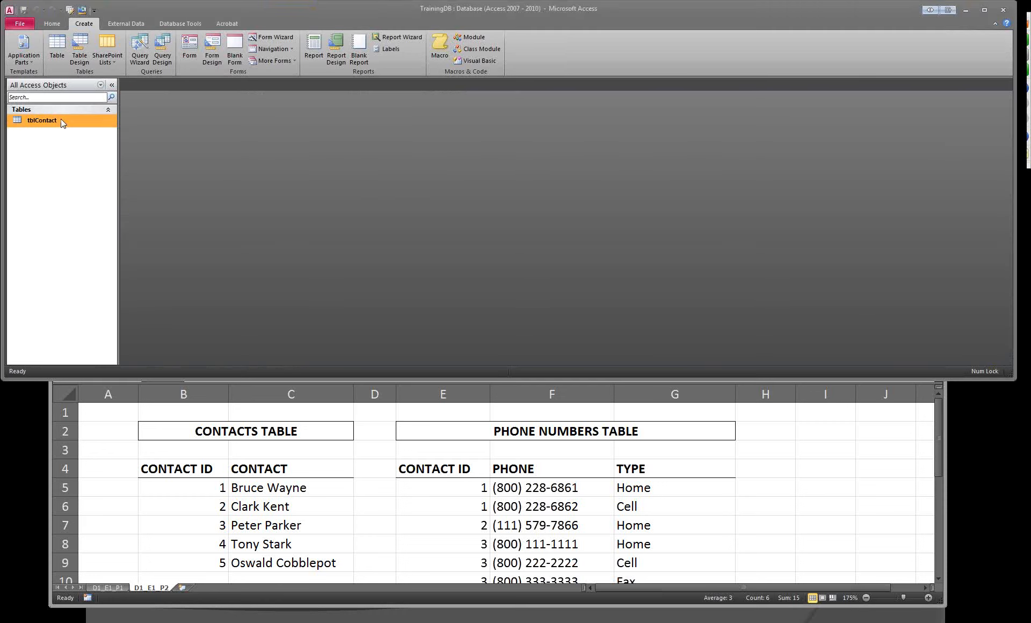
Reopen tblContact and enter the third contact's full name from the Excel list as a new record
double_click(42, 121)
click(357, 97)
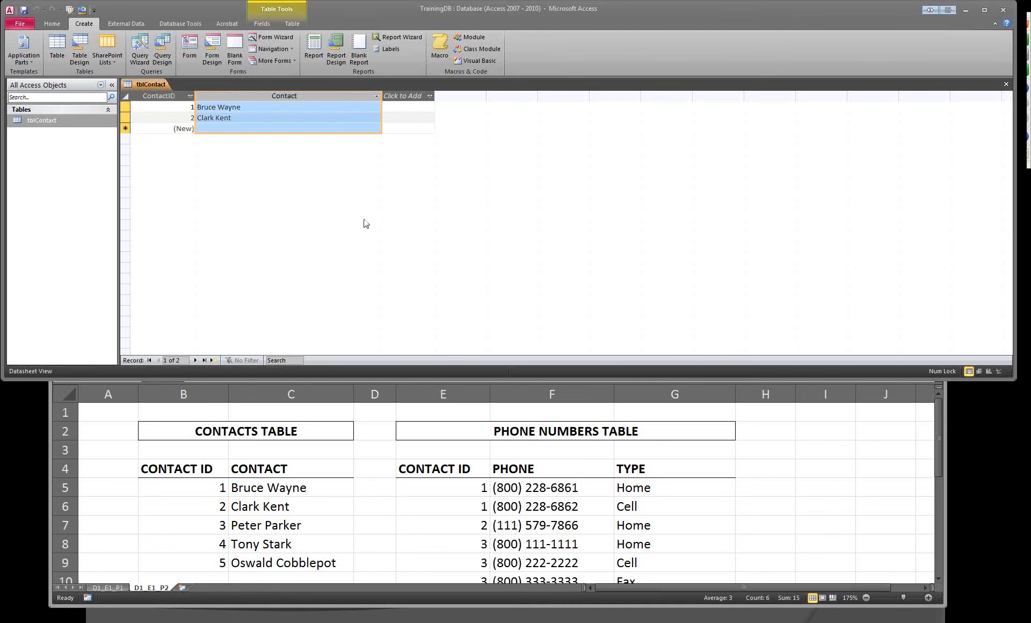
click(365, 107)
click(249, 128)
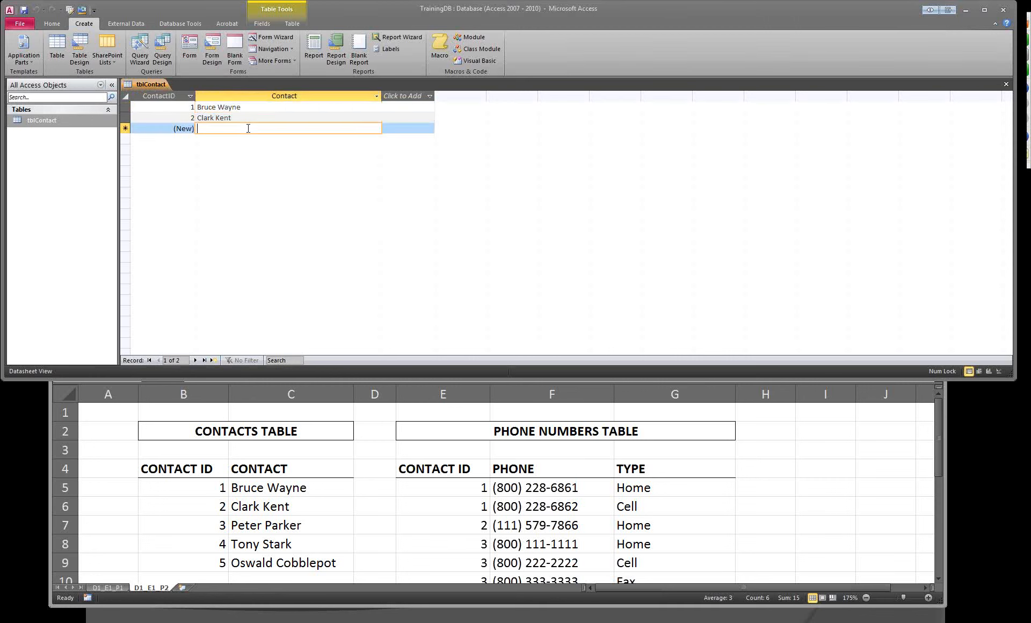
text(Peter)
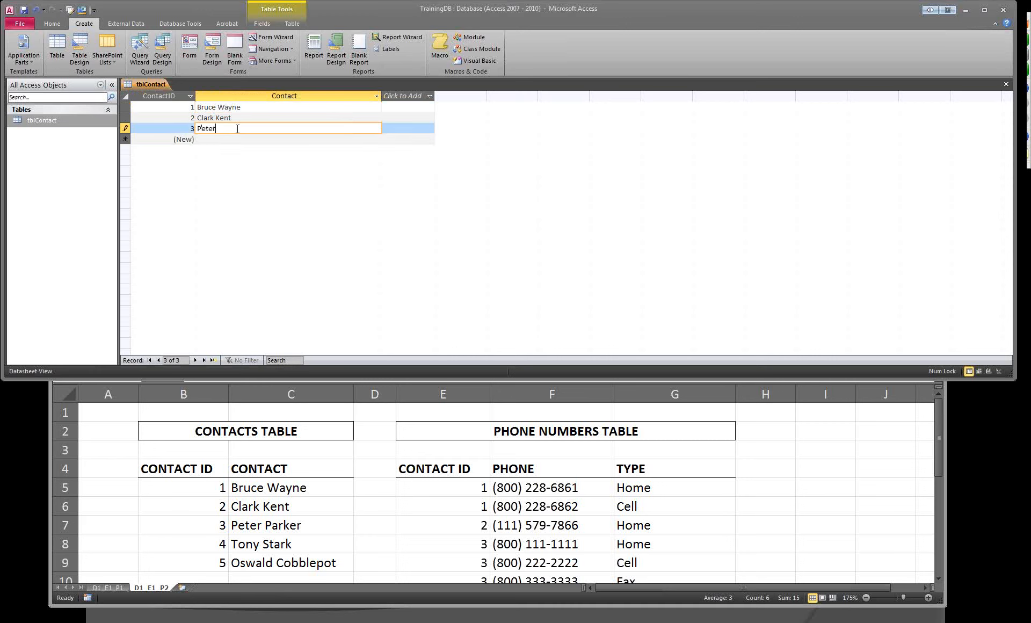
text( Parker)
Narrow the Contact column of tblContact, and close the table without saving the layout change
drag(382, 95, 272, 92)
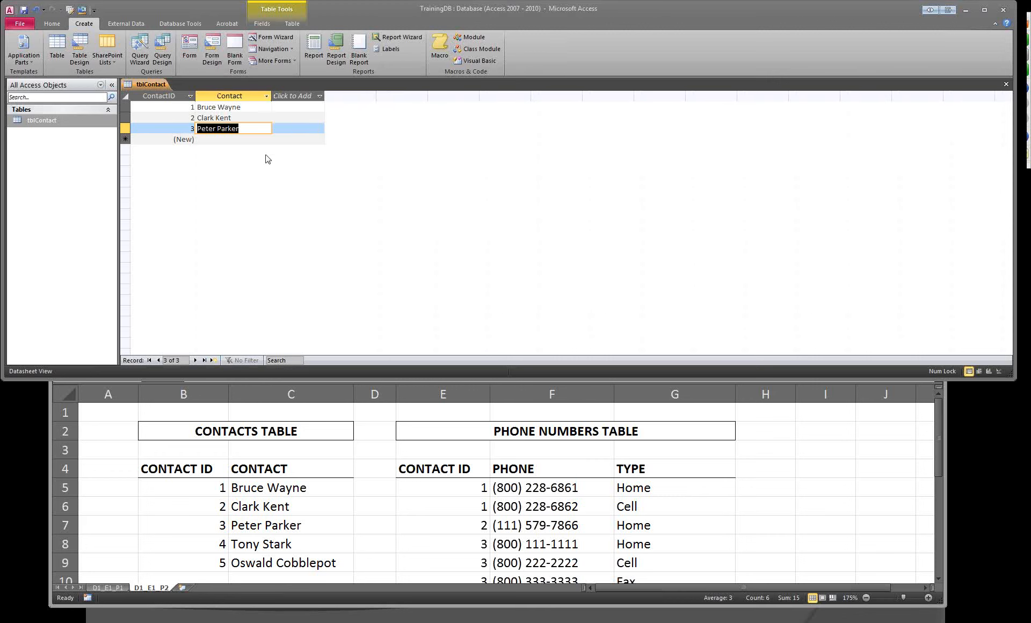
right_click(150, 89)
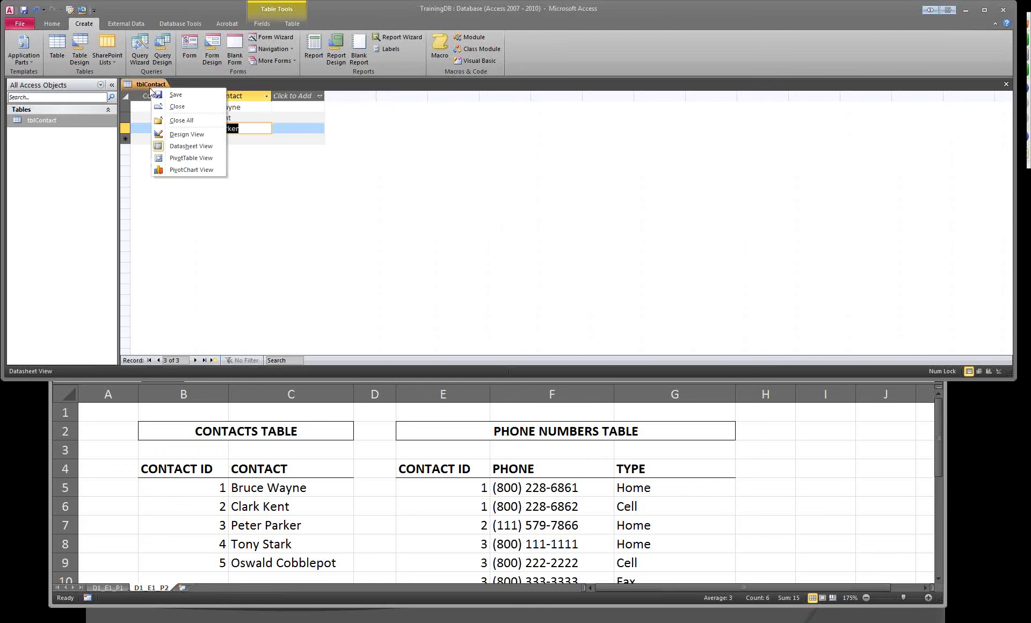
click(162, 106)
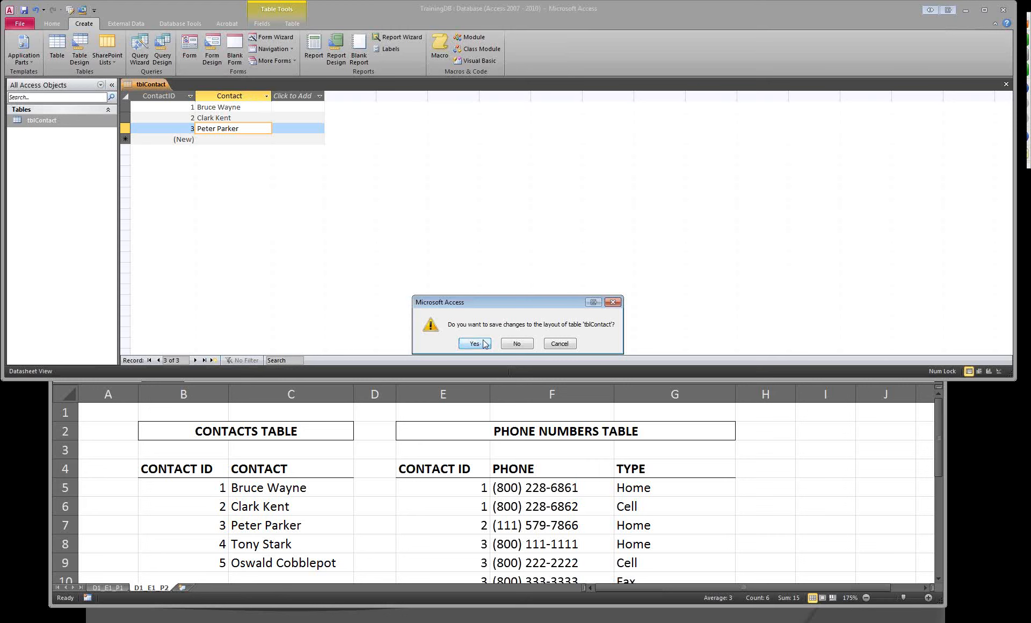
click(517, 344)
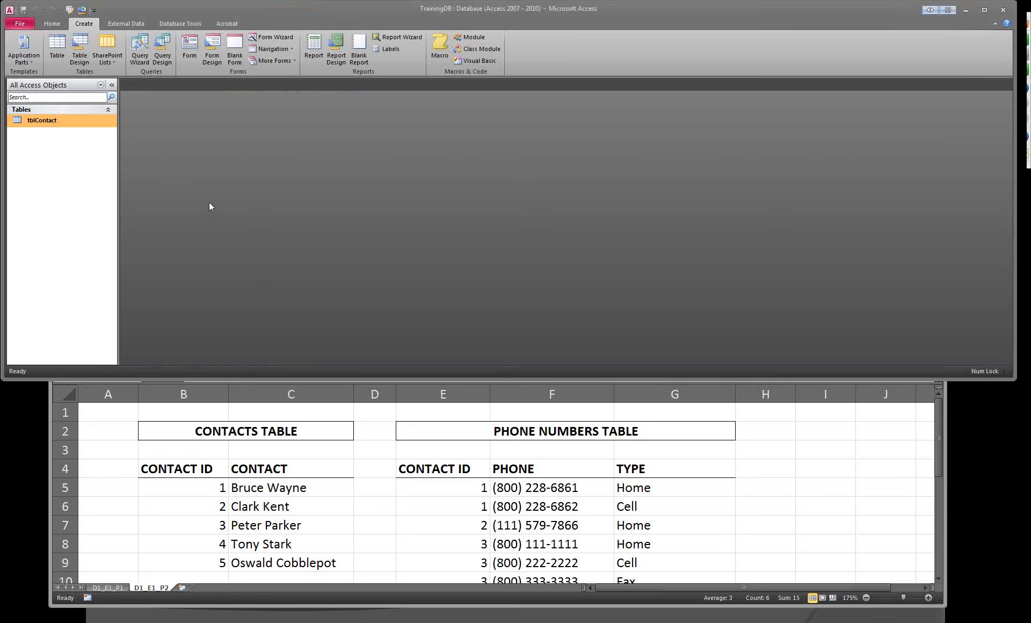
Reopen tblContact and check the third record and the width of the Contact column
double_click(64, 120)
click(127, 126)
click(348, 97)
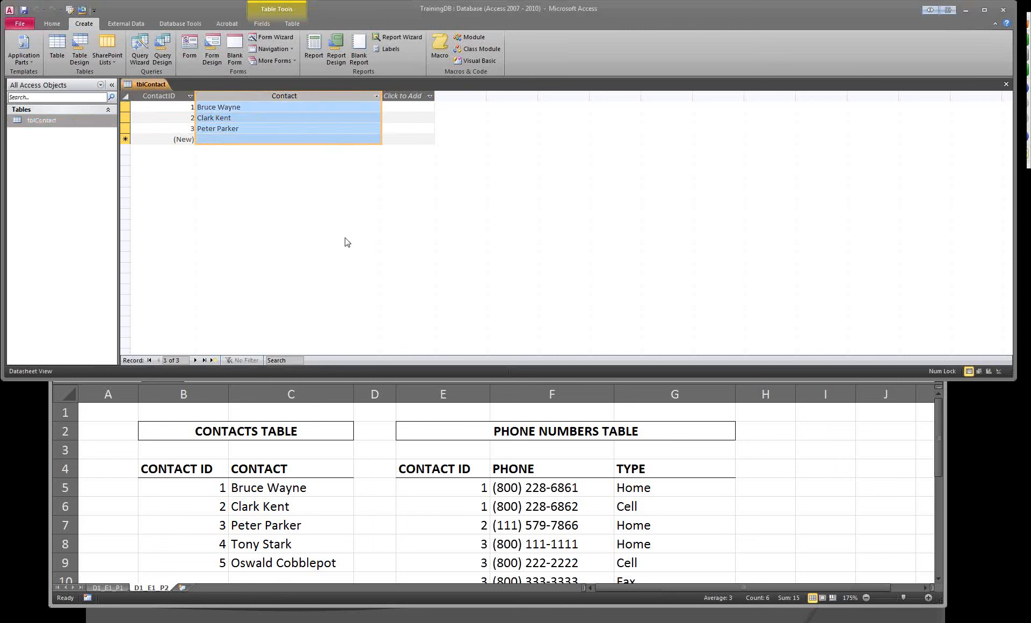
right_click(137, 85)
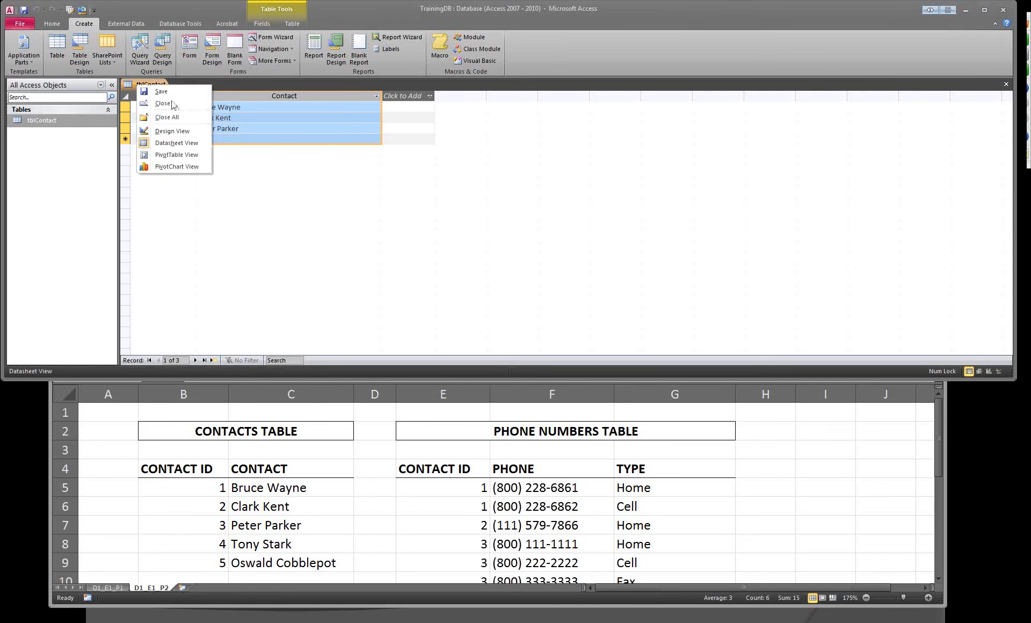
click(284, 112)
click(284, 112)
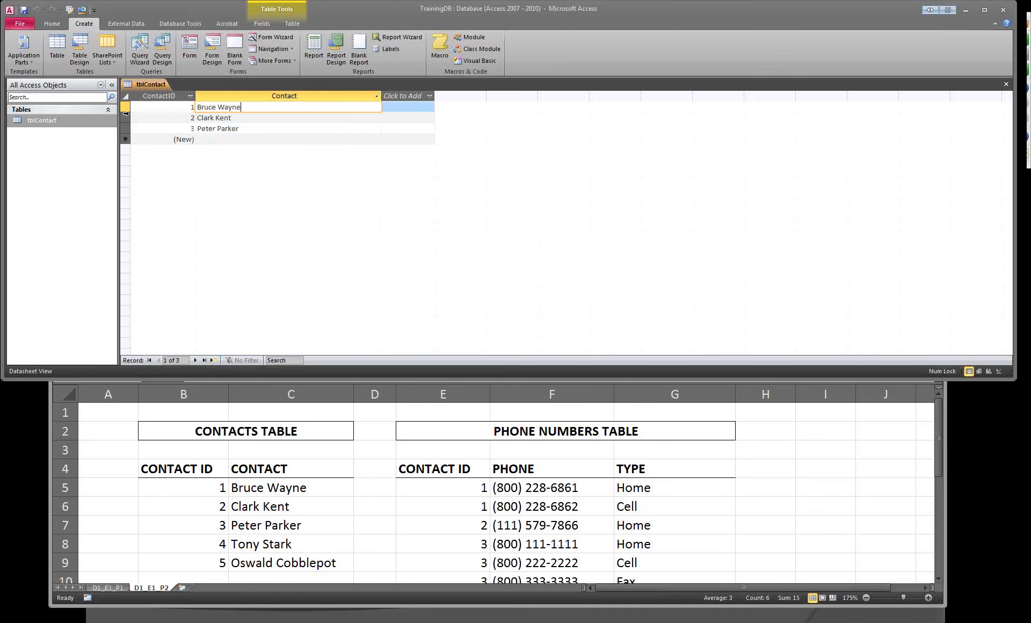
Increase the row height of tblContact, and close the table without saving the layout change
drag(125, 114, 125, 122)
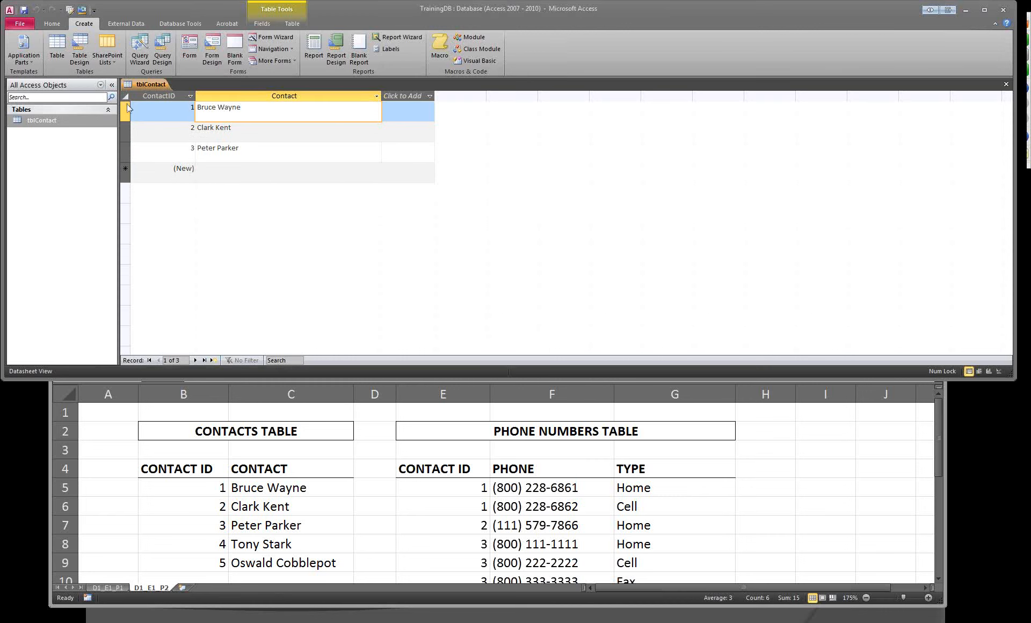
right_click(143, 85)
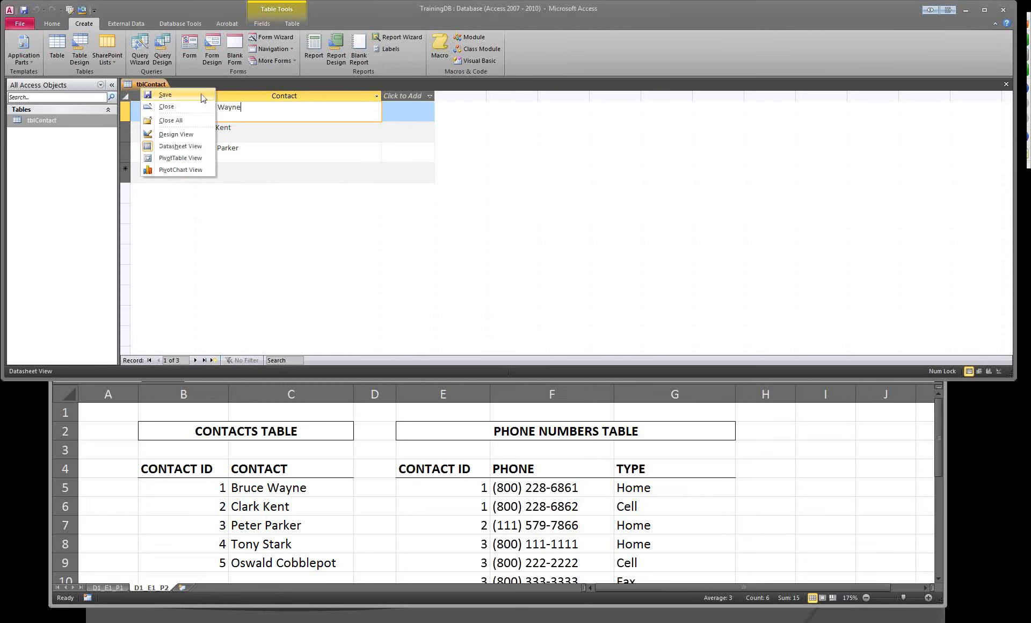
click(278, 150)
click(265, 147)
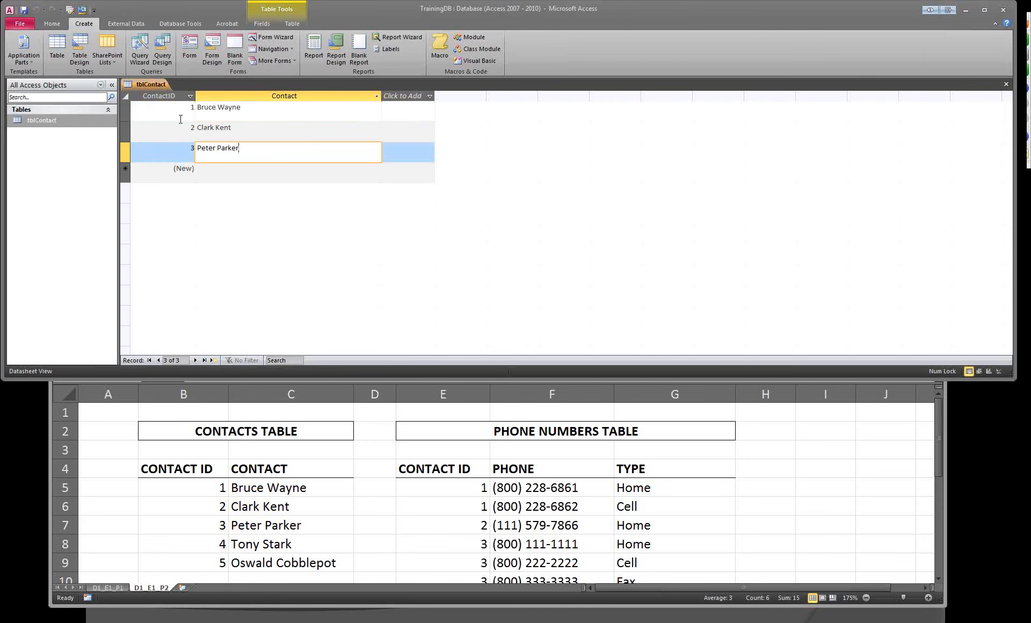
key(ctrl+w)
click(510, 342)
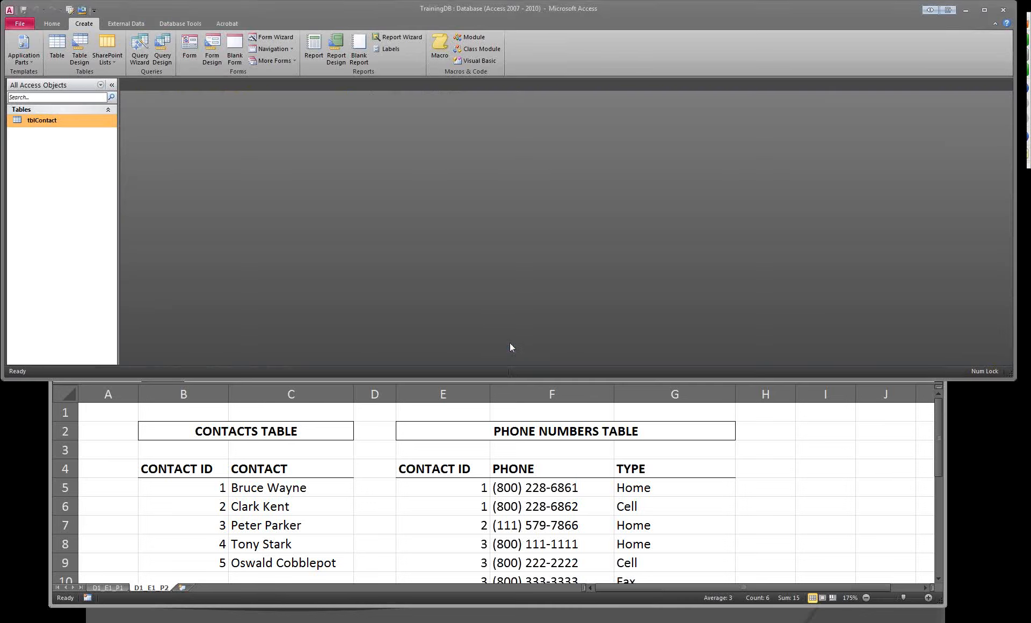
Reopen tblContact, check the row height while moving through the contact records, and save the table
double_click(52, 118)
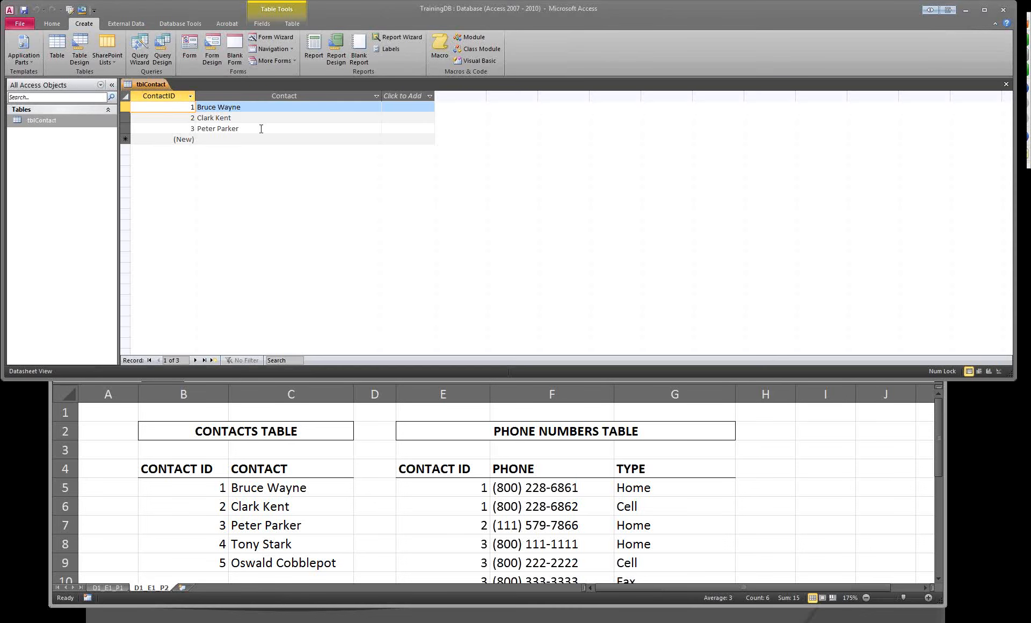
click(260, 129)
click(256, 139)
key(Up)
key(Up)
key(Up)
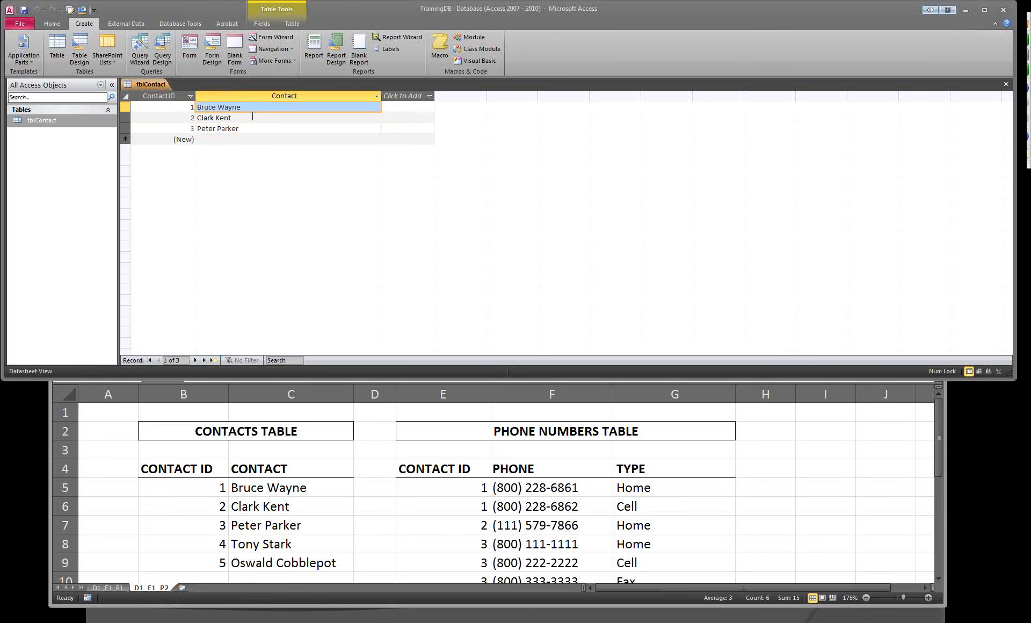
right_click(137, 87)
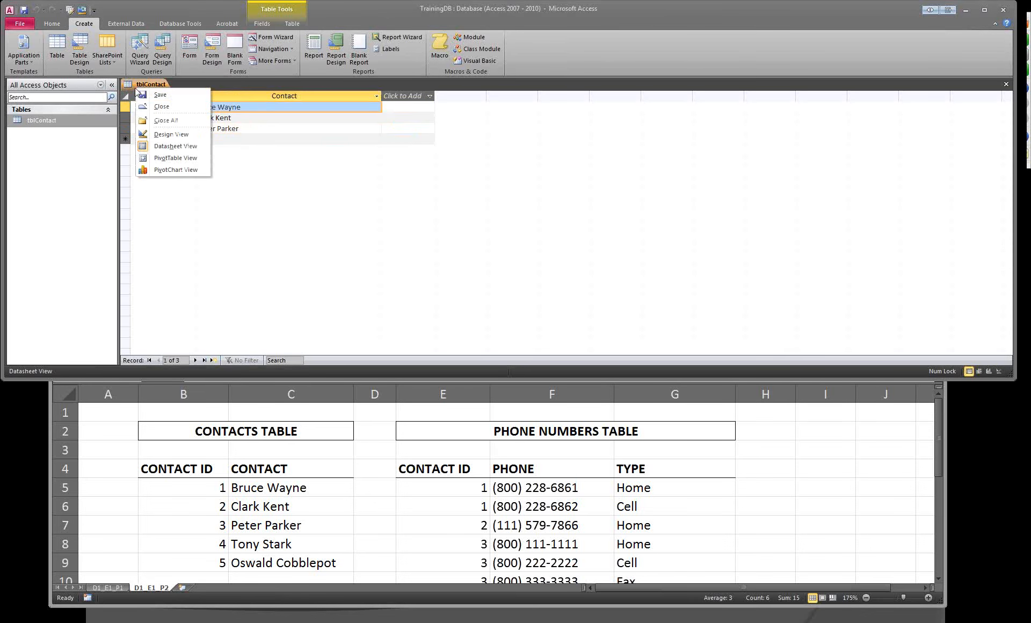
click(188, 98)
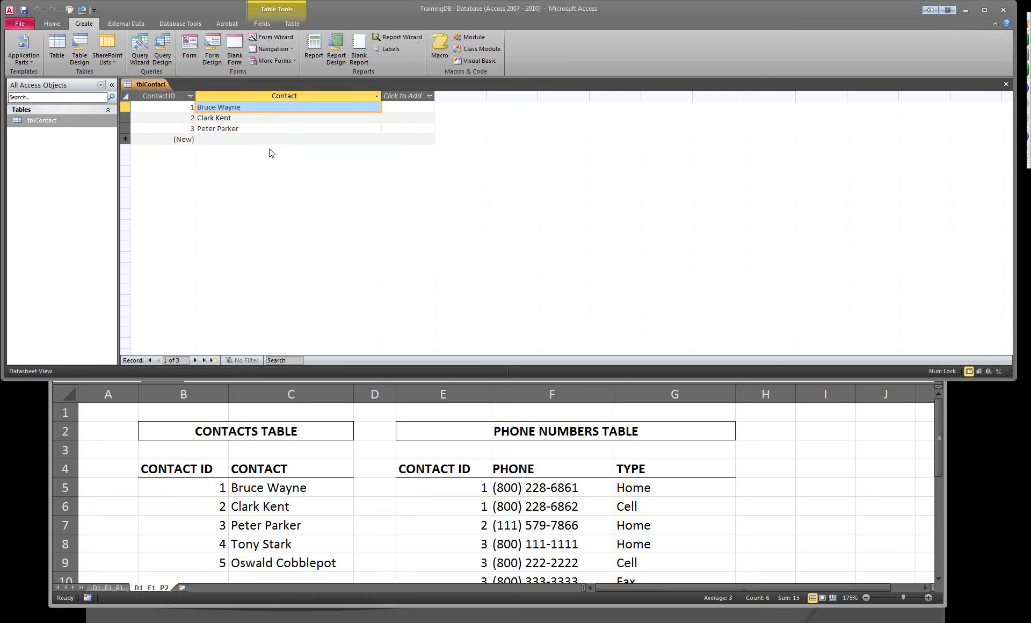
Try to delete the ContactID value of the third record in tblContact
key(Down)
key(Down)
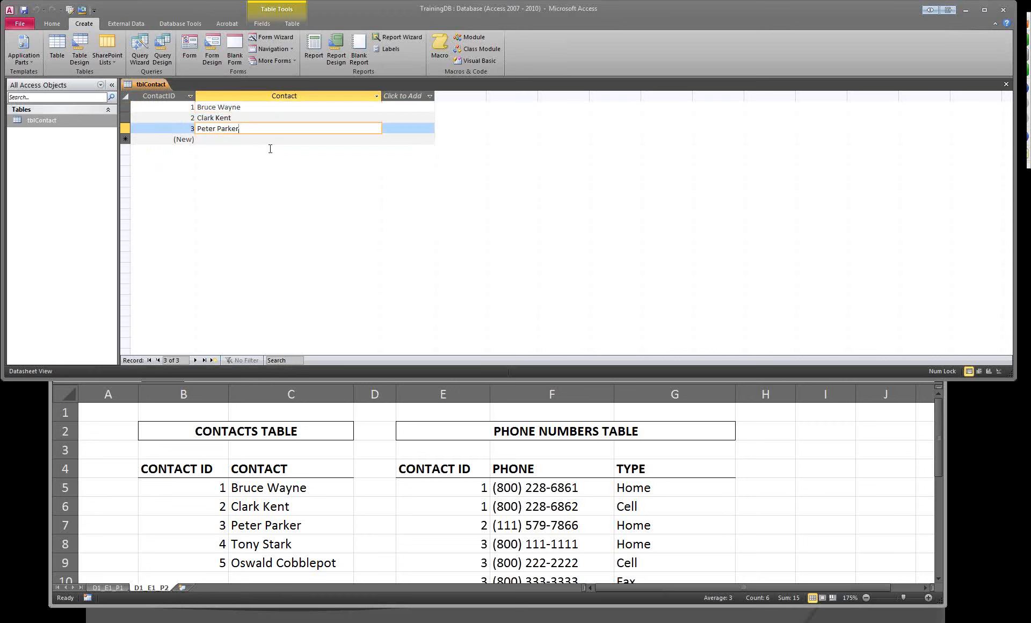
click(178, 107)
key(Down)
key(Down)
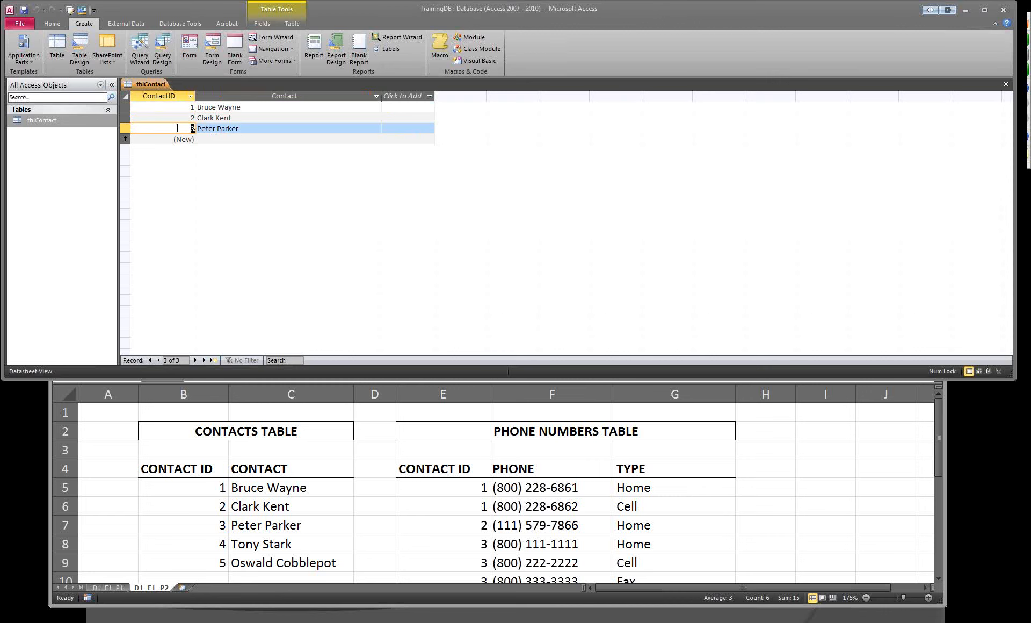
key(Delete)
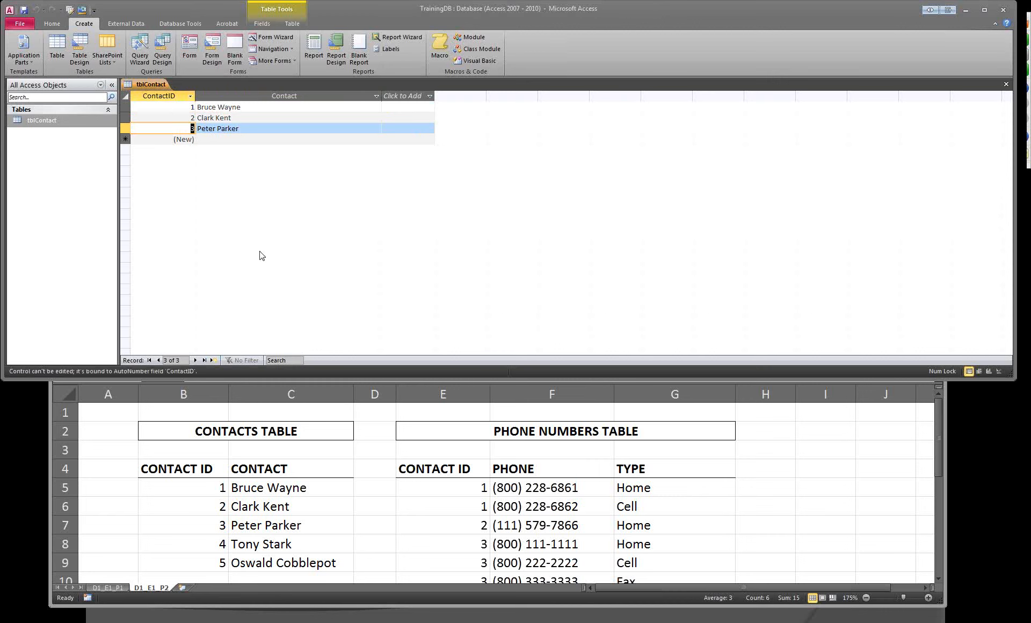
Delete the entire third record from tblContact and confirm the deletion
click(228, 142)
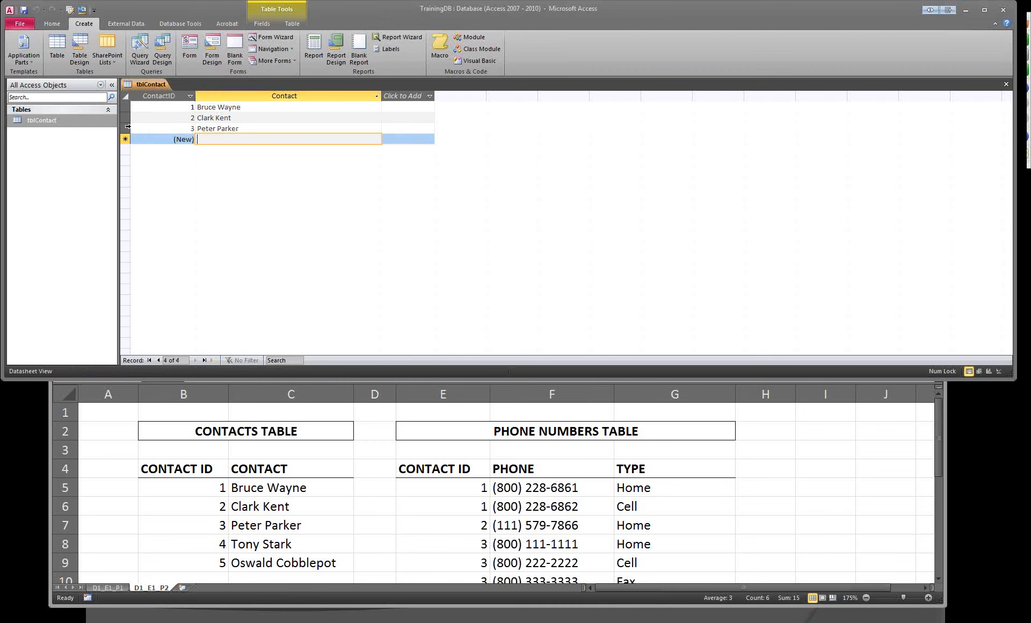
click(131, 130)
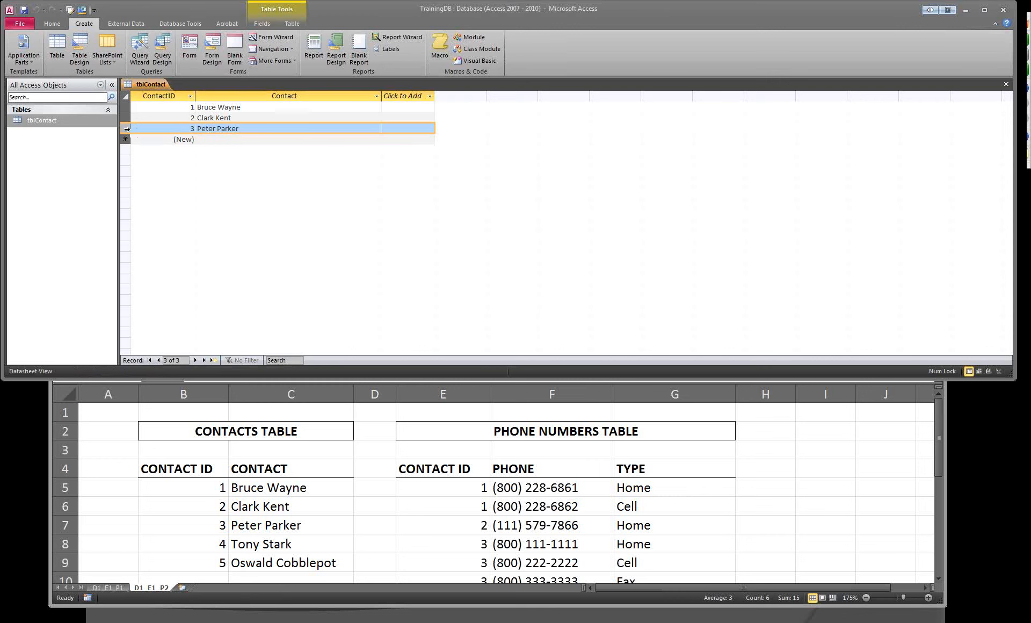
right_click(124, 129)
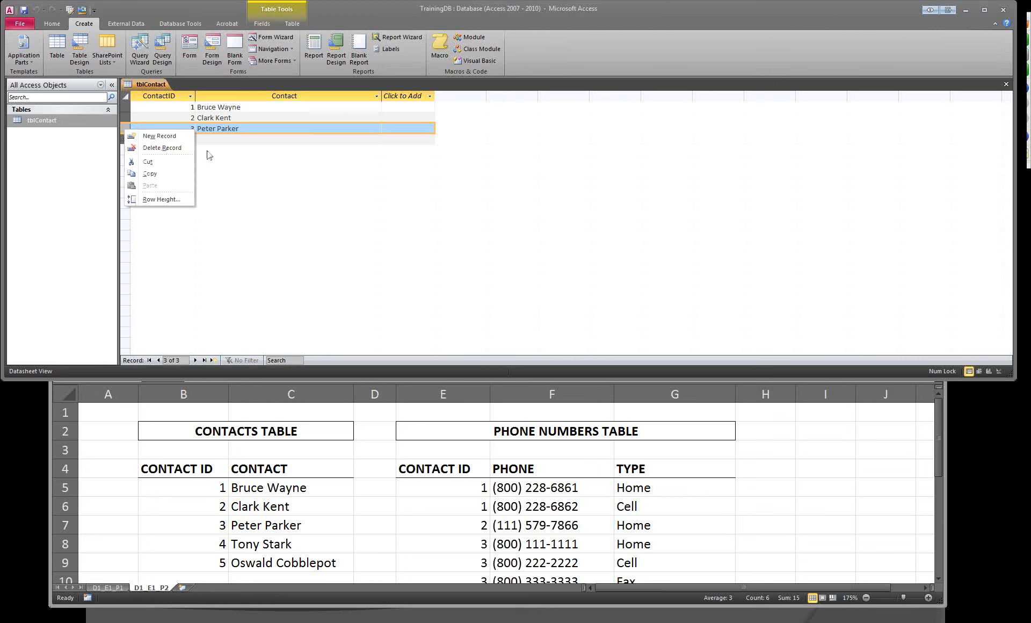
click(149, 84)
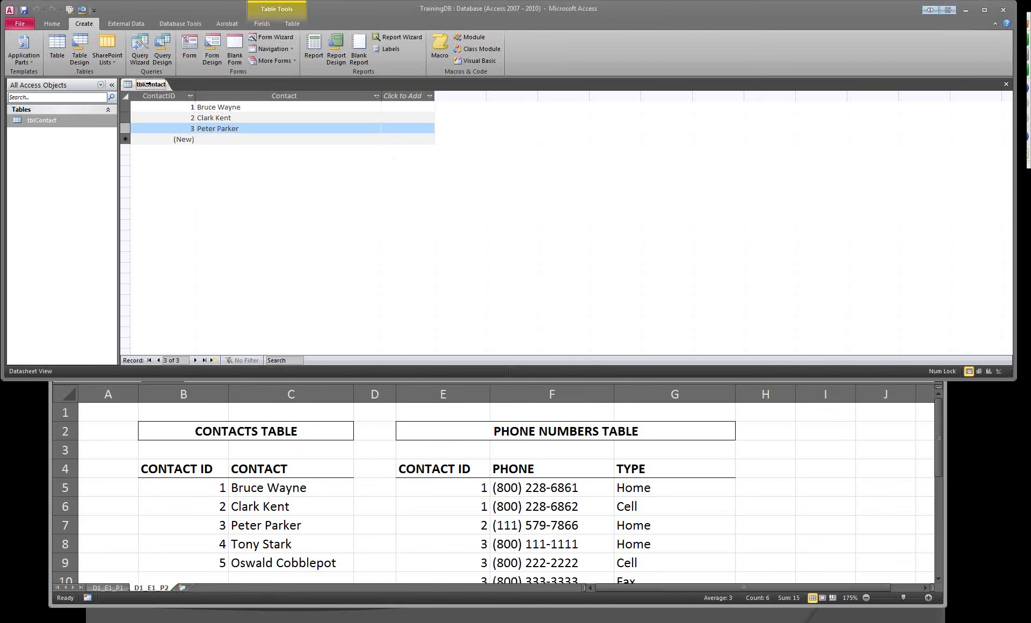
click(124, 128)
key(Delete)
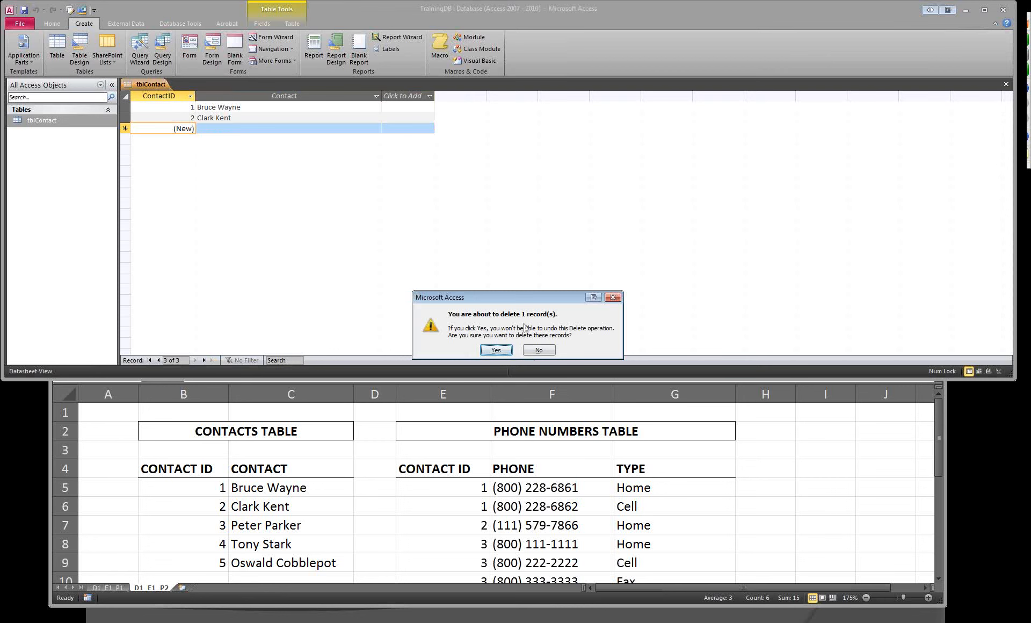
click(497, 351)
Re-enter the deleted contact's full name as a new record, and select the last two records in tblContact
click(225, 129)
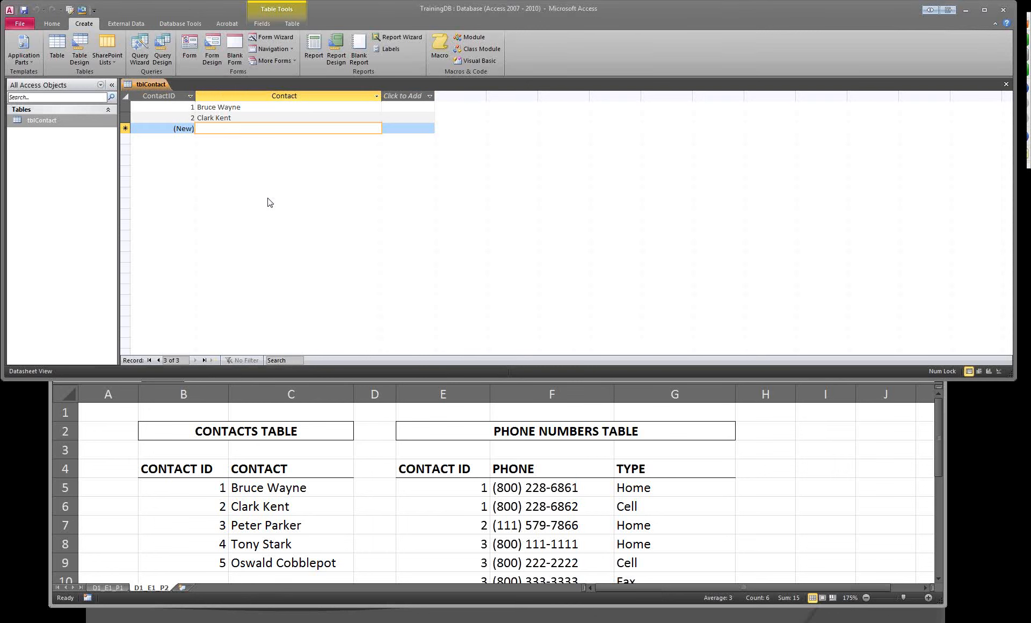
text(Peter)
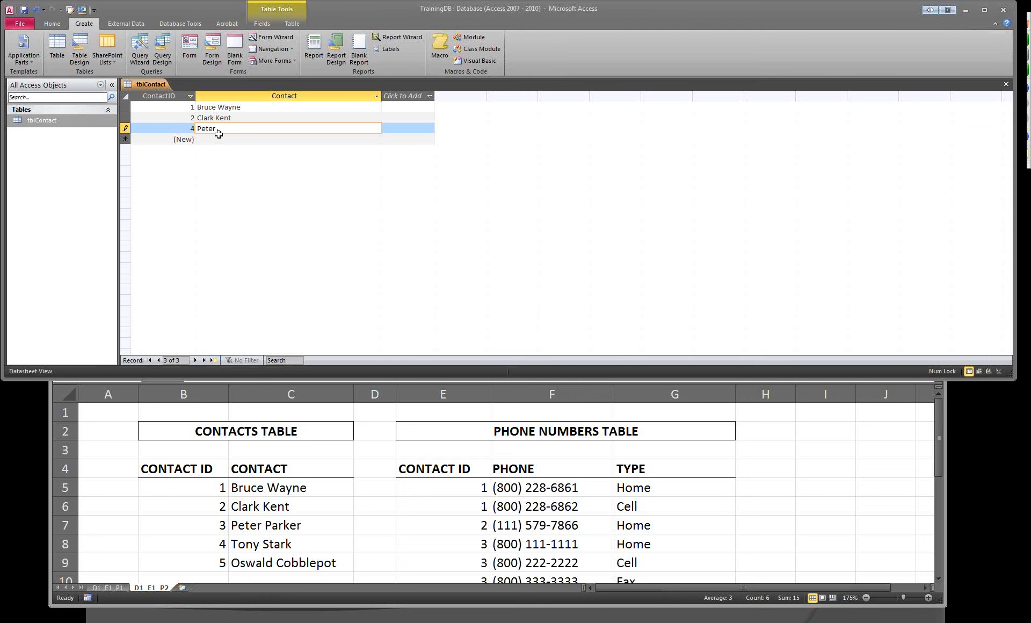
text(Parker)
click(222, 139)
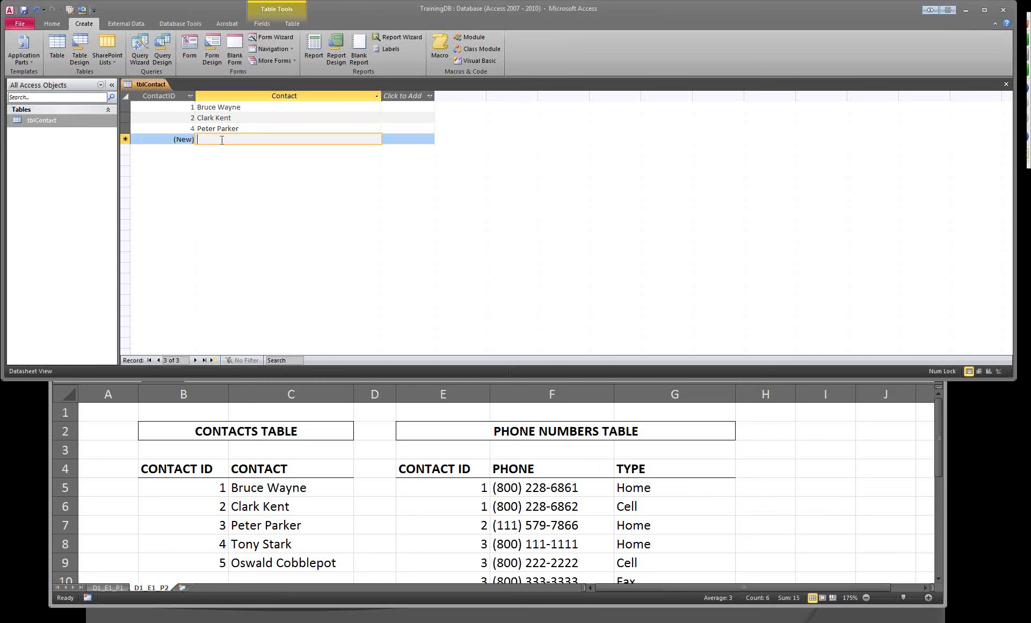
click(246, 128)
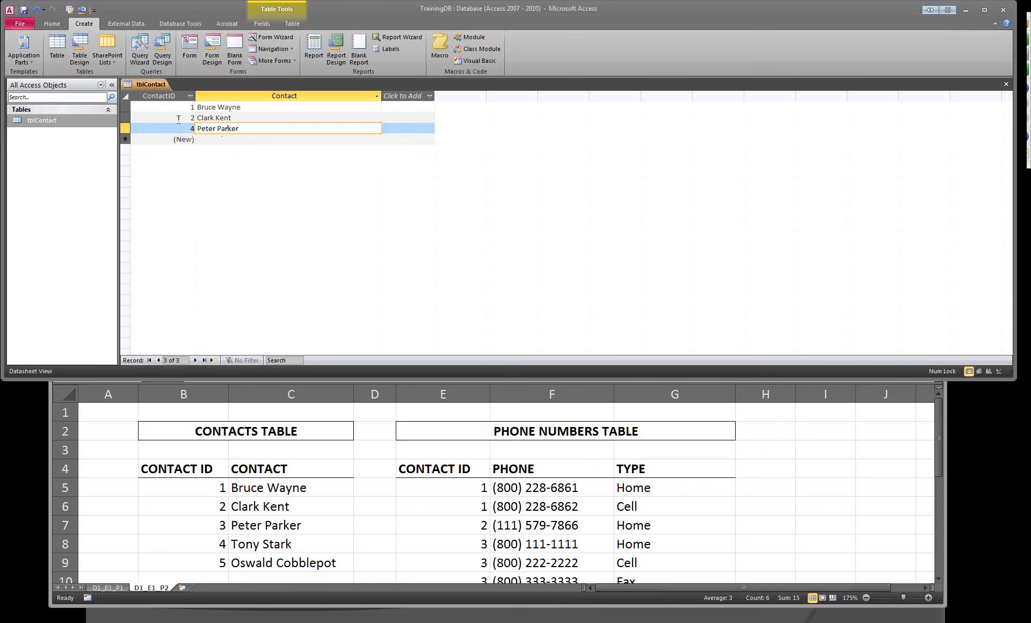
drag(125, 118, 125, 129)
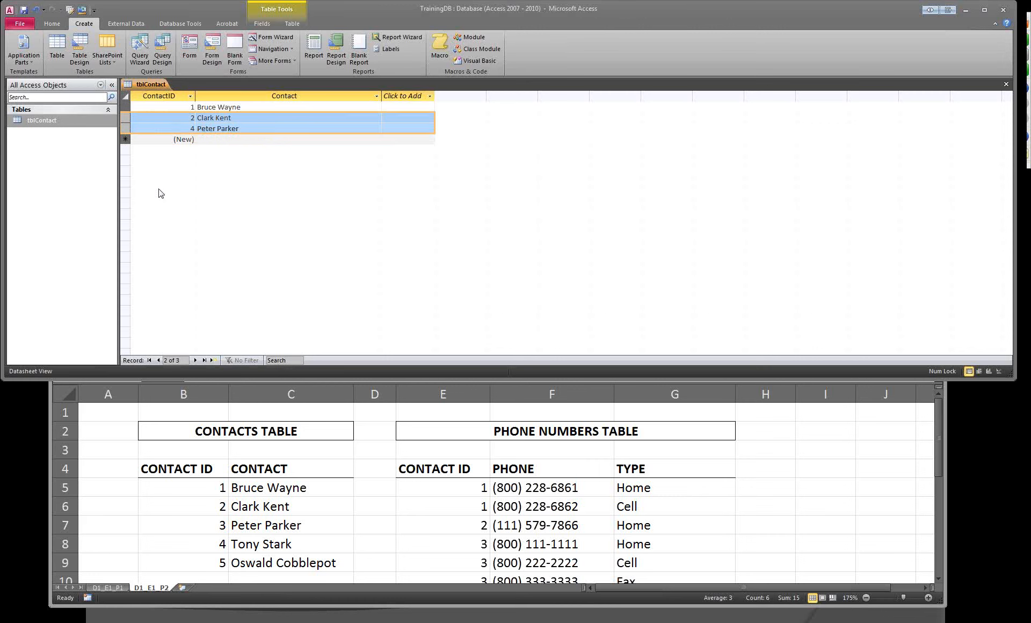
Examine the ContactID and Contact columns of tblContact, selecting the Contact column and the new record's Contact field
click(197, 140)
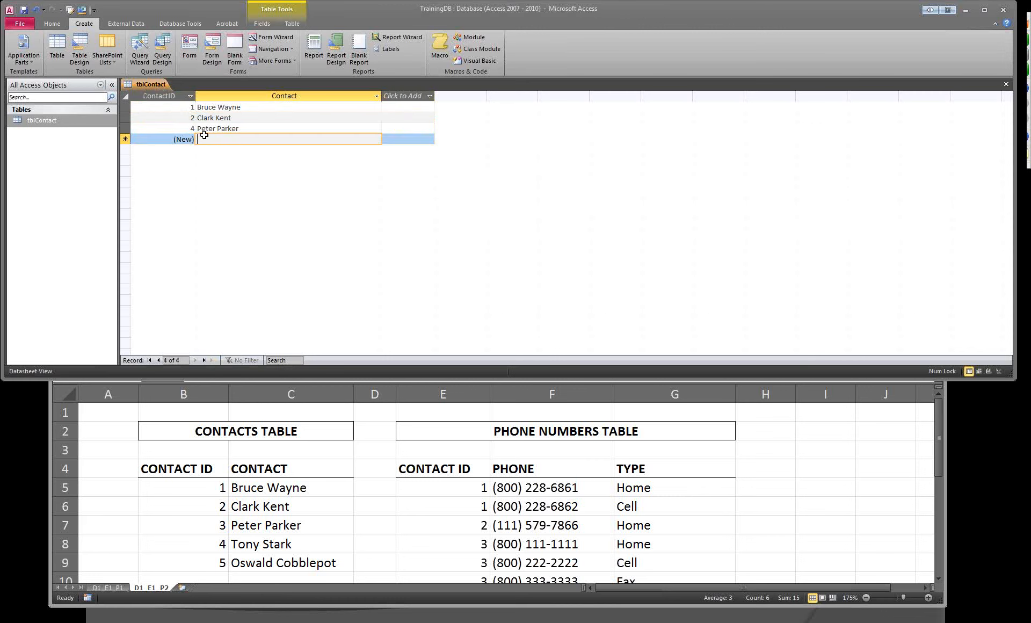
click(176, 127)
click(263, 142)
click(292, 95)
drag(165, 101, 158, 105)
drag(273, 102, 385, 104)
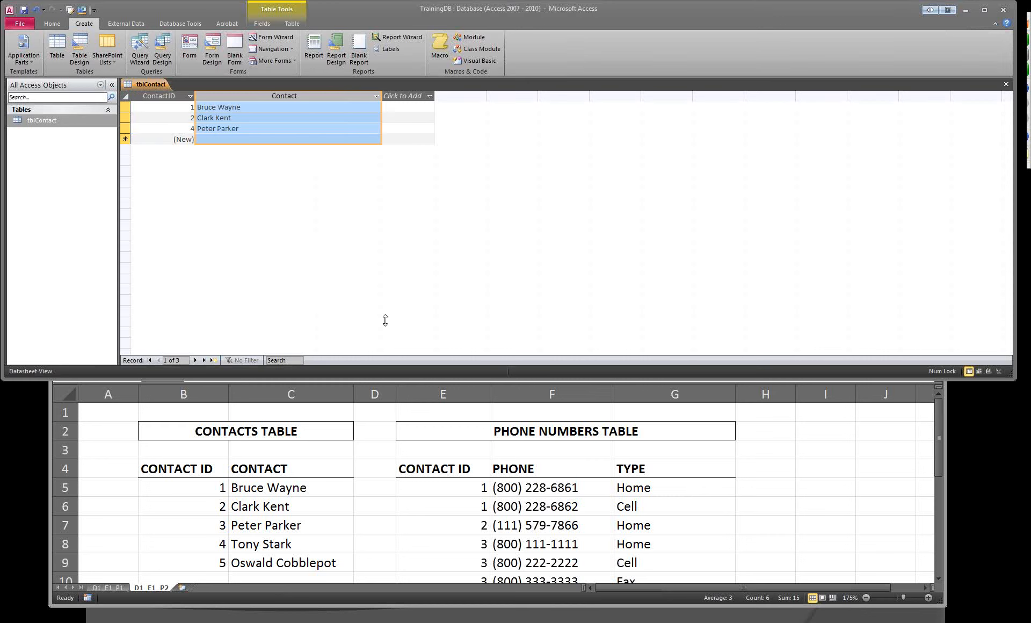
click(252, 137)
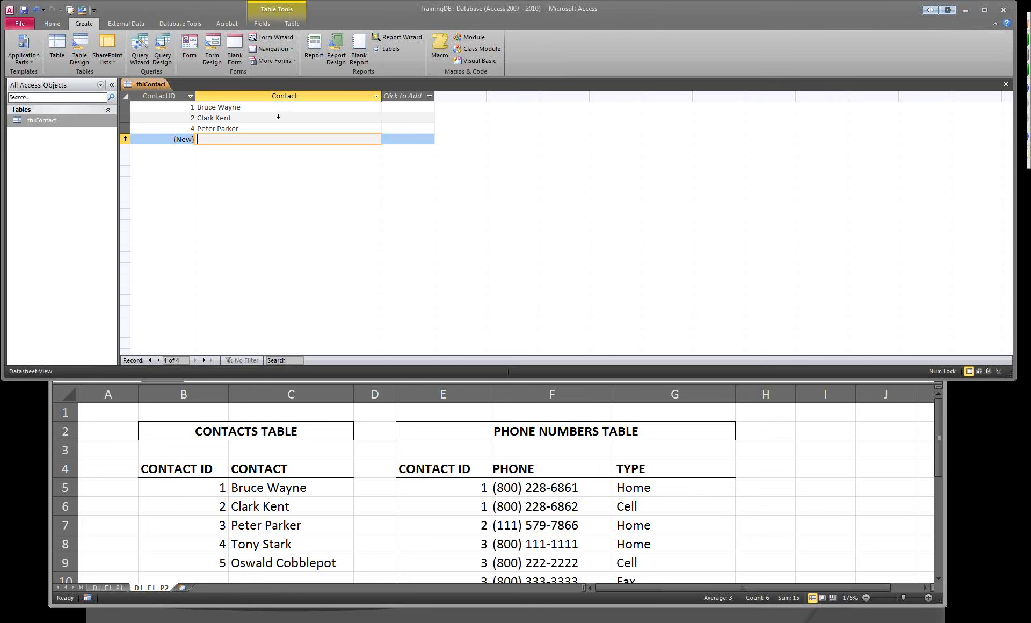
View the sorting and text filter options of the Contact column, and close them without applying any
click(377, 96)
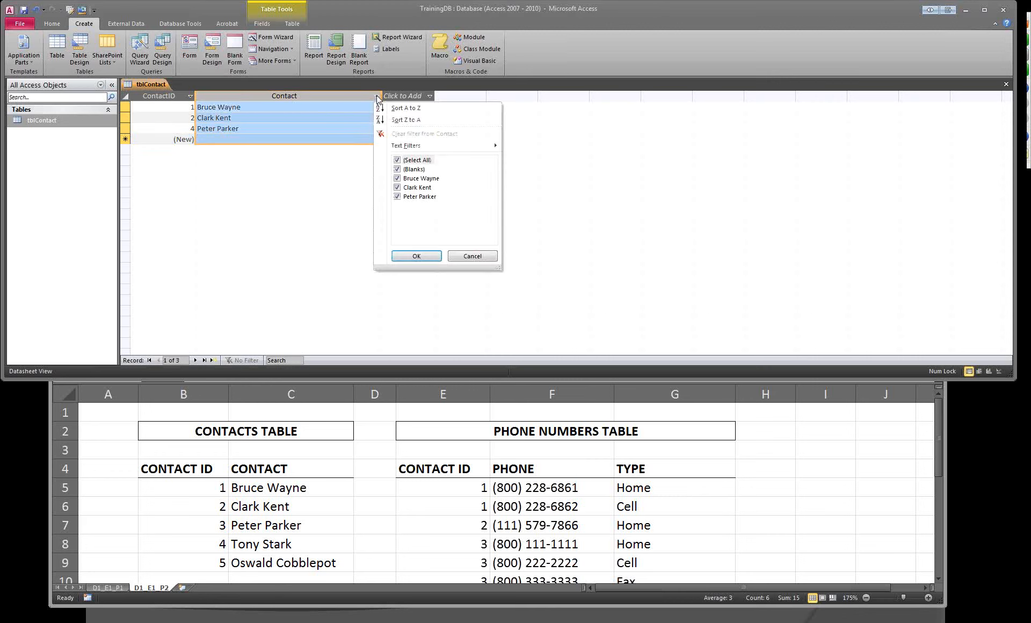
mouse_move(461, 149)
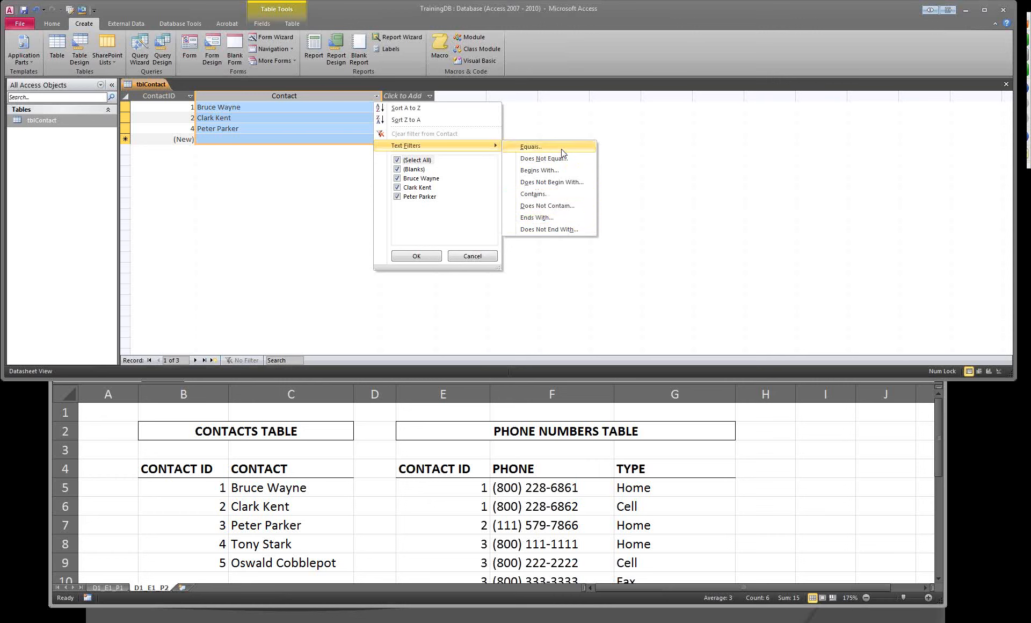
click(686, 191)
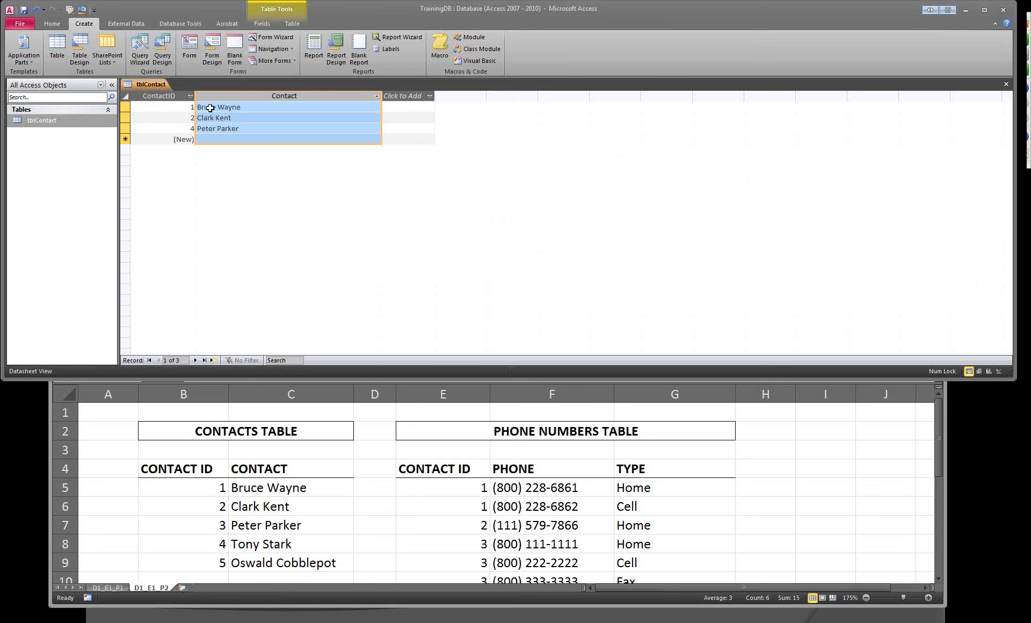
Close tblContact and save the changes to its layout
click(1030, 347)
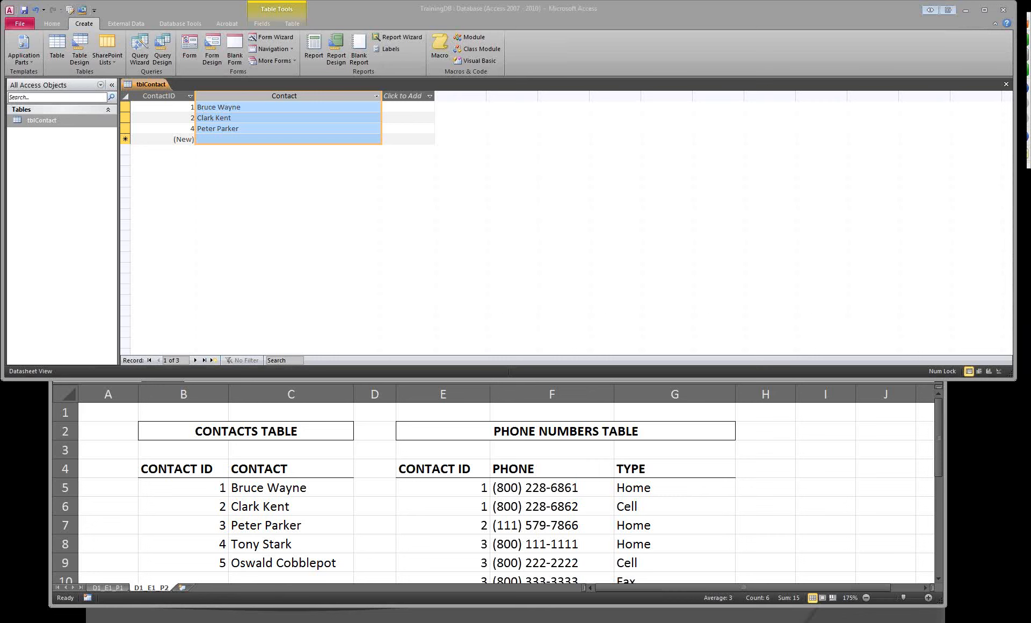
click(213, 202)
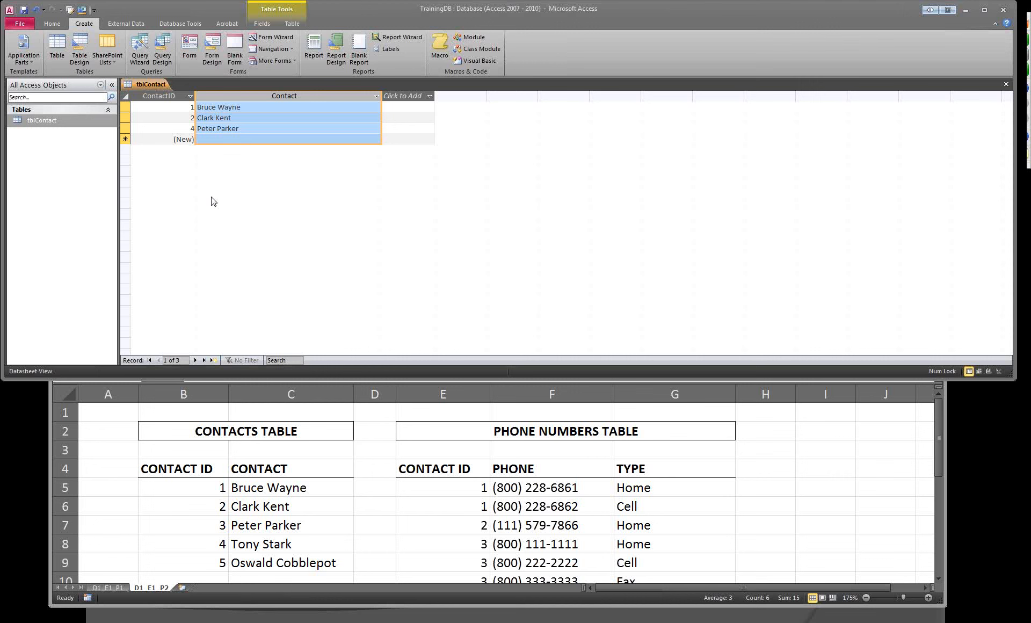
key(ctrl+w)
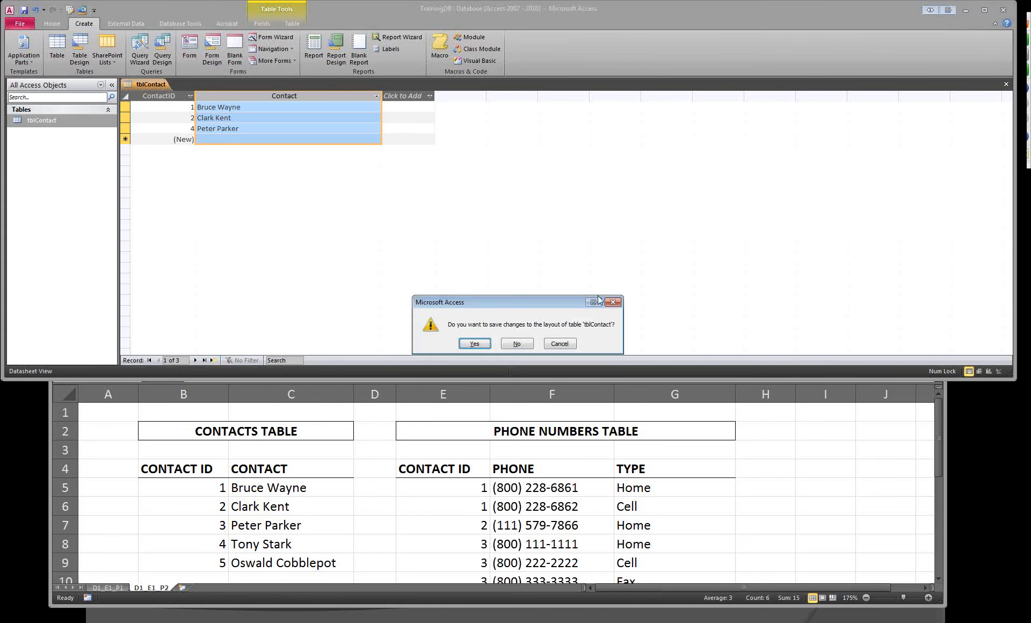
click(472, 345)
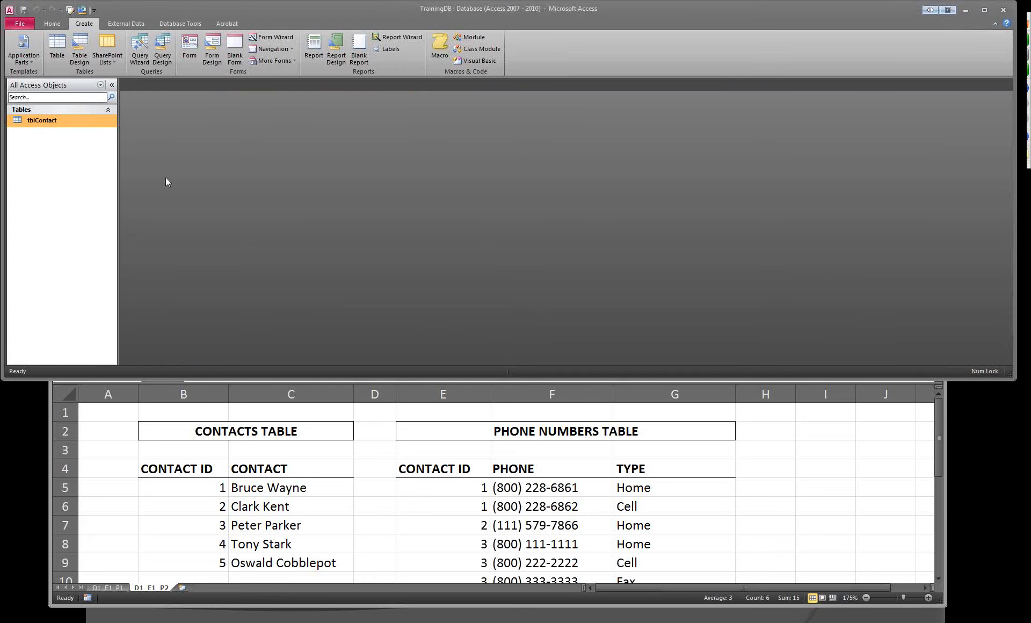
Create a new table in Design view in Access, and select the headers and first rows of the PHONE NUMBERS TABLE in Excel for reference
click(623, 475)
drag(595, 436, 583, 506)
click(345, 209)
click(84, 46)
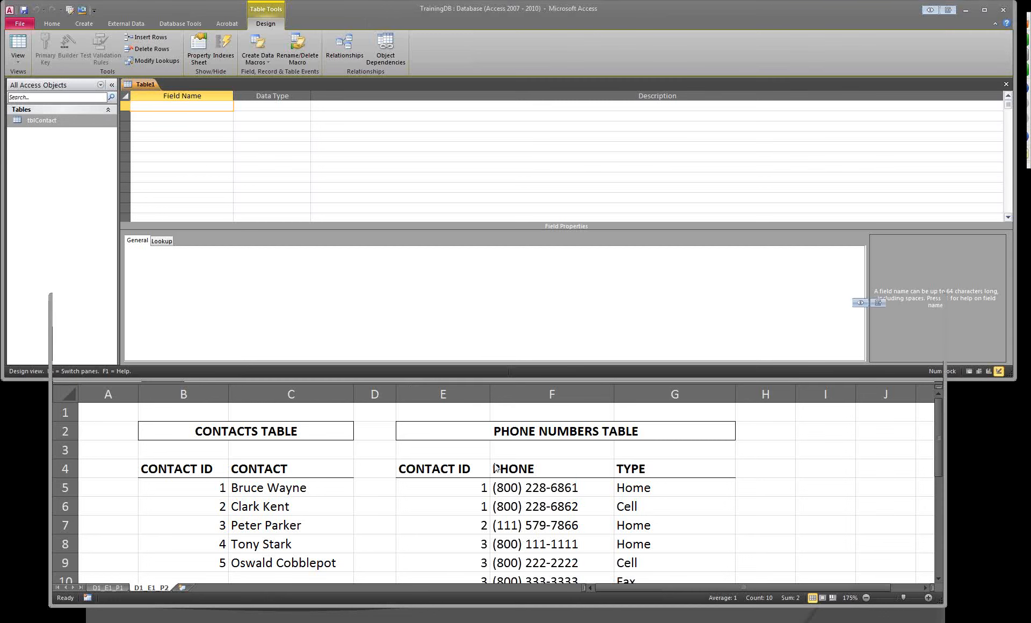
drag(461, 469, 652, 548)
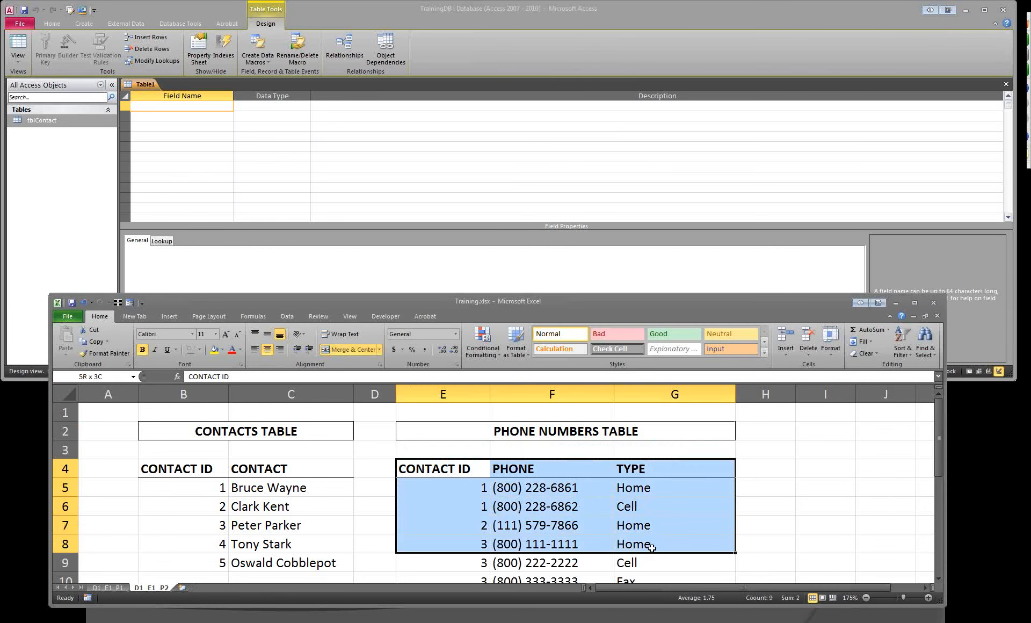
Add a PhoneNumberID field with the AutoNumber data type as the first field of the new table
click(472, 484)
drag(478, 496, 460, 500)
click(205, 485)
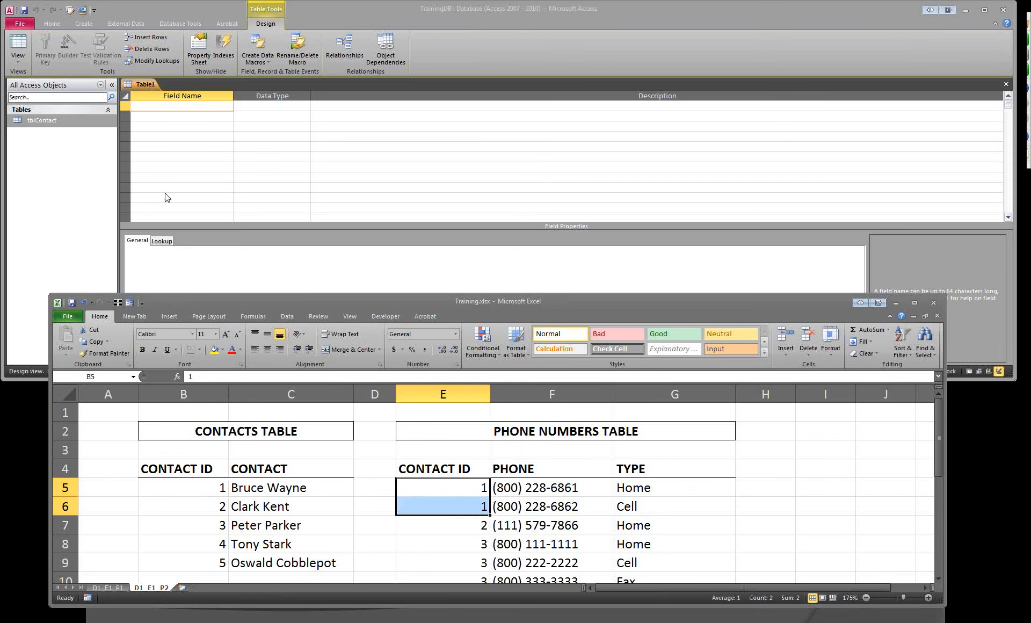
click(147, 109)
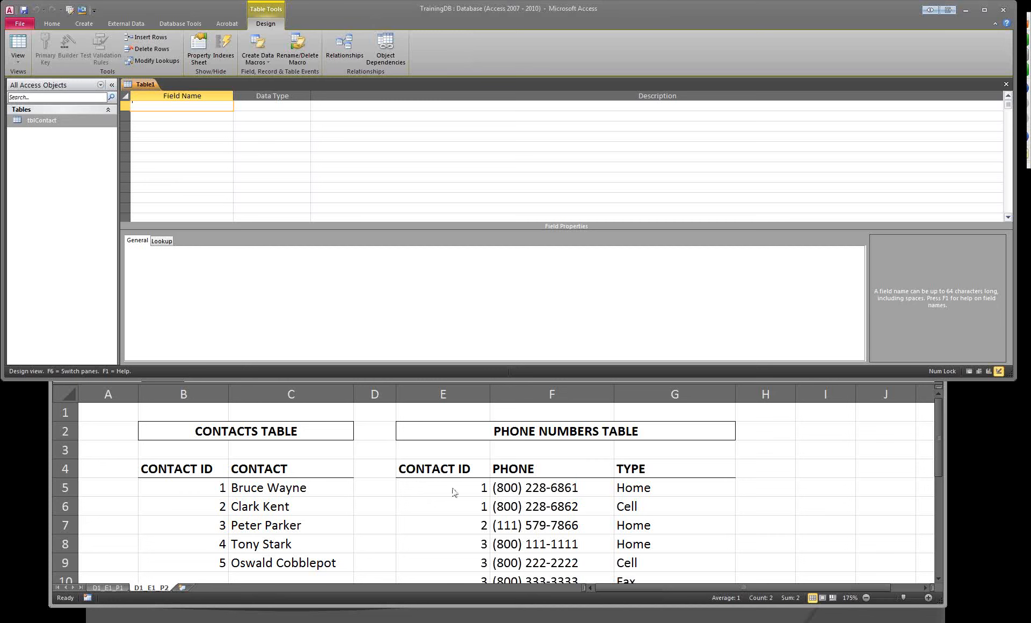
drag(456, 491, 461, 519)
click(194, 105)
text(PhoneNumberID)
key(Tab)
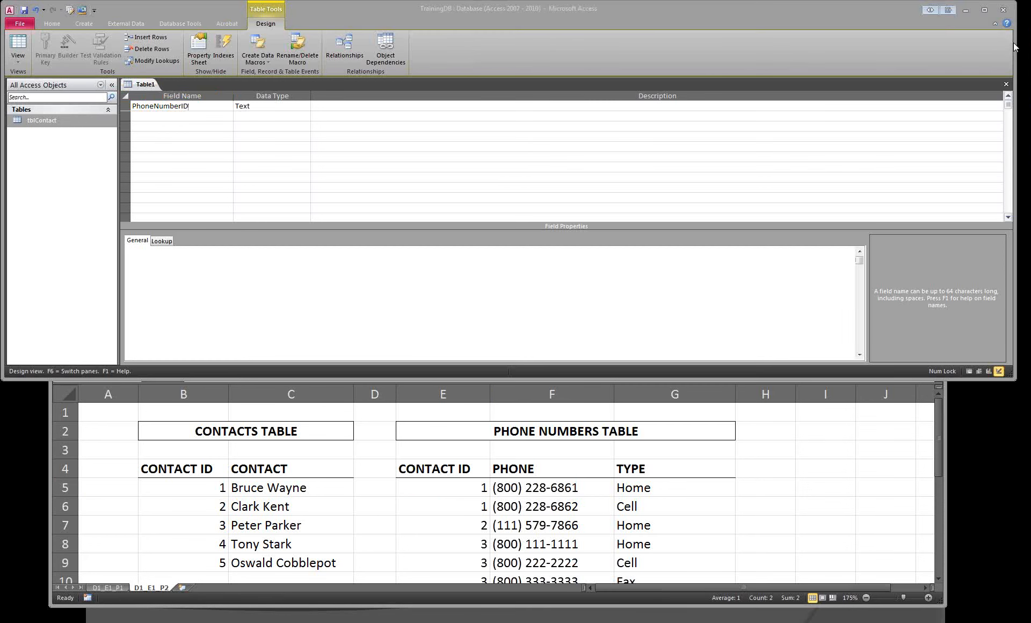
click(280, 107)
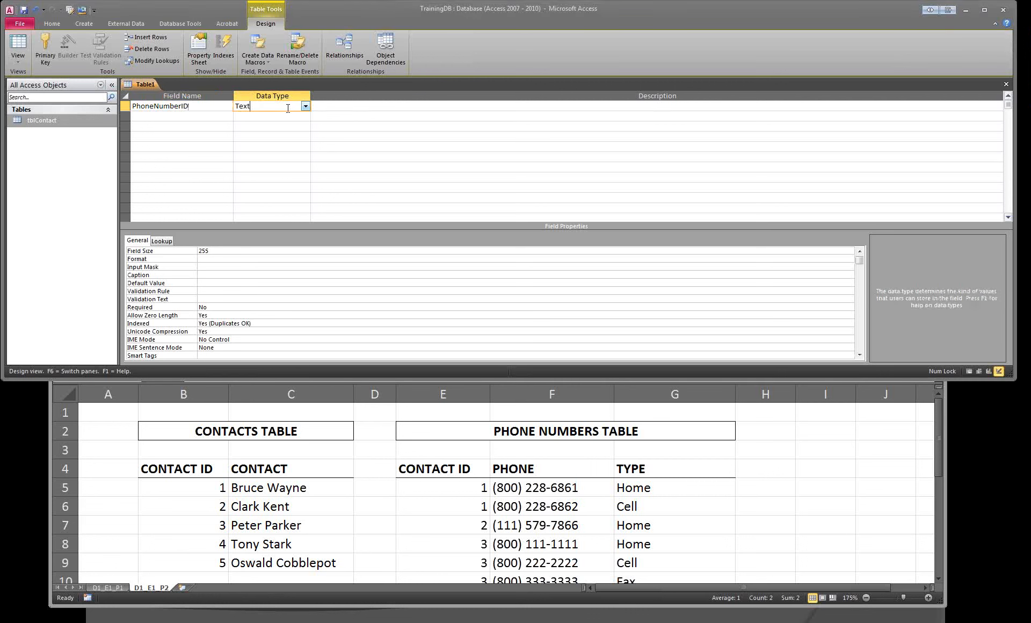
click(305, 106)
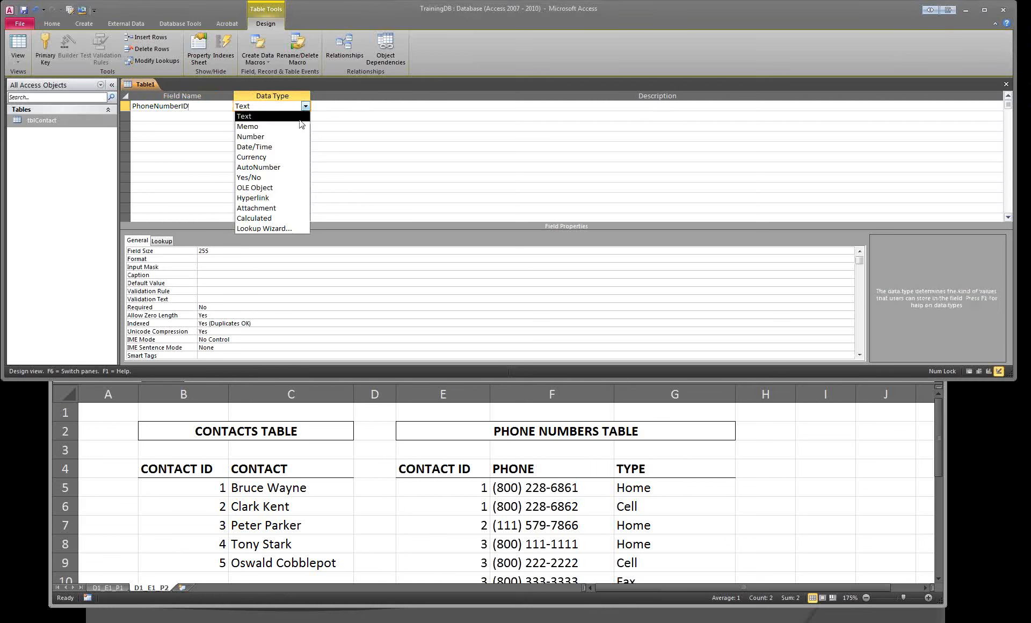
click(297, 167)
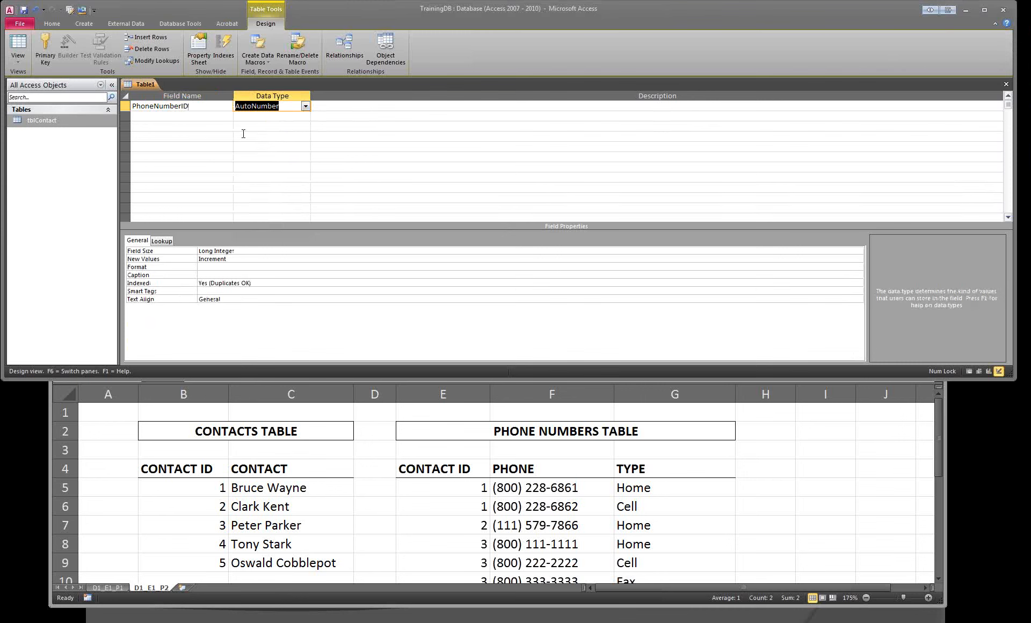
Make the PhoneNumberID field the table's primary key
click(203, 107)
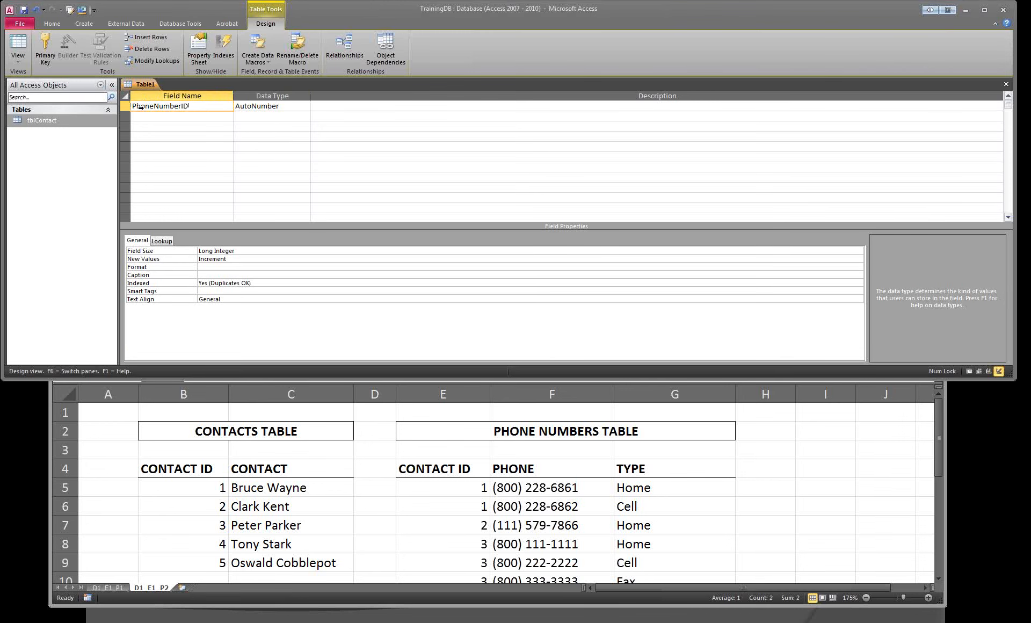
click(125, 106)
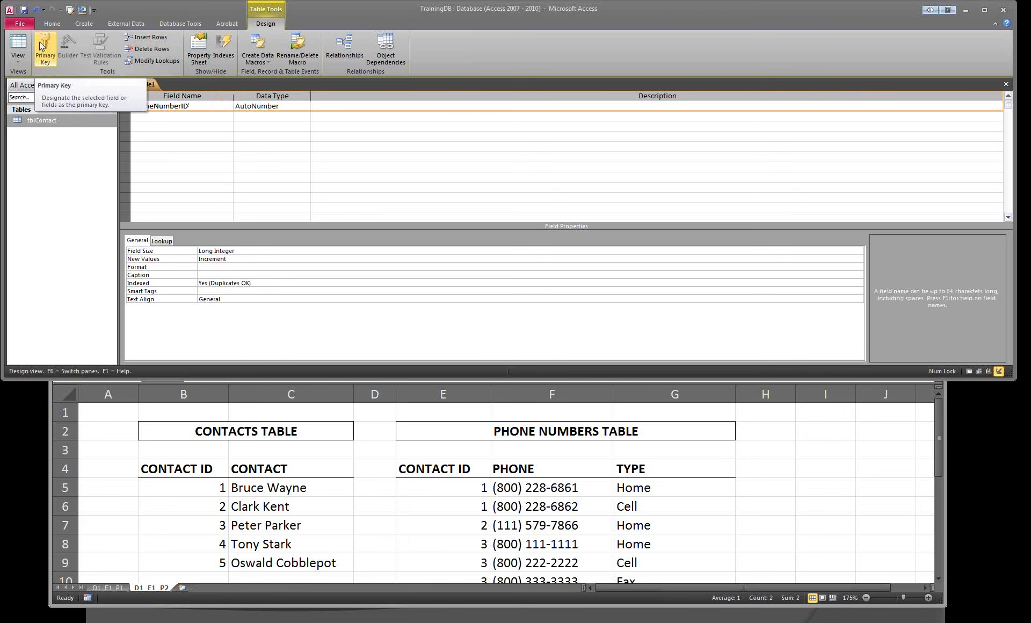
click(40, 41)
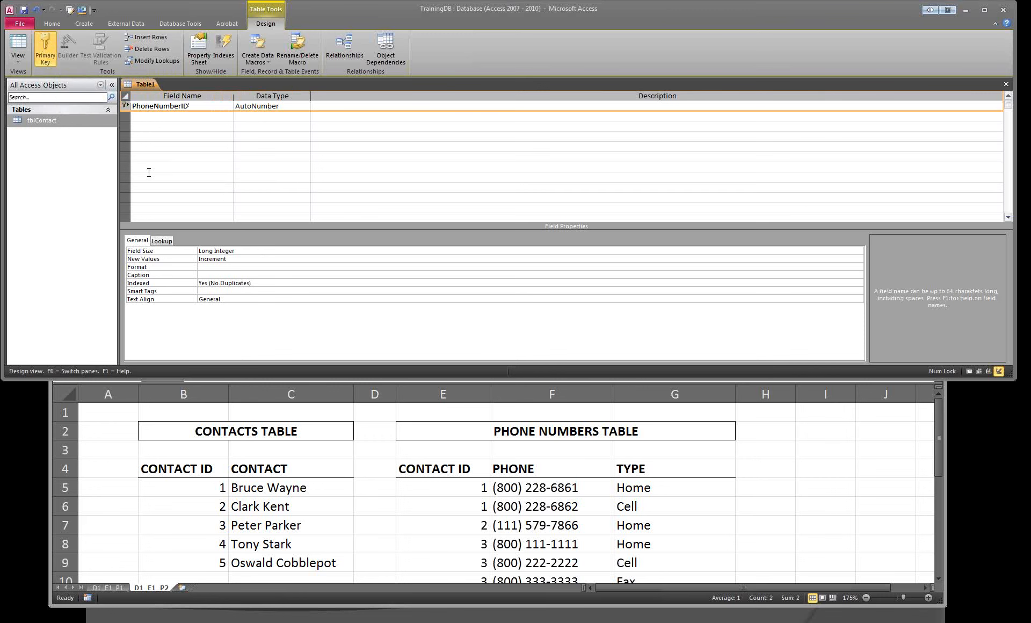
Add a ContactID field with the Number data type, matching the contact ID column in the Excel phone numbers table
click(147, 117)
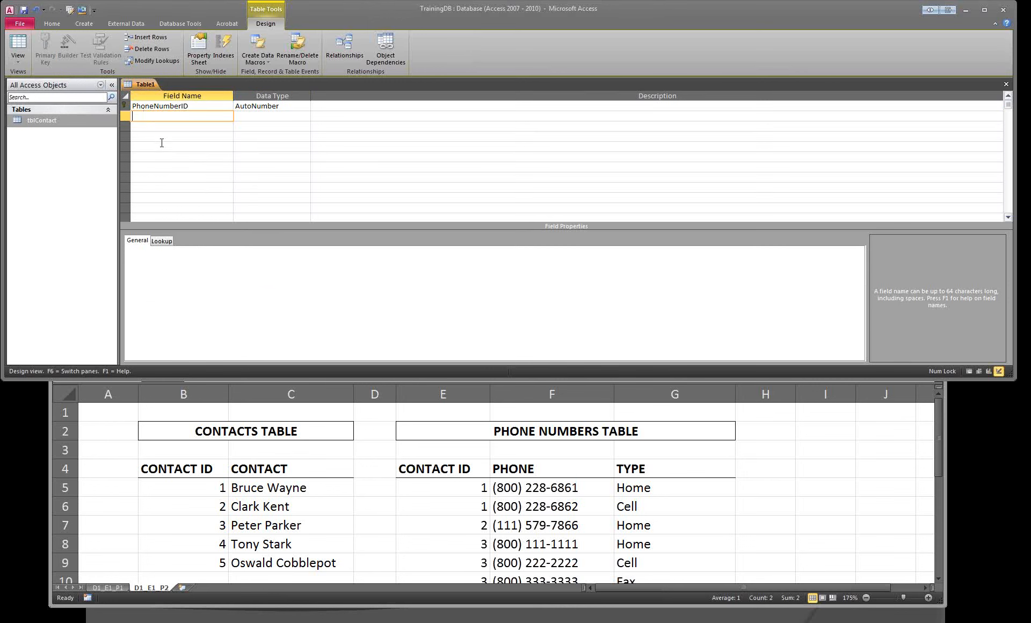
text(ContactID)
click(172, 487)
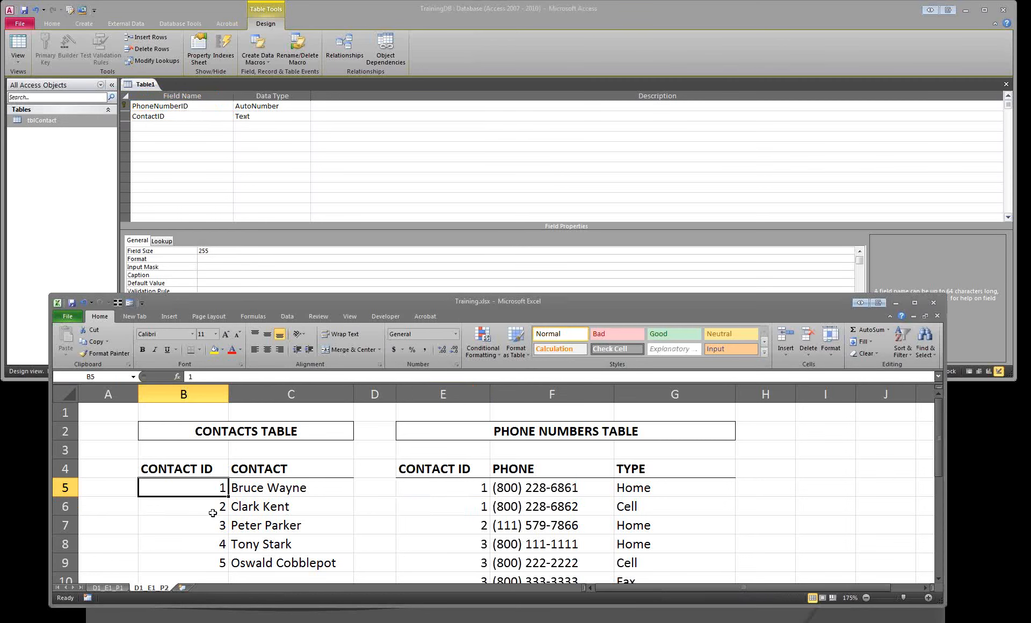
click(481, 490)
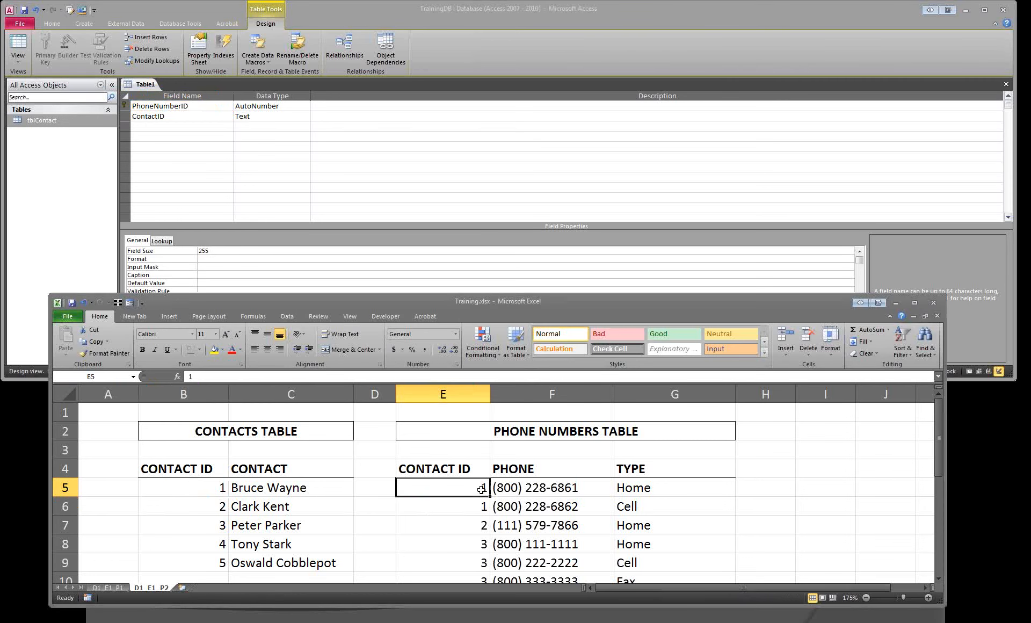
click(259, 115)
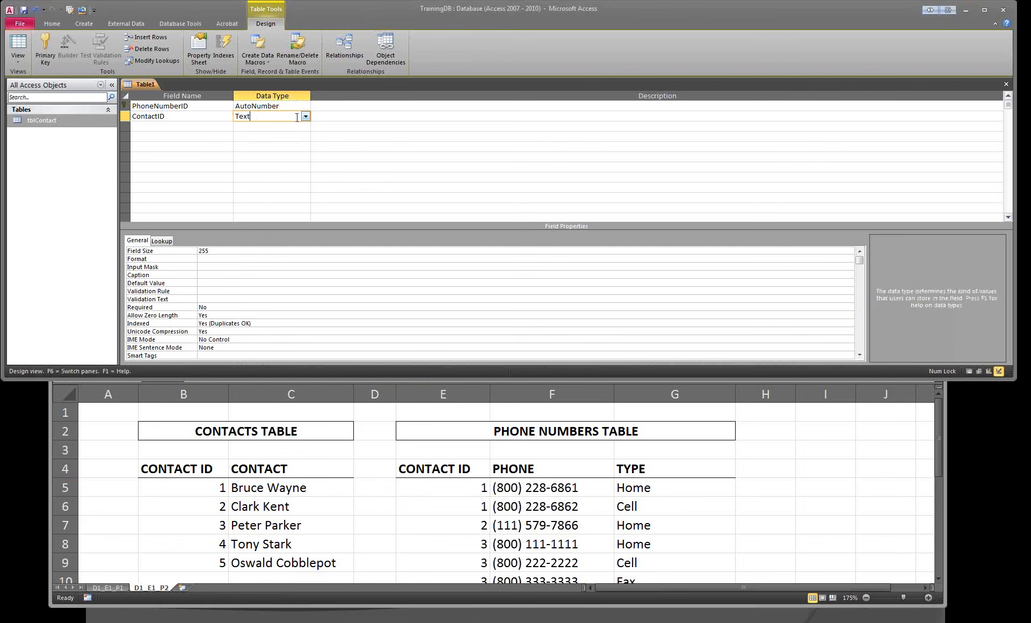
click(304, 116)
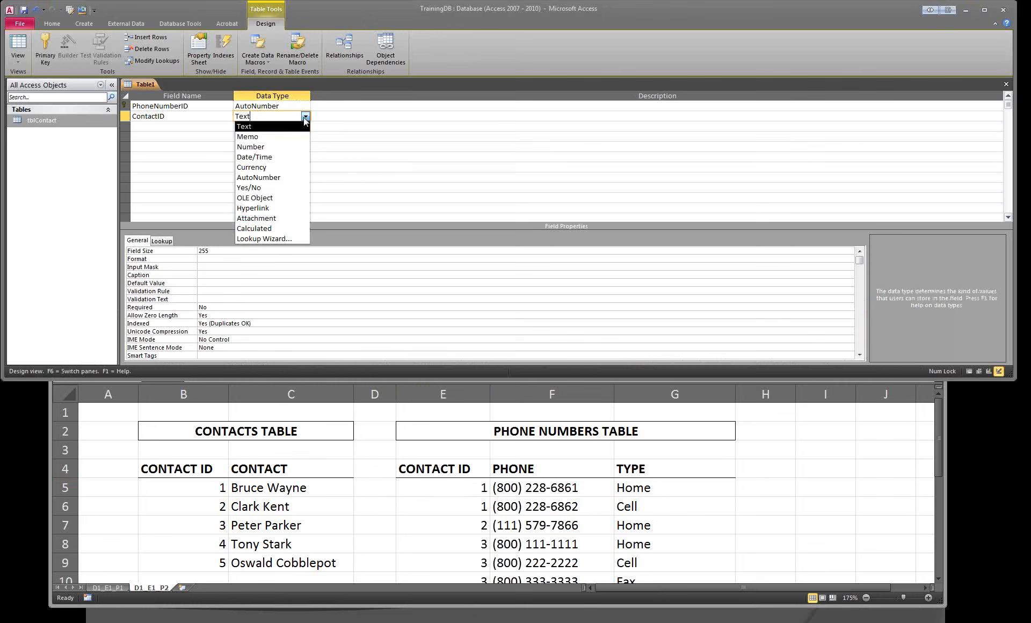
click(255, 146)
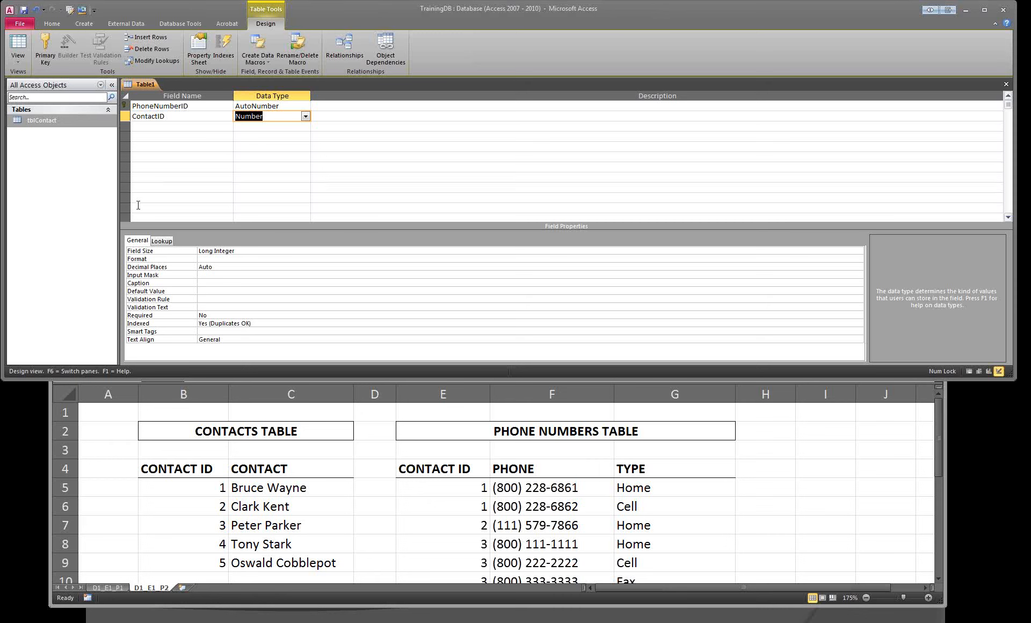
Examine the ContactID field's available field sizes and the explanation of number data types in the PowerPoint slide show
double_click(548, 14)
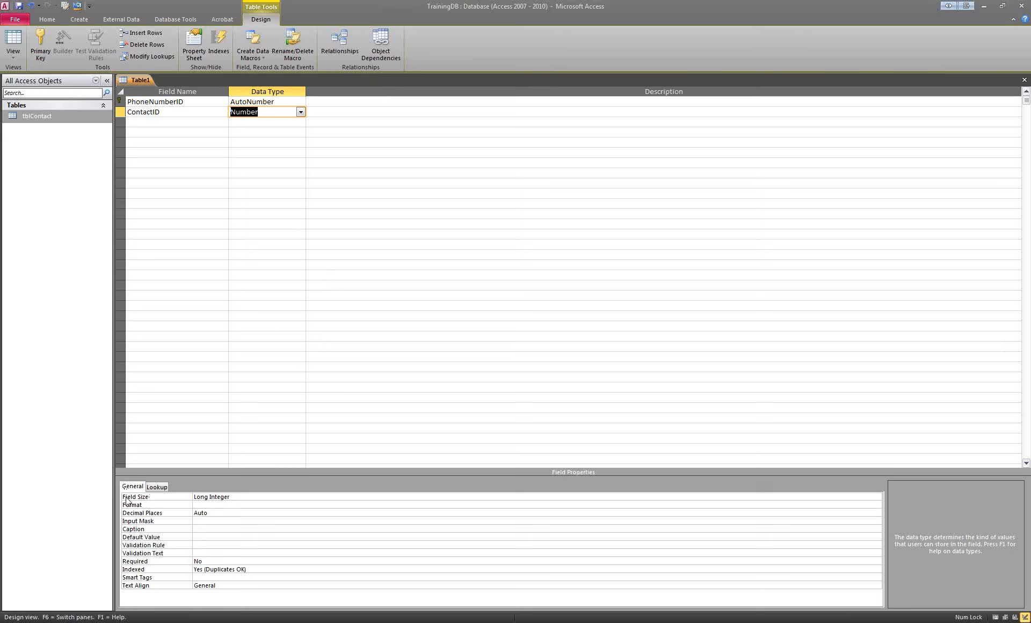
click(252, 498)
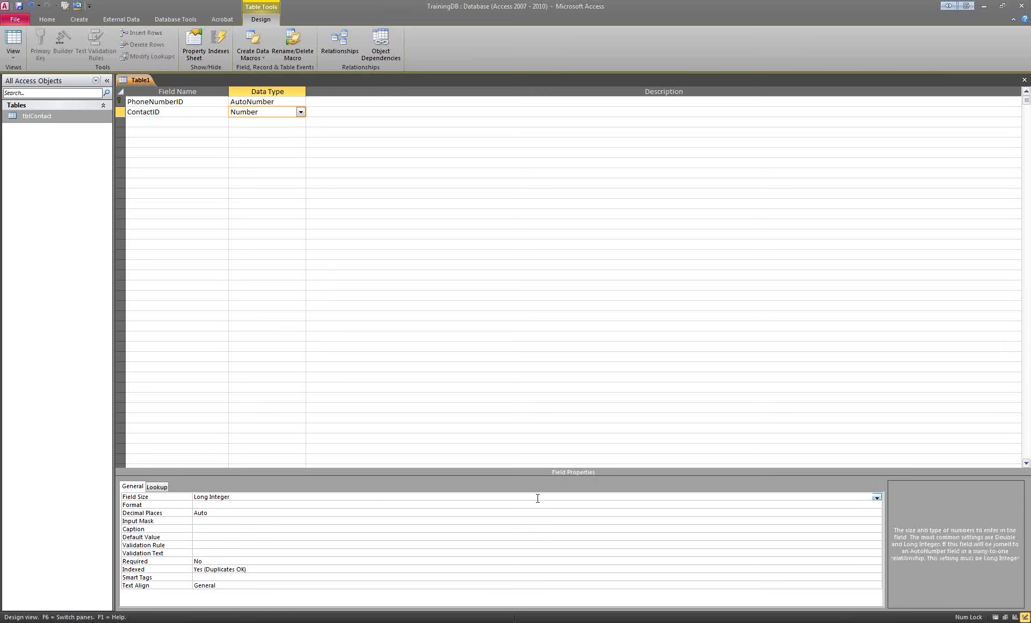
click(876, 498)
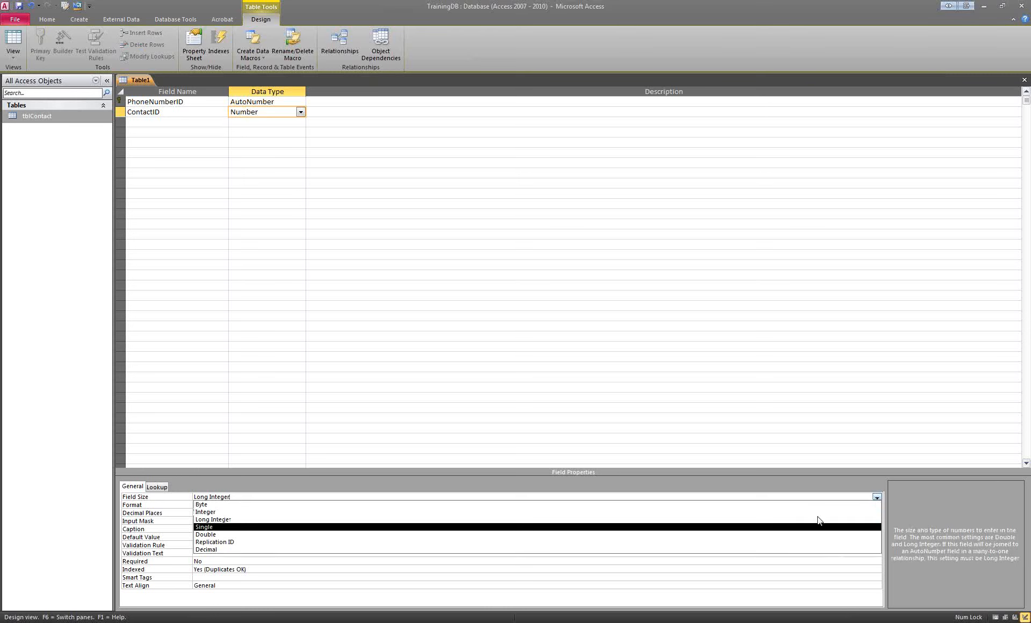
click(774, 448)
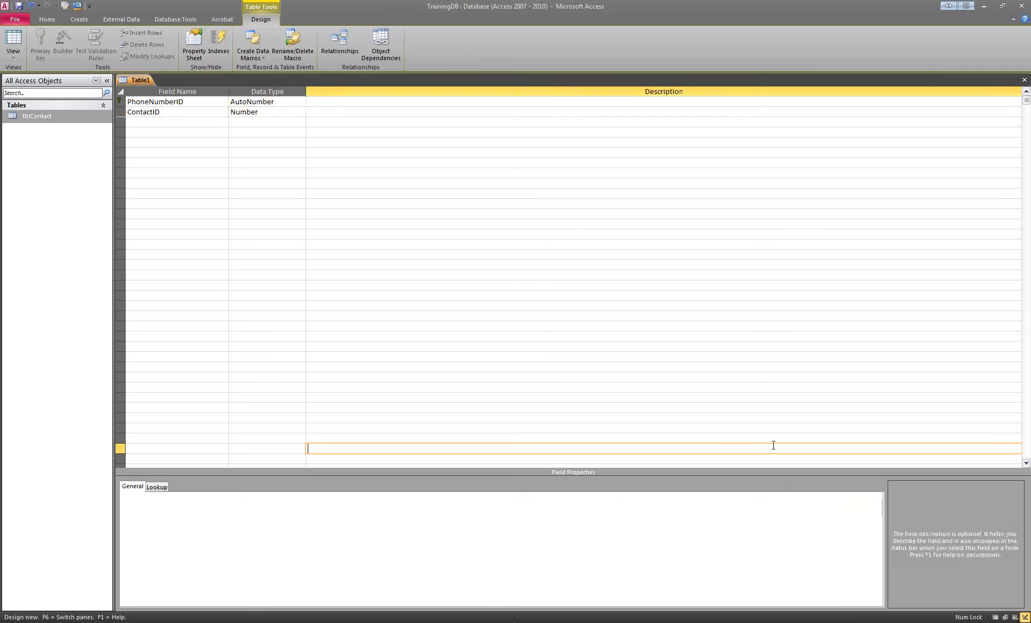
click(481, 622)
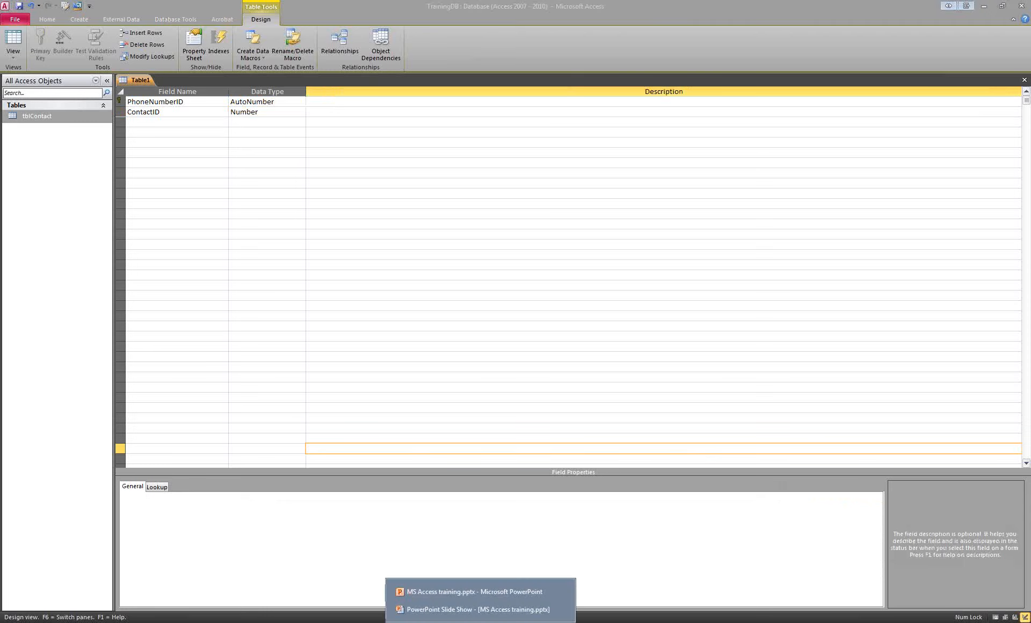
click(462, 610)
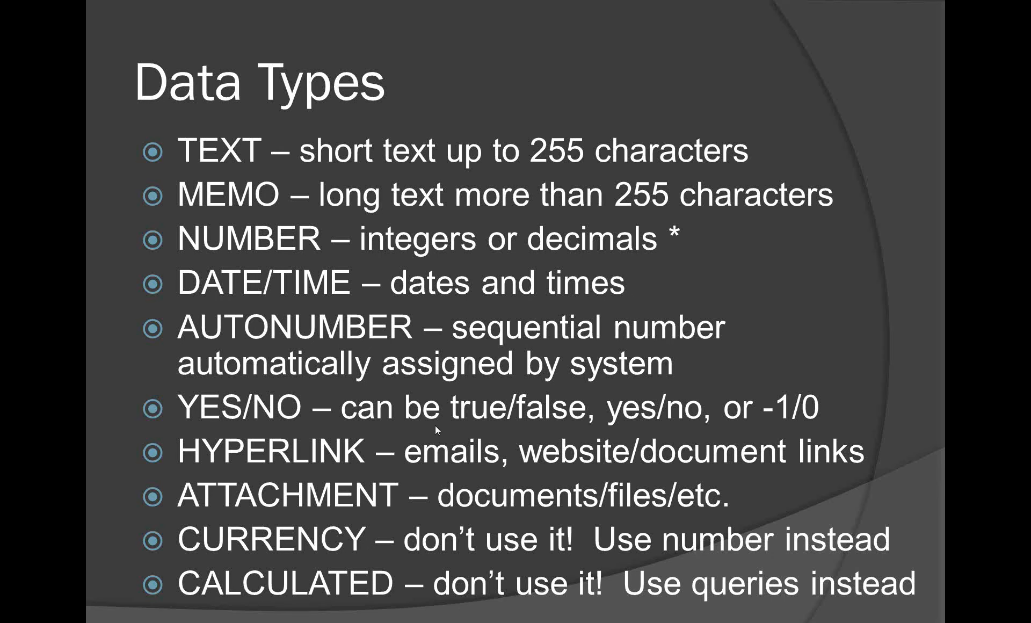
click(672, 235)
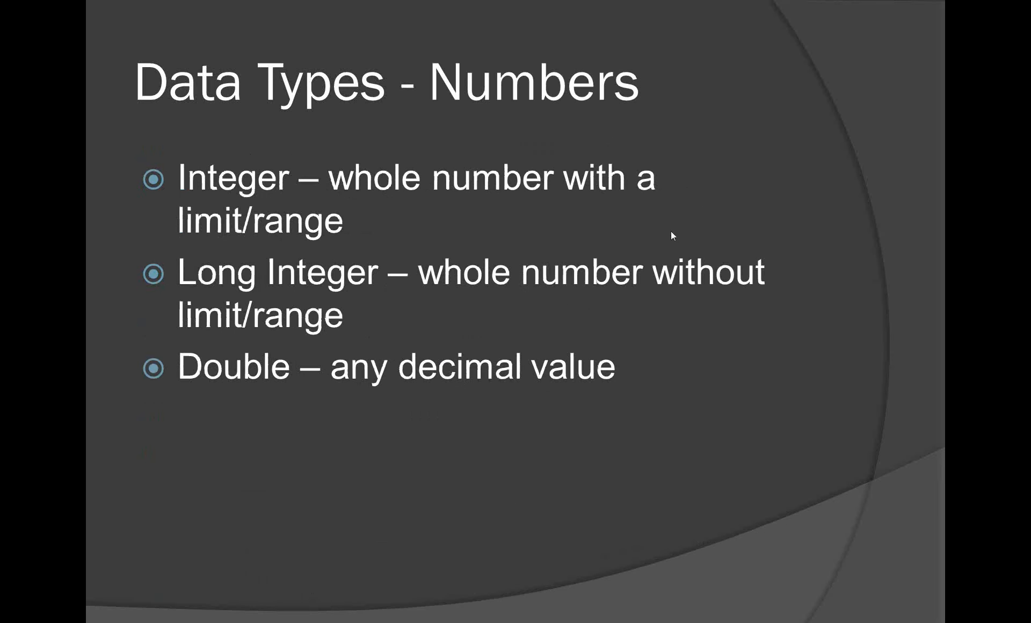
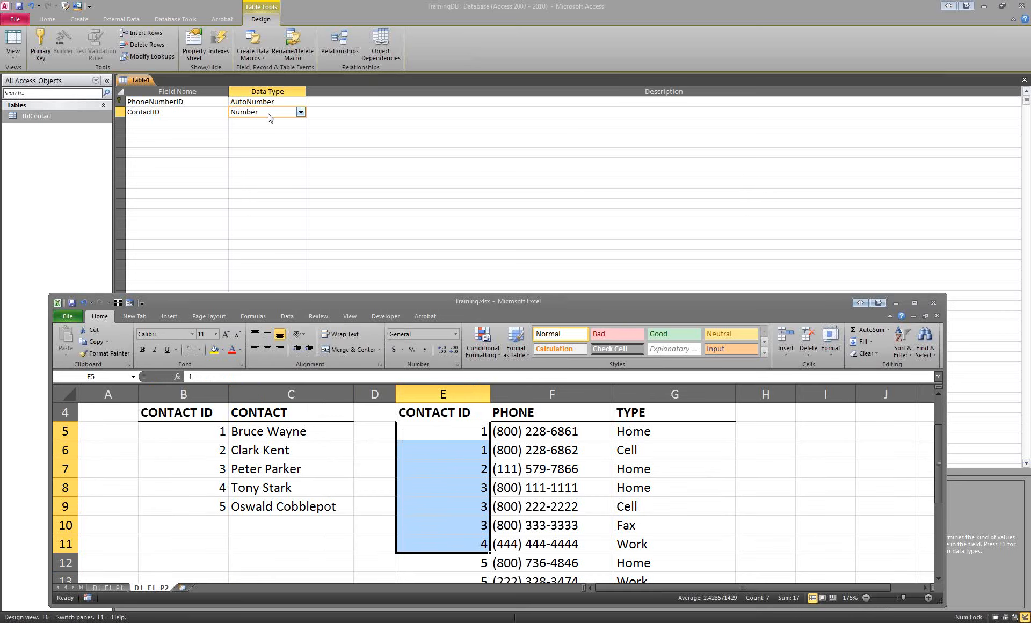
click(267, 113)
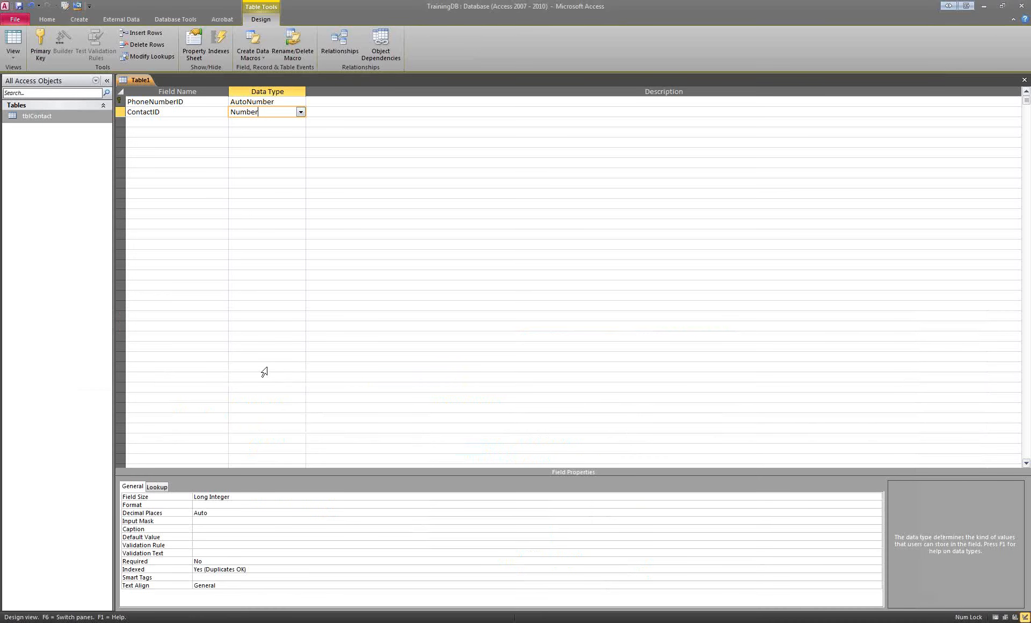
click(205, 496)
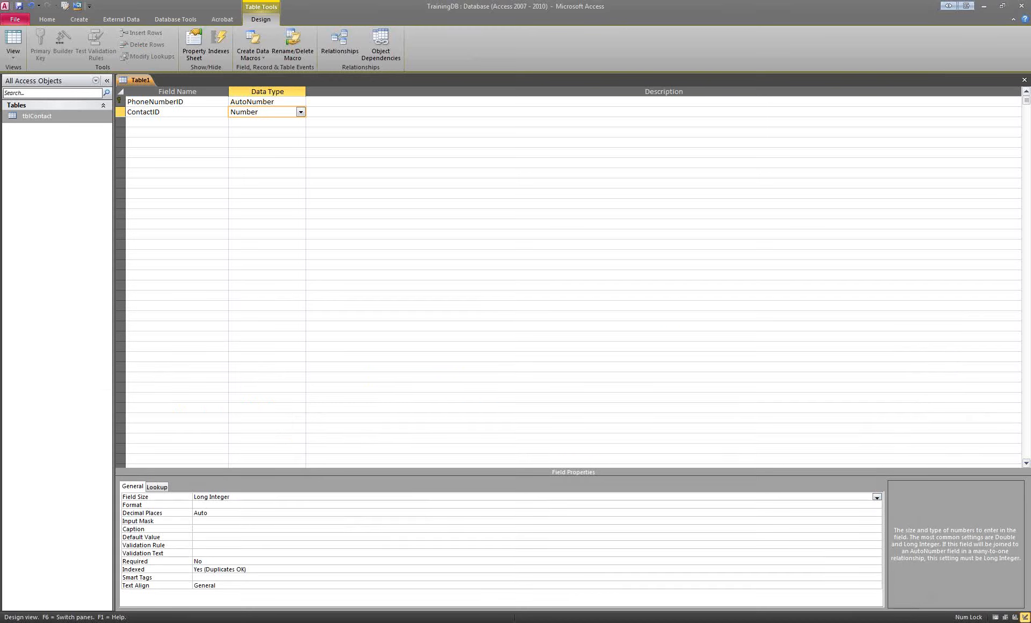
Add a Phone field with the Text data type below ContactID
key(alt+Tab)
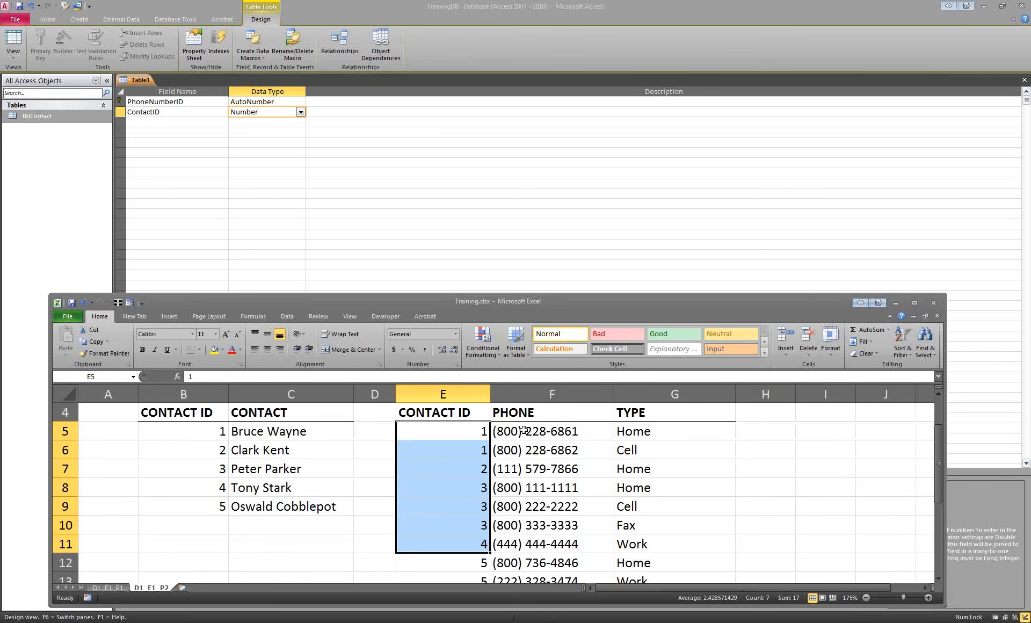
click(161, 122)
text(P)
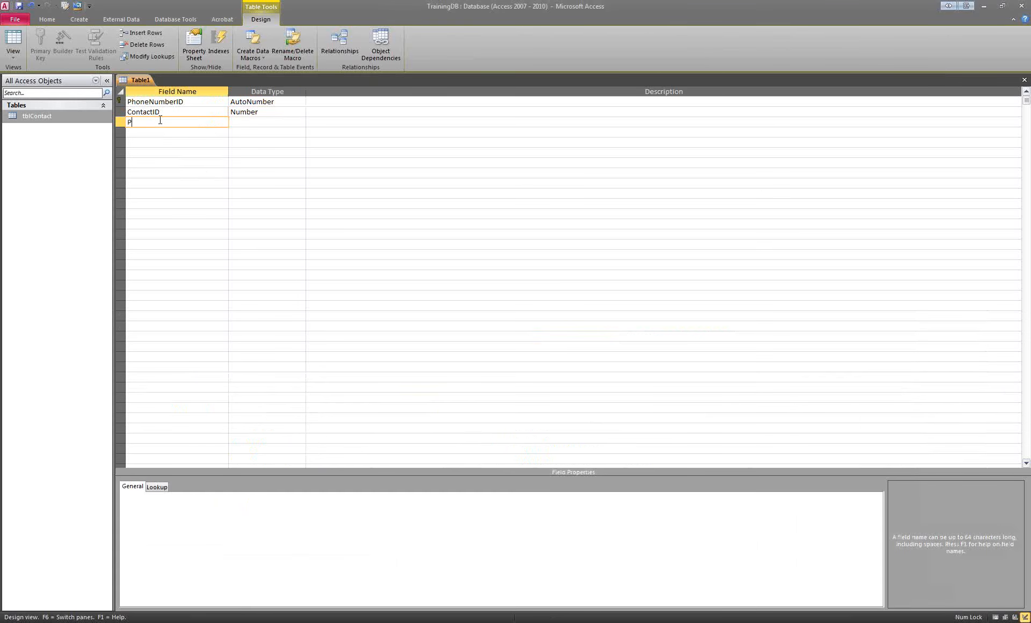
text(hone)
key(Tab)
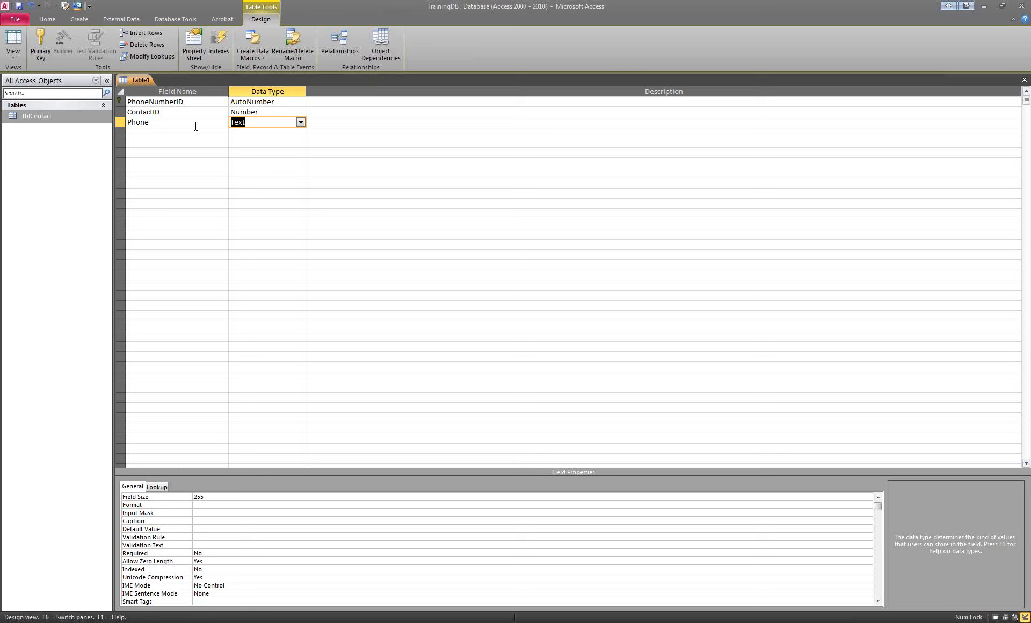
click(248, 125)
Add a Type field with the Text data type below Phone
key(alt+Tab)
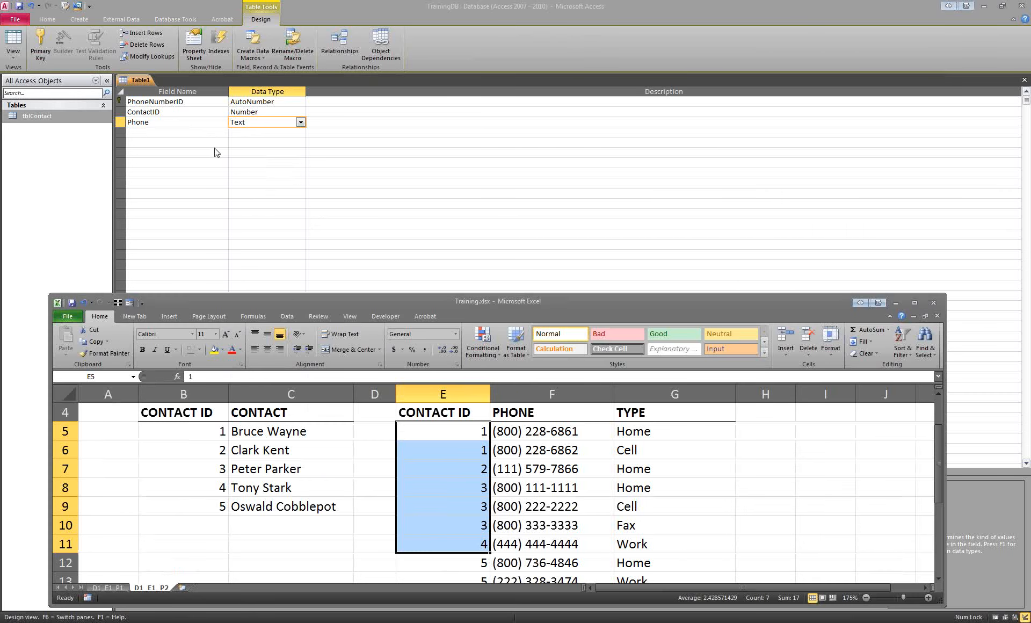
click(185, 131)
text(Type)
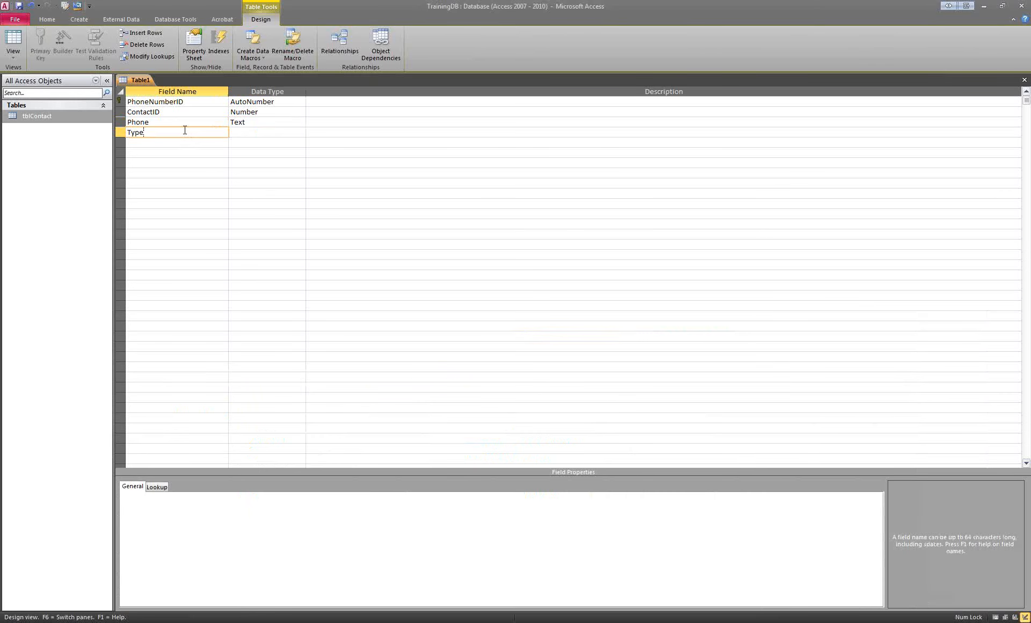
key(Tab)
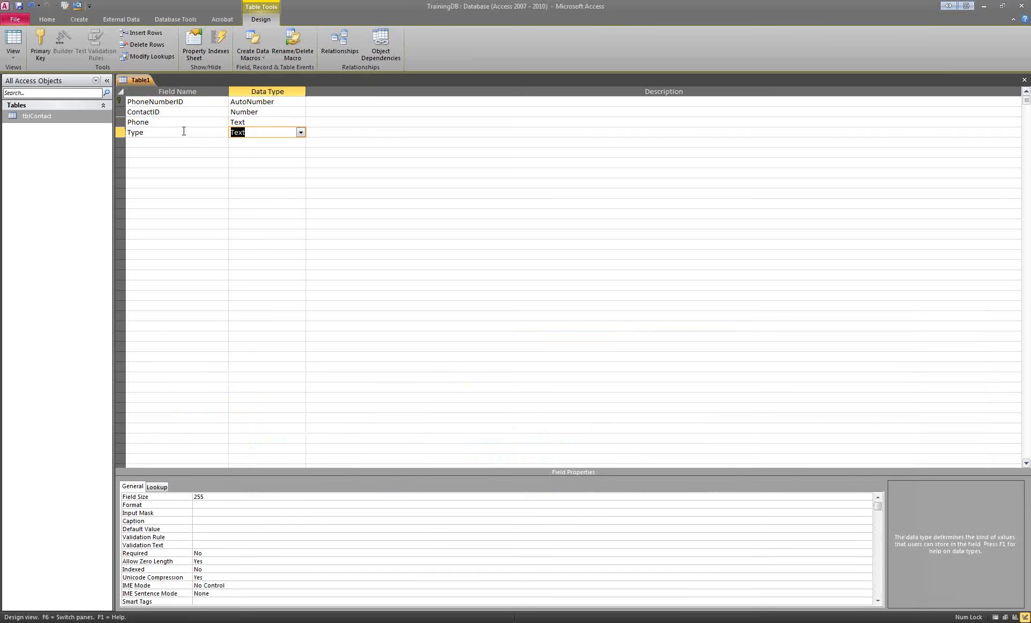
Compare the data types and field properties of the Phone, Type and ContactID fields
click(253, 122)
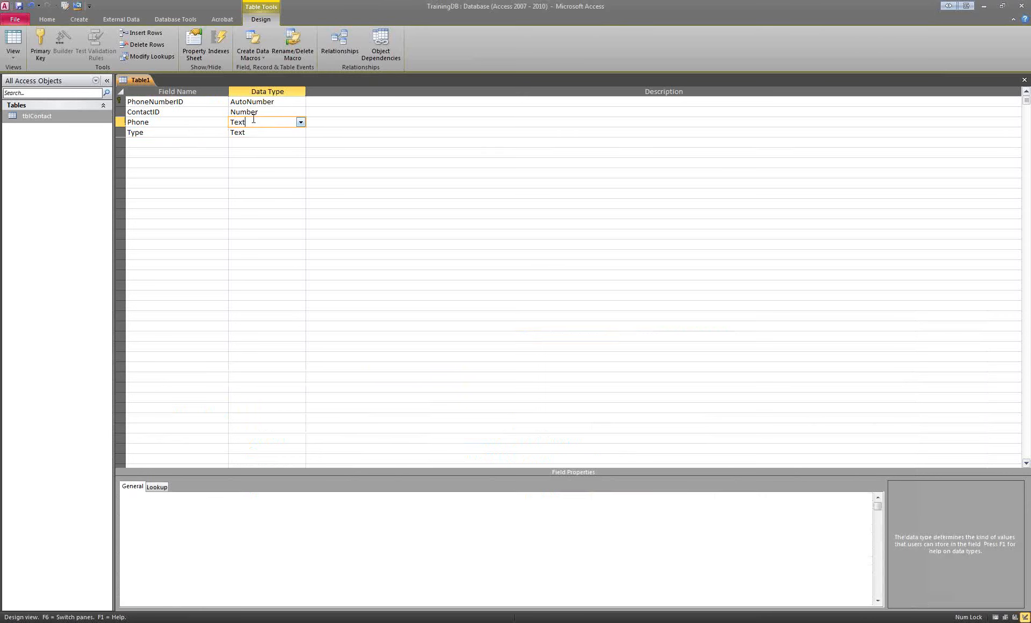
click(255, 132)
click(253, 122)
click(255, 135)
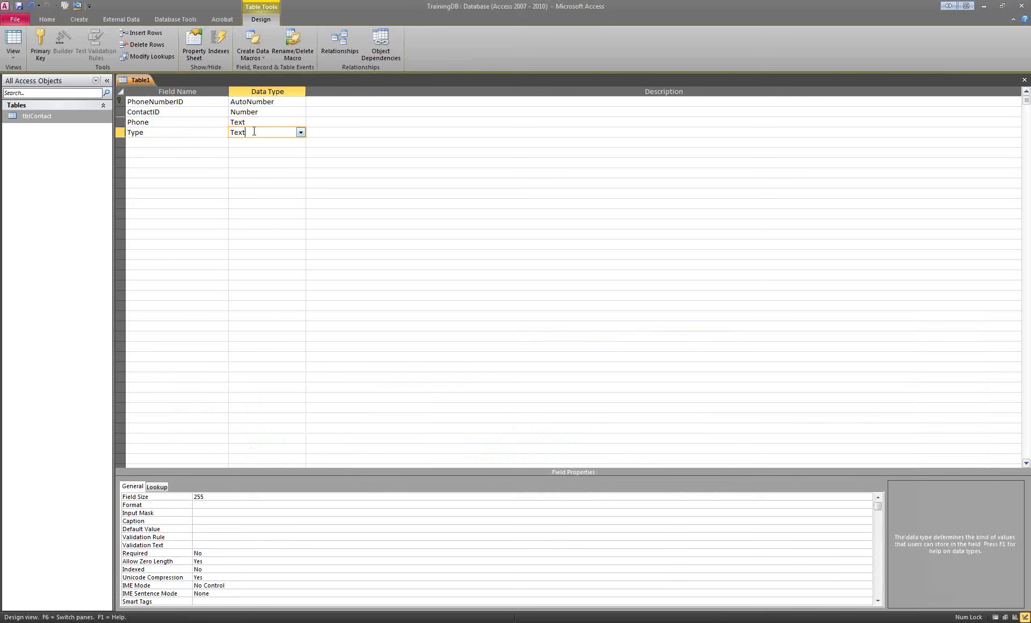
click(254, 122)
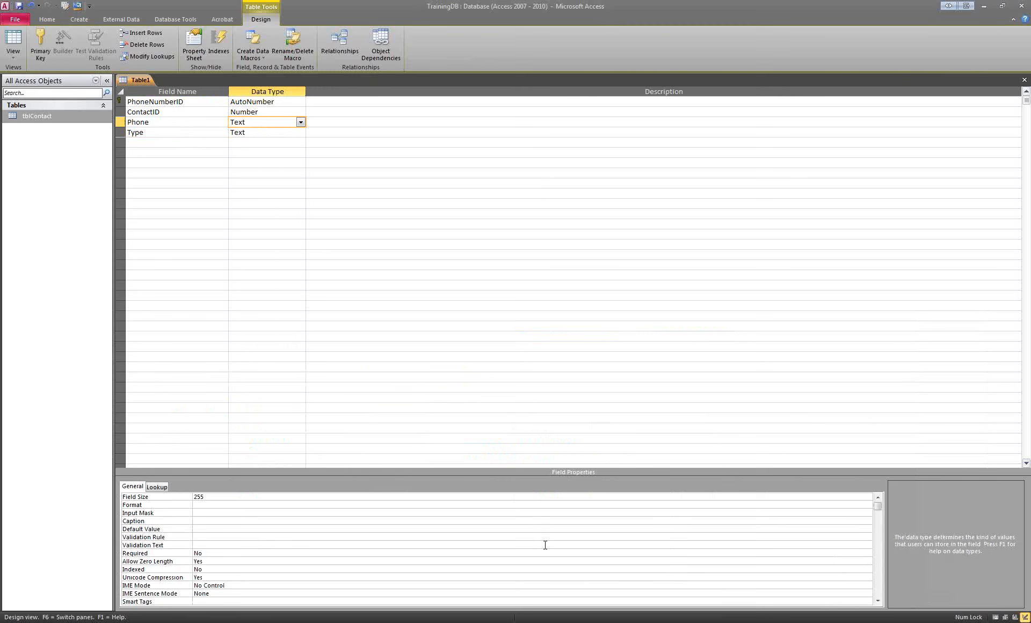
click(260, 132)
click(258, 123)
click(260, 114)
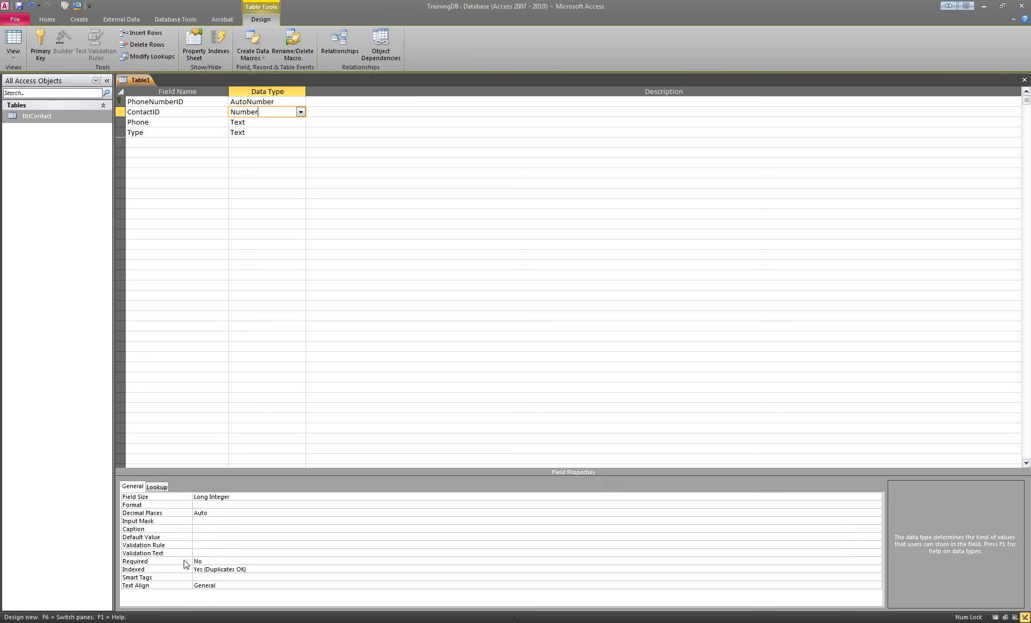
Examine the ContactID field's Decimal Places, Field Size options and Input Mask property
click(221, 513)
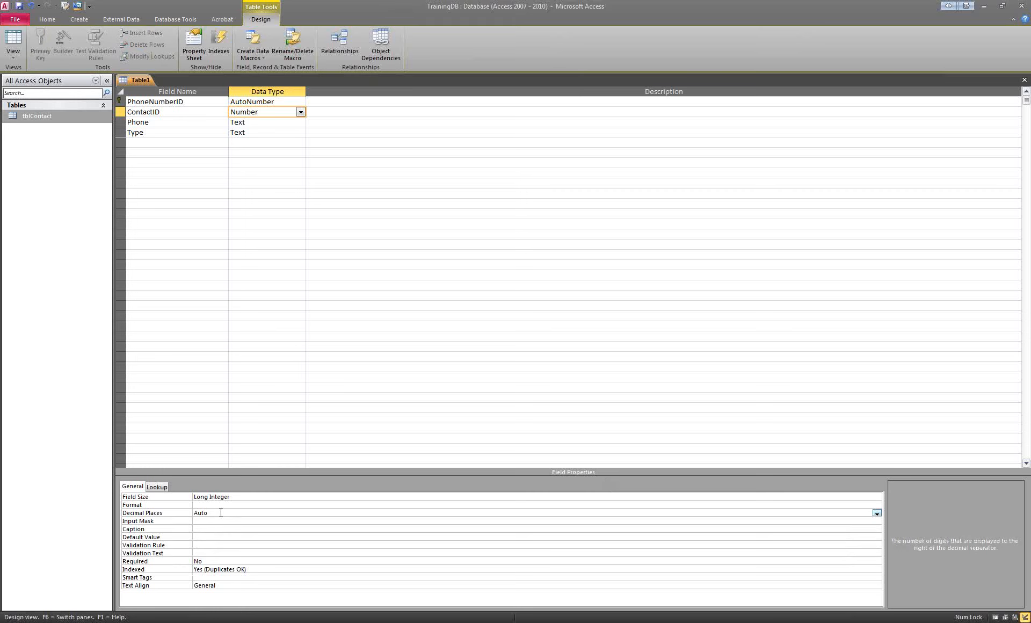
click(633, 497)
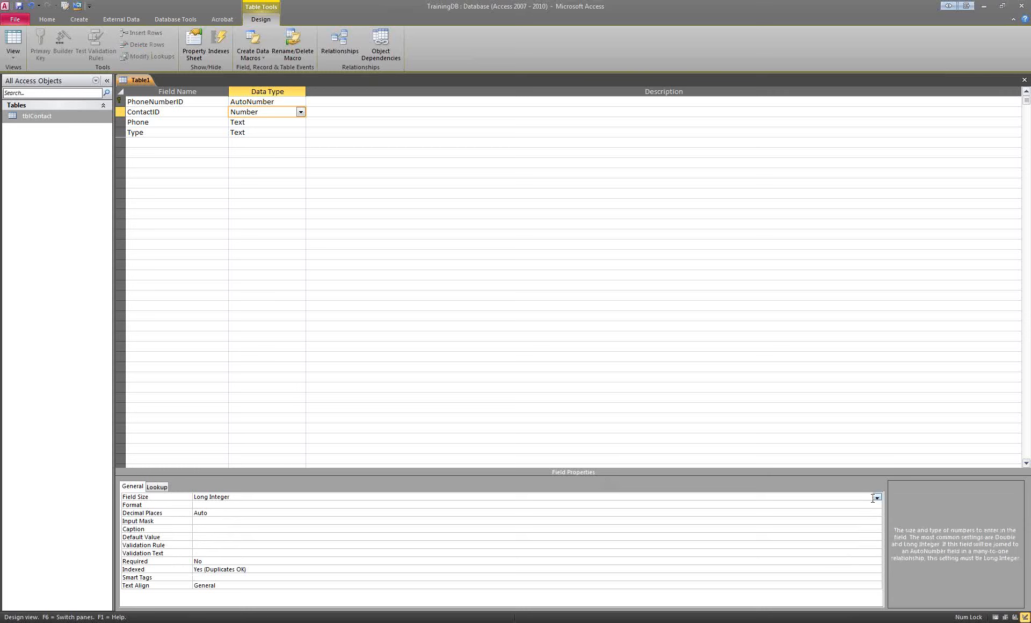
click(876, 498)
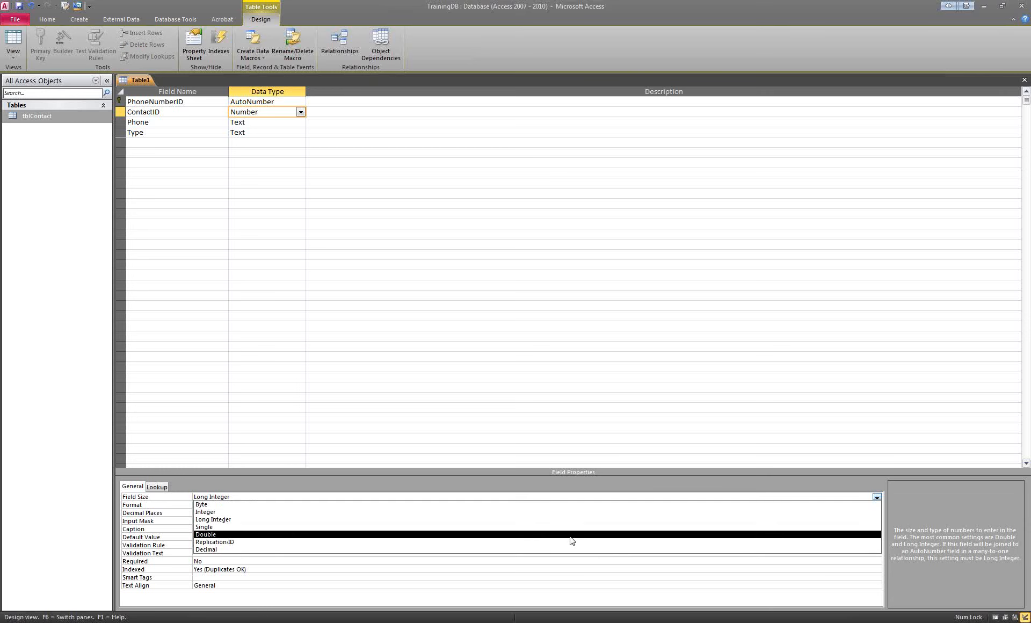
click(571, 540)
click(487, 429)
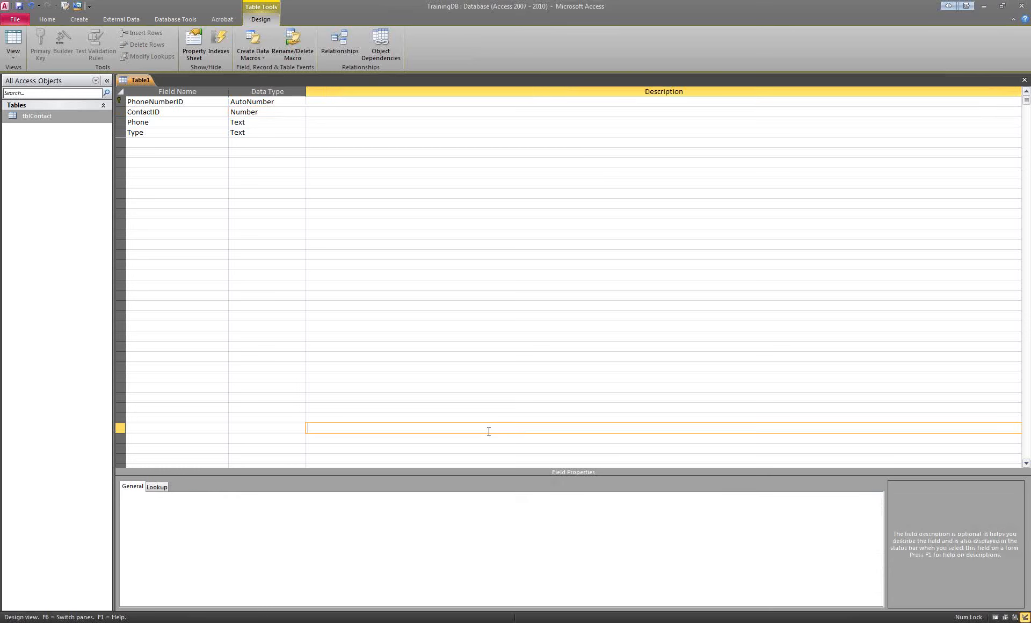
click(167, 111)
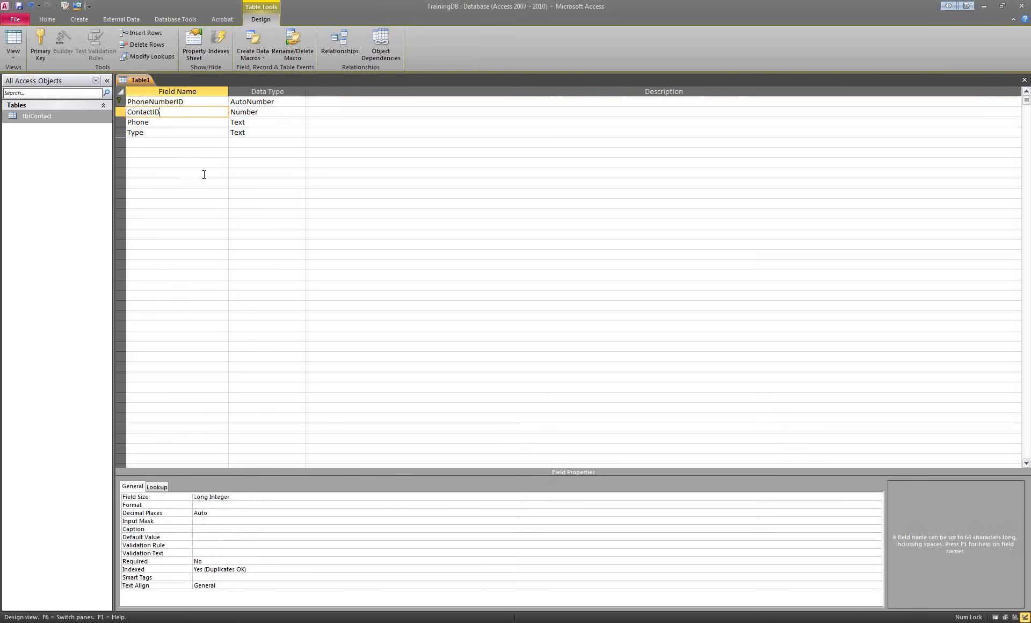
click(217, 517)
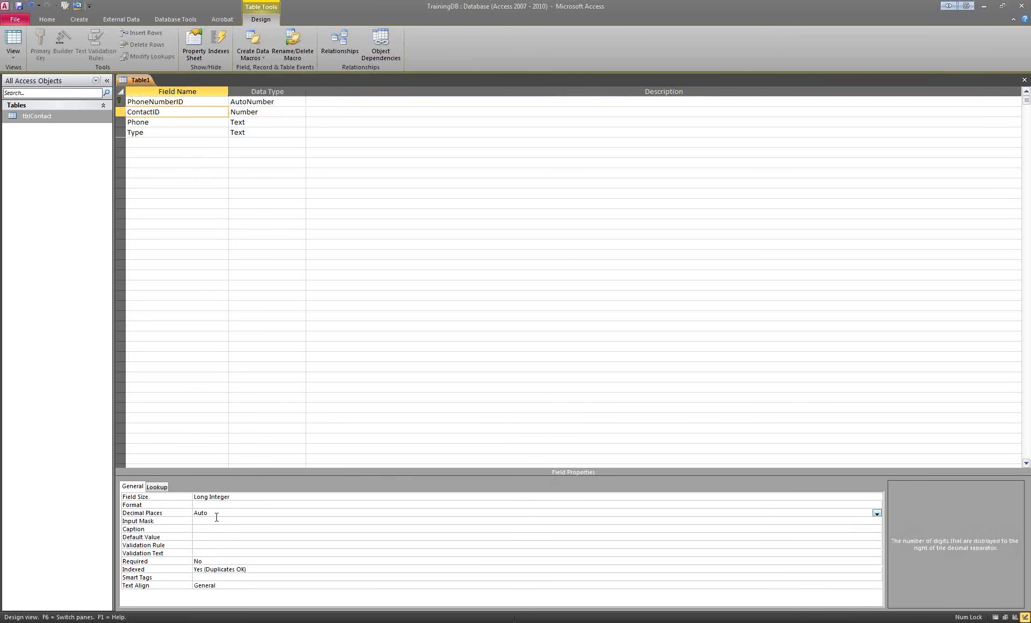
click(876, 513)
click(876, 513)
click(213, 521)
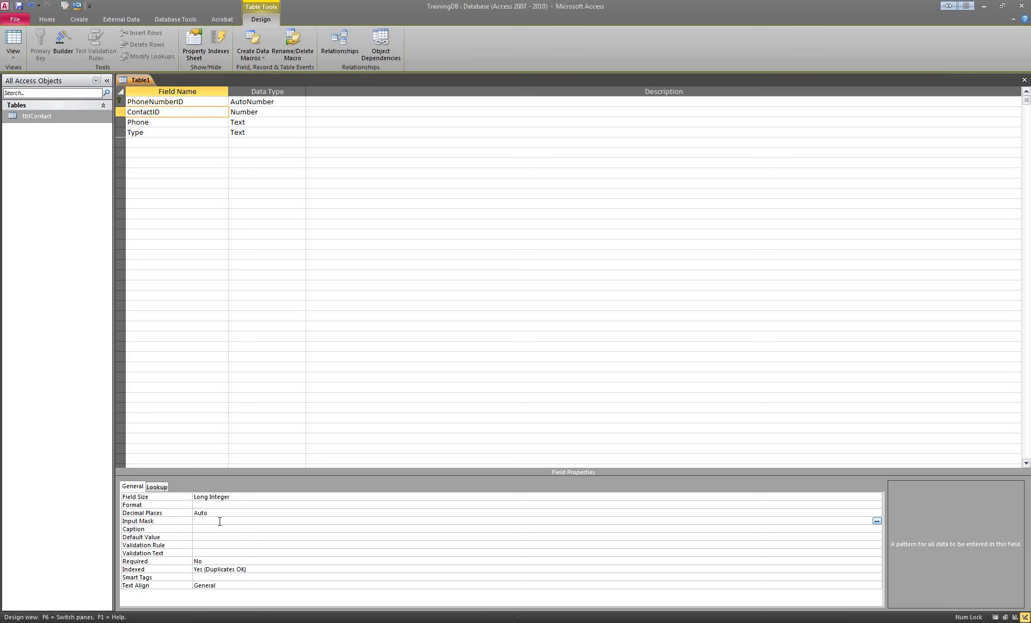
Start the Input Mask Wizard for the Phone field, saving the table as tblPhoneNumber
click(137, 123)
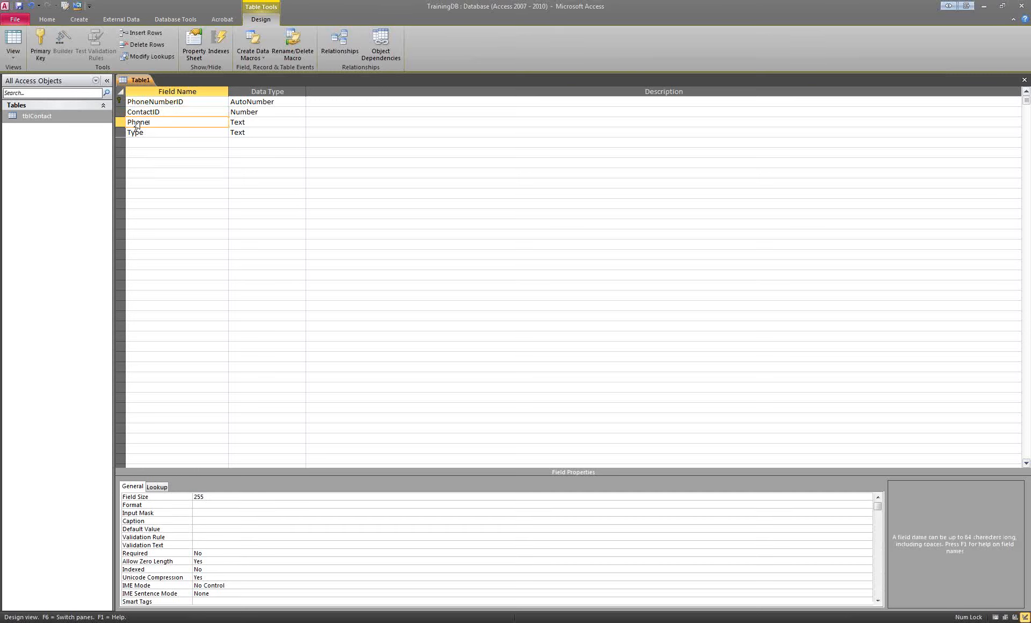
click(206, 513)
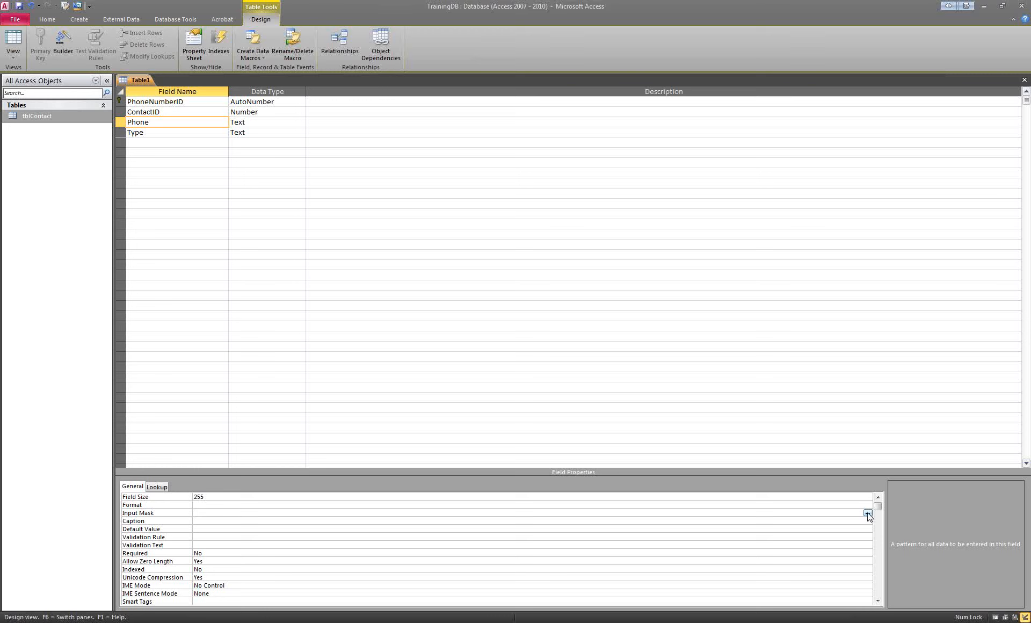
click(867, 514)
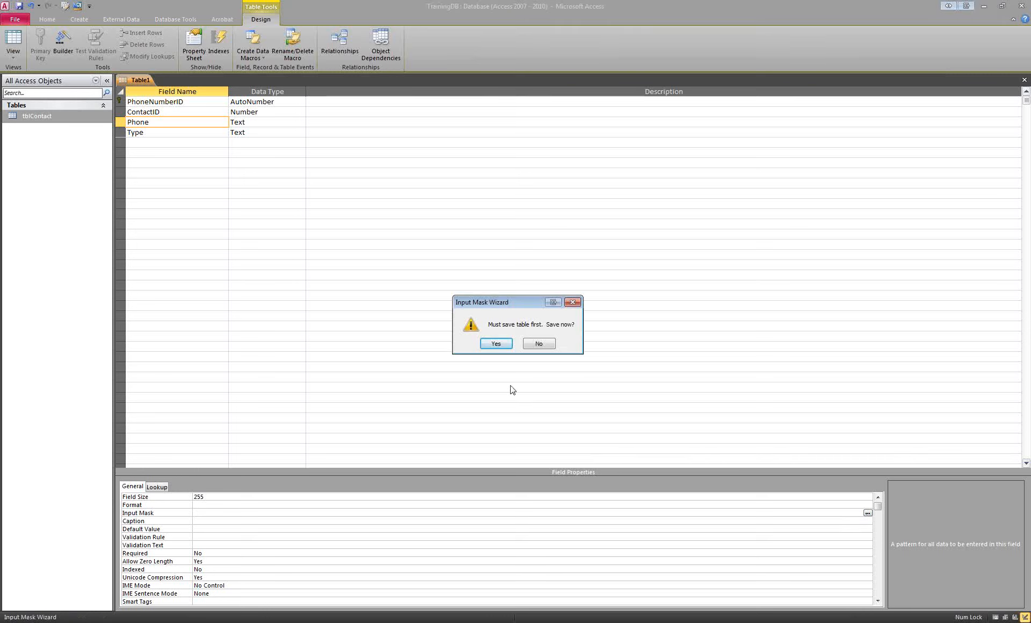
click(500, 347)
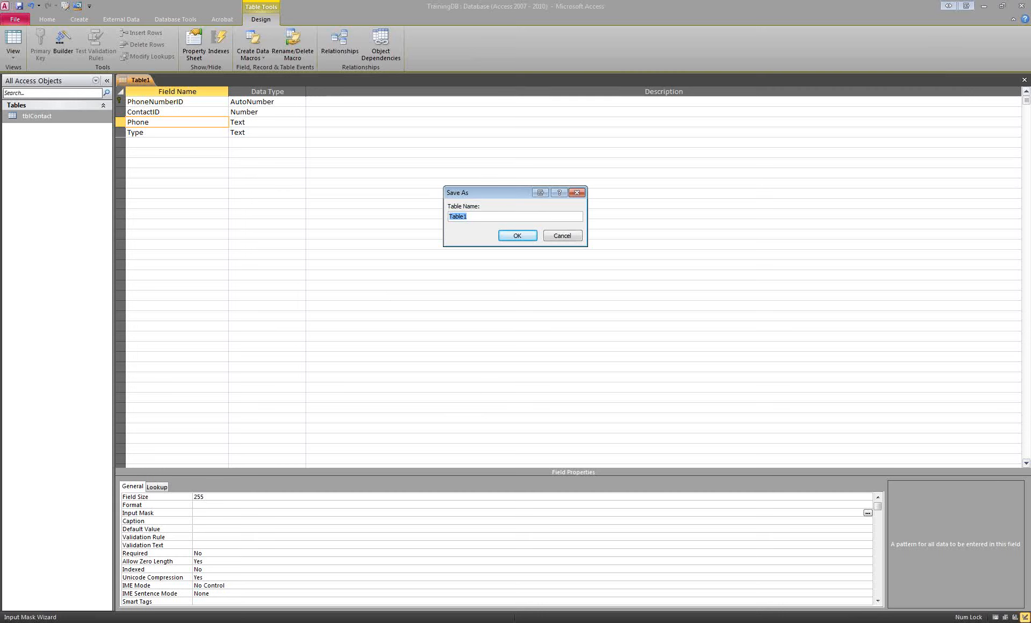
text(tblPhoneNumoer)
click(524, 237)
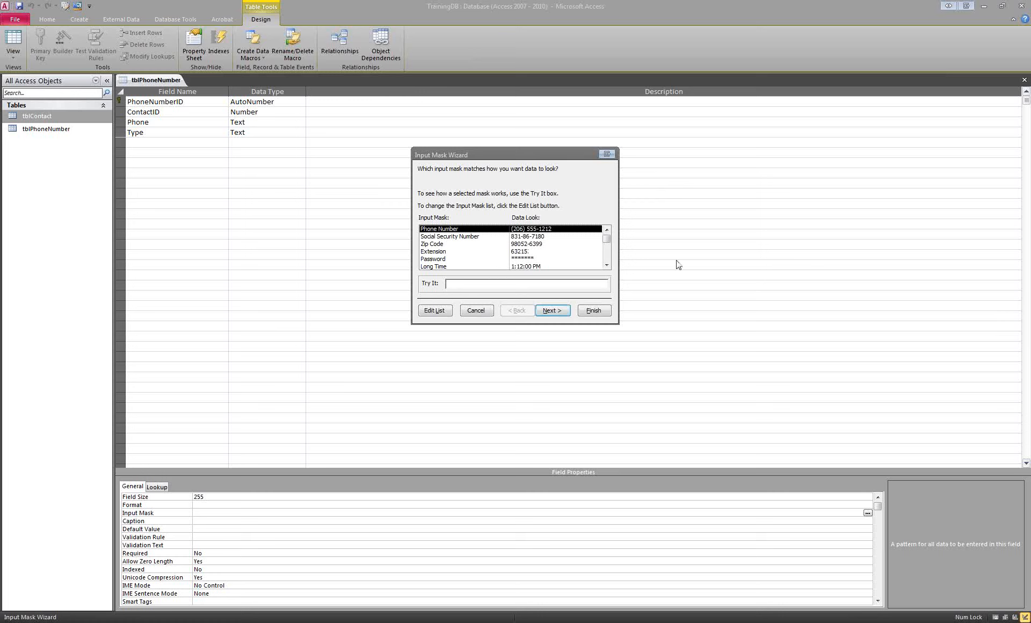
Apply the Phone Number input mask to the Phone field, storing the data with the symbols in the mask
click(607, 264)
click(606, 265)
click(607, 265)
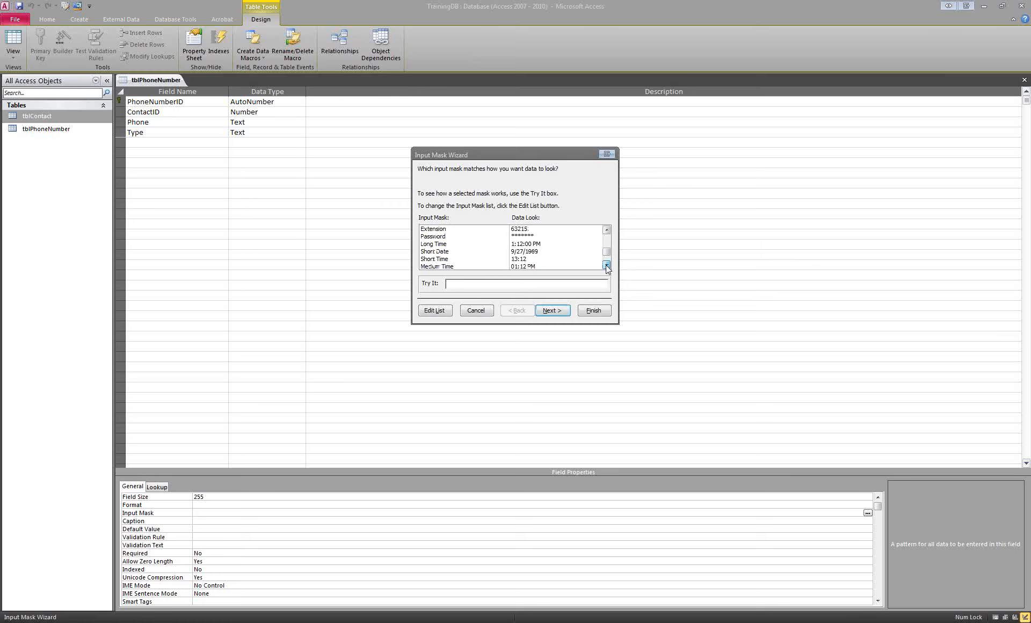
click(607, 265)
click(553, 310)
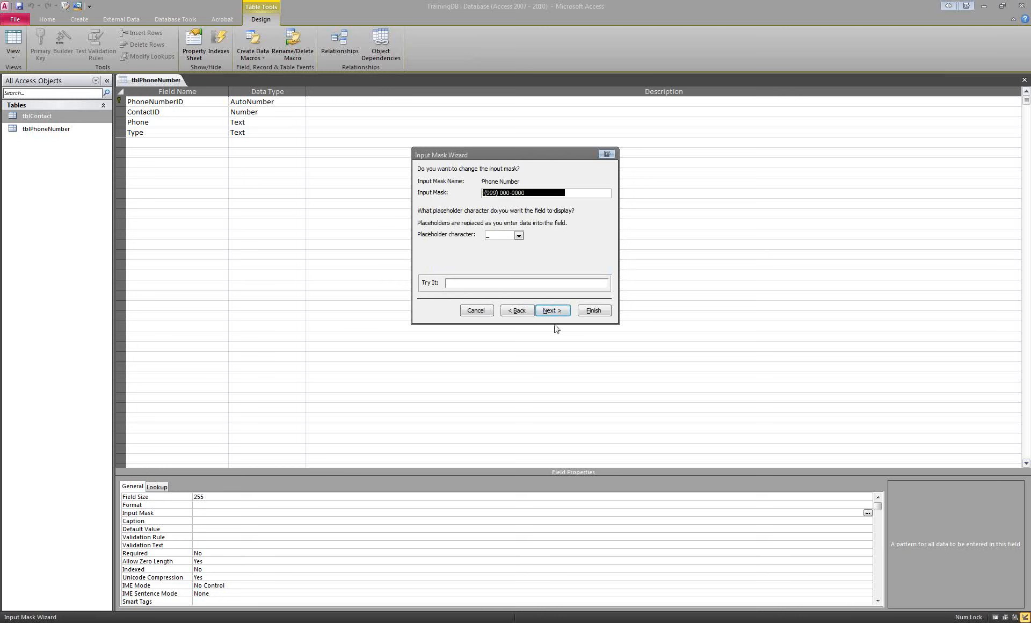
click(557, 312)
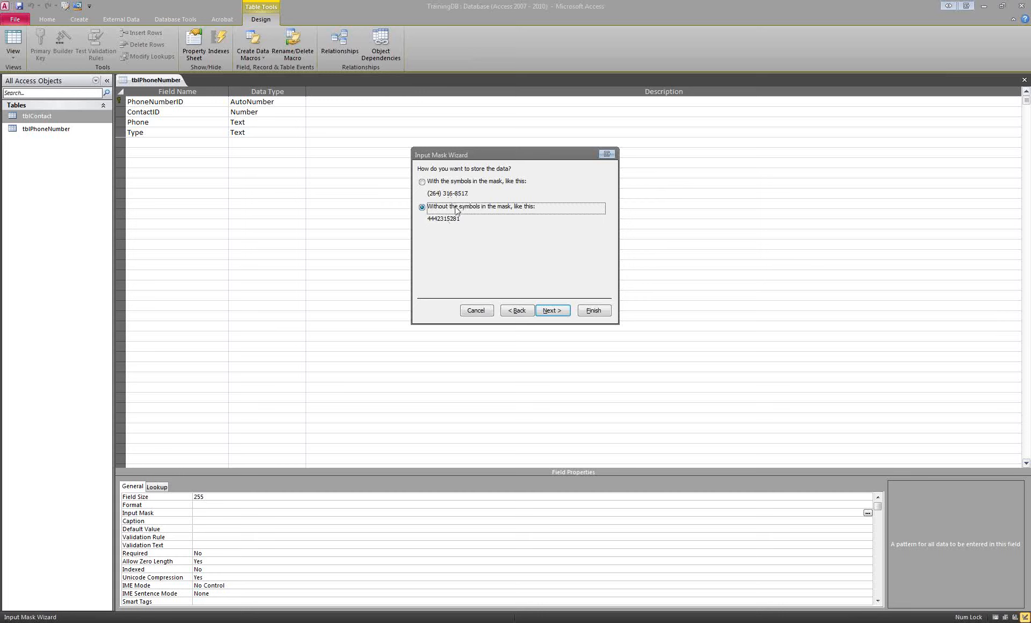
click(422, 183)
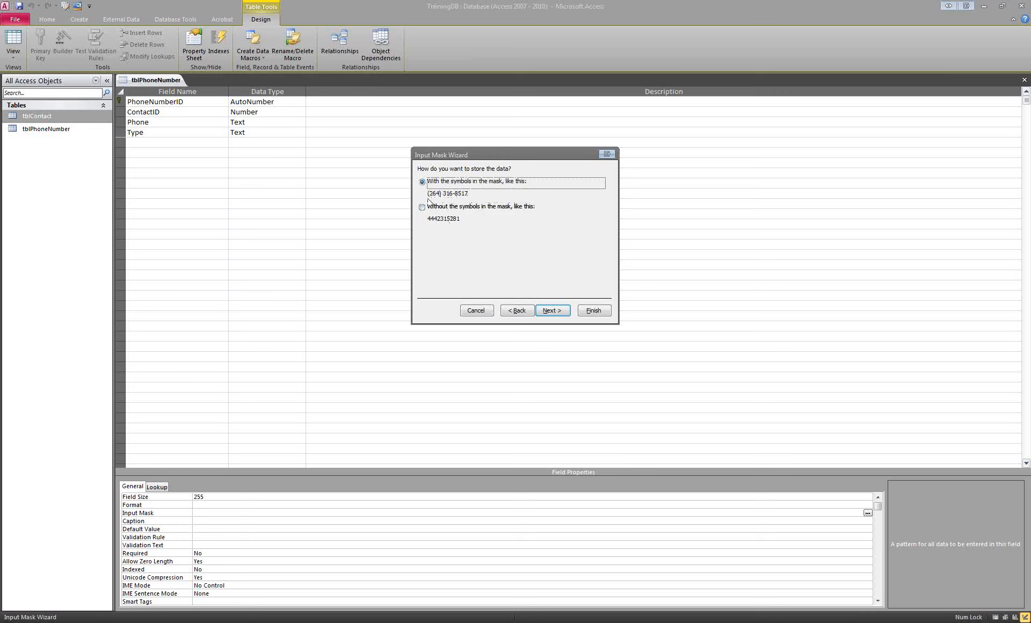
click(549, 310)
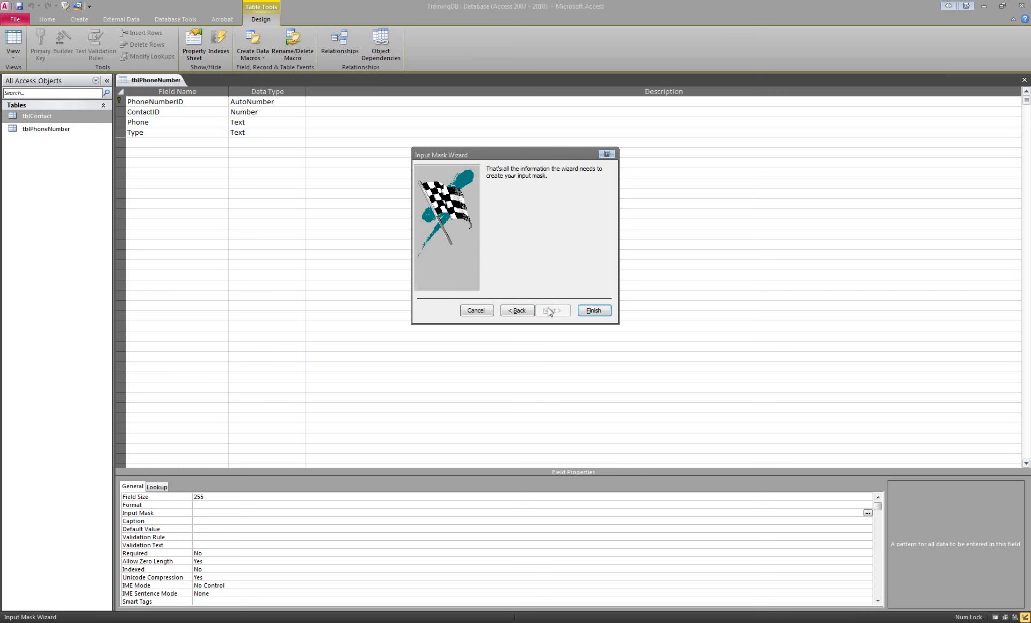
click(593, 311)
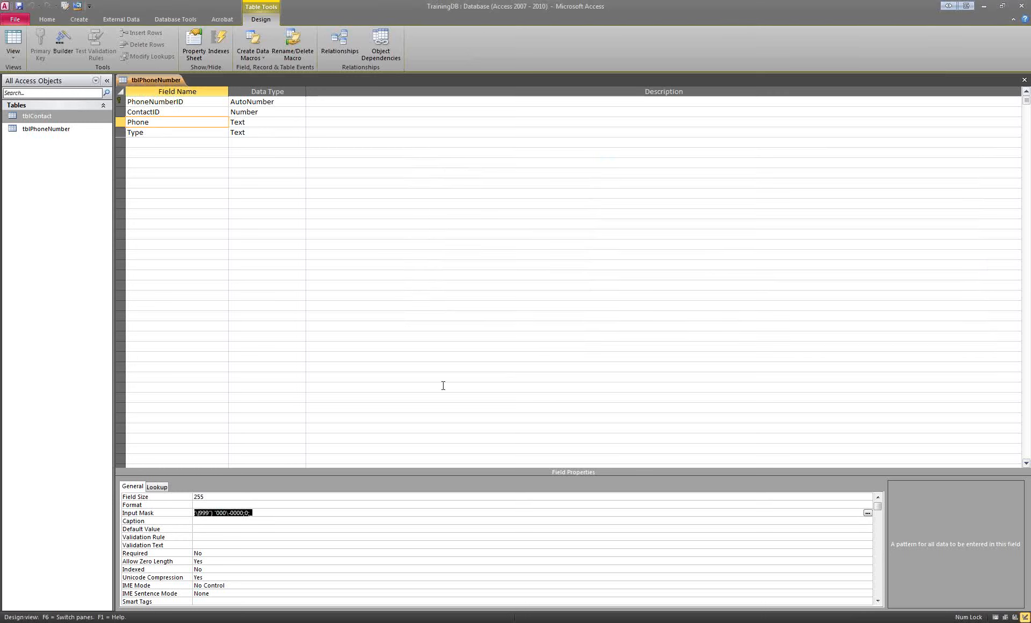
Review the Phone field's Caption, Default Value, Validation Rule, Required and Validation Text properties and their descriptions
click(202, 521)
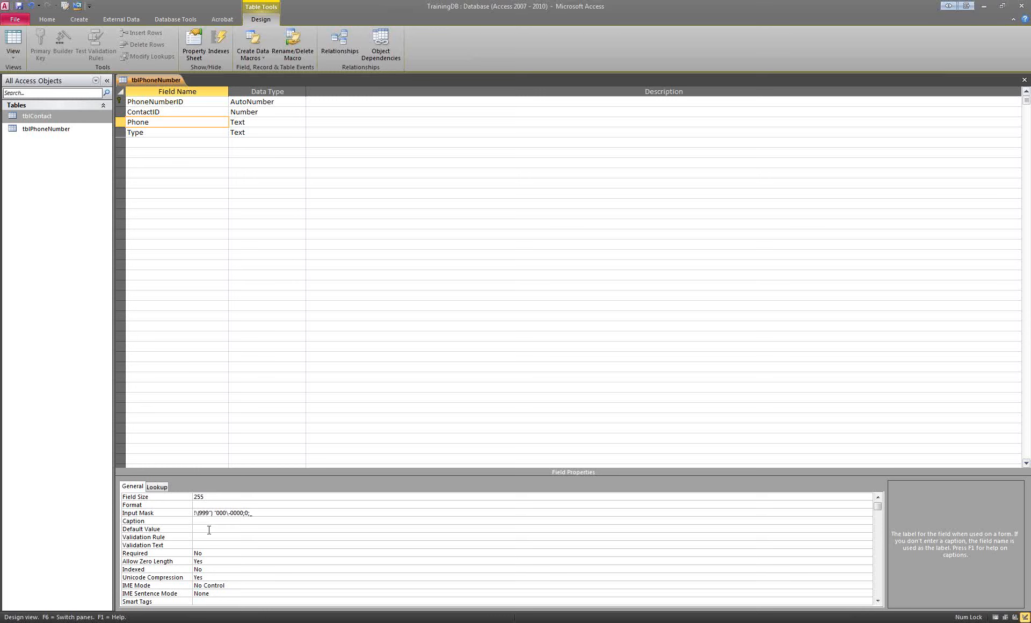
click(211, 530)
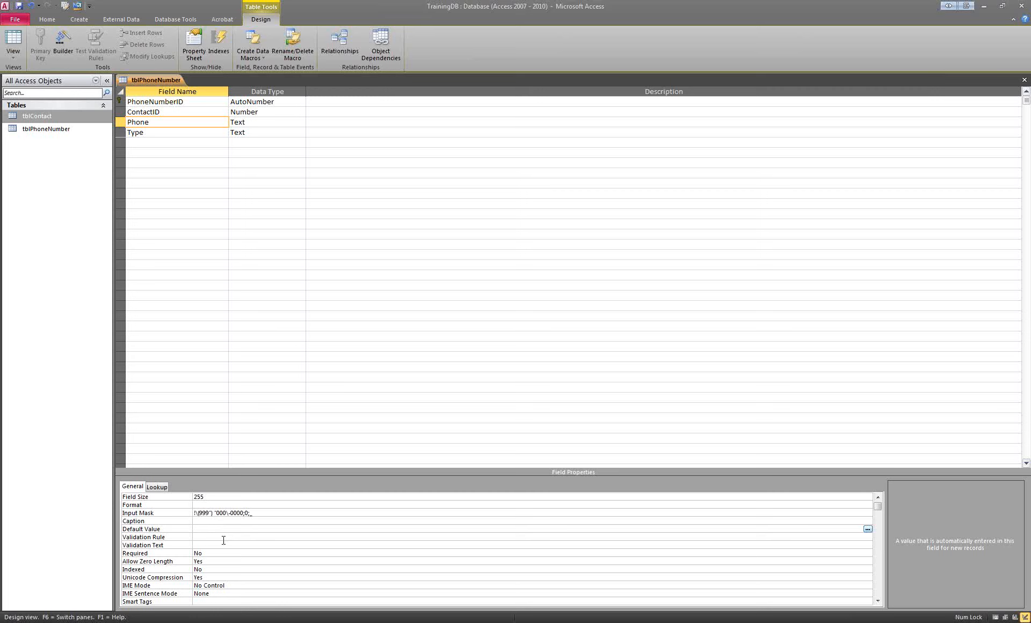
click(215, 538)
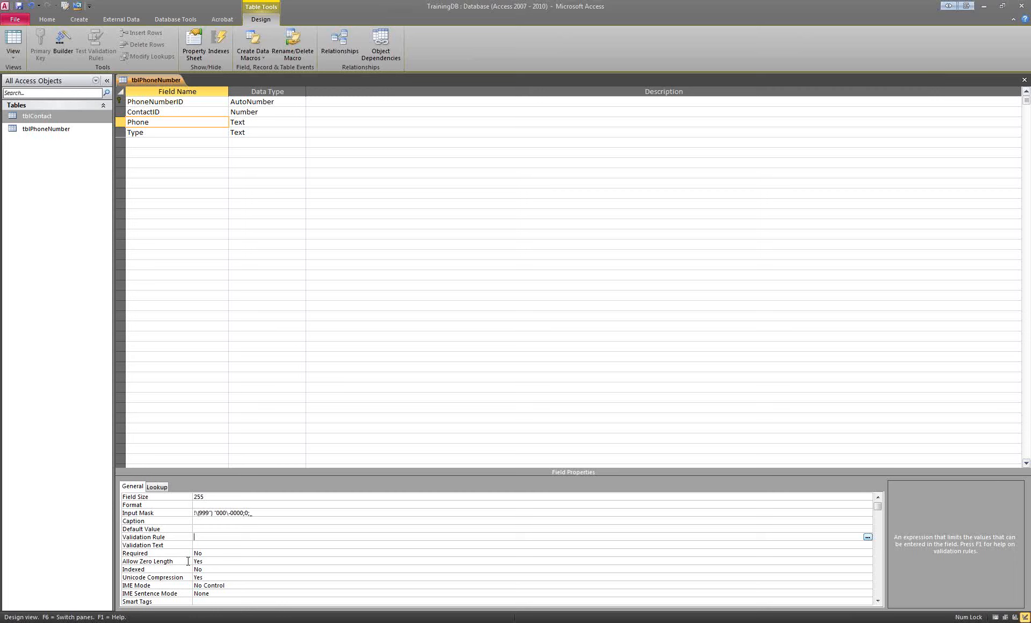
click(219, 553)
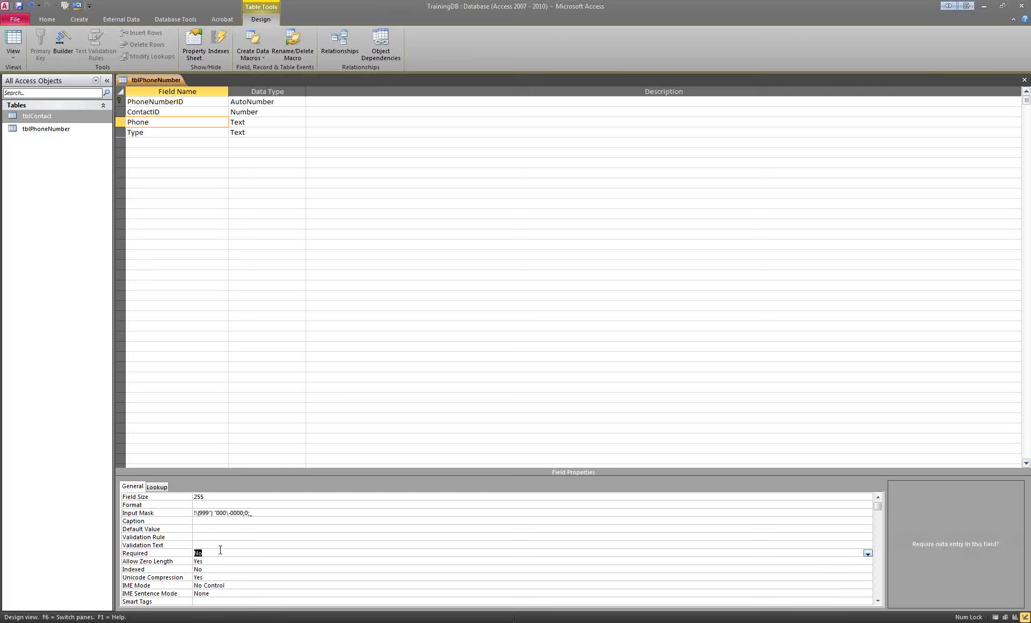
click(211, 544)
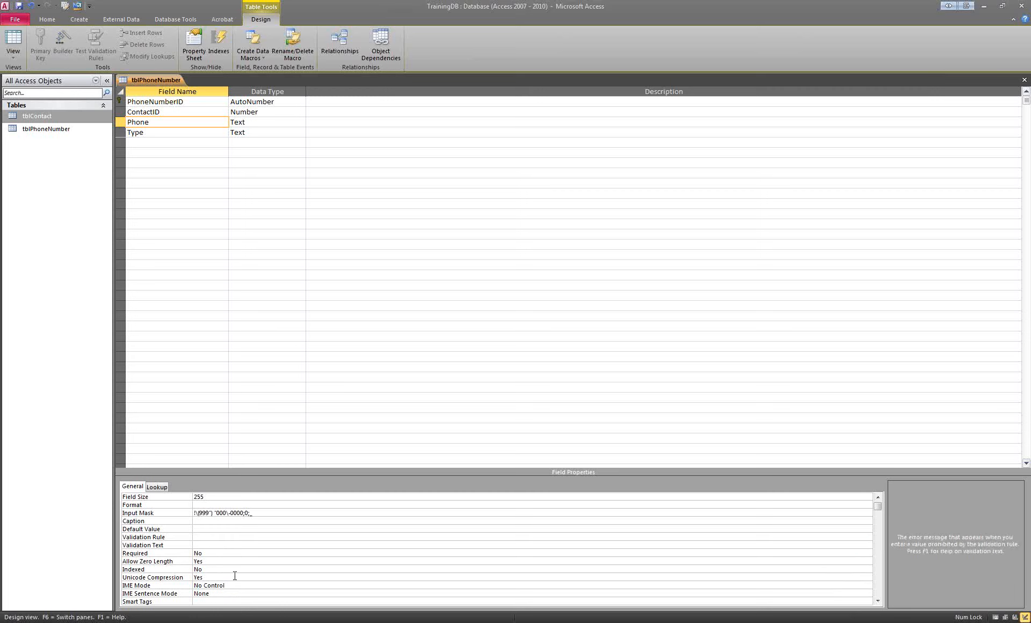
Open an enlarged Expression Builder for the Phone field's Validation Rule and examine the list of built-in functions
click(206, 537)
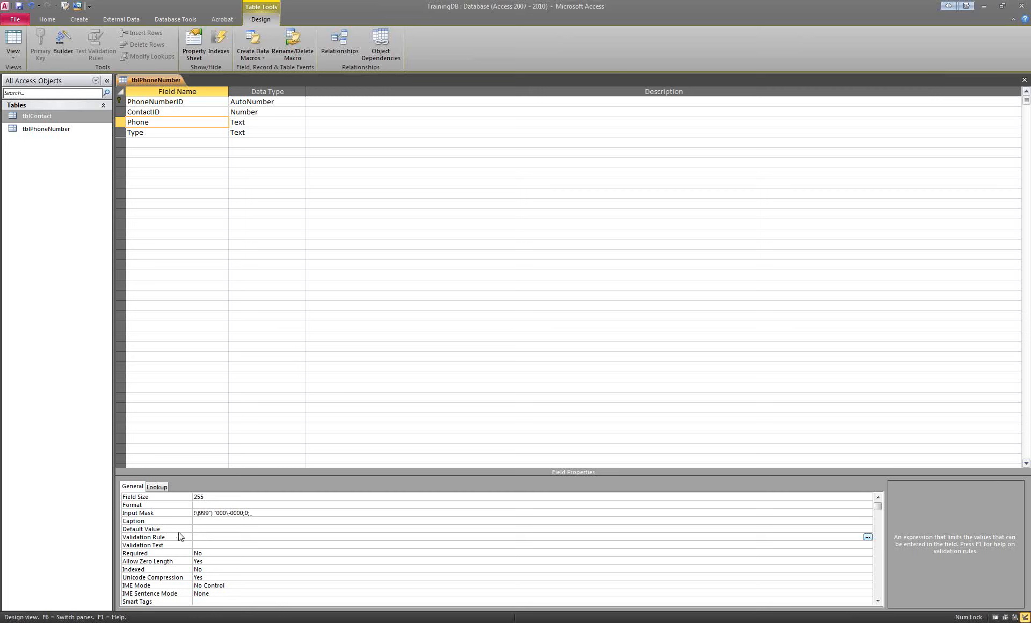
click(868, 537)
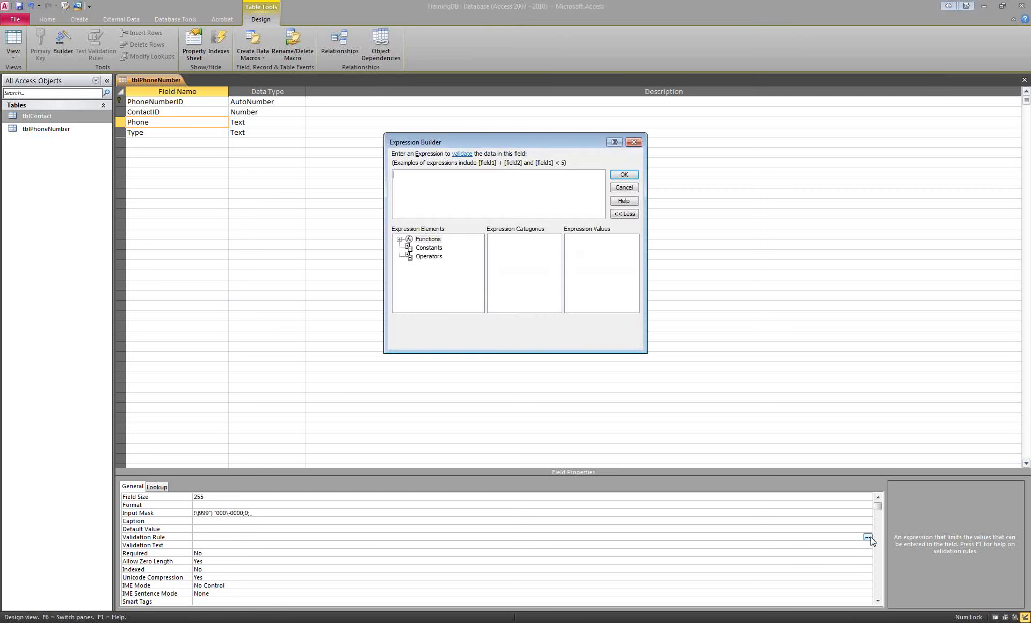
drag(463, 145, 396, 161)
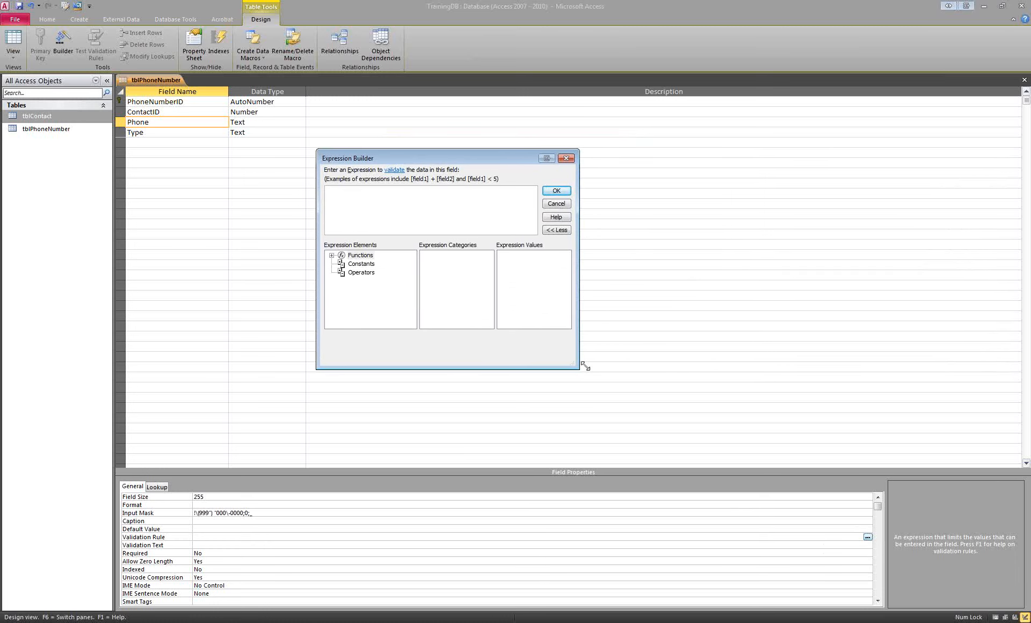
drag(578, 368, 825, 560)
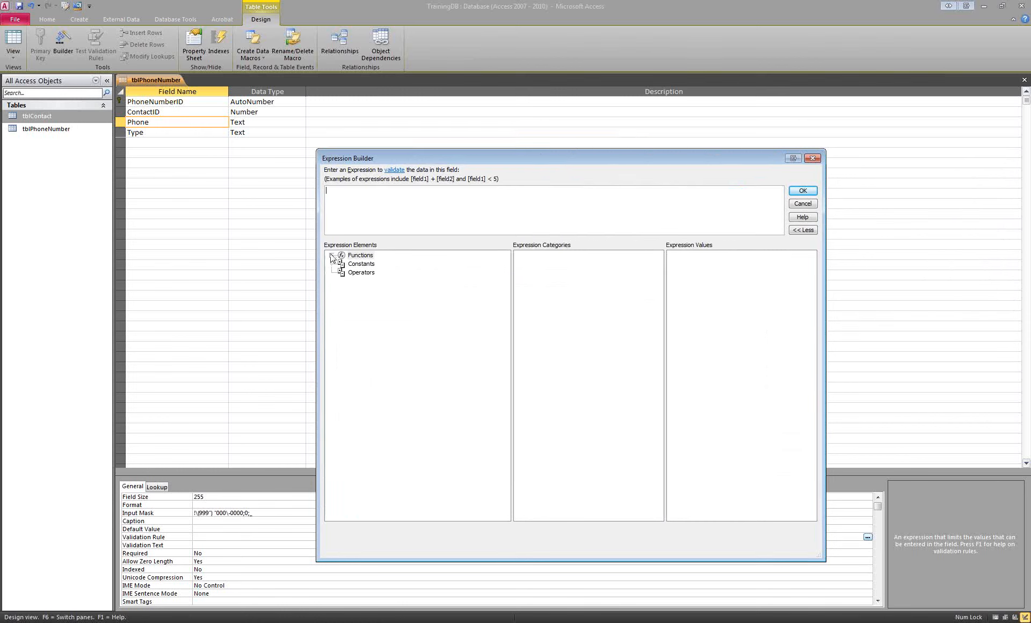
double_click(361, 256)
click(372, 264)
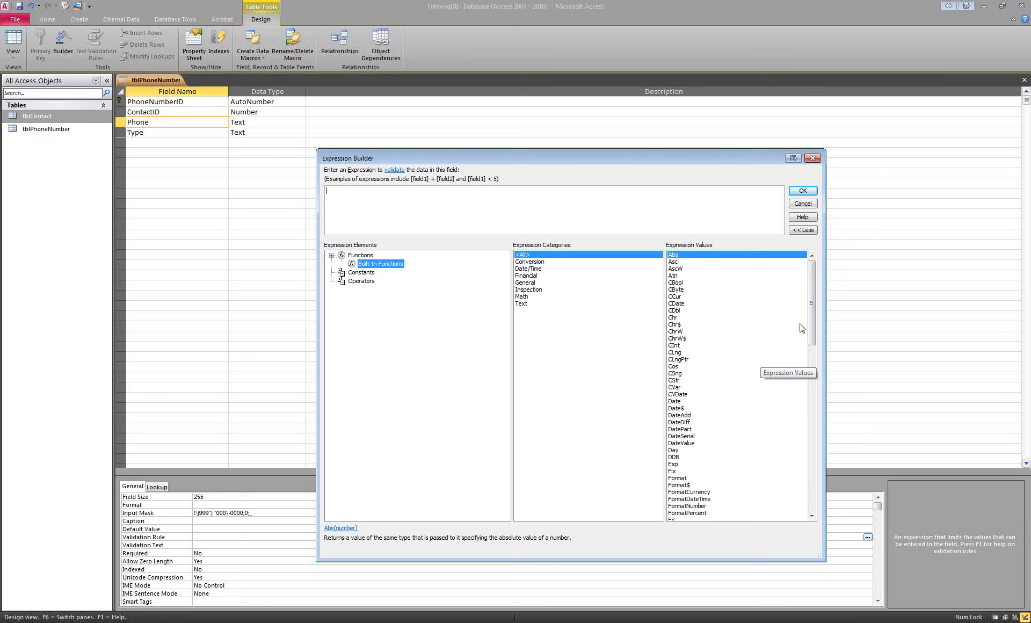
mouse_move(813, 301)
mouse_down()
mouse_move(809, 440)
mouse_move(812, 301)
mouse_up()
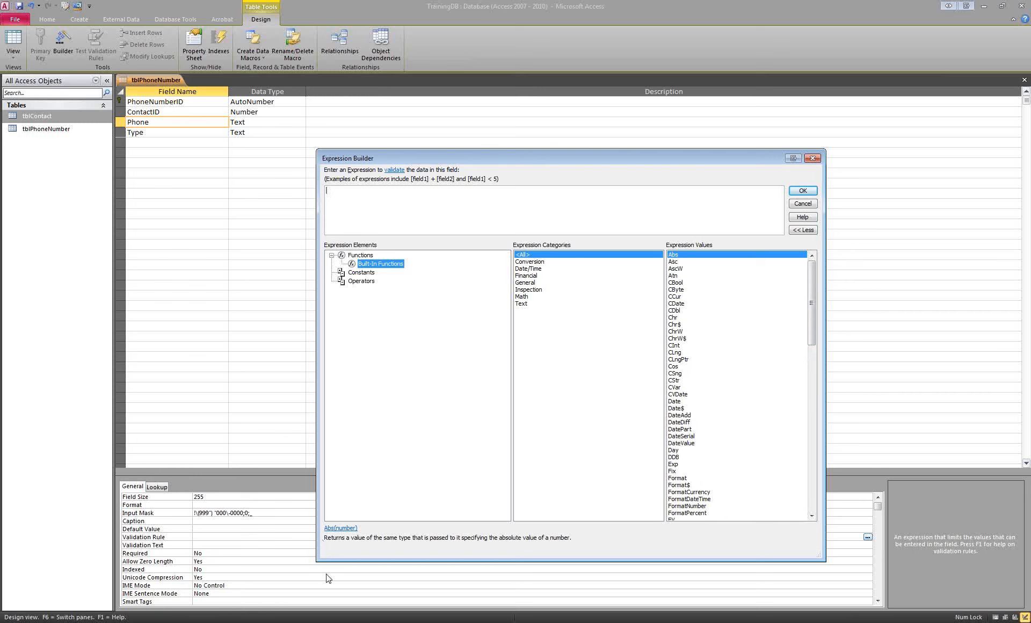
Open the help topic for the Abs function, look it over and close it
click(333, 545)
click(348, 529)
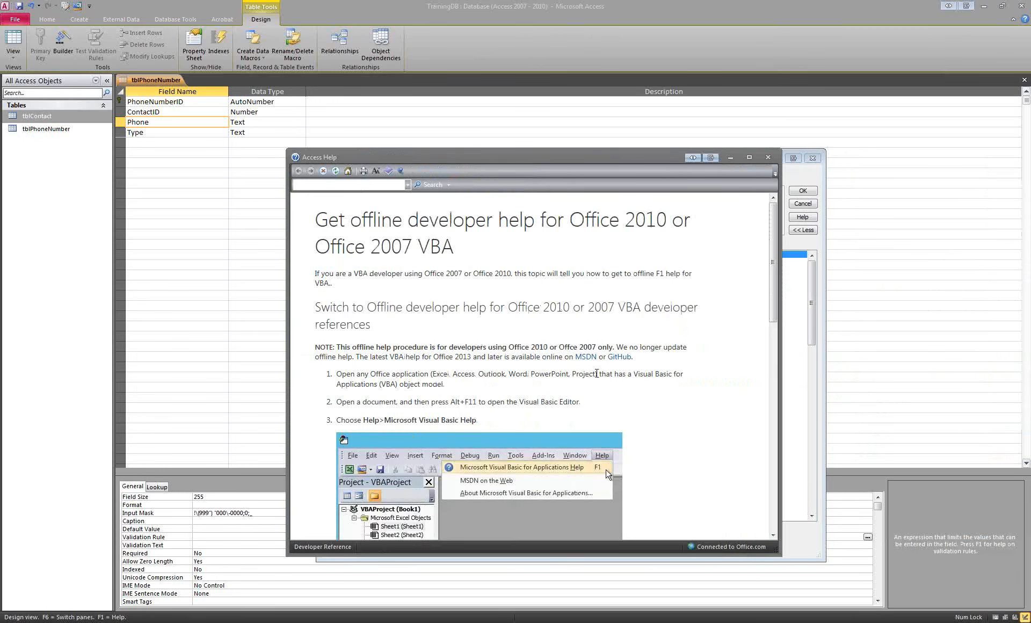
click(768, 156)
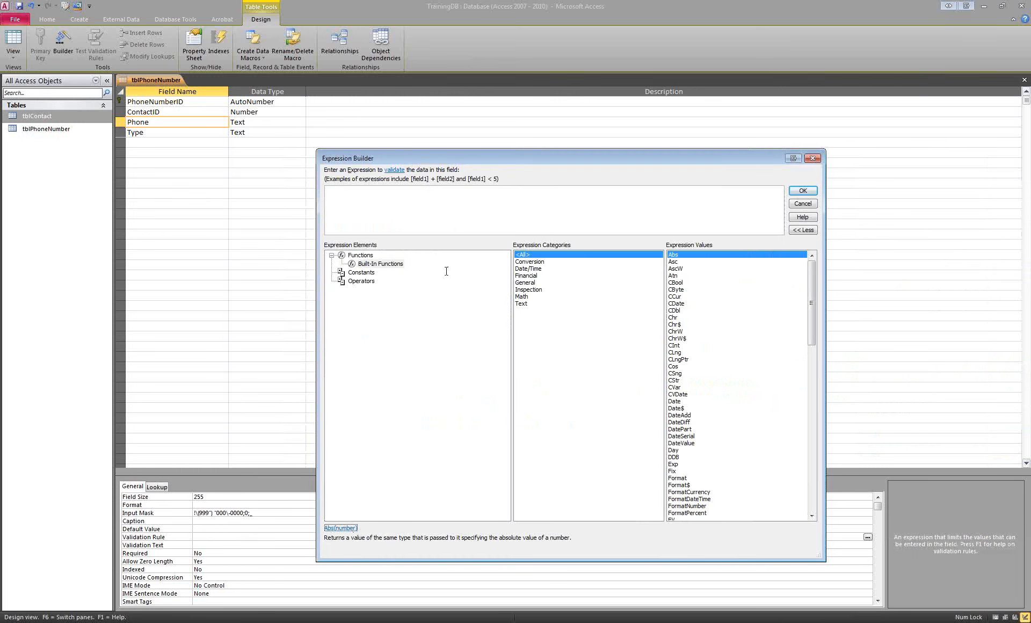
Examine the descriptions of the Left and Mid text functions, then leave the Expression Builder without adding a validation rule
click(403, 231)
click(530, 304)
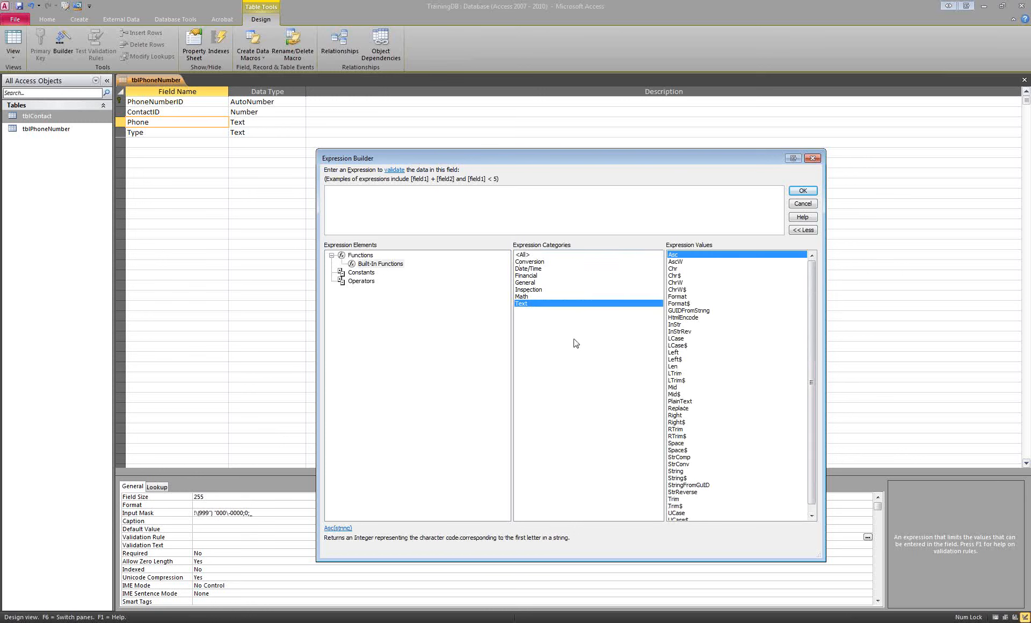
click(691, 354)
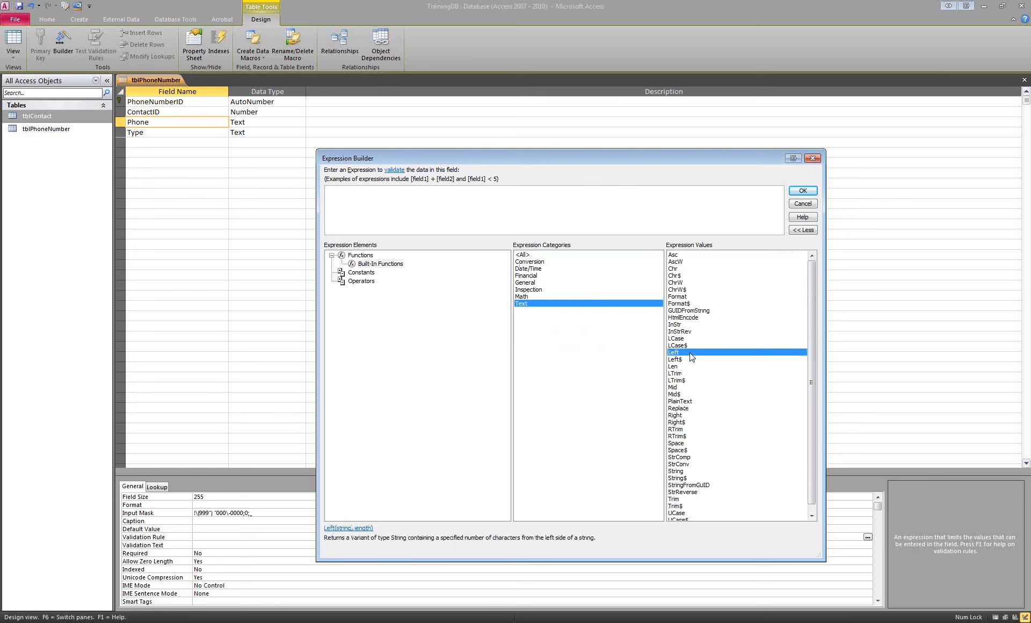
click(687, 388)
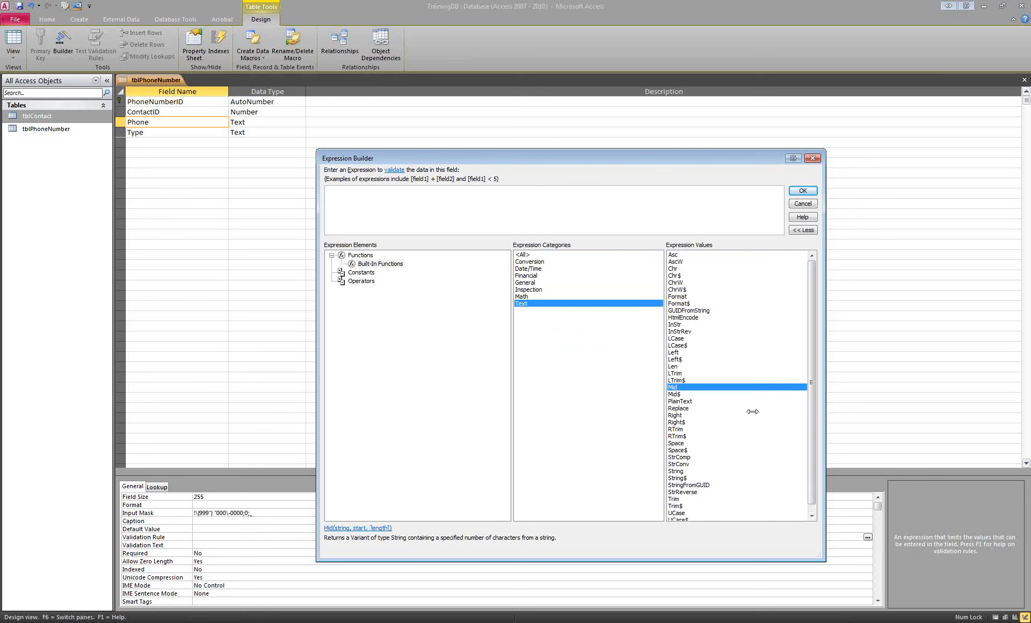
click(802, 205)
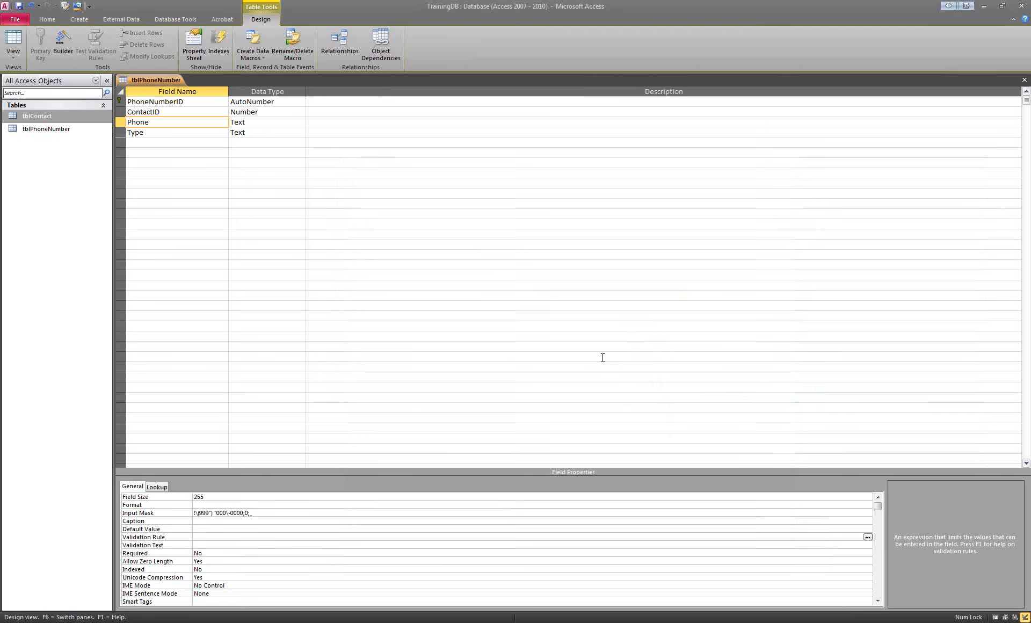
Review the Phone field's Required, Allow Zero Length and Indexed properties along with their descriptions
click(228, 553)
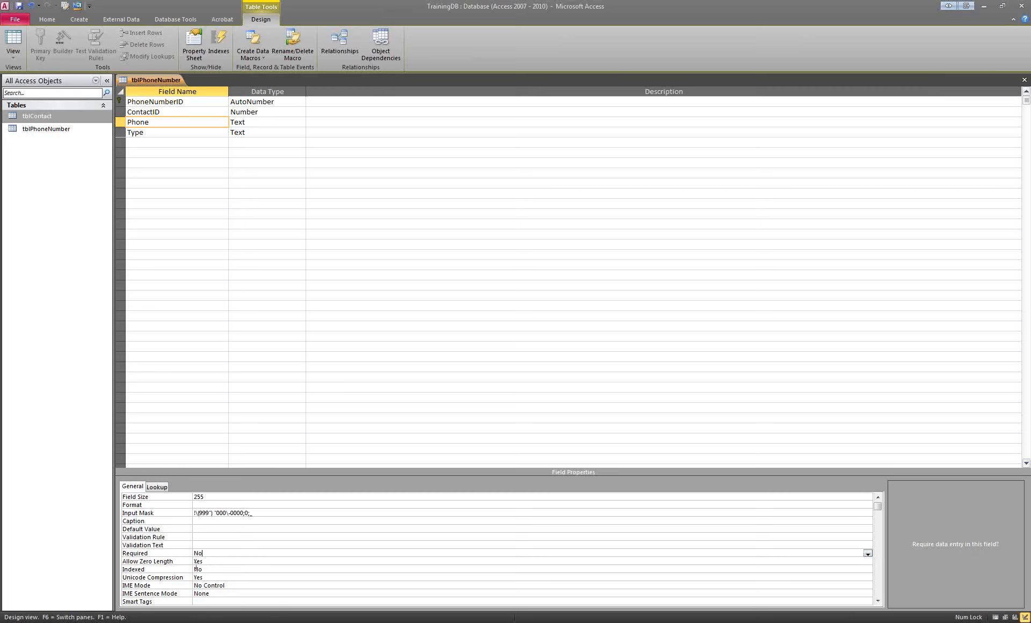
click(218, 561)
click(215, 569)
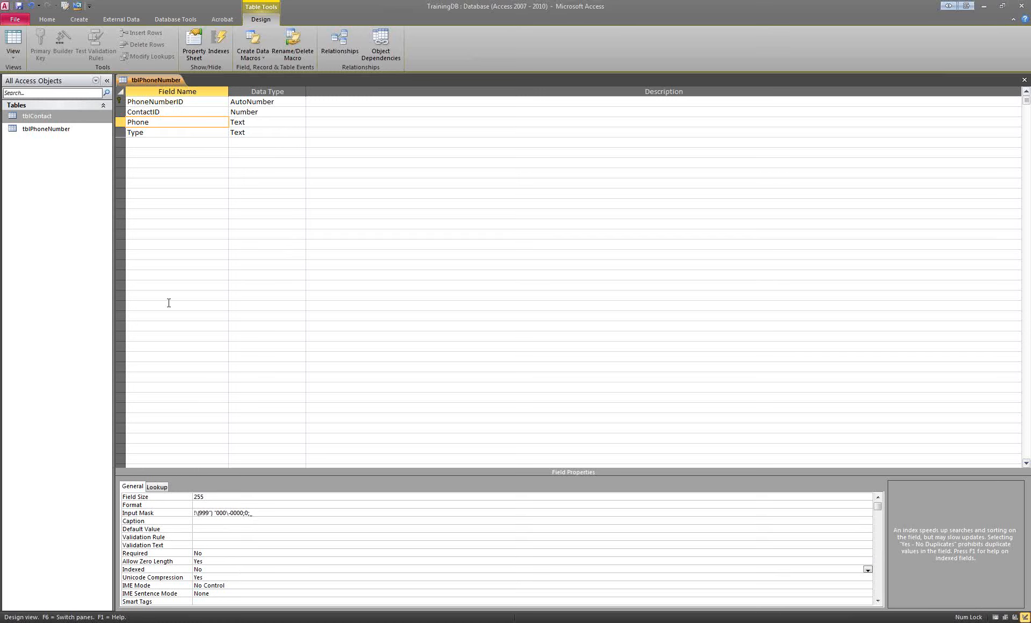
Compare the field properties of the Type, Phone, ContactID and PhoneNumberID fields
click(152, 133)
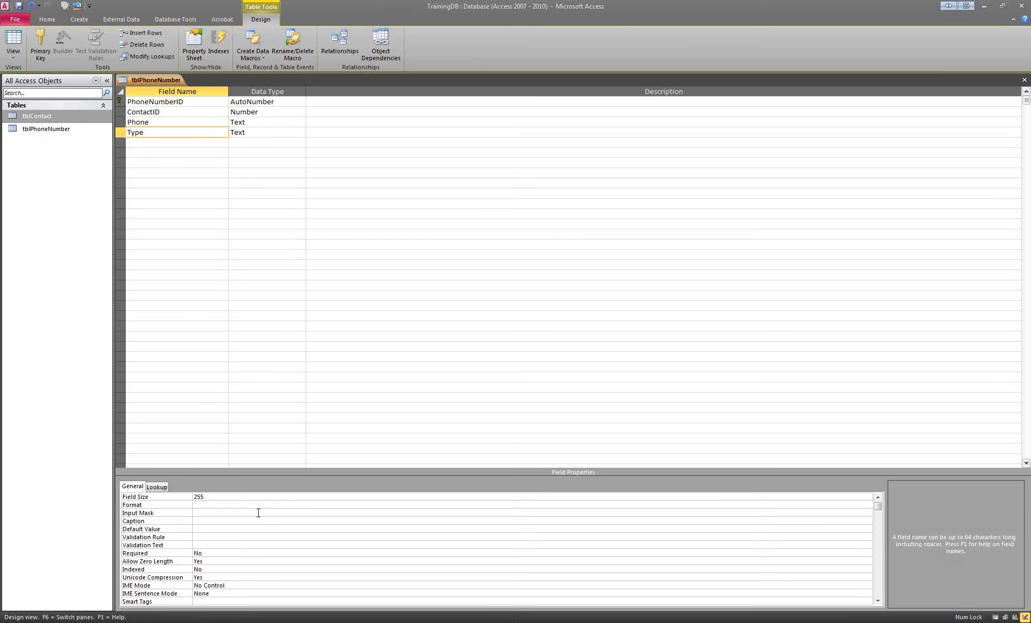
click(185, 122)
click(183, 112)
click(190, 101)
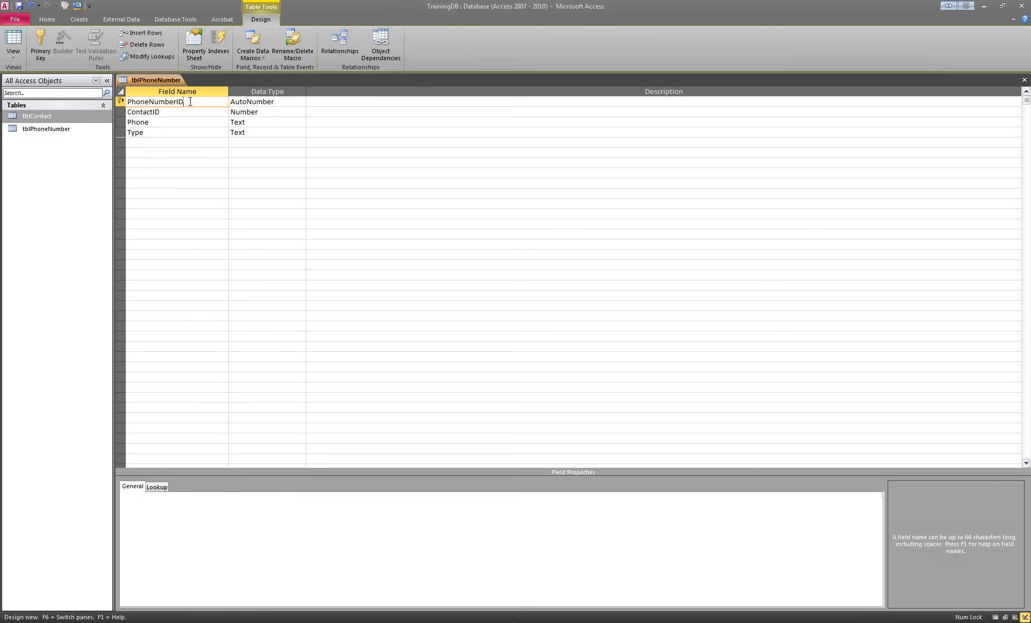
click(189, 112)
click(188, 122)
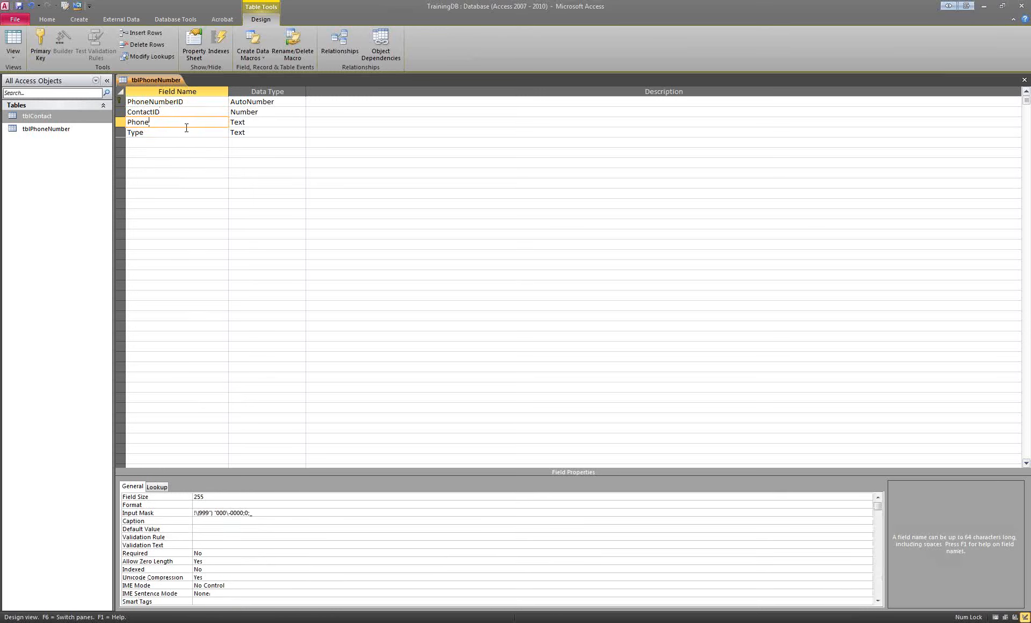
click(187, 132)
click(186, 122)
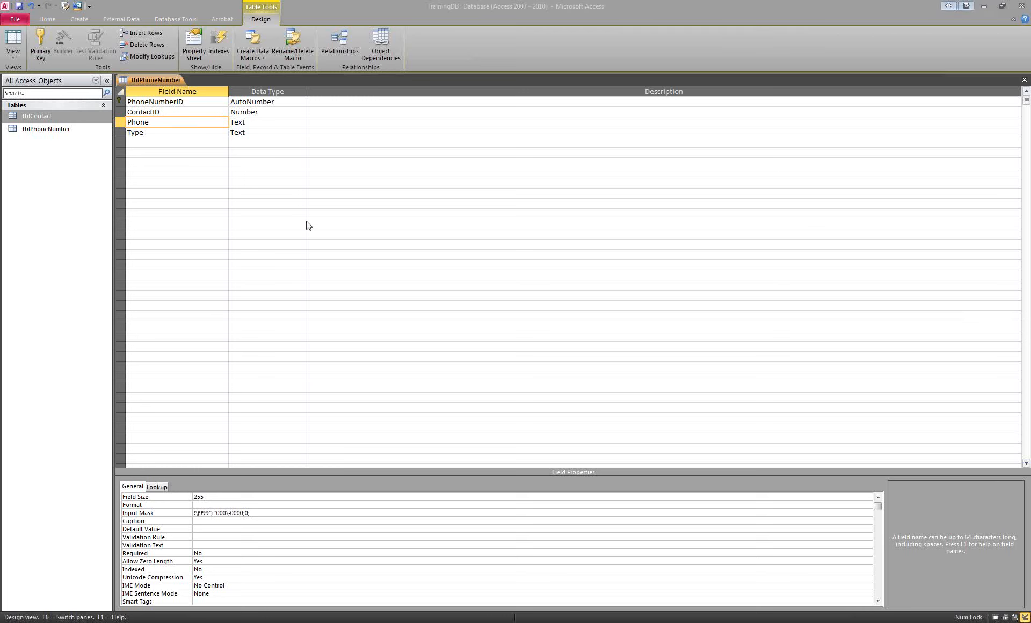
Examine the ContactID field's data type and Field Size description, and select the Type field
click(274, 112)
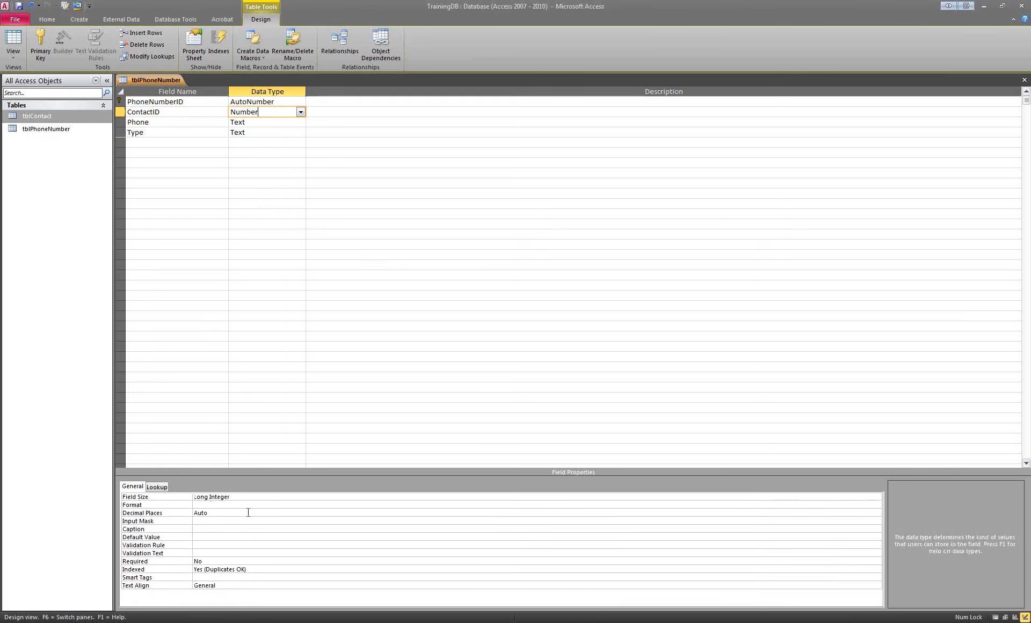
click(249, 496)
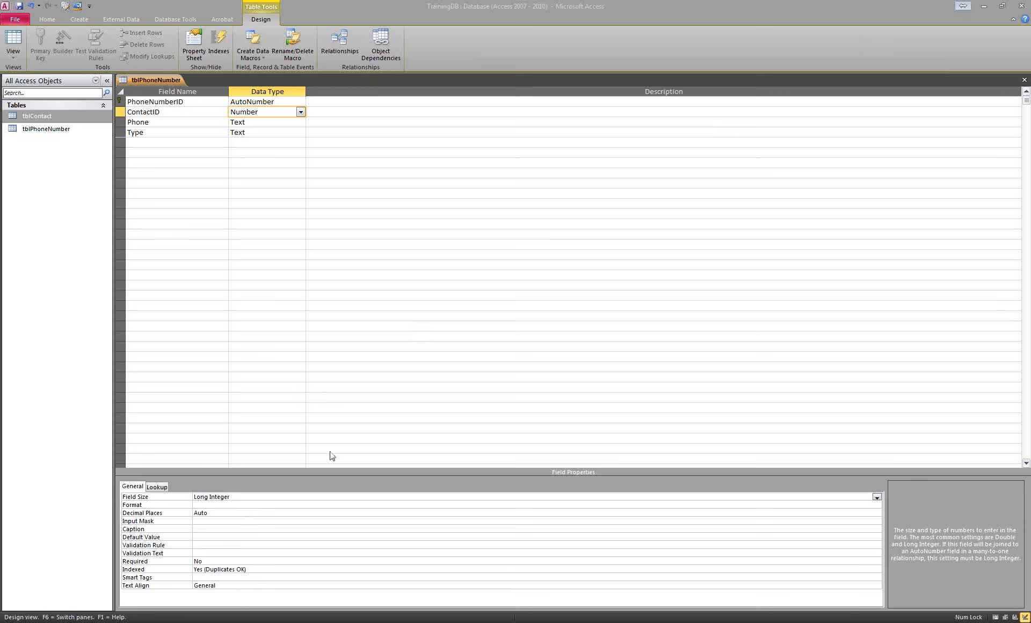
click(231, 326)
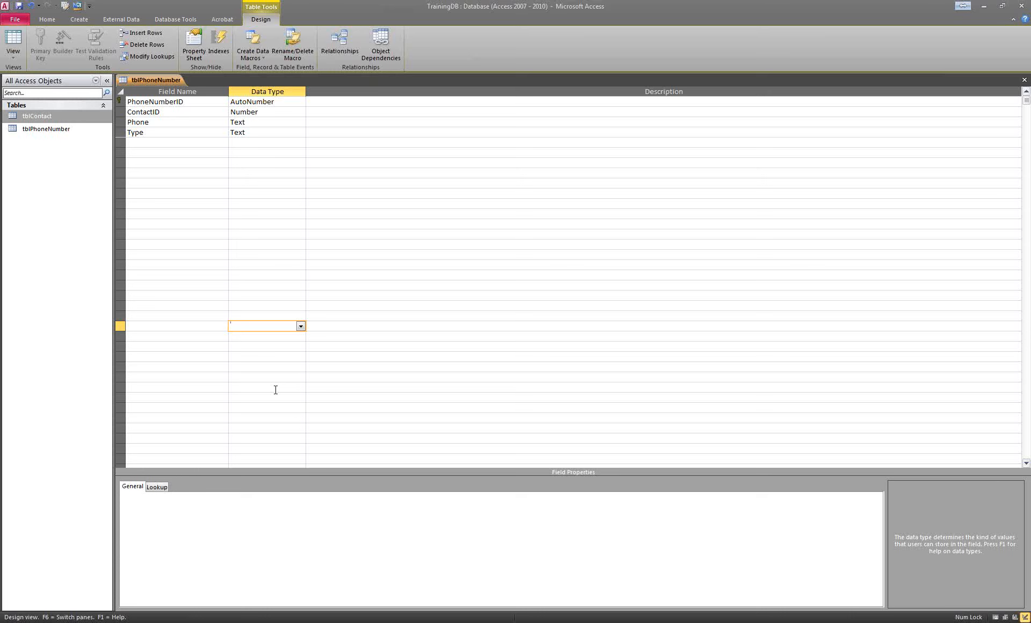
click(200, 133)
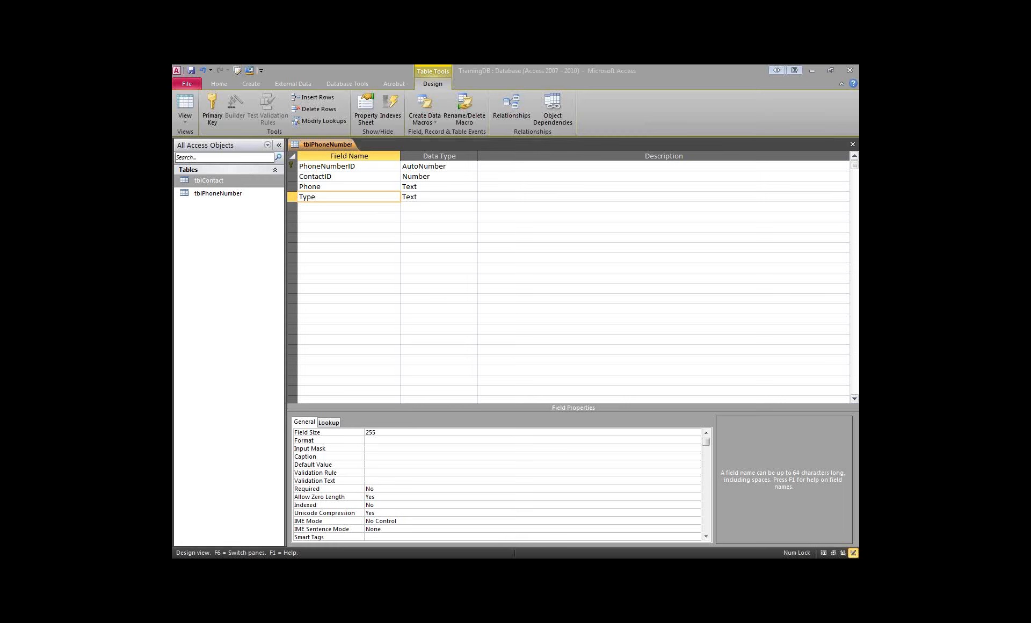
Switch to Excel, look over the maximised Sample File workbook and close it to view the phone list in Training.xlsx
key(alt+Tab)
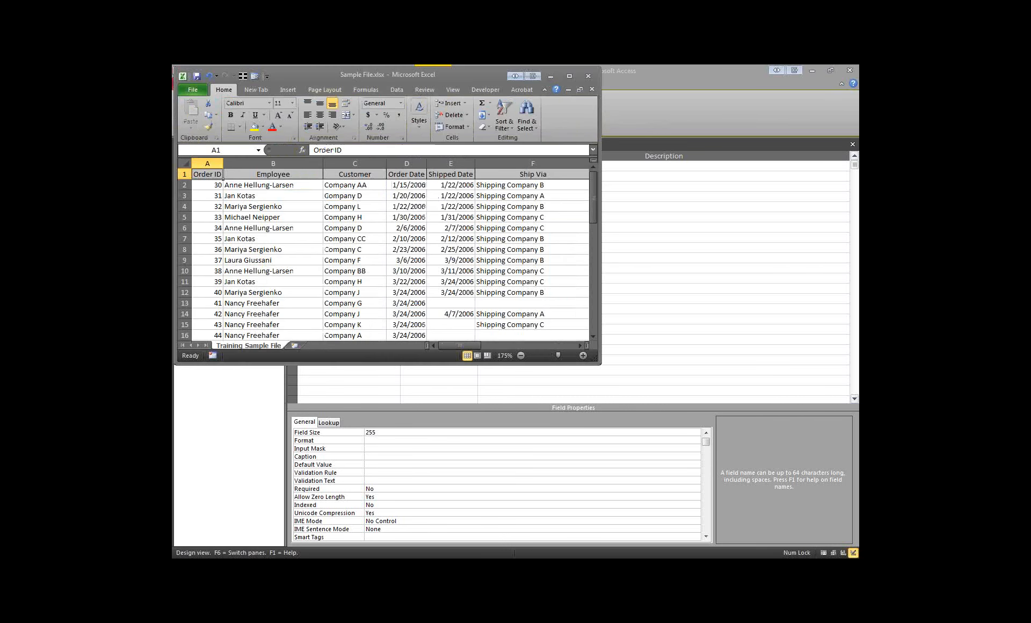
double_click(467, 79)
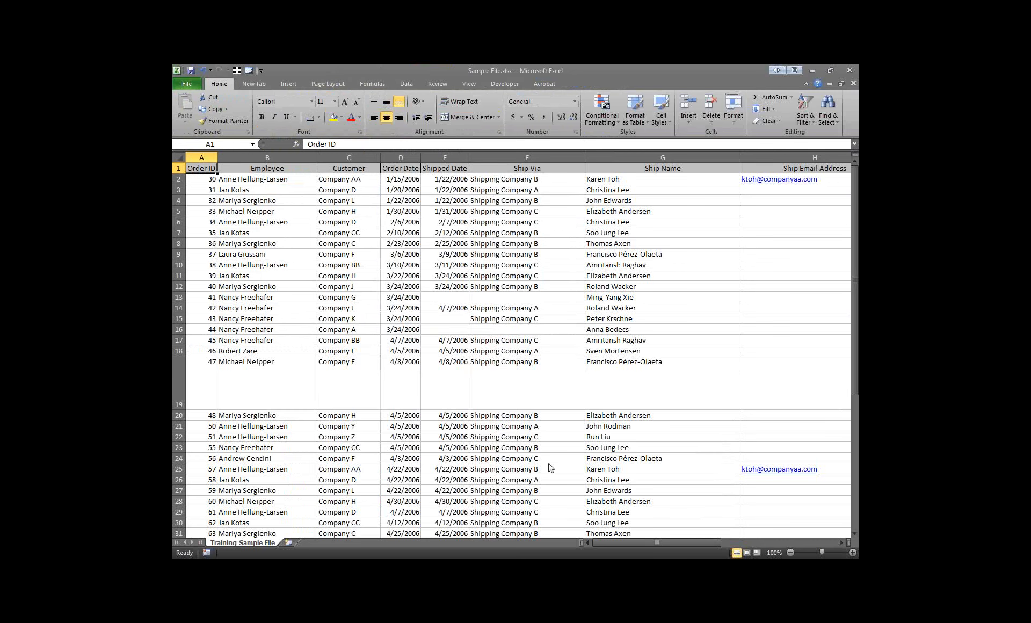
mouse_move(692, 543)
mouse_down()
mouse_move(682, 540)
mouse_move(798, 533)
mouse_move(712, 537)
mouse_up()
click(850, 70)
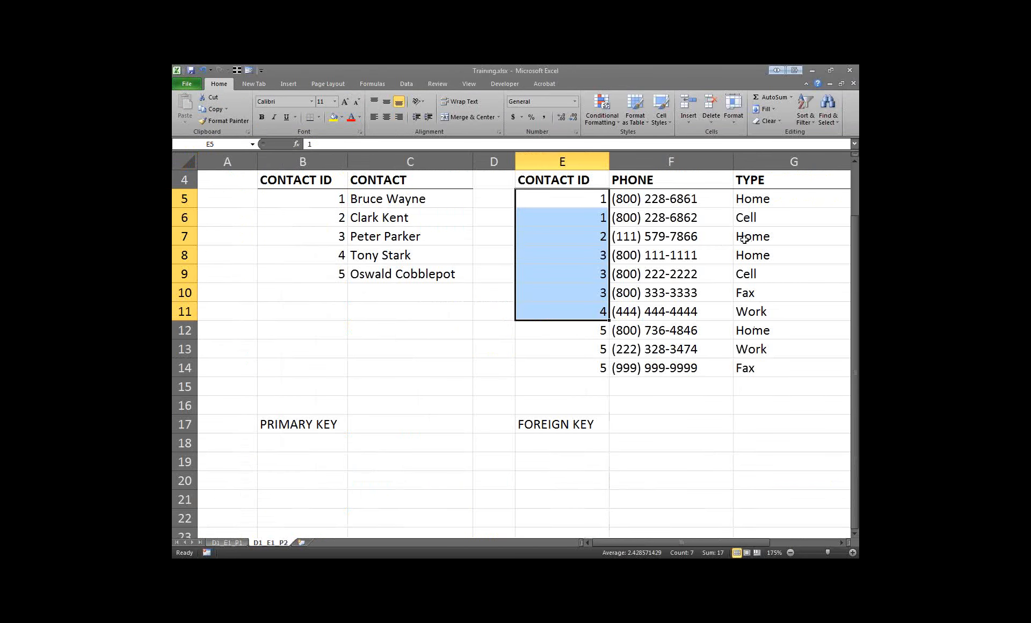
click(731, 255)
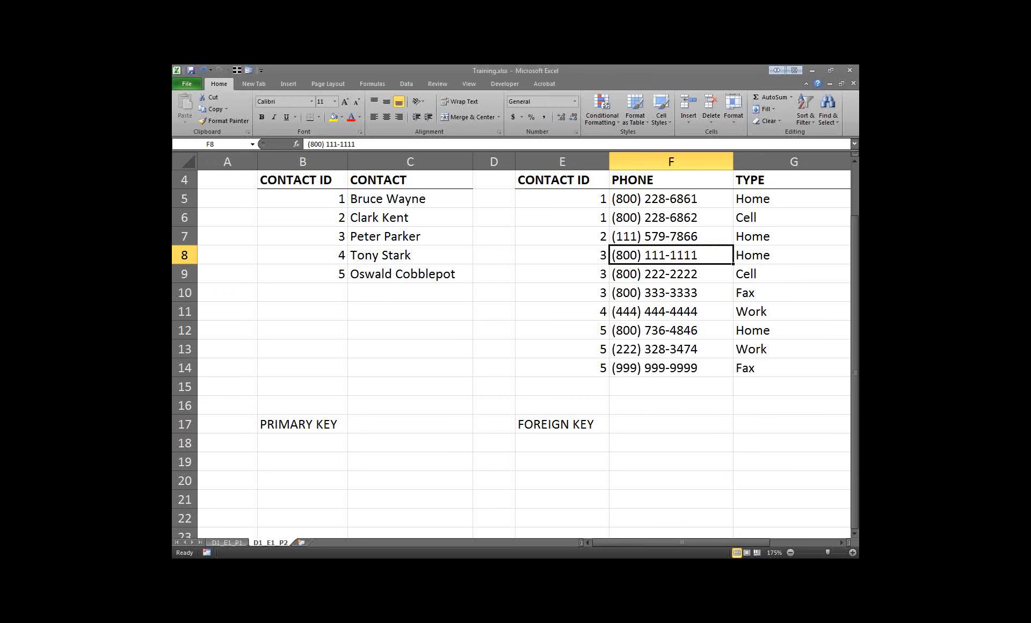
Switch to the PowerPoint slide show and bring up the Data Types overview slide
key(alt+Tab)
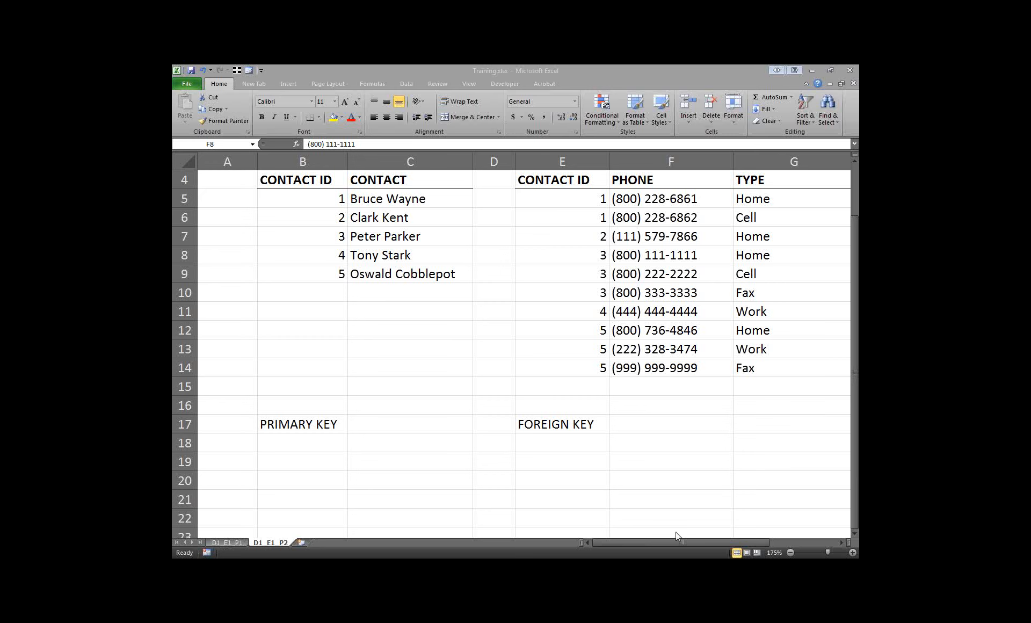
click(629, 547)
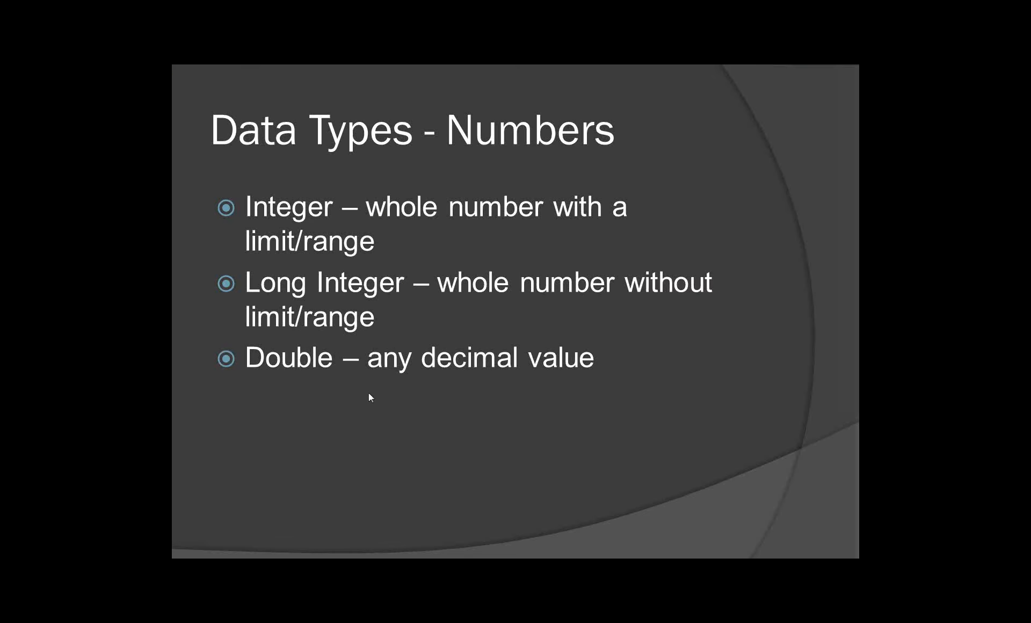
click(375, 396)
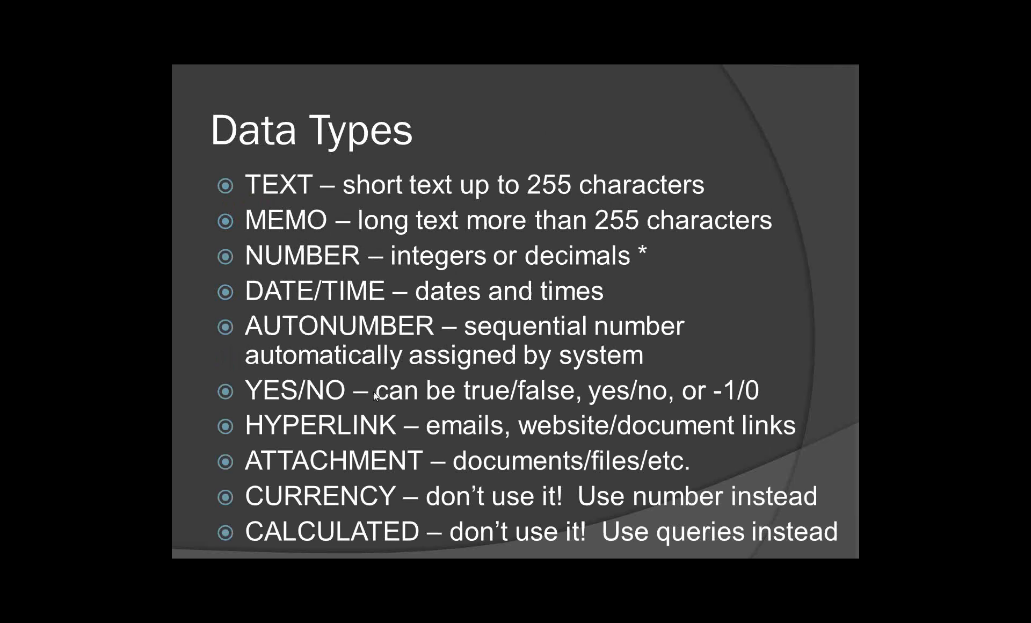
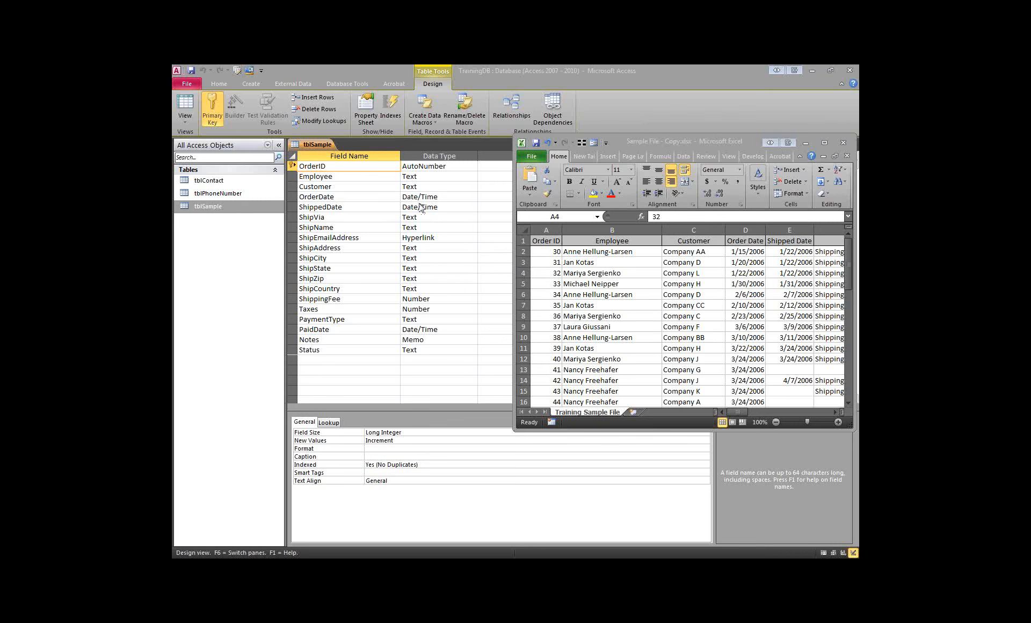
Check the Order Date through Ship Email Address columns of Sample File - Copy.xlsx against the data types in tblSample
click(744, 292)
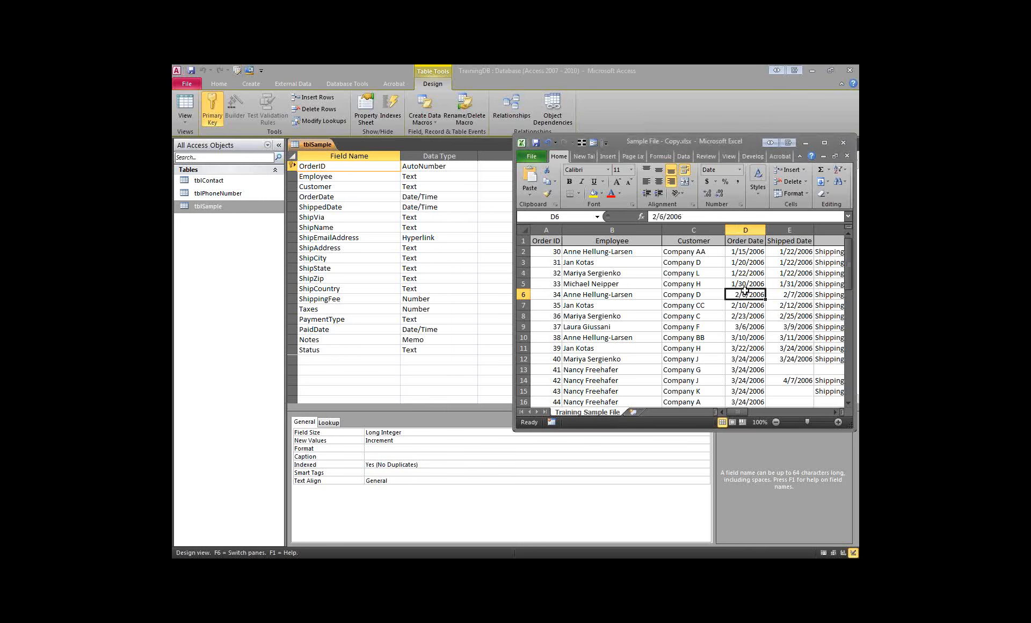
click(835, 411)
click(835, 412)
click(834, 411)
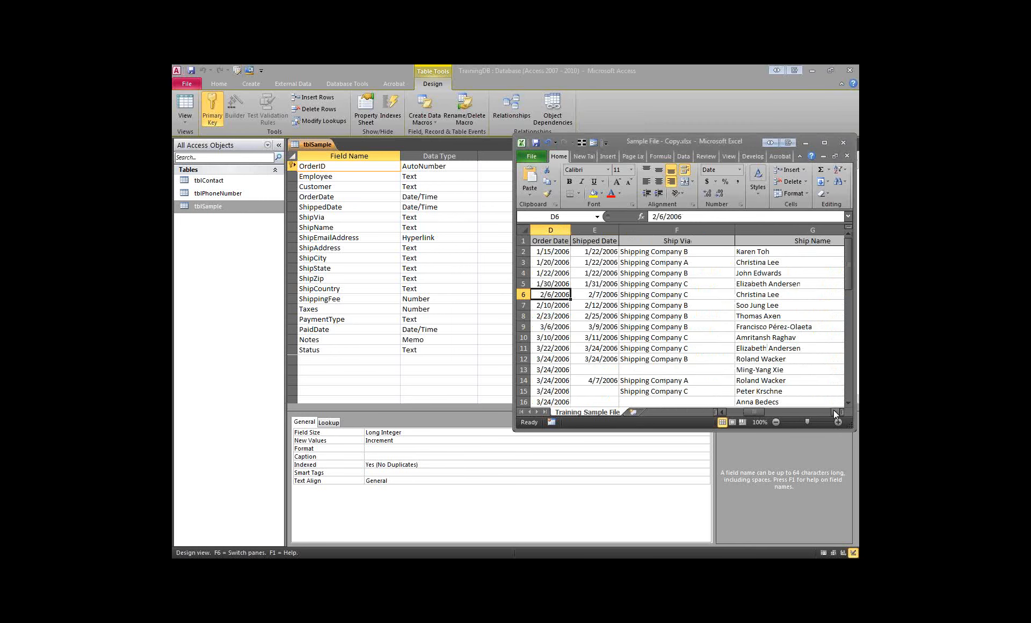
click(834, 410)
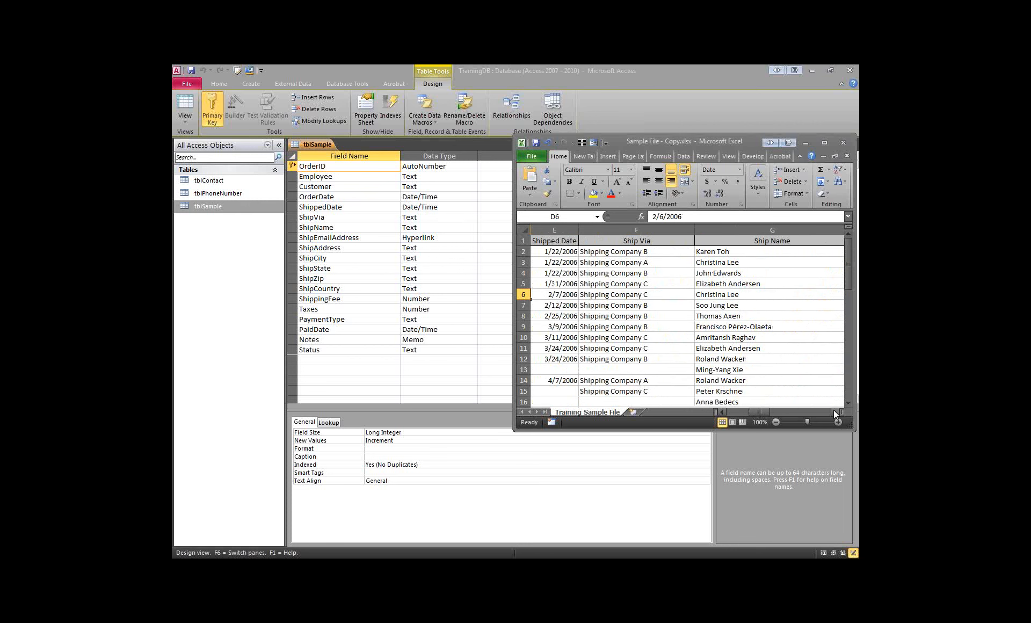
click(834, 410)
click(834, 410)
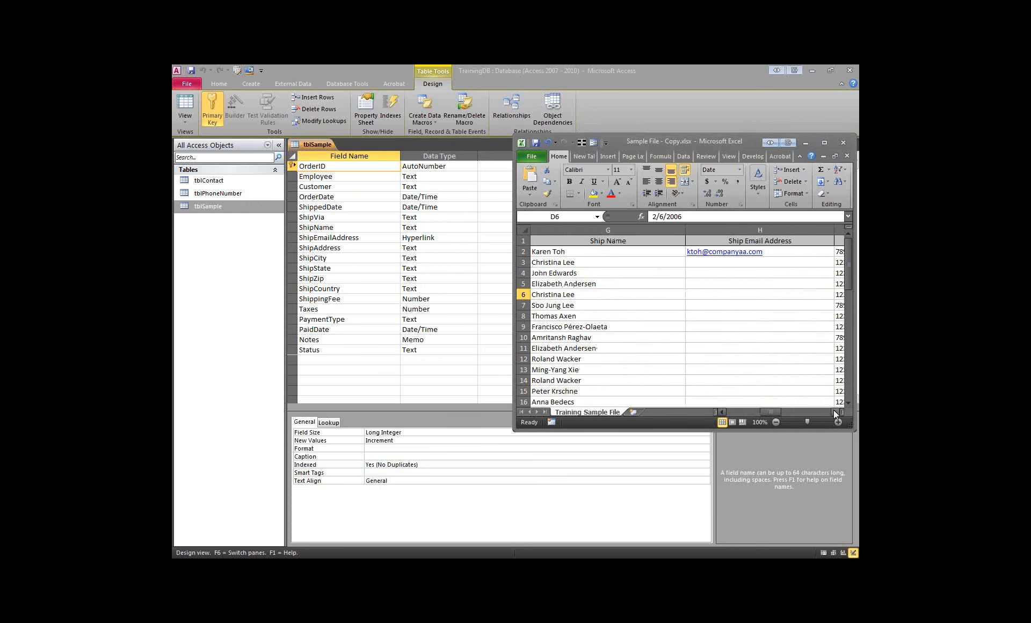
click(834, 411)
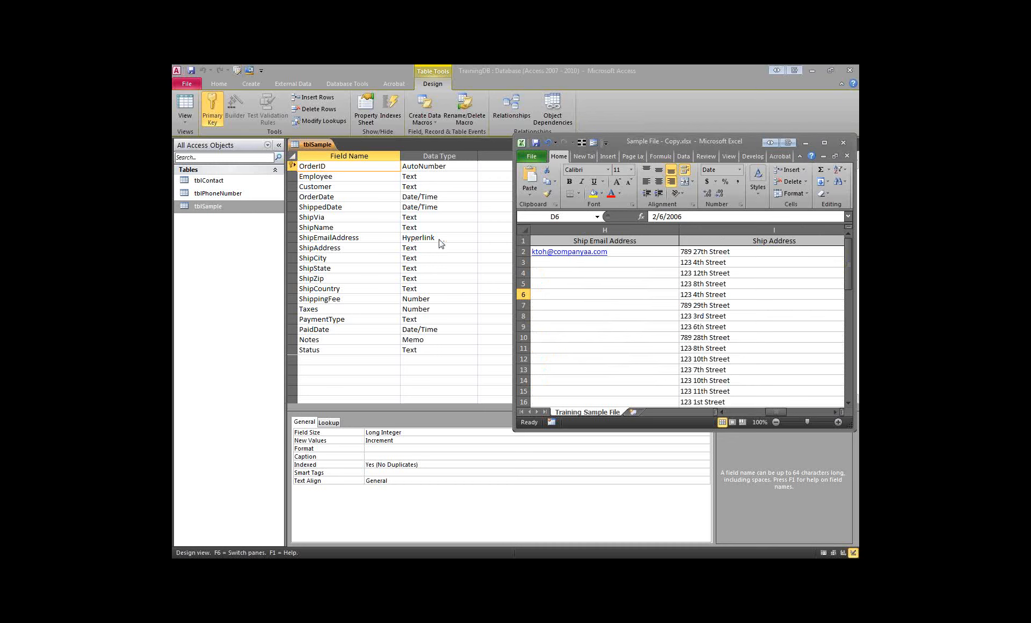
click(609, 282)
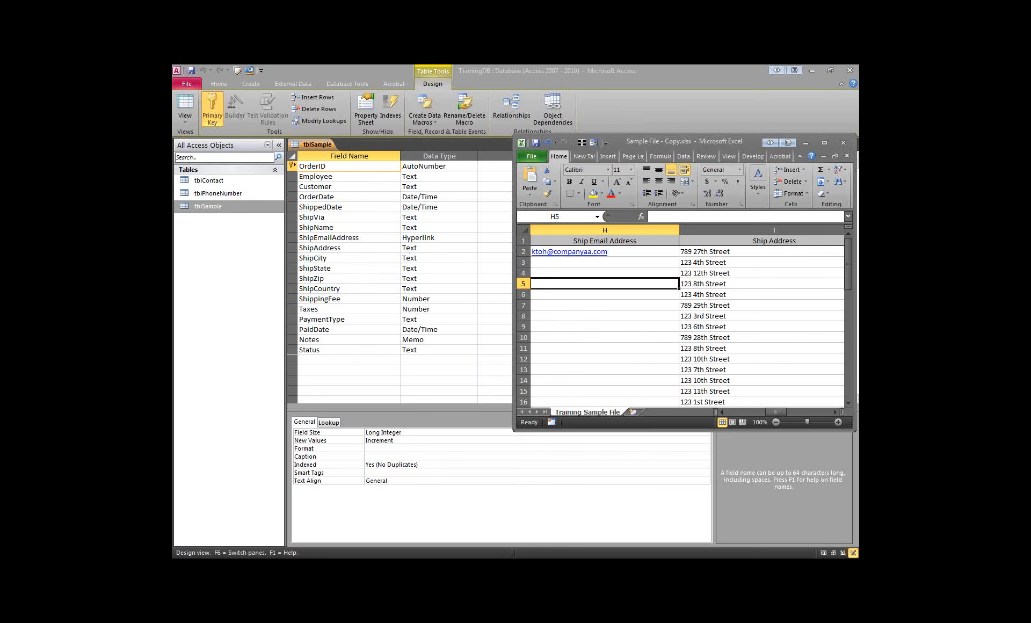
Examine the city, state, ZIP, country and Shipping Fee columns of the sample workbook against tblSample's fields
click(831, 412)
click(832, 411)
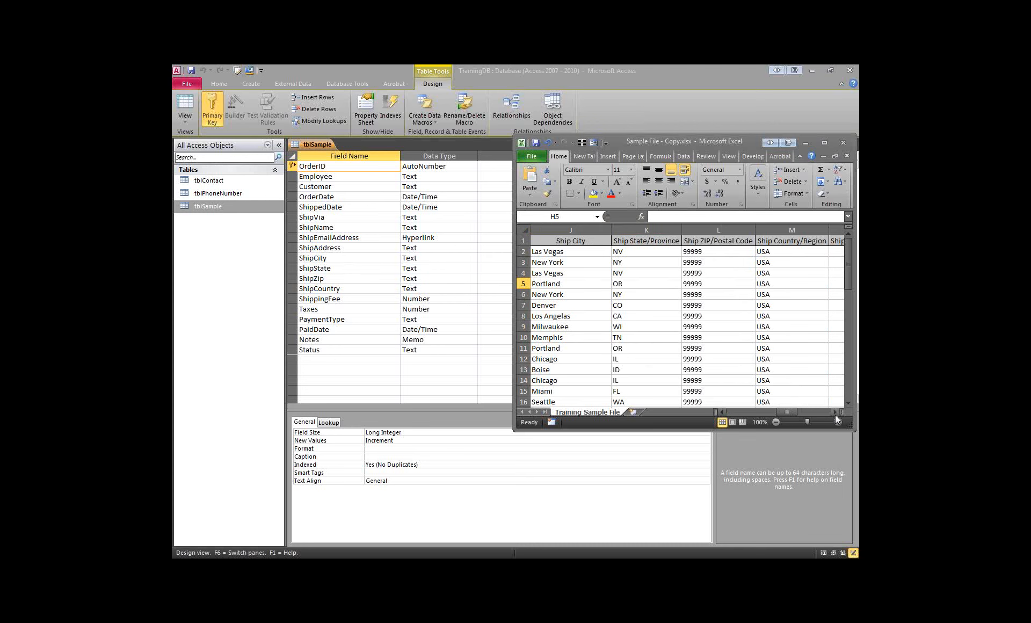
click(719, 230)
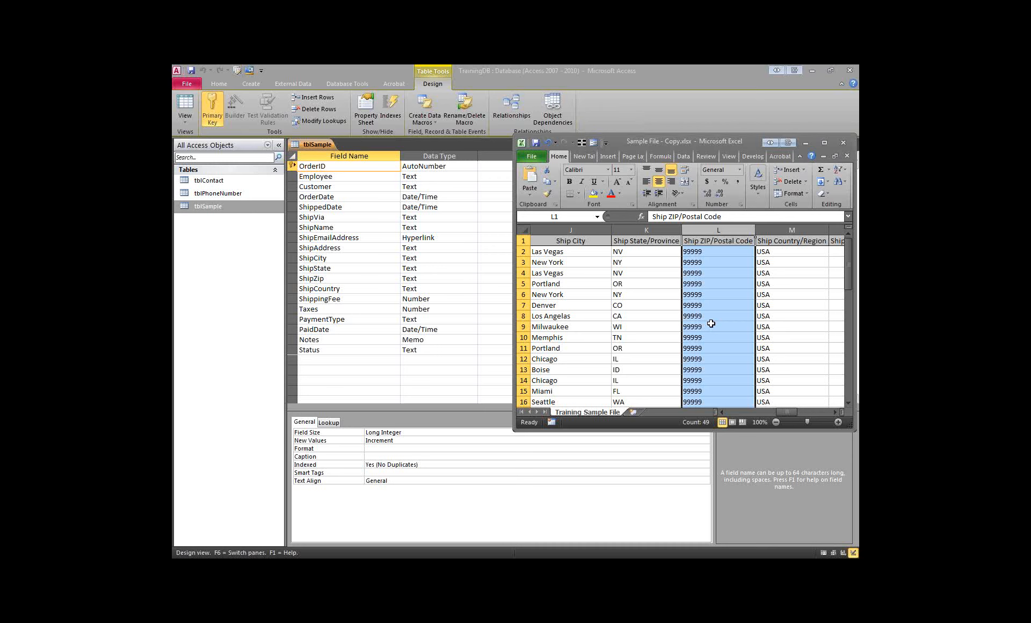
click(797, 227)
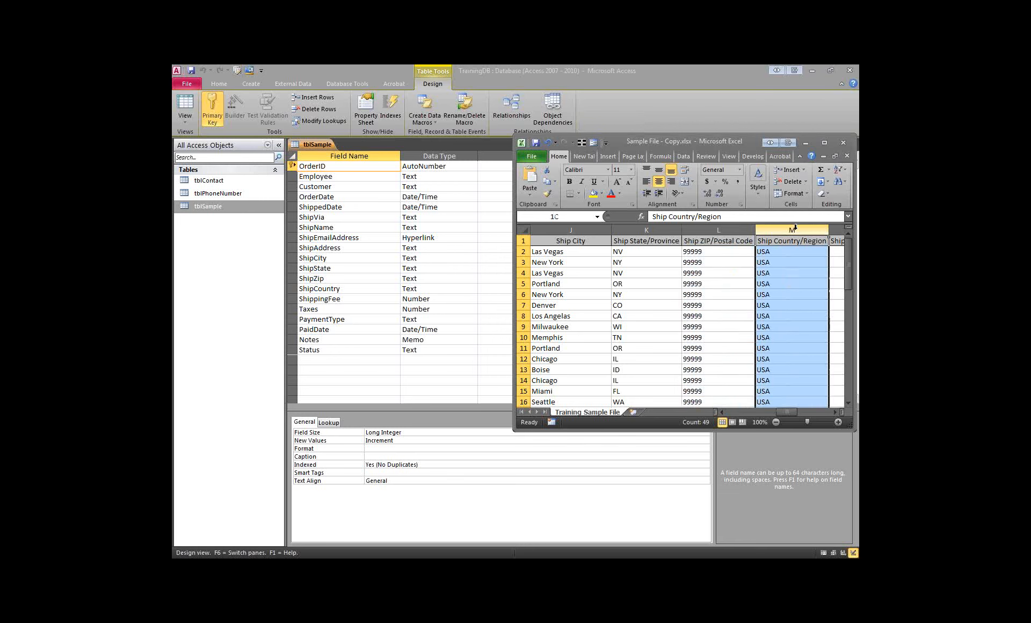
click(835, 412)
click(835, 412)
click(835, 412)
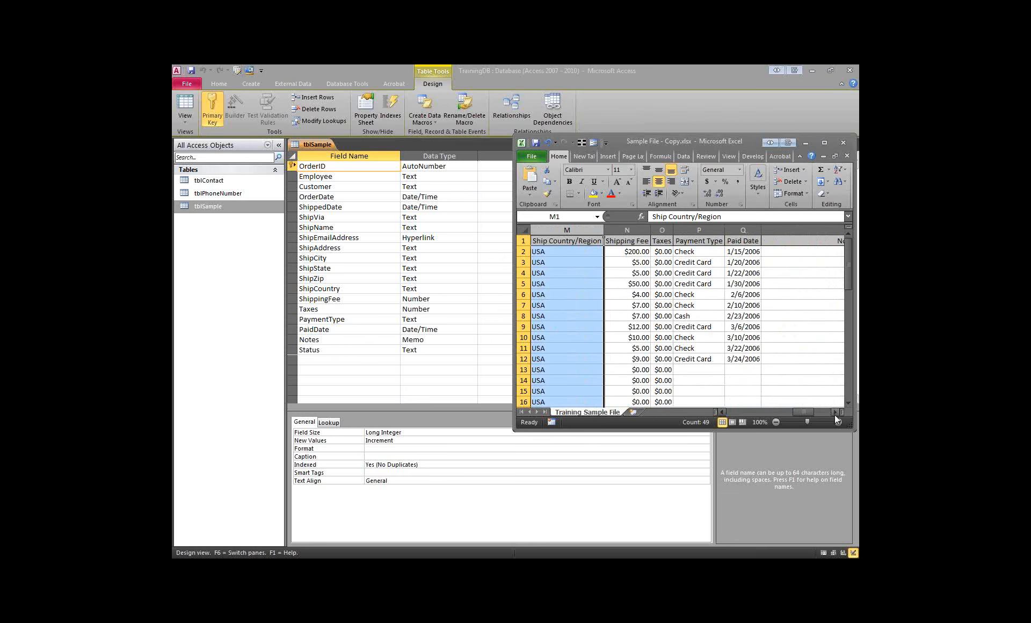
click(634, 230)
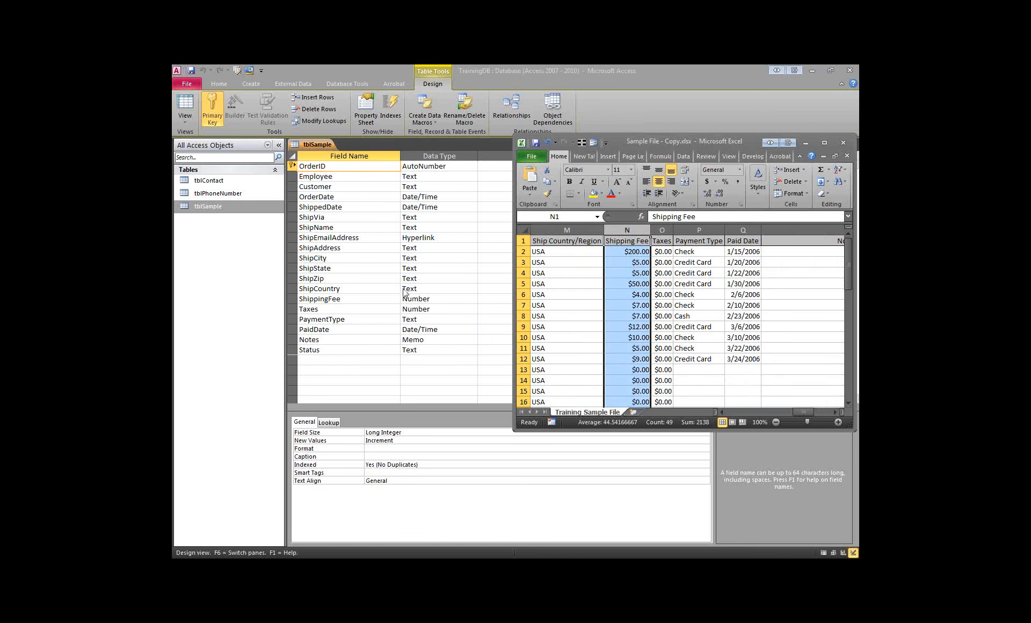
Review the Field Size of tblSample's ShippingFee field and display the OrderDate field's properties
click(439, 299)
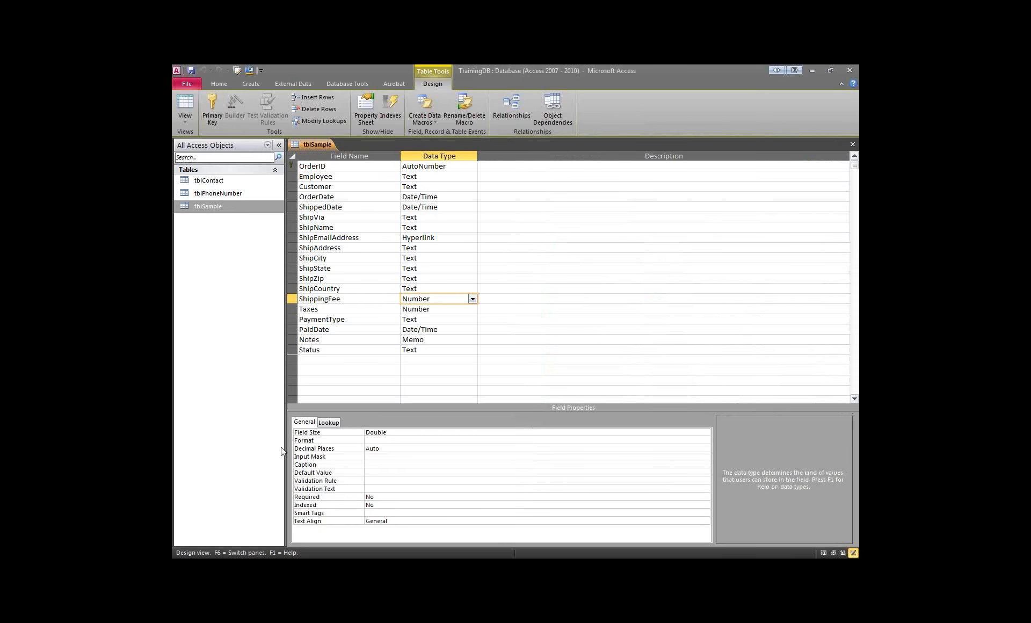
click(399, 433)
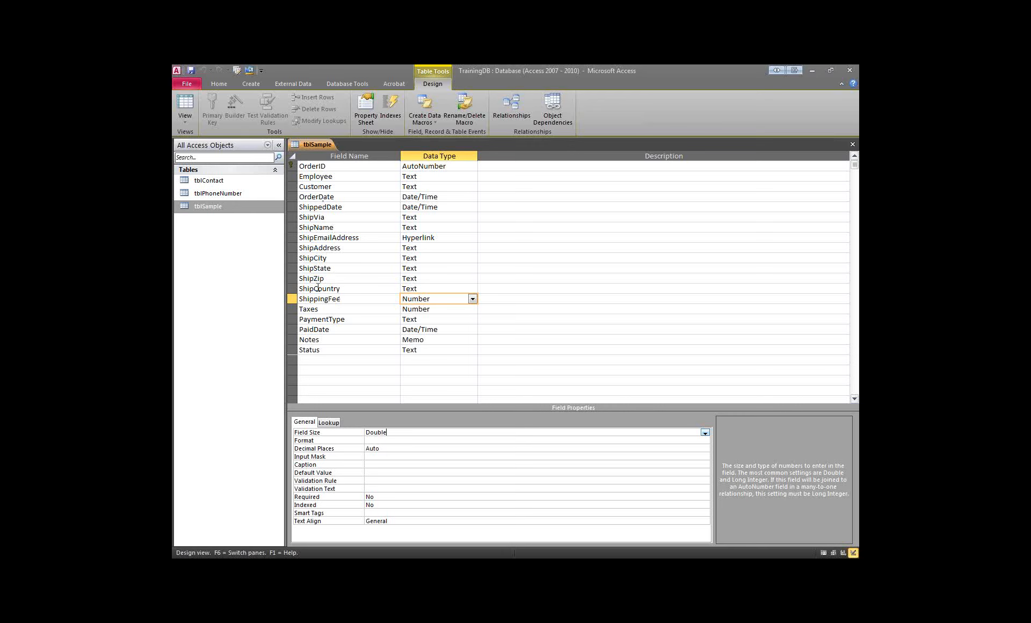
click(321, 197)
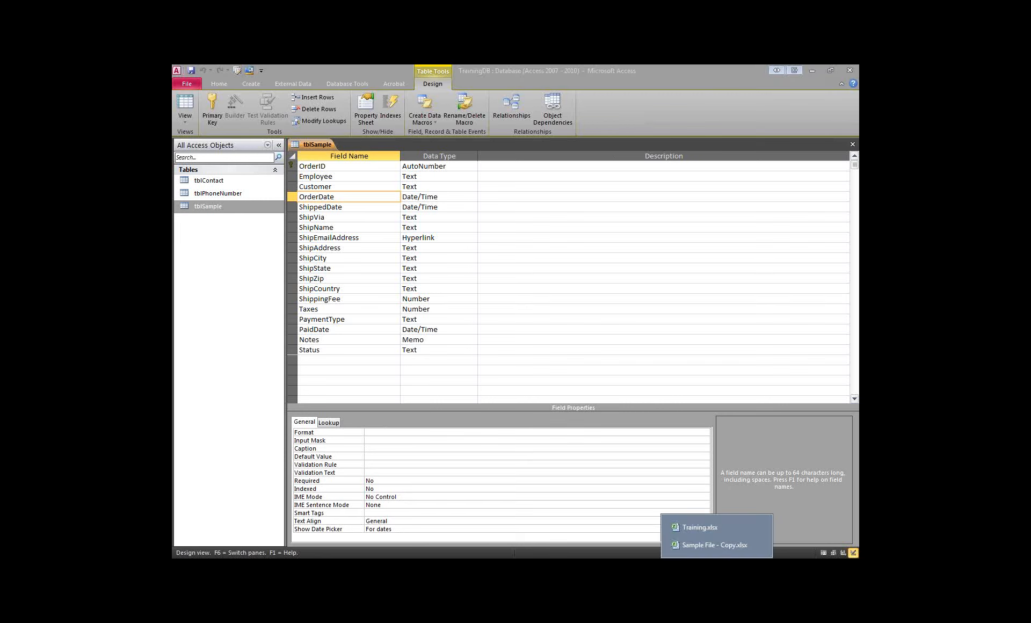
Compare the workbook's Shipping Fee column with the ShippingFee field and its properties in tblSample
click(699, 547)
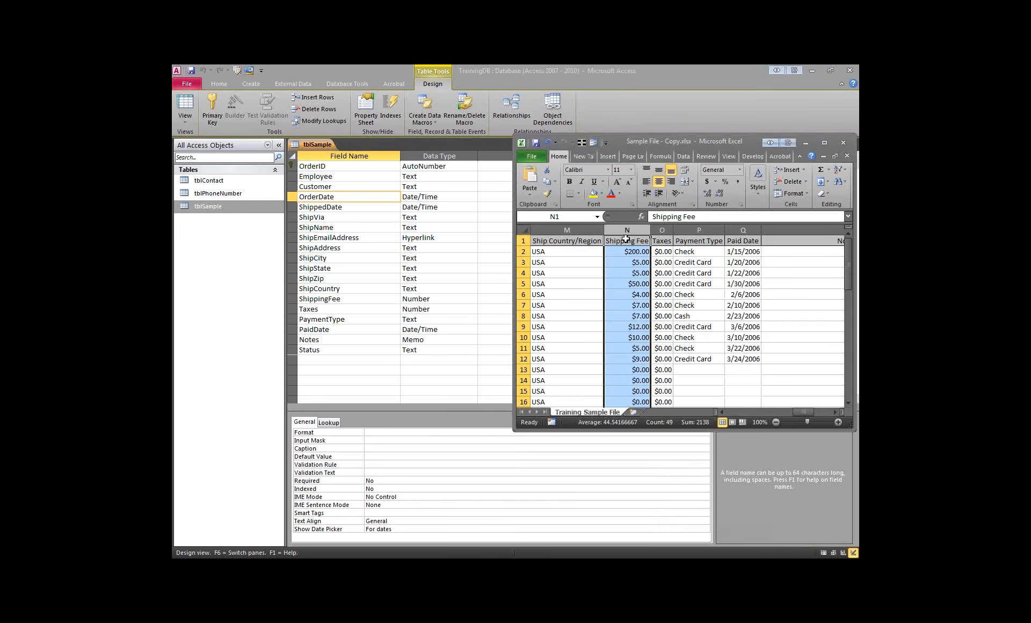
click(357, 299)
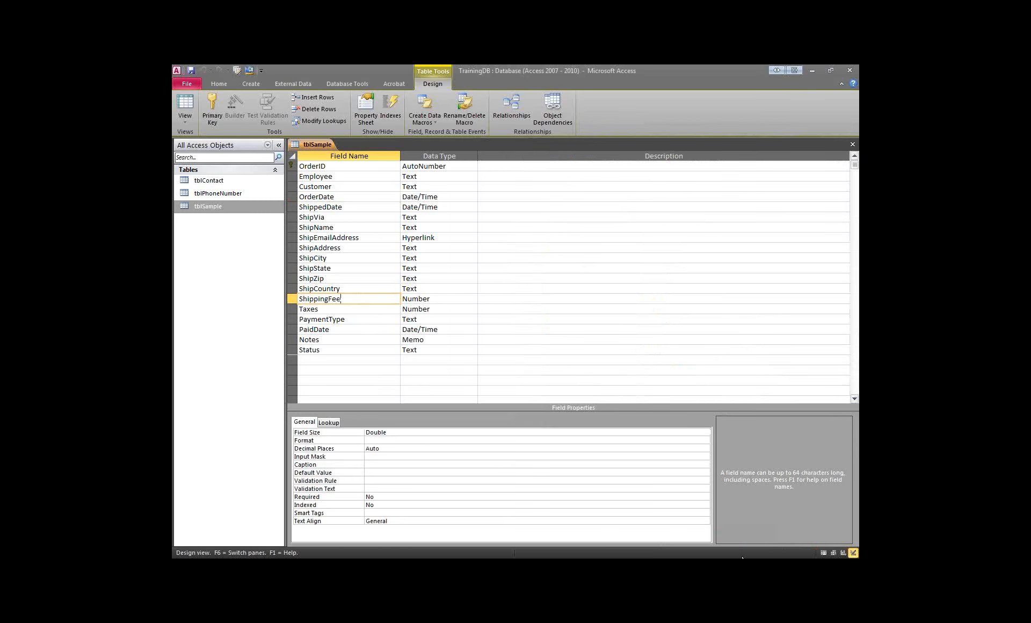
click(707, 547)
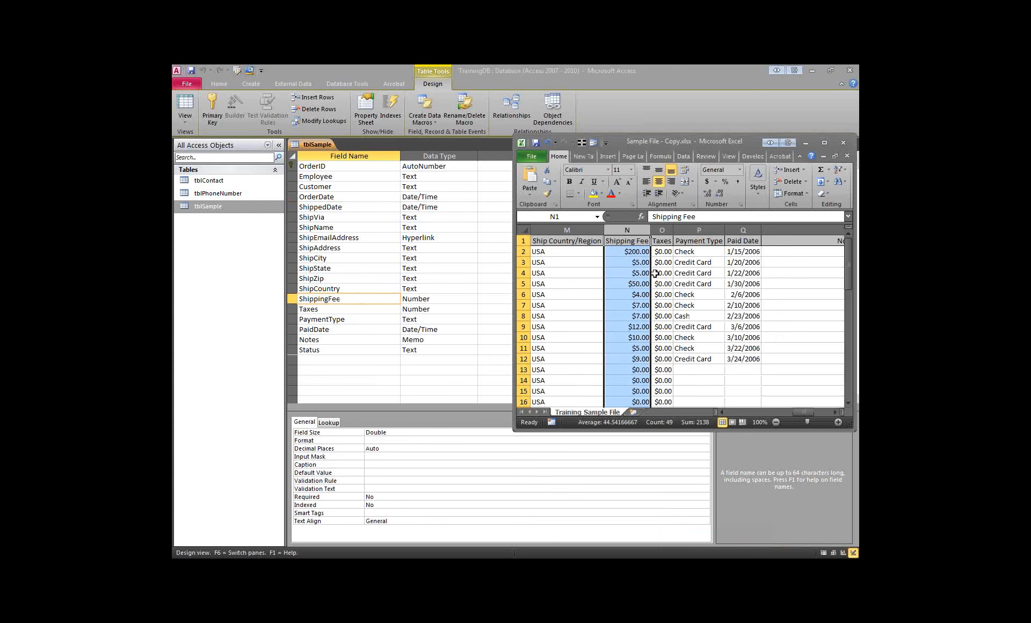
Compare the workbook's Taxes column with the data type and properties of the Taxes field in tblSample
click(662, 230)
click(330, 312)
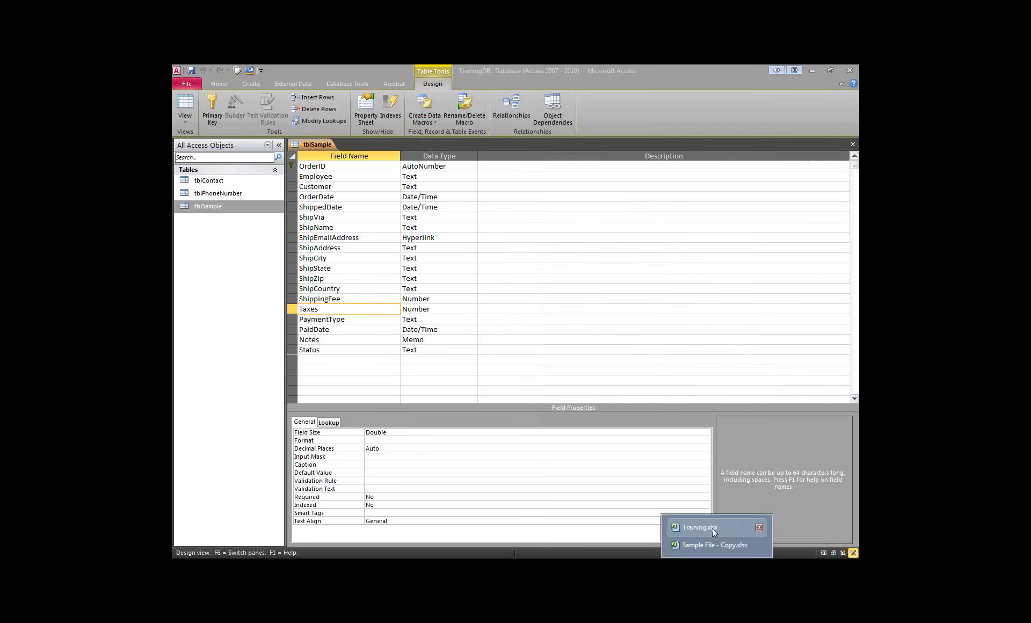
click(713, 527)
click(715, 543)
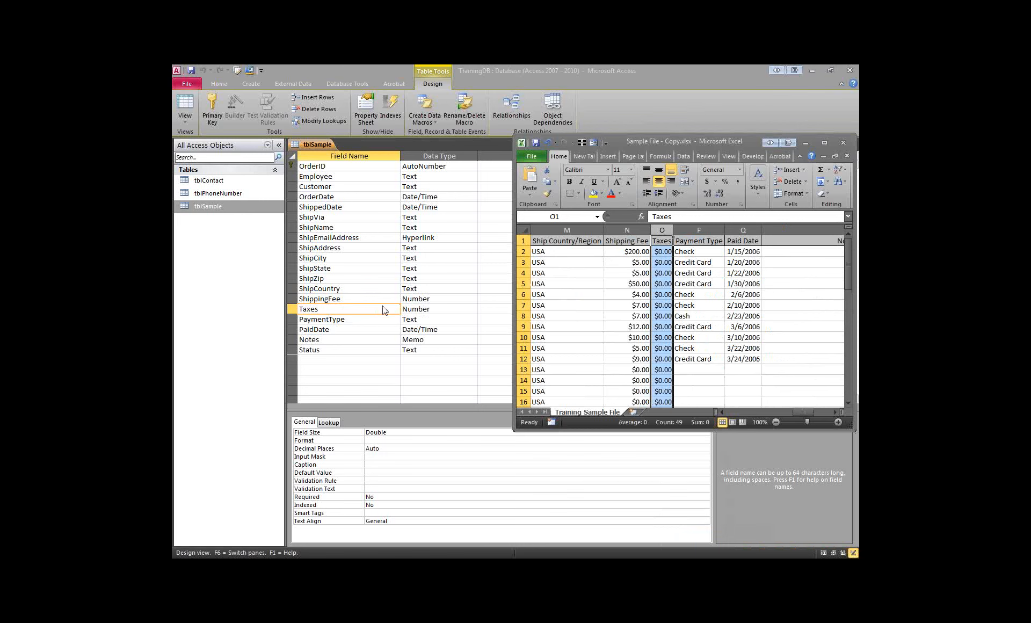
Check the Payment Type and Paid Date columns of the sample workbook against the matching tblSample fields
click(699, 296)
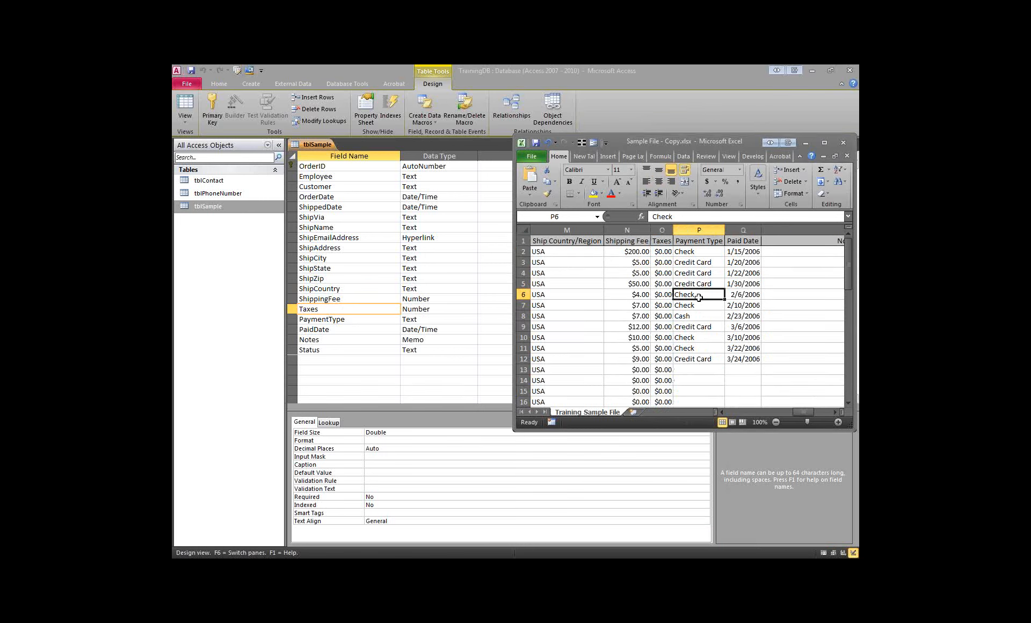
click(732, 288)
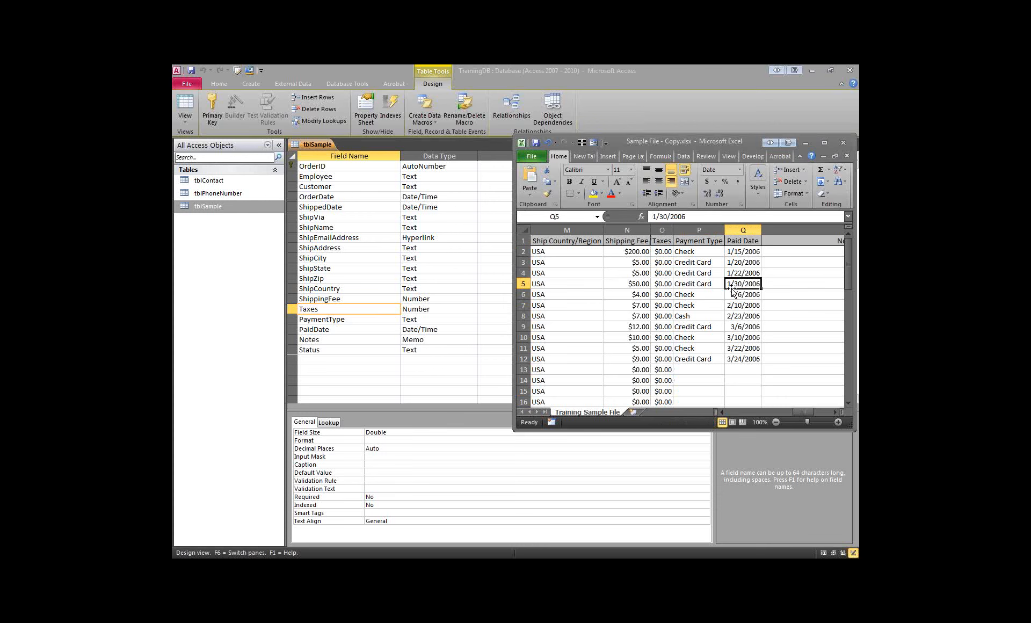
click(838, 410)
click(838, 410)
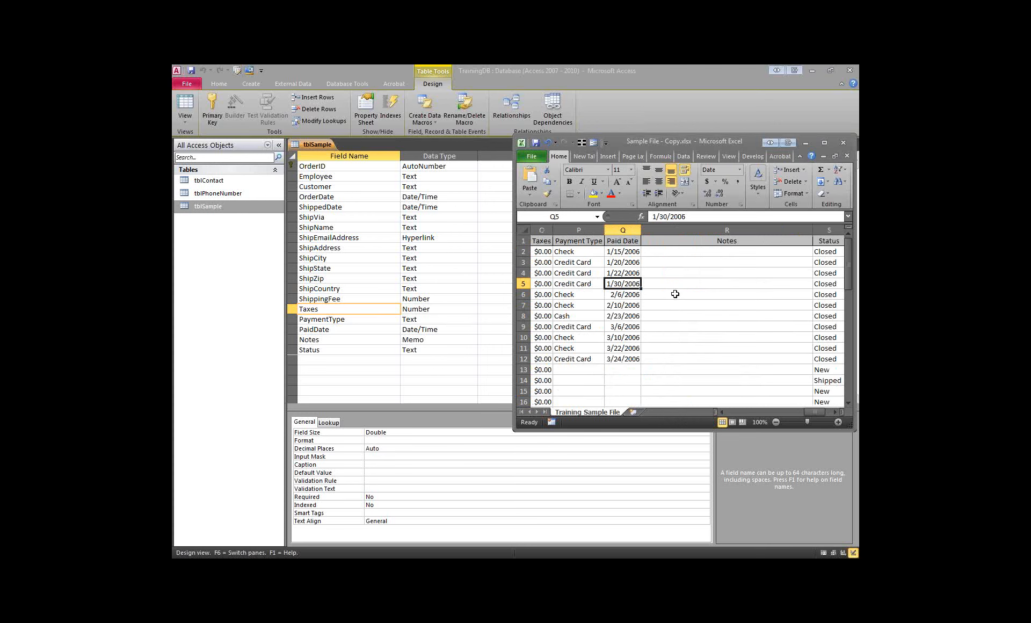
Compare the workbook's Notes and Status columns with the data types and properties of the Notes and Status fields in tblSample
click(430, 340)
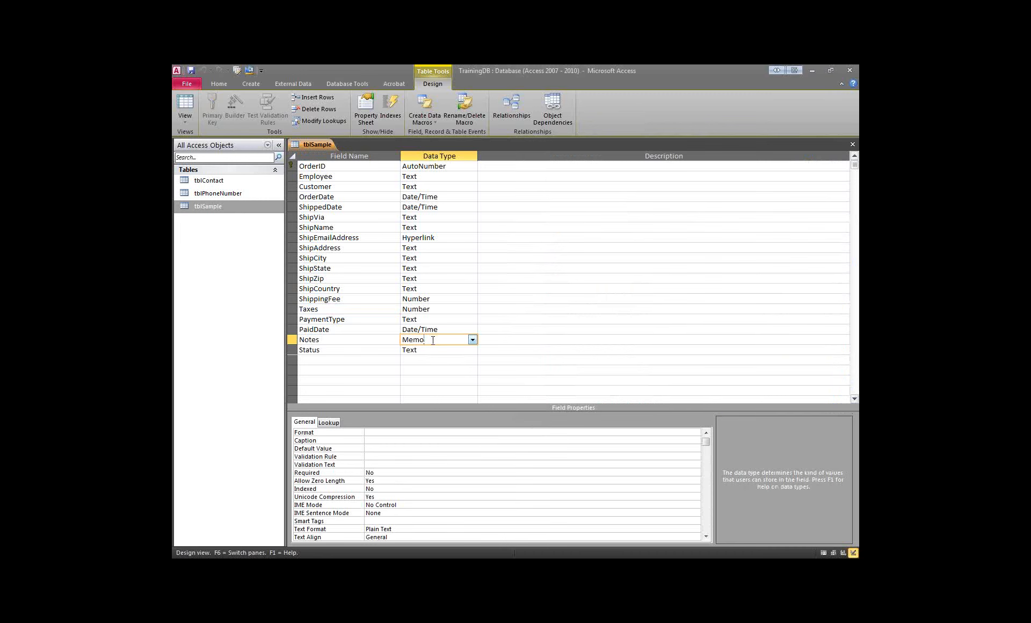
click(712, 553)
click(711, 551)
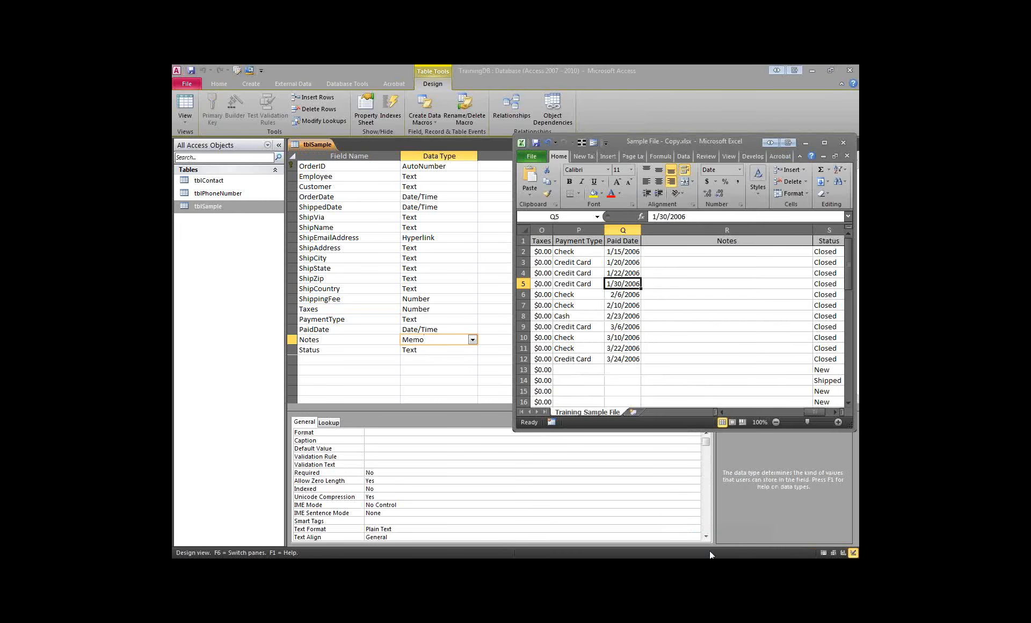
click(830, 230)
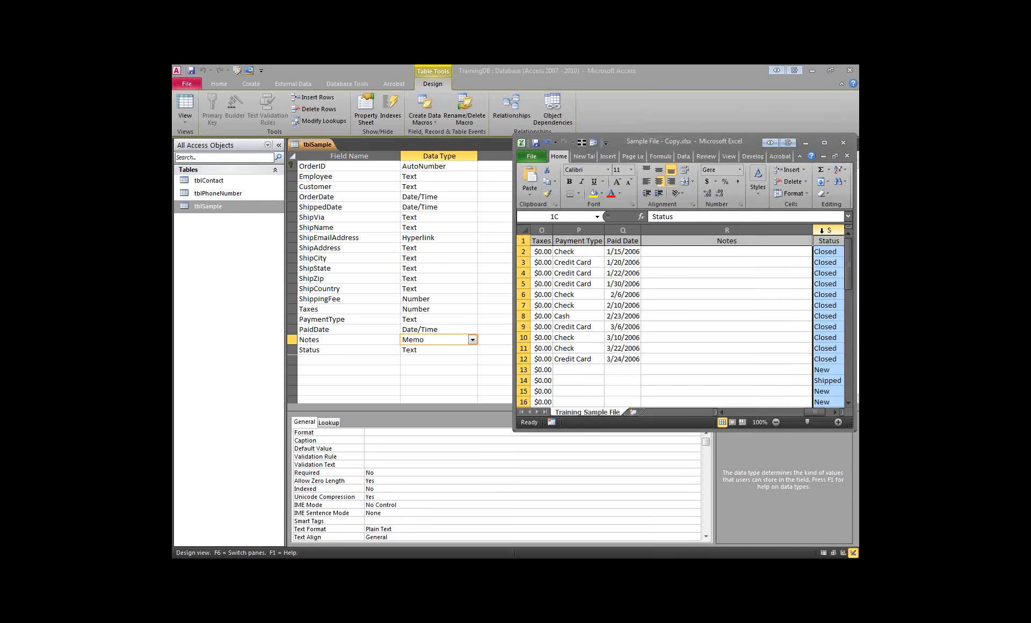
click(425, 352)
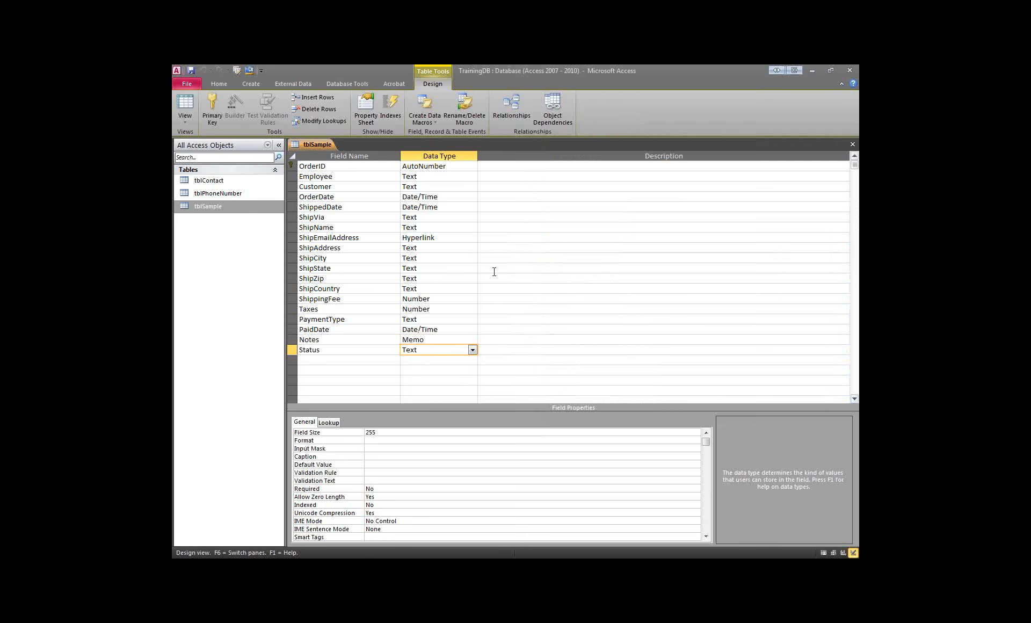
Compare the properties of the Notes memo field with those of the ShipCountry, ShipZip, ShipState, ShipCity and ShipAddress text fields
click(438, 339)
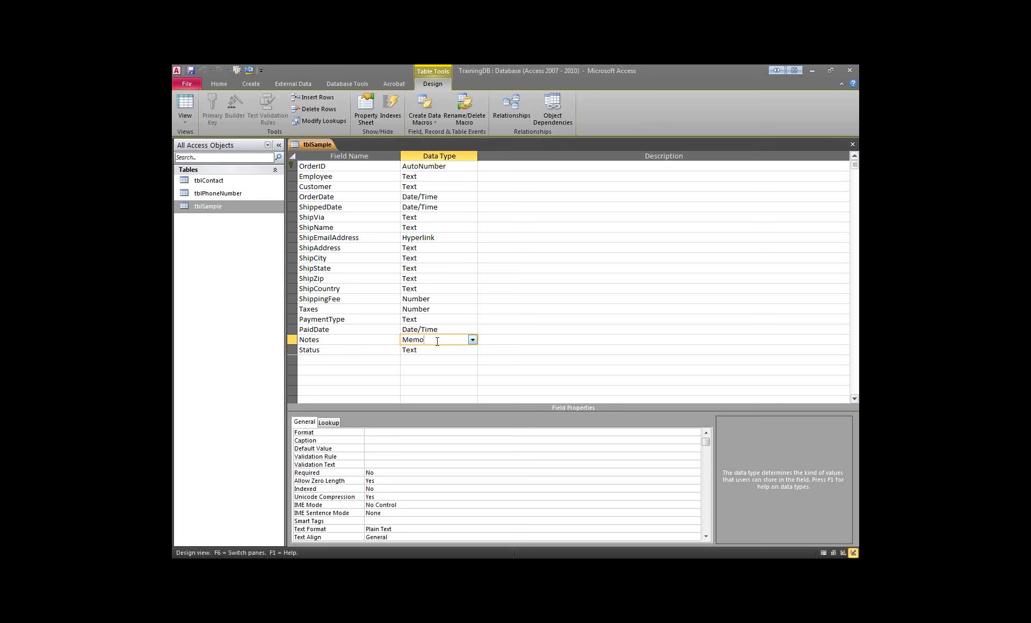
click(436, 289)
click(435, 279)
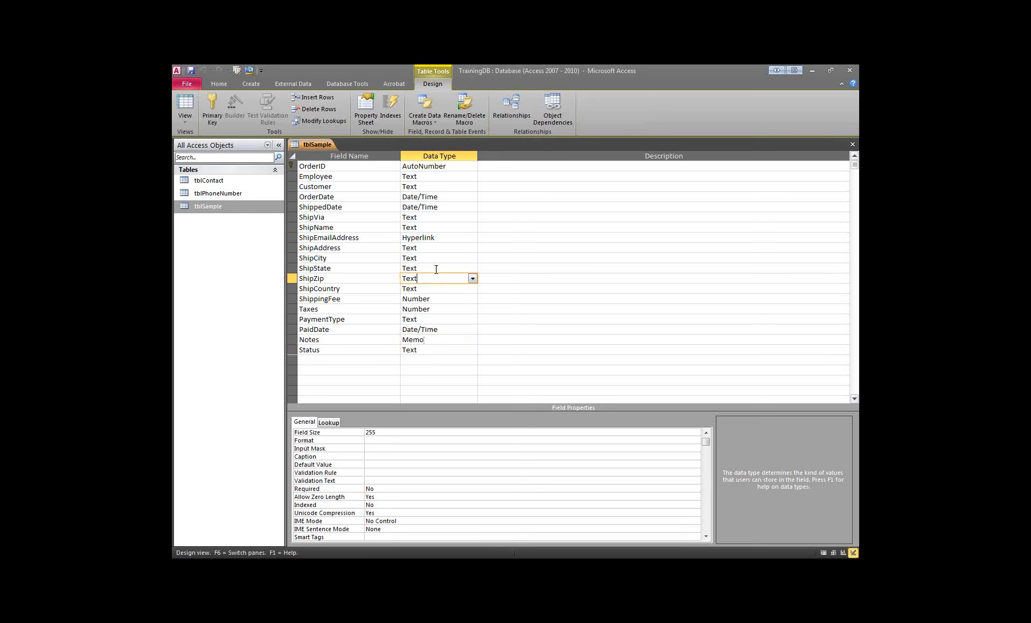
click(436, 267)
click(436, 257)
click(432, 248)
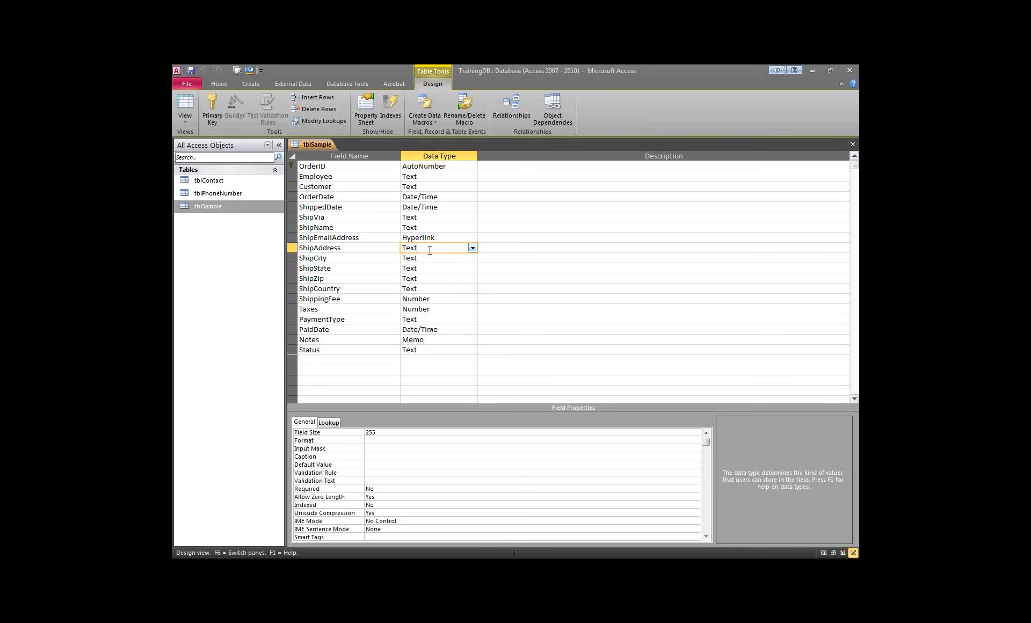
click(438, 341)
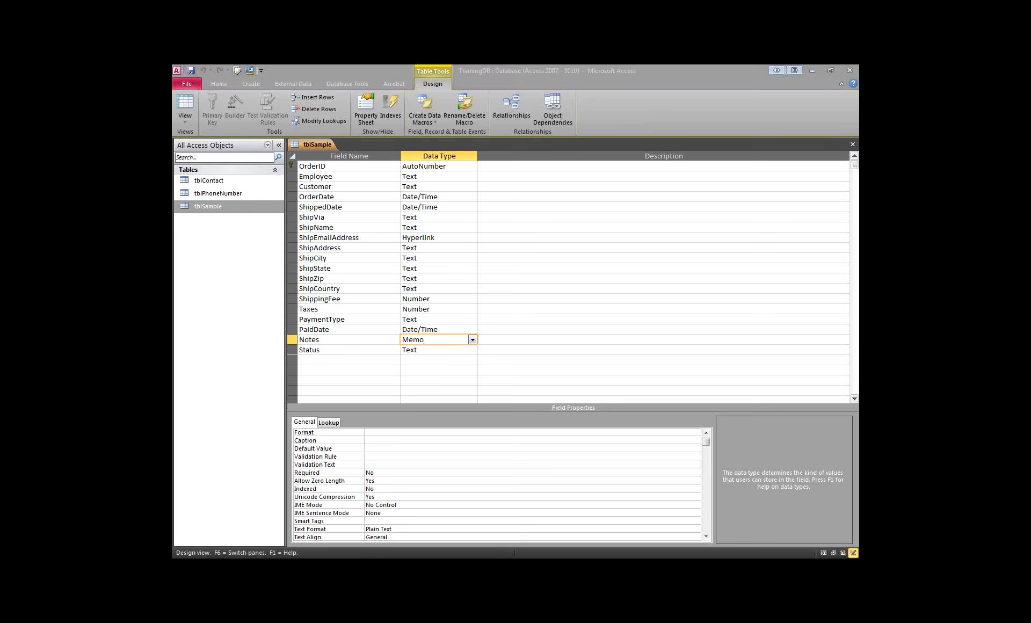
Close the tblSample design and go through tblContact, tblPhoneNumber and tblSample in the object list, ending on tblSample
click(492, 299)
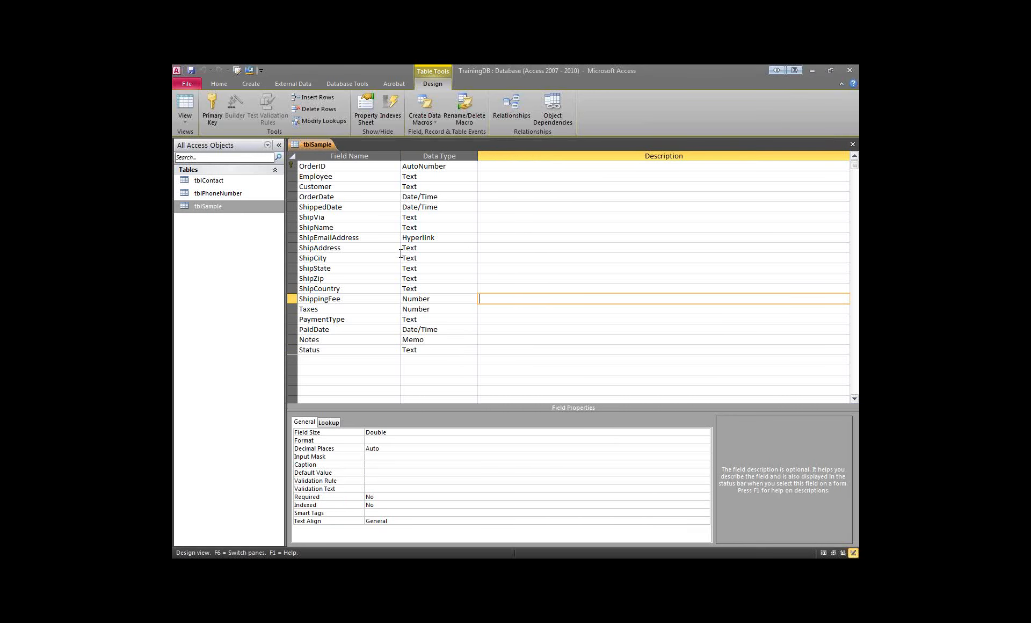
key(ctrl+w)
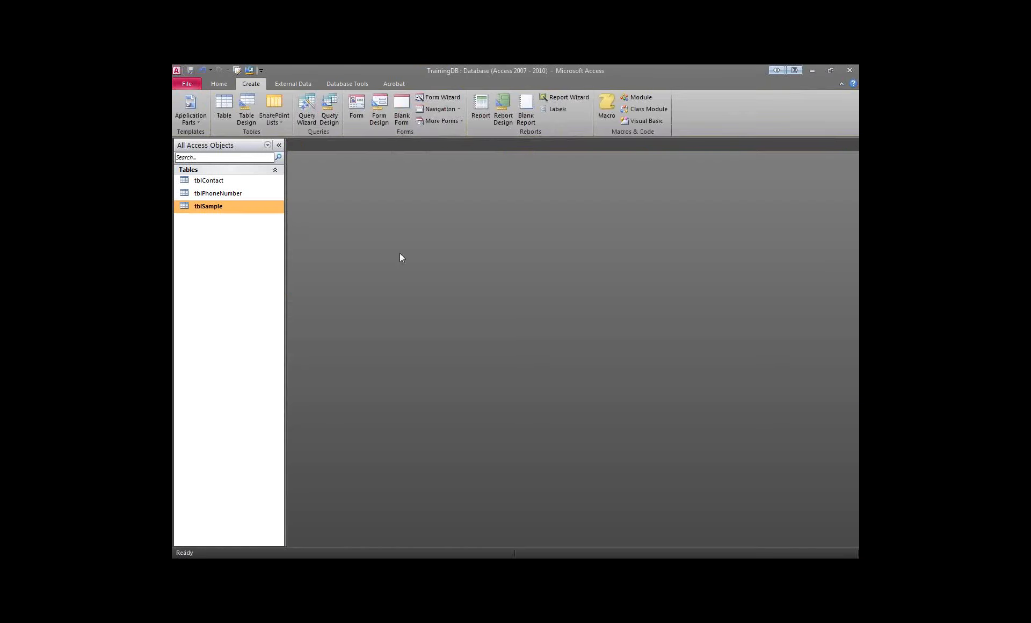
click(233, 180)
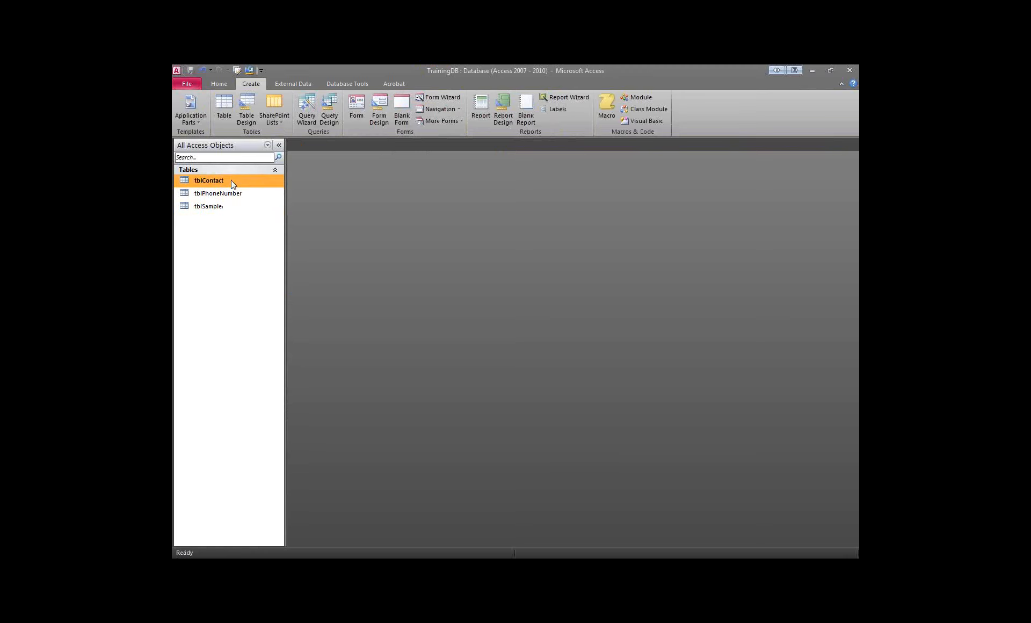
click(234, 193)
click(237, 206)
click(235, 181)
click(235, 193)
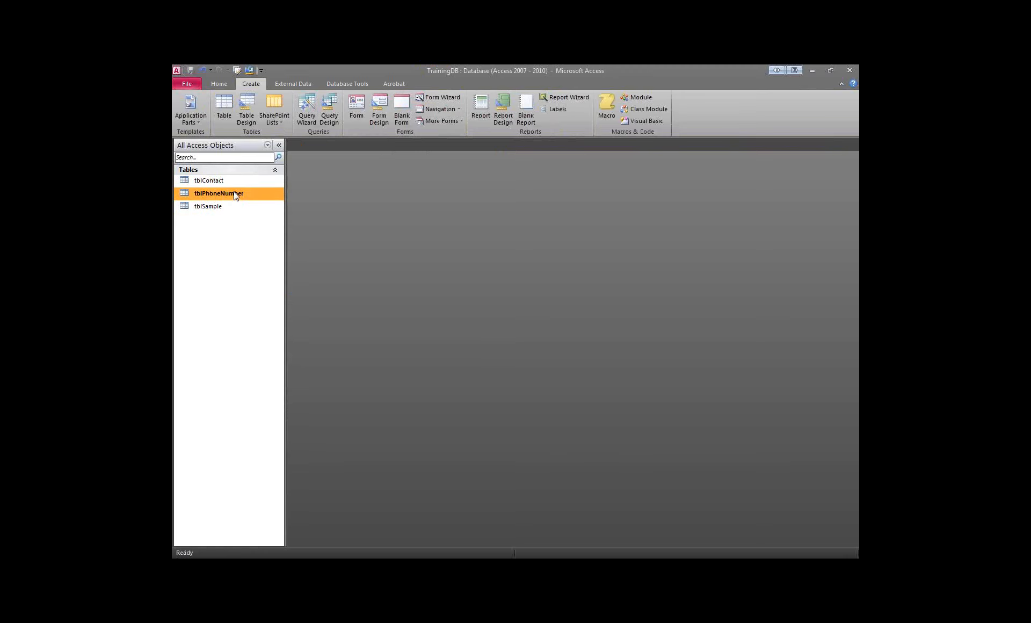
click(235, 205)
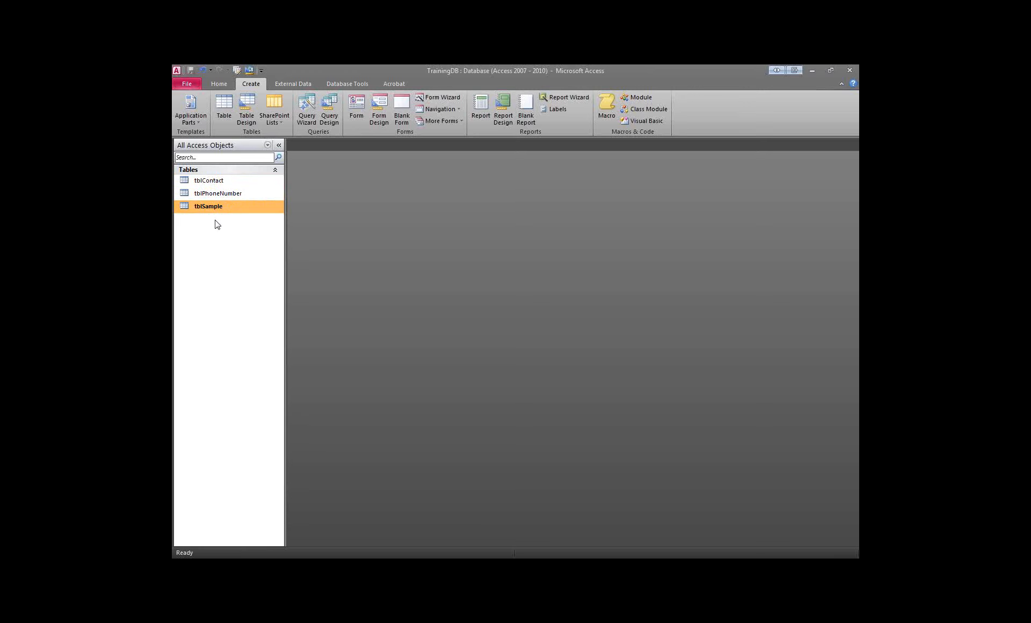
Review the sorting, category and group filter options for the list of database objects, keeping the current settings
right_click(218, 149)
mouse_move(247, 164)
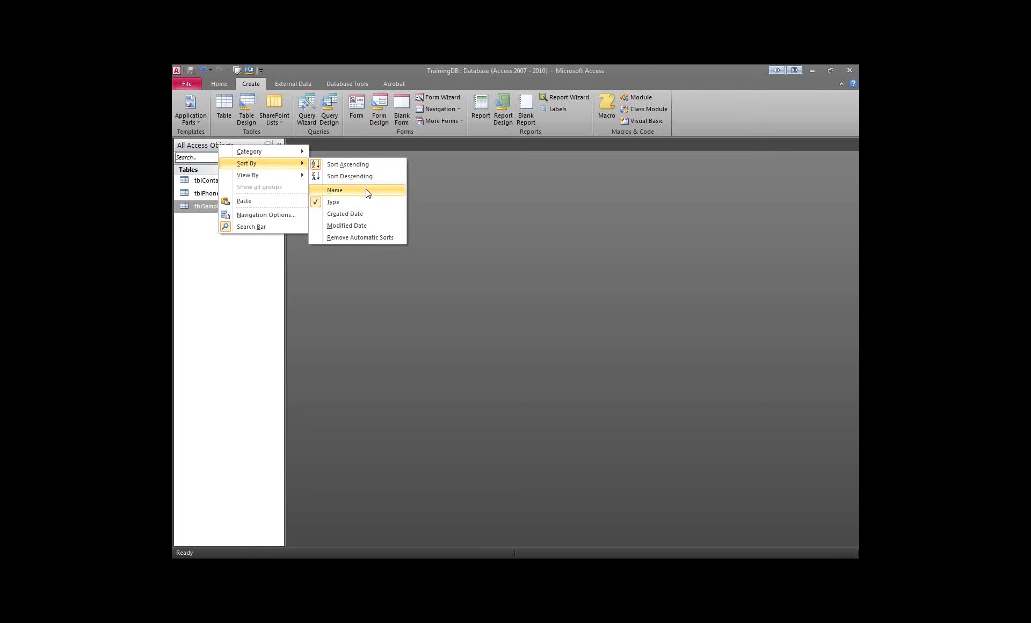
click(207, 293)
right_click(219, 150)
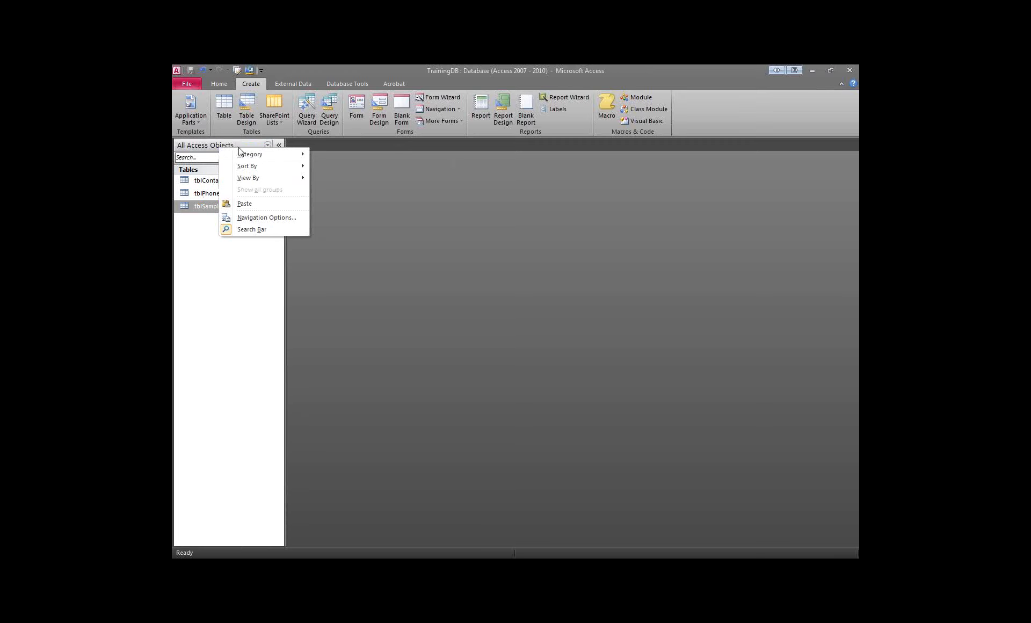
click(245, 217)
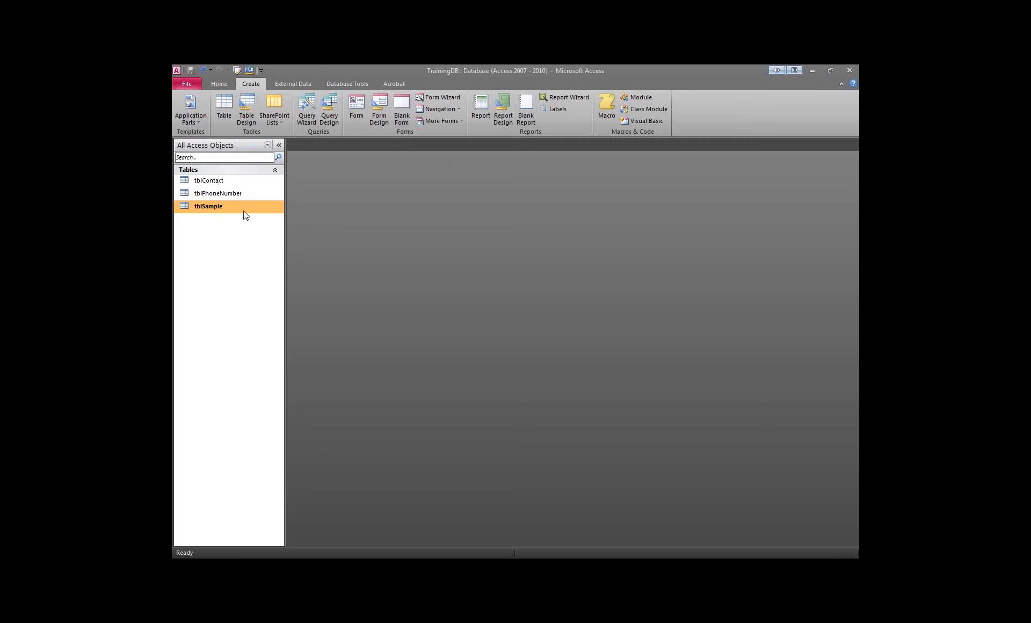
click(267, 145)
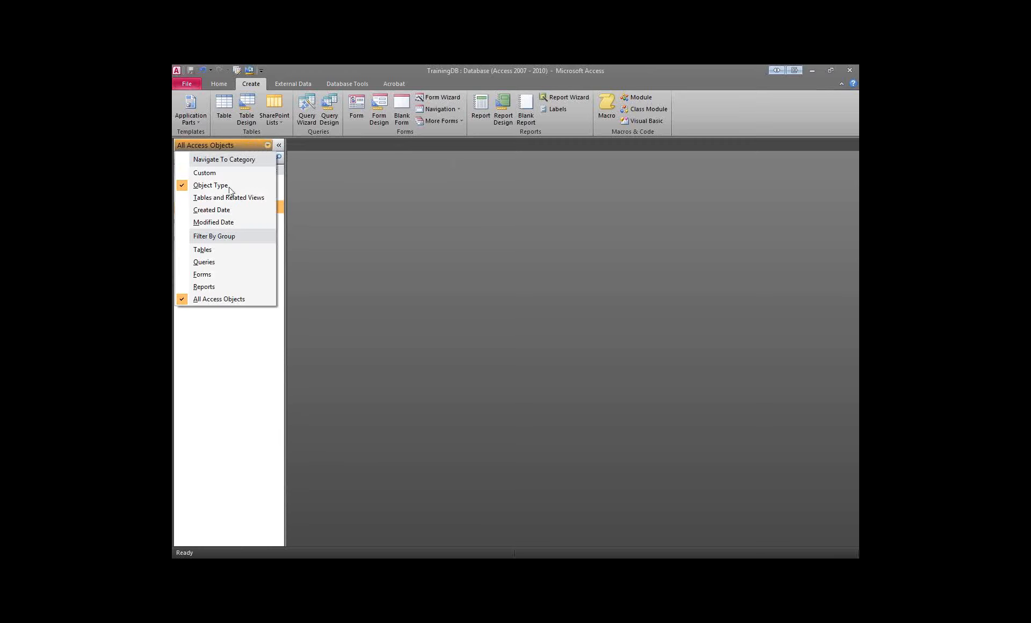
click(231, 337)
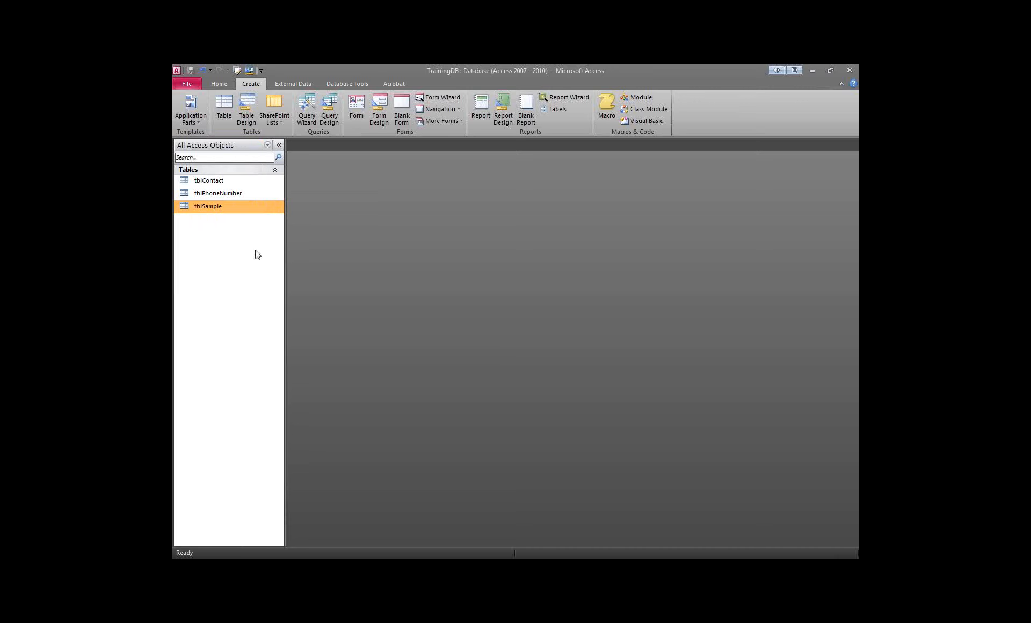
click(215, 210)
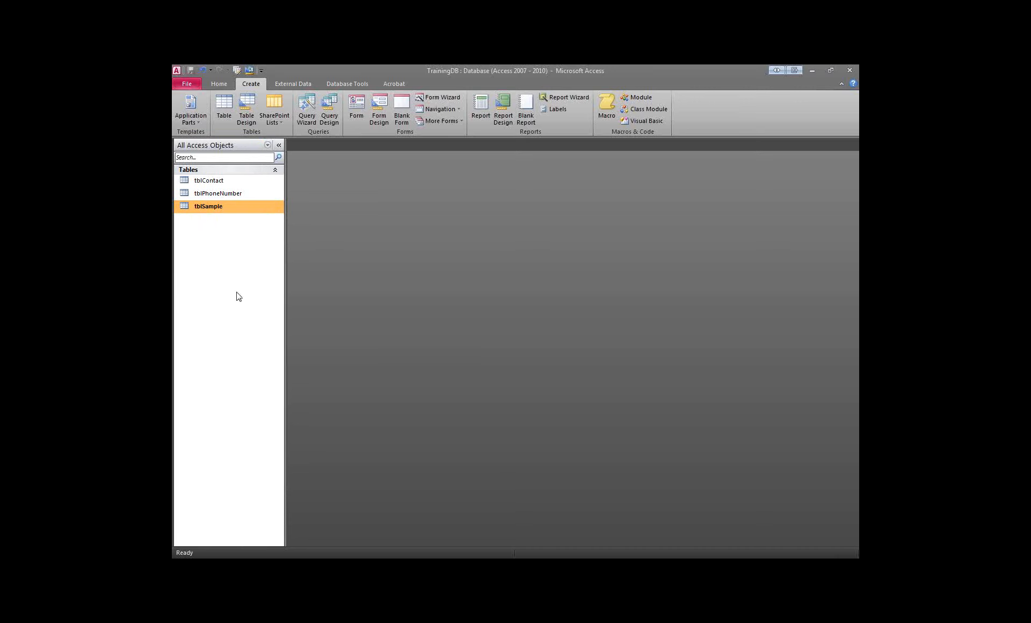
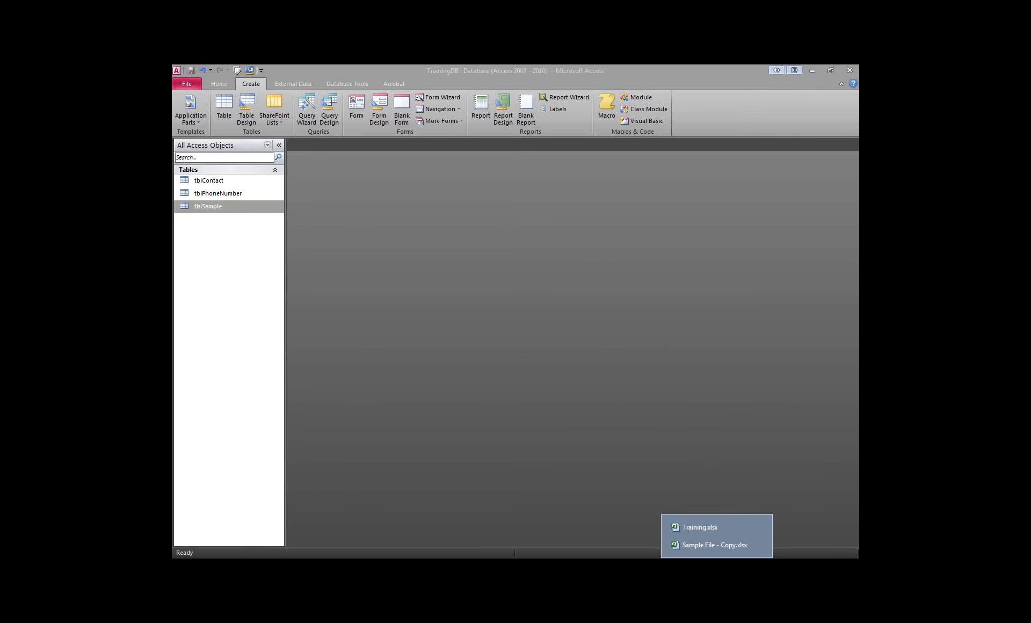
Switch to Sample File - Copy.xlsx in Excel and start saving it under a new location, choosing the Desktop
click(701, 547)
click(696, 305)
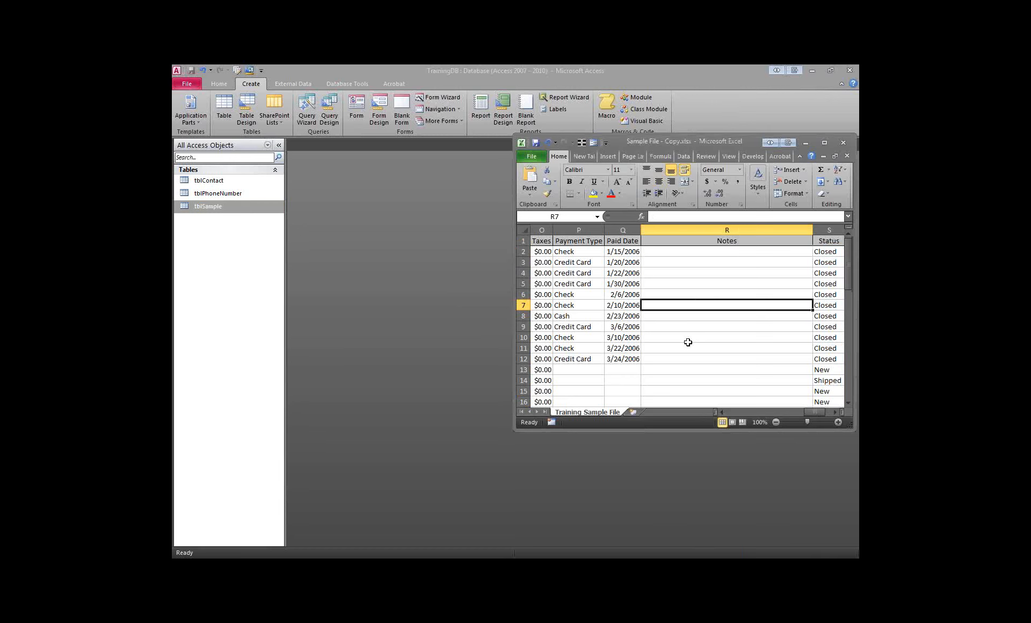
click(686, 318)
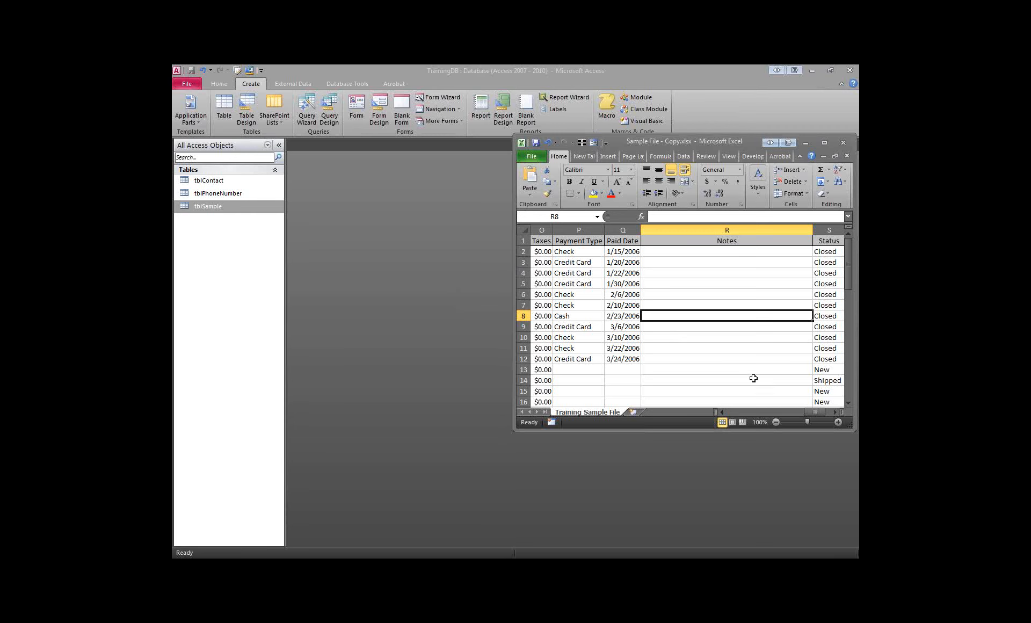
click(681, 287)
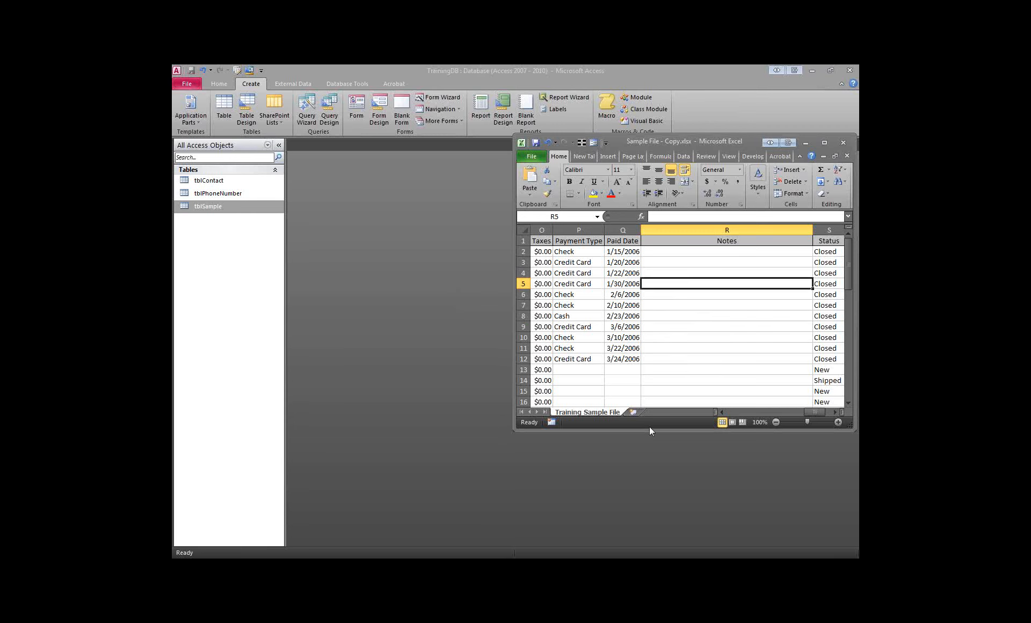
click(520, 159)
click(545, 188)
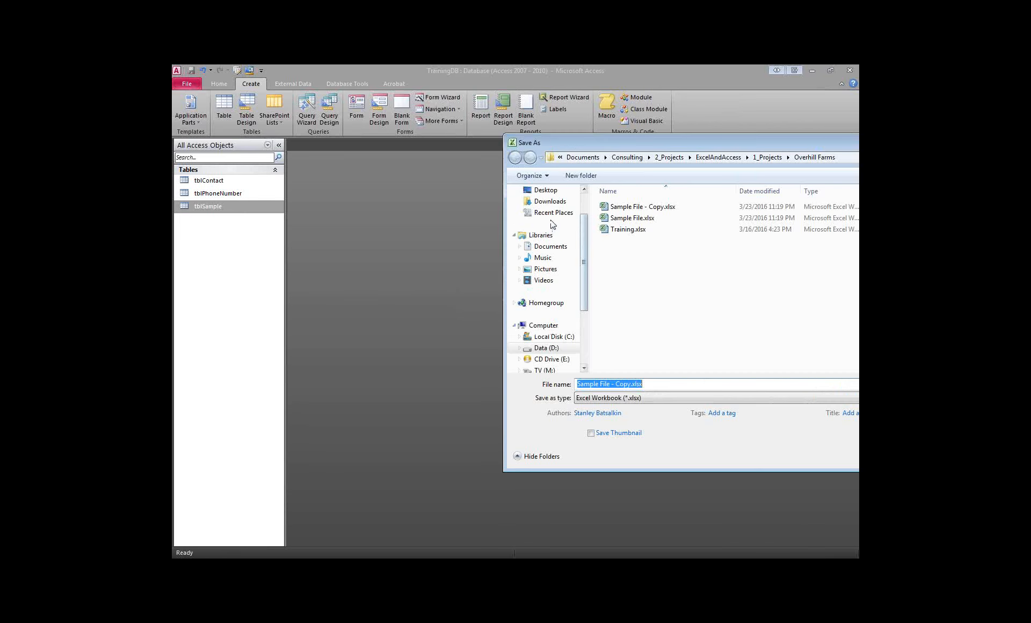
click(545, 191)
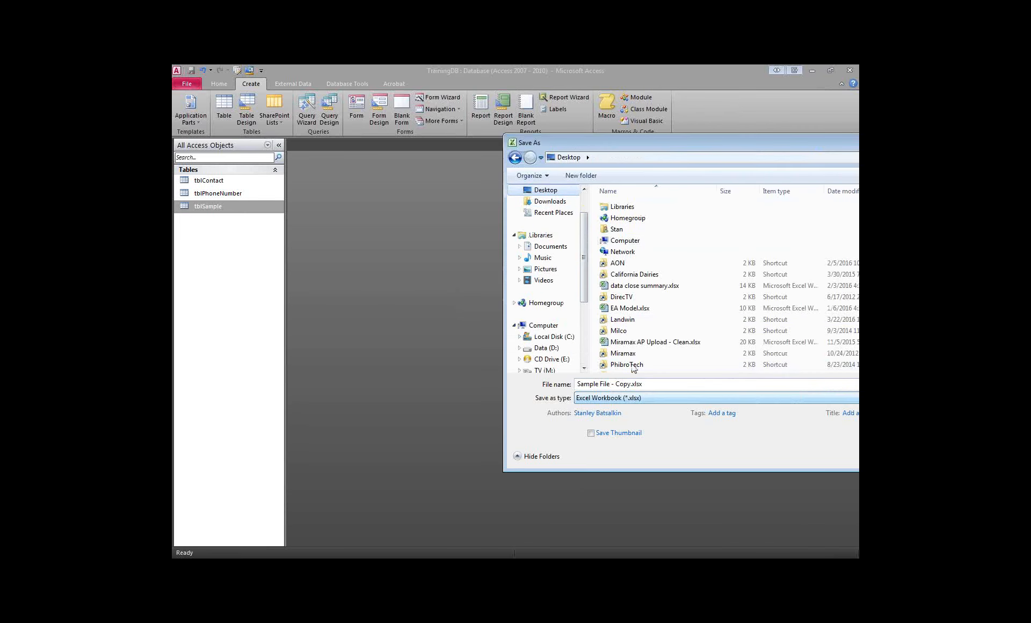
Remove the " - Copy" suffix from the file name and save the workbook as Sample File.xlsx
click(623, 383)
double_click(626, 384)
click(633, 384)
key(BackSpace)
key(BackSpace)
key(BackSpace)
key(BackSpace)
key(BackSpace)
key(BackSpace)
key(BackSpace)
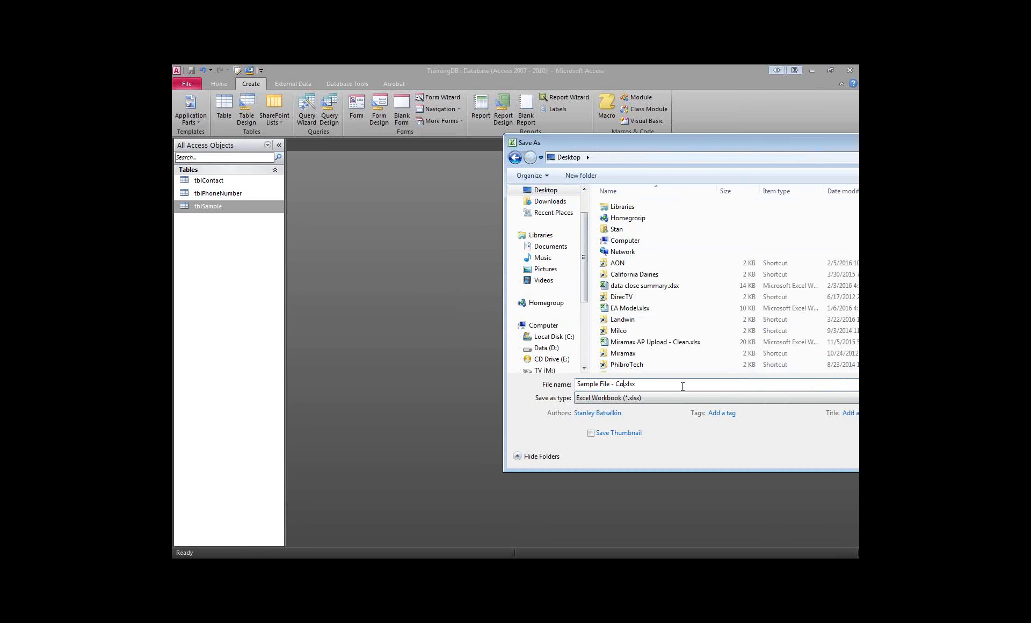
key(Return)
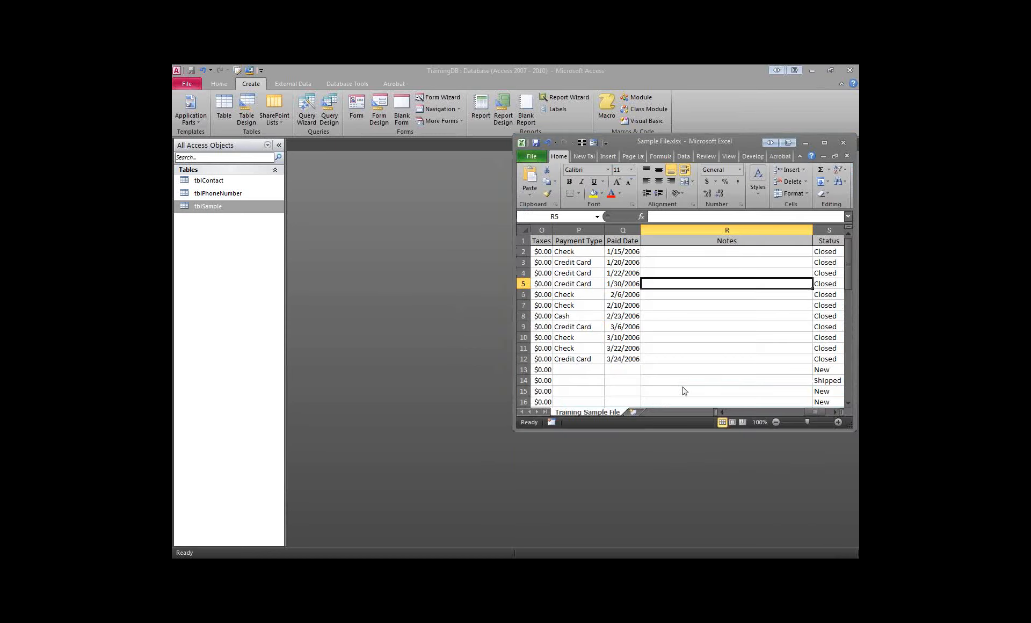
Close the Sample File.xlsx and Training.xlsx workbooks and display the external data import options in Access
click(845, 143)
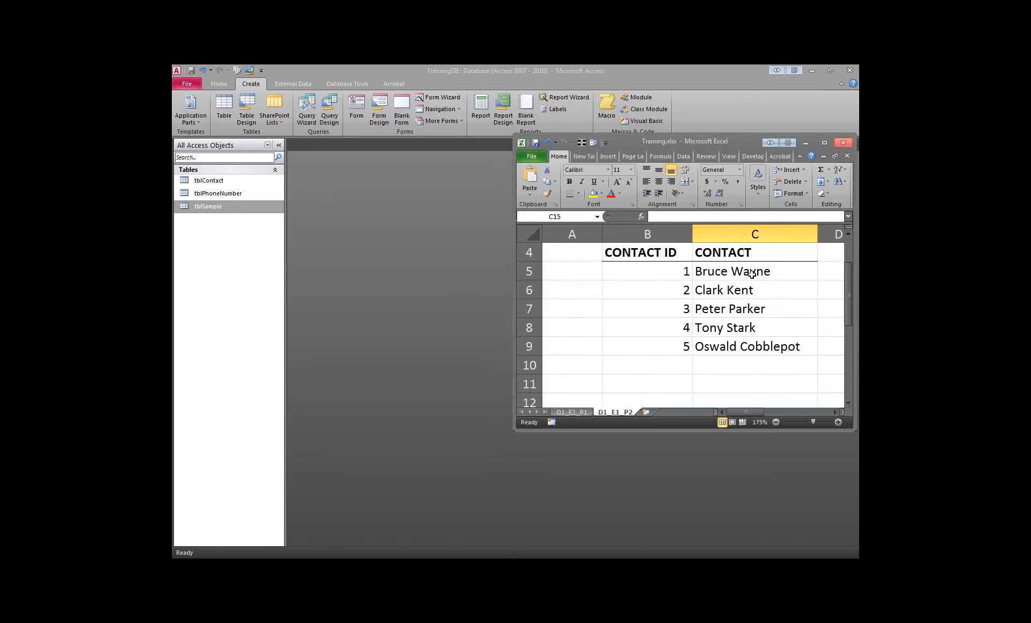
click(845, 143)
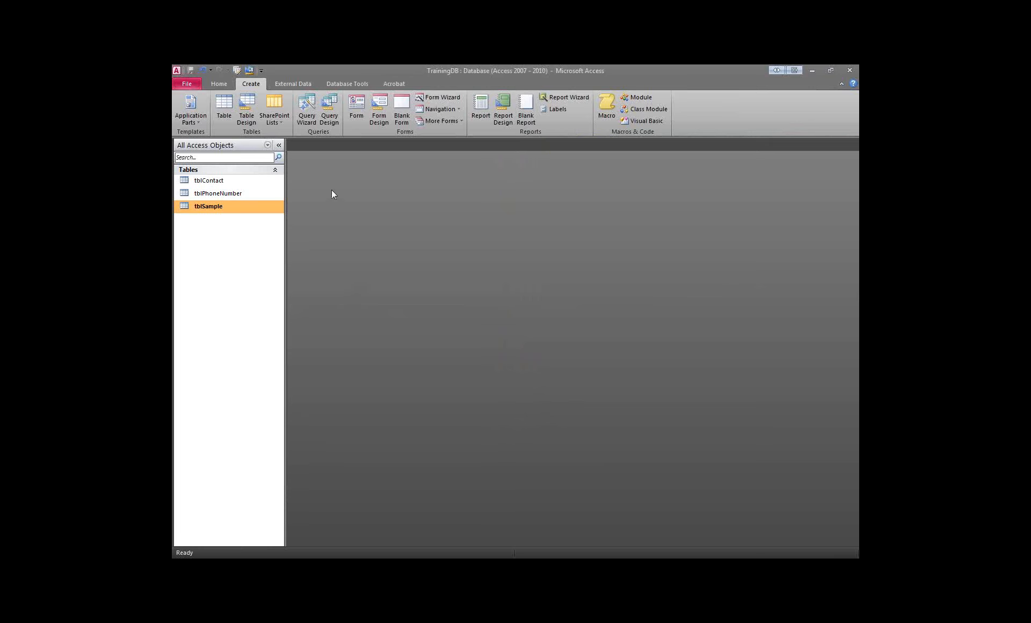
click(287, 84)
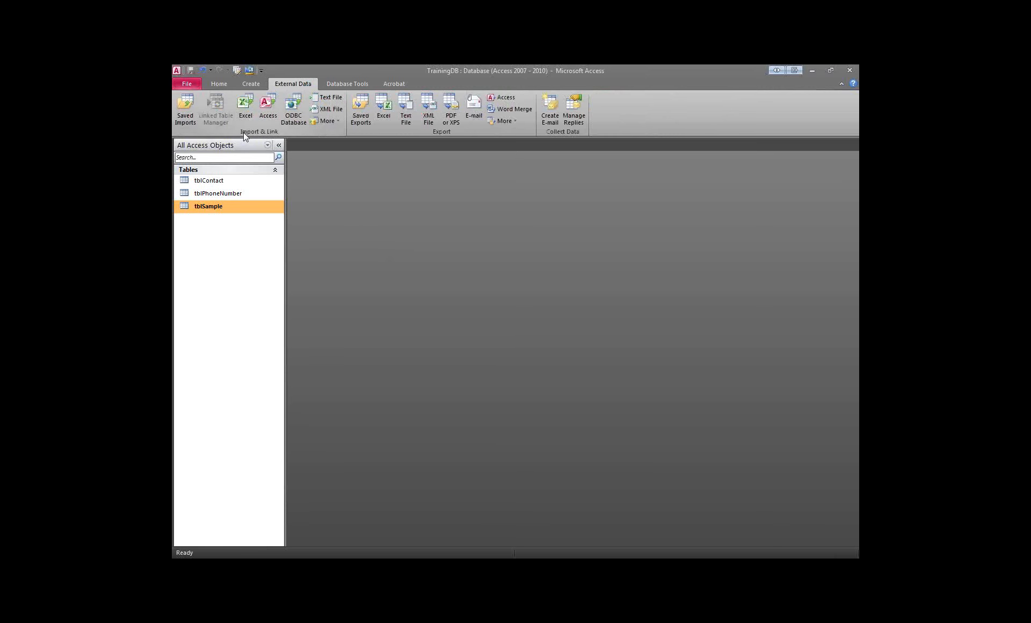
Start an Excel spreadsheet import and choose Sample File.xlsx from the Desktop as the data source
click(246, 110)
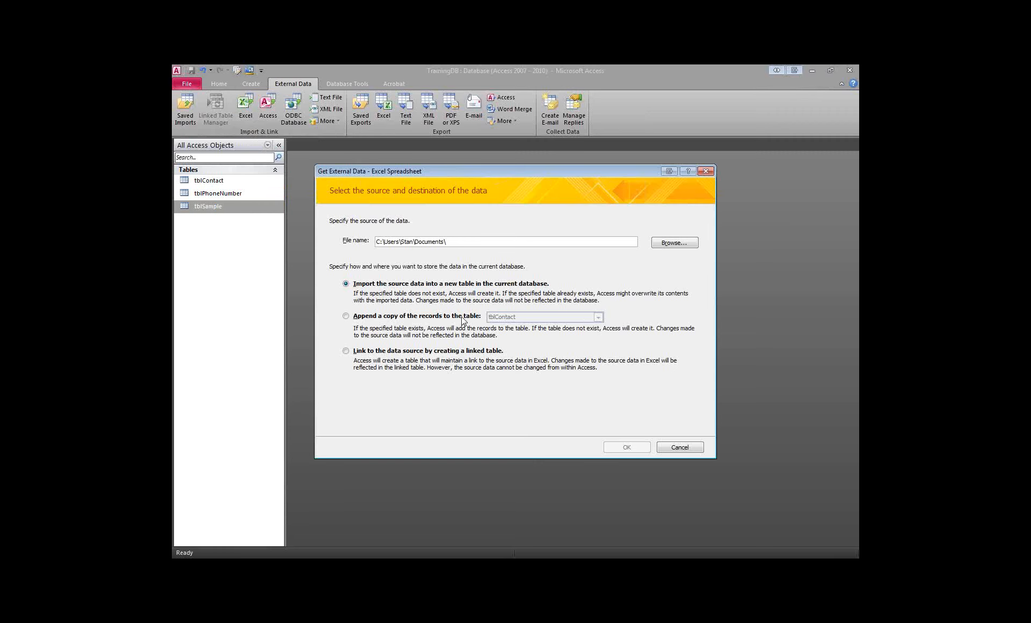
click(697, 246)
scroll(421, 240, up, 2)
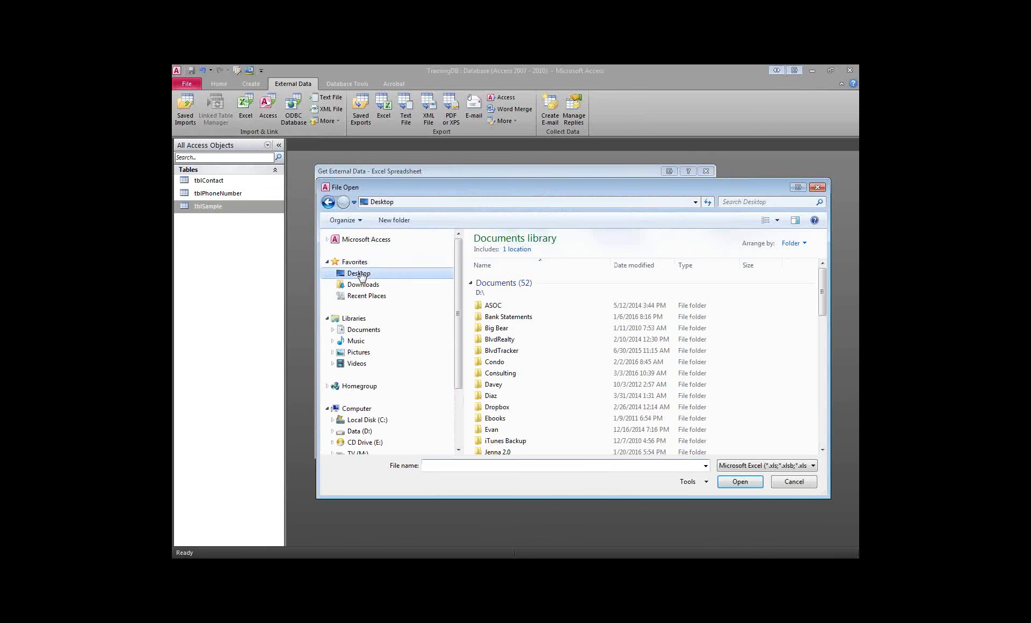
click(403, 274)
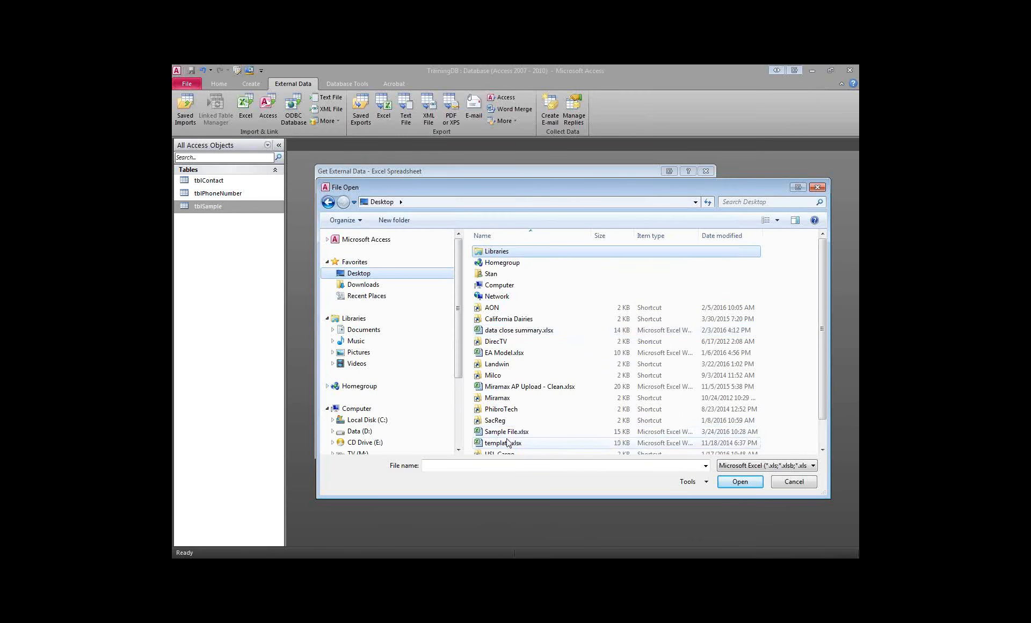
double_click(576, 433)
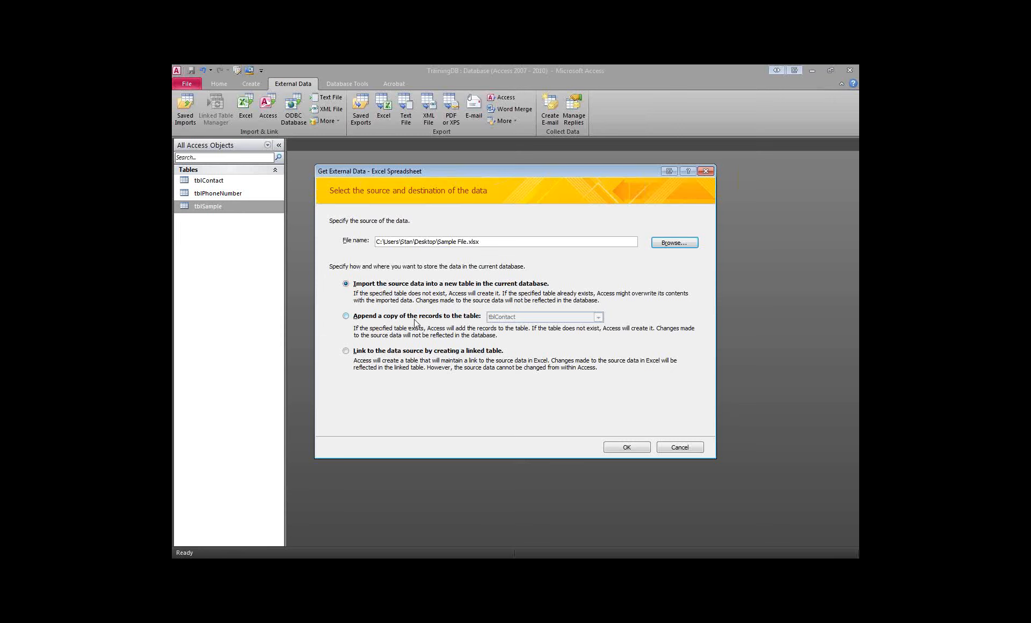
Try the option to append a copy of the records and check the list of existing destination tables
click(346, 317)
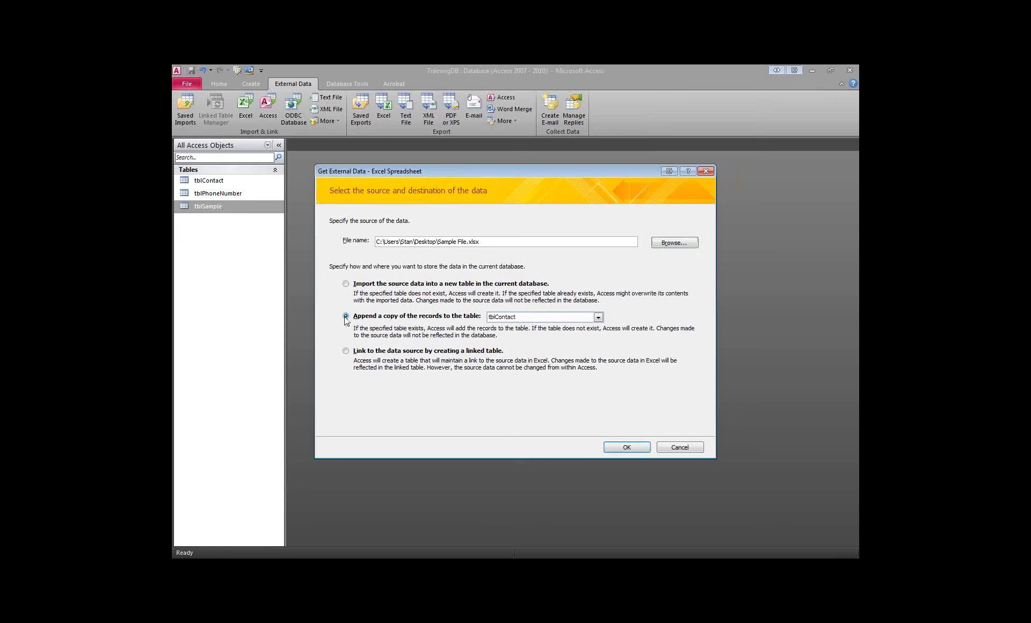
click(597, 317)
click(598, 318)
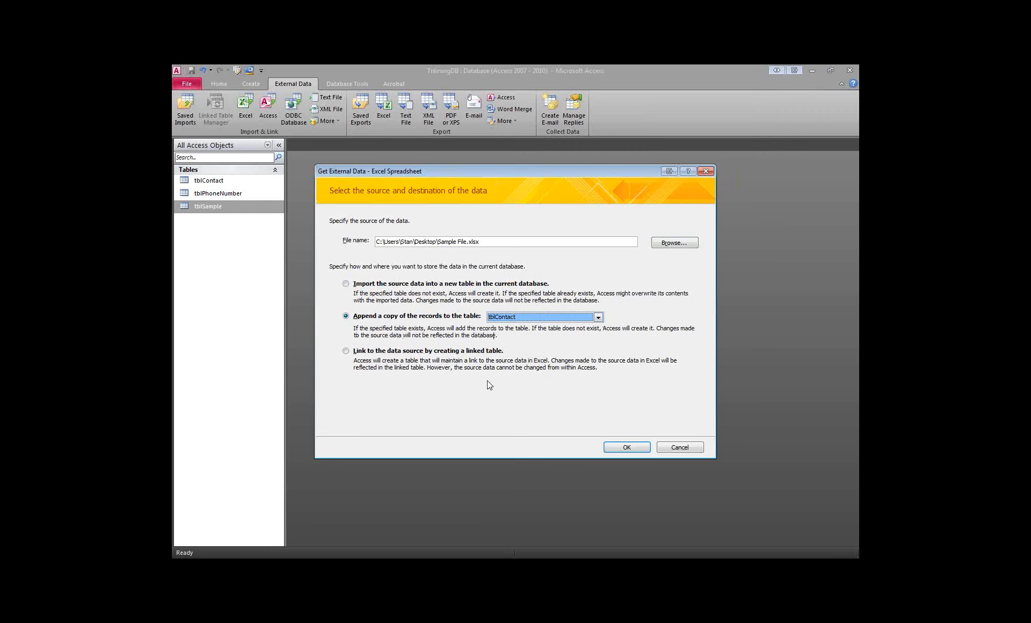
Choose to import the data into a new table and continue to the field options with the first row as column headings
click(345, 283)
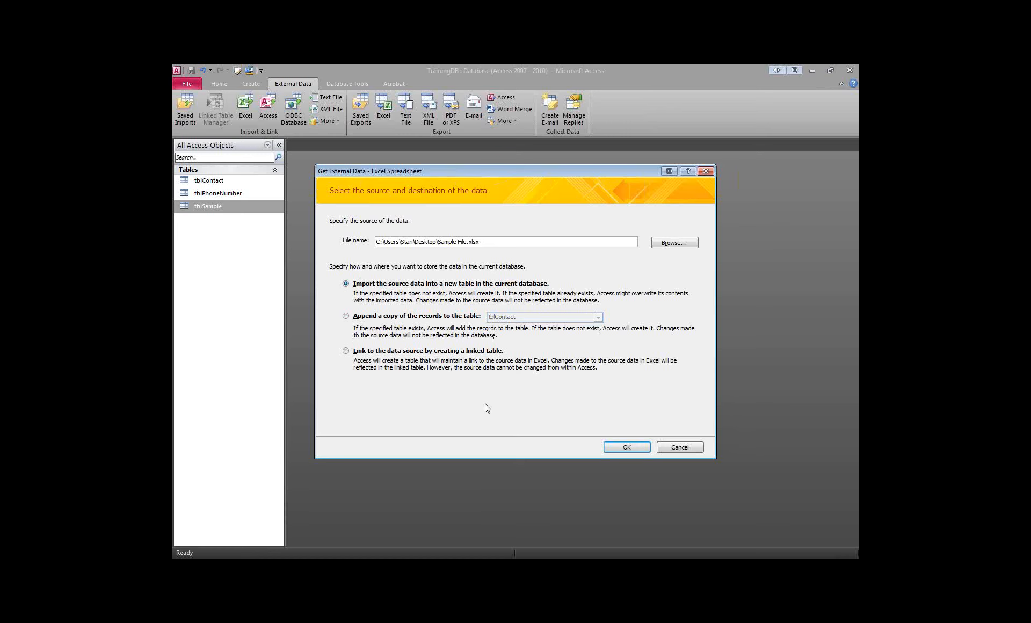
click(627, 449)
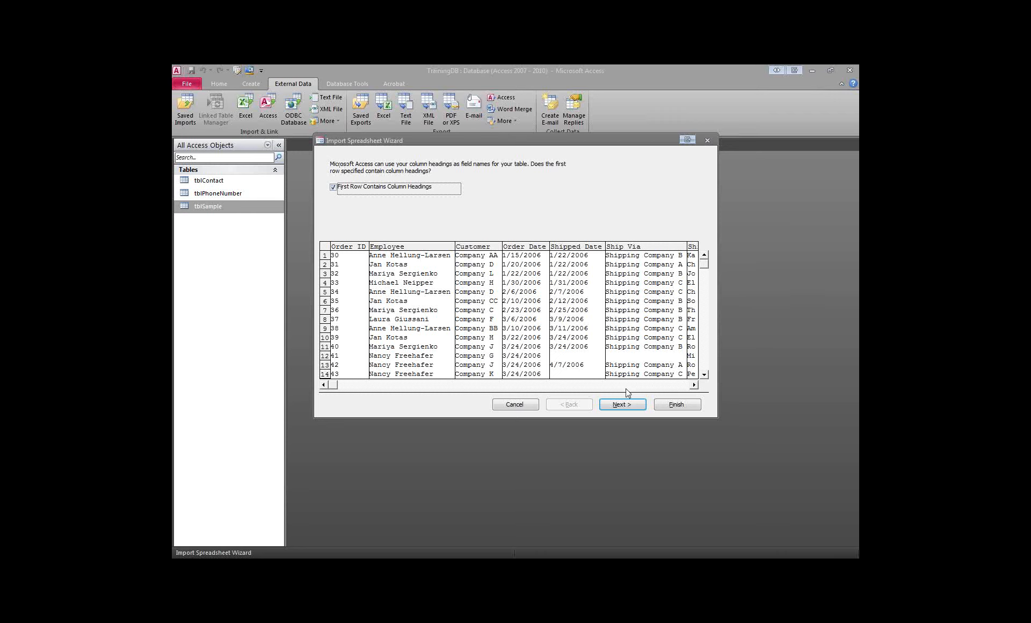
click(623, 405)
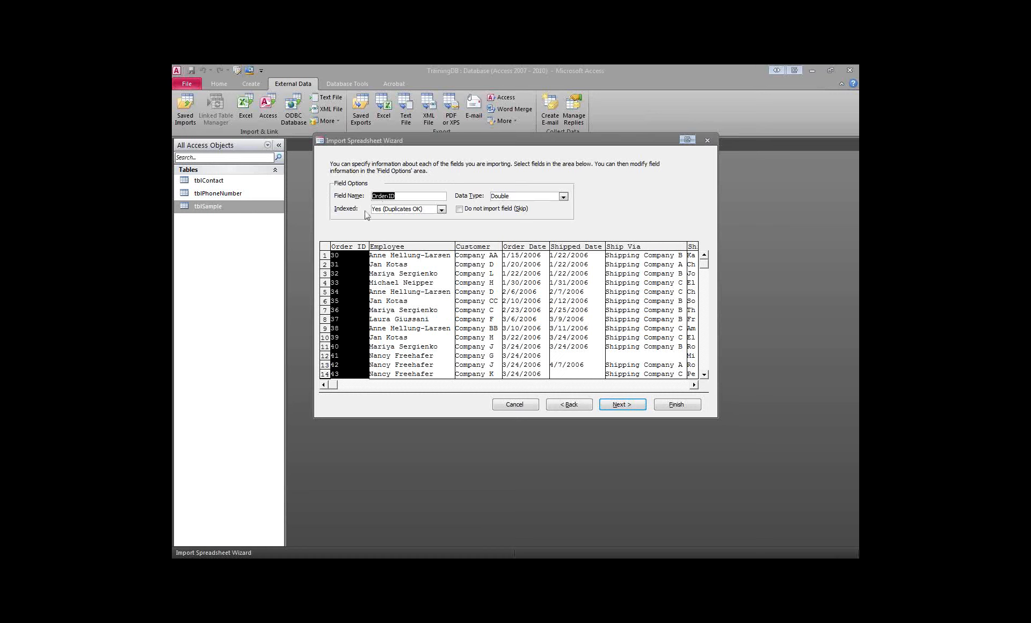
Look over the first few fields and set the Order ID field's data type to Long Integer
click(404, 280)
click(474, 282)
click(522, 283)
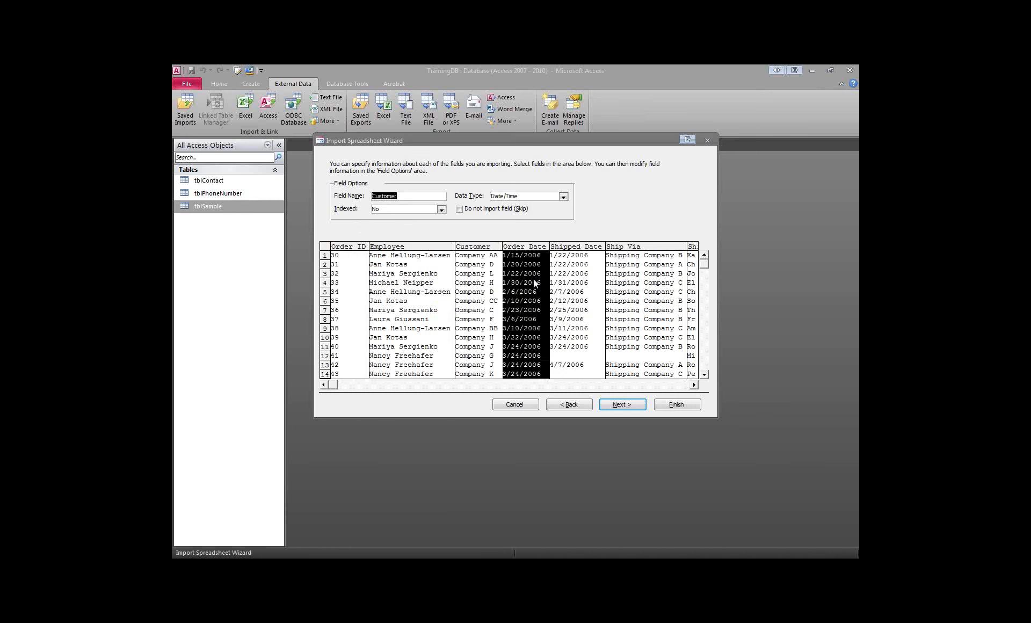
click(338, 284)
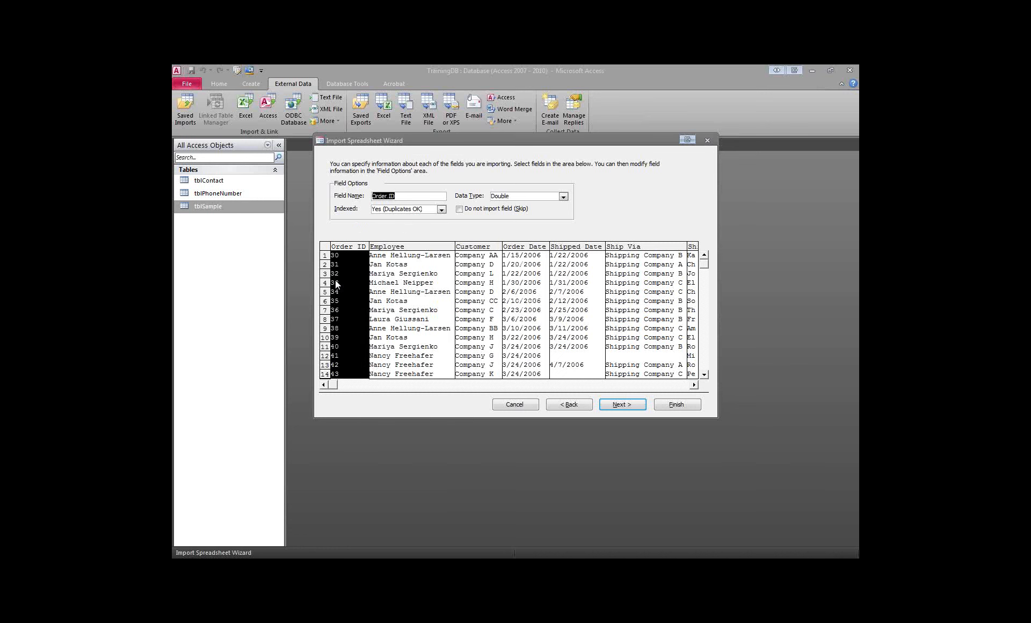
click(563, 196)
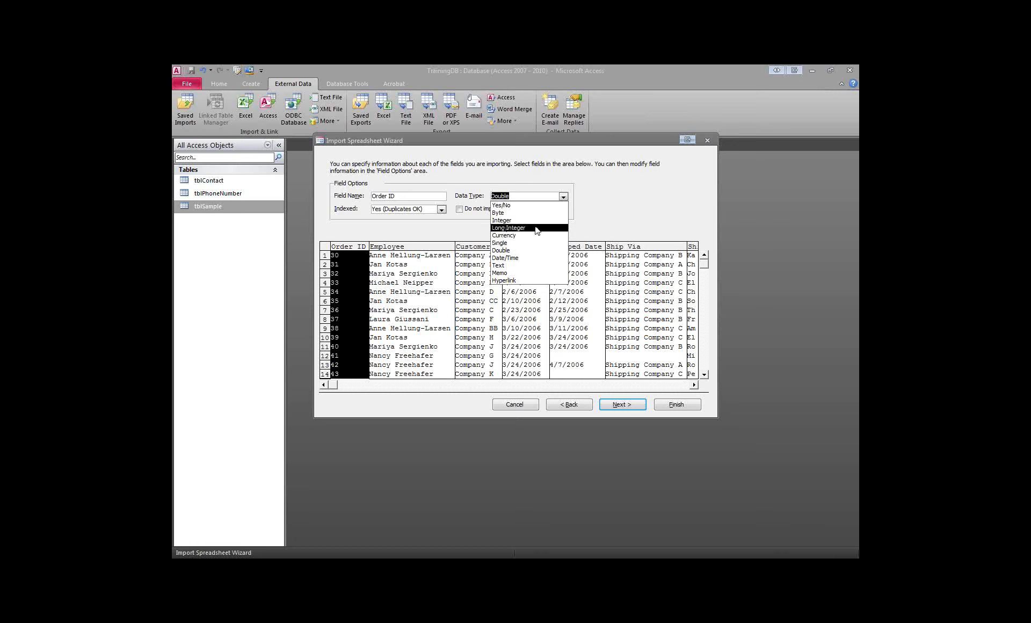
click(537, 230)
click(362, 332)
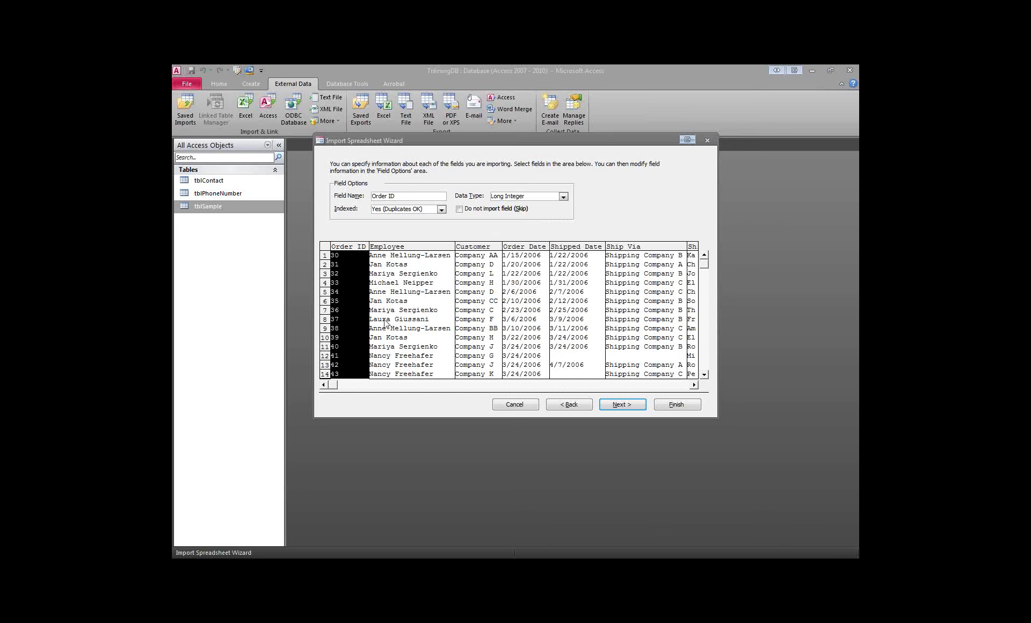
Check the assigned data types of the fields from Employee through Ship Country/Region
click(413, 293)
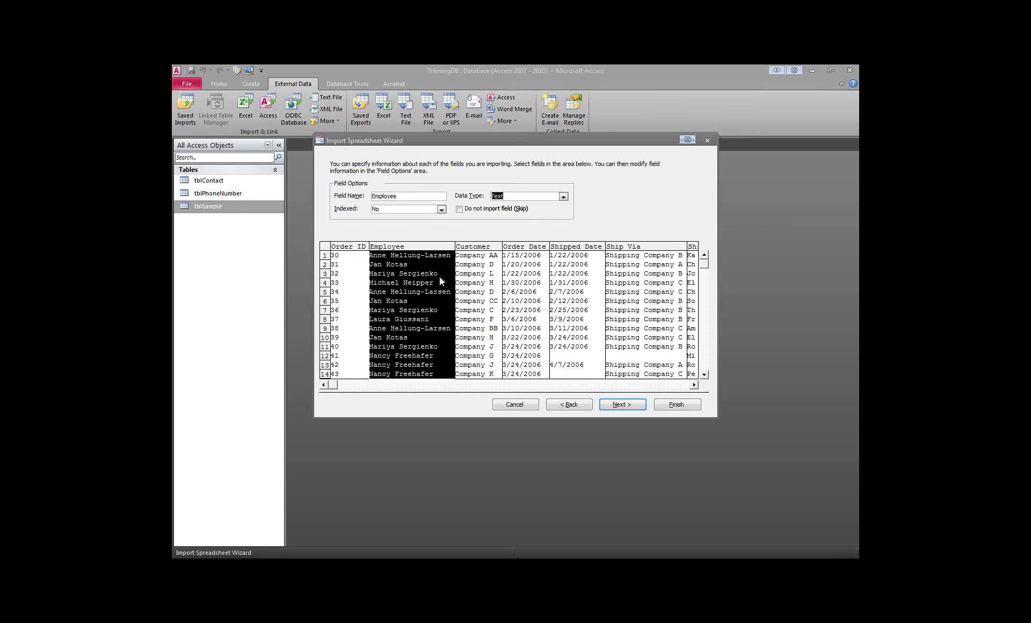
click(475, 259)
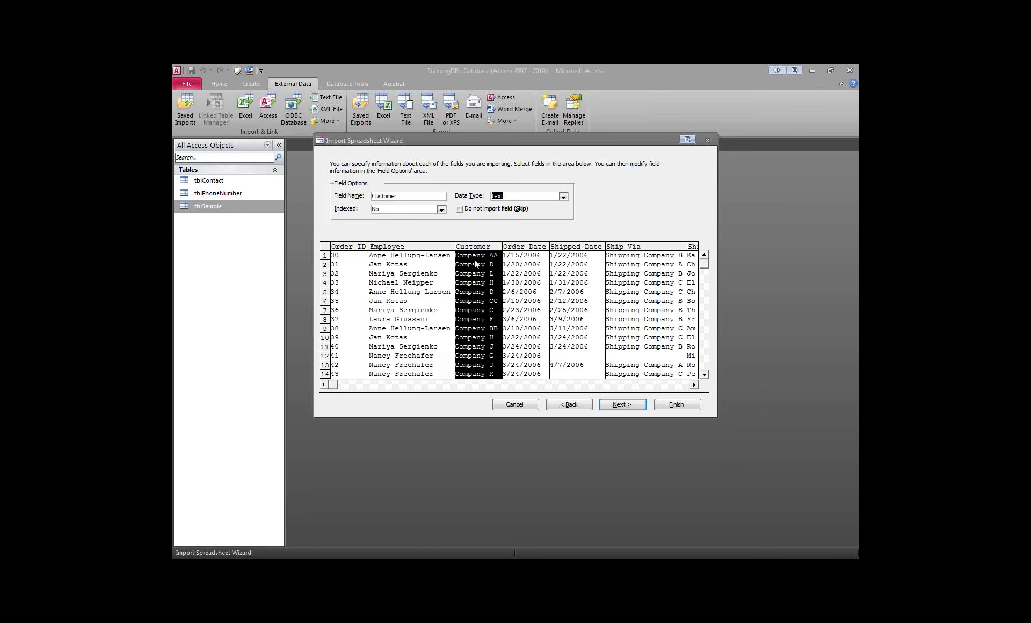
click(515, 265)
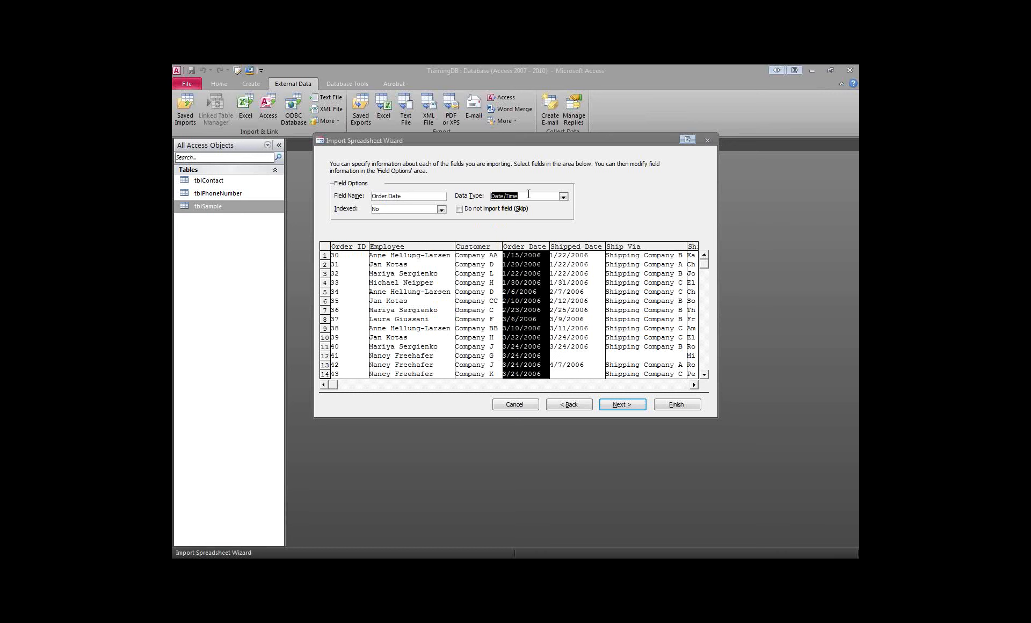
click(574, 269)
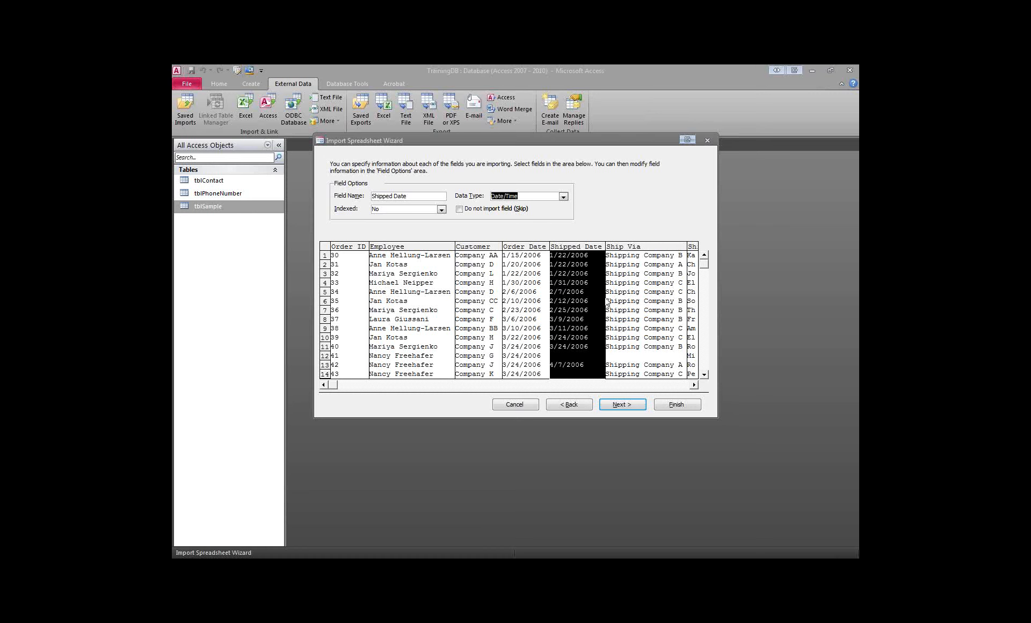
click(634, 293)
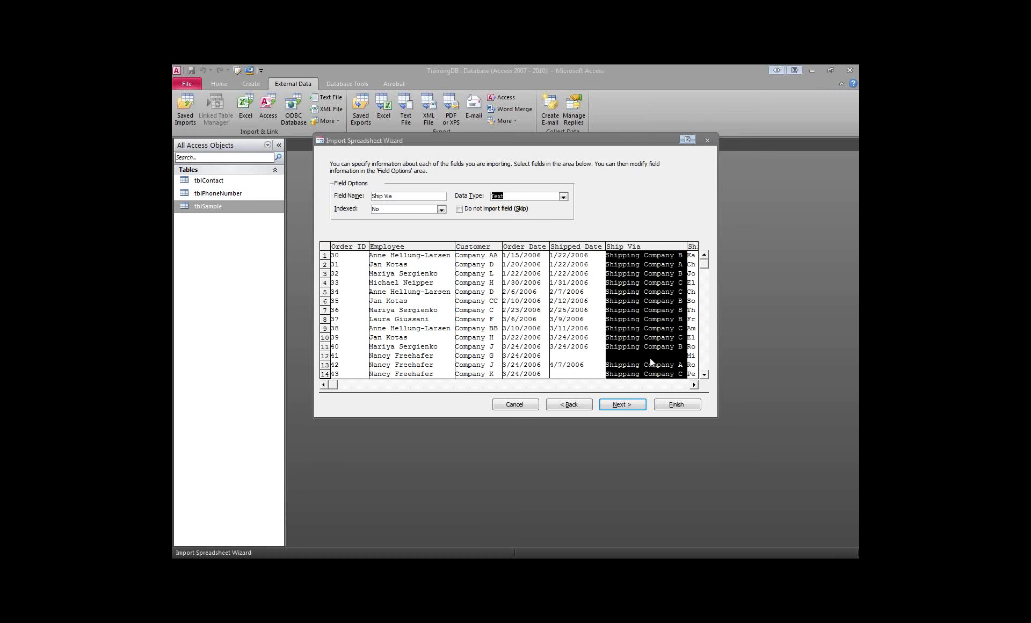
click(694, 385)
click(694, 385)
click(678, 301)
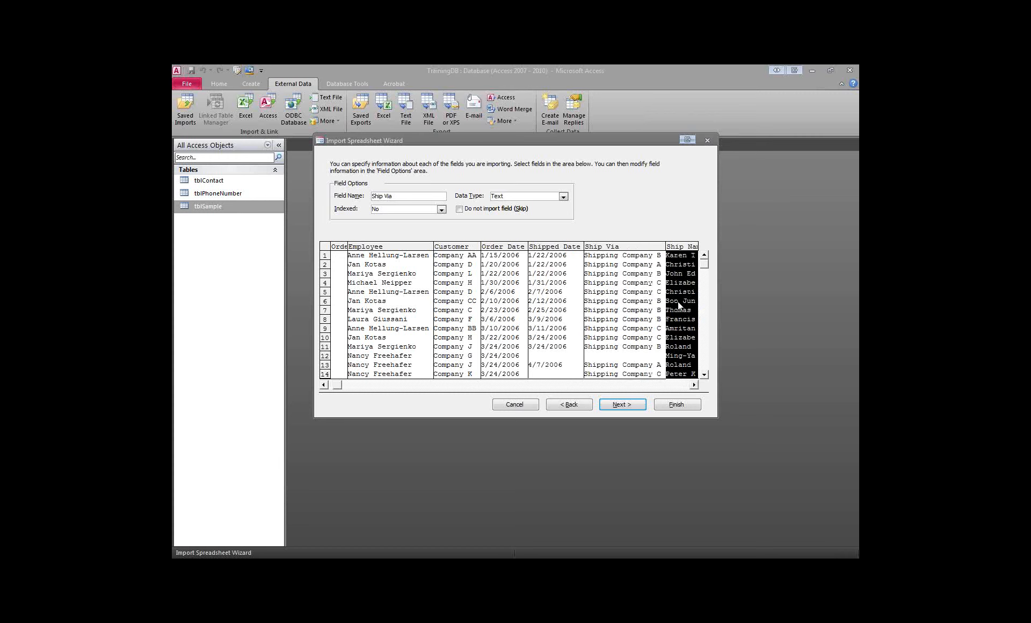
click(599, 386)
click(433, 279)
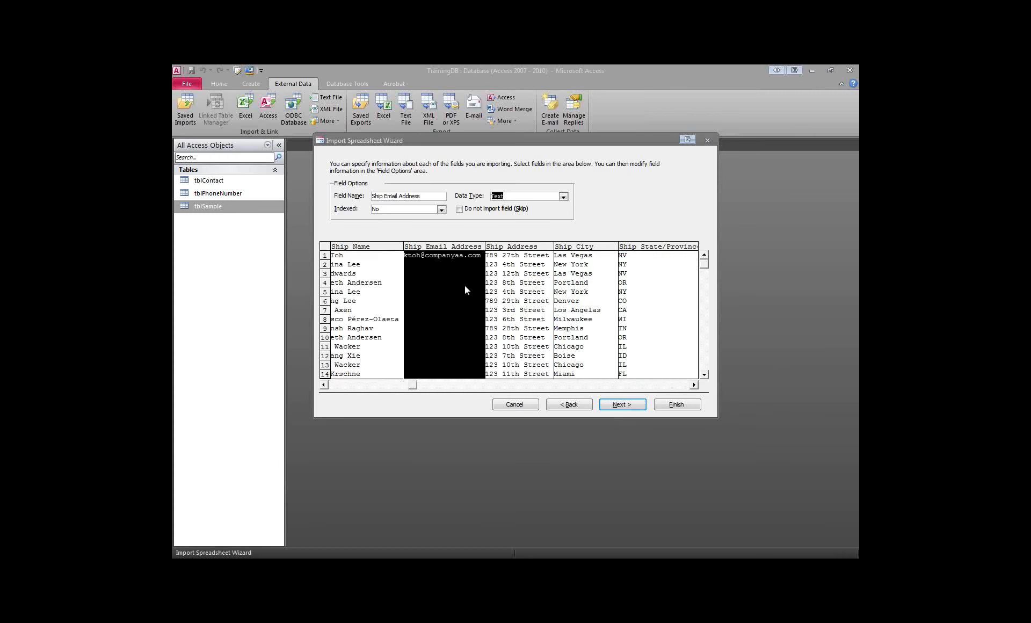
click(517, 276)
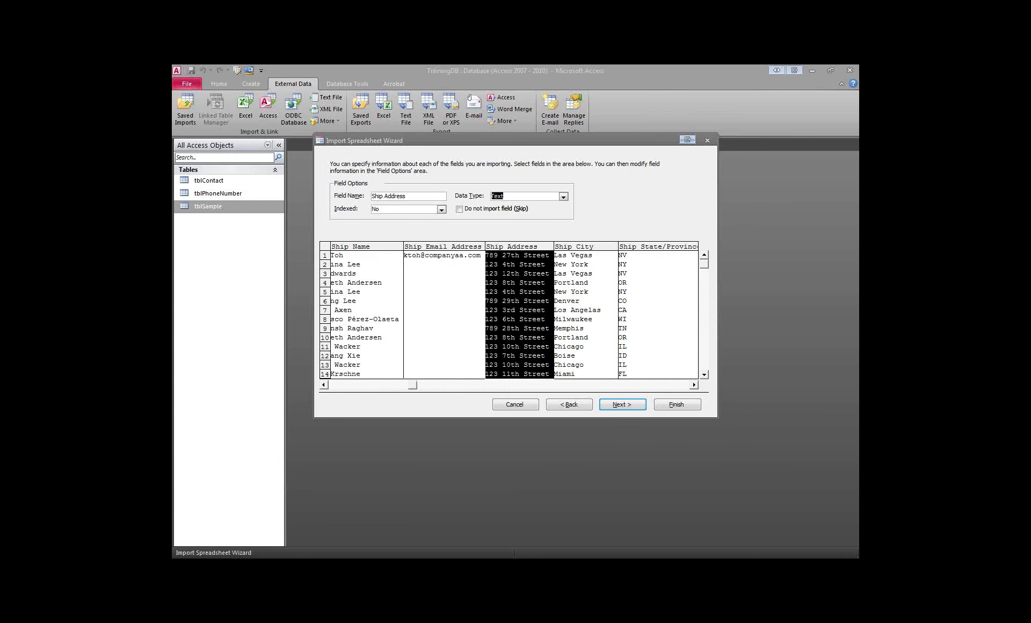
click(591, 301)
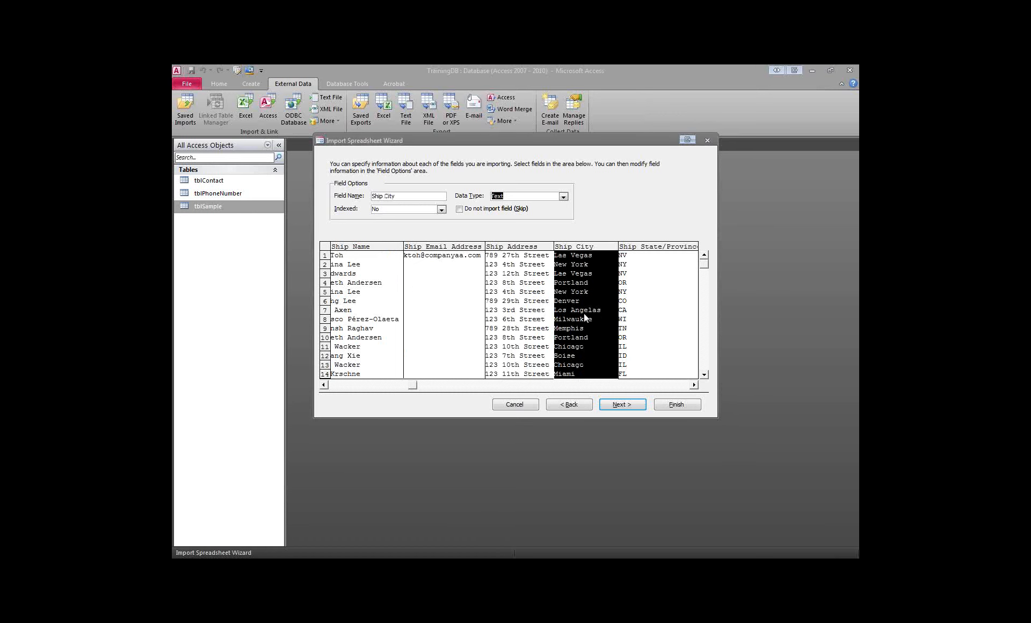
click(643, 308)
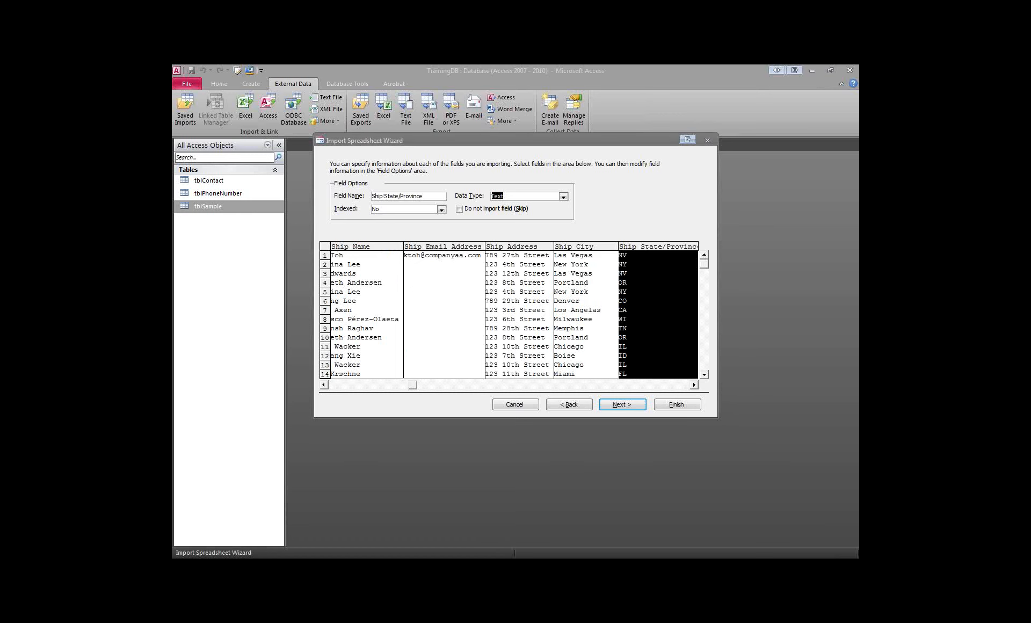
click(596, 384)
click(400, 301)
click(471, 290)
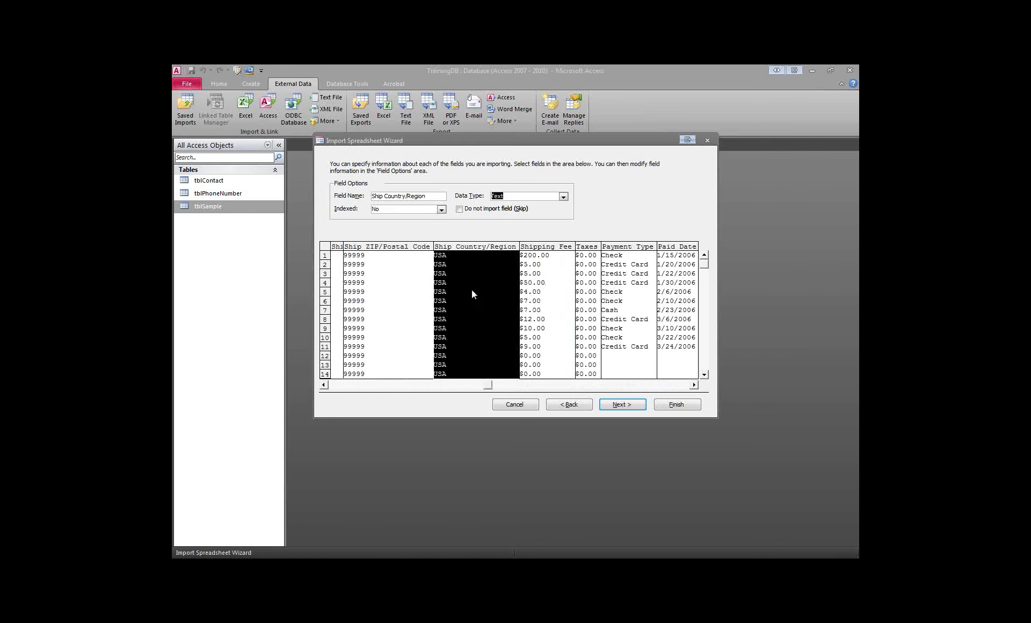
Set the data type of the Shipping Fee and Taxes fields to Double
click(544, 288)
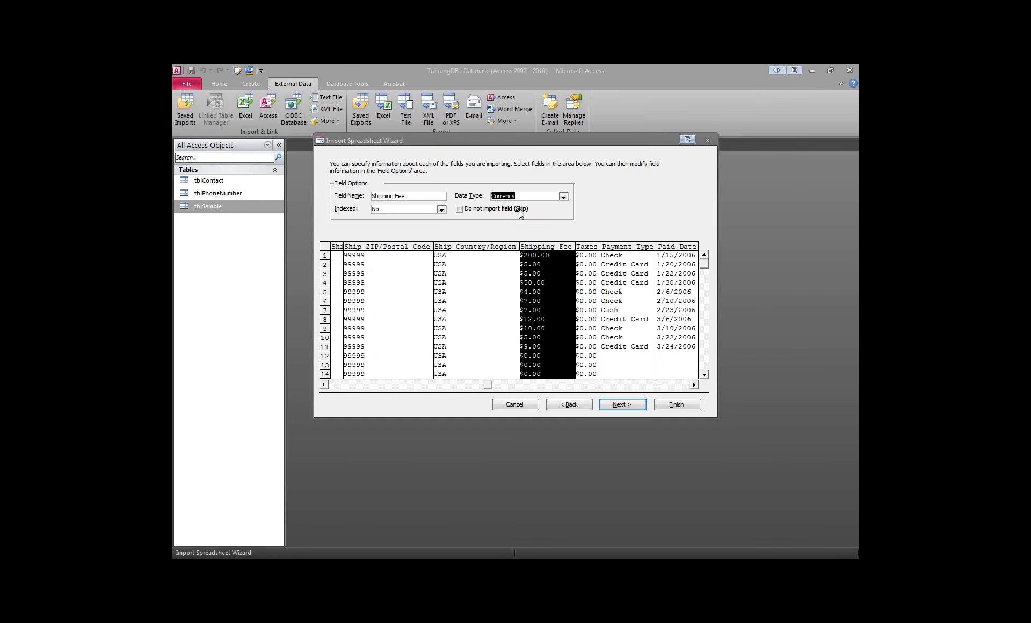
click(563, 196)
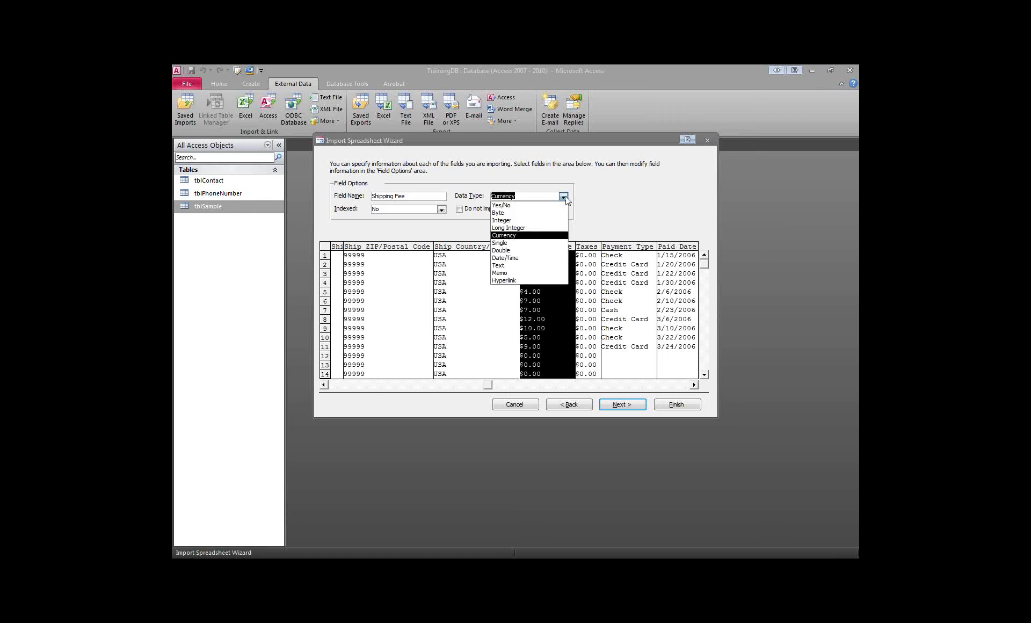
click(524, 252)
click(588, 264)
click(564, 196)
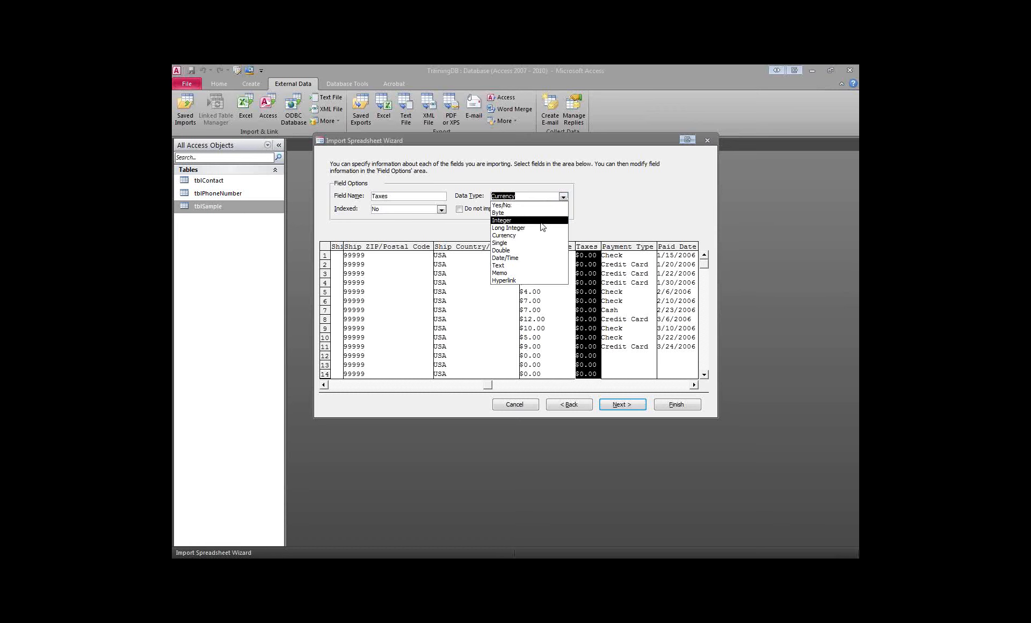
click(523, 251)
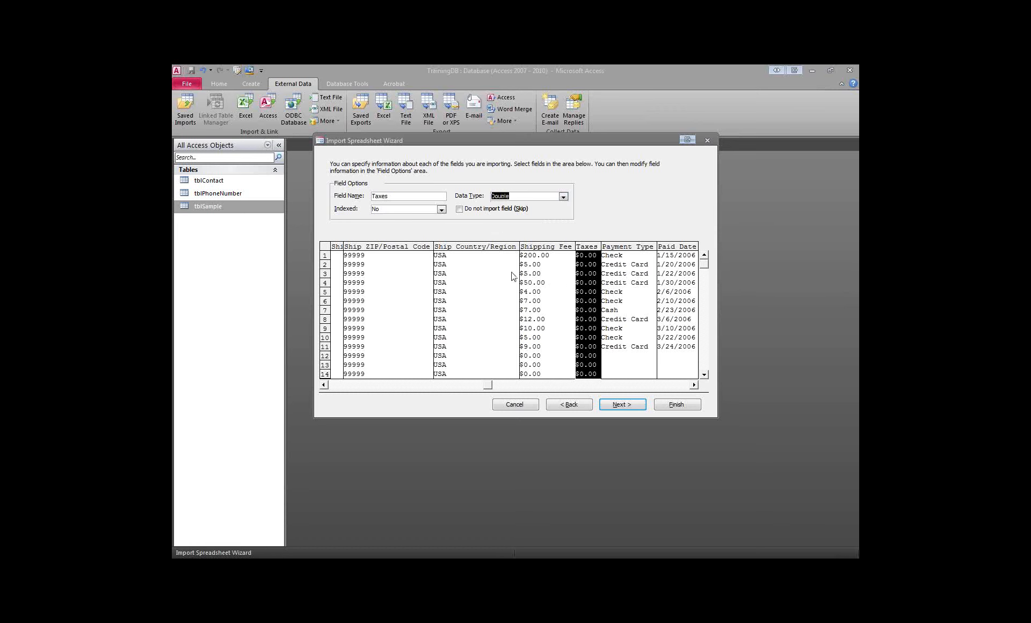
Set the data type of the Notes field to Memo
drag(487, 385, 625, 385)
click(504, 354)
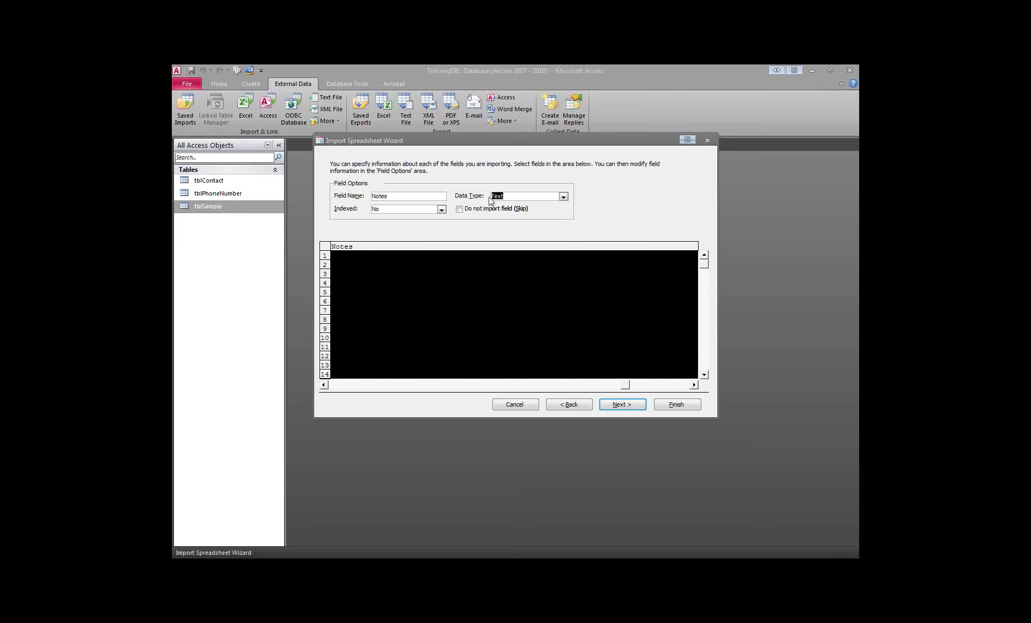
click(563, 197)
click(504, 273)
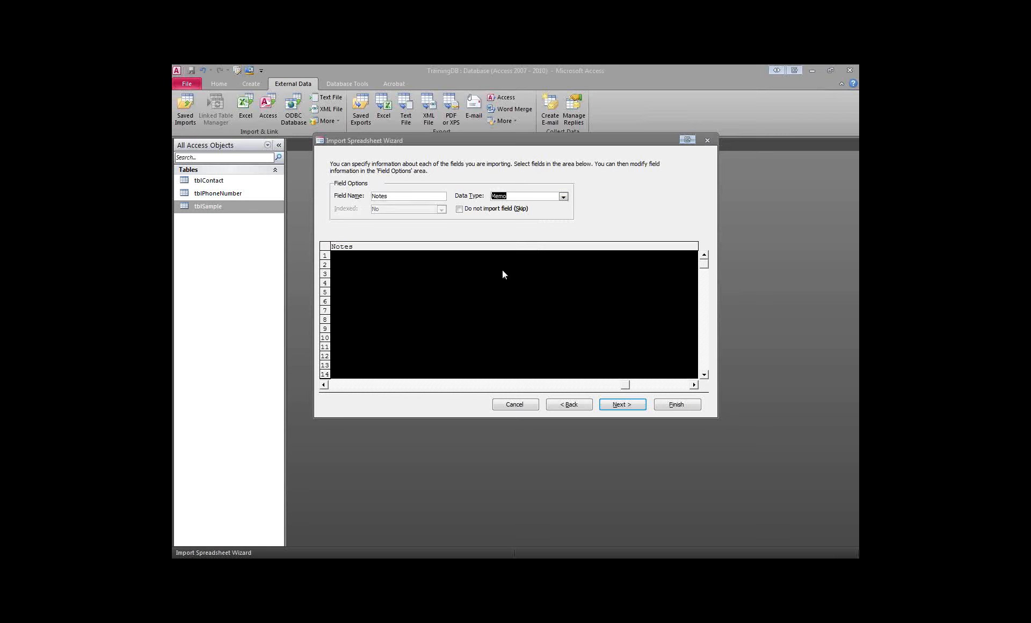
Check the Status field's data type, and recheck the settings of the Order ID, Employee and Customer fields
click(655, 388)
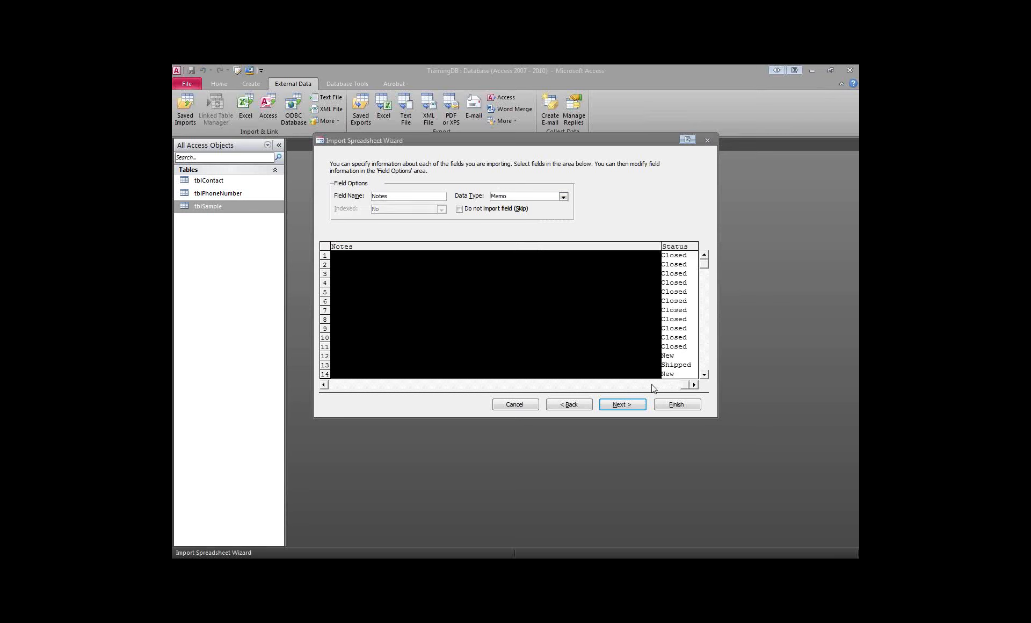
click(673, 248)
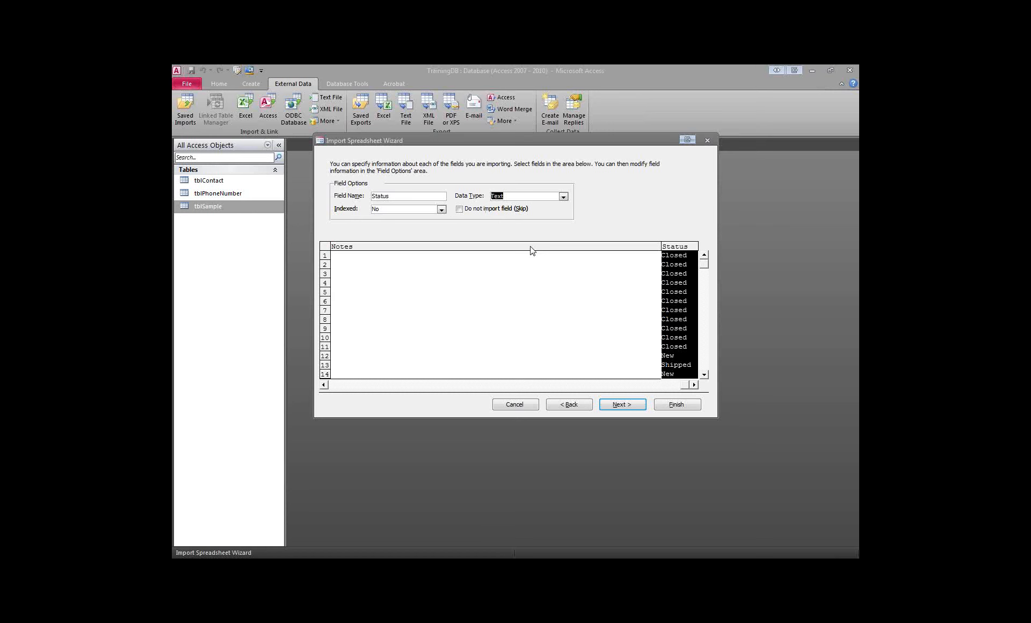
drag(688, 385, 321, 385)
click(355, 317)
click(392, 299)
click(470, 292)
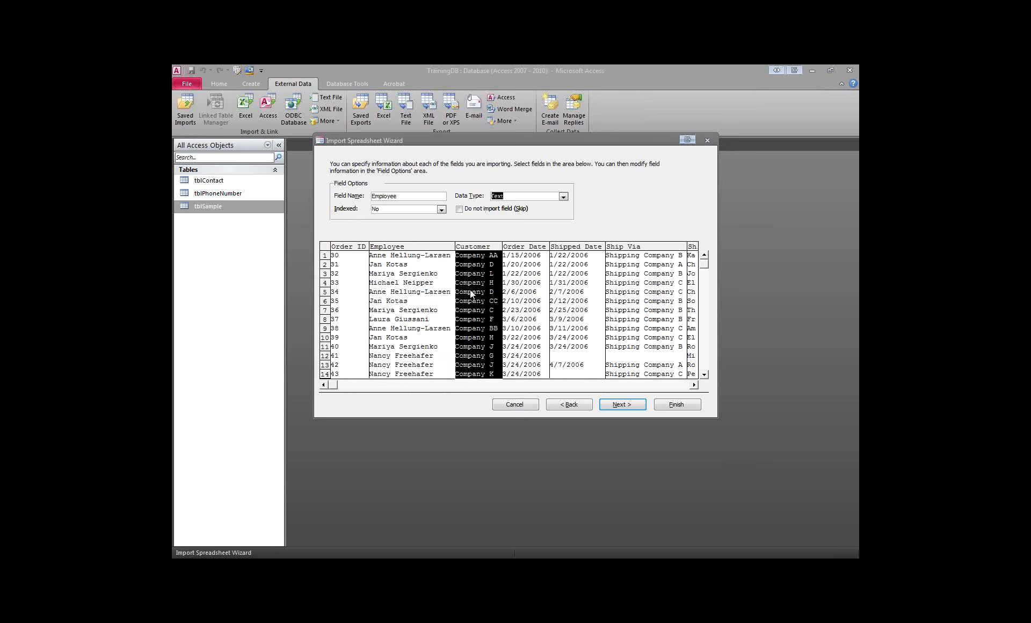
click(334, 293)
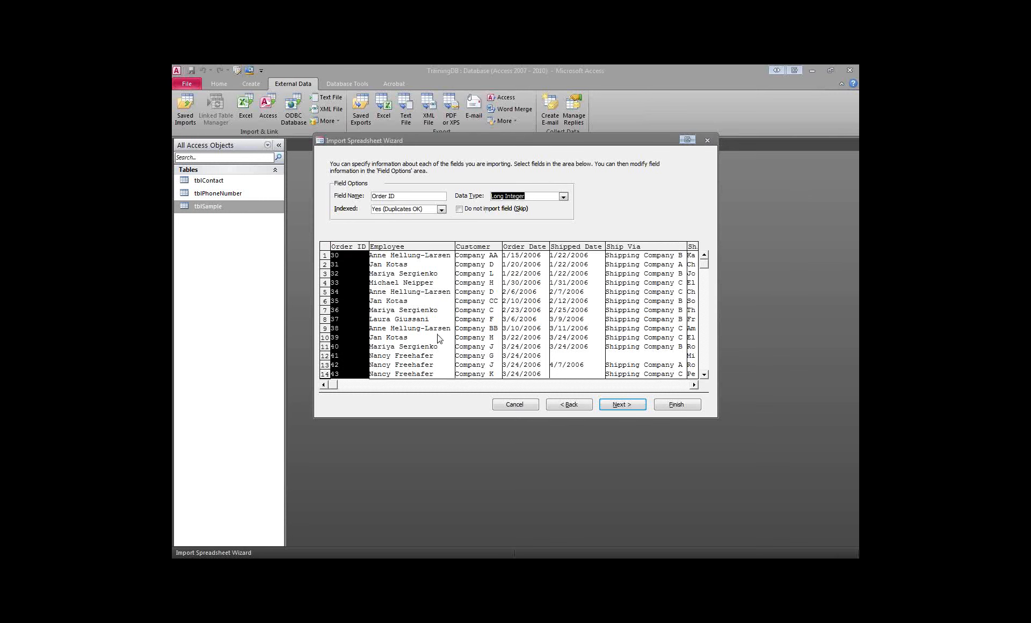
click(438, 338)
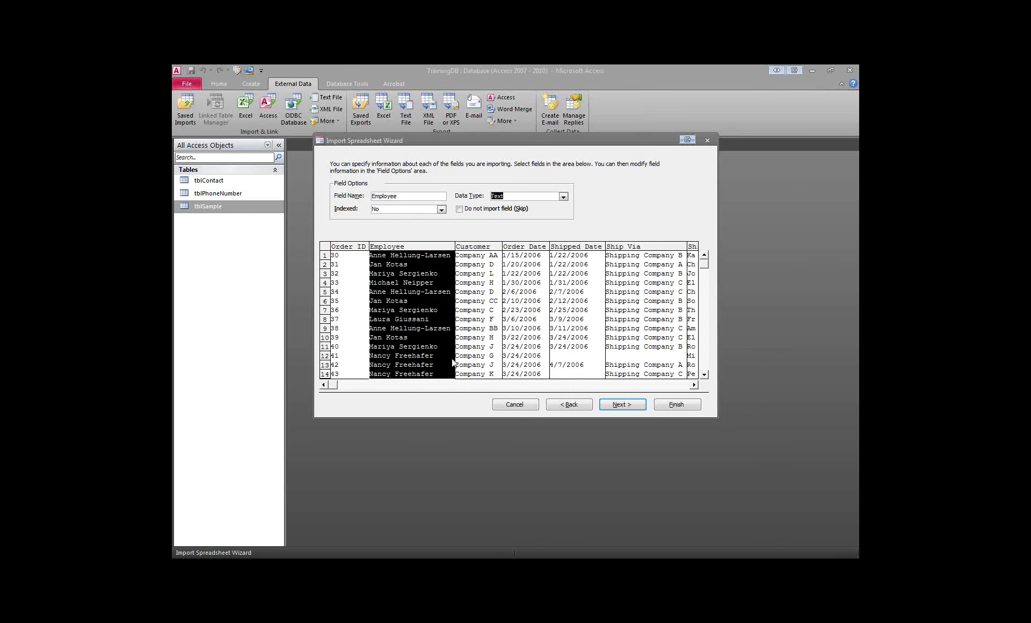
Recheck the assigned data types of the fields from Customer through Ship Name
click(469, 334)
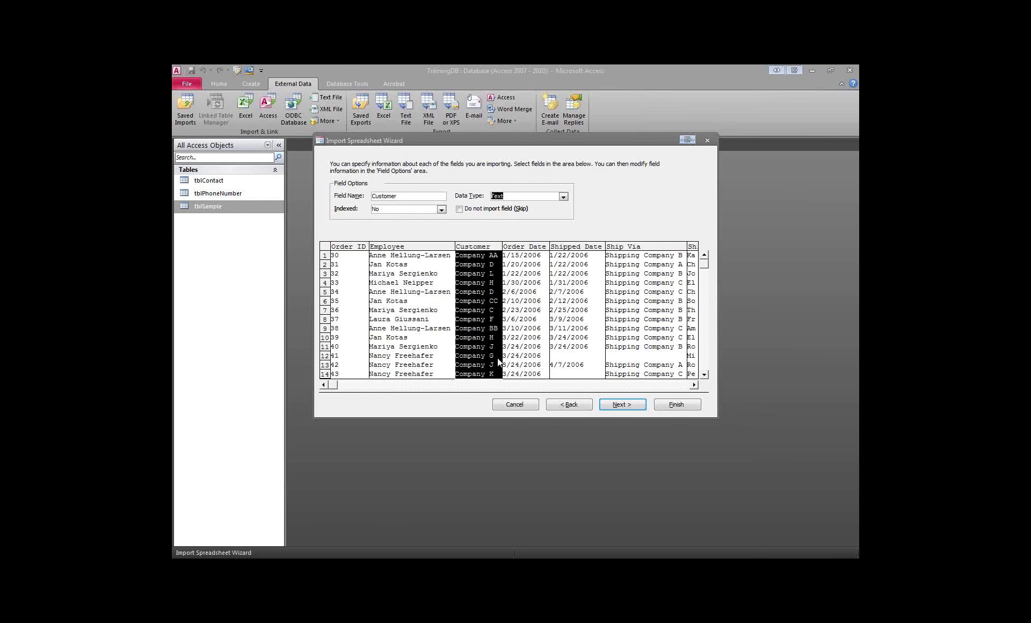
click(535, 310)
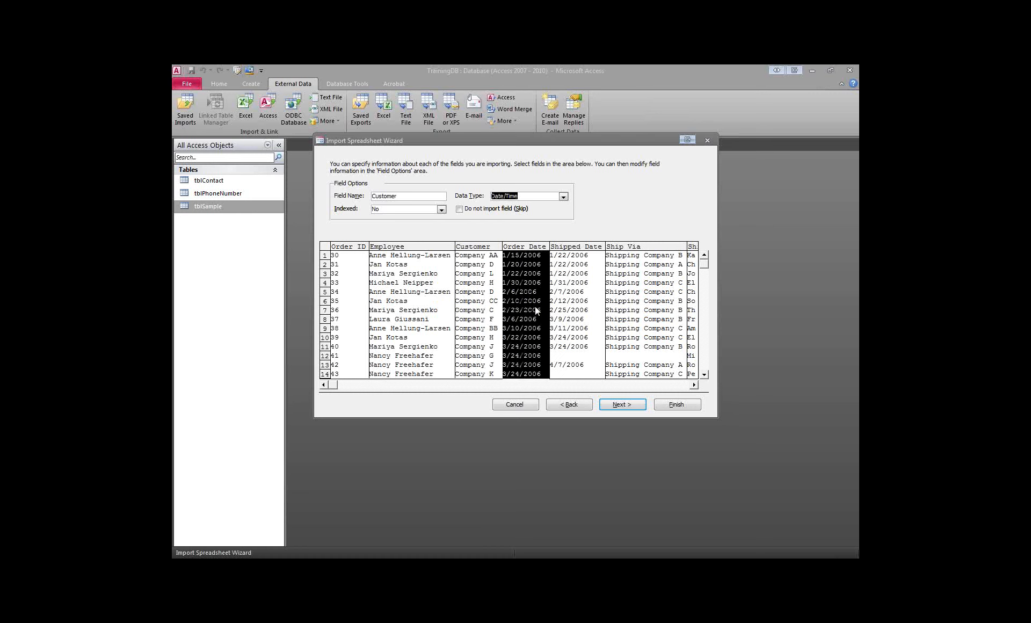
click(576, 305)
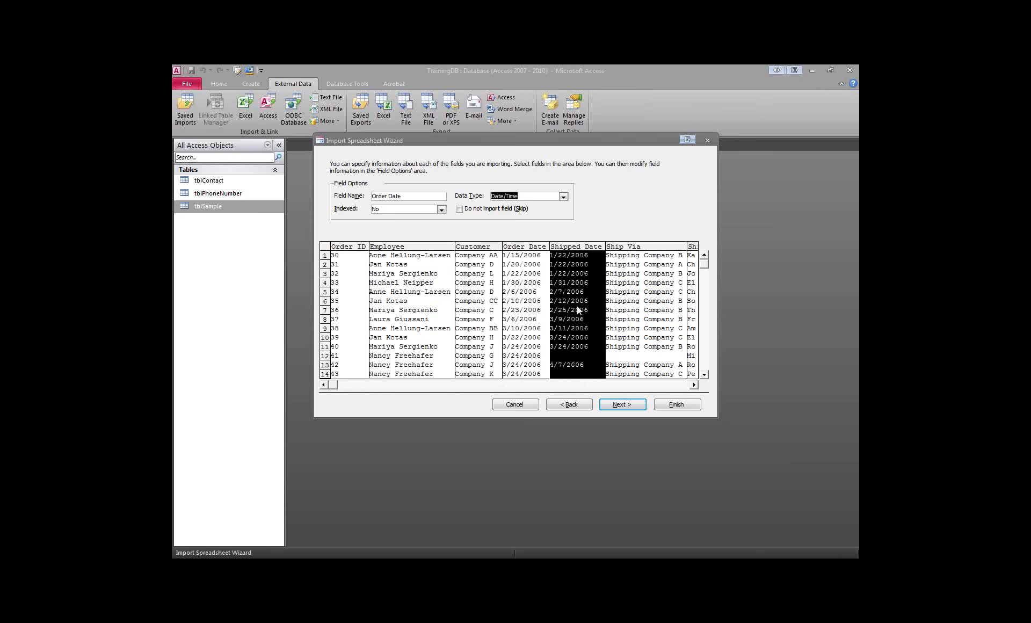
click(524, 318)
click(572, 299)
click(626, 295)
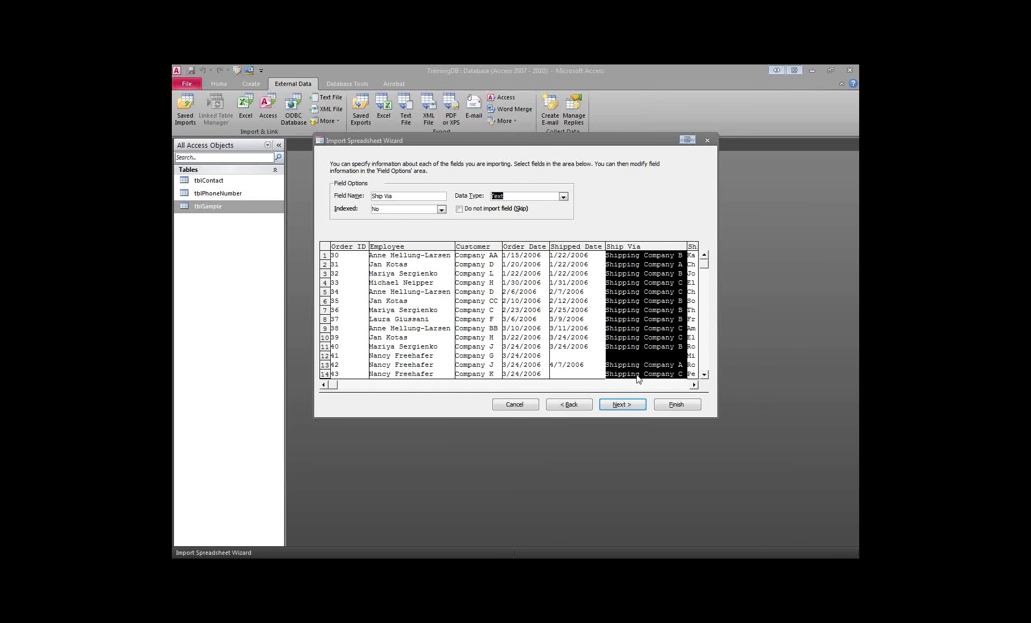
click(694, 385)
click(694, 386)
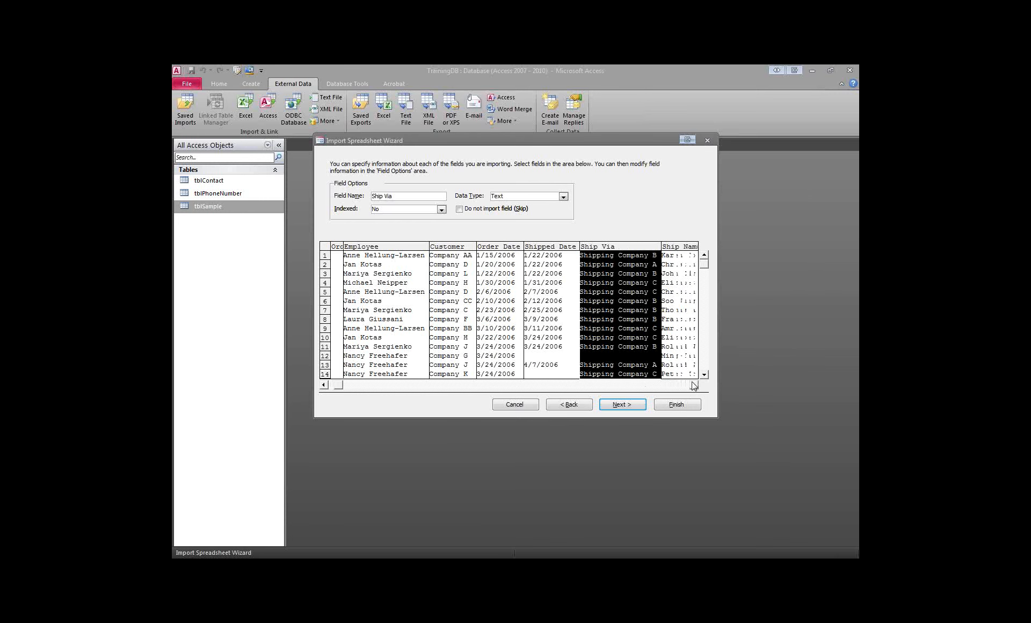
click(426, 385)
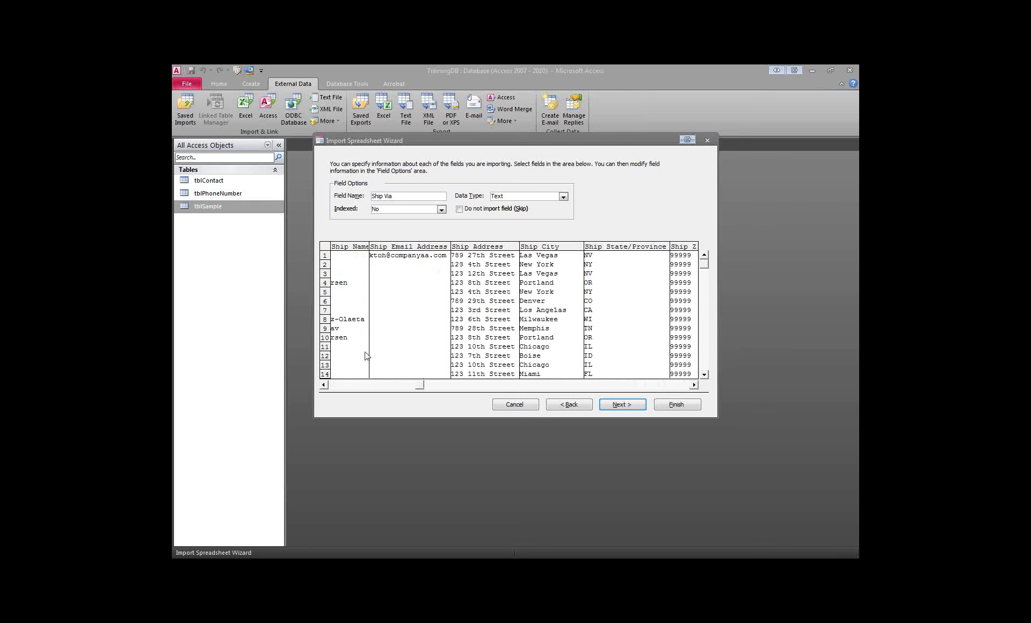
click(350, 312)
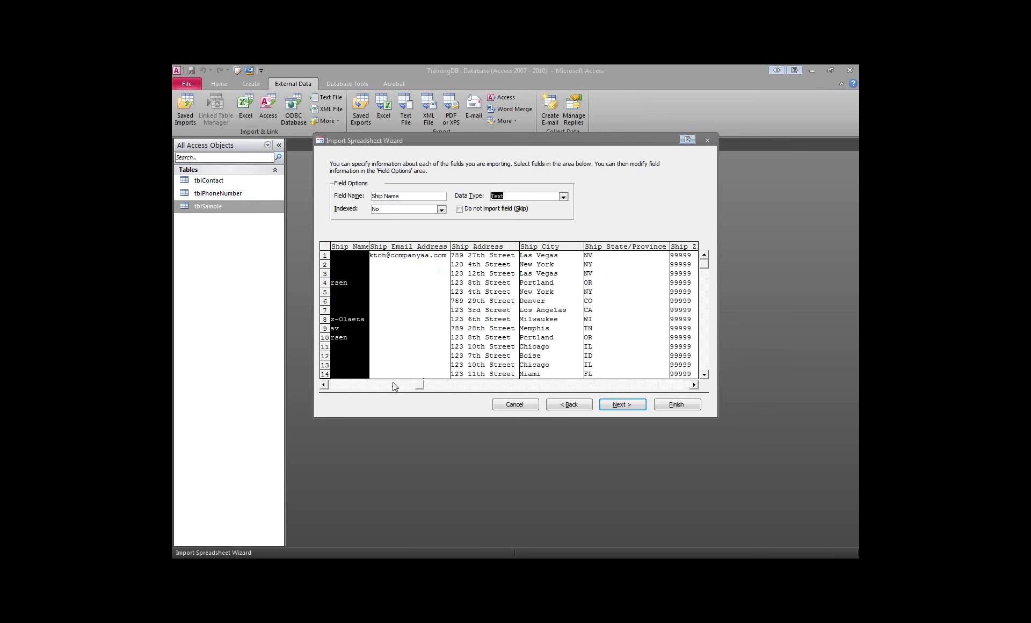
Set the data type of the Ship Email Address field to Hyperlink
click(420, 314)
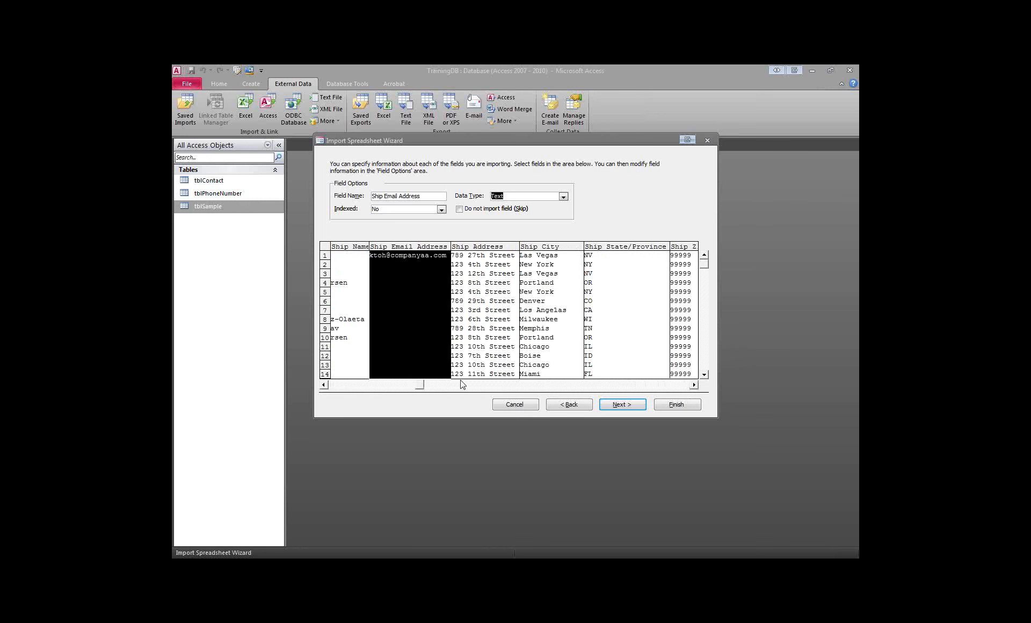
click(564, 197)
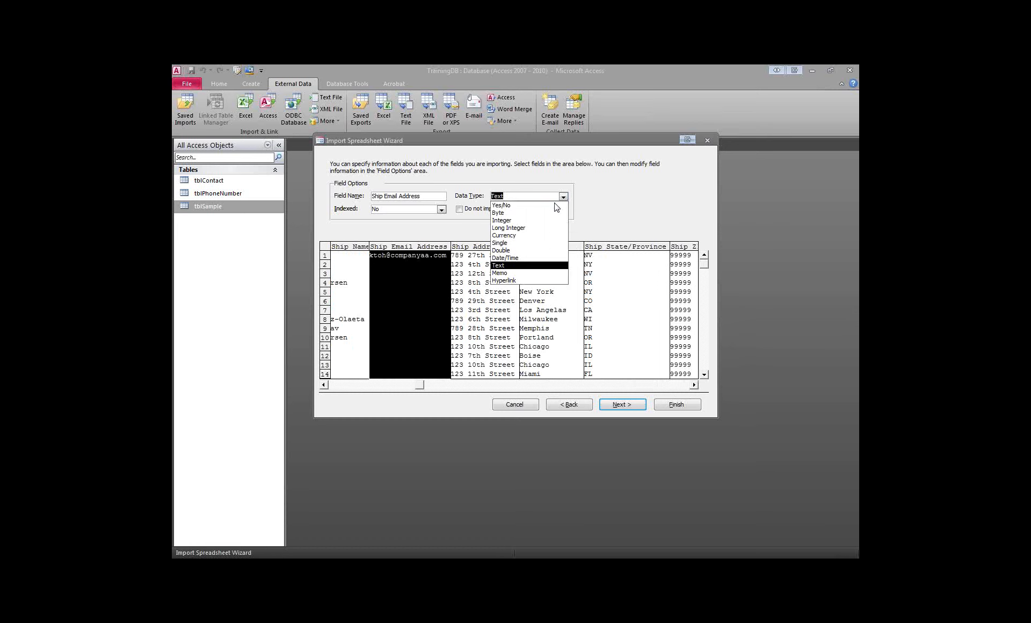
click(516, 281)
Recheck the data types of the fields from Ship Address through Ship Country/Region
click(474, 276)
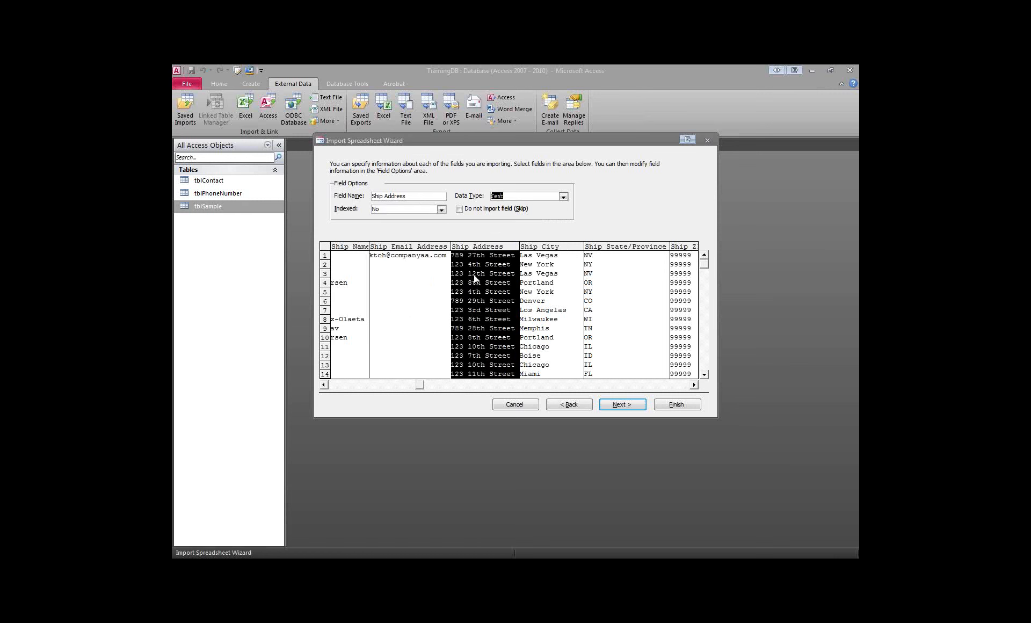
click(548, 279)
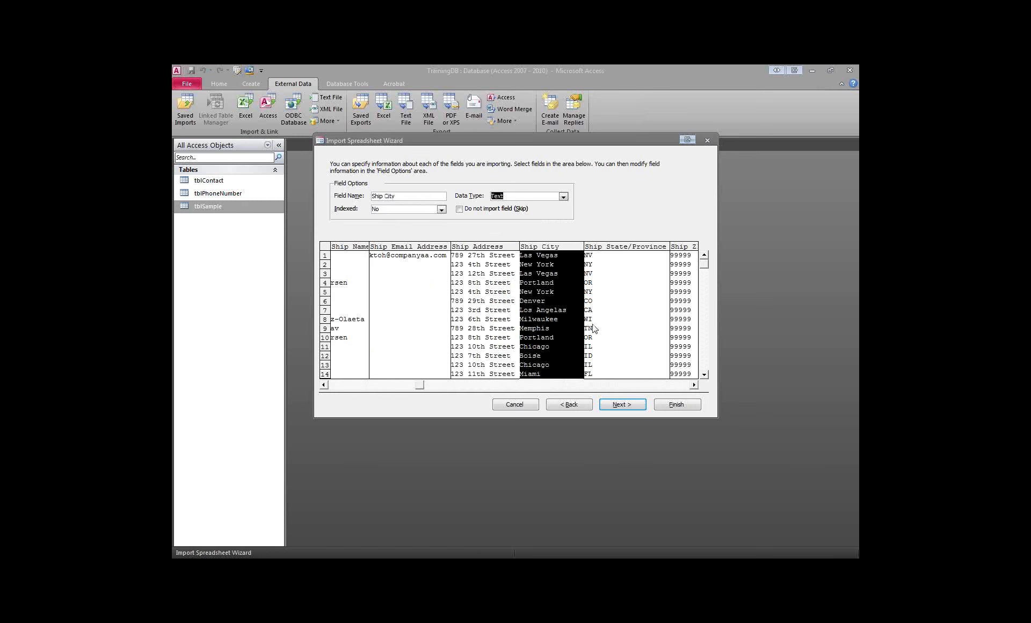
click(630, 312)
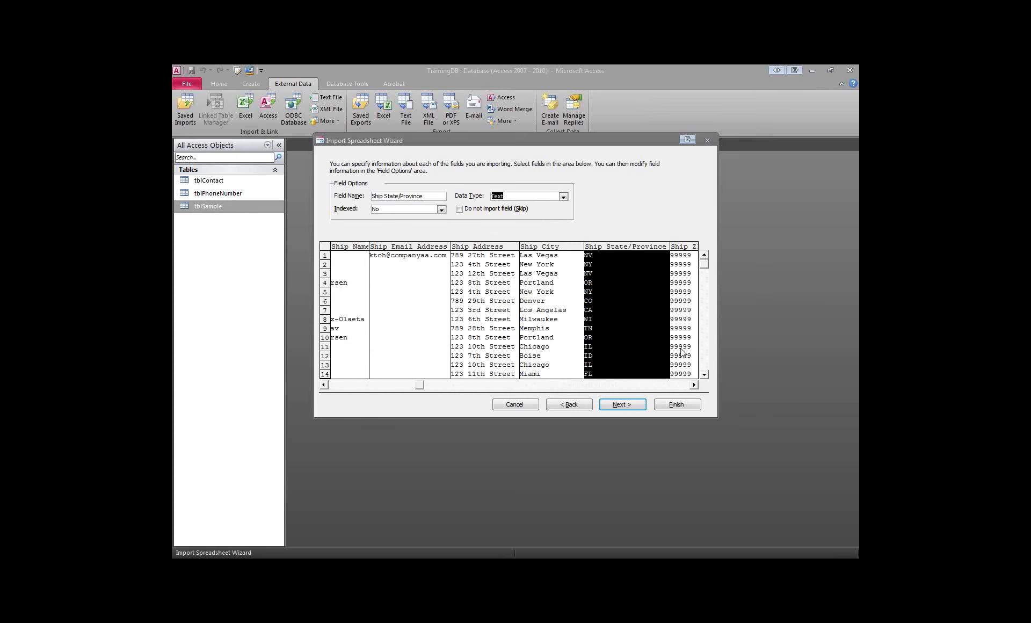
click(687, 301)
click(685, 385)
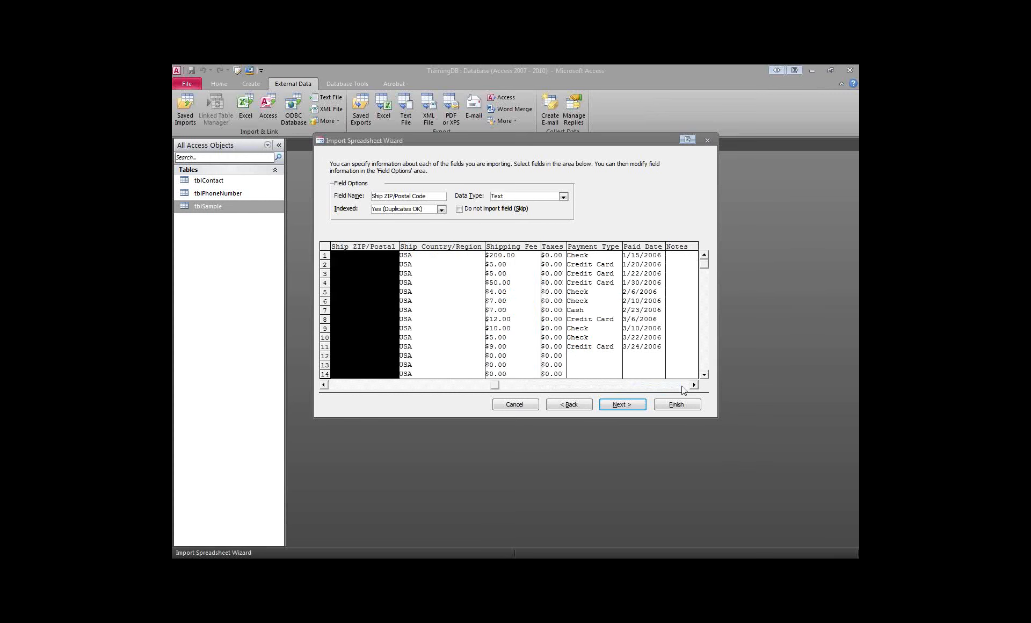
click(462, 326)
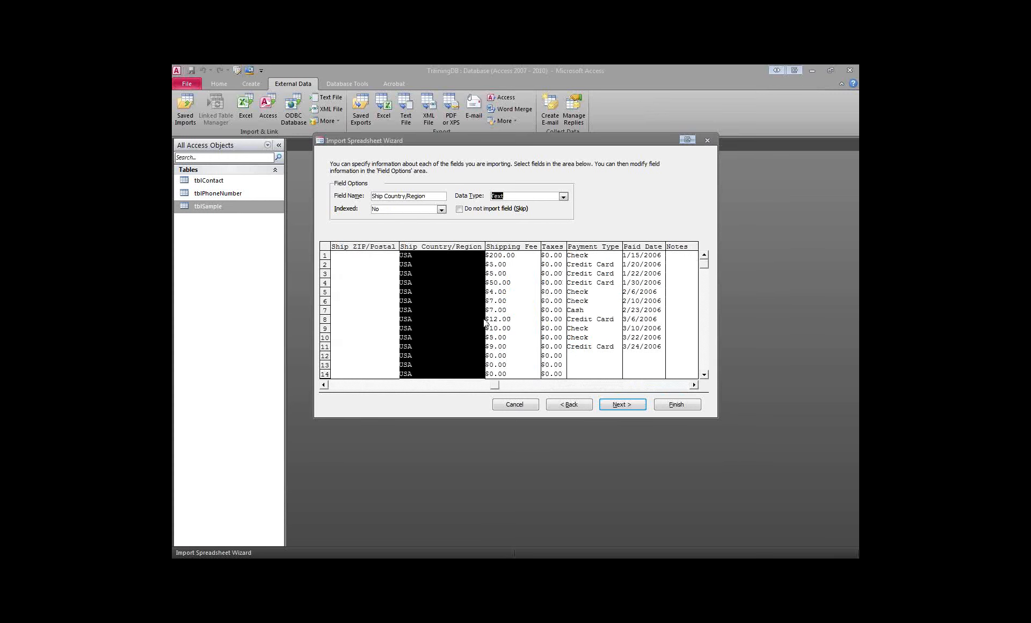
Recheck the data types of the fields from Shipping Fee through Status, and continue to the primary key options
click(520, 282)
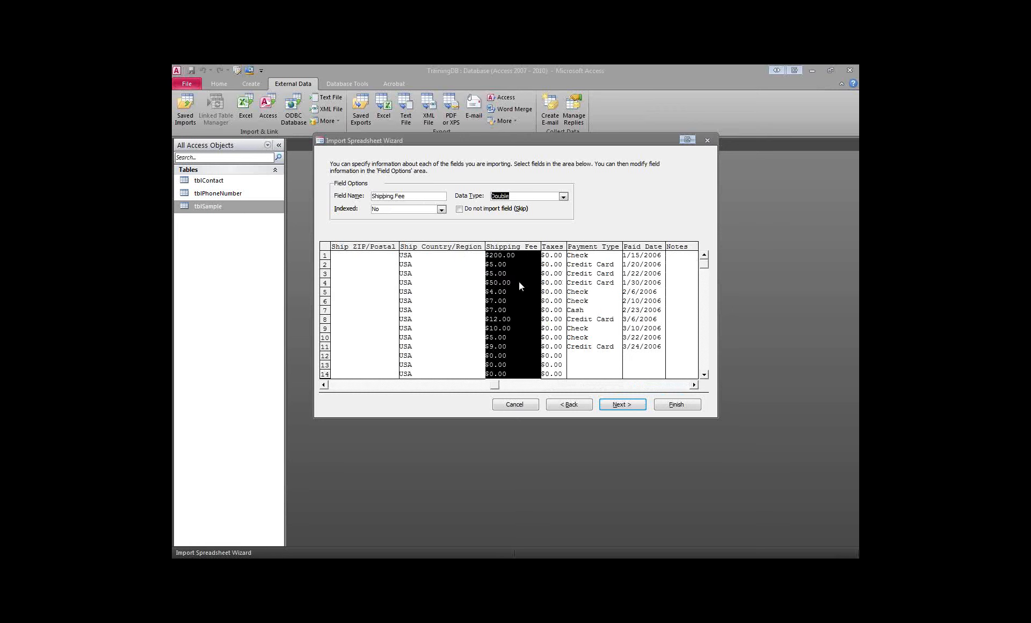
click(554, 279)
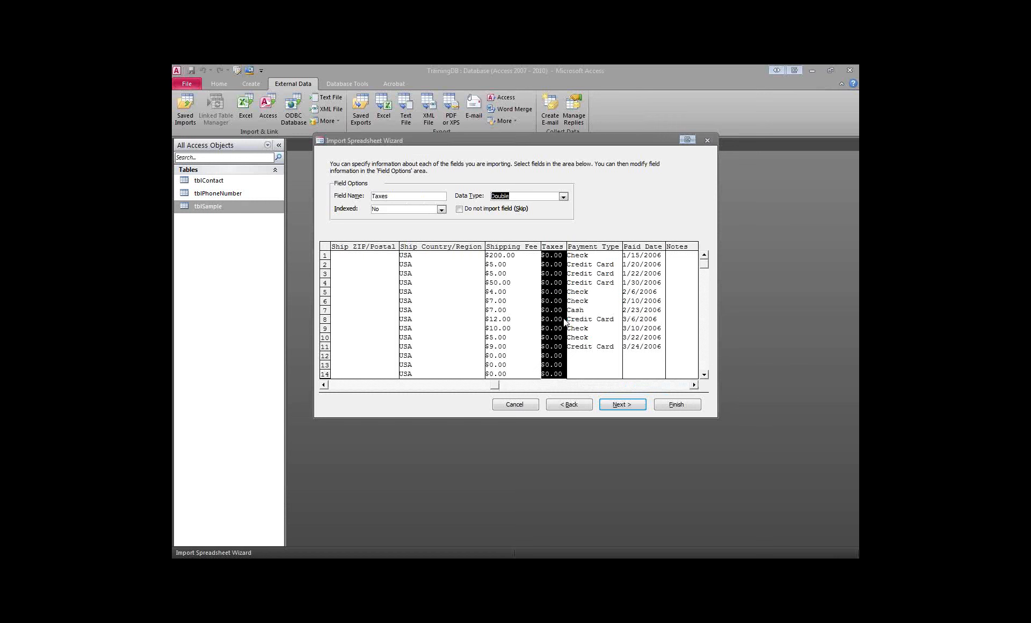
click(604, 289)
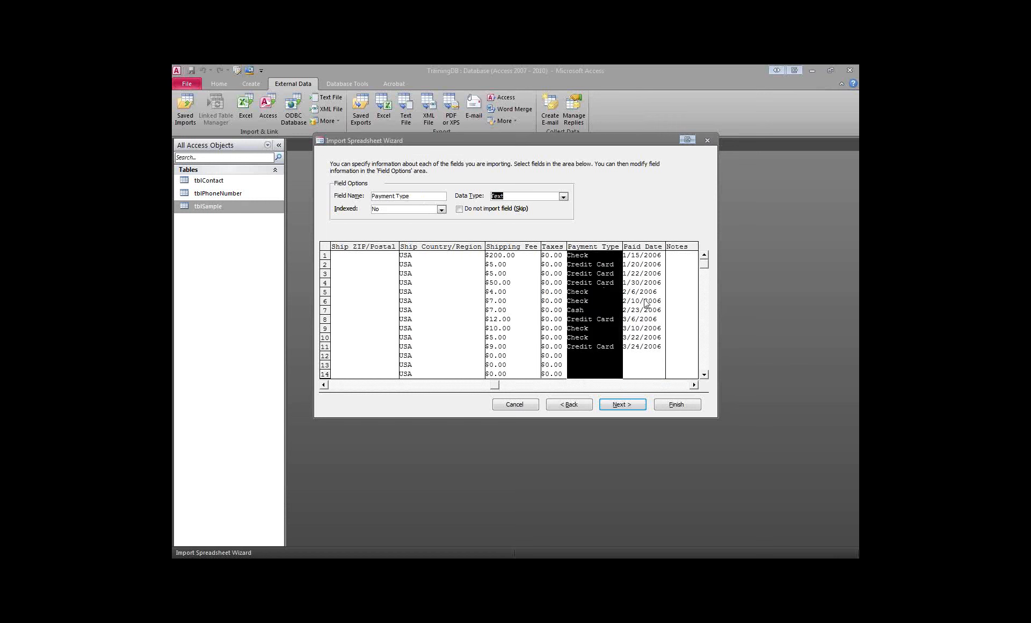
click(646, 284)
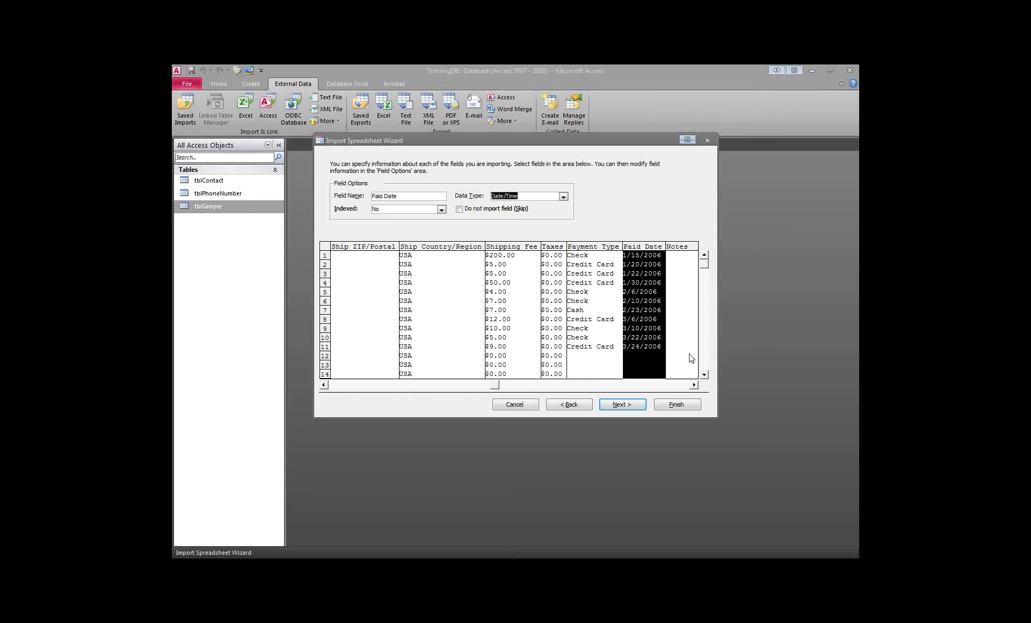
click(679, 385)
click(546, 321)
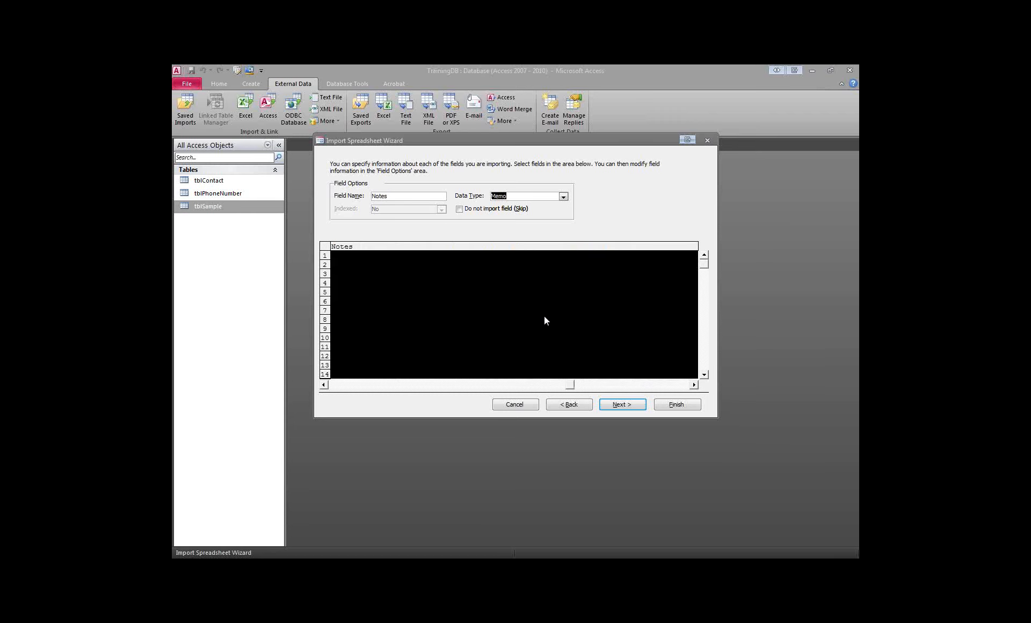
click(618, 385)
click(676, 296)
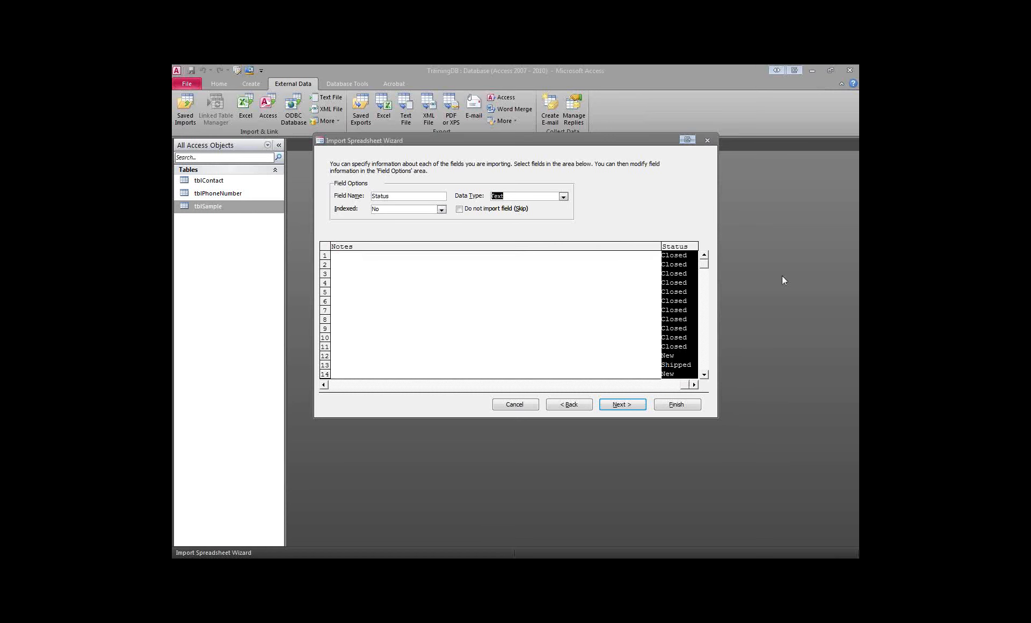
click(637, 404)
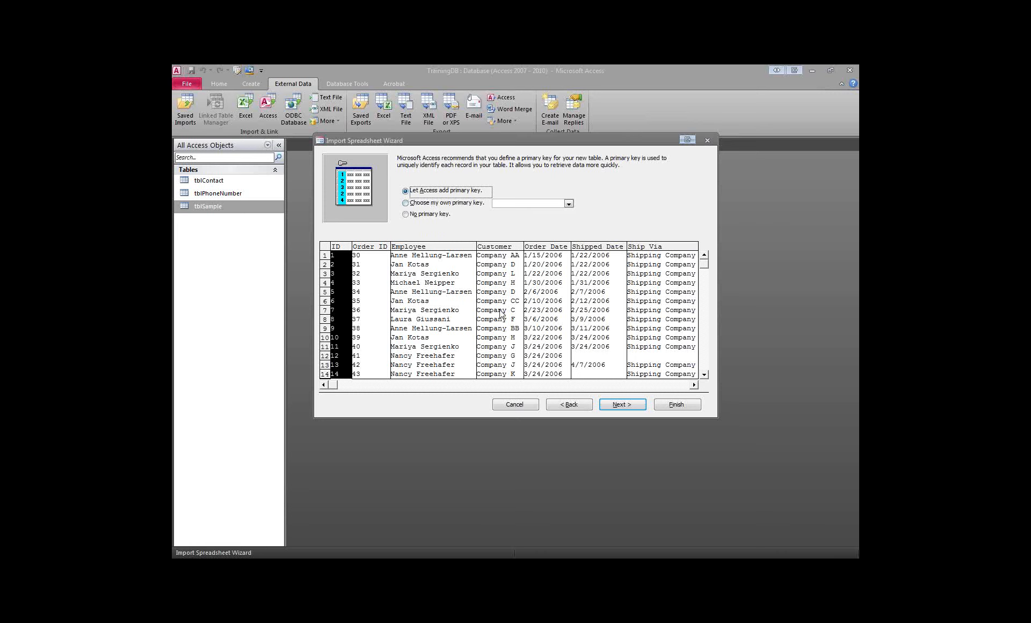
Try choosing Order ID as the new table's own primary key
click(405, 203)
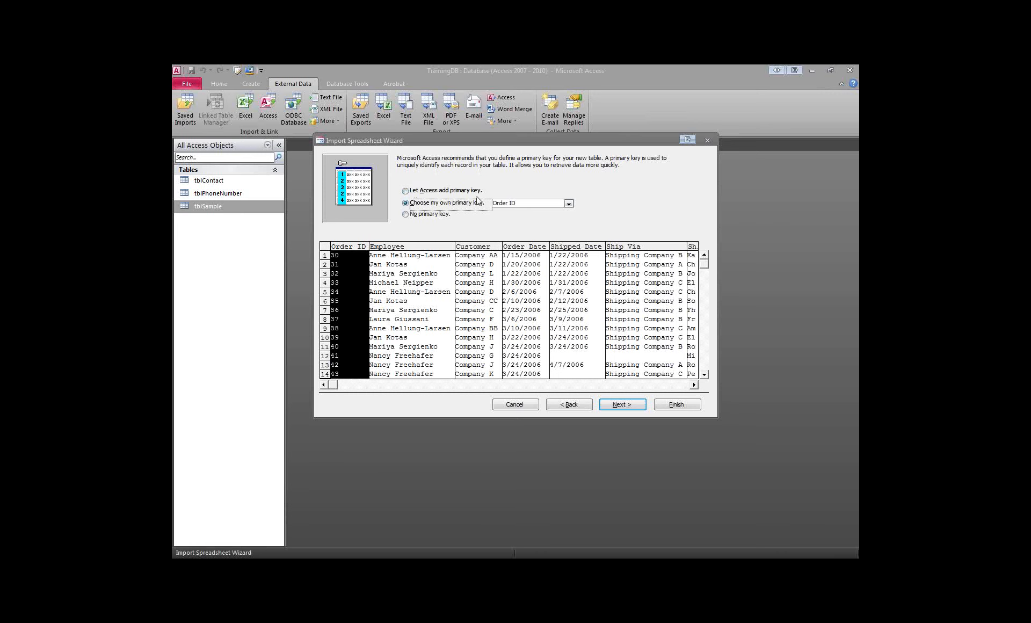
click(568, 203)
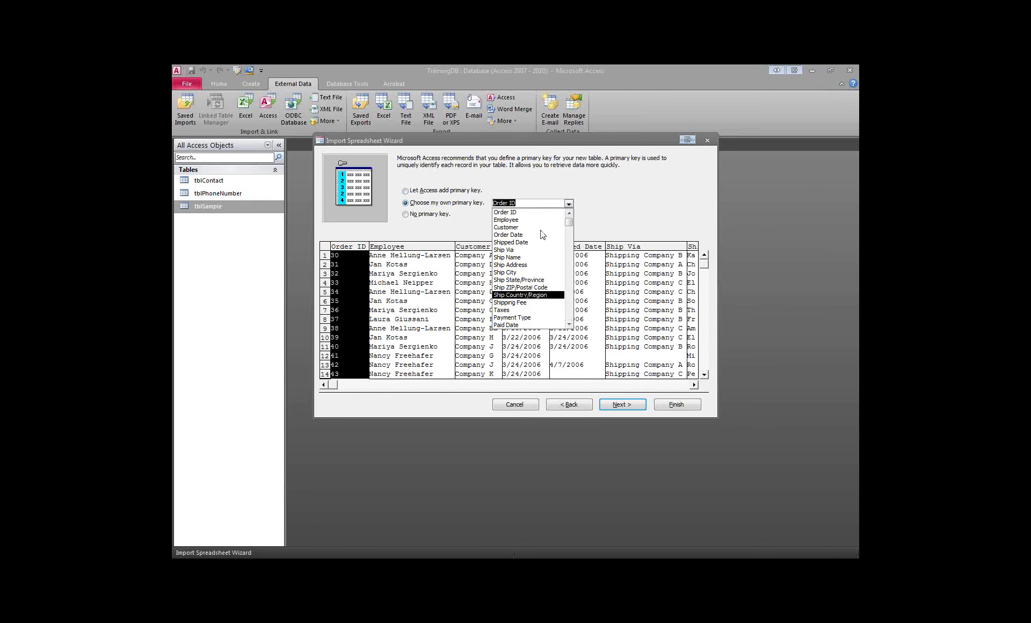
click(519, 213)
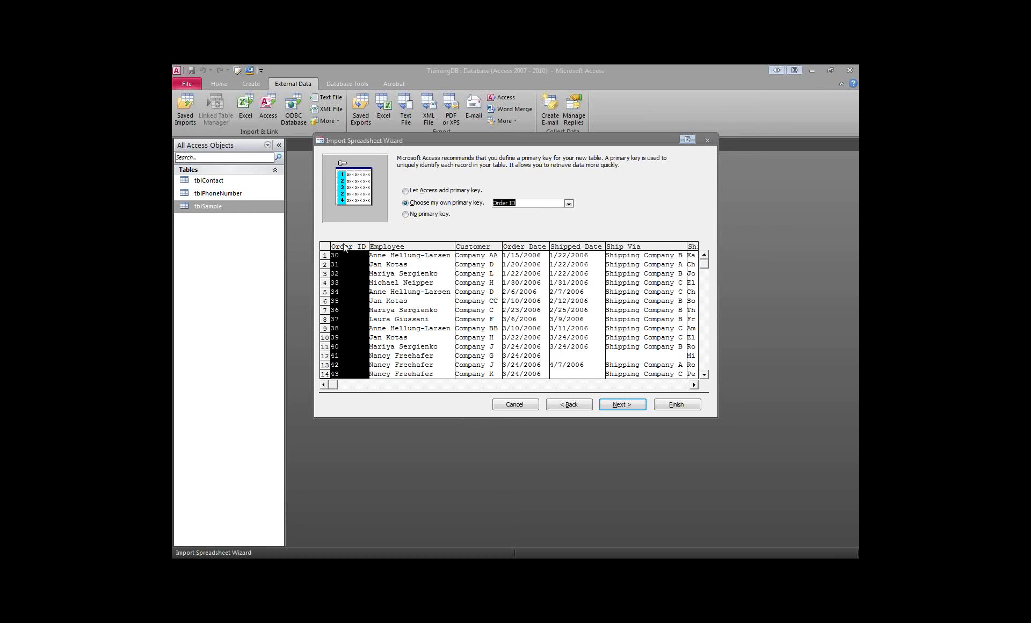
Let Access add the primary key, and import the data into a table named tblSampleImport
click(406, 191)
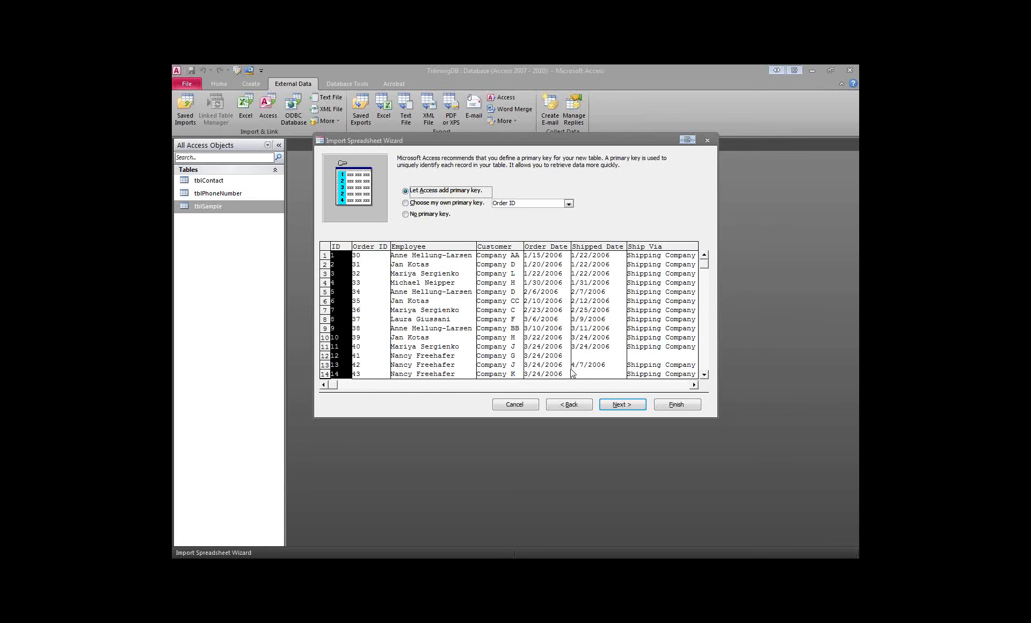
click(619, 404)
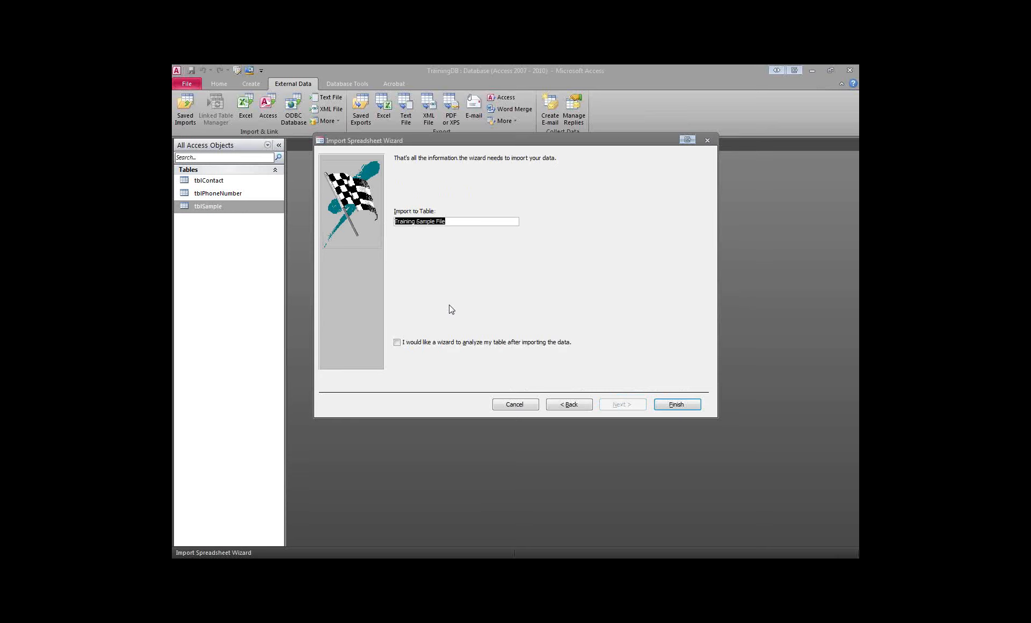
text(tblSampleImport)
click(689, 403)
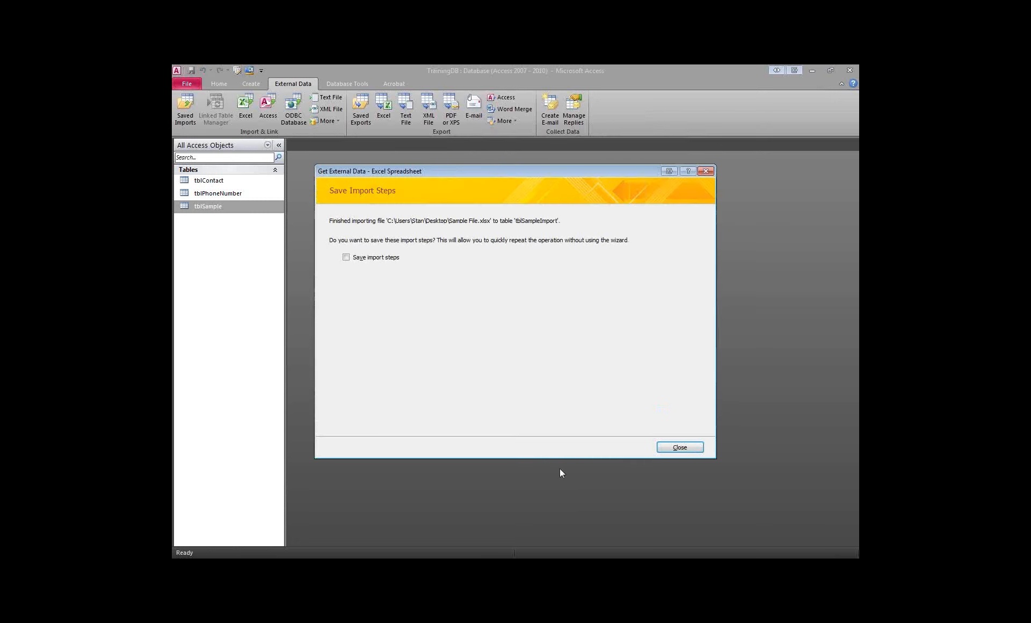
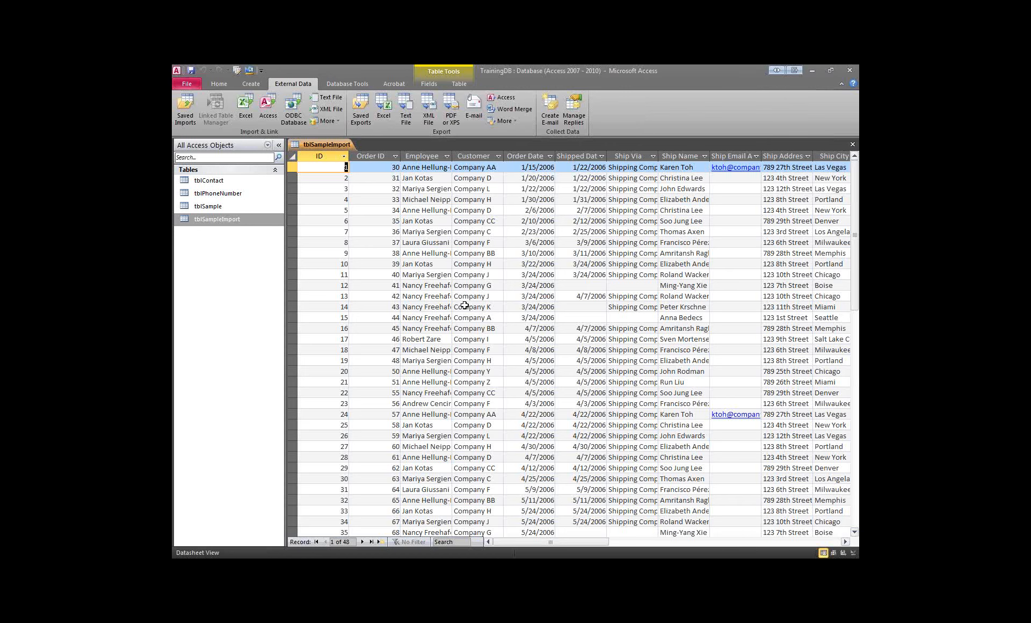
Close the imported table, and end the Data Types slide show and minimize the PowerPoint presentation
key(ctrl+w)
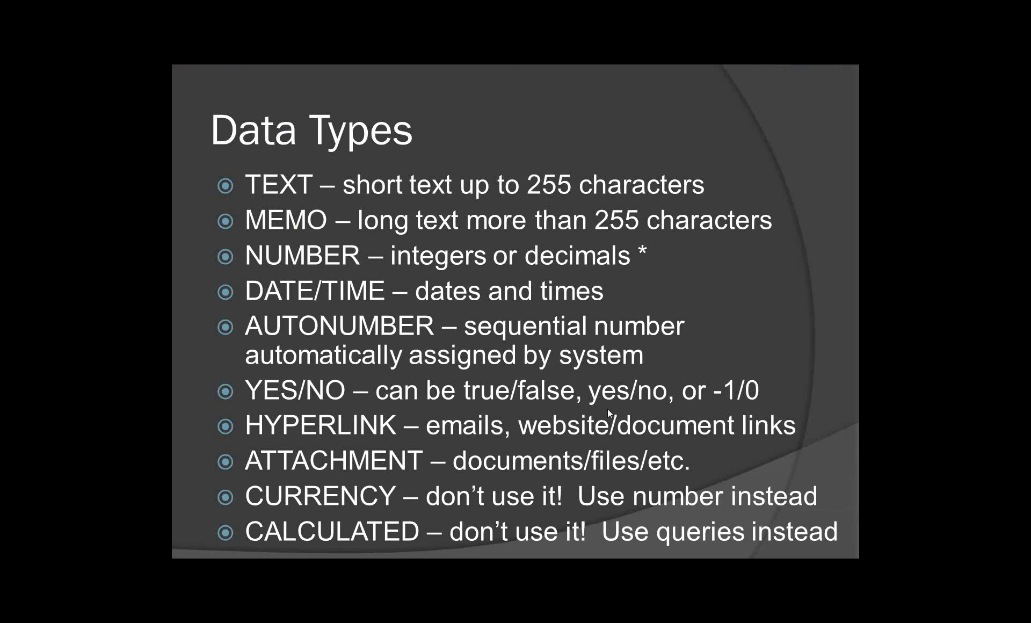
key(Escape)
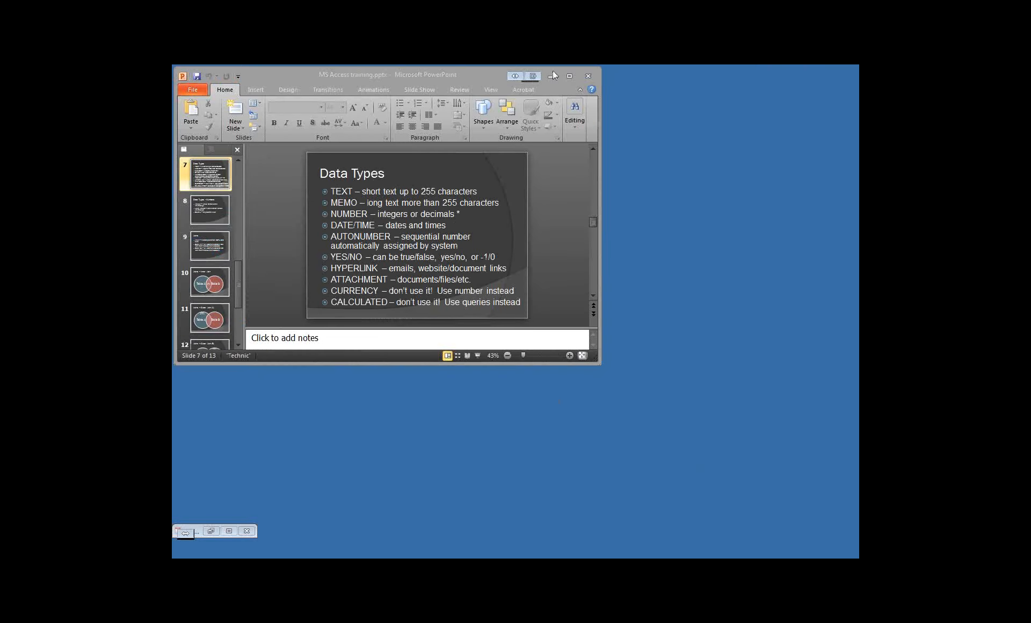
click(553, 76)
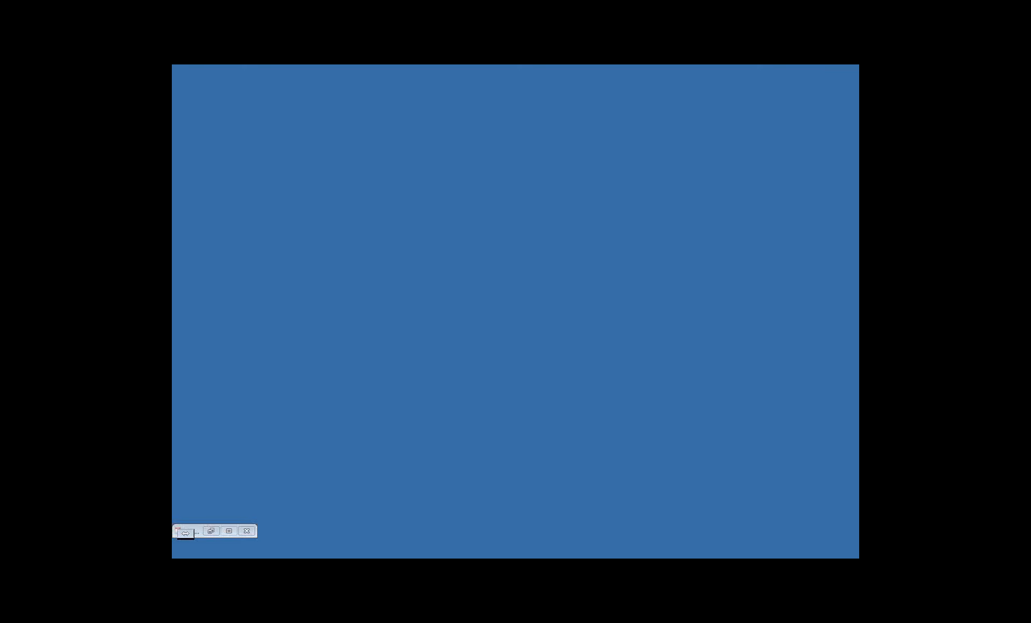
Switch to the Training.xlsx workbook in Excel, show the D1_E1_P1 sheet and enlarge the window to the full contact list
key(alt+Tab)
click(569, 403)
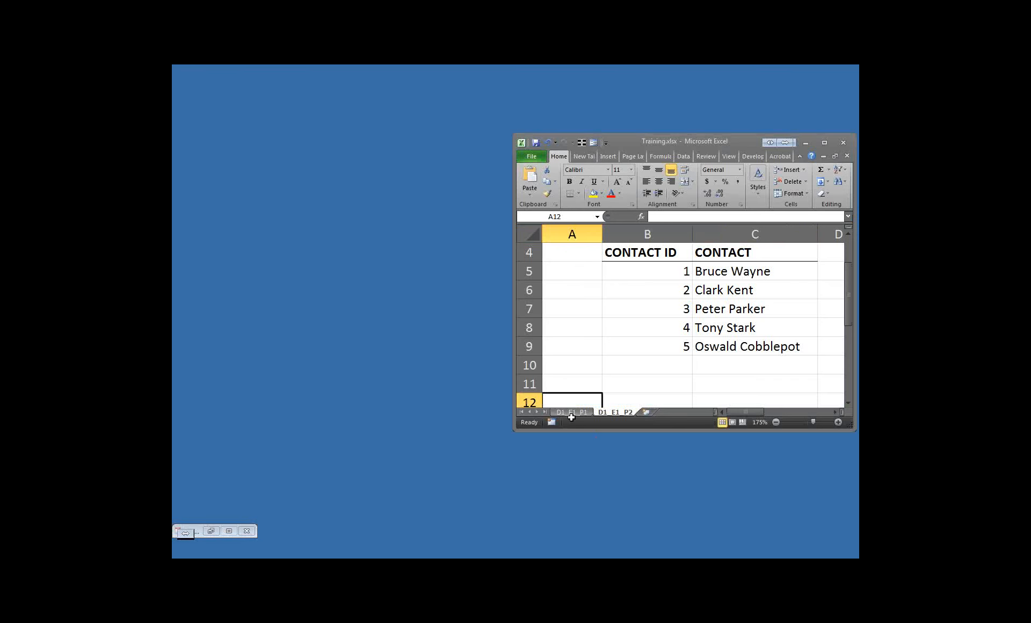
click(572, 412)
click(639, 331)
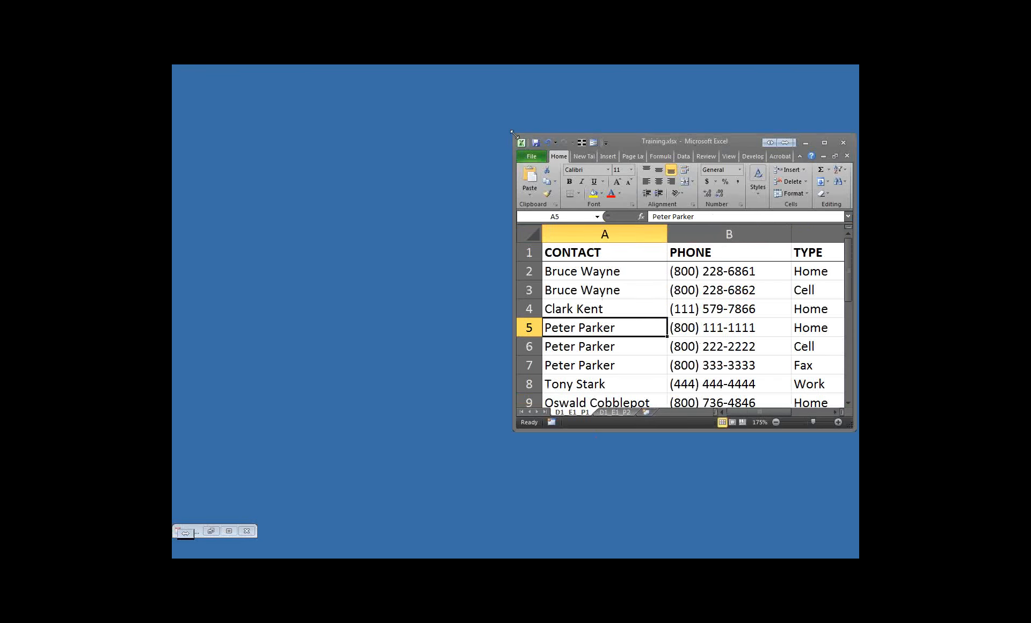
drag(508, 137, 191, 90)
Add the heading DateAdded in cell D1 of the D1_E1_P1 sheet and widen column D to fit it
click(609, 349)
click(603, 202)
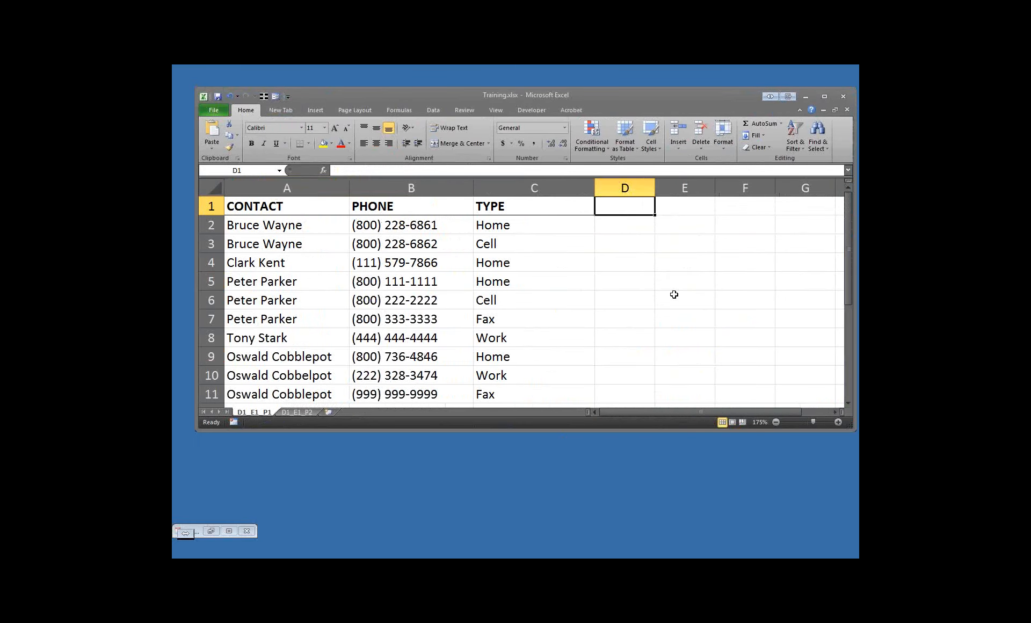
text(DateA)
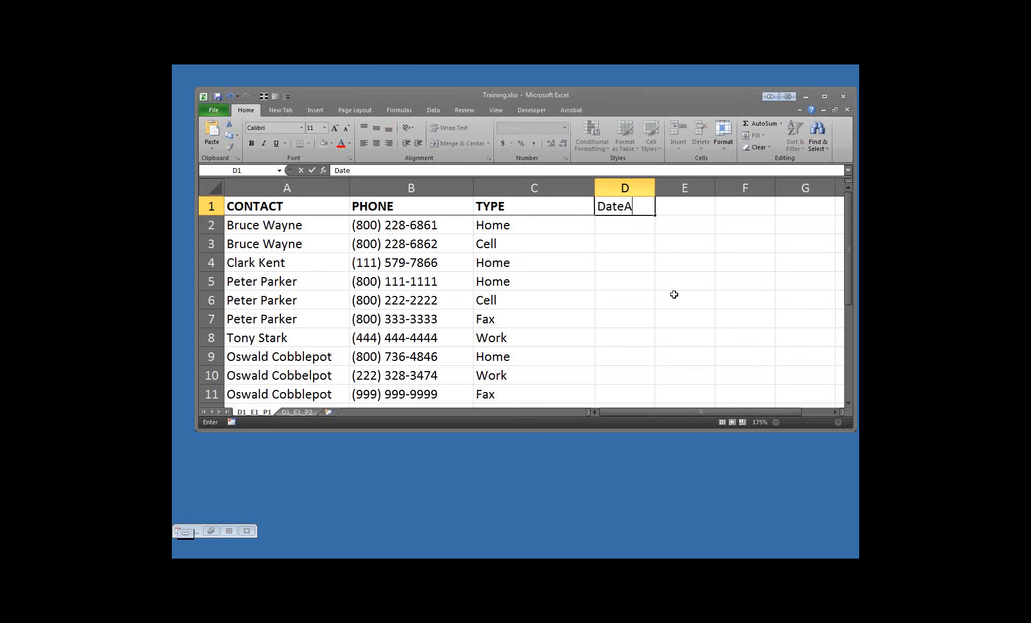
text(dded)
key(Return)
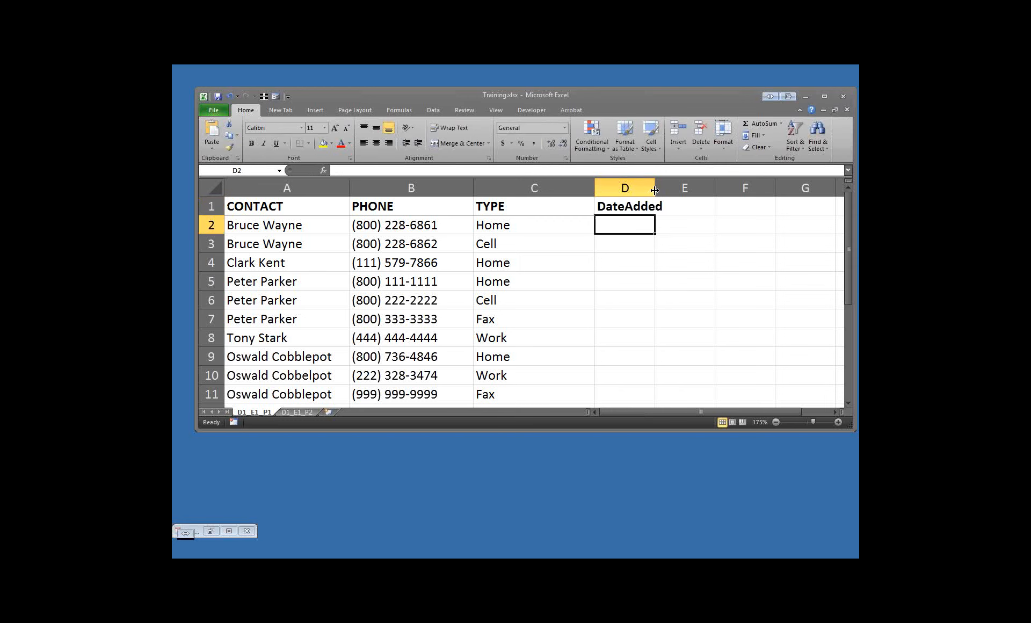
drag(655, 191, 668, 190)
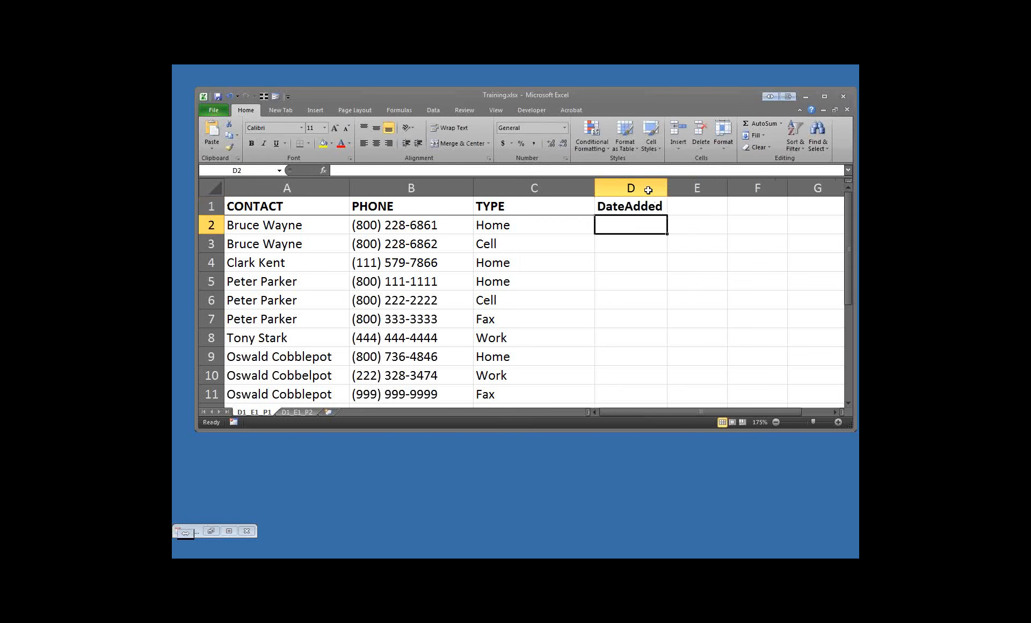
Copy the formatting of the TYPE heading onto the DateAdded heading
click(577, 205)
click(230, 146)
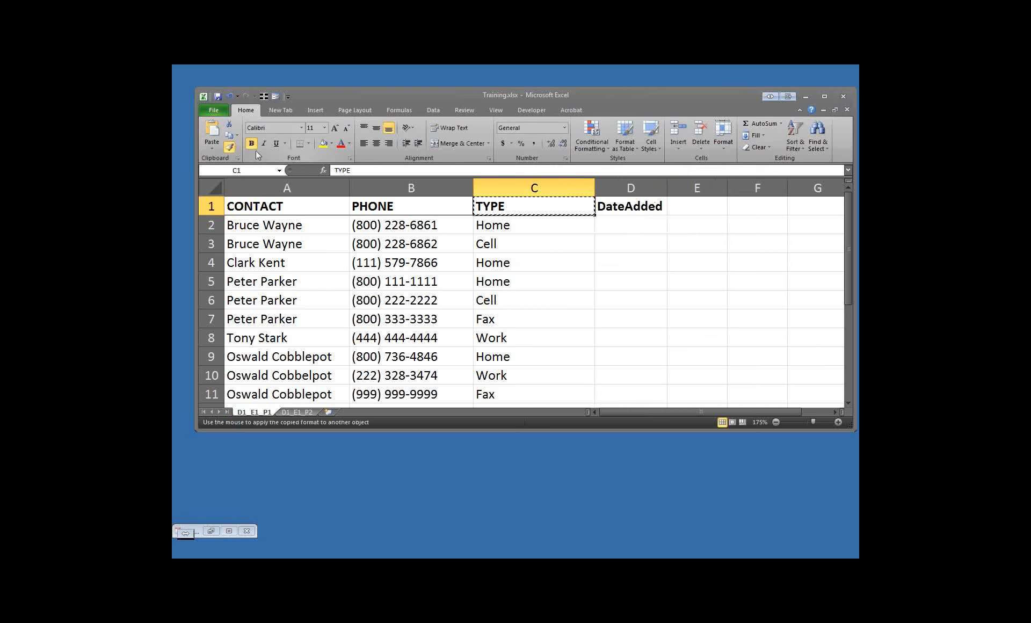
click(660, 206)
Enter the date 3/24/2016 in D2 and fill it down the DateAdded column to the last contact in row 11
click(628, 223)
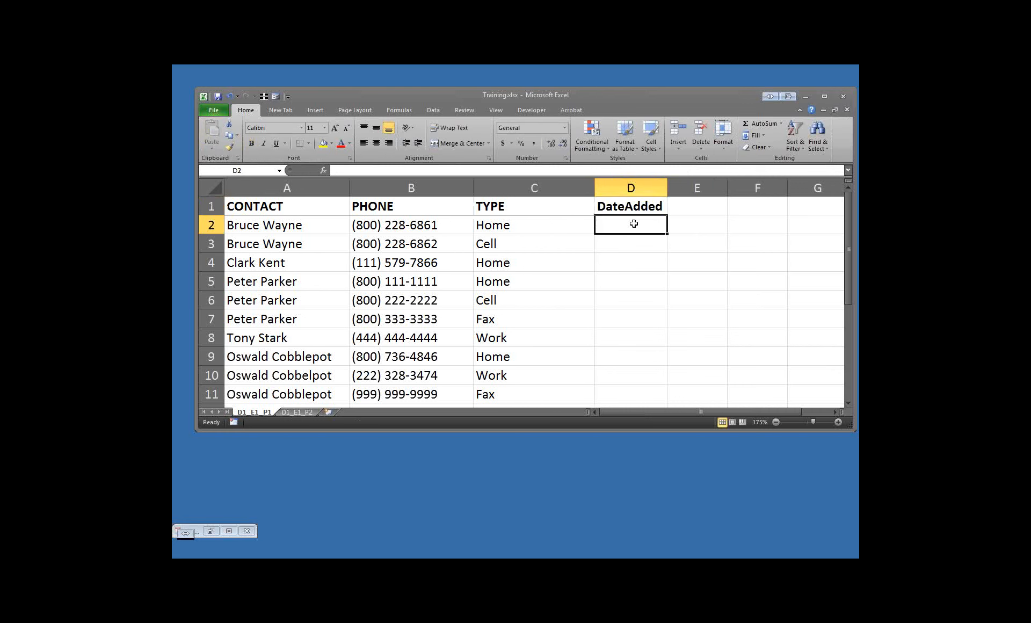
text(3/24/2016)
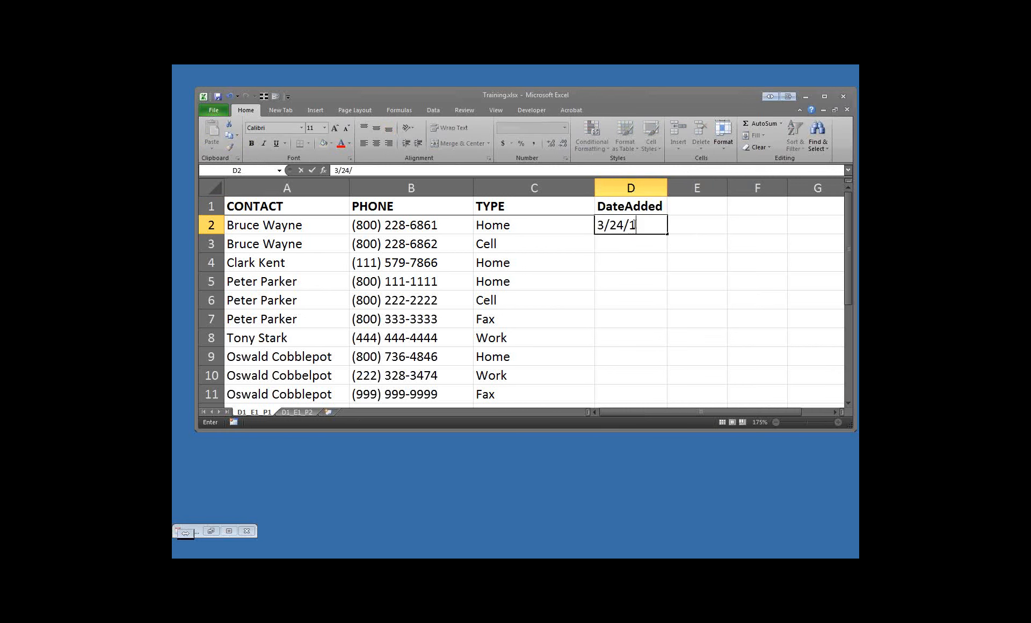
key(Return)
key(Left)
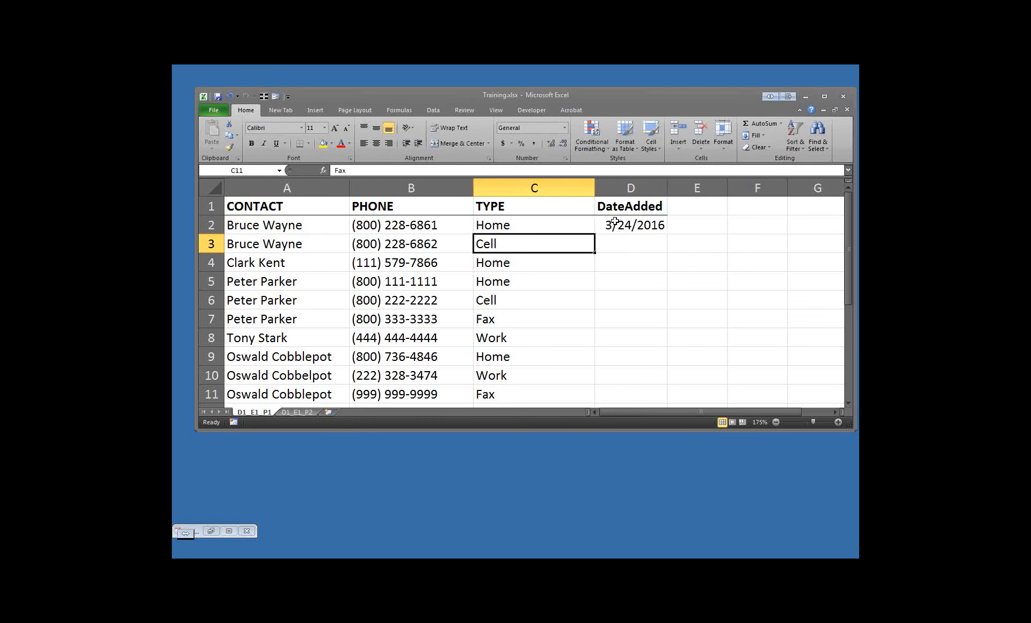
key(ctrl+Down)
key(Right)
key(ctrl+shift+Up)
key(ctrl+d)
key(Down)
Replace the date in cell D9 with the letter a as a deliberately invalid DateAdded value
key(Up)
key(Up)
key(Up)
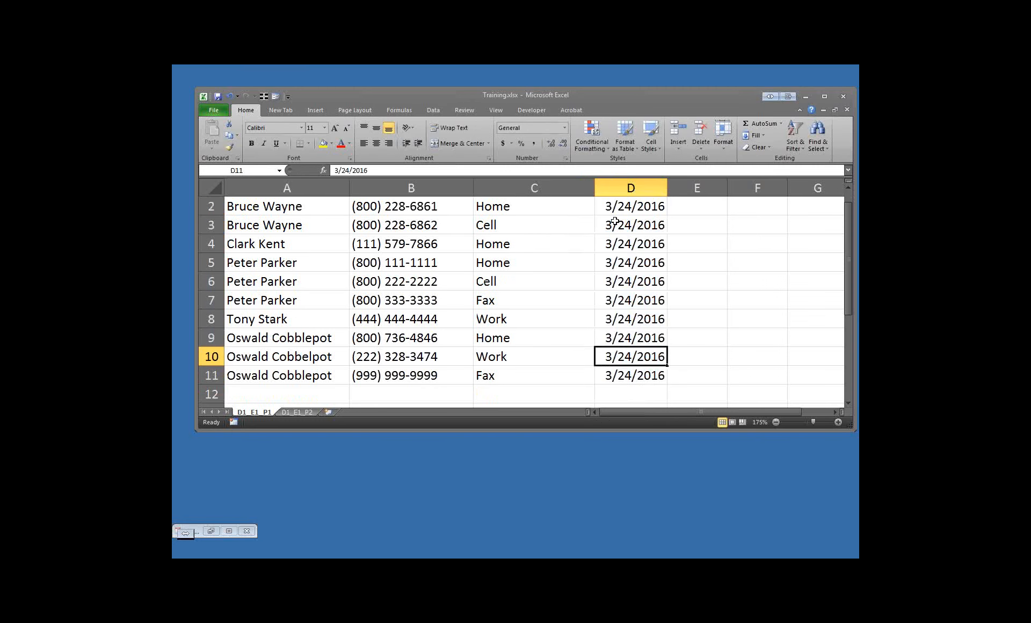
key(Up)
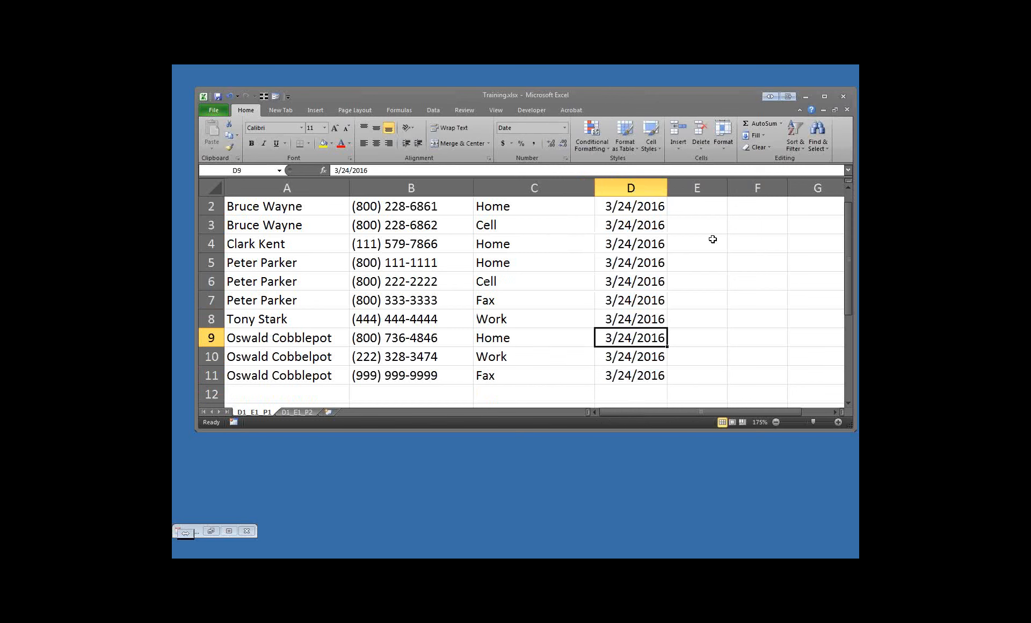
text(a)
click(732, 371)
scroll(733, 372, up, 1)
click(649, 352)
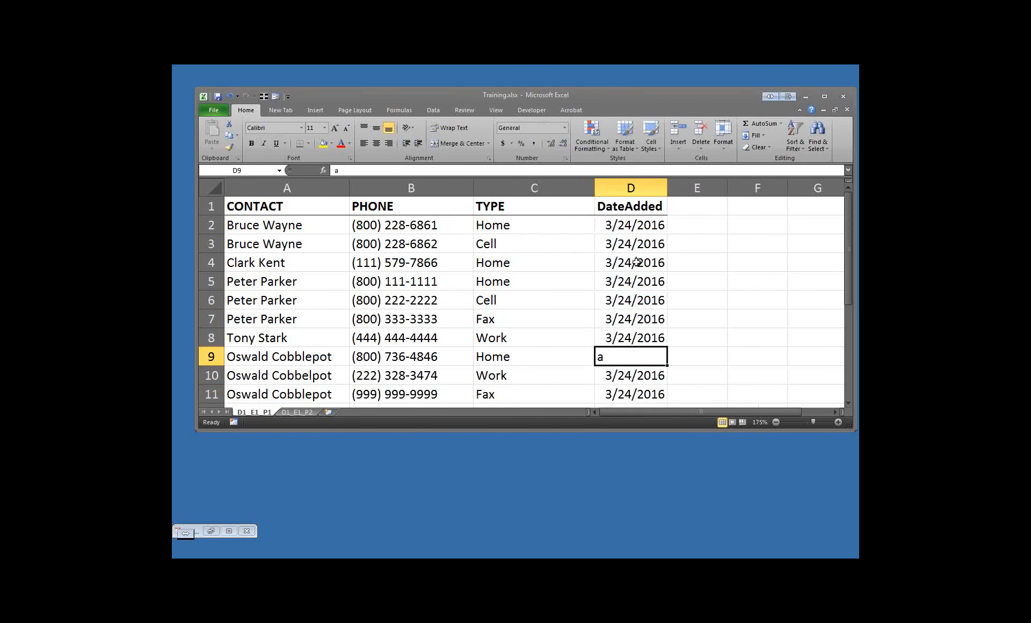
Review the DateAdded values in D2:D11, close the Training.xlsx workbook and switch to the Access database
drag(632, 227, 634, 394)
drag(646, 235, 643, 382)
click(707, 304)
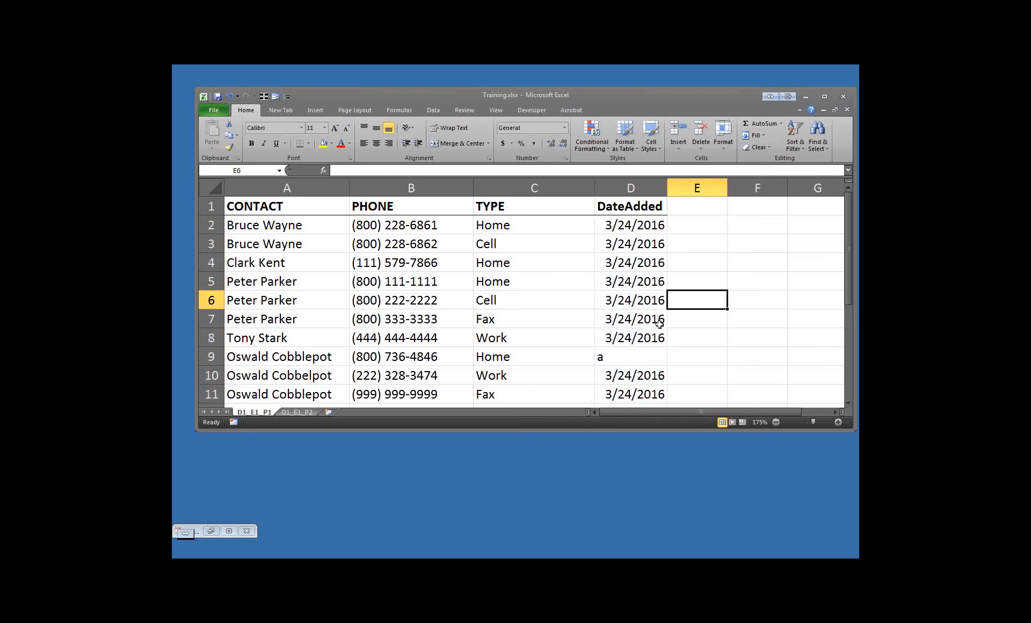
click(844, 98)
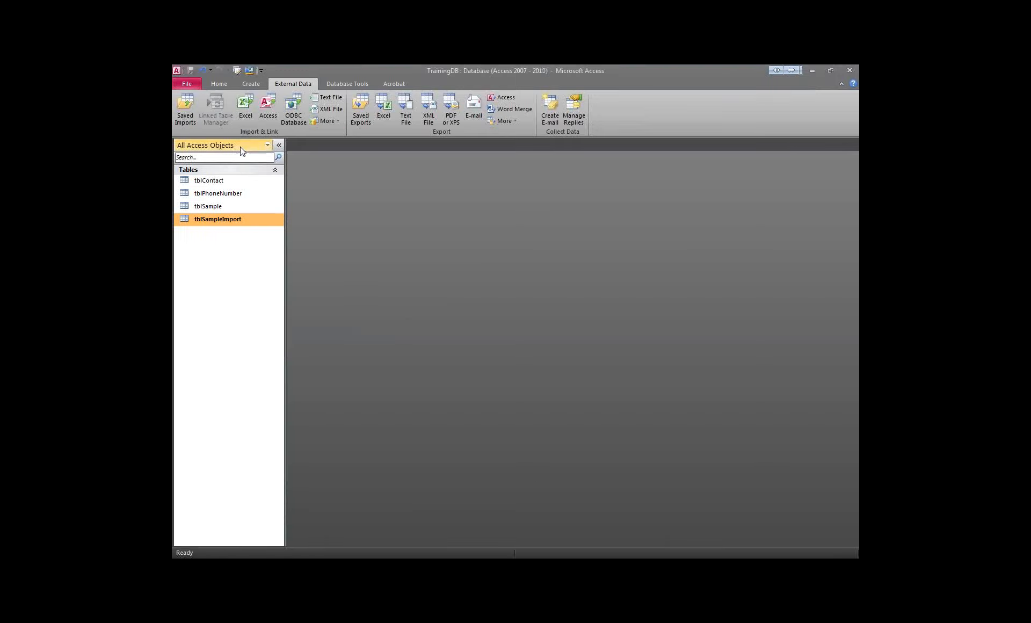
Start an Excel import into a new table, using Training.xlsx from the Overhill Farms folder as the source
click(245, 108)
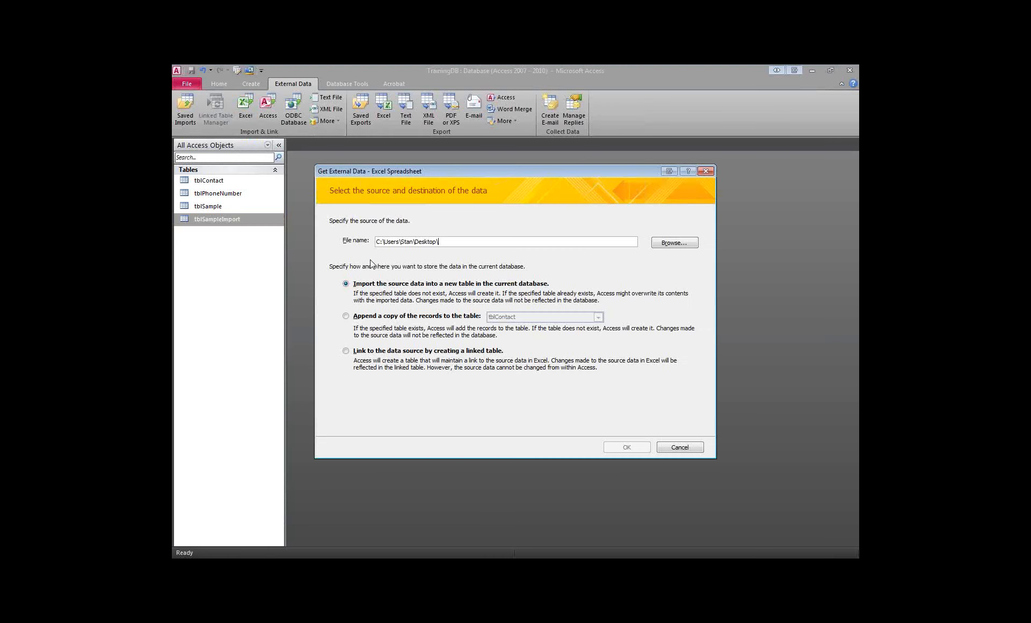
click(679, 244)
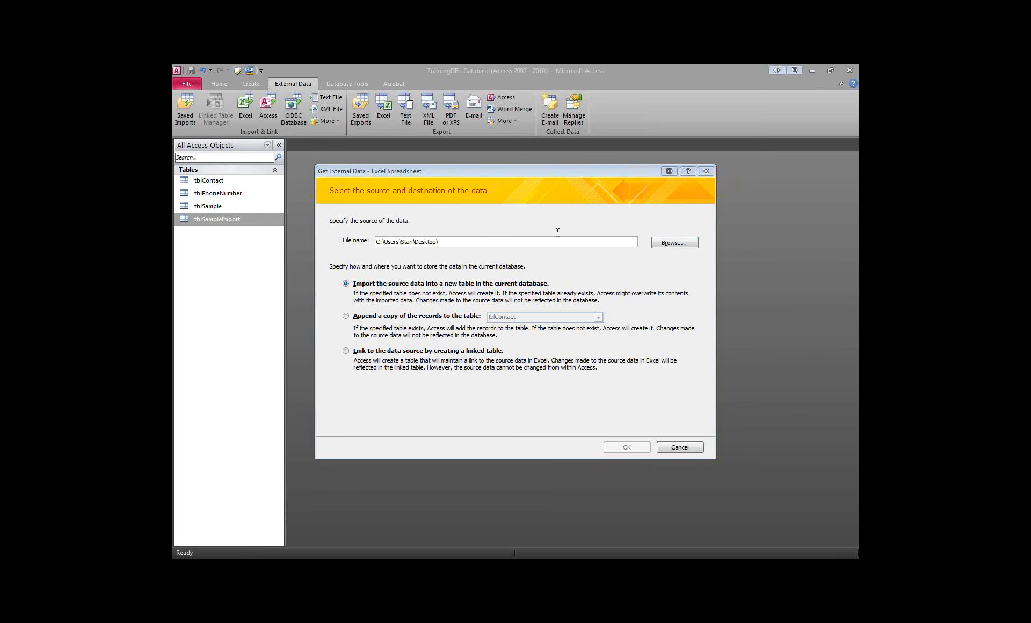
click(511, 242)
click(685, 237)
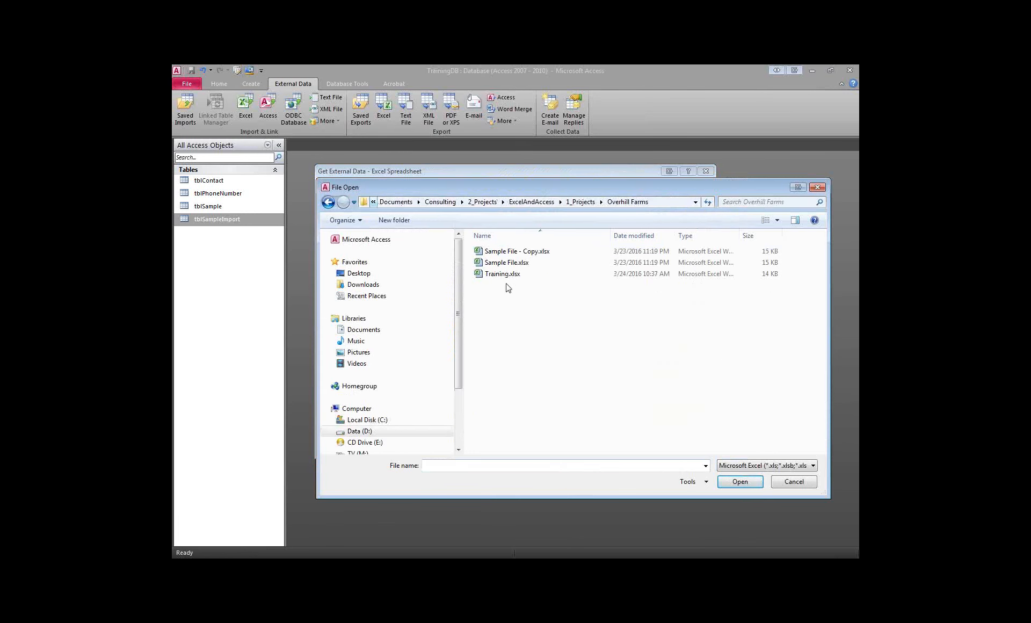
double_click(505, 274)
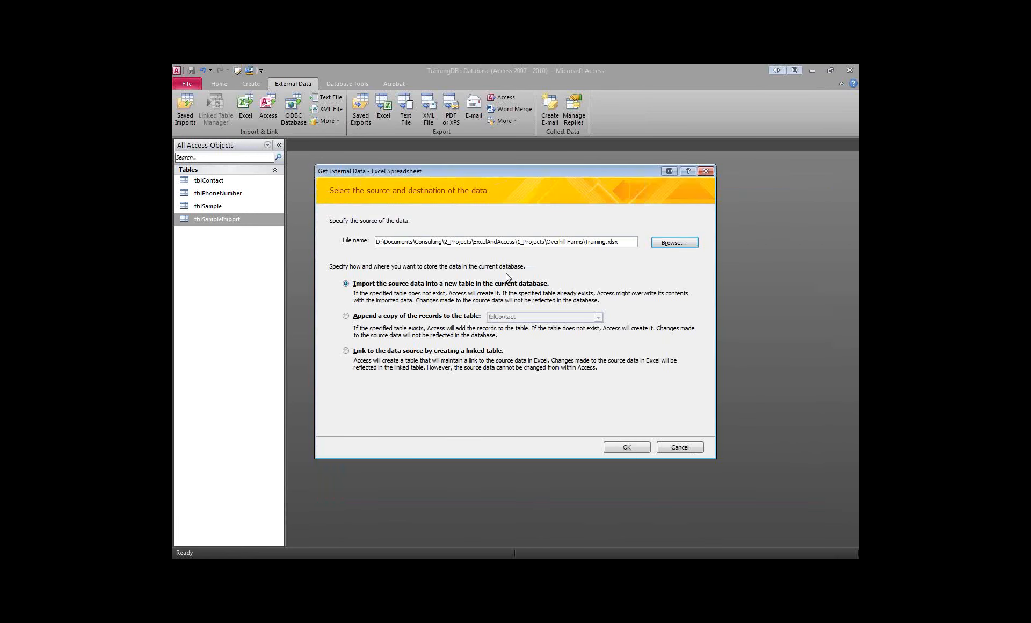
click(629, 450)
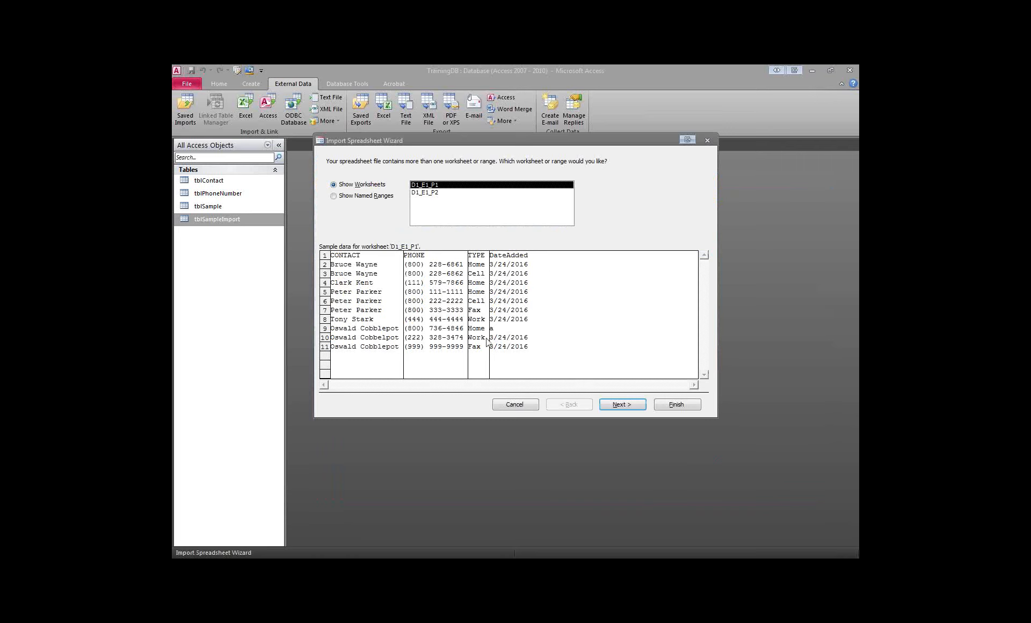
Import the D1_E1_P1 worksheet with its first row used as column headings
click(624, 404)
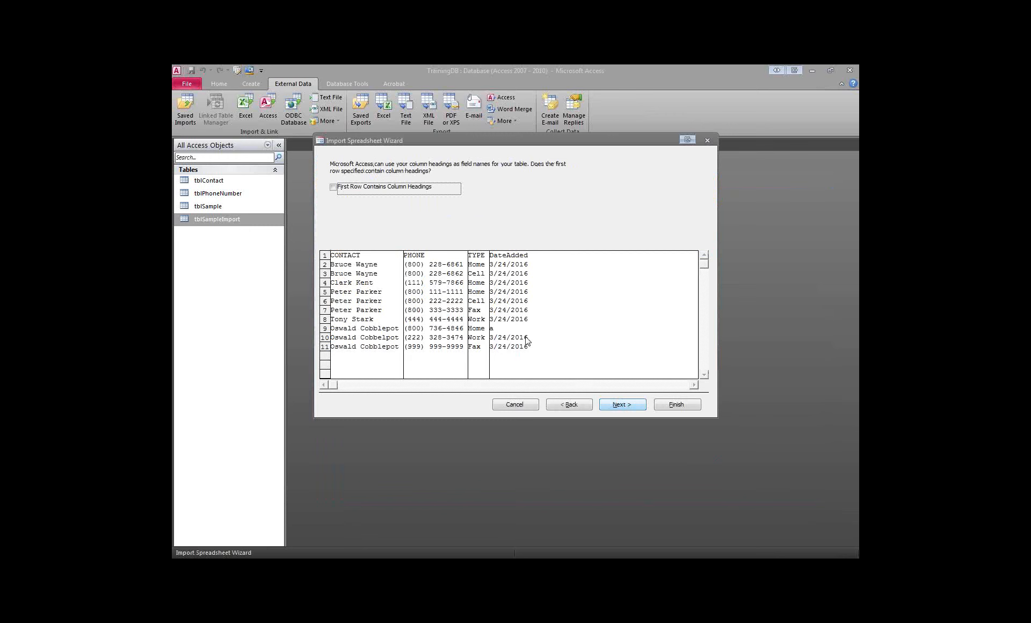
click(334, 188)
click(625, 406)
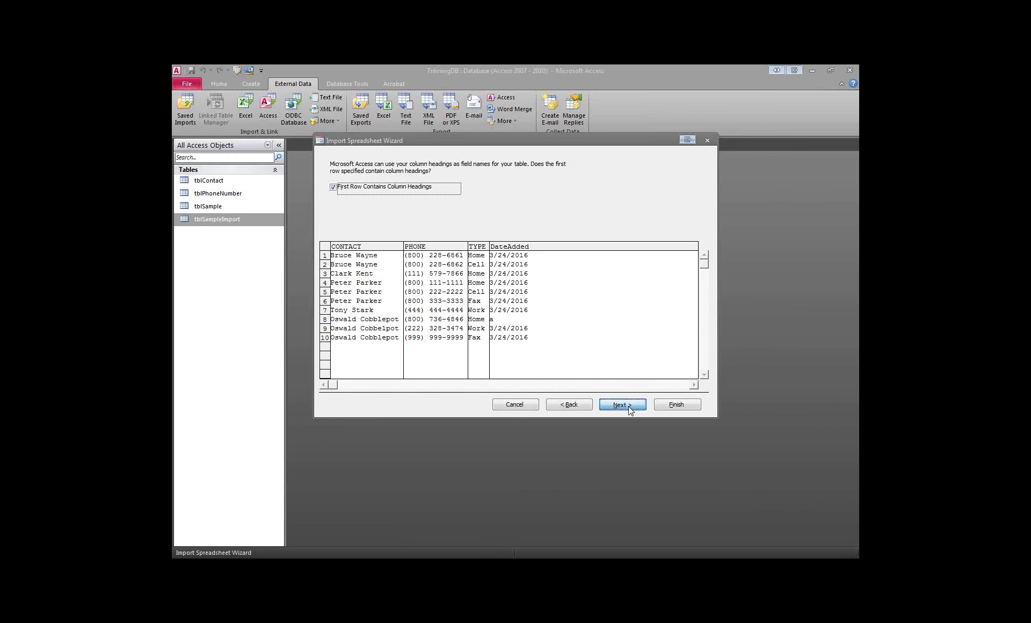
Look through the field options and set the DateAdded field's data type to Date/Time
click(424, 299)
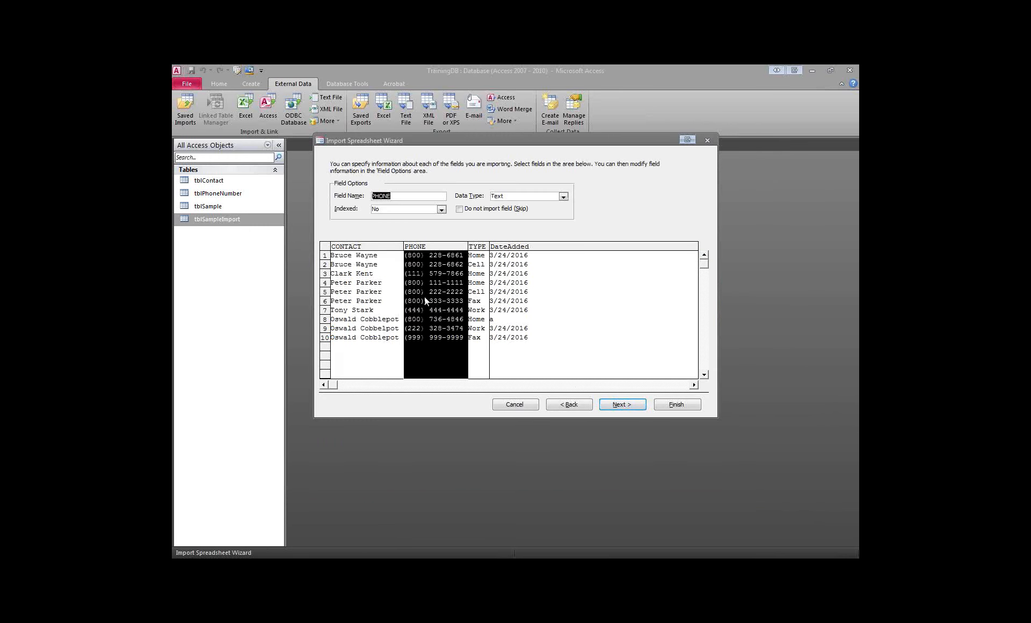
click(476, 296)
click(515, 293)
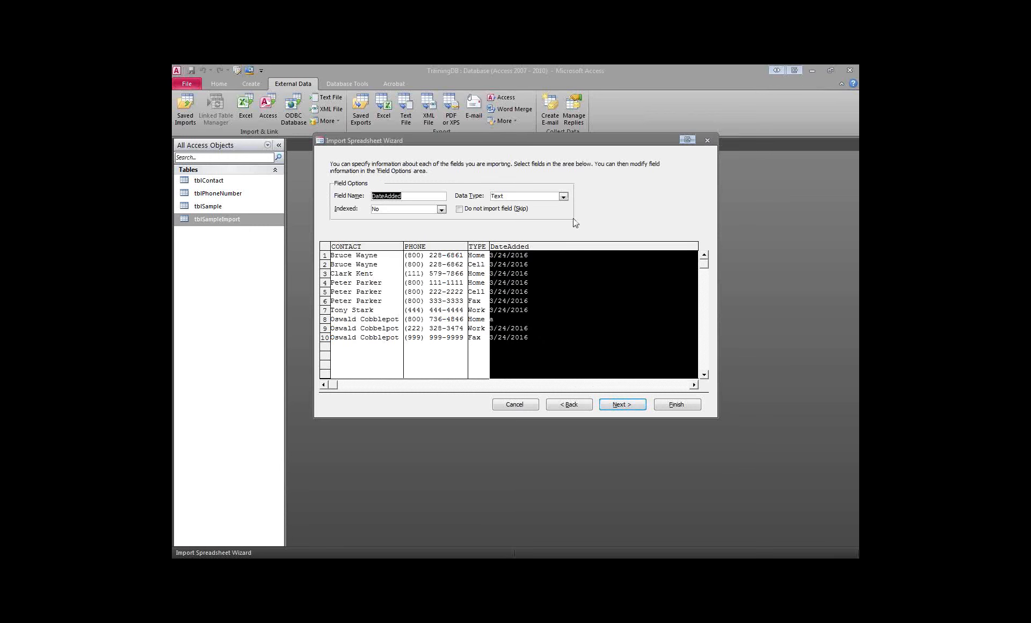
click(563, 196)
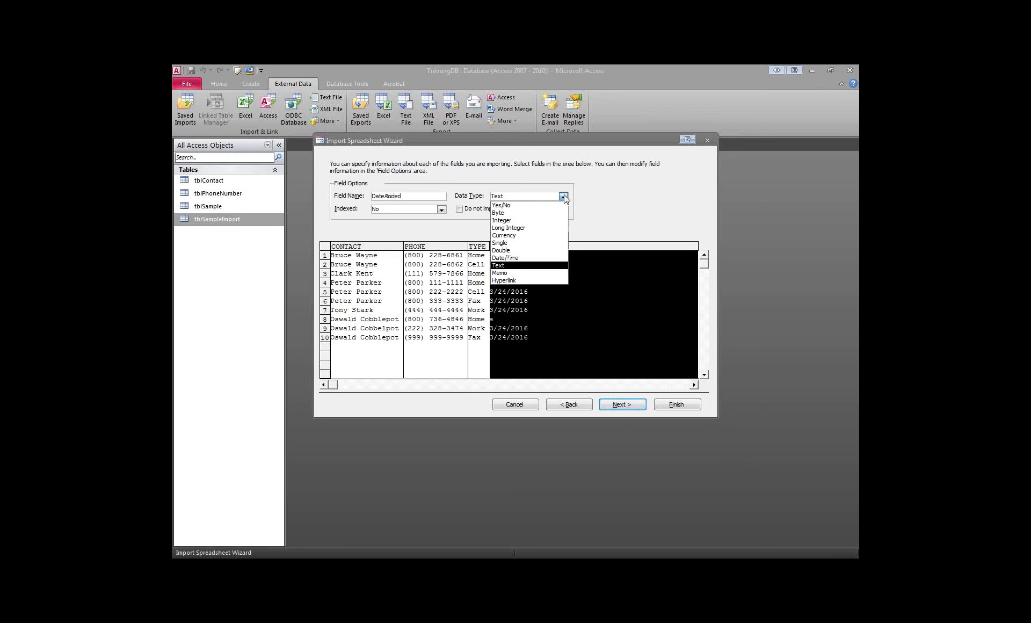
click(529, 257)
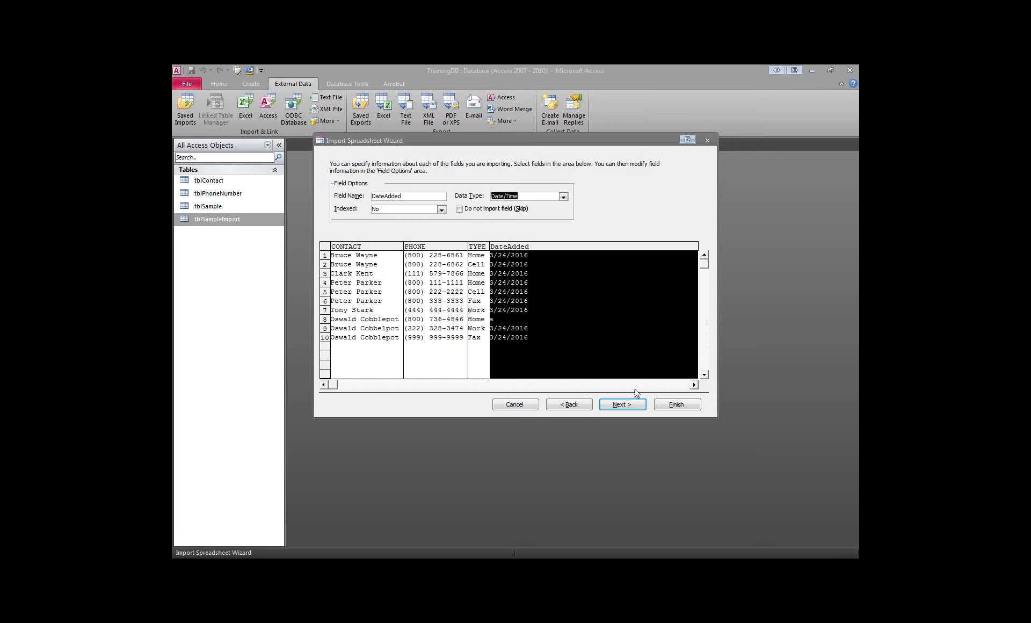
click(622, 409)
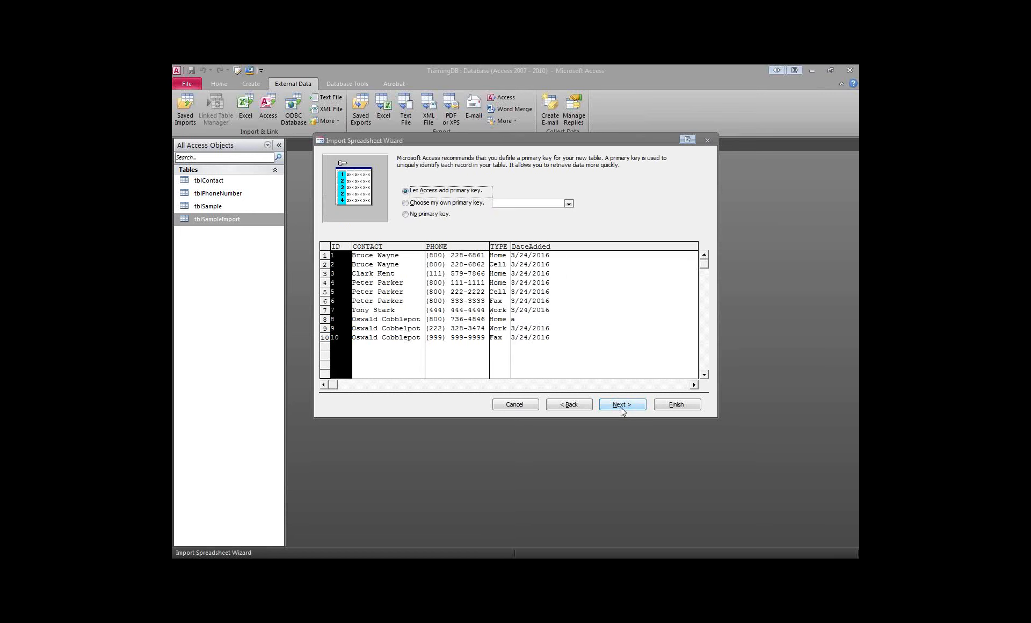
Let Access add the primary key and import into a table named tblSampleError, without saving the import steps
click(623, 407)
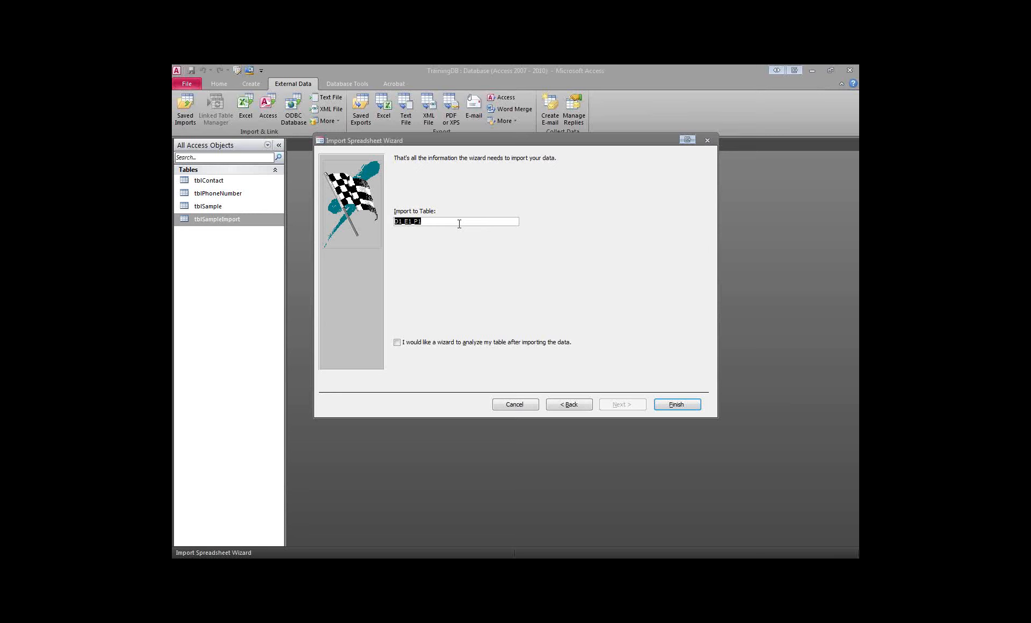
text(tblSampleError)
click(684, 406)
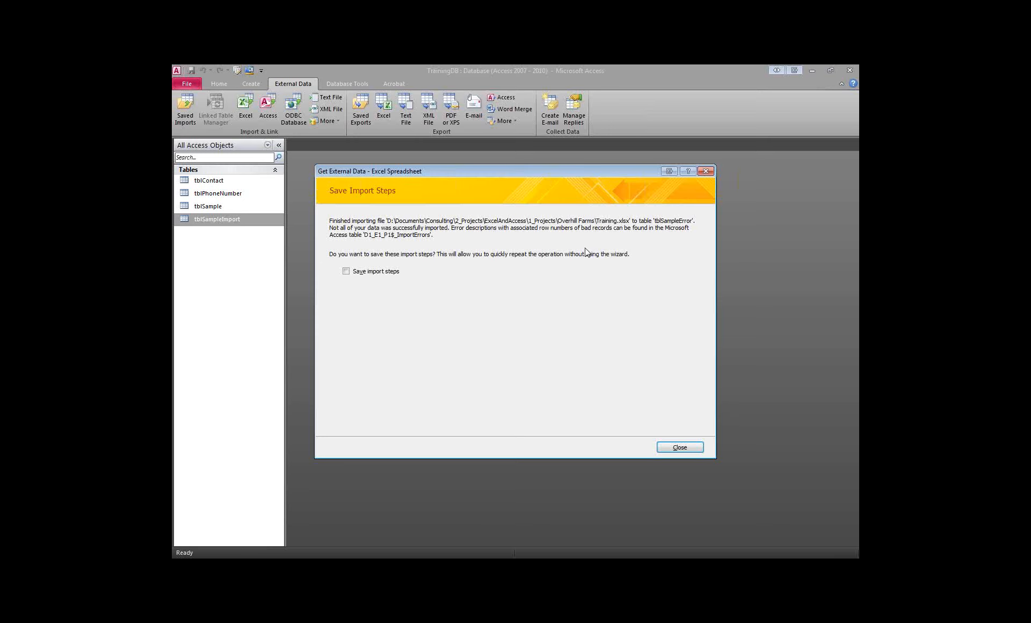
click(680, 446)
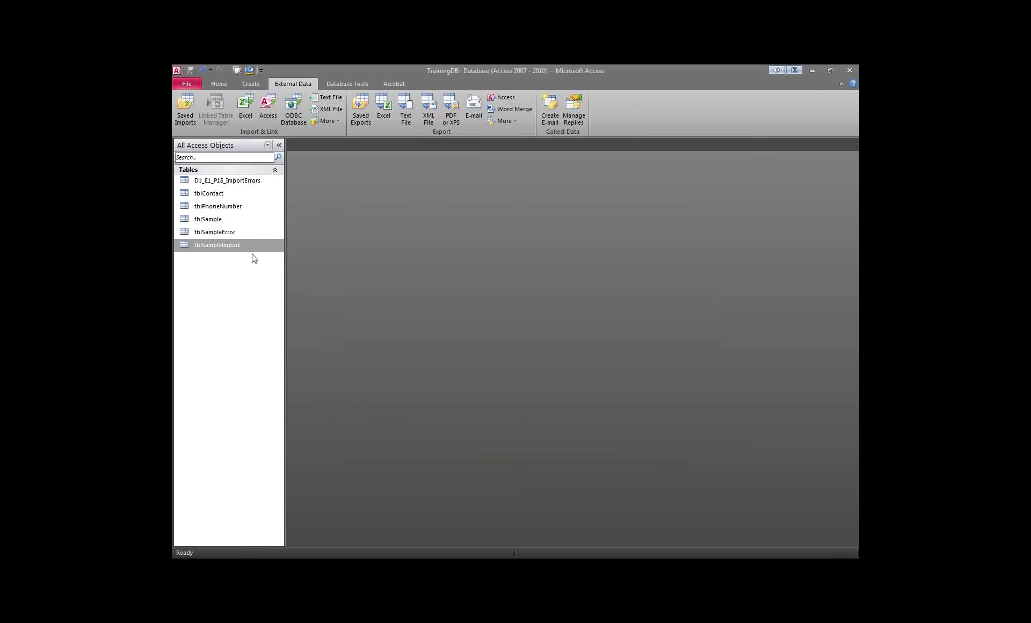
Open the D1_E1_P1$_ImportErrors table and widen its Error column to show the full text
click(241, 233)
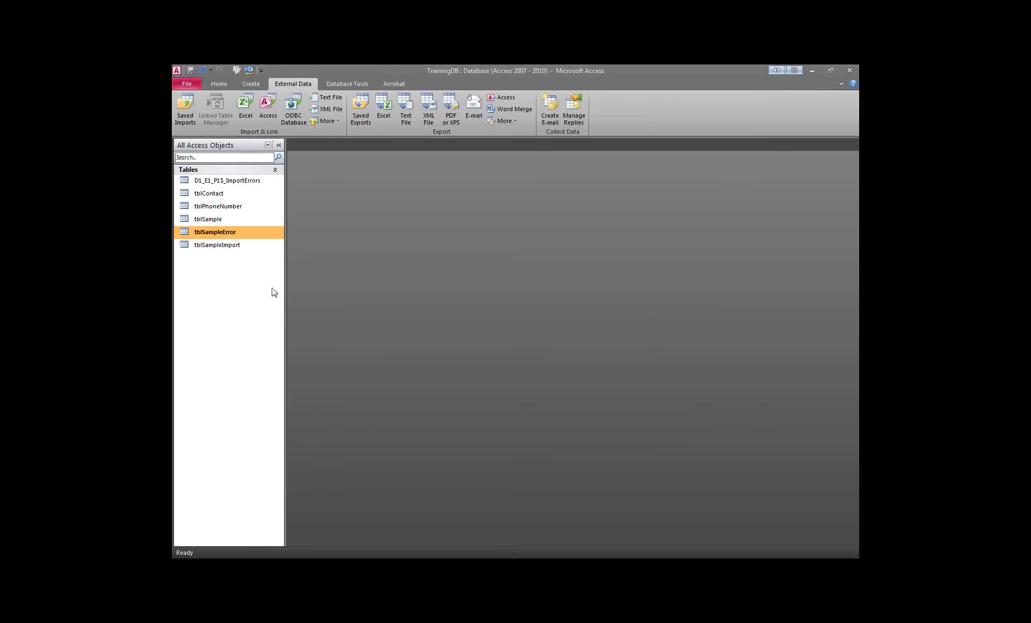
click(222, 183)
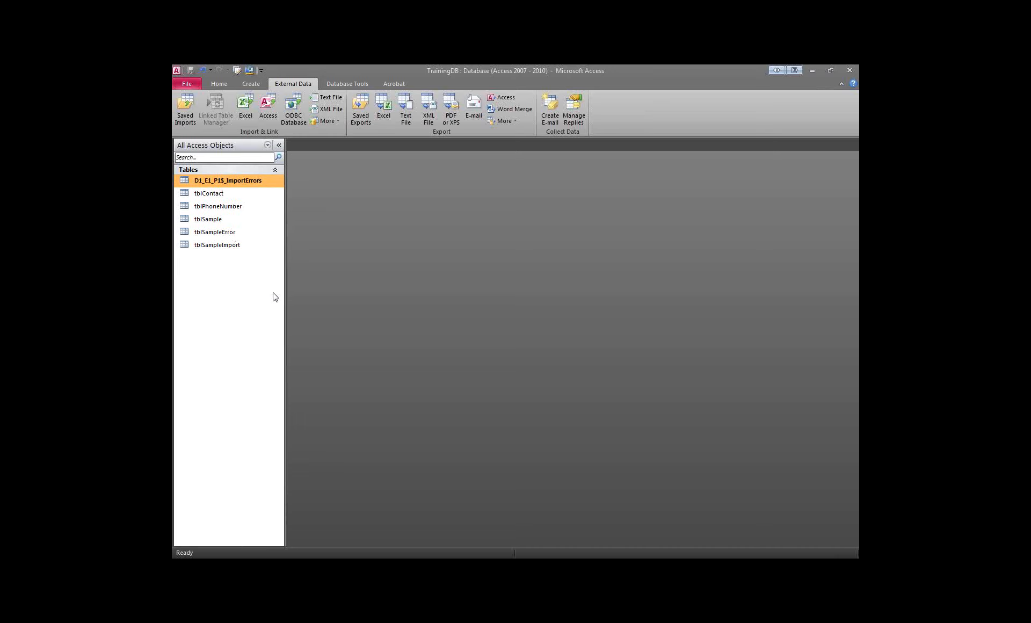
double_click(244, 182)
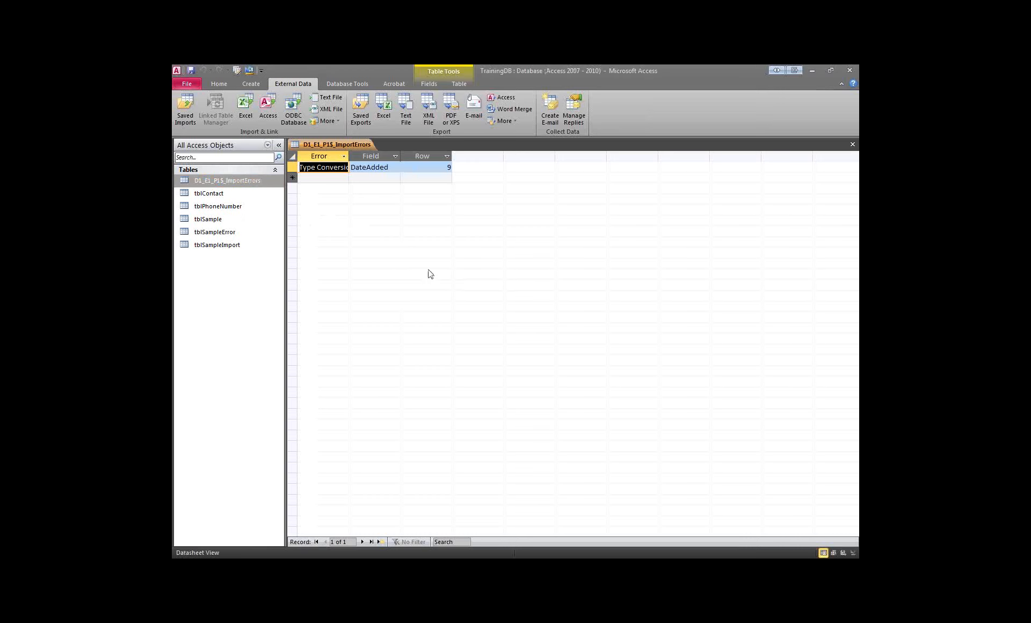
double_click(350, 155)
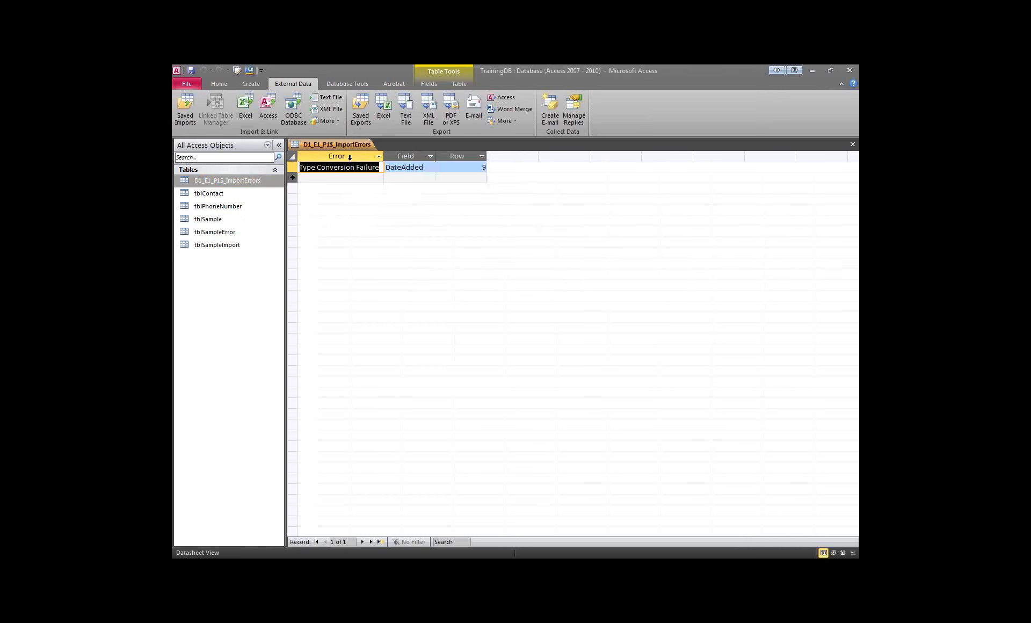
Review the Error, Field and Row values in the import errors table and close it, saving its layout changes
click(317, 167)
drag(301, 167, 382, 168)
double_click(428, 167)
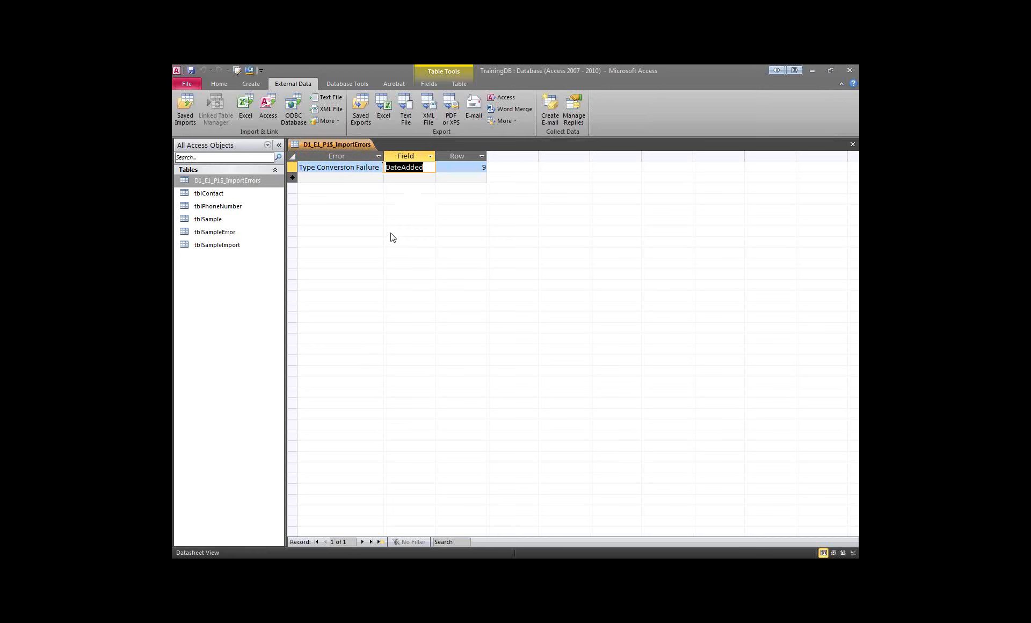
click(473, 167)
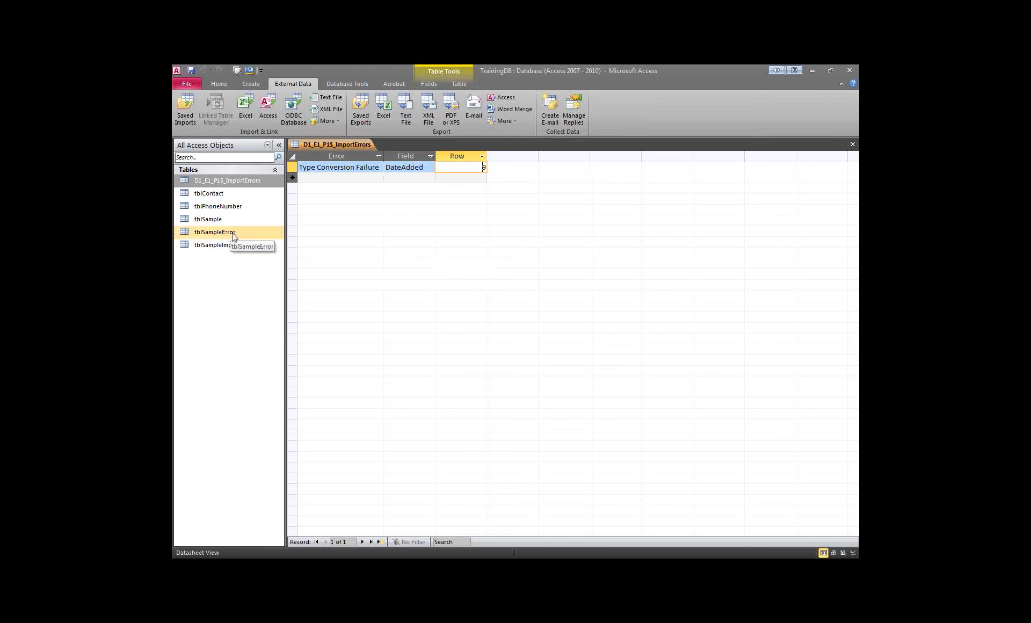
key(ctrl+w)
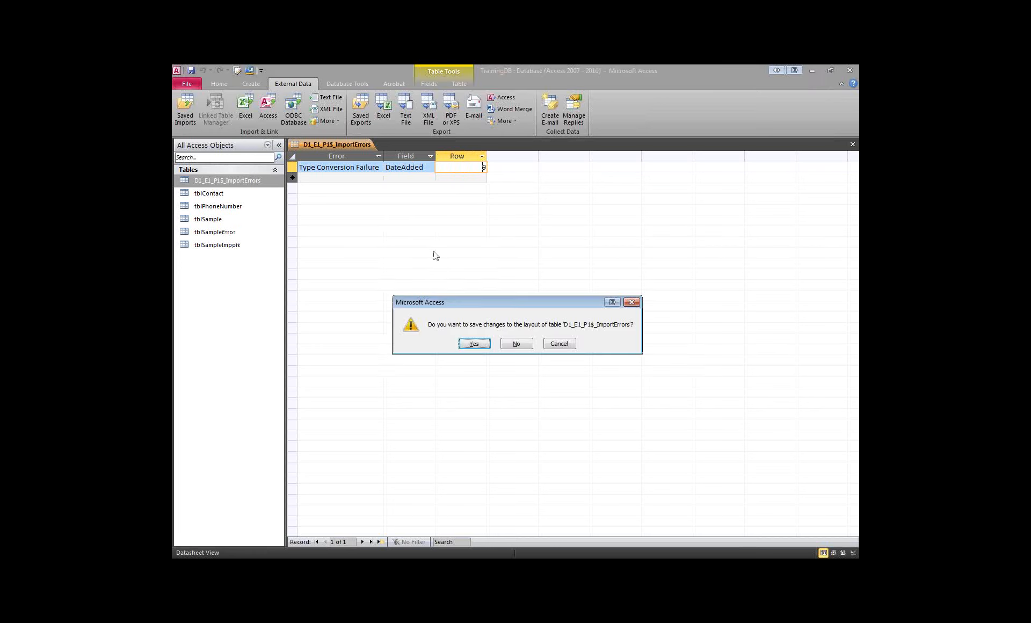
click(477, 343)
Open tblSampleError, compare the DateAdded value of record 8 with the other records, and close the table
double_click(204, 231)
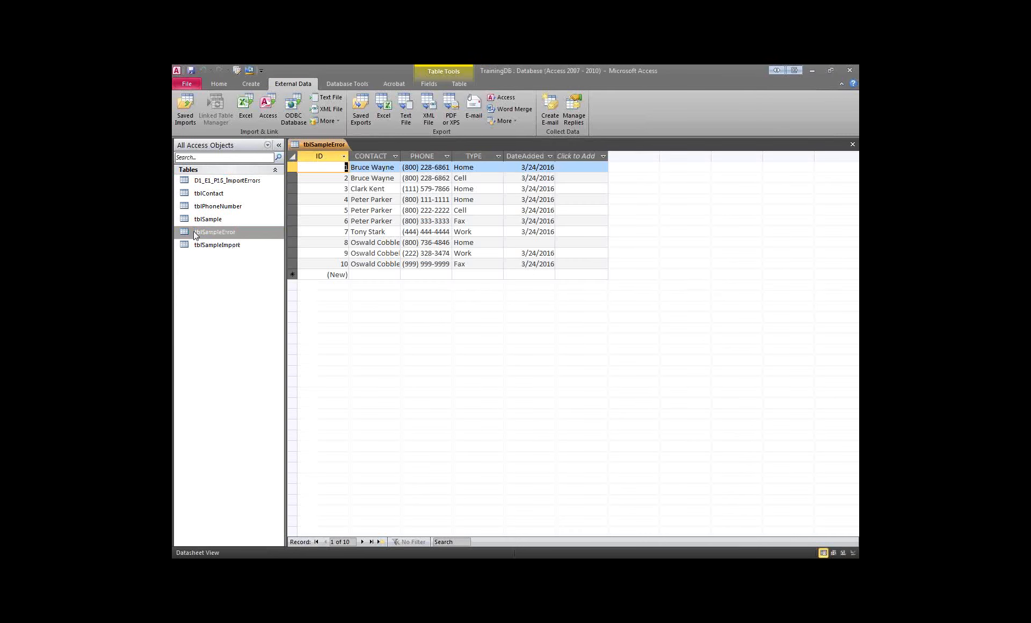
click(526, 156)
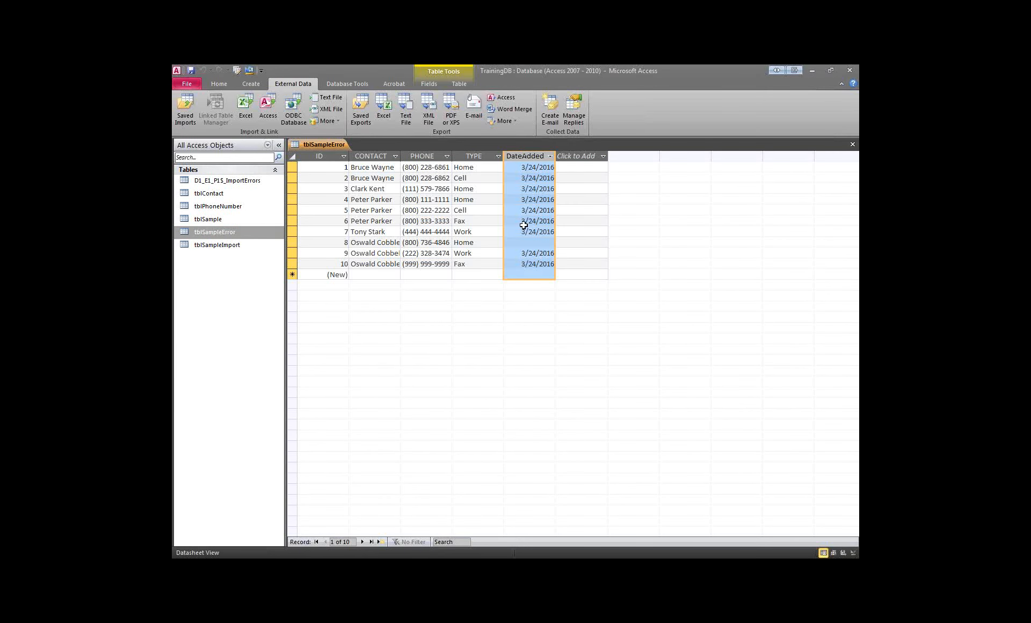
click(520, 242)
click(292, 242)
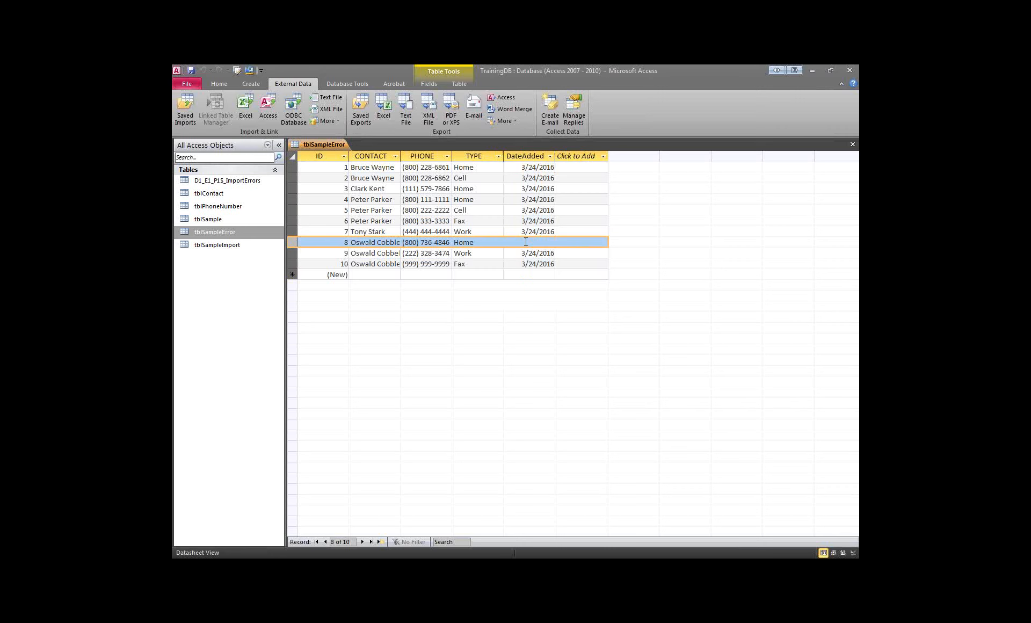
click(525, 241)
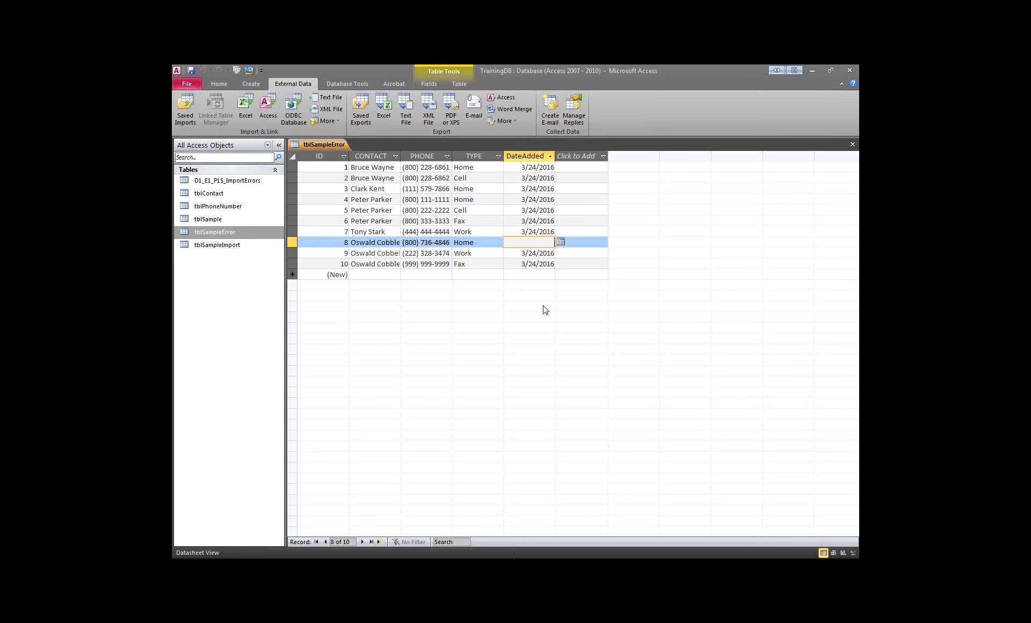
click(531, 161)
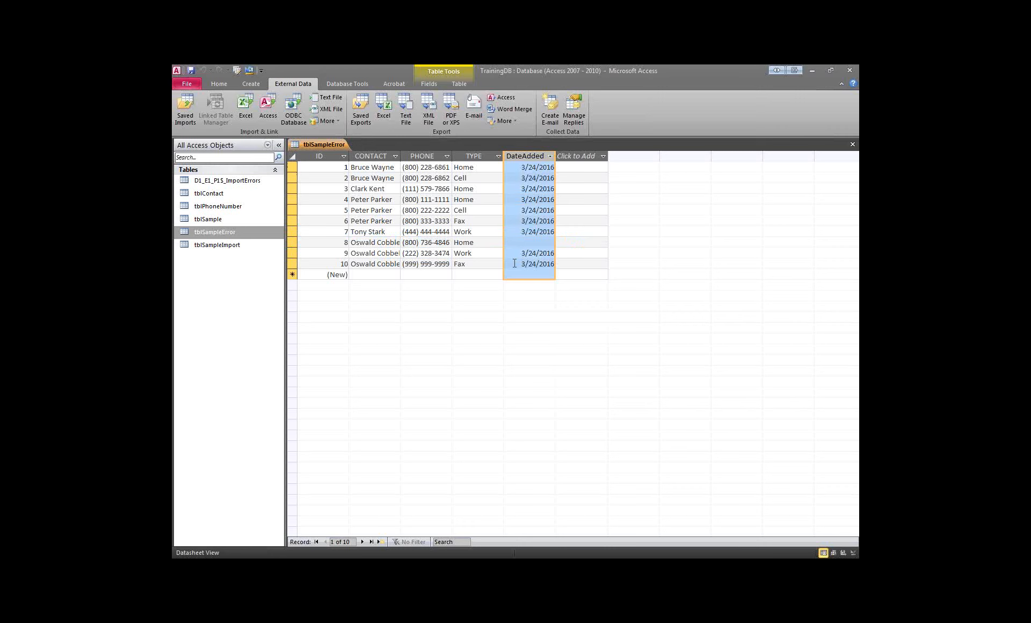
click(513, 231)
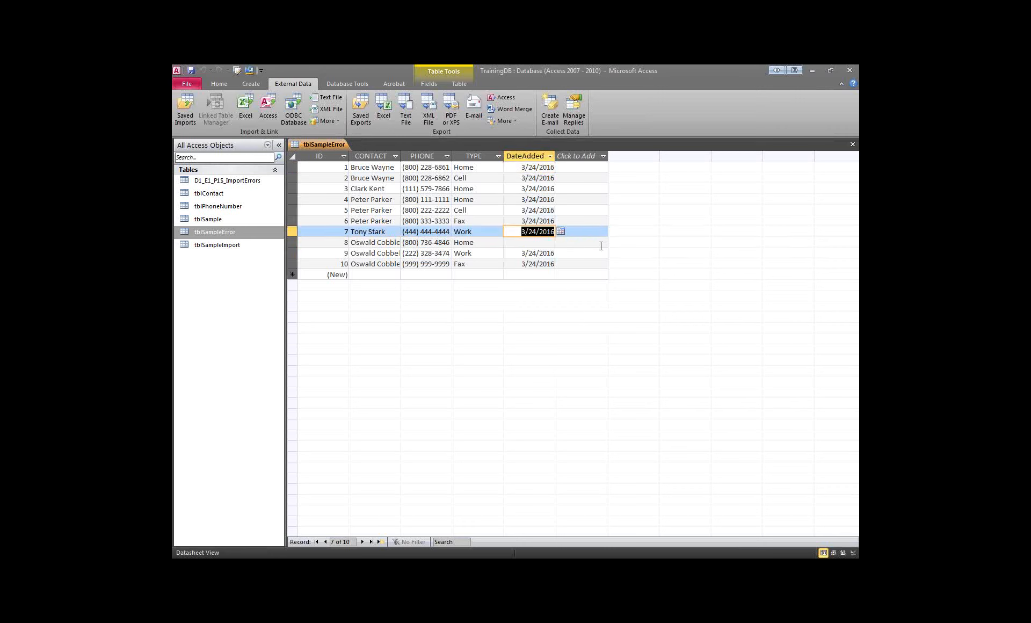
click(542, 242)
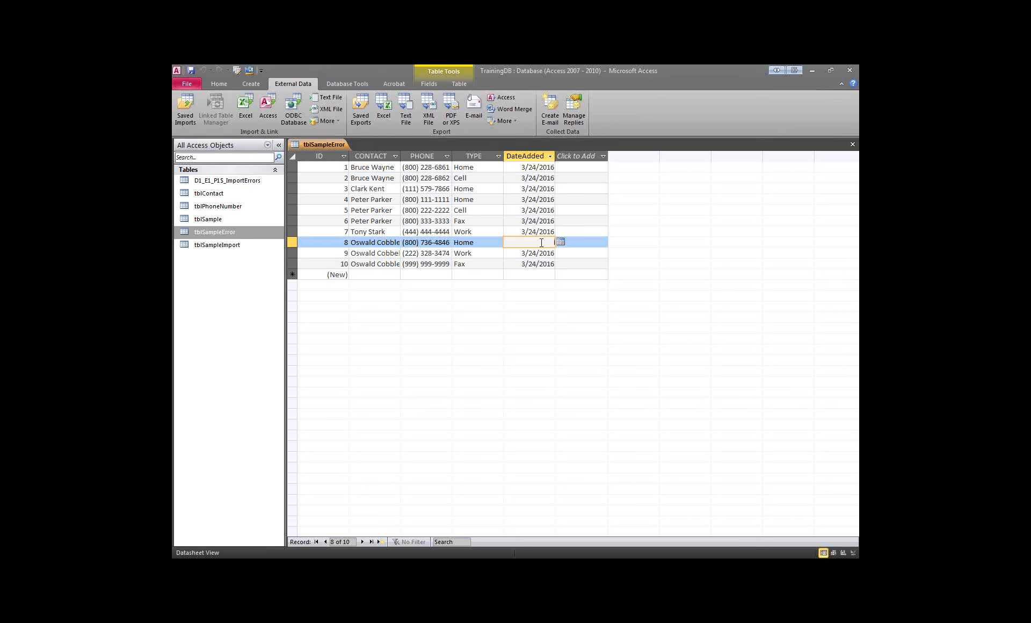
click(183, 181)
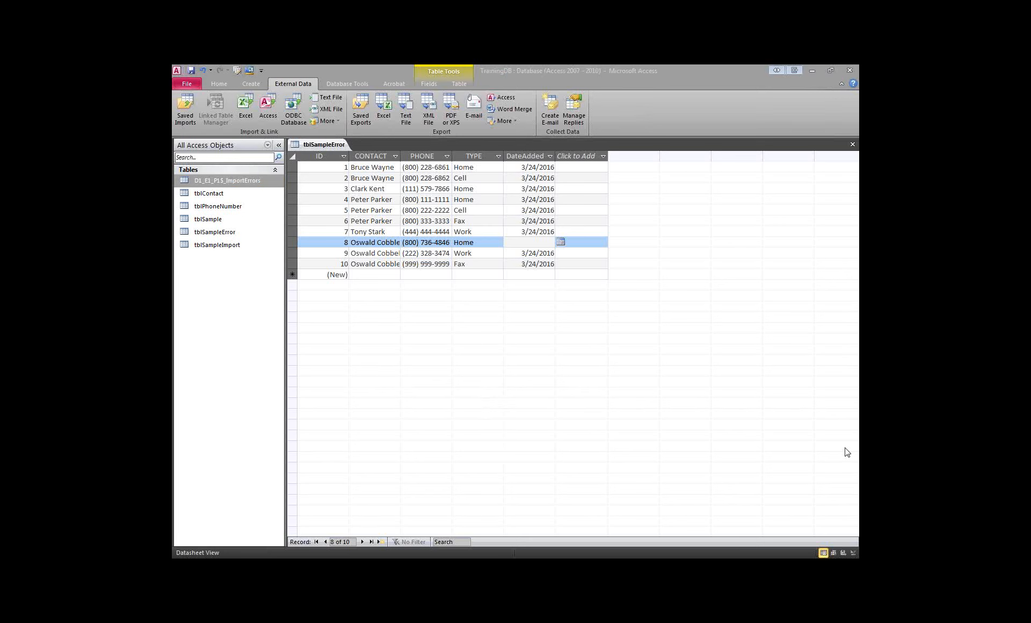
click(421, 348)
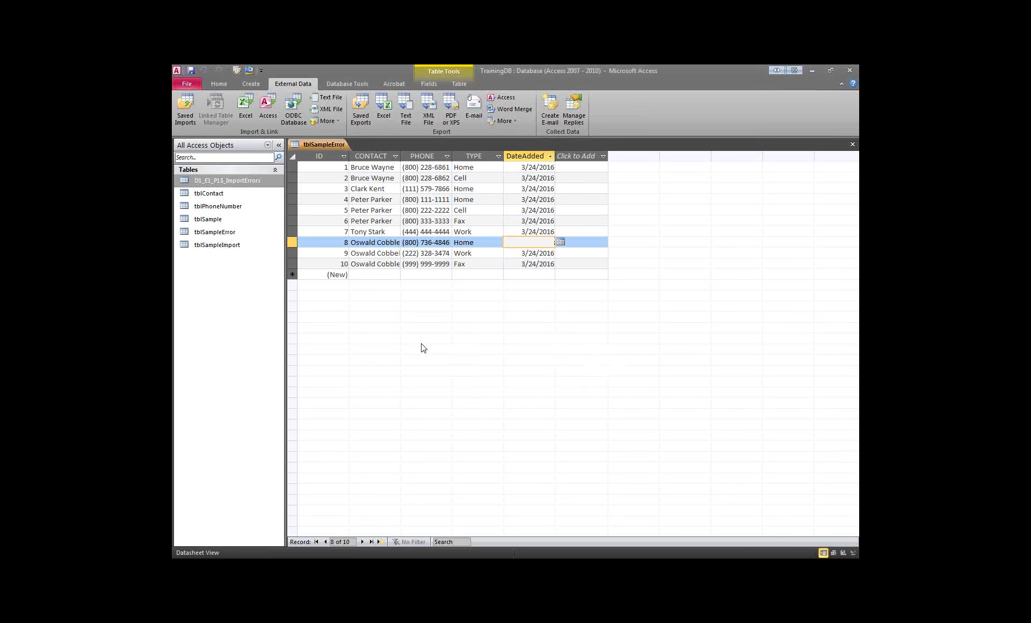
key(ctrl+w)
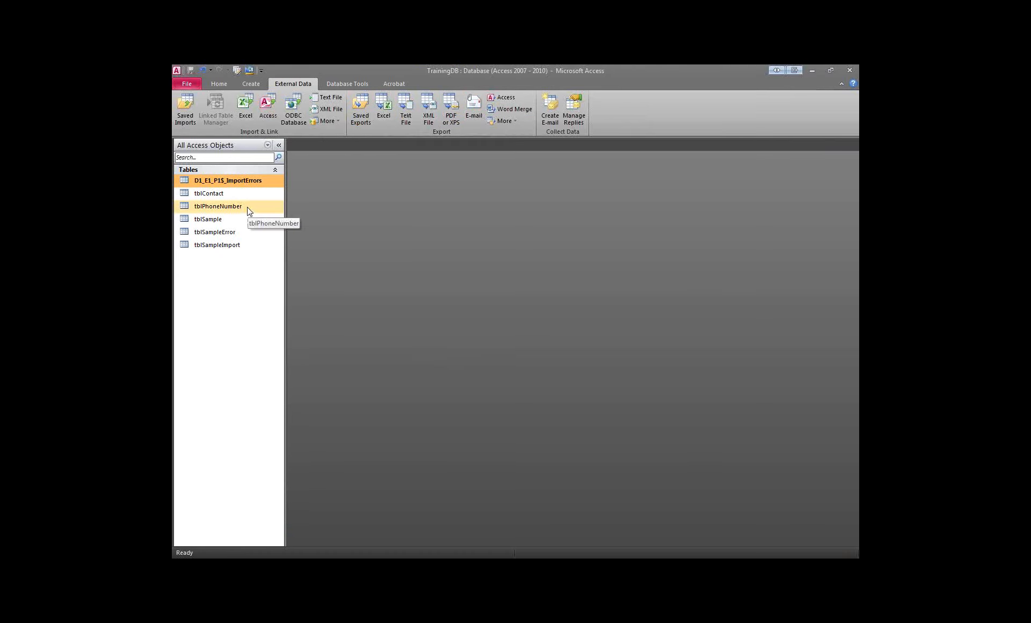
right_click(214, 221)
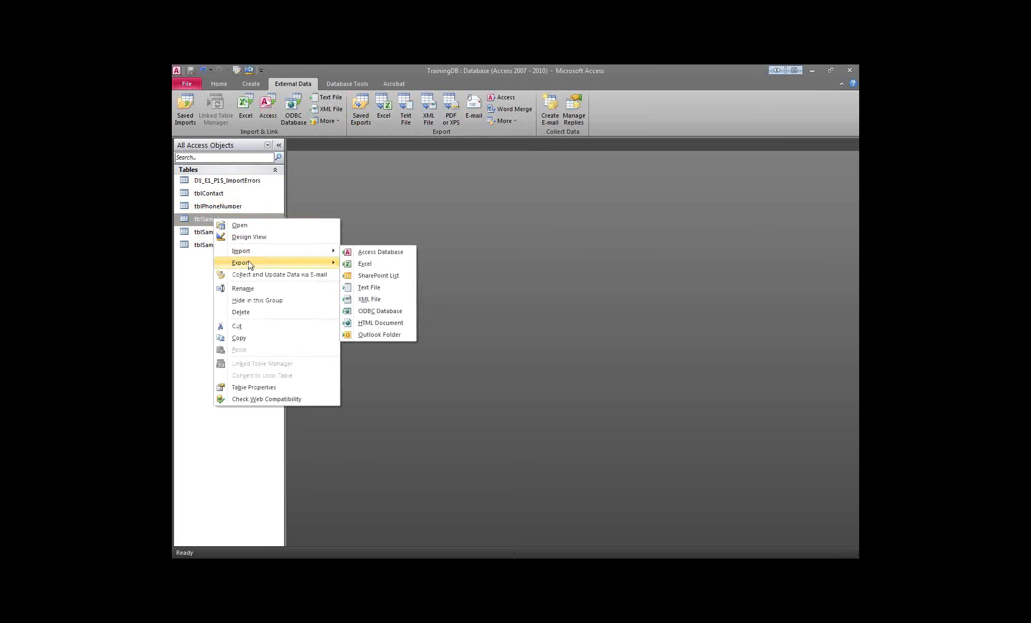
mouse_move(258, 266)
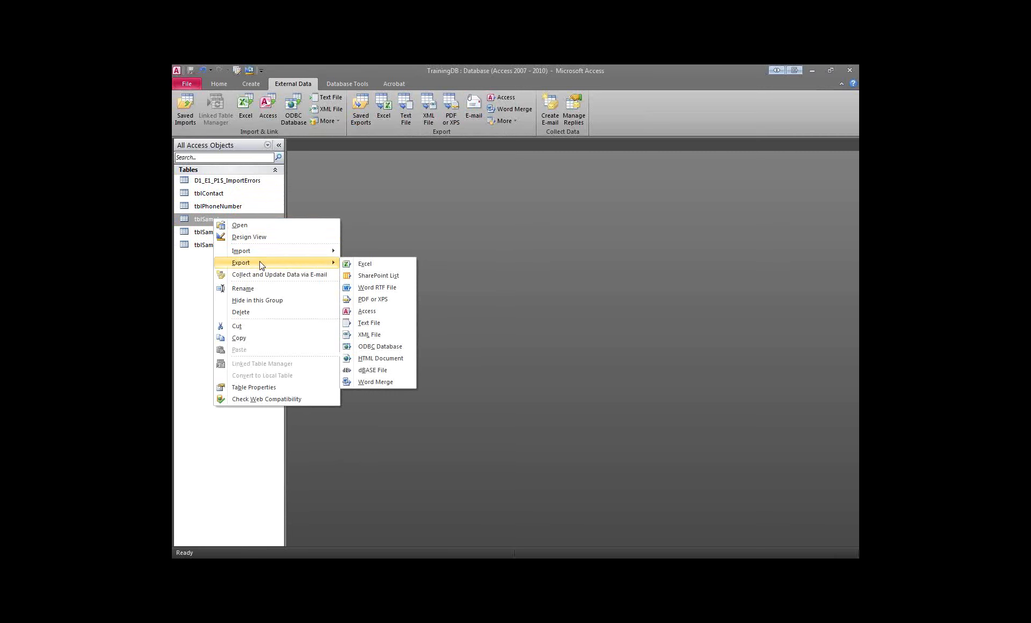
click(195, 278)
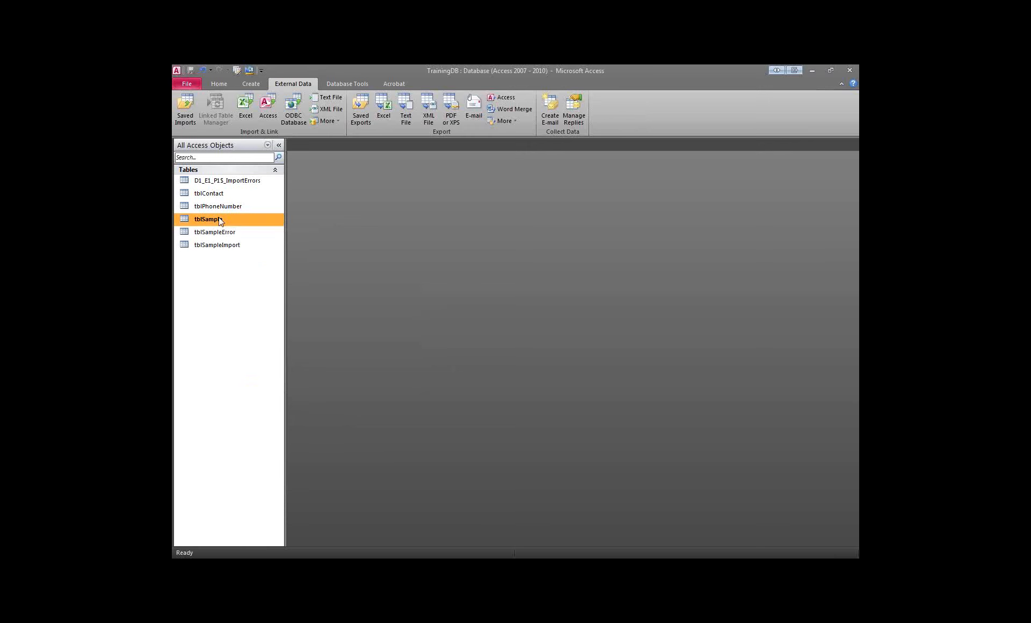
Export tblSample to tblSample.xlsx in Excel Workbook (*.xlsx) format, without formatting and layout and without saving the export steps
right_click(219, 222)
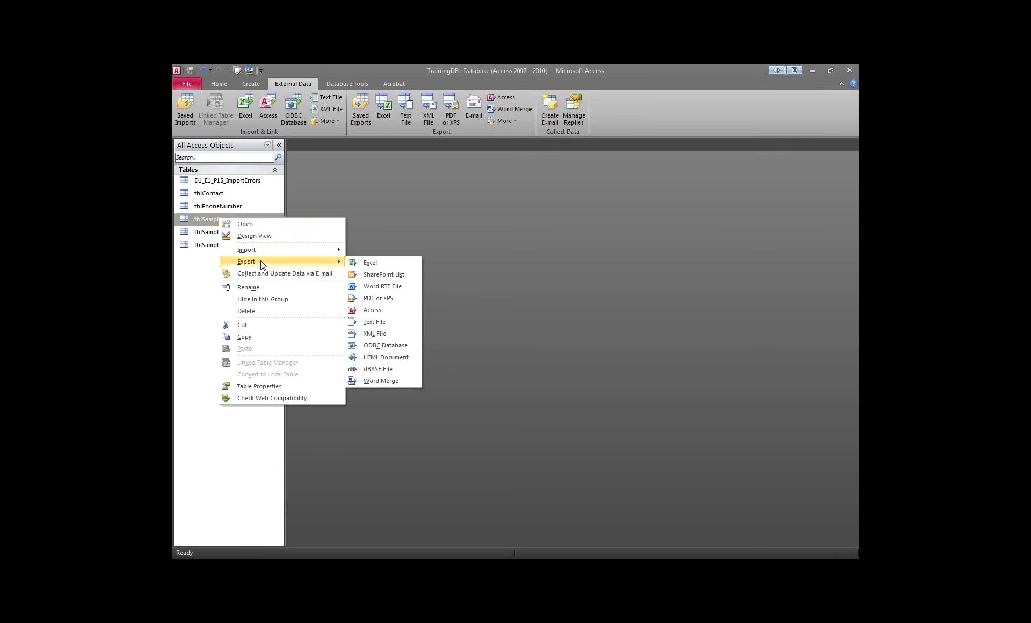
click(387, 266)
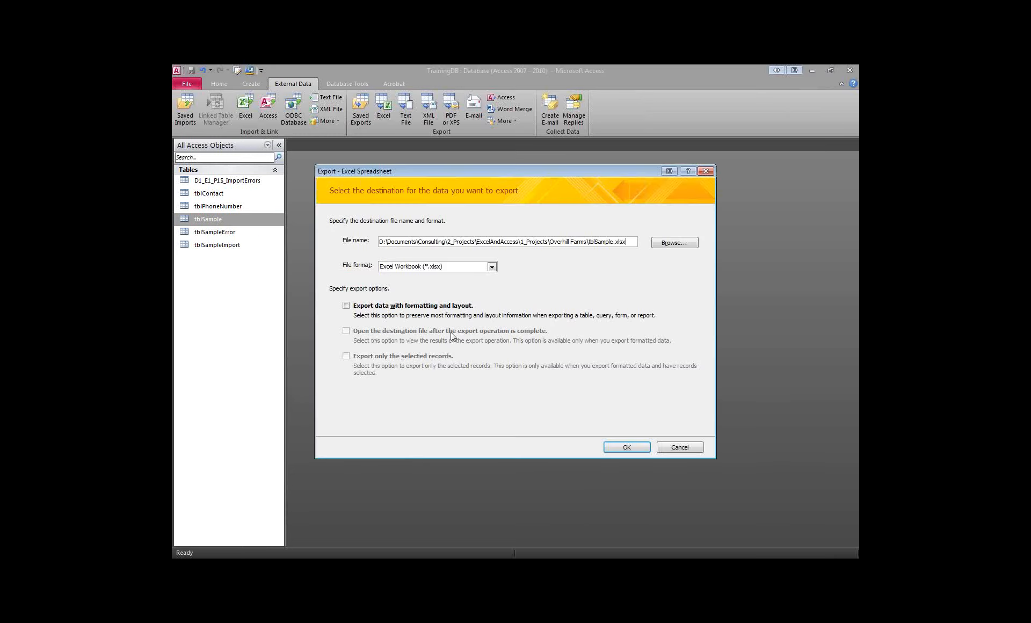
drag(419, 241, 632, 246)
click(491, 267)
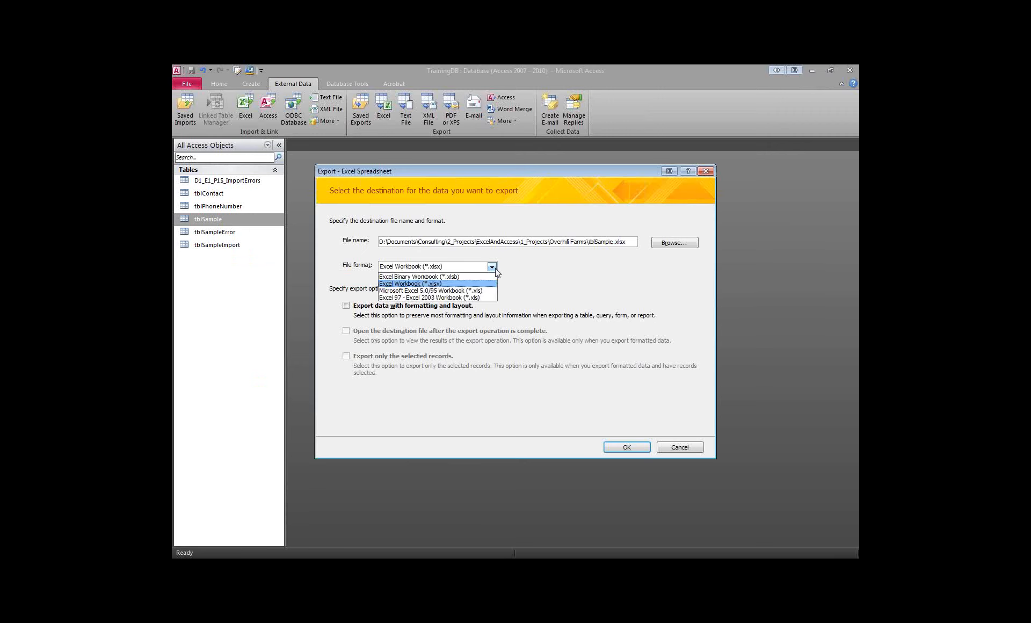
click(495, 268)
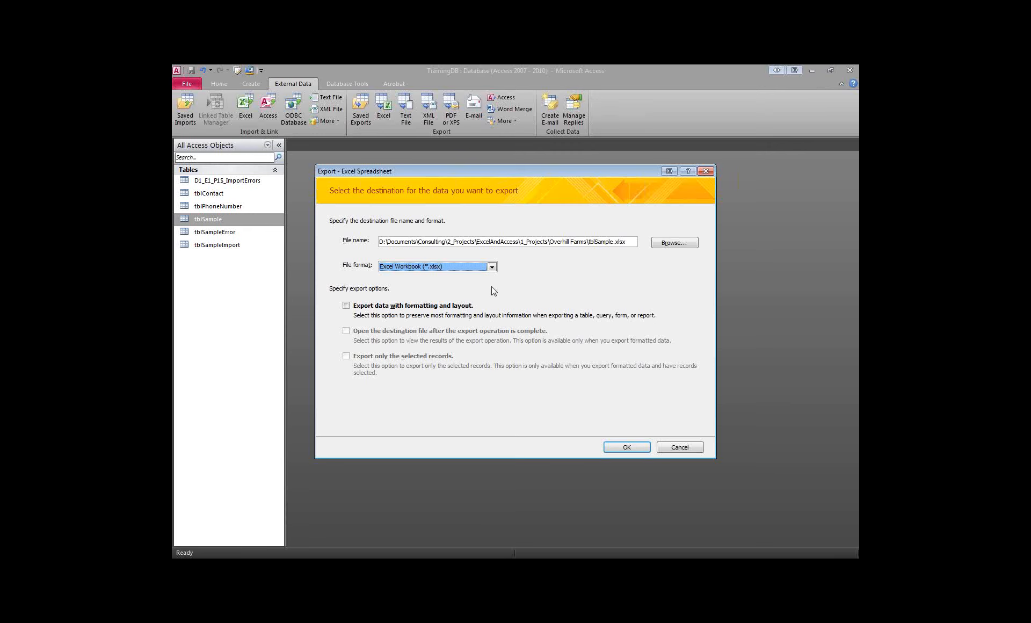
click(614, 245)
drag(597, 243, 616, 244)
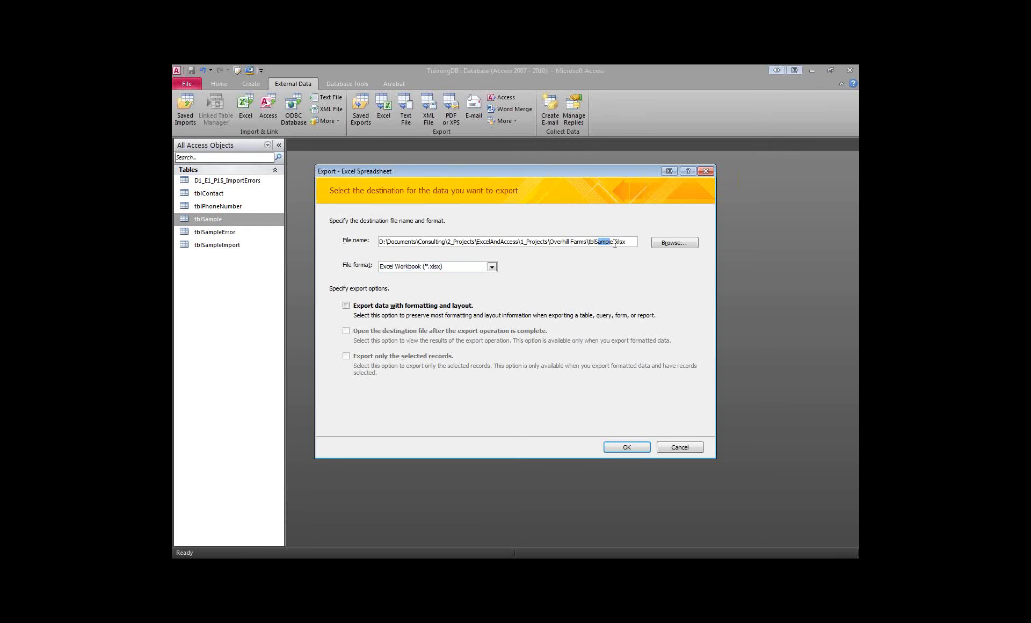
click(617, 447)
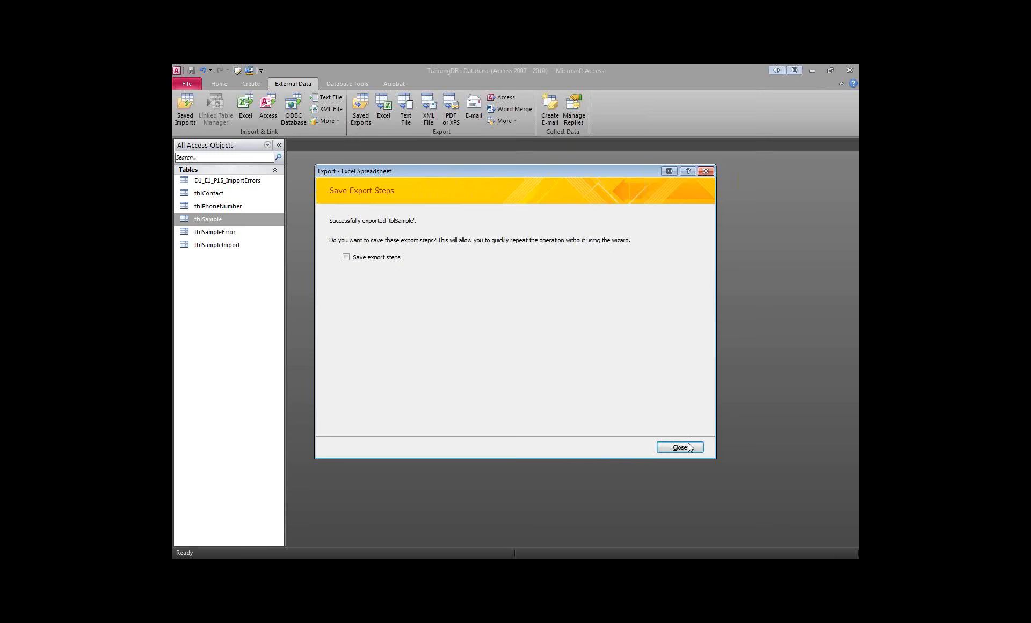
click(686, 446)
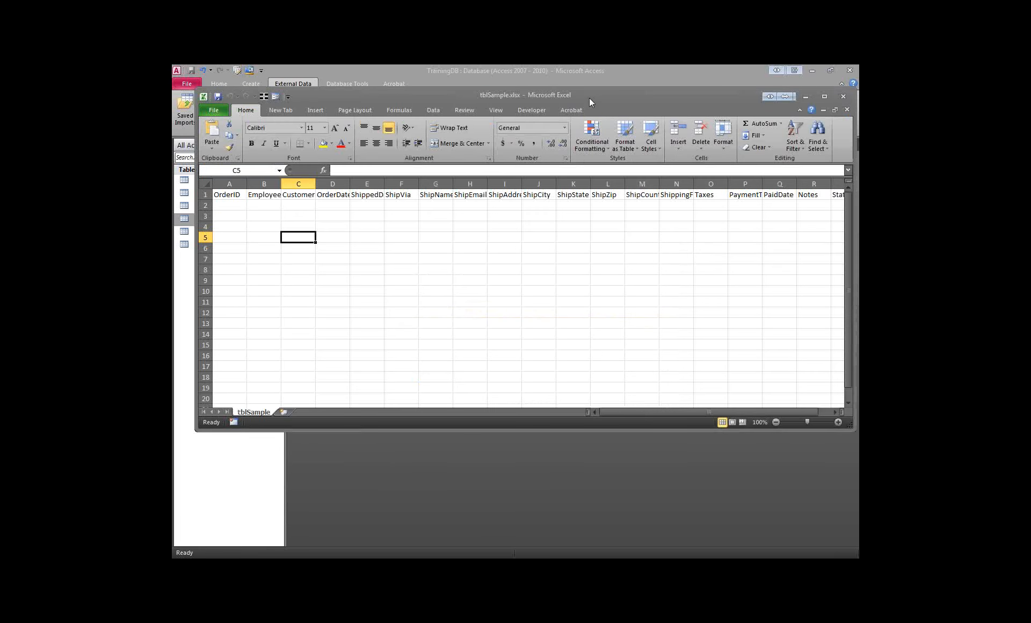
Examine the exported column headings in row 1 of tblSample.xlsx in Excel, and close the workbook
drag(588, 97, 587, 172)
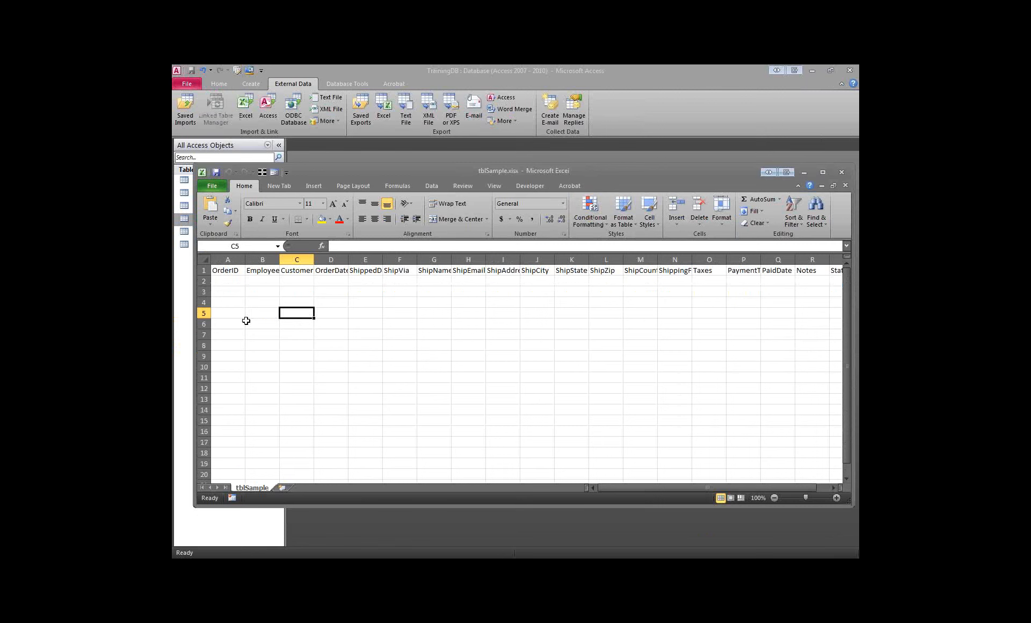
drag(216, 267, 809, 271)
click(712, 357)
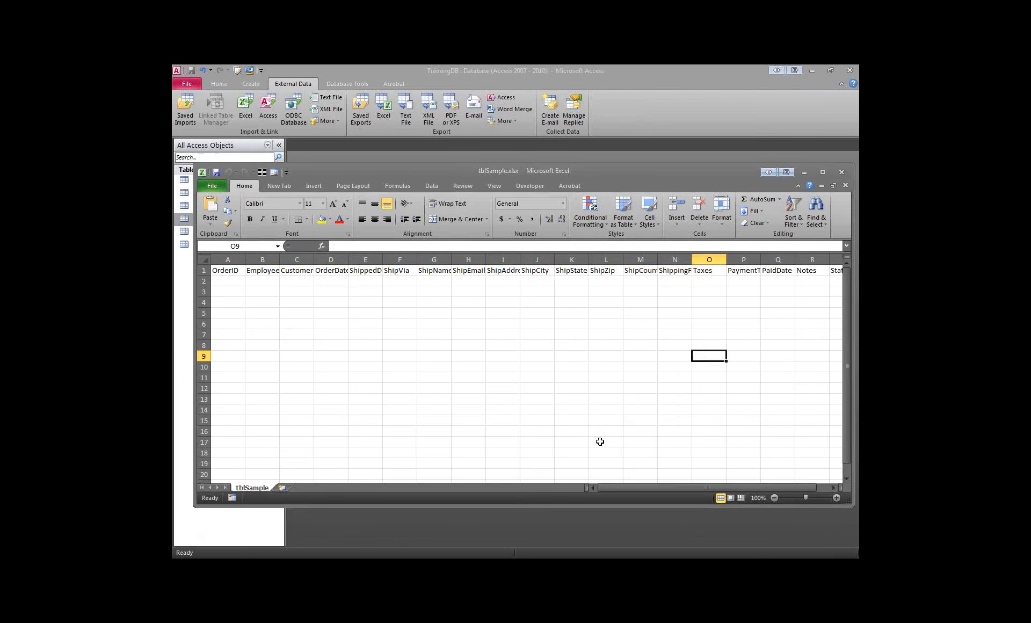
click(469, 270)
click(408, 272)
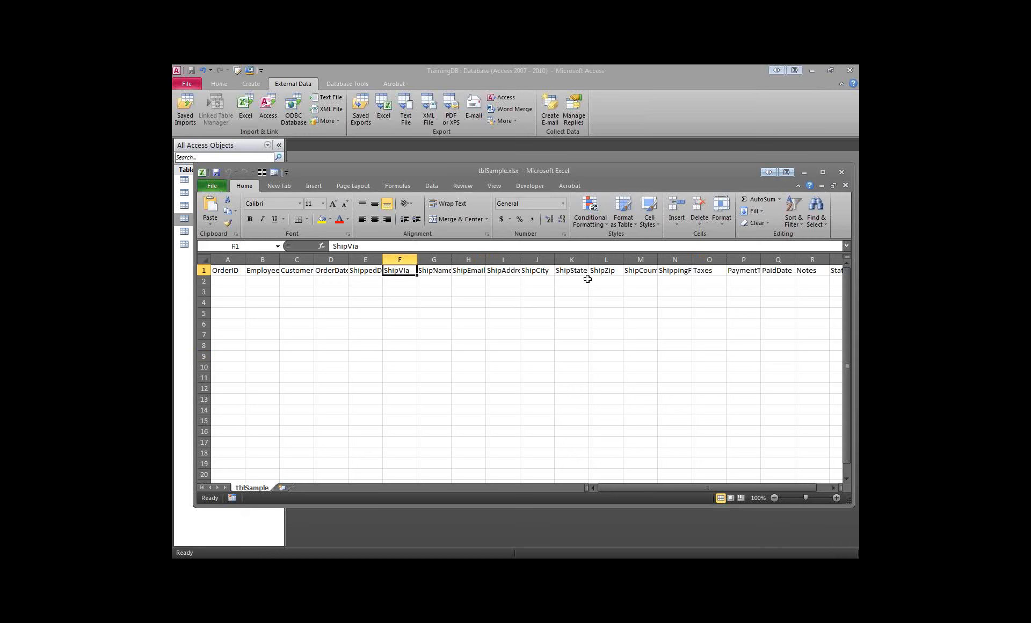
click(697, 281)
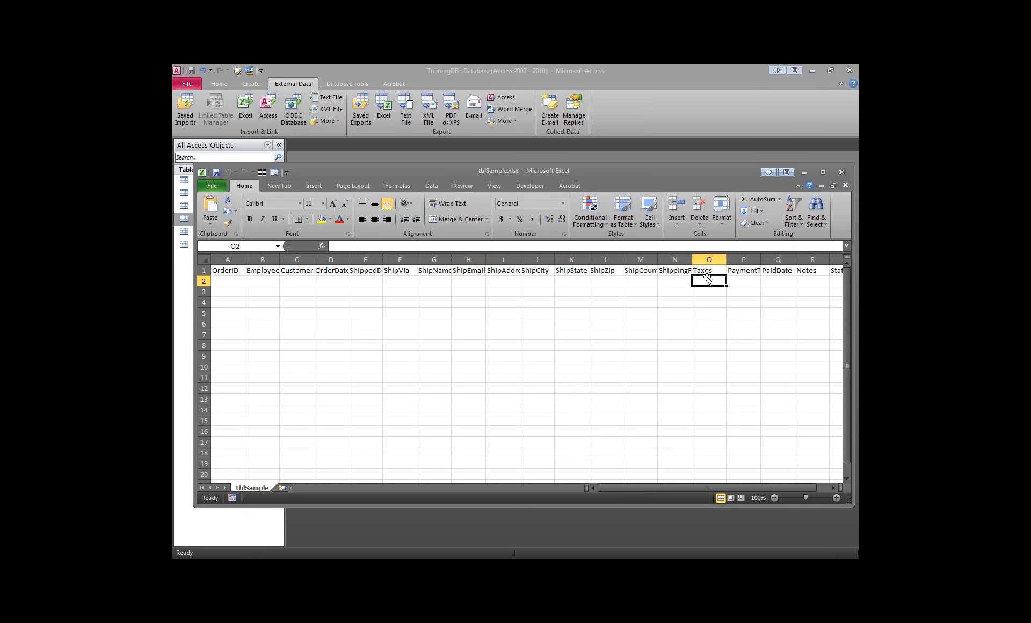
click(734, 272)
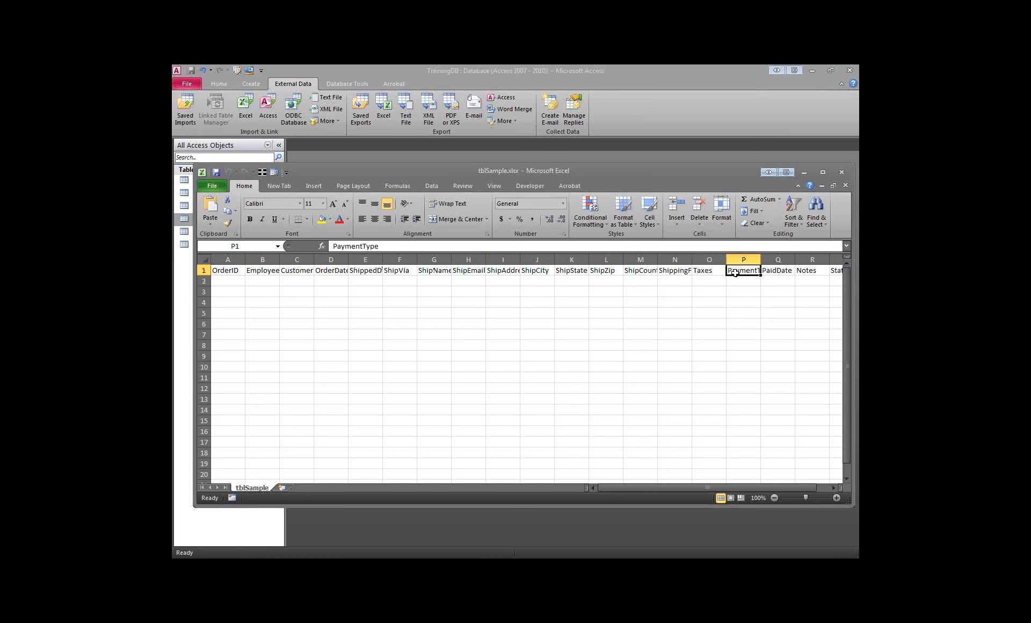
click(842, 172)
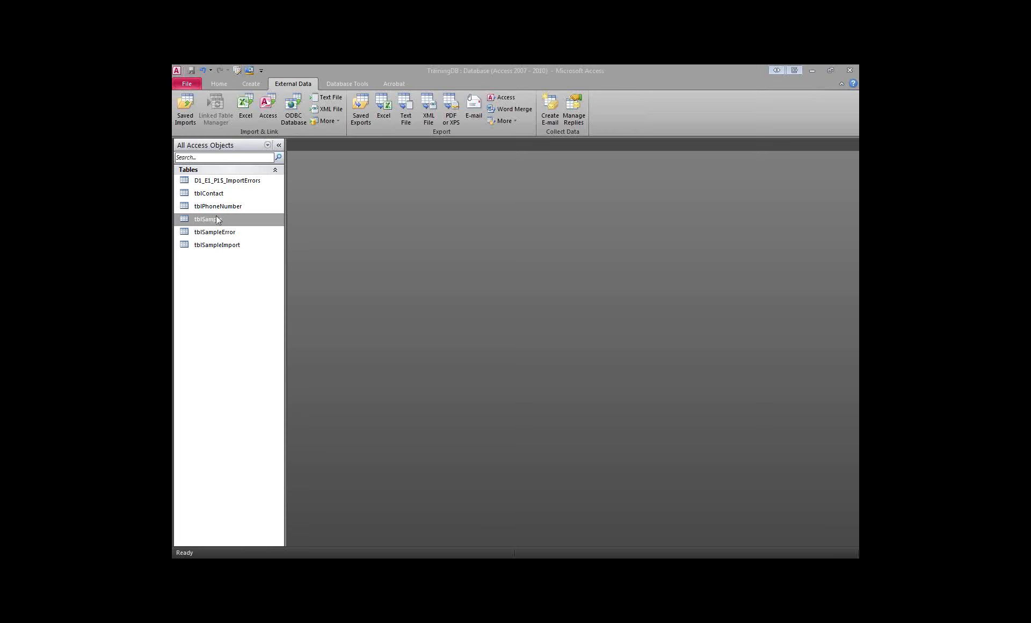
click(398, 424)
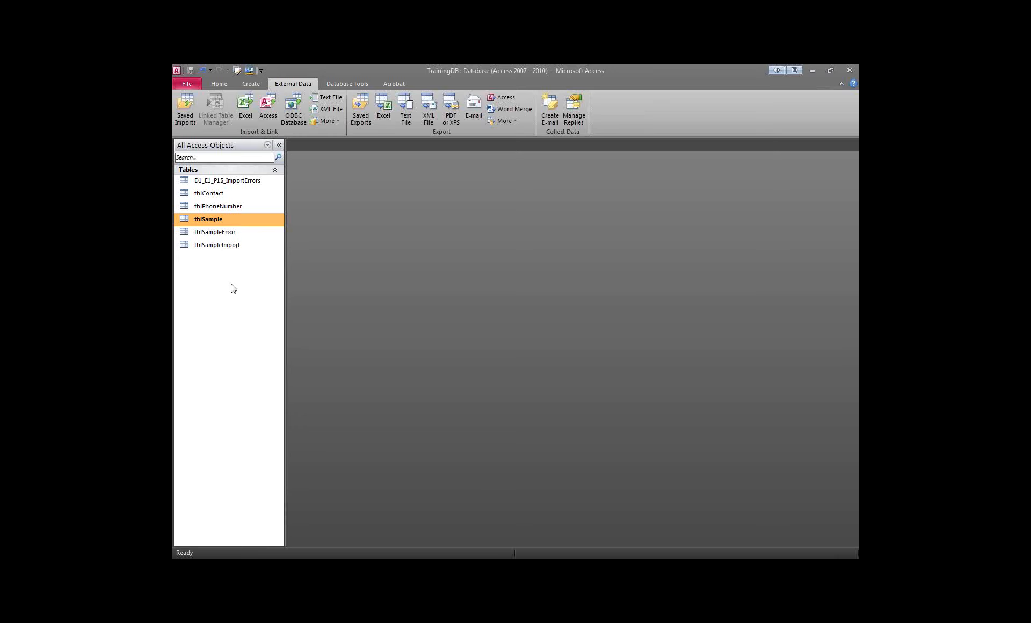
right_click(218, 223)
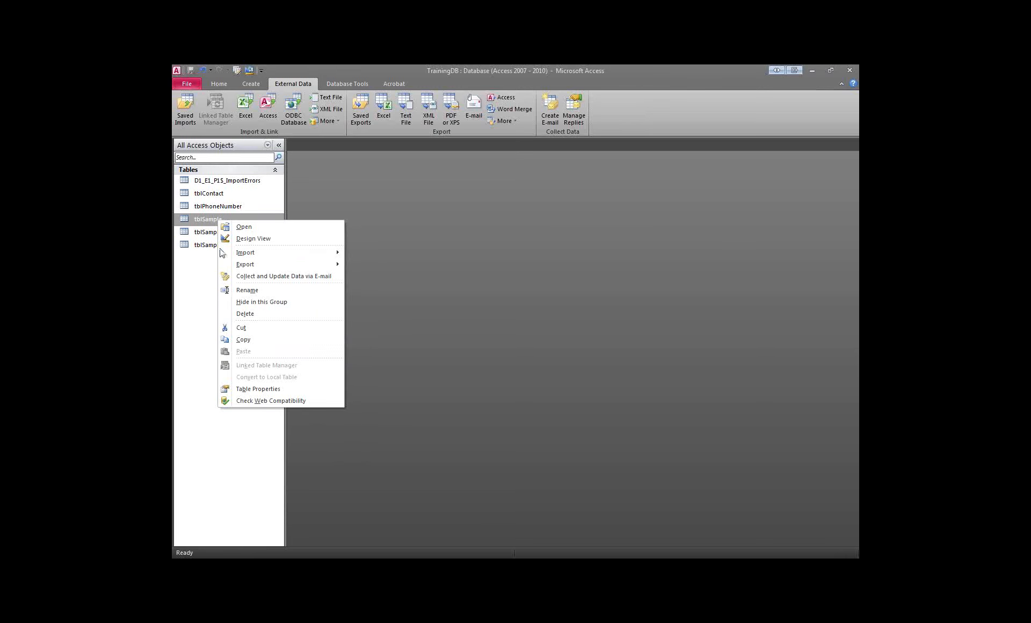
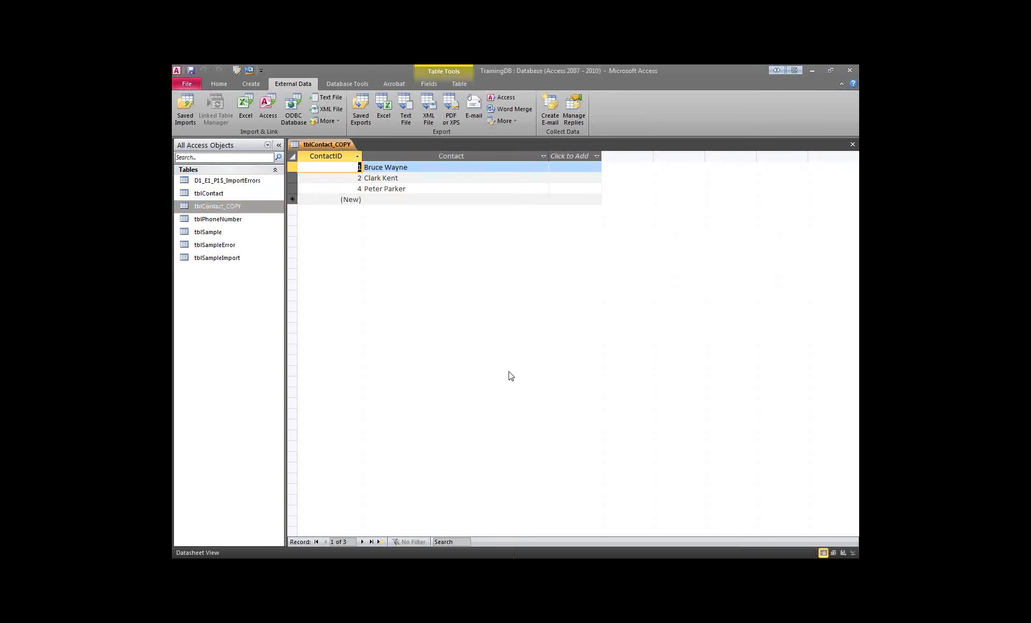
Close tblContact_COPY and paste a structure-only copy of tblContact under the name tblContact_CopyStructure
key(ctrl+w)
click(221, 194)
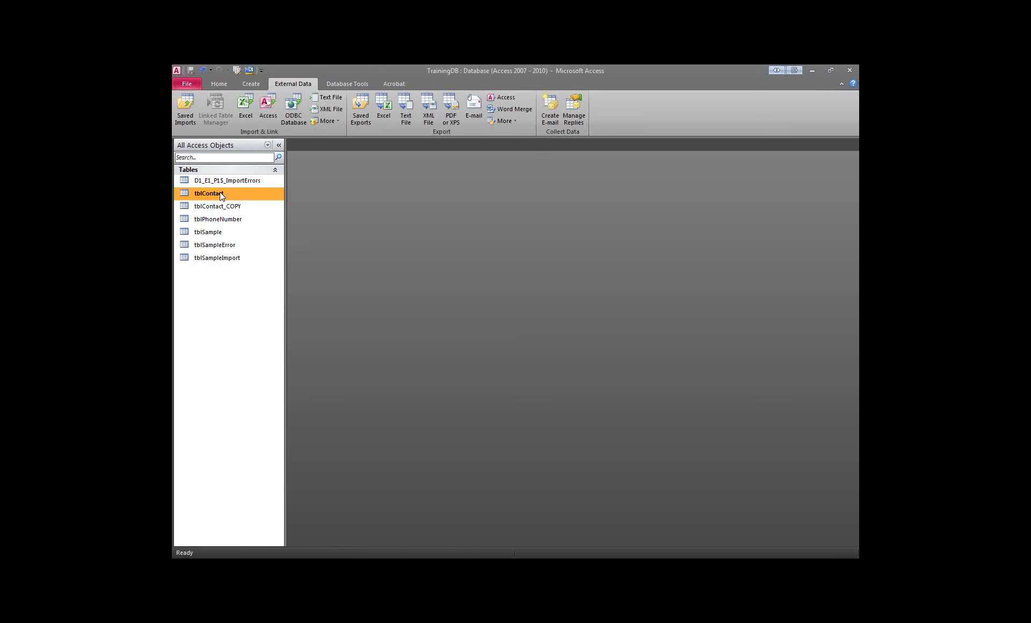
right_click(221, 195)
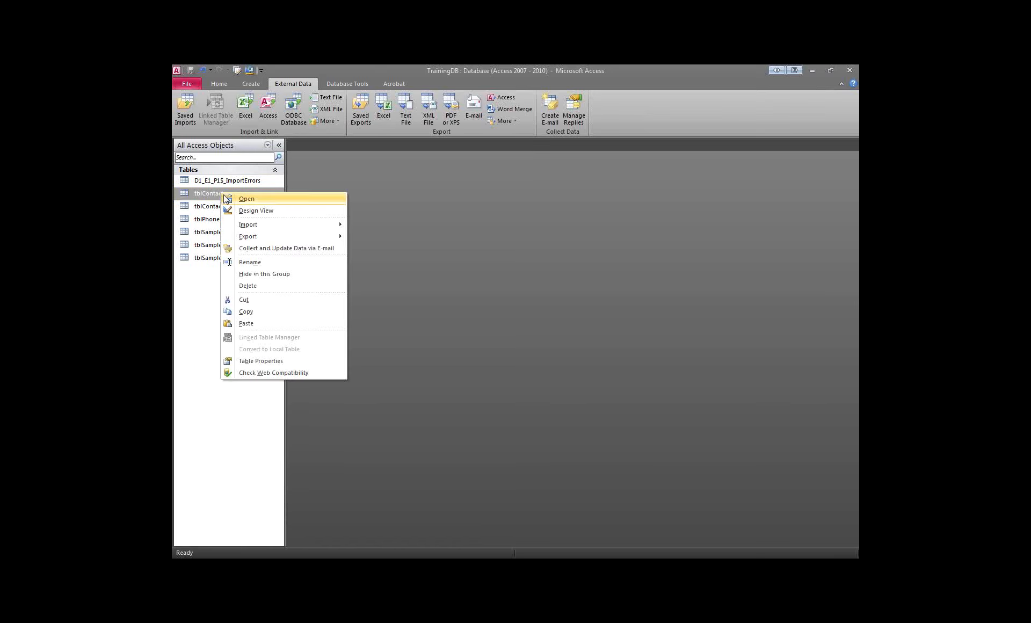
click(254, 316)
right_click(225, 307)
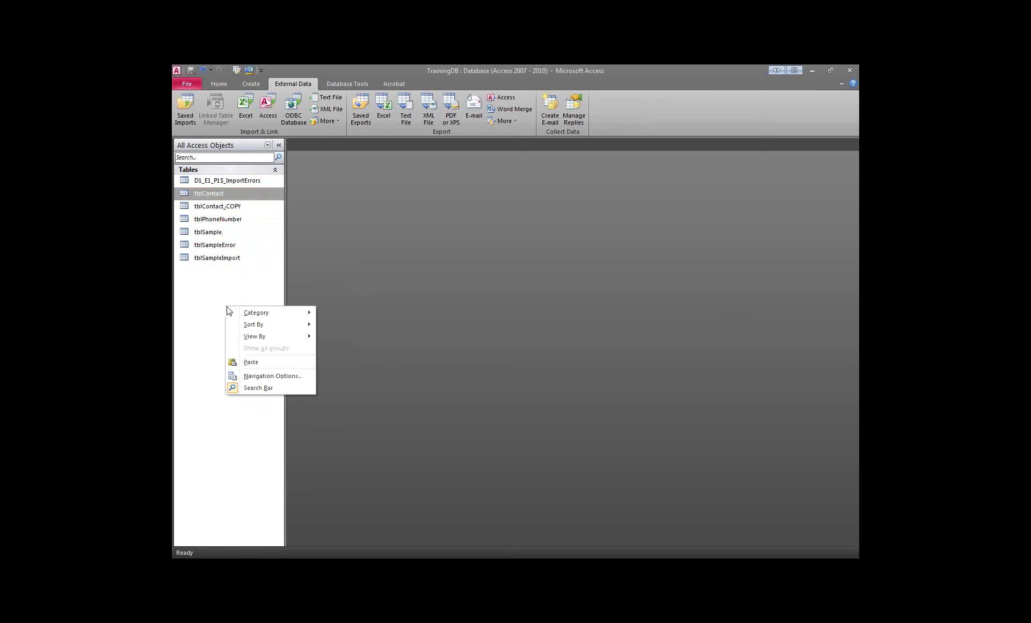
click(263, 364)
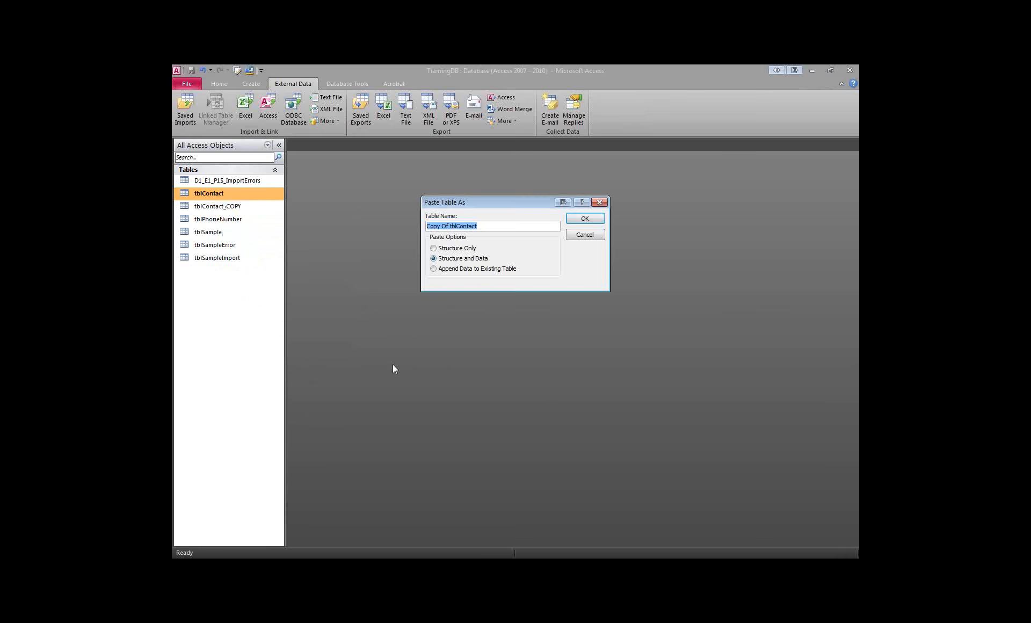
click(458, 249)
drag(450, 226, 442, 228)
key(Delete)
click(496, 226)
text(_CopyStructure)
click(598, 221)
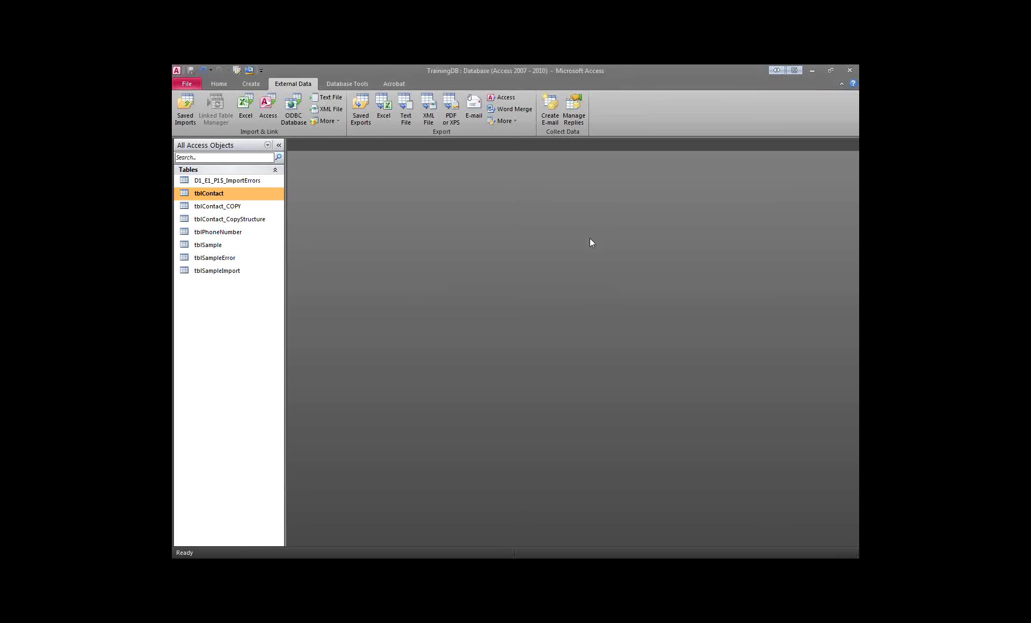
Open tblContact_CopyStructure in Datasheet View, check its fields and records, and close the table
click(262, 221)
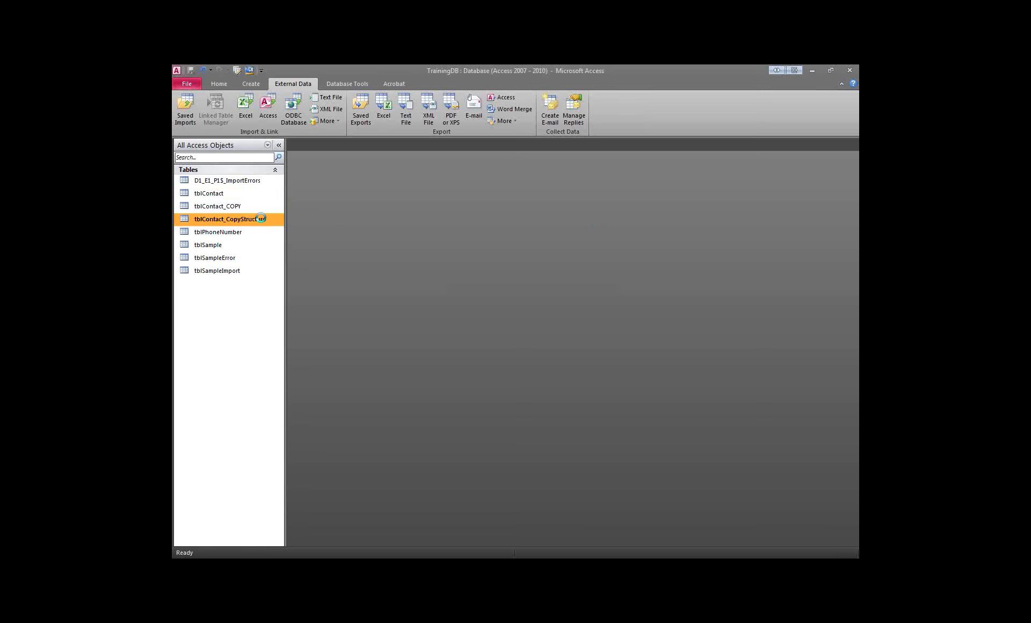
double_click(263, 220)
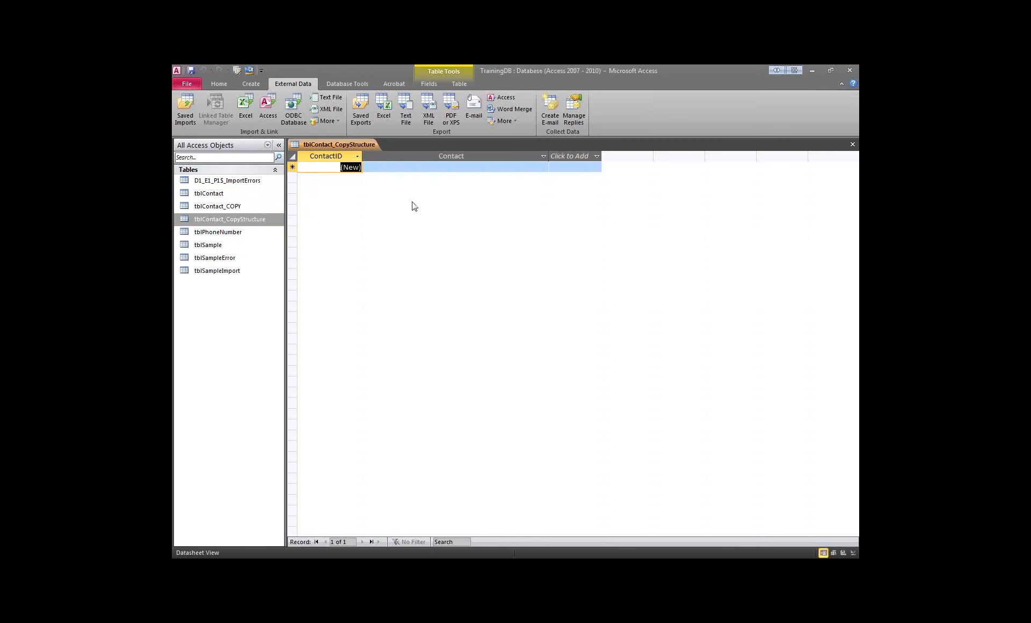
key(ctrl+w)
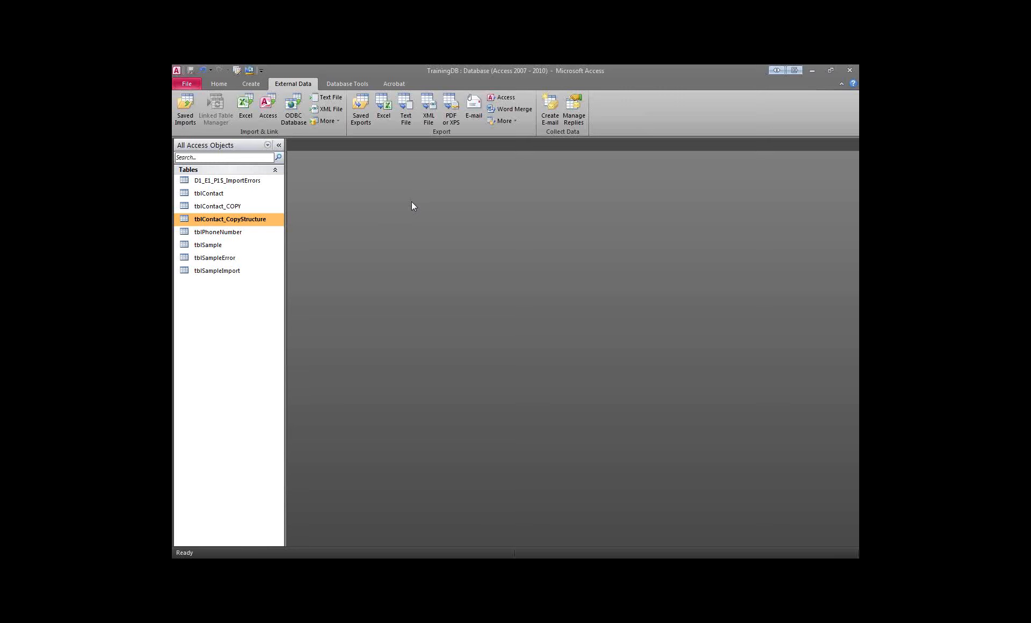
double_click(253, 221)
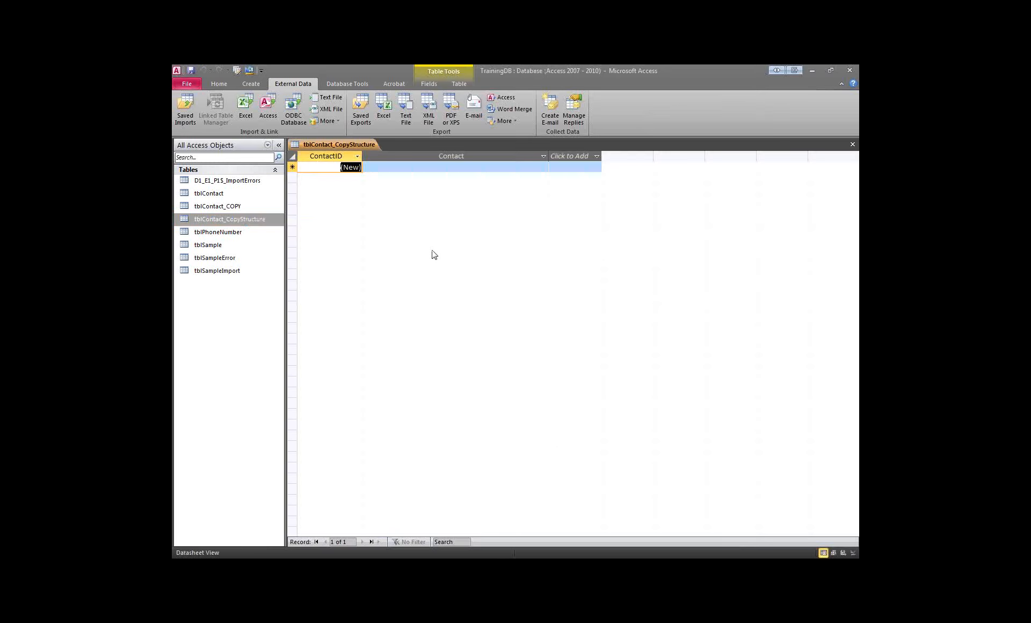
key(ctrl+w)
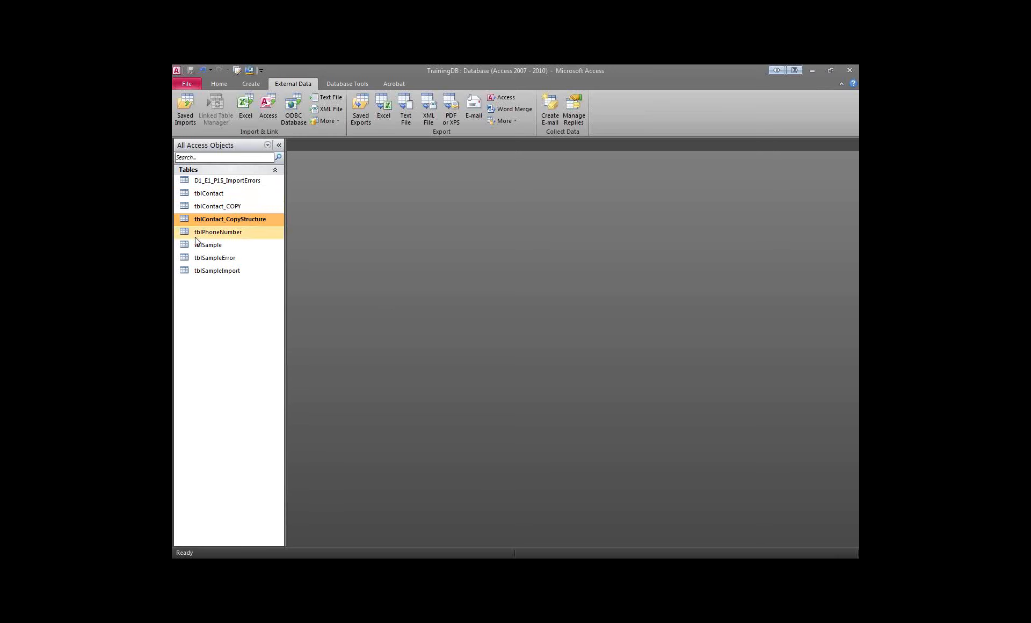
Open tblContact and tblContact_COPY together and compare their records by switching between the two tables
double_click(228, 197)
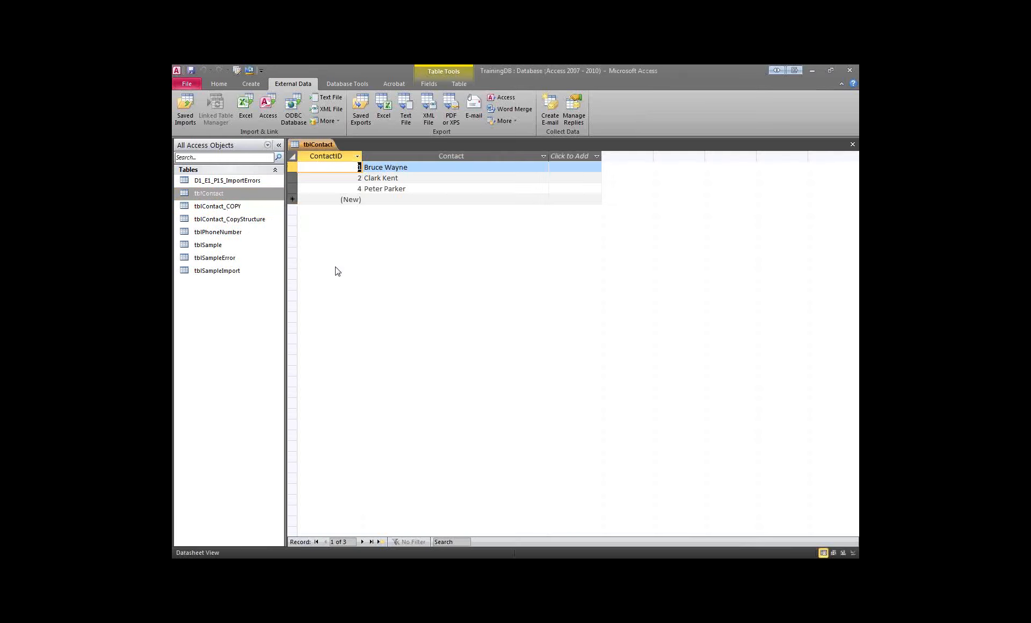
click(236, 209)
double_click(237, 208)
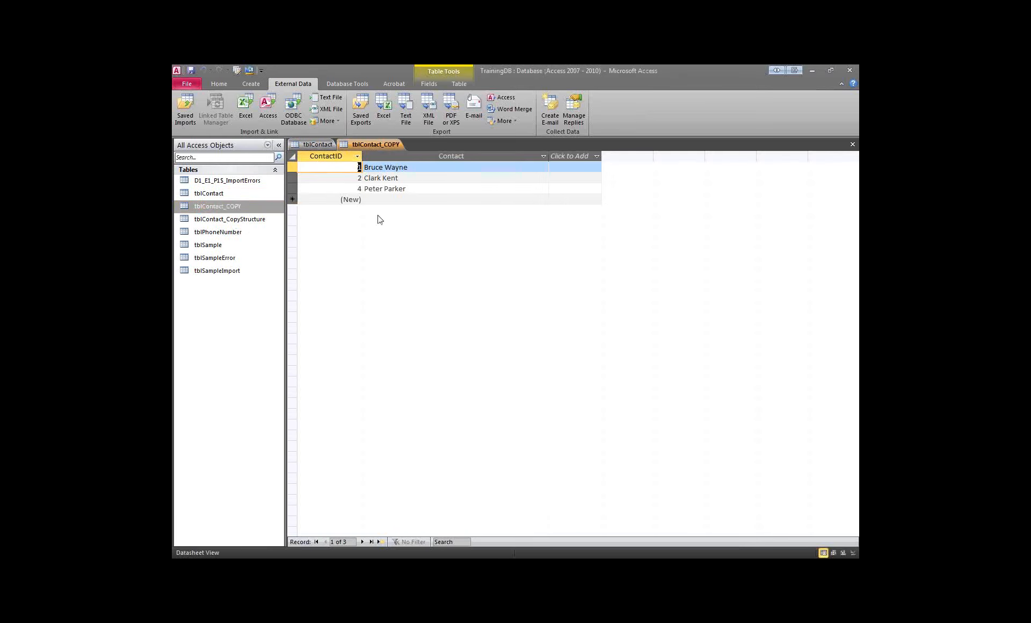
click(311, 145)
click(376, 143)
click(309, 143)
Open tblPhoneNumber alongside the two contact tables and switch among the three open datasheets
double_click(231, 232)
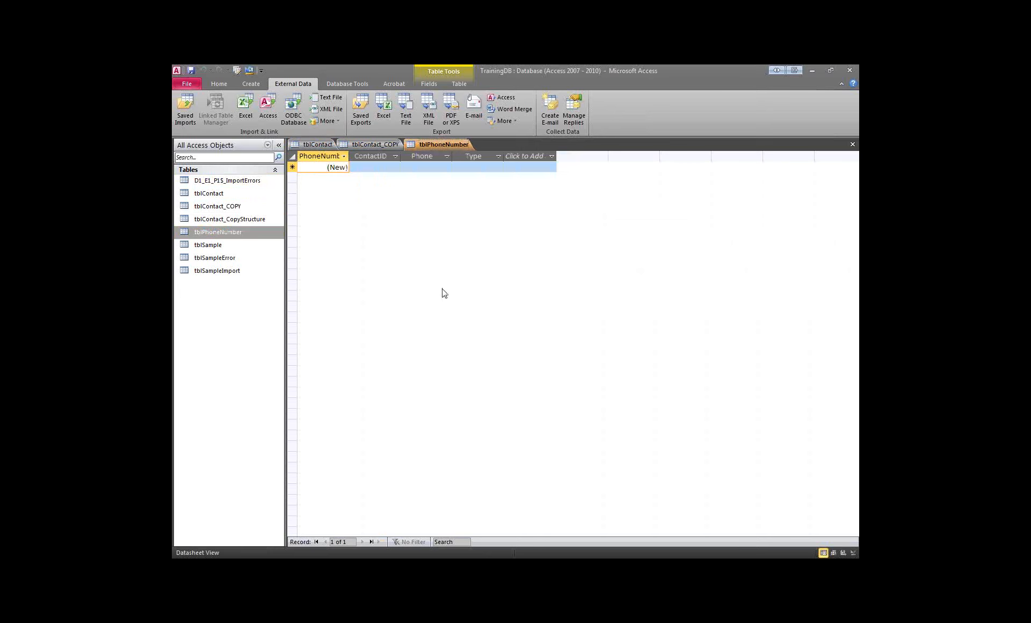
click(374, 144)
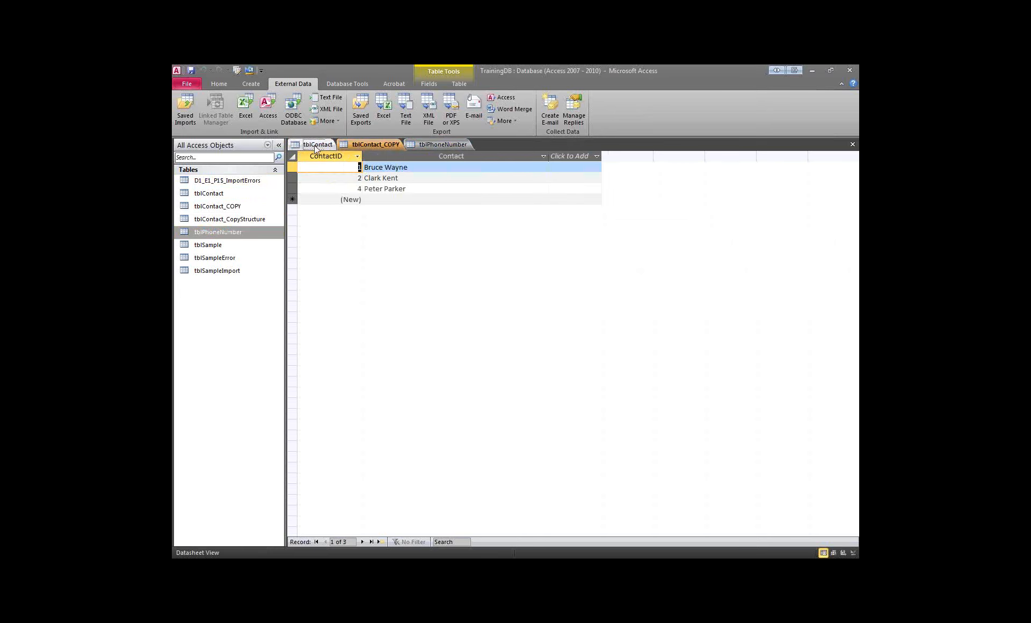
click(443, 144)
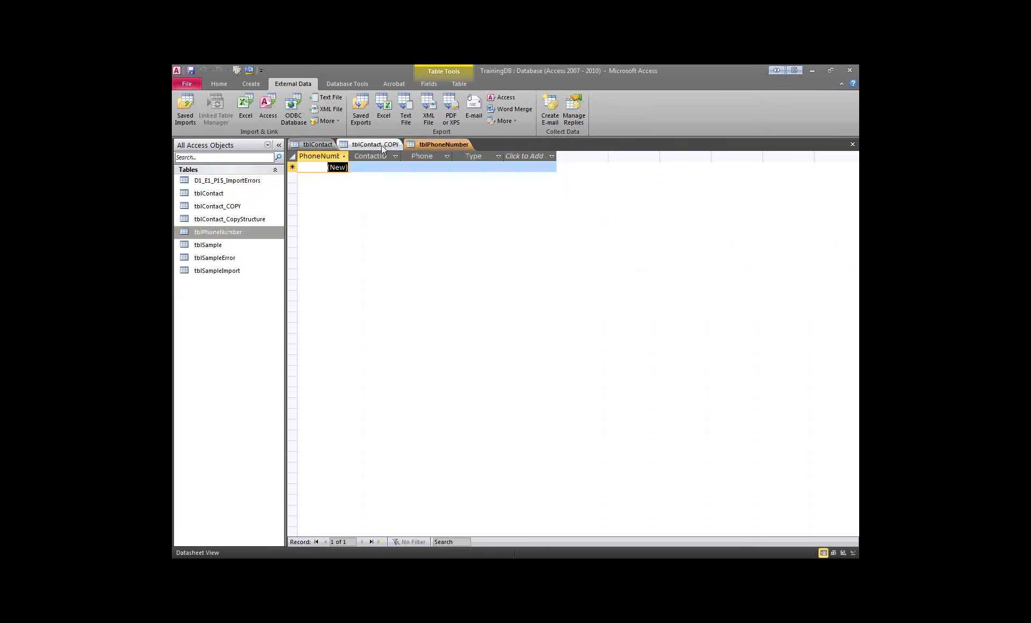
click(312, 145)
click(375, 145)
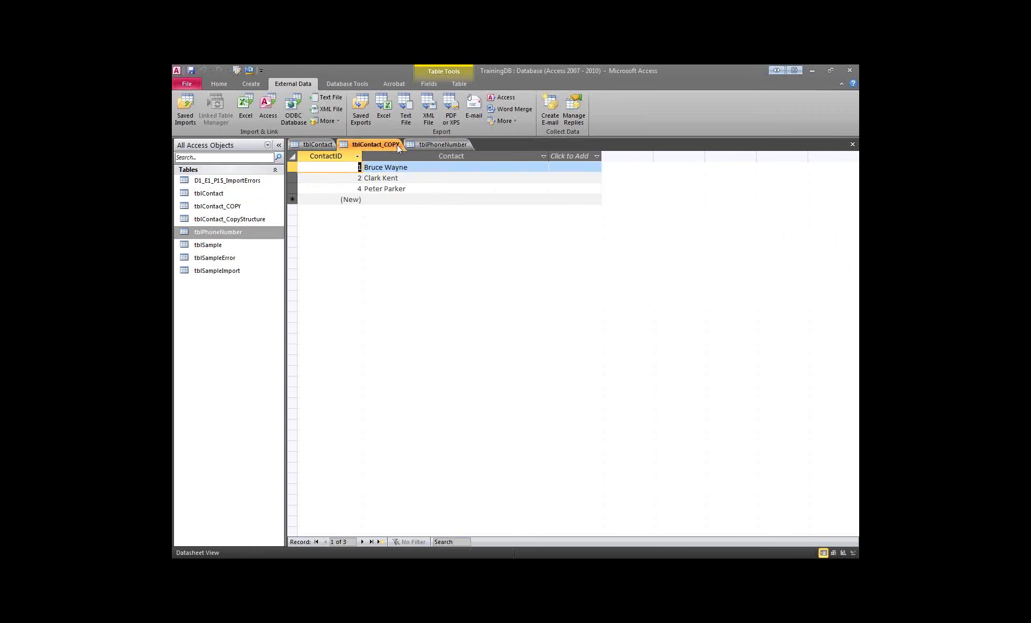
Switch back and forth between the open tblContact, tblContact_COPY and tblPhoneNumber tables to examine how tabbed documents display them
click(434, 144)
click(376, 145)
click(309, 144)
click(369, 145)
right_click(376, 144)
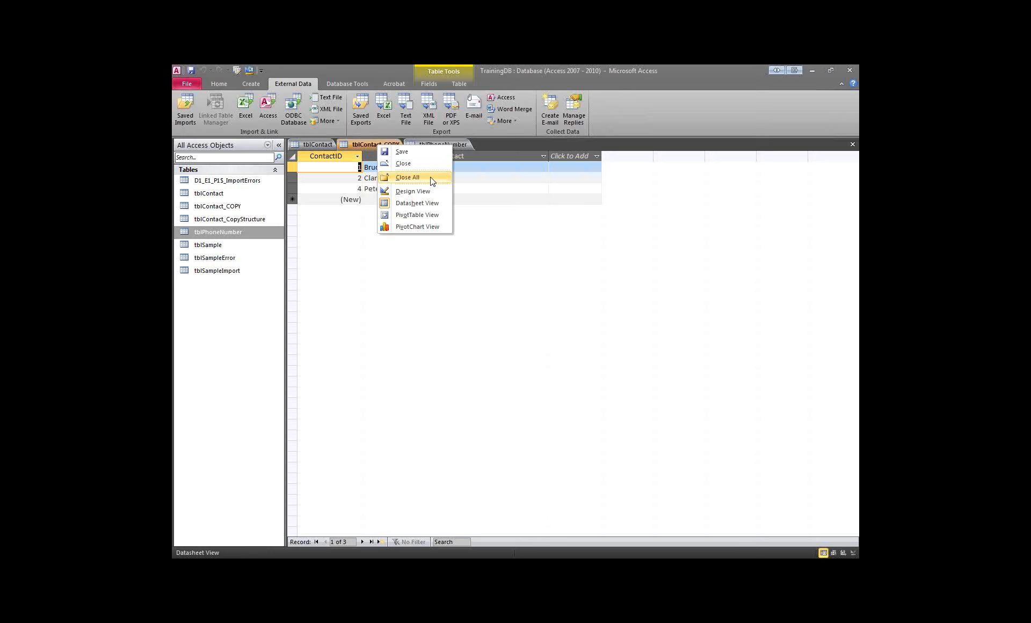
click(513, 224)
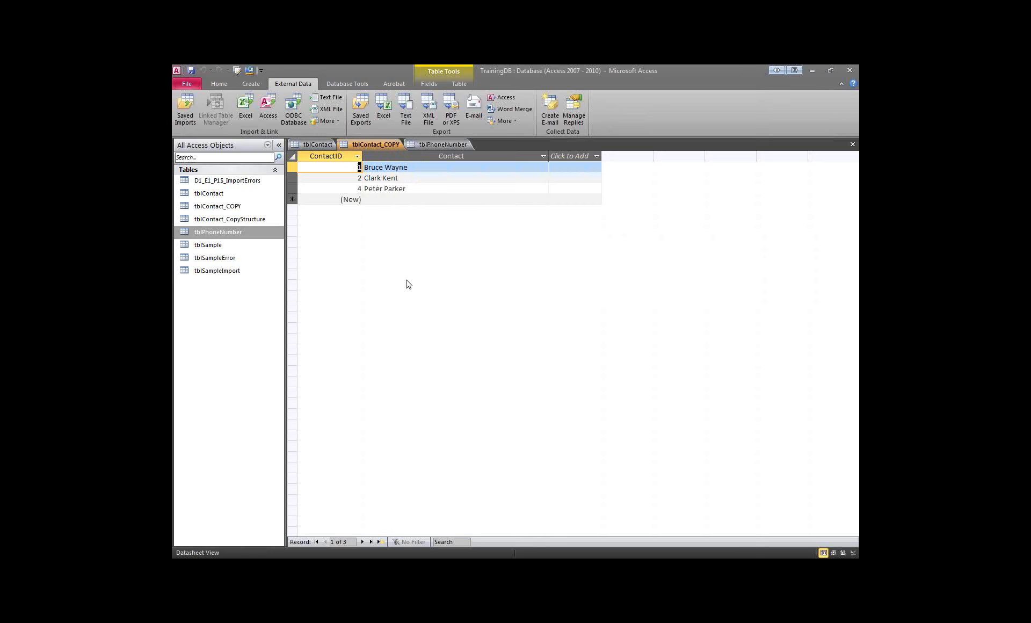
click(442, 144)
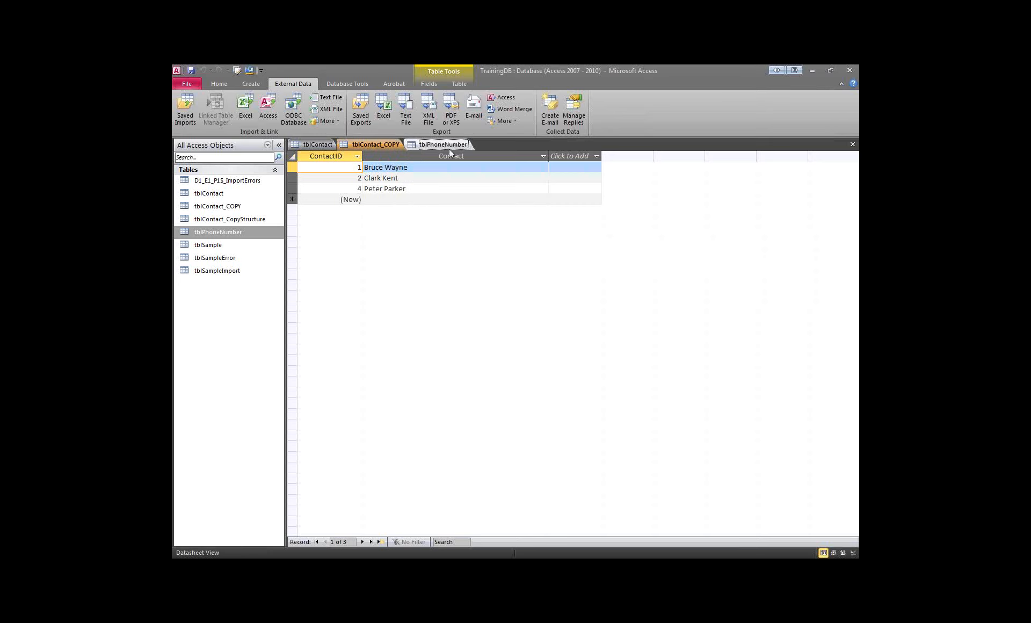
click(382, 145)
click(317, 144)
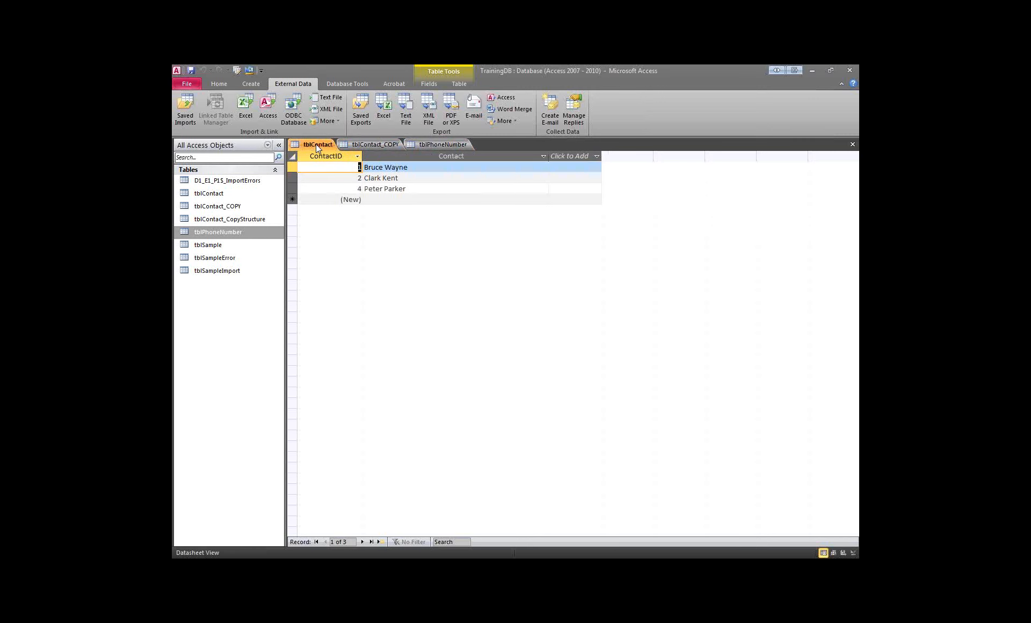
click(355, 145)
click(443, 145)
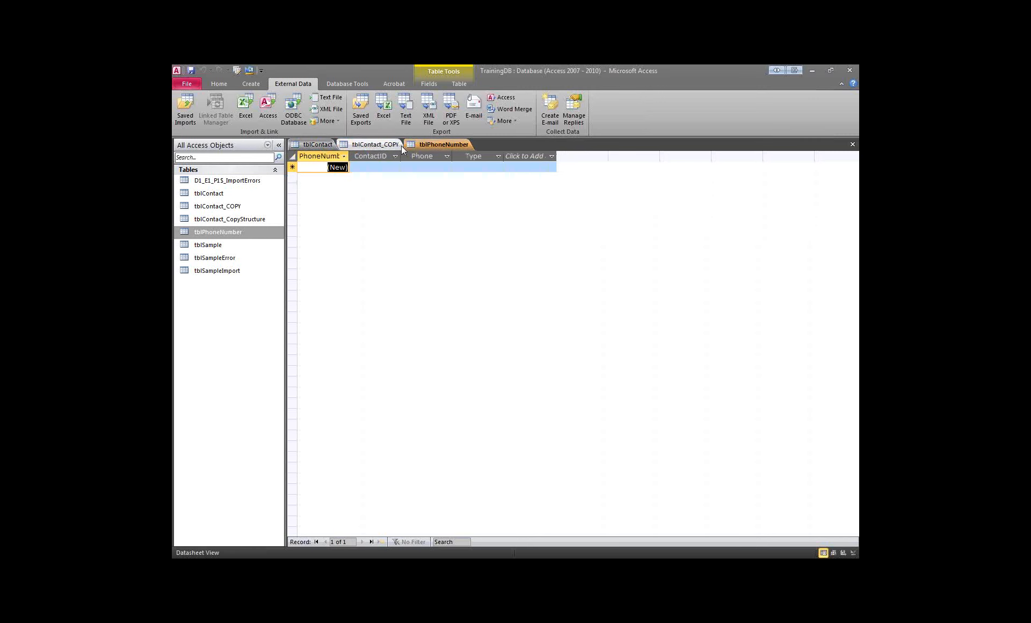
click(393, 145)
click(444, 145)
click(393, 143)
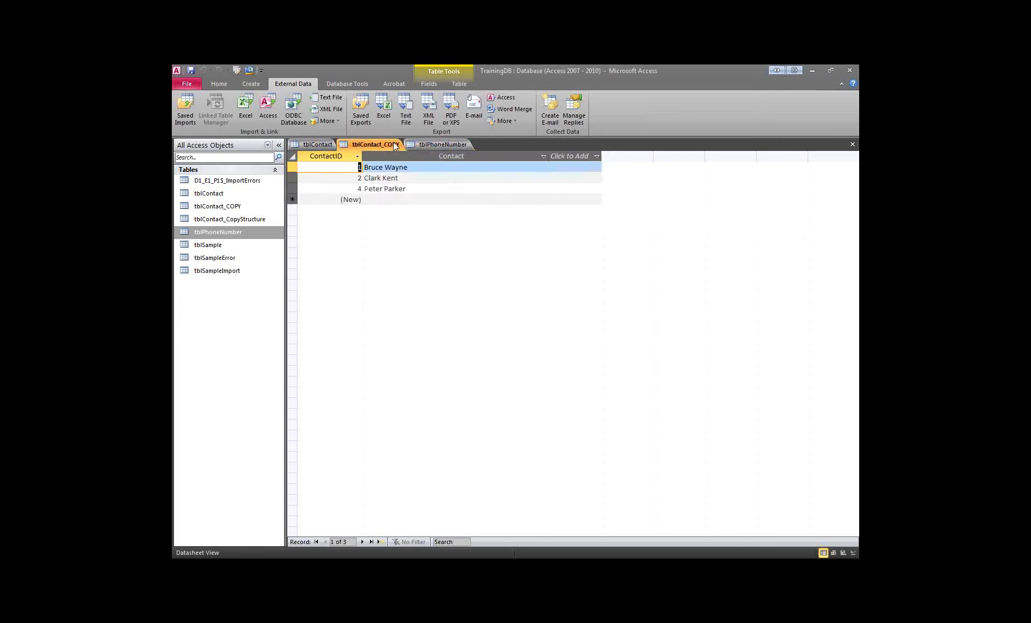
click(445, 145)
click(380, 144)
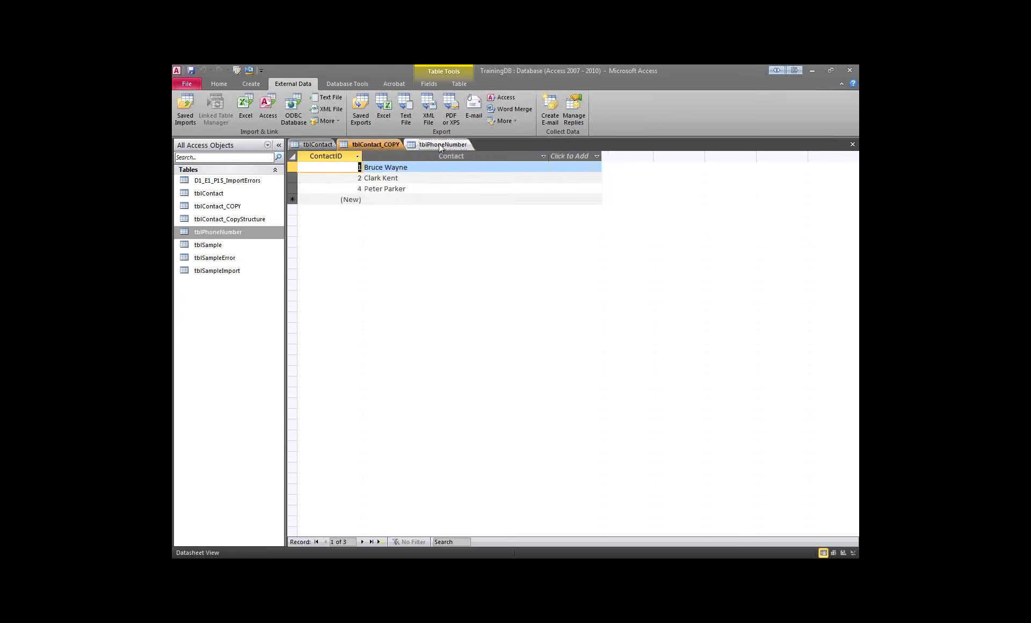
click(437, 144)
click(389, 145)
click(423, 146)
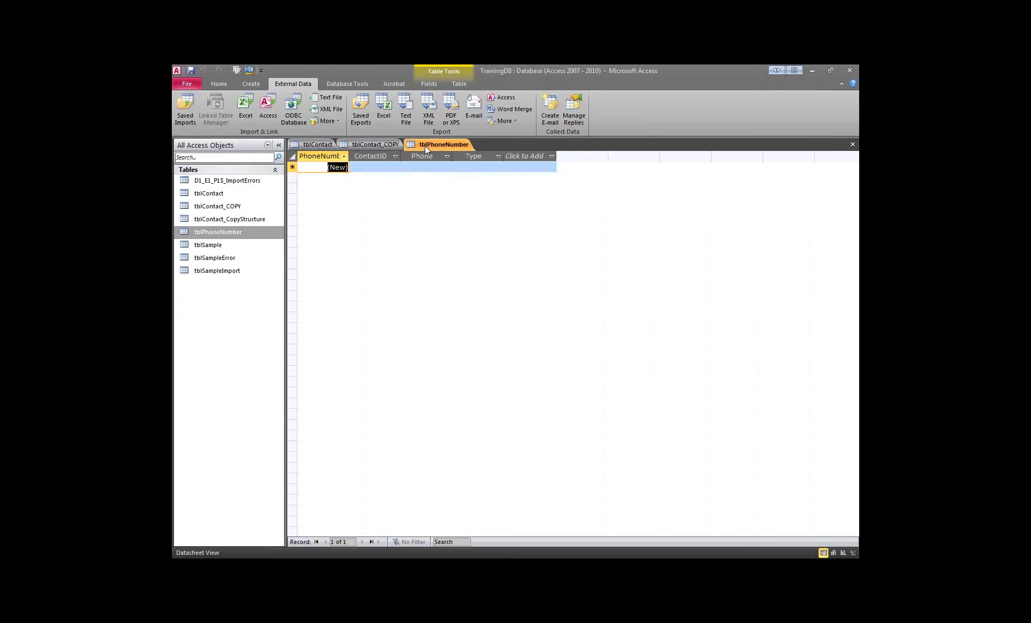
click(383, 146)
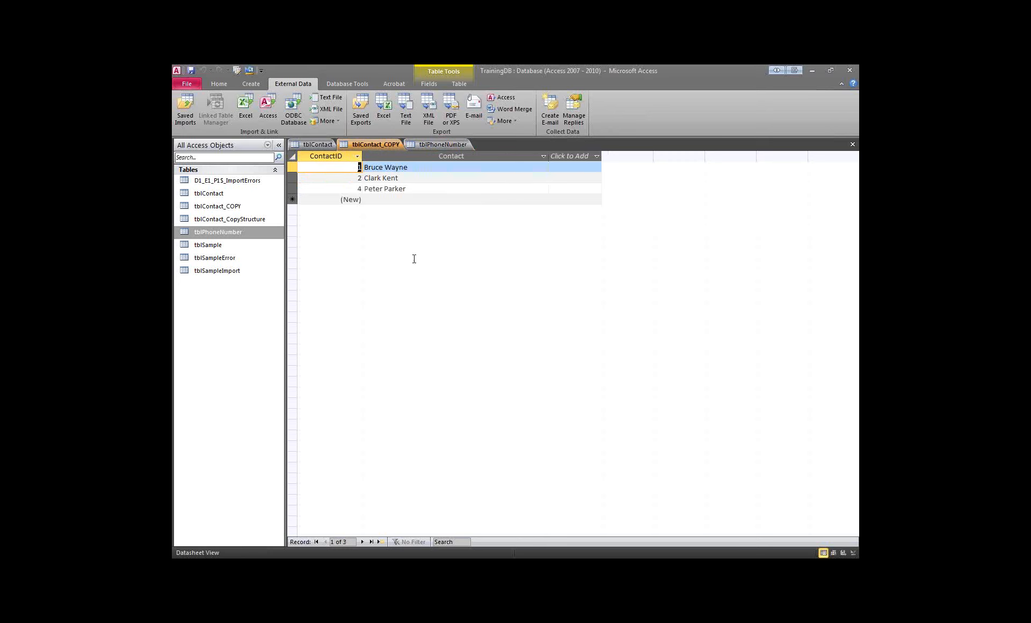
Close all open tables at once
click(437, 144)
right_click(439, 145)
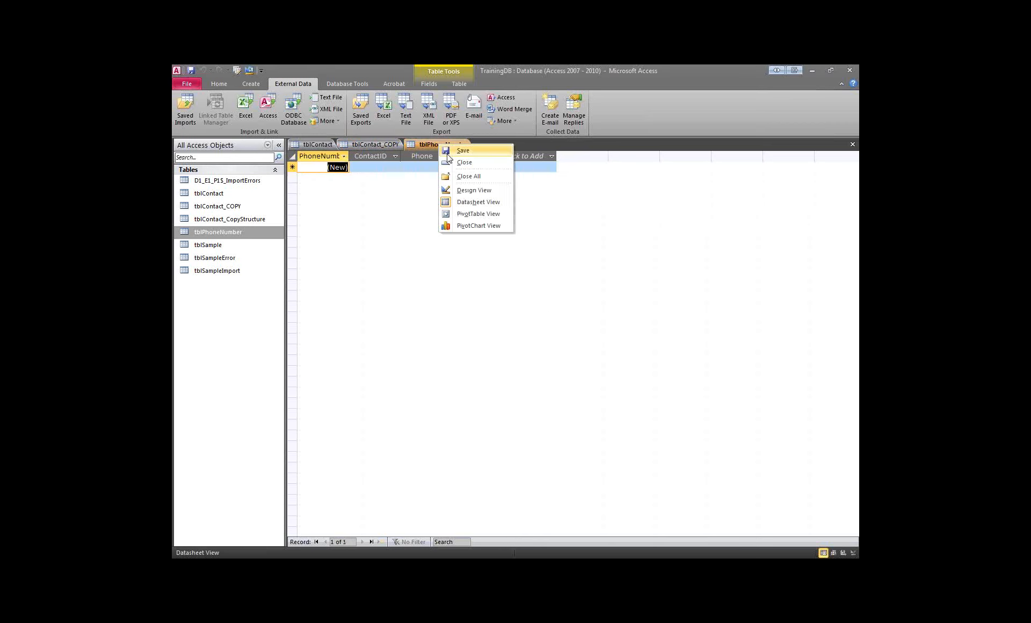
click(469, 176)
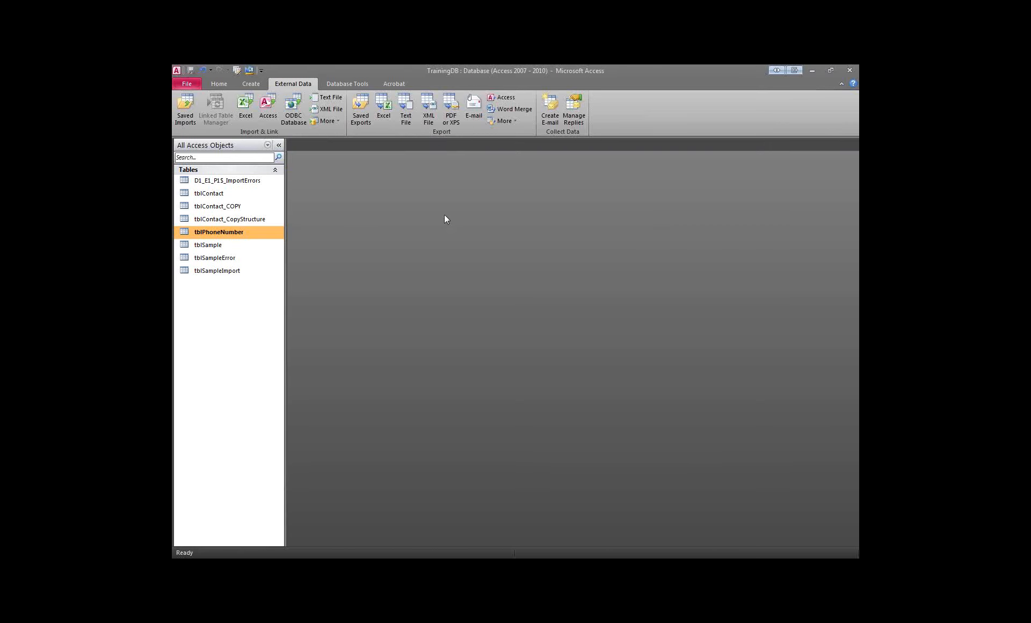
Change the current database's document window option to Overlapping Windows
click(188, 85)
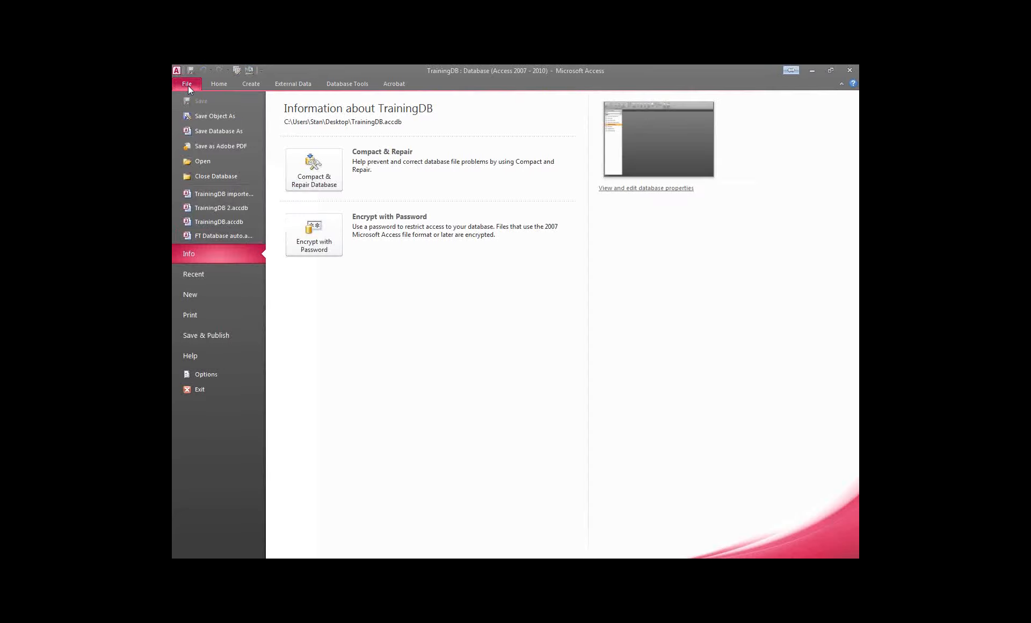
click(227, 378)
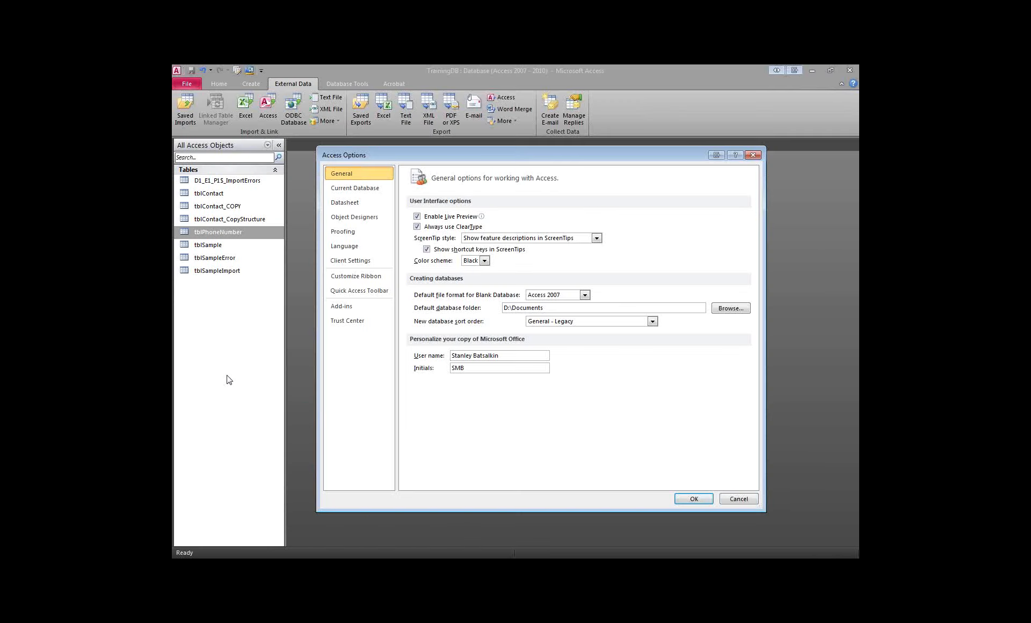
click(372, 191)
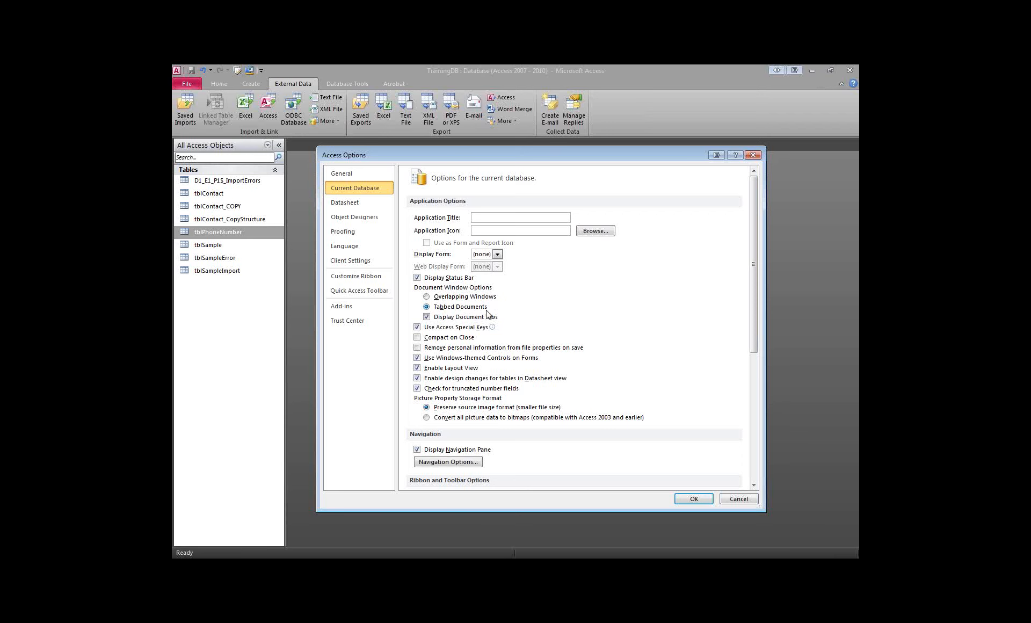
click(427, 297)
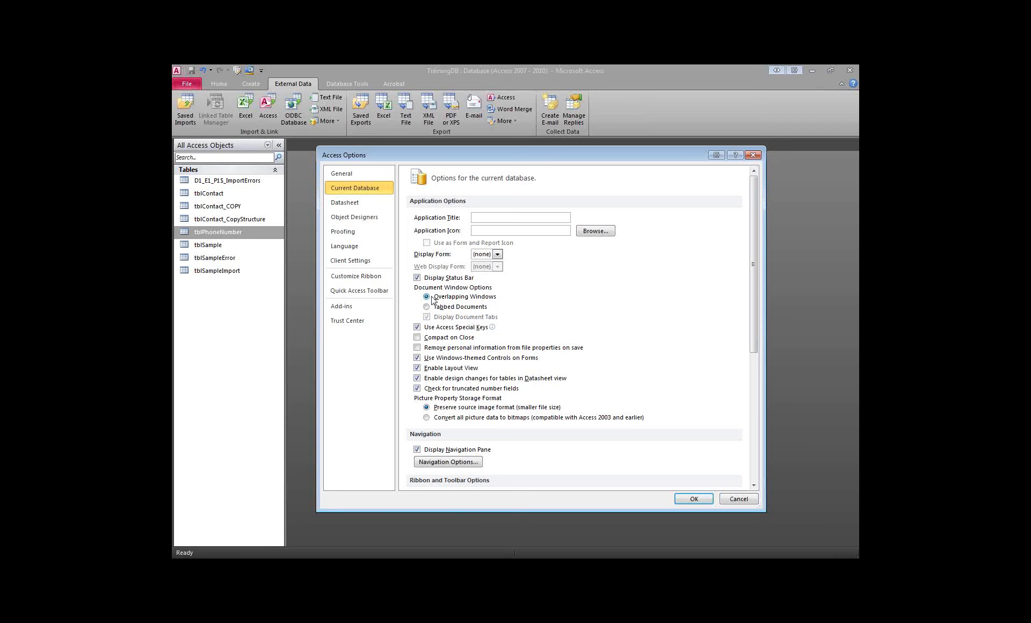
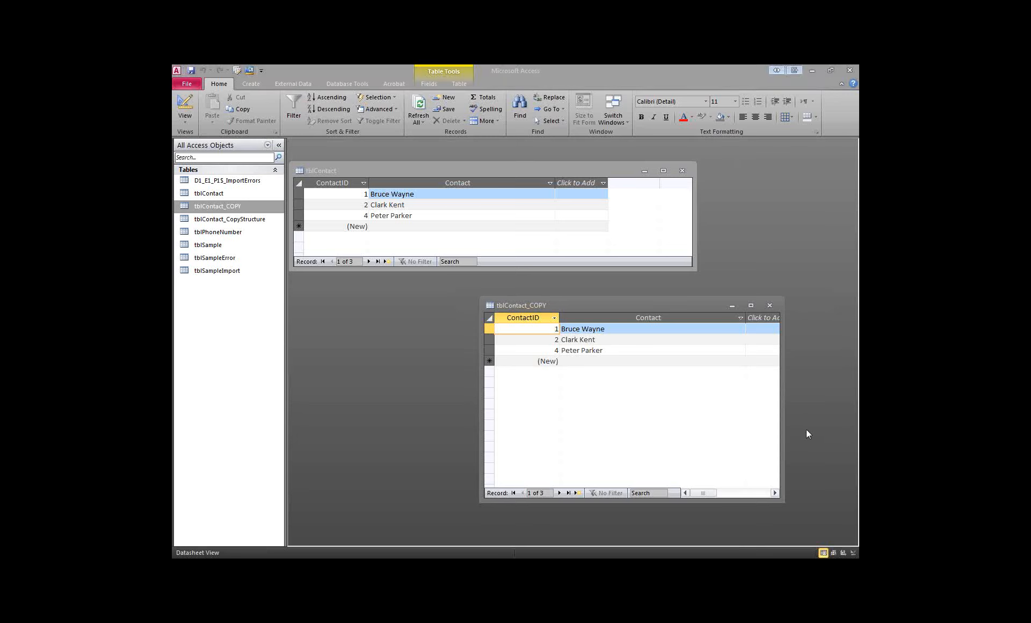
Close the tblContact_COPY and tblContact table windows
click(530, 419)
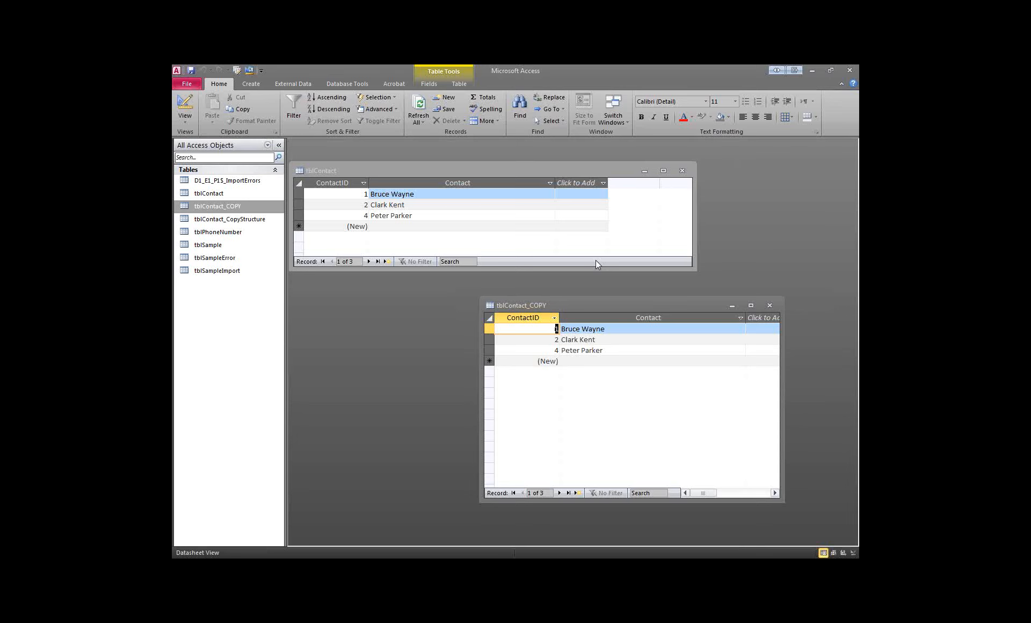
key(ctrl+w)
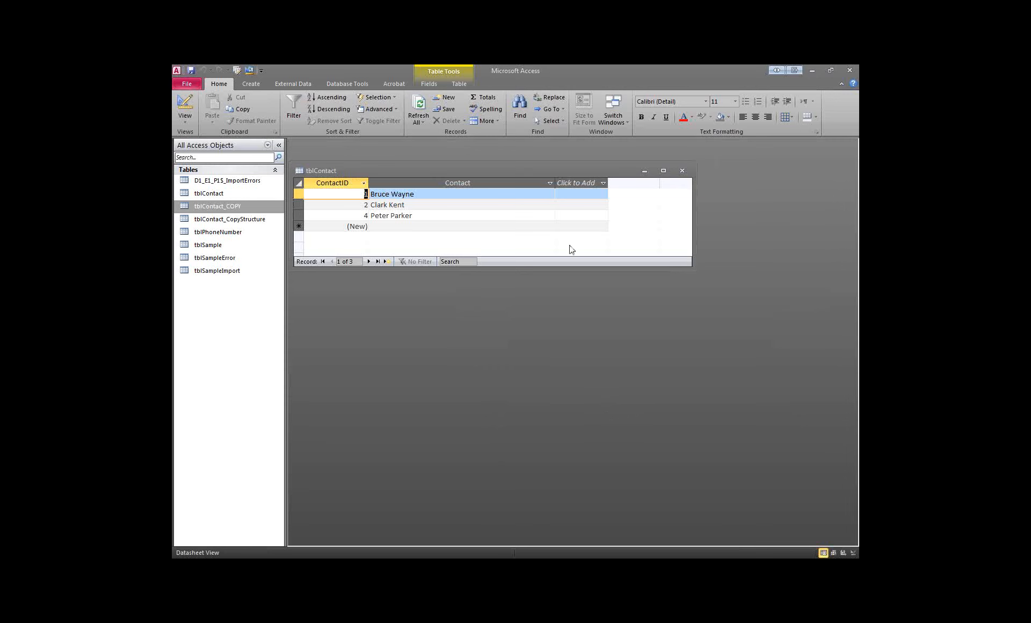
key(ctrl+w)
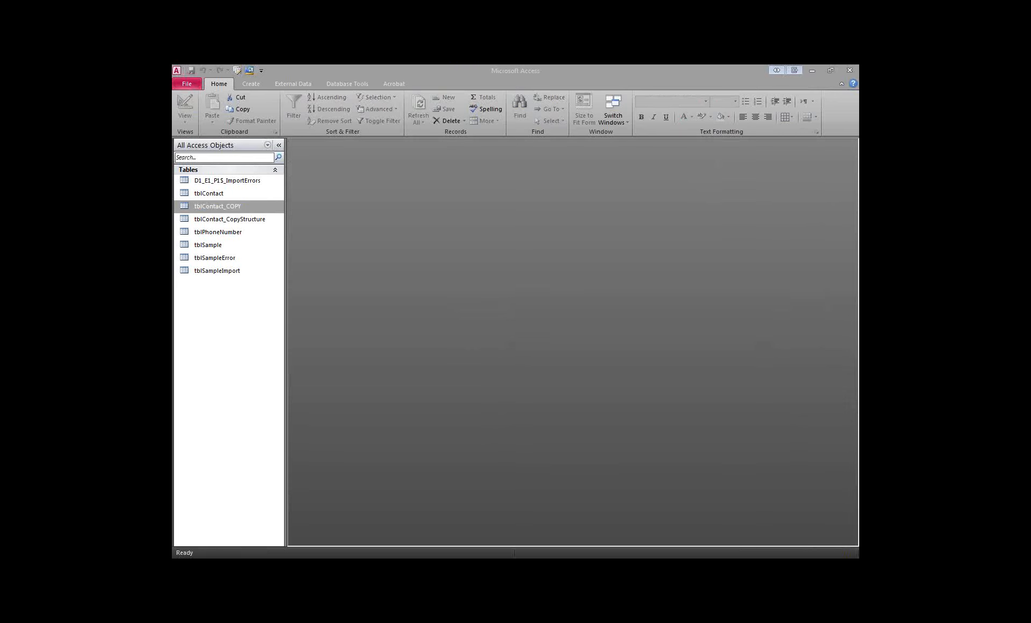
Paste the copied tblPhoneNumber and tblContact tables with structure and data, replacing the existing tables of the same names
click(685, 547)
click(233, 379)
key(ctrl+v)
text(tblContact)
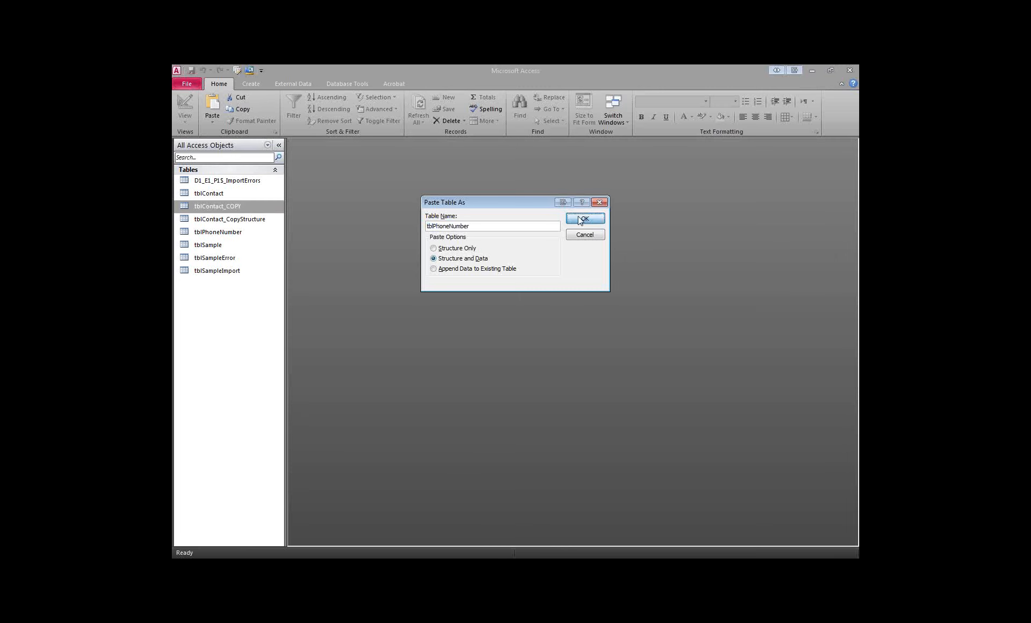
click(580, 218)
click(536, 346)
click(595, 221)
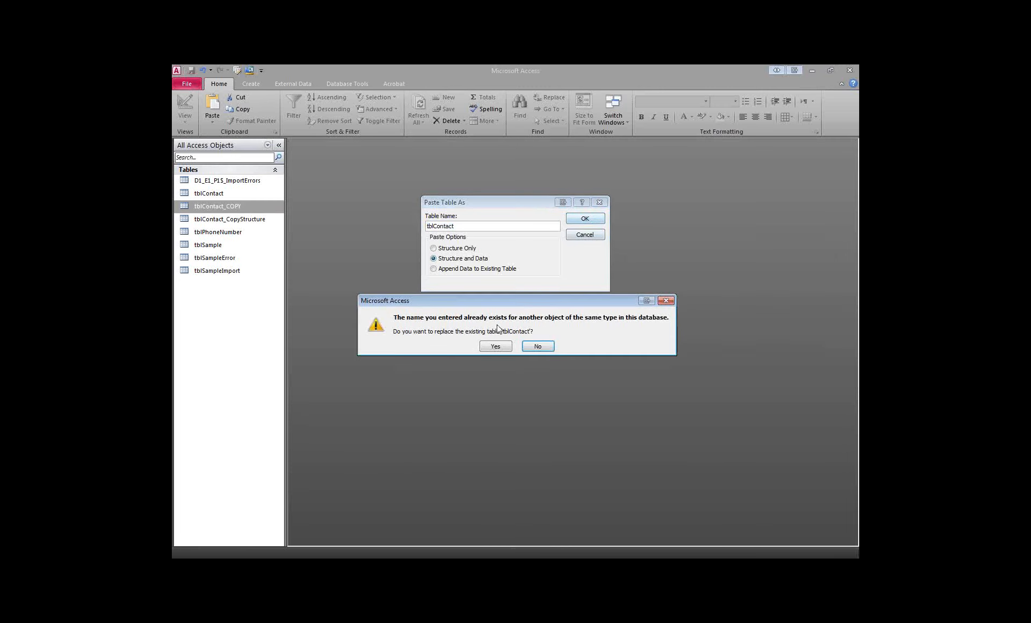
click(490, 345)
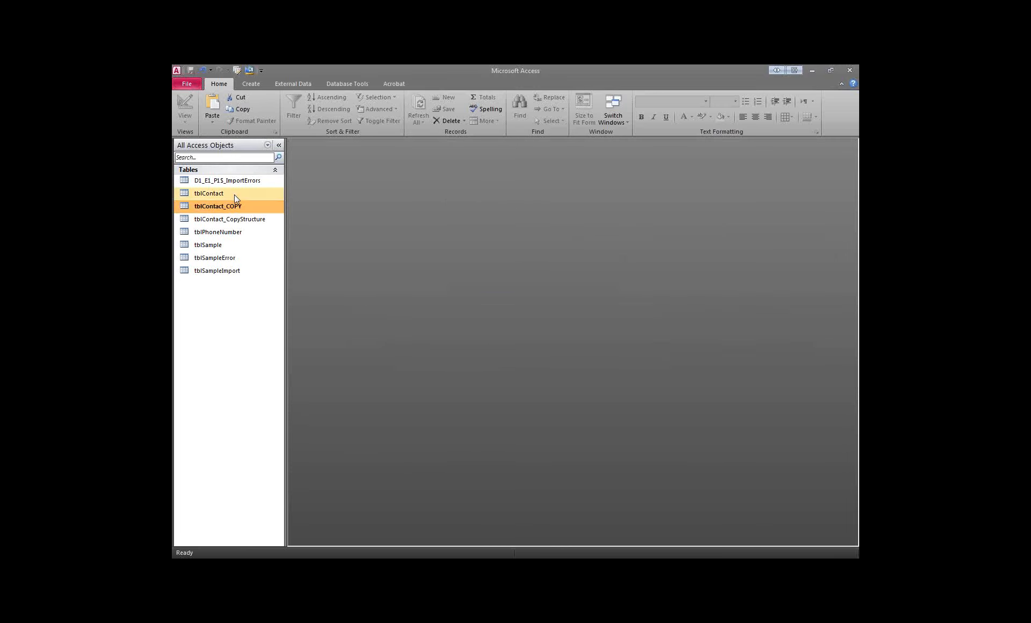
Open tblContact and tblPhoneNumber, resize their windows to sit side by side, and widen the PhoneNumberID column to fit its heading
double_click(234, 194)
double_click(234, 232)
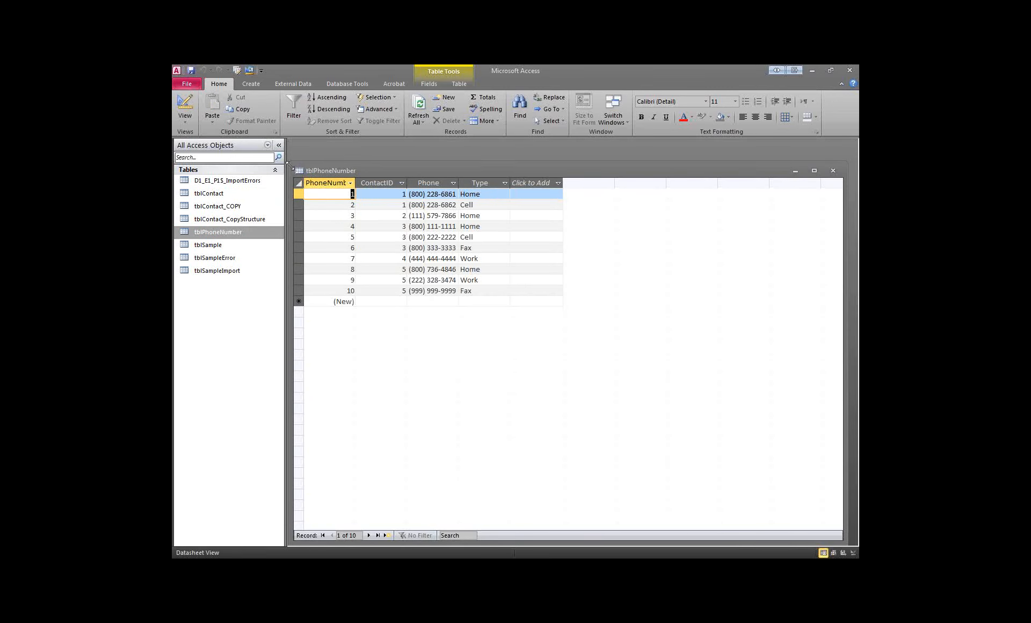
drag(291, 165, 552, 167)
click(518, 271)
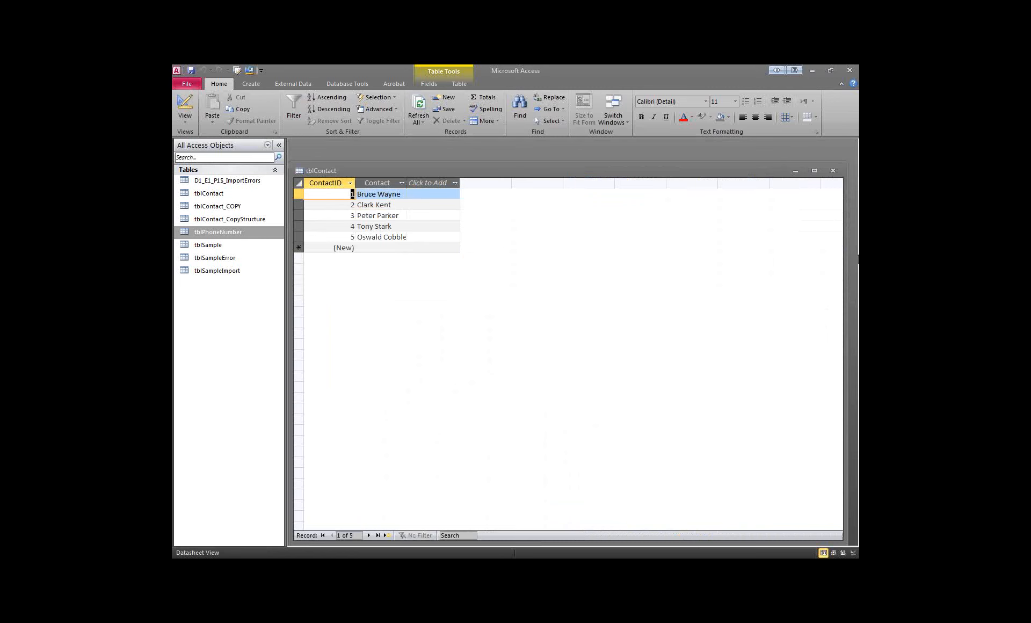
drag(842, 260, 511, 232)
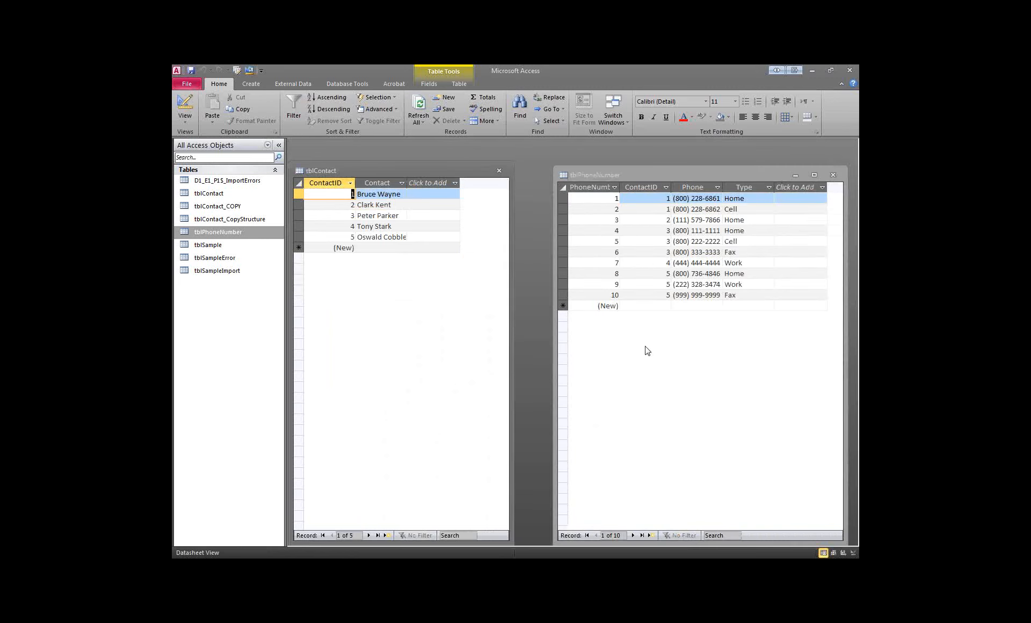
double_click(619, 187)
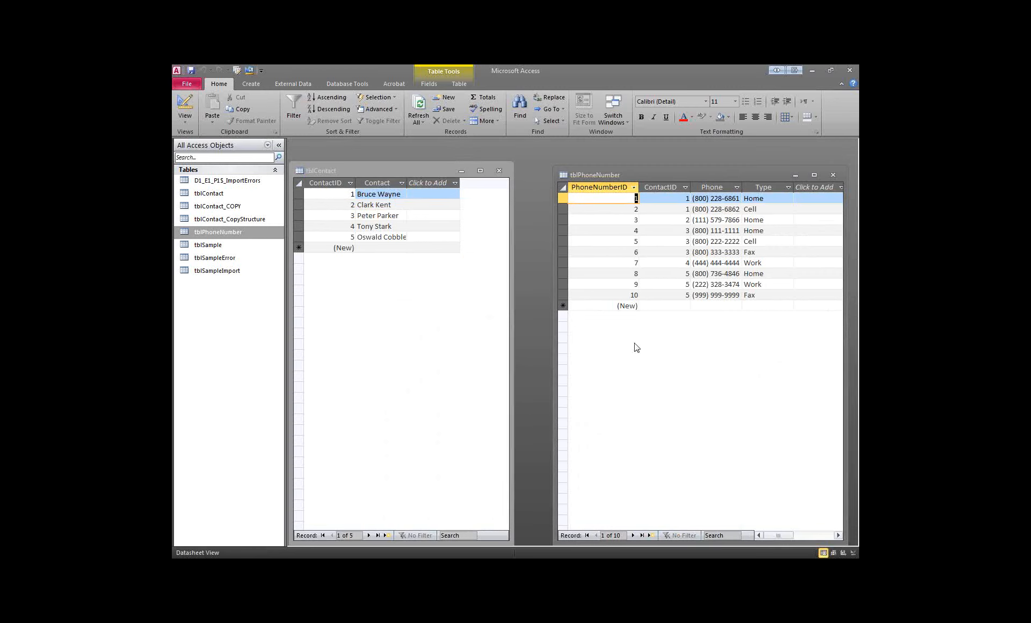
click(204, 185)
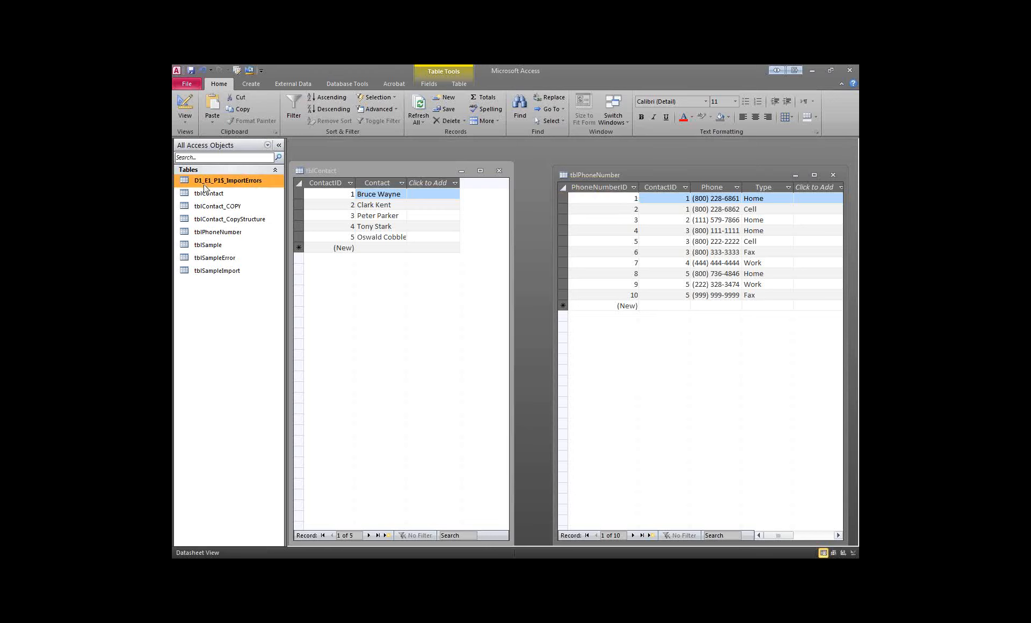
click(209, 196)
click(211, 208)
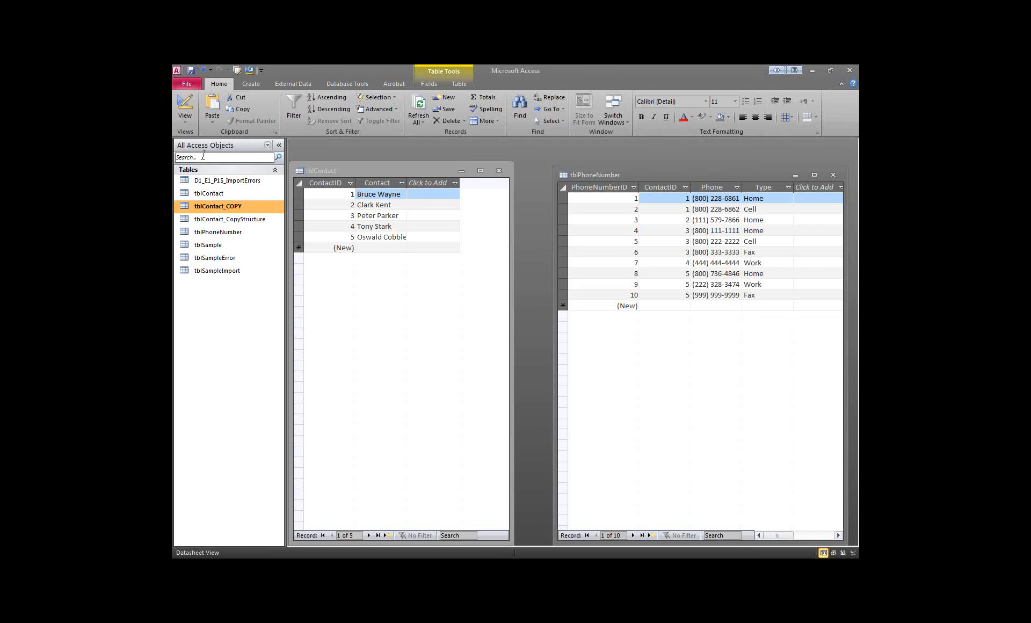
click(339, 276)
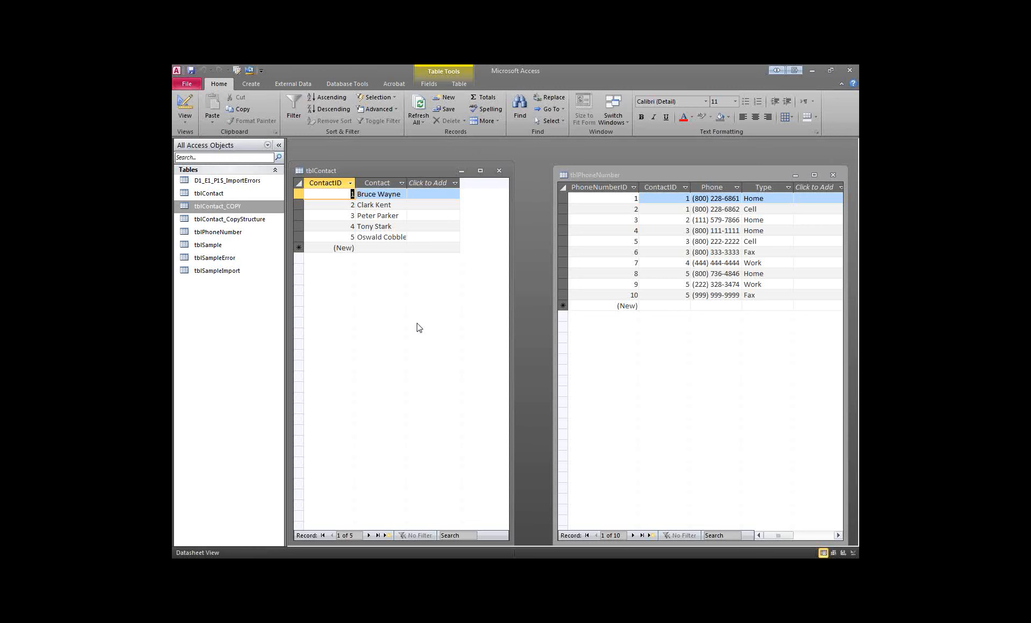
click(561, 381)
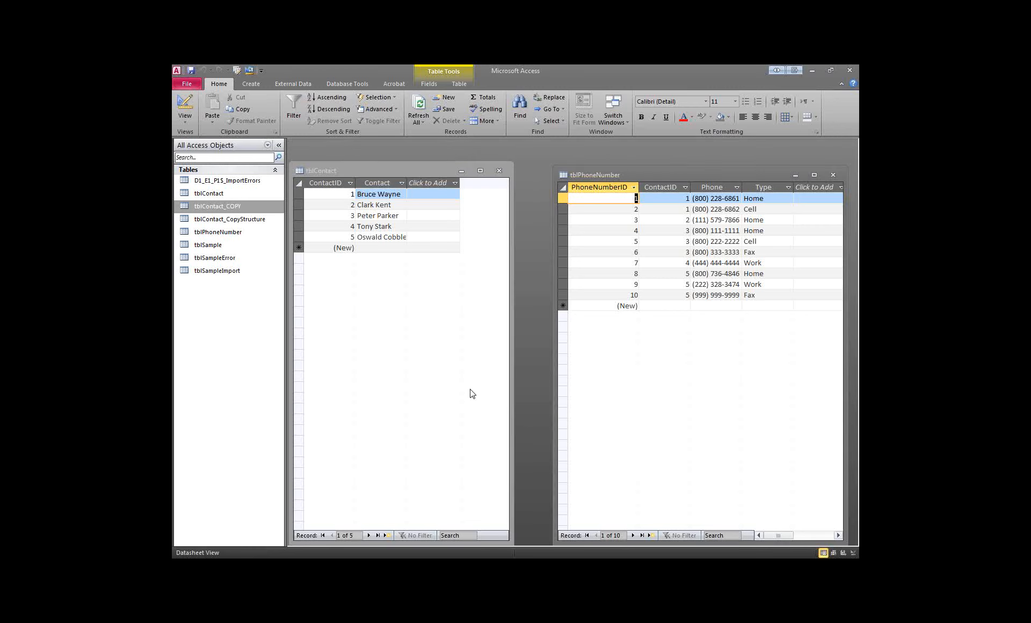
Select the ContactID column in both tblContact and tblPhoneNumber to compare the shared field
click(410, 297)
click(331, 183)
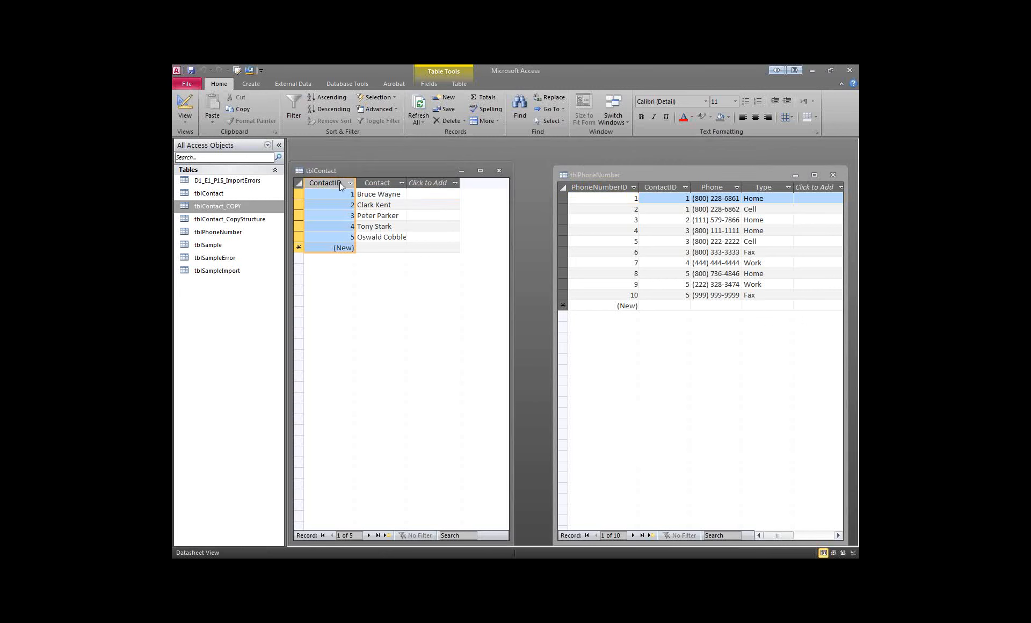
click(663, 179)
click(662, 187)
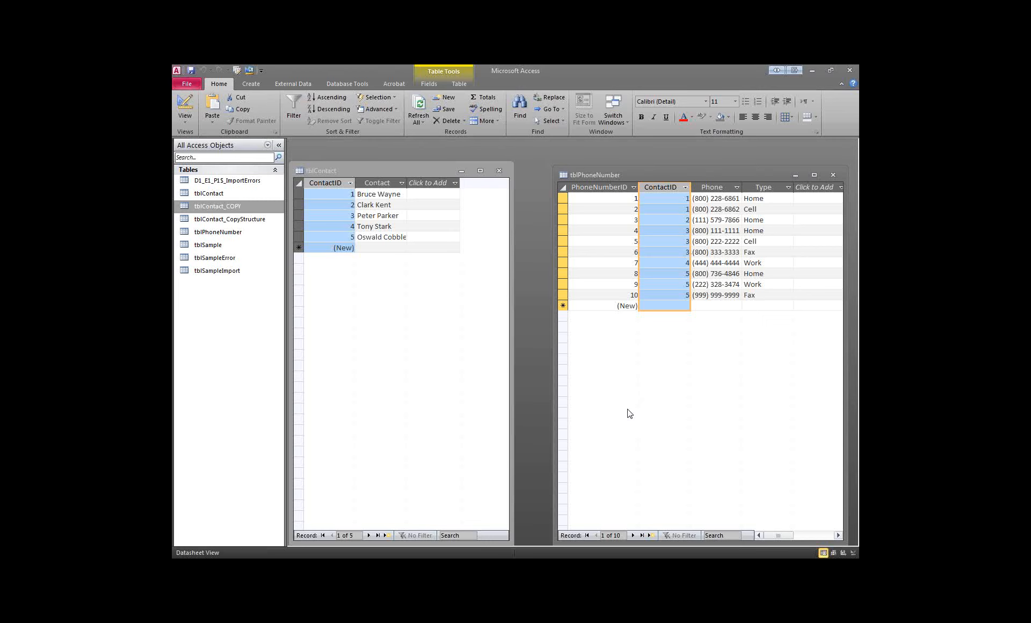
Close the tblPhoneNumber and tblContact table windows
key(ctrl+w)
click(477, 342)
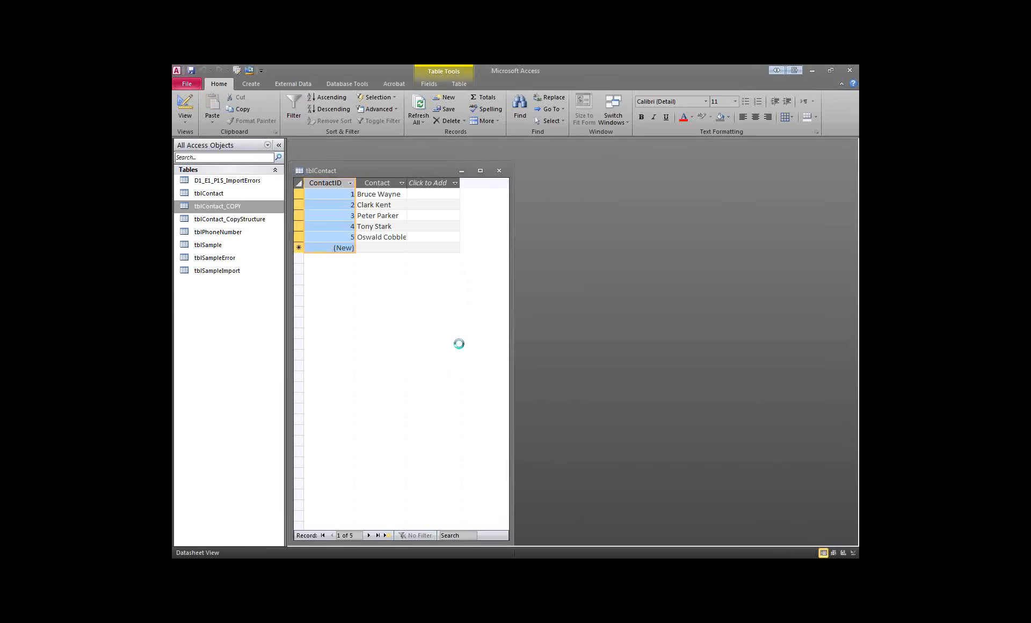
key(ctrl+w)
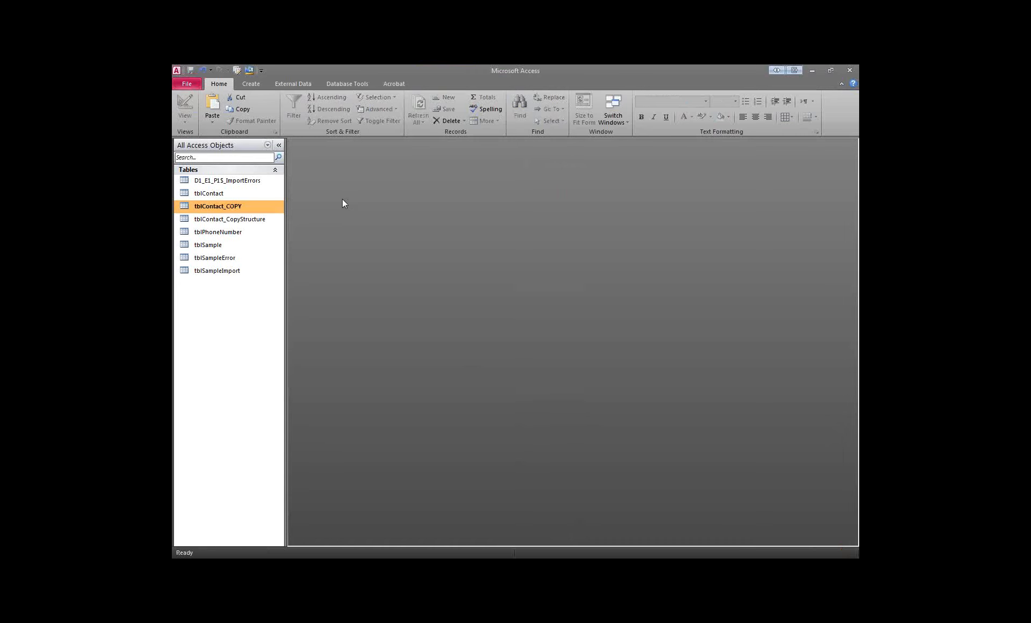
Open the Relationships window and add tblContact and tblPhoneNumber to the layout
click(339, 85)
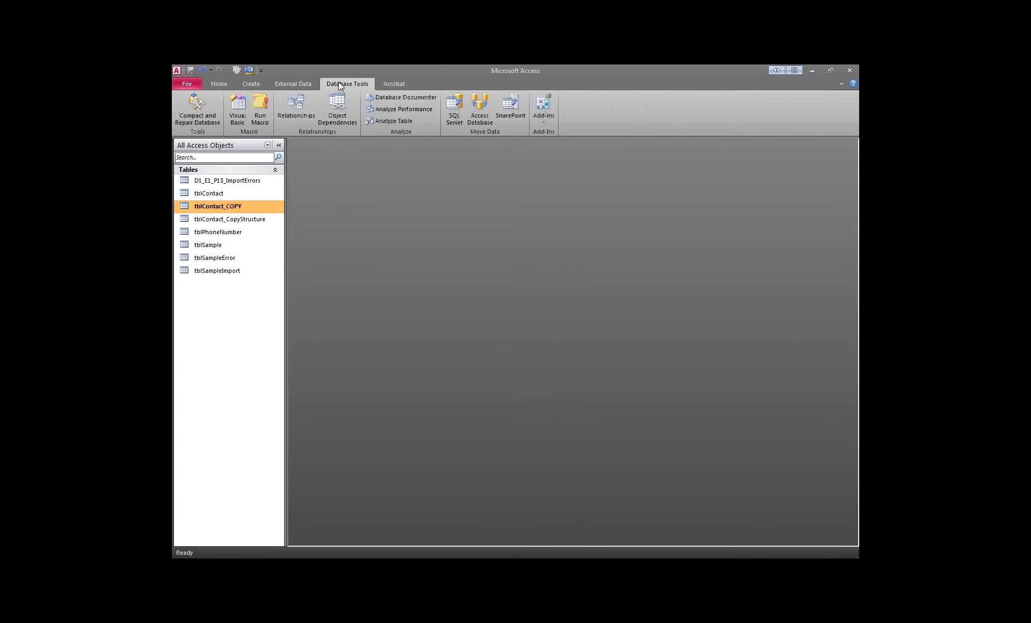
click(289, 109)
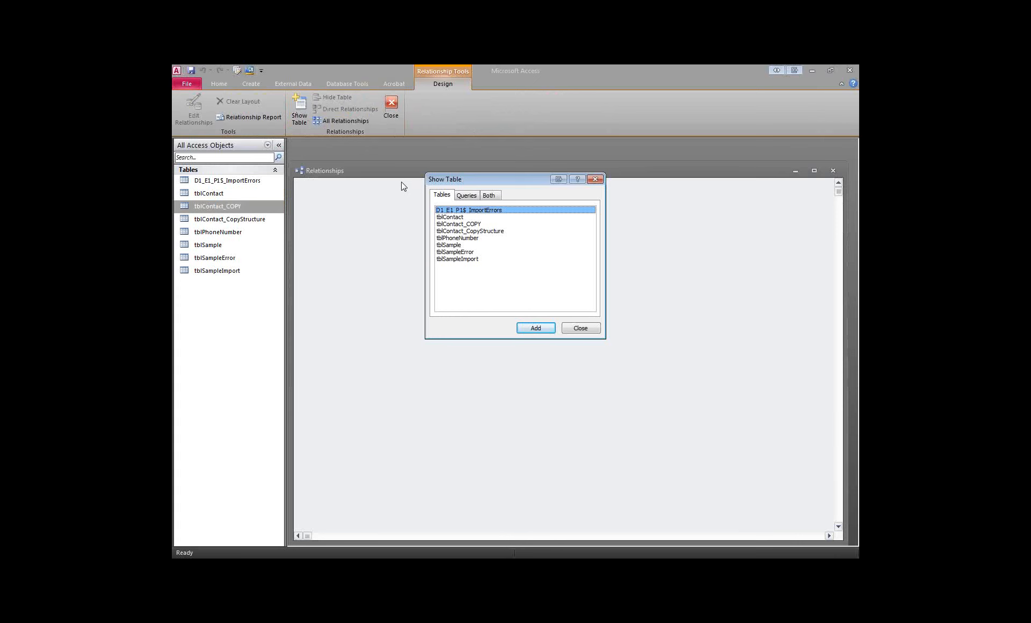
drag(473, 186, 473, 216)
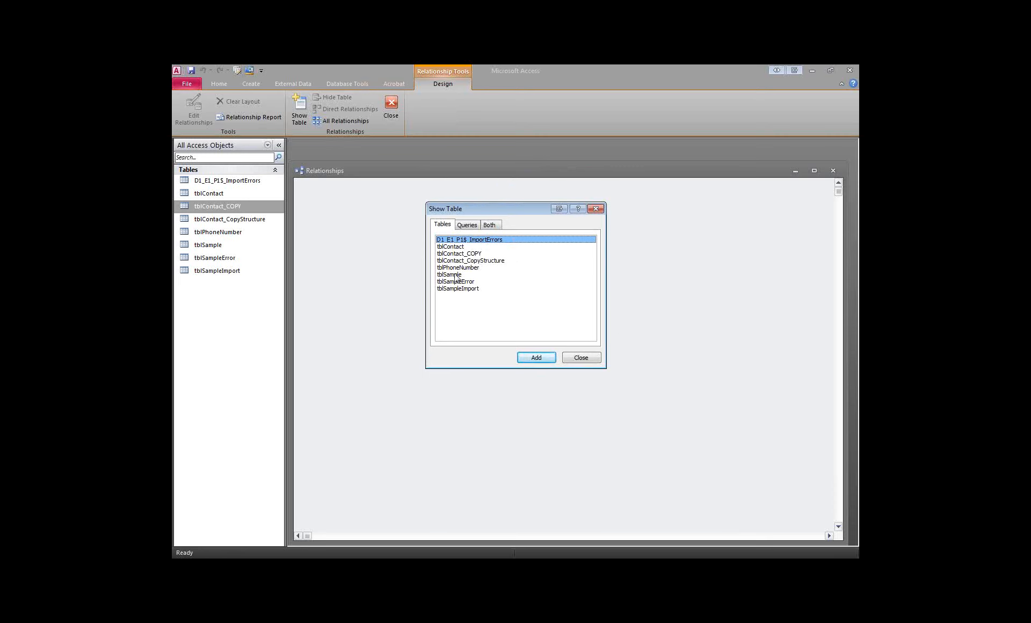
click(462, 247)
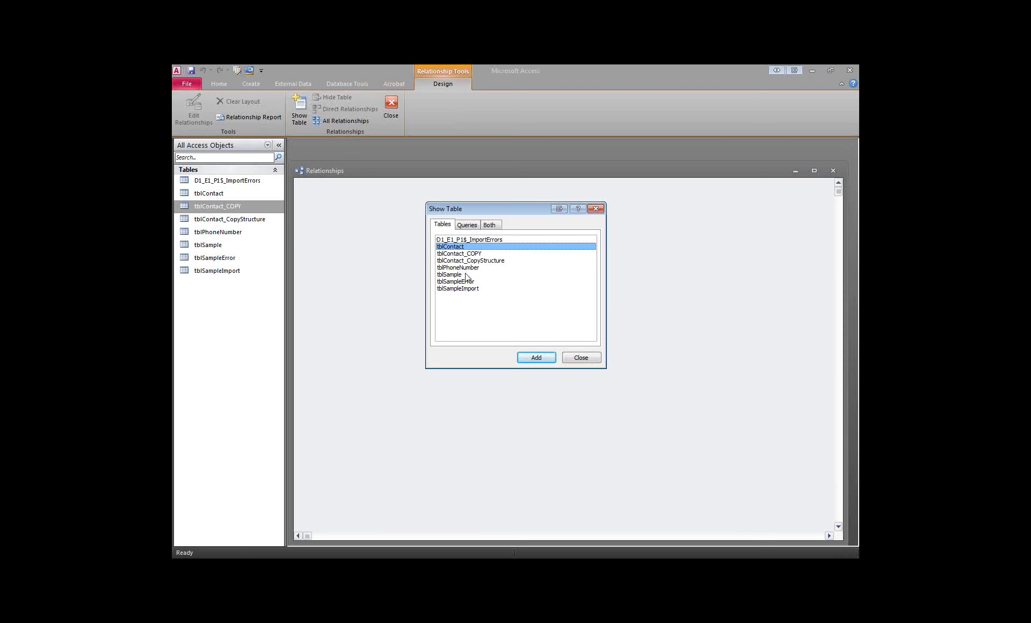
click(468, 268)
click(468, 247)
click(535, 357)
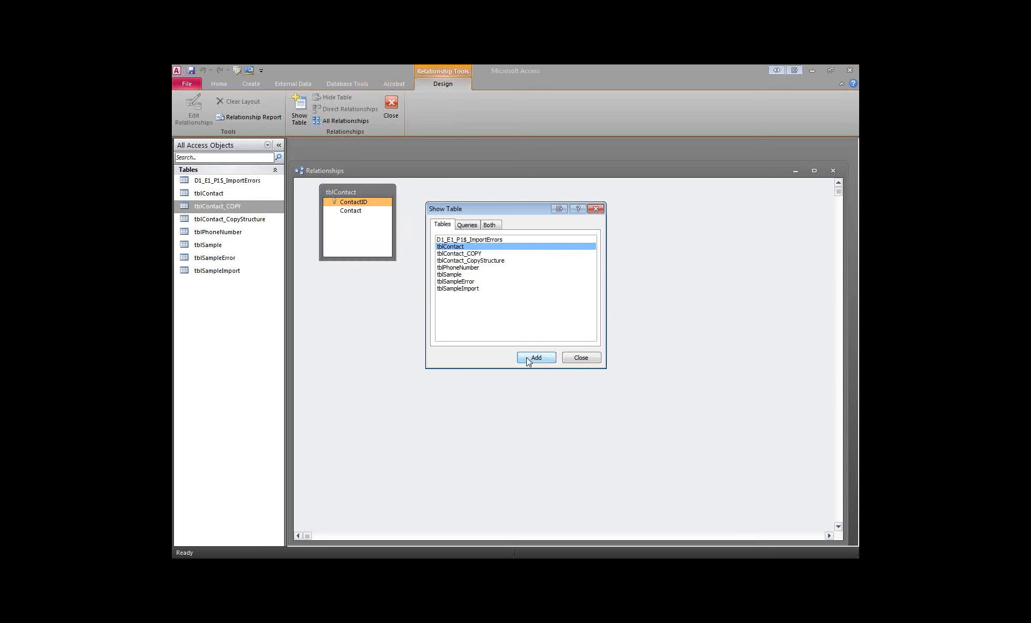
click(464, 268)
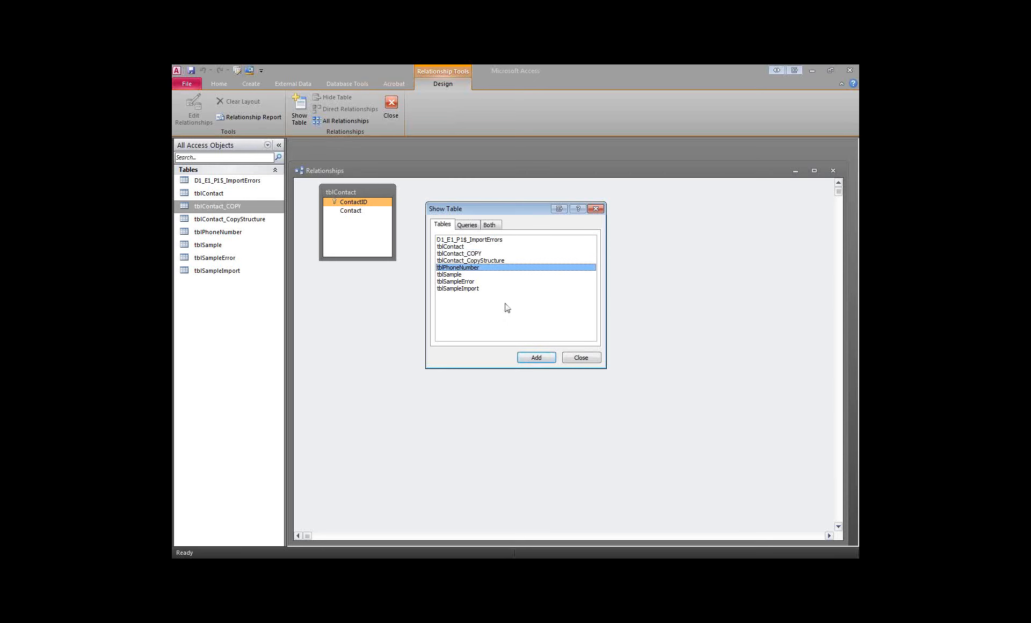
click(581, 357)
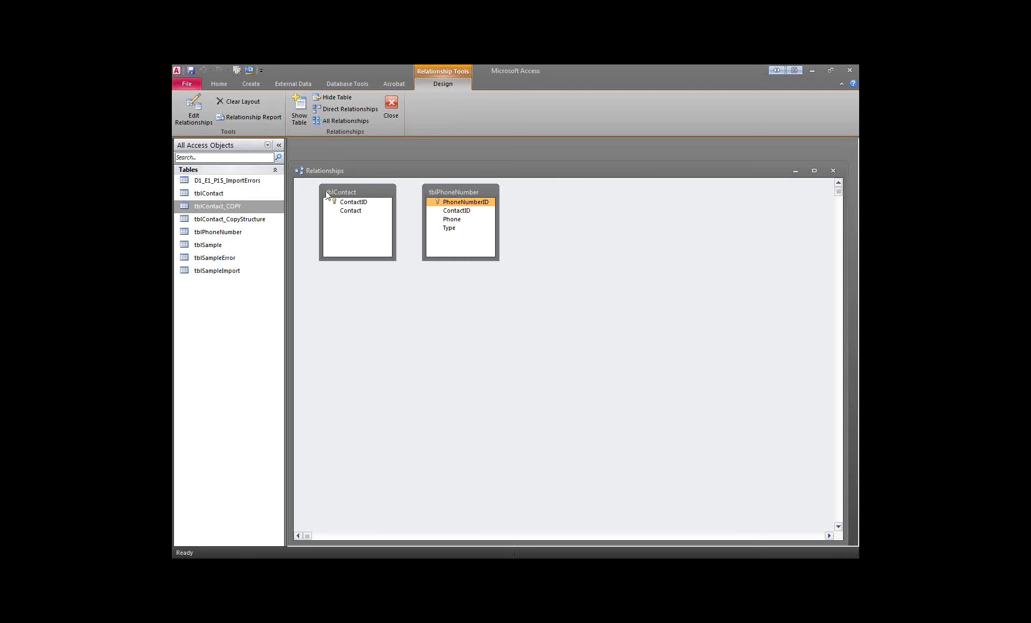
click(368, 204)
click(461, 220)
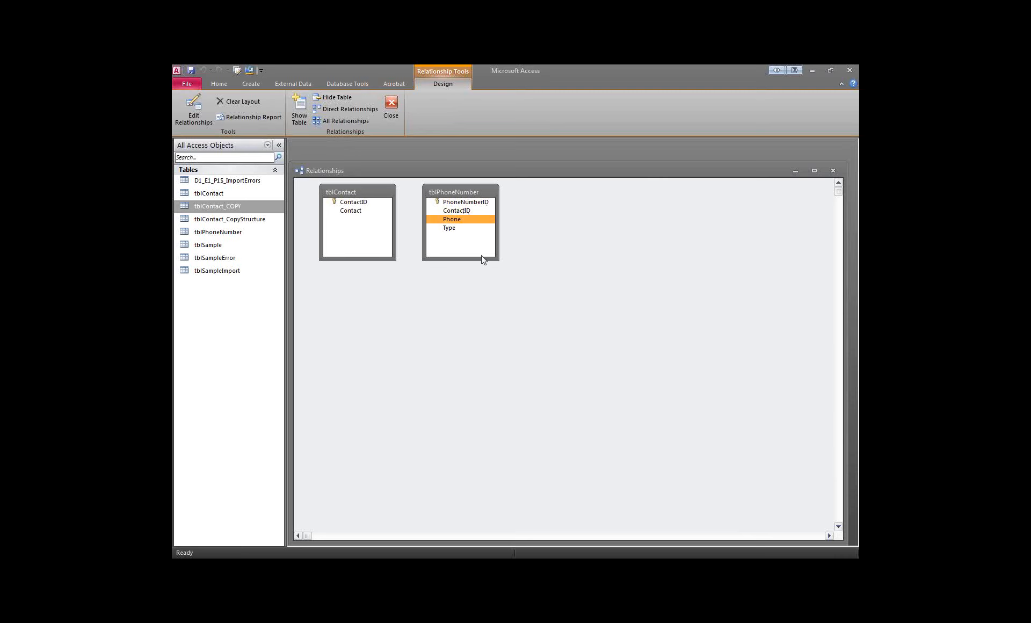
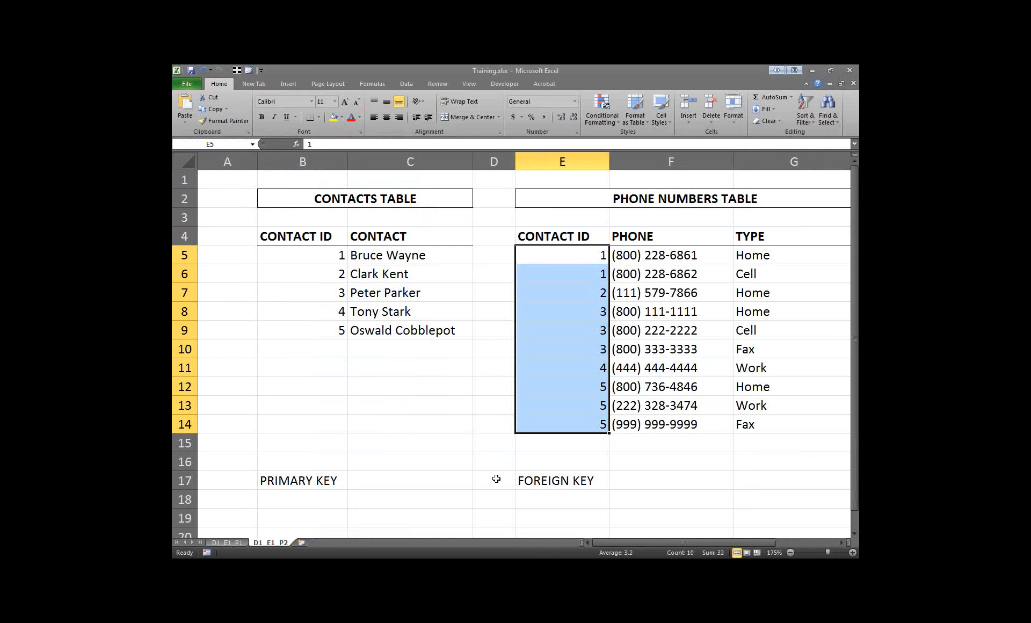
Narrow column A on the D1_E1_P2 worksheet to bring the full Phone Numbers table into view
drag(410, 387, 415, 401)
click(686, 466)
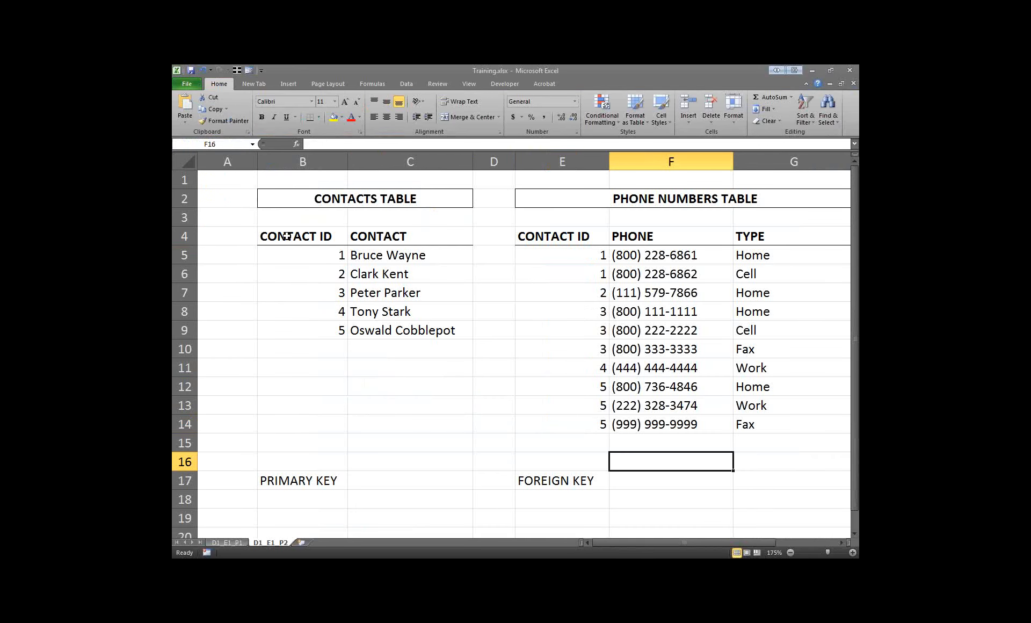
drag(257, 162, 238, 162)
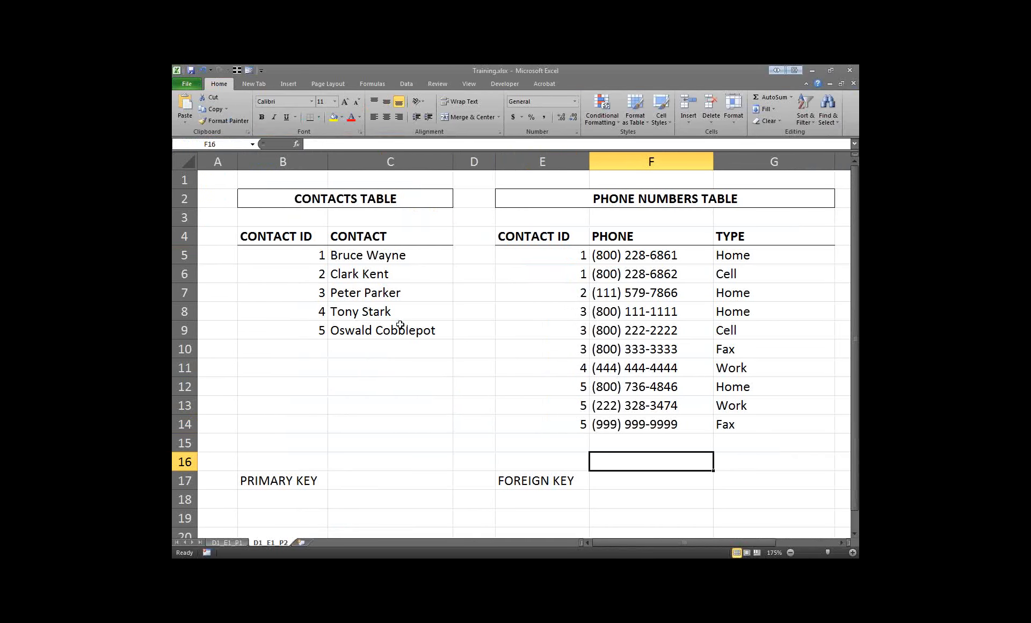
Select the Contact ID values in both tables to compare them, and check the flat list on sheet D1_E1_P1
drag(287, 250, 271, 328)
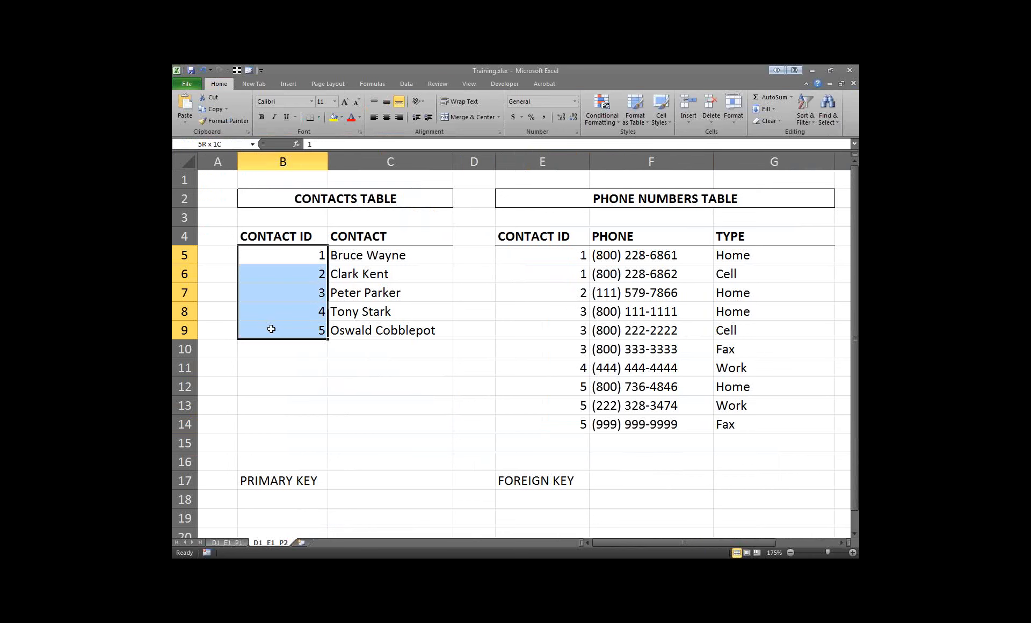
drag(585, 263, 536, 419)
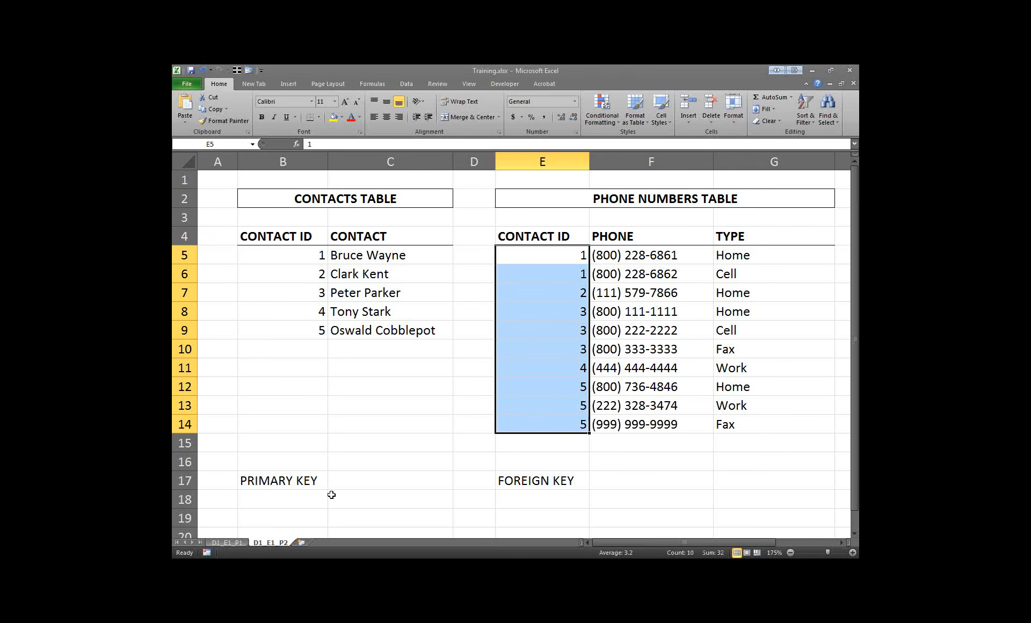
click(225, 543)
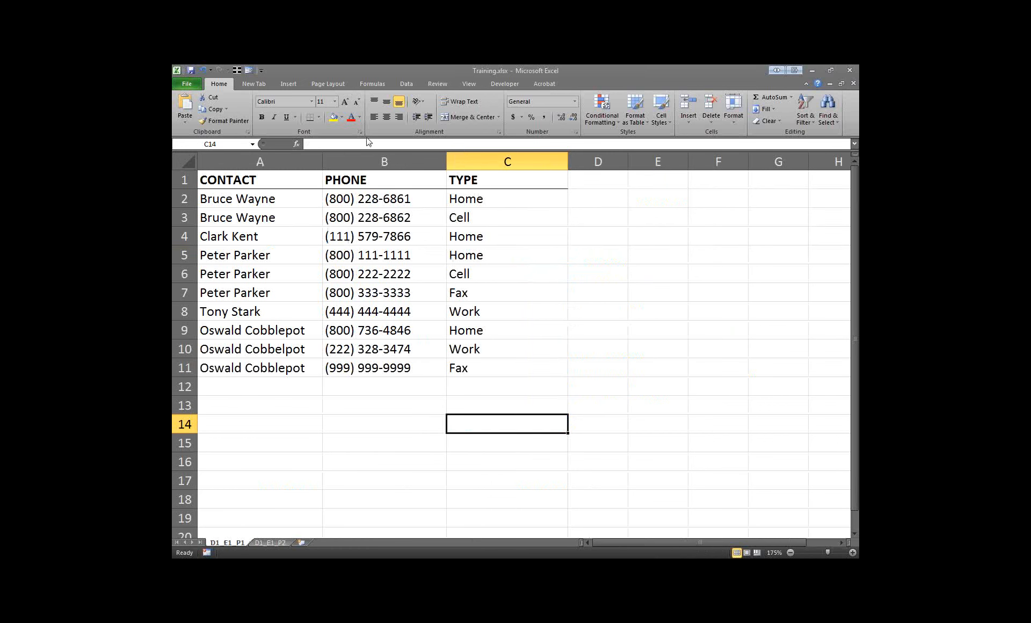
click(268, 543)
click(743, 493)
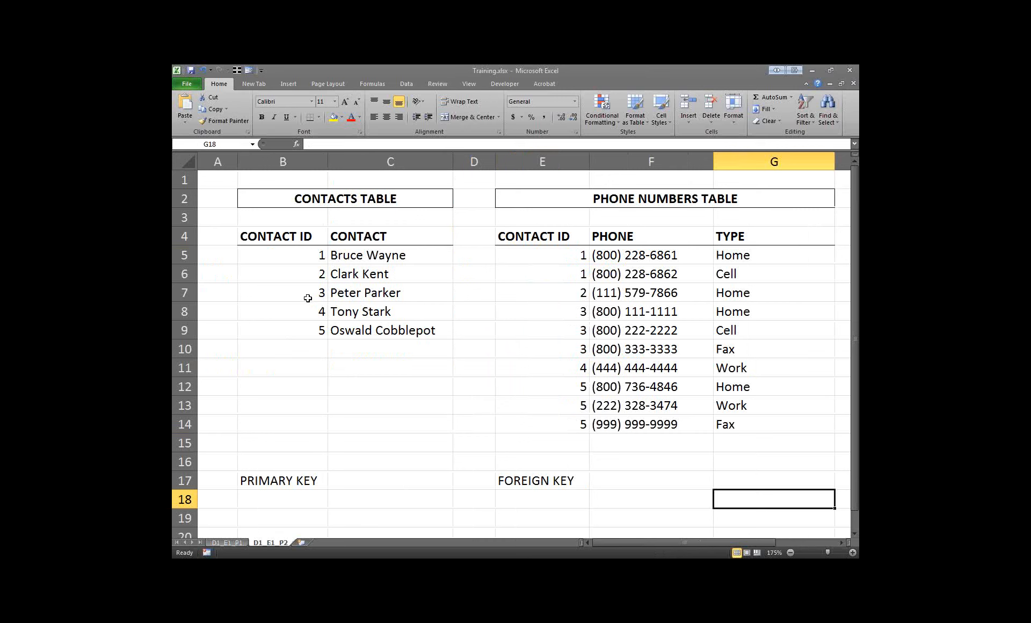
Shade the Contact ID 4 record in the Phone Numbers table gray and delete its entire worksheet row 11
drag(307, 312, 371, 312)
drag(571, 367, 720, 368)
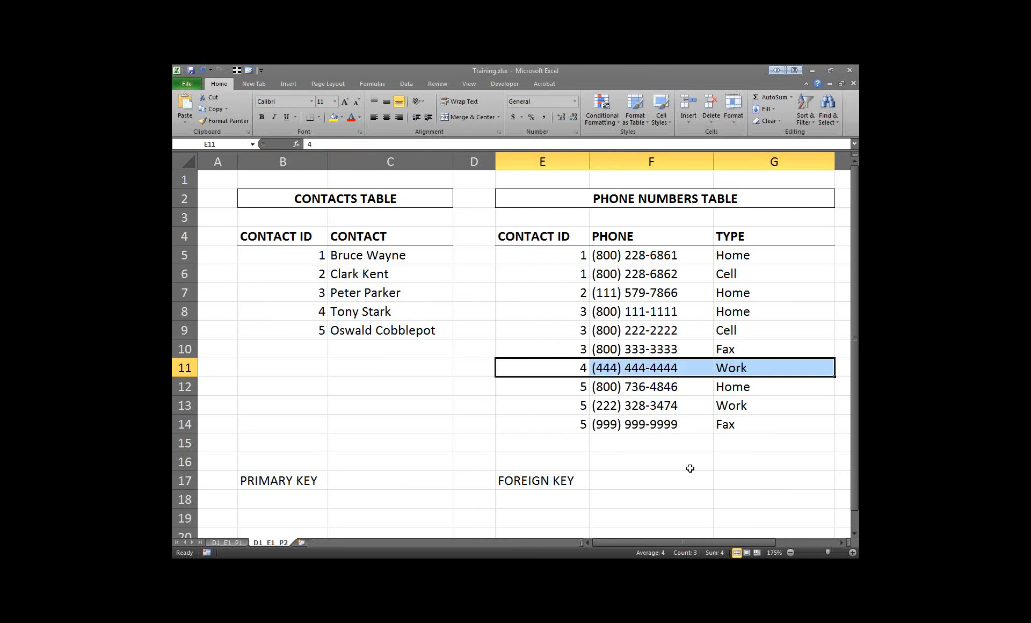
click(343, 117)
click(332, 176)
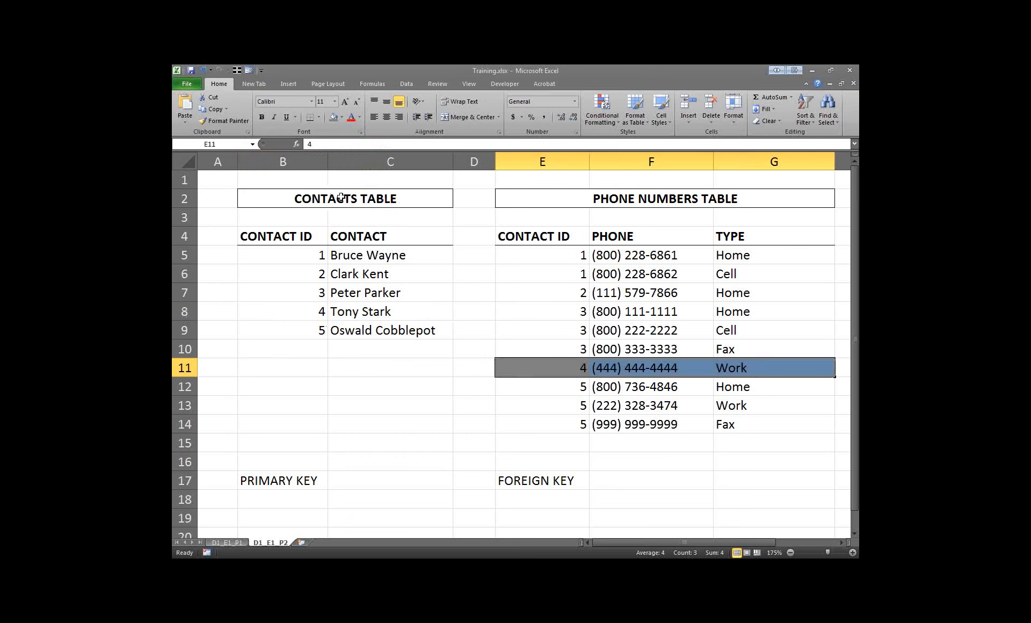
click(697, 520)
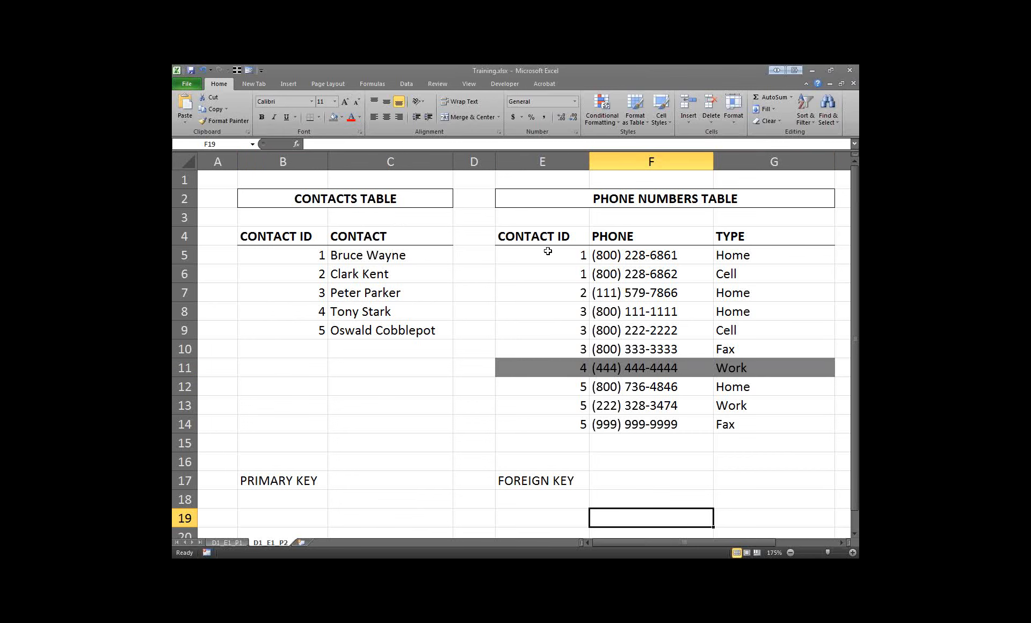
drag(548, 250, 750, 424)
click(538, 368)
key(shift+space)
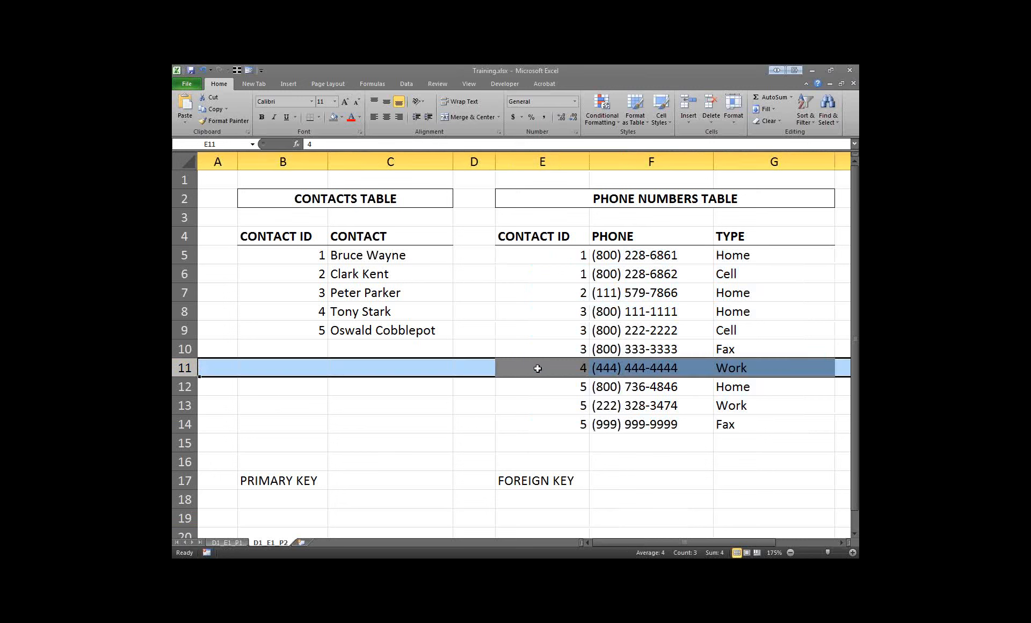
key(ctrl+minus)
click(666, 446)
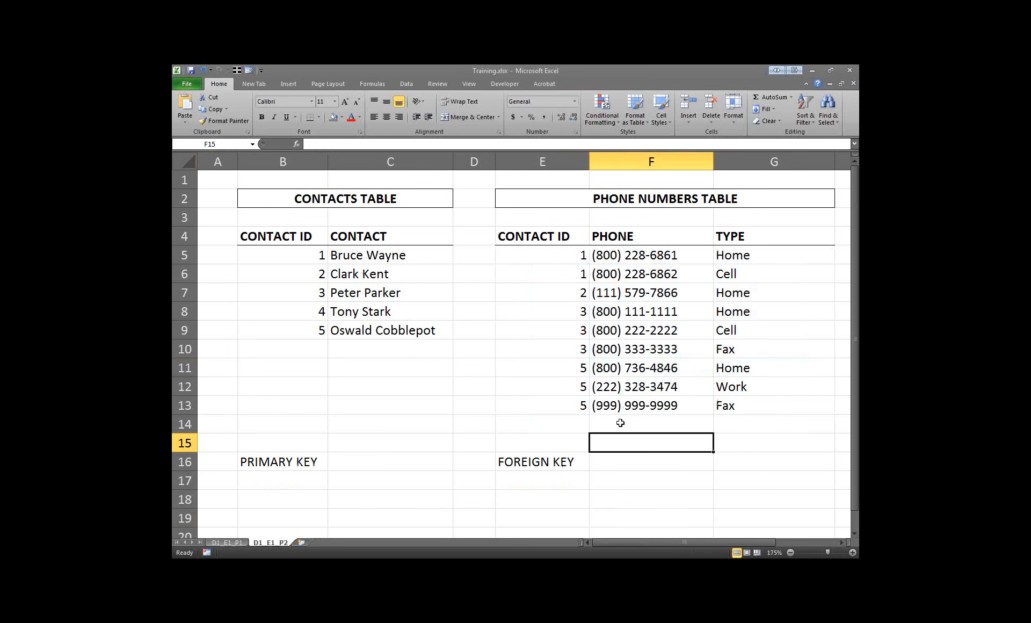
Select the remaining phone records, contact 4's row and both Contact ID columns to find the contact without a matching phone record
drag(546, 250, 734, 402)
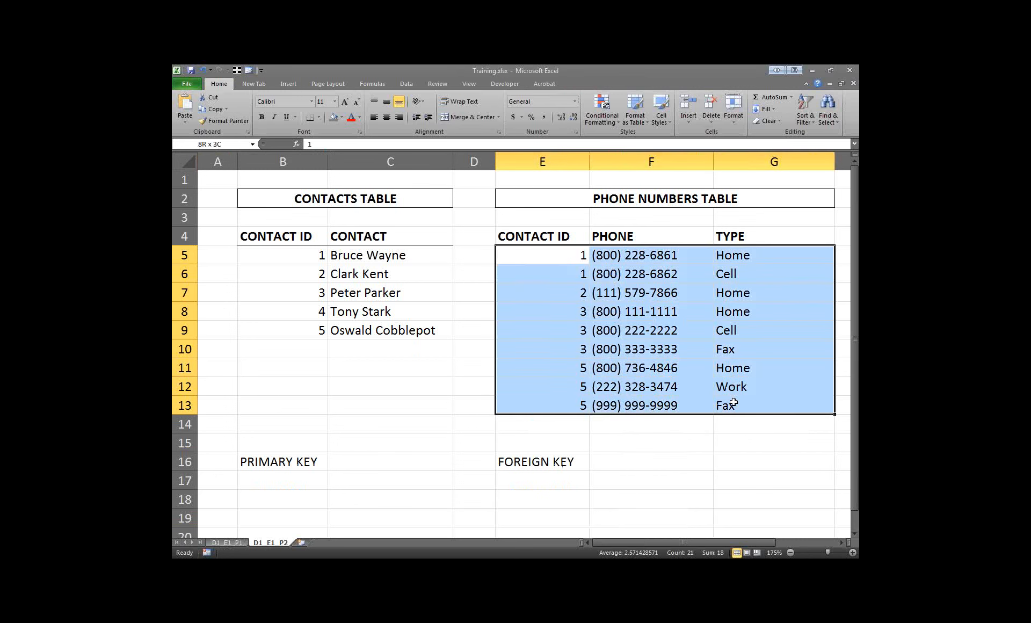
drag(299, 311, 365, 309)
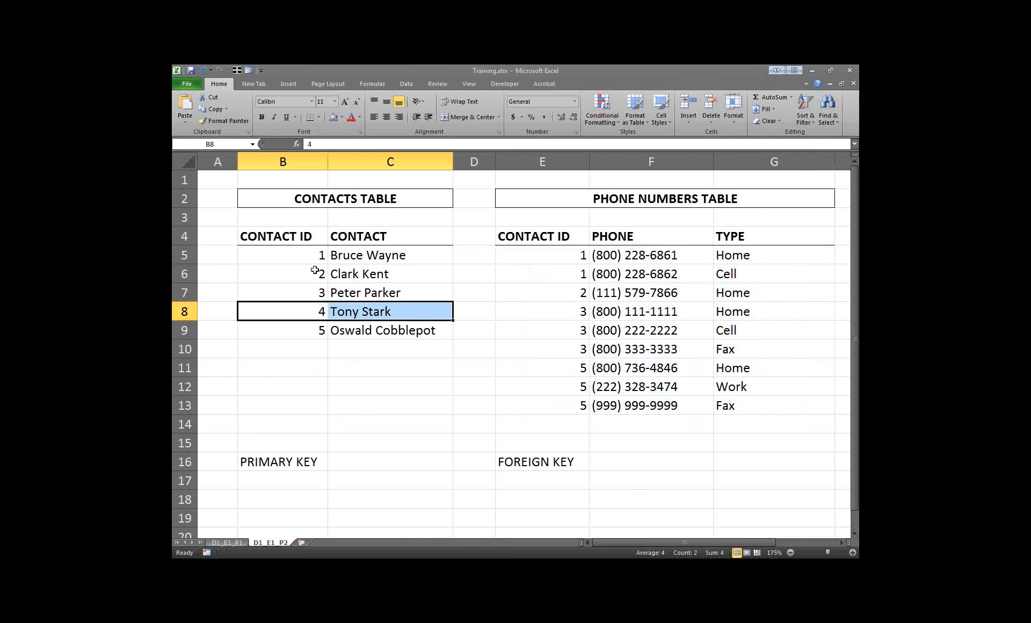
click(304, 259)
drag(304, 266, 300, 329)
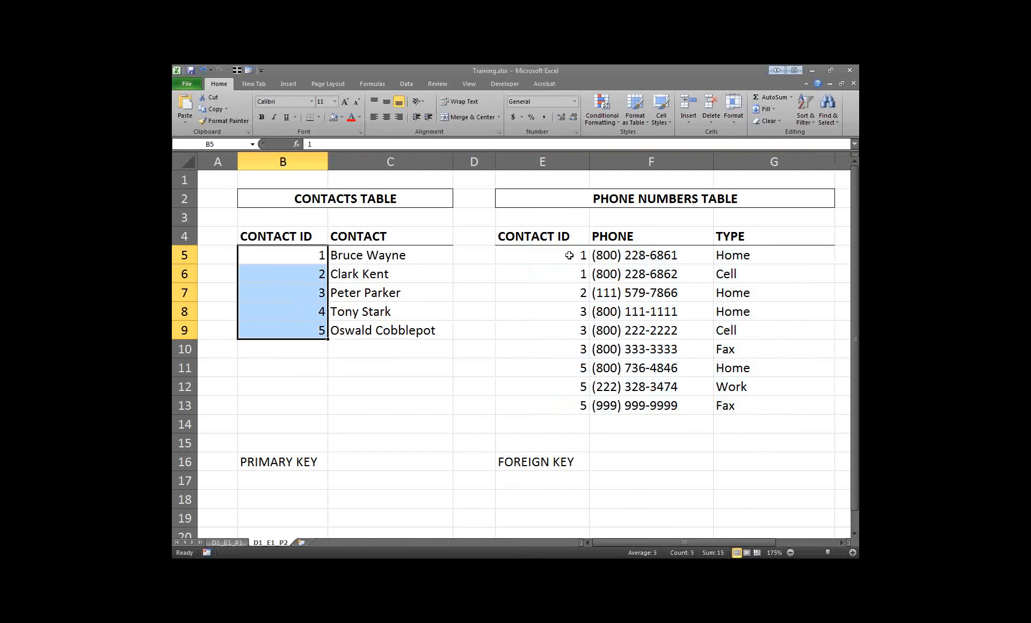
drag(569, 256, 556, 409)
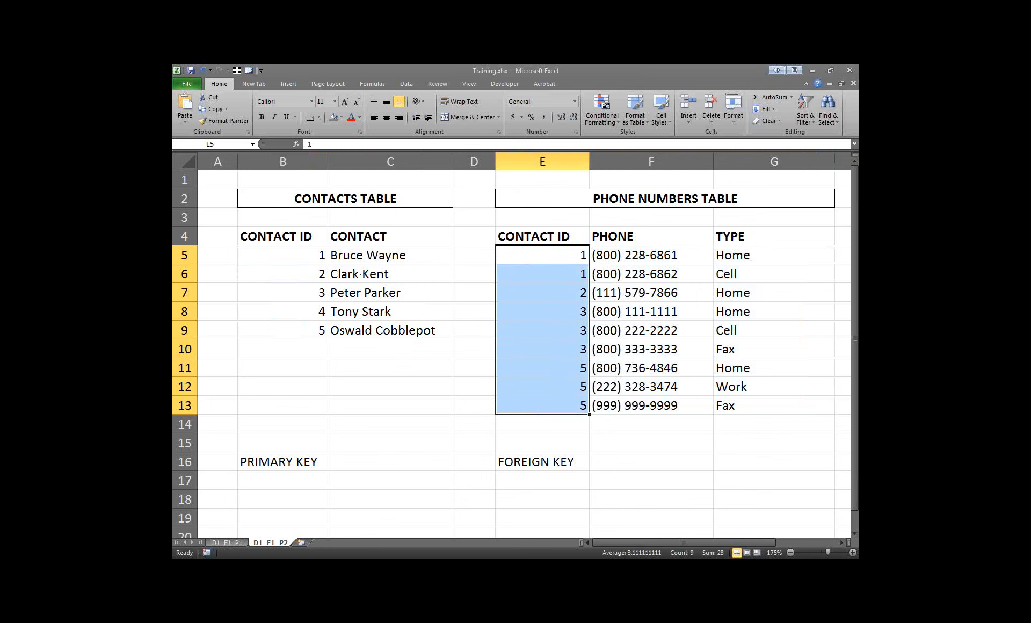
Switch to the PowerPoint slide show and view the Inner Join and Outer Join (A) slides, returning to Inner Join
click(652, 570)
click(623, 547)
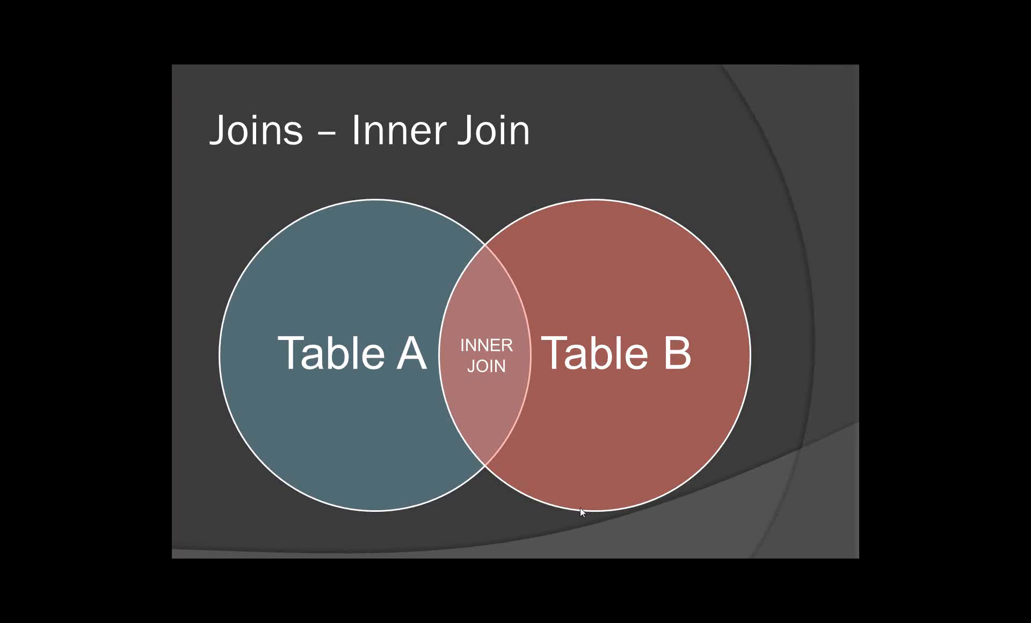
click(579, 494)
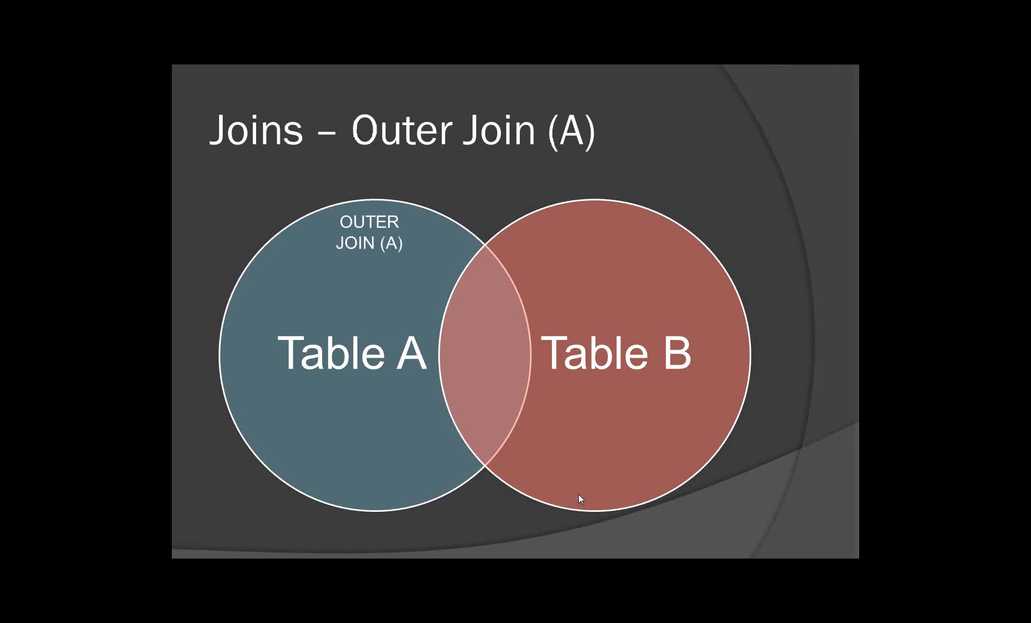
key(Left)
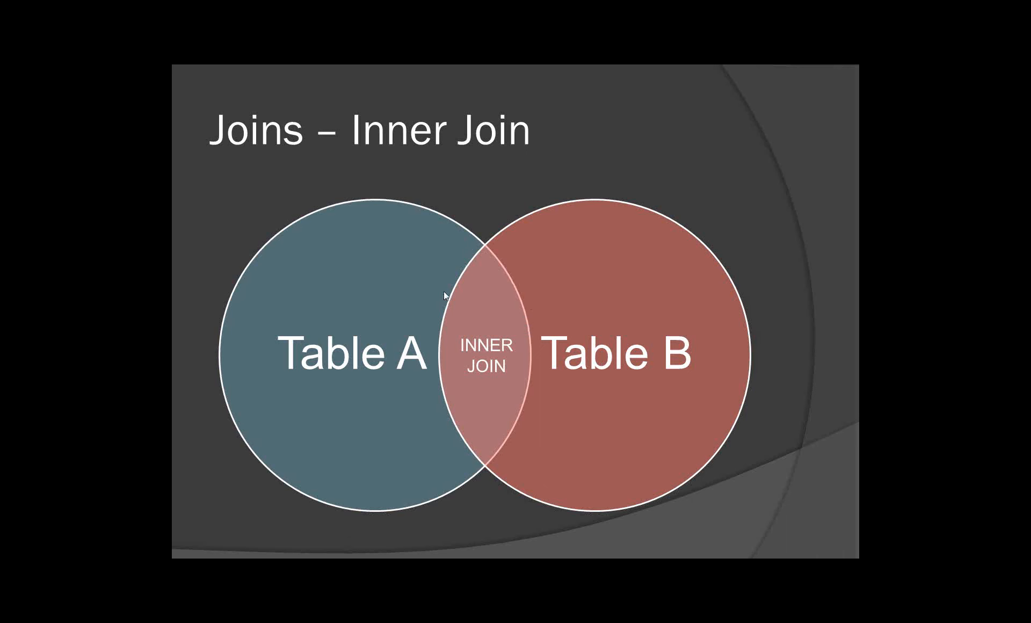
Switch back to Excel and delete row 8, the (444) work-number record of contact 4, from sheet D1_E1_P1
key(alt+Tab)
drag(325, 309, 382, 310)
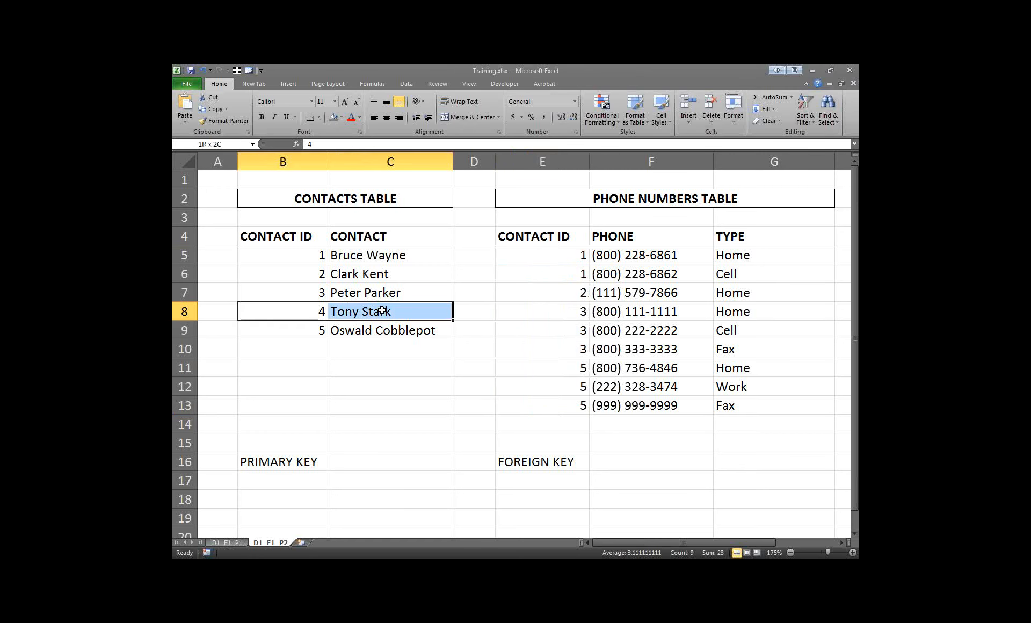
click(226, 543)
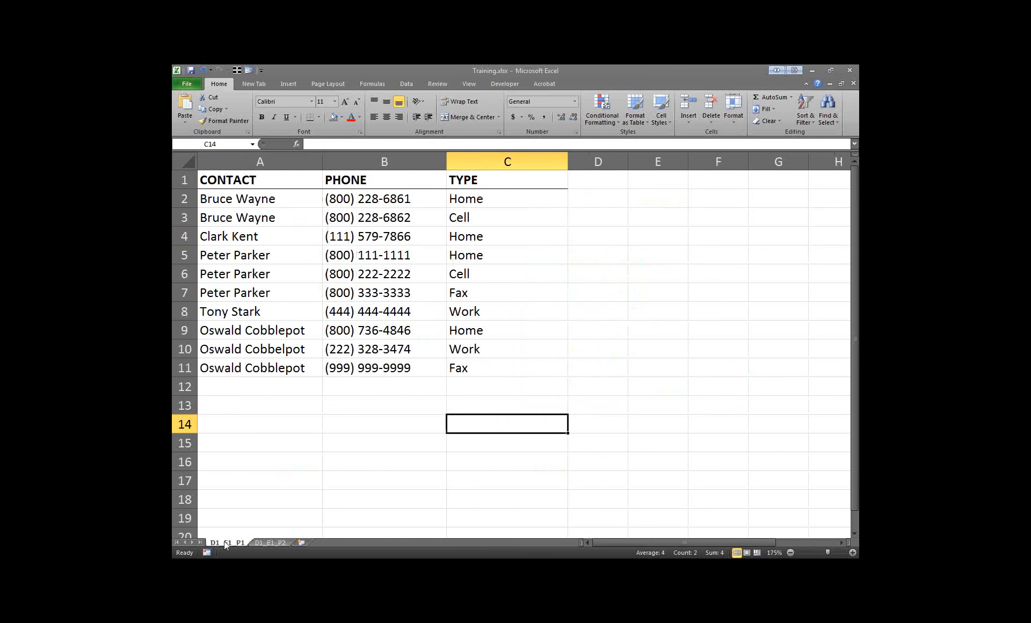
click(359, 463)
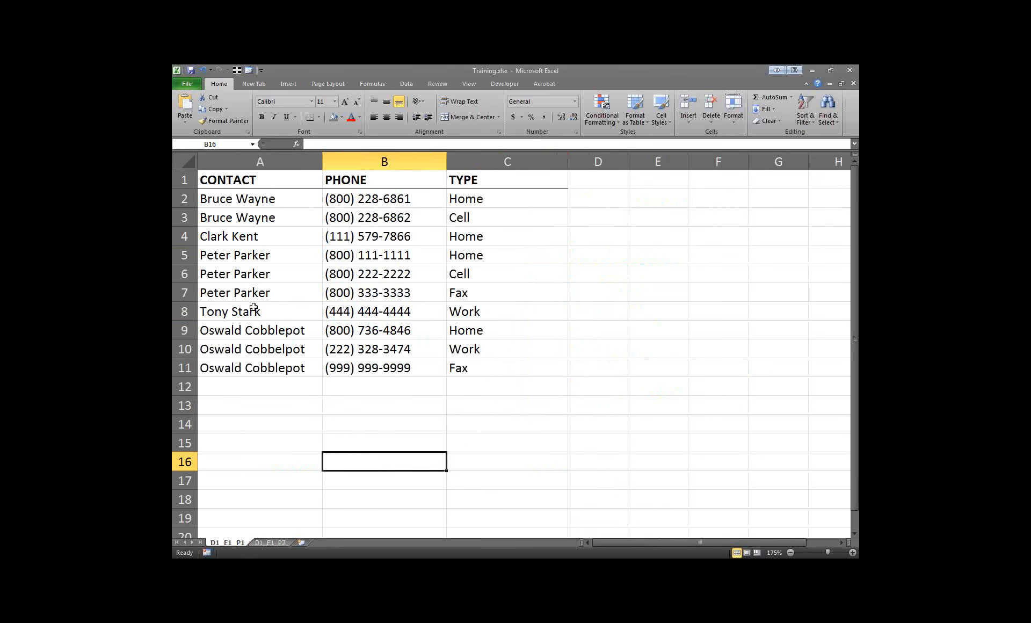
click(185, 311)
key(ctrl+minus)
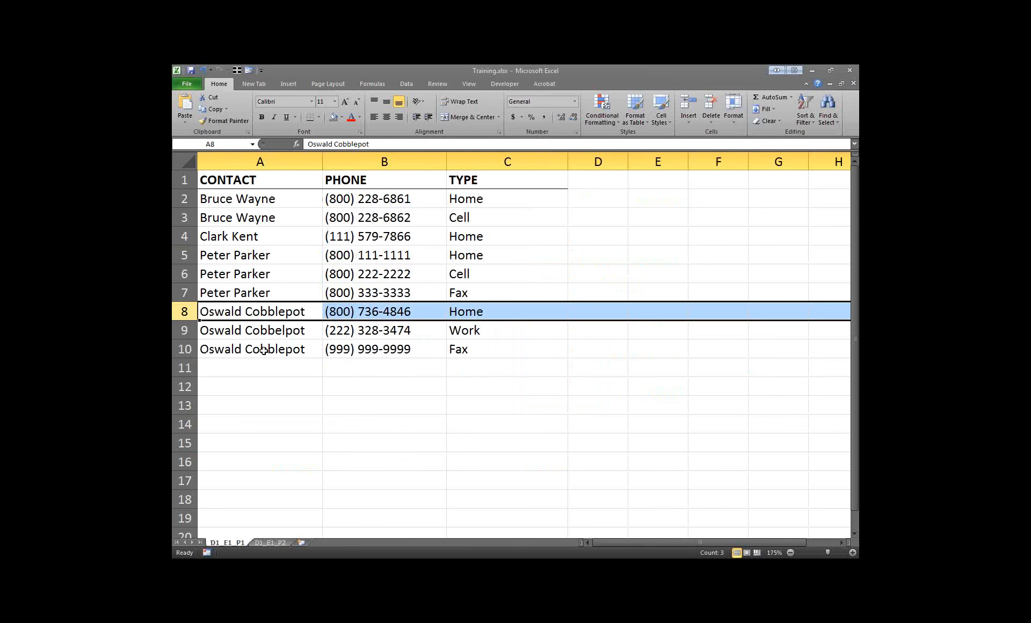
click(376, 425)
Select the remaining contacts in A2:A10 to review them, and return to the Inner Join slide in PowerPoint
drag(218, 199, 228, 346)
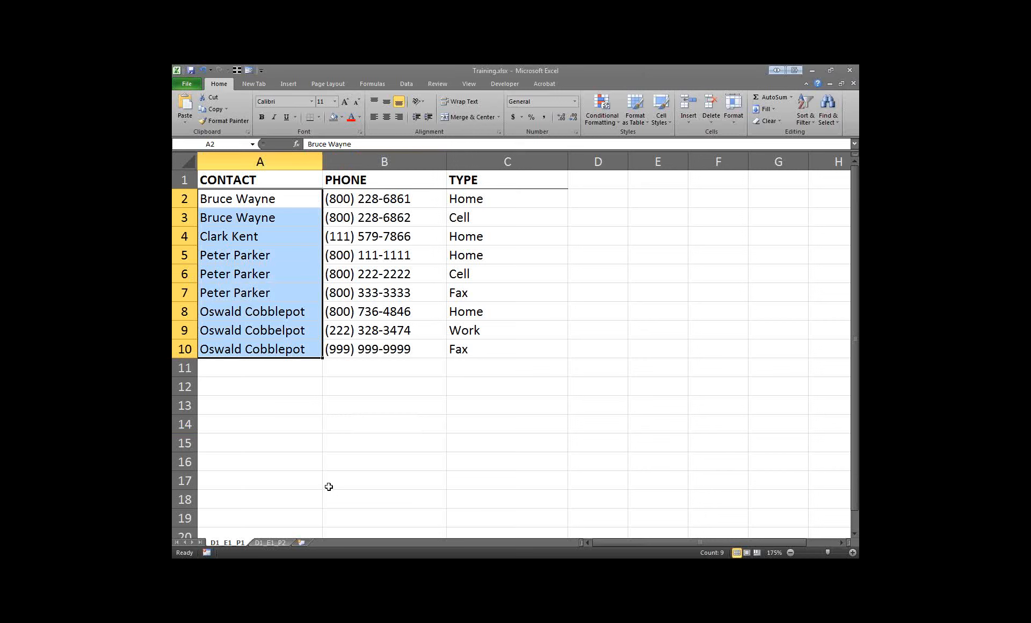
click(356, 402)
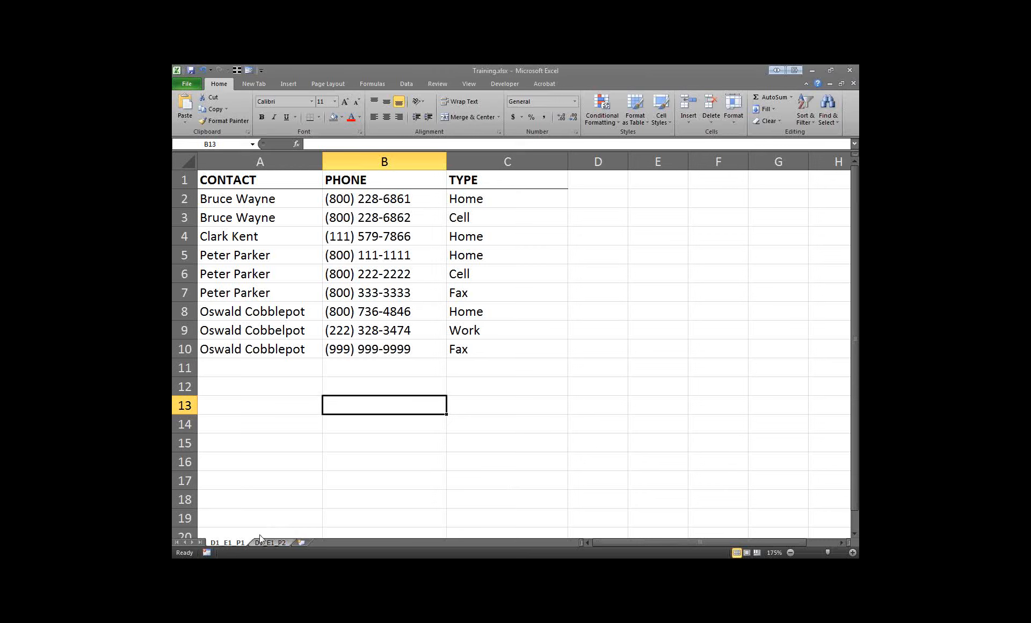
click(639, 567)
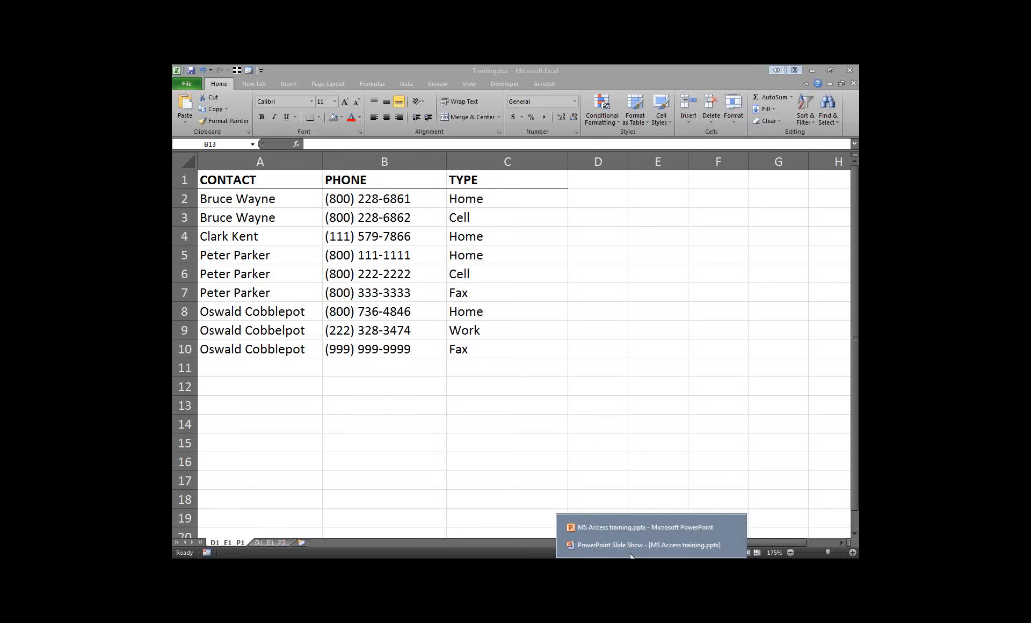
click(630, 550)
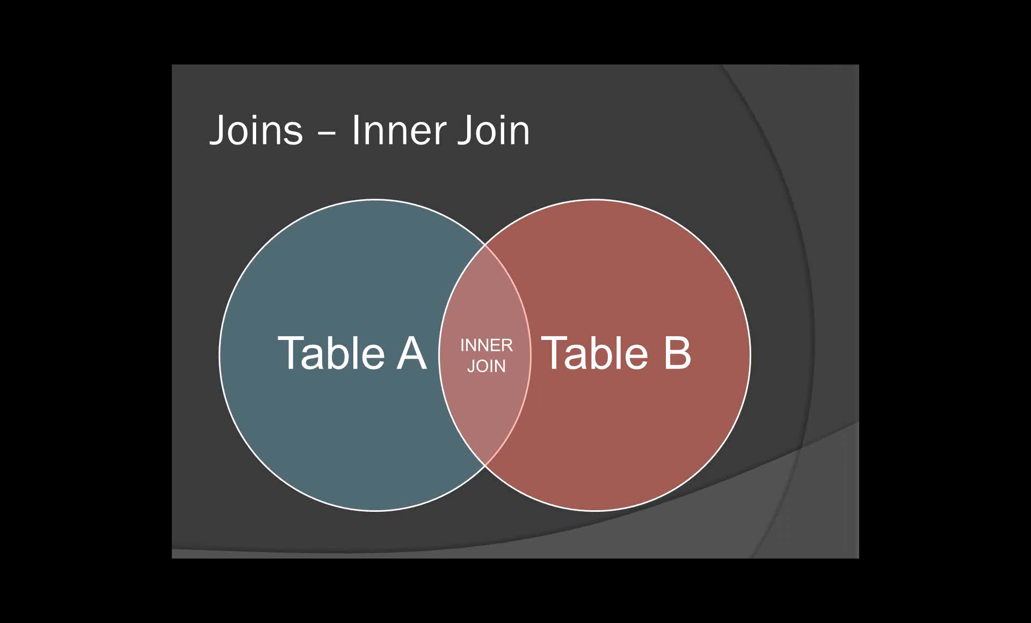
View the Outer Join (A) slide, and switch to Excel to select both tables' records, B5:G13, on sheet D1_E1_P2
key(Right)
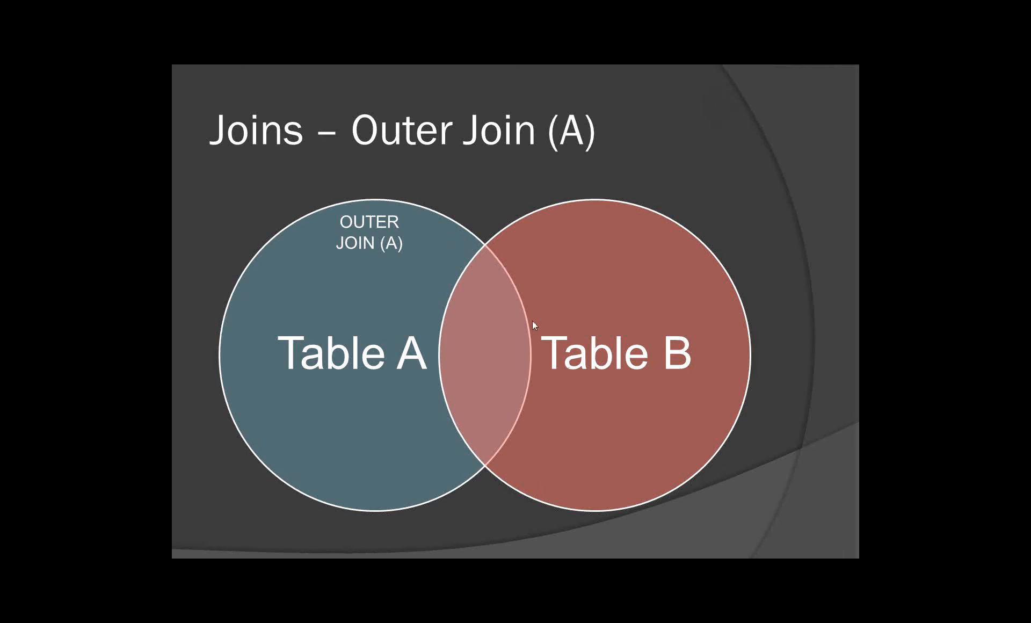
key(alt+Tab)
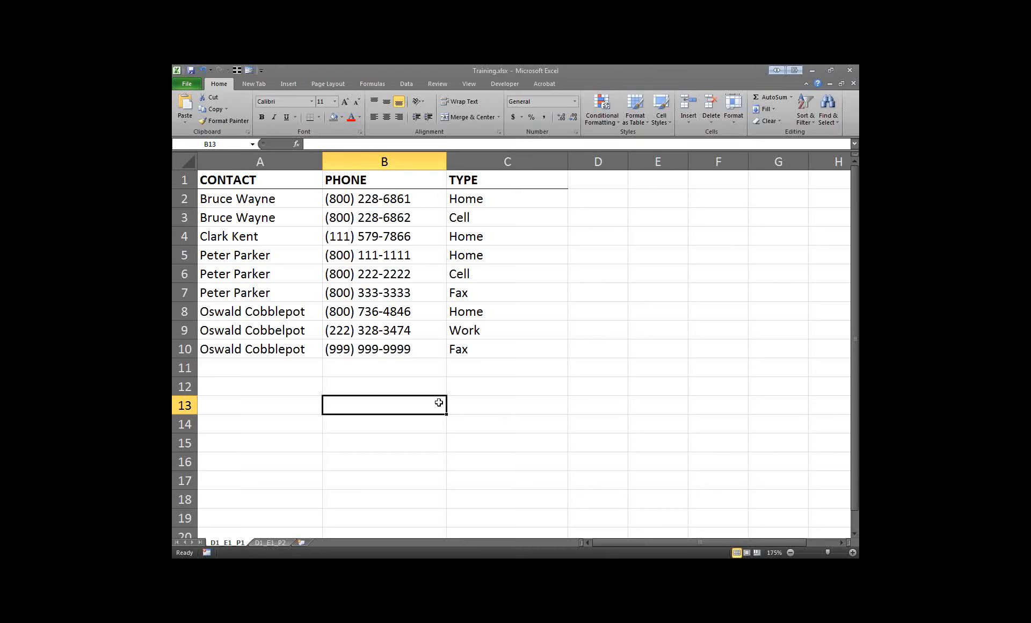
click(276, 541)
click(699, 502)
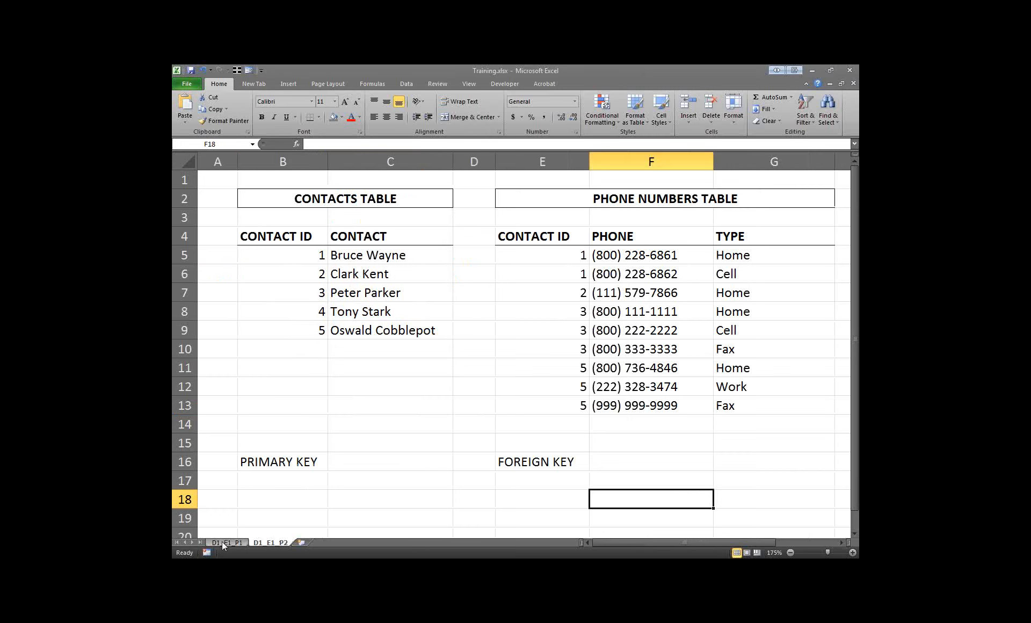
drag(321, 255, 730, 407)
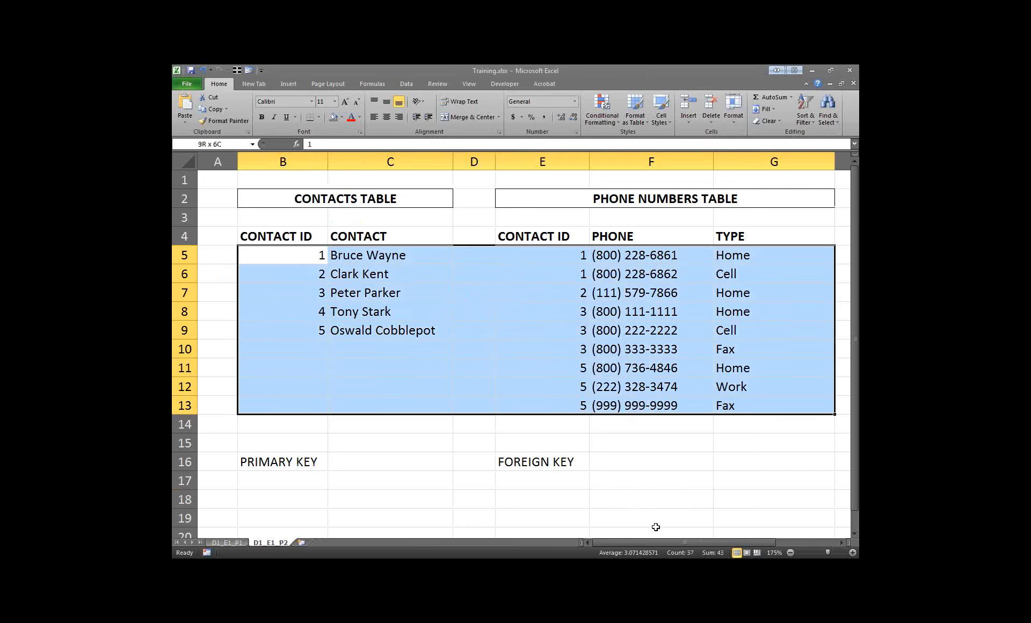
Undo the deletion of row 8 on sheet D1_E1_P1 and compare it with the tables on sheet D1_E1_P2
click(227, 543)
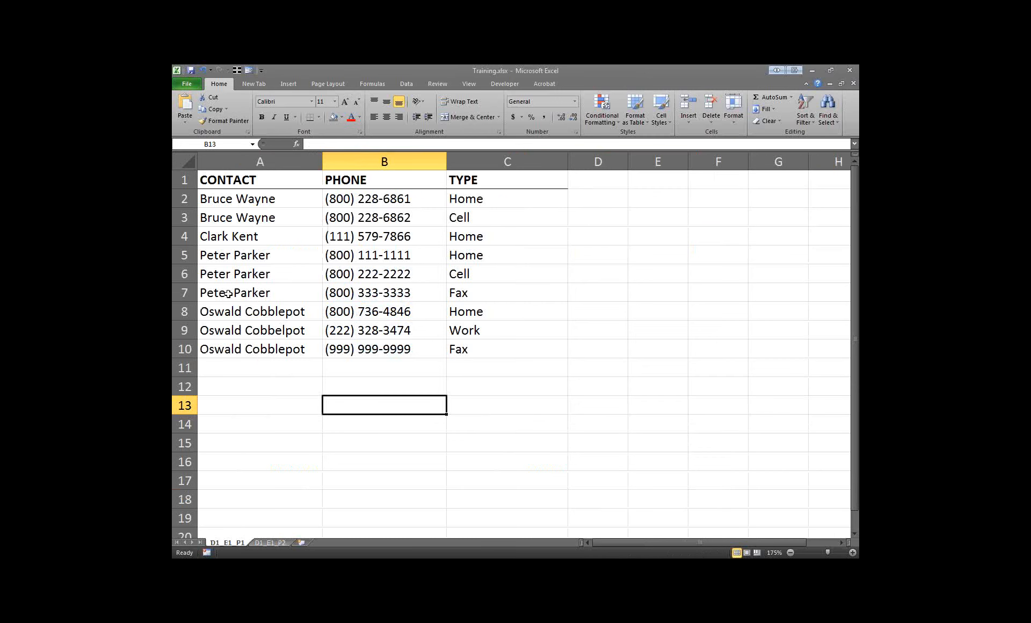
click(301, 374)
key(ctrl+z)
click(348, 425)
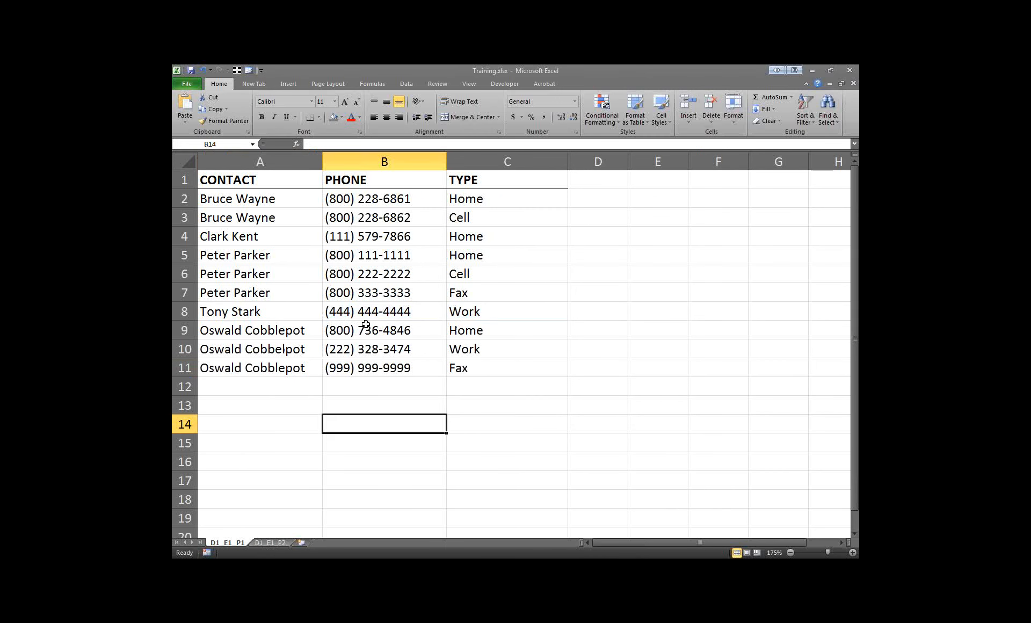
click(261, 542)
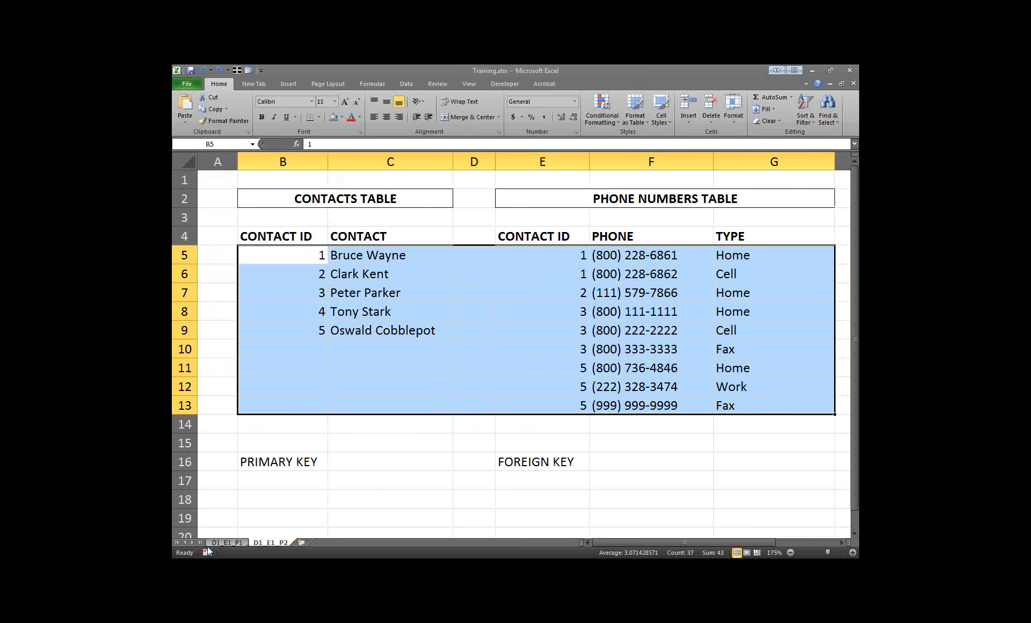
Clear the phone and type of contact 4 in B8:C8 on sheet D1_E1_P1, keeping the contact name
click(228, 542)
drag(366, 313, 493, 311)
key(Delete)
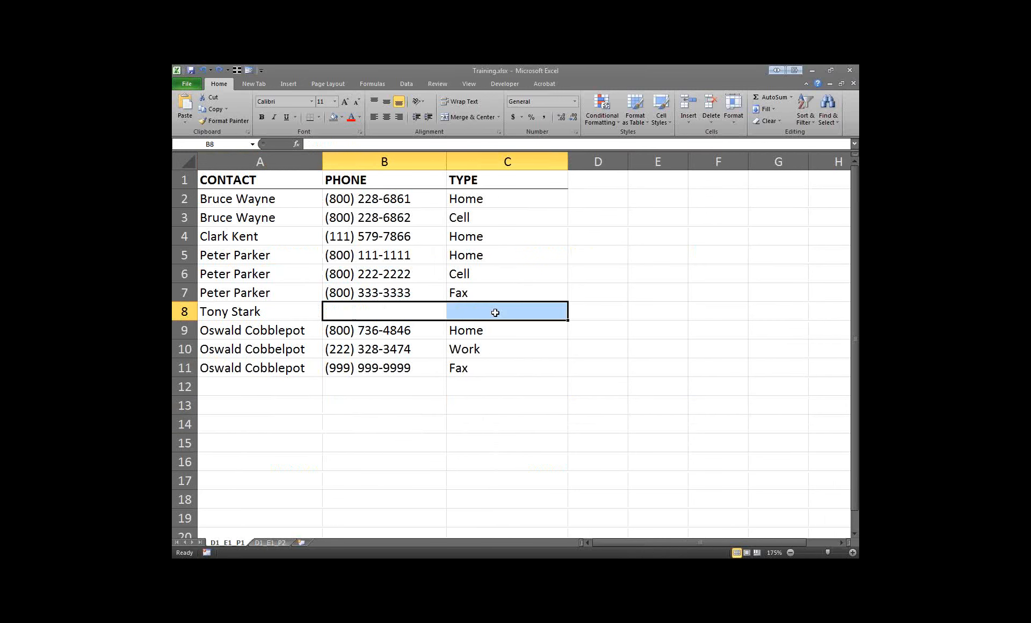
click(519, 439)
Select the blank cells B8:C8, the surrounding contacts and the whole list to review contact 4's row in the outer join result
drag(369, 315, 537, 312)
drag(228, 277, 220, 368)
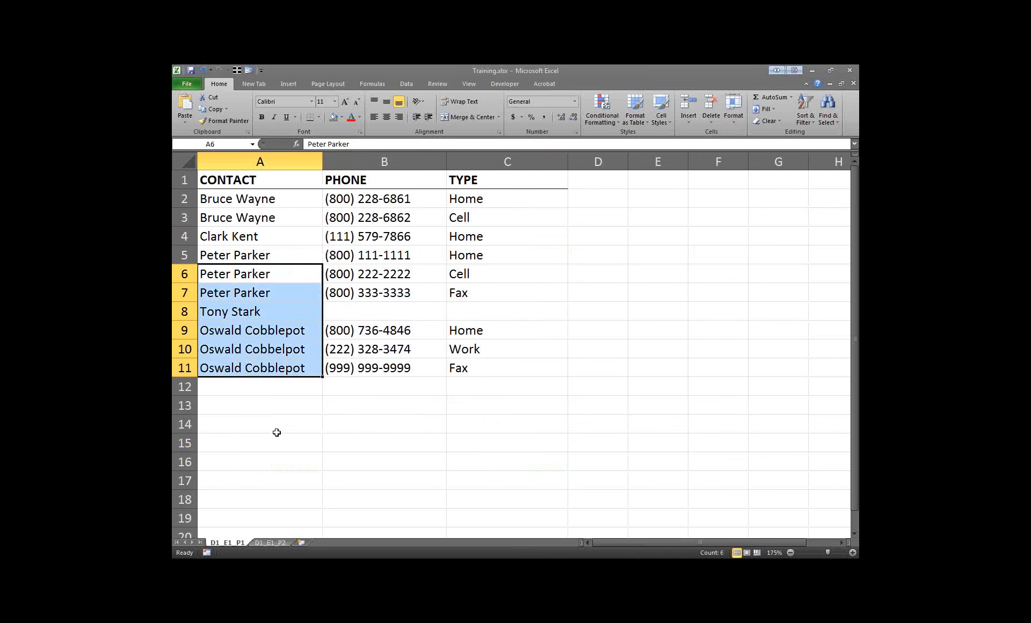
click(278, 433)
drag(251, 195, 503, 361)
click(258, 293)
click(275, 312)
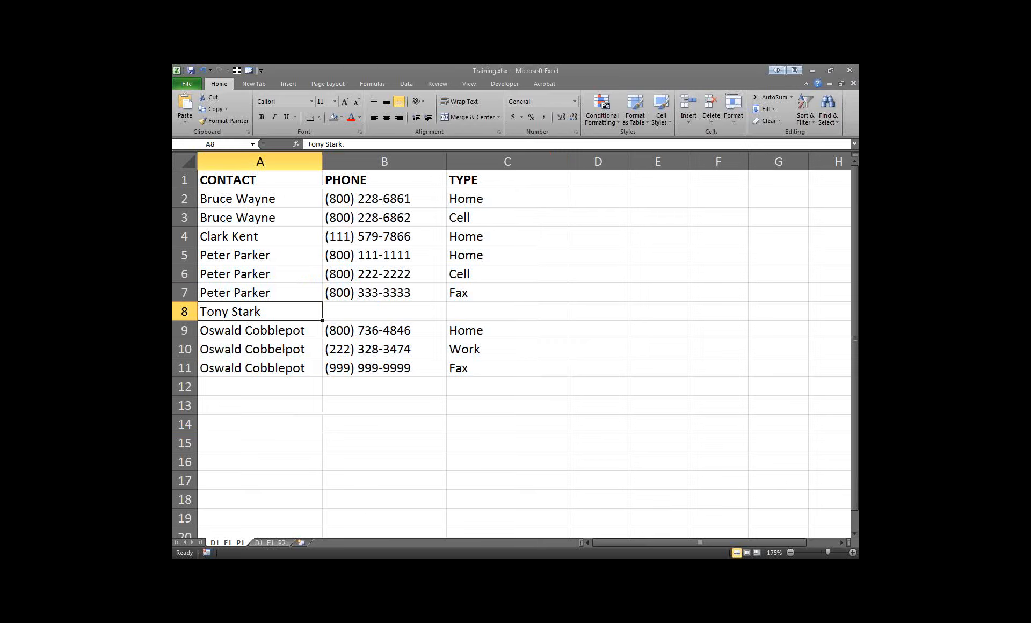
Switch to the PowerPoint slide show and go back two slides from Outer Join (A)
click(652, 568)
click(627, 544)
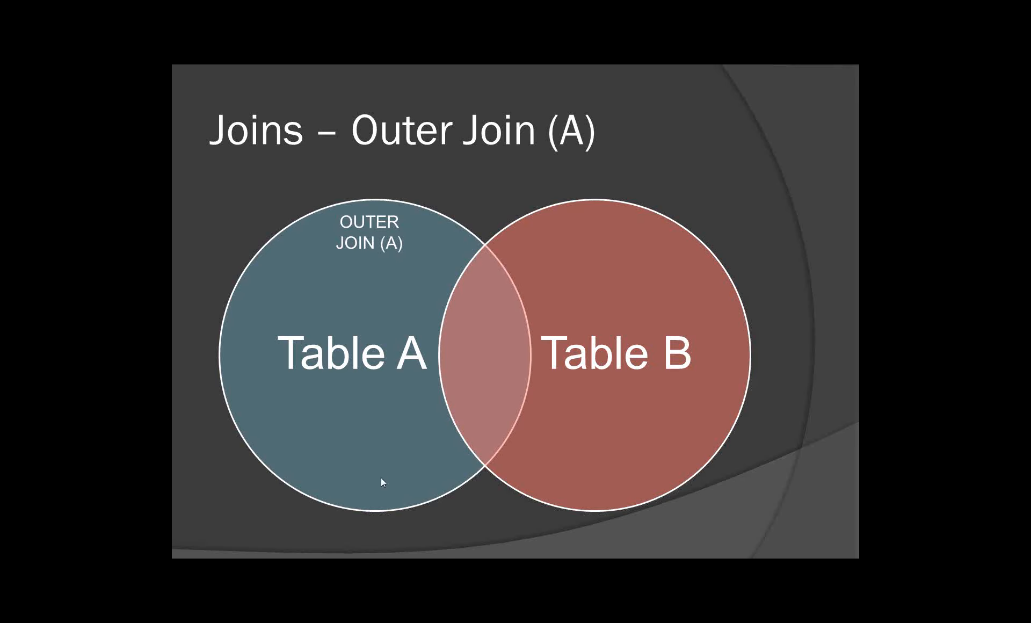
key(Left)
key(Left)
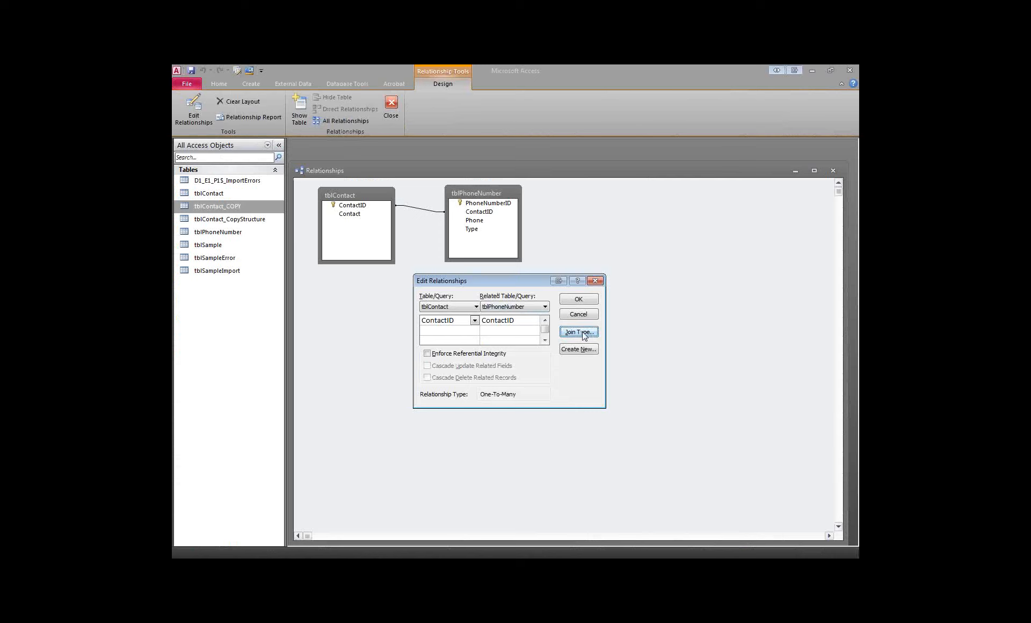
In Access, accept the ContactID relationship between tblContact and tblPhoneNumber, and reopen it to its join properties
click(590, 302)
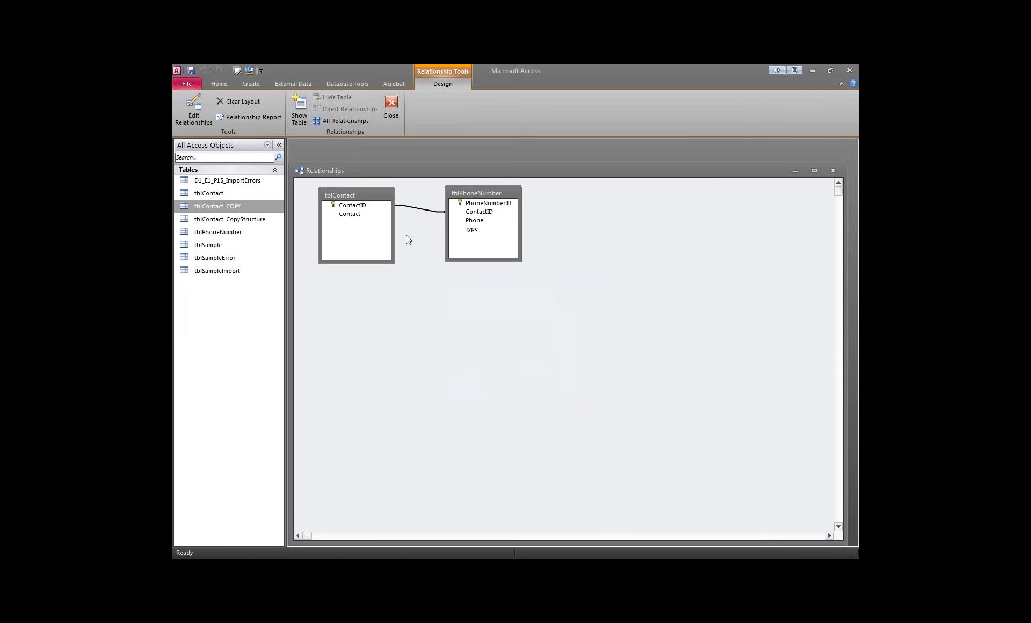
double_click(423, 213)
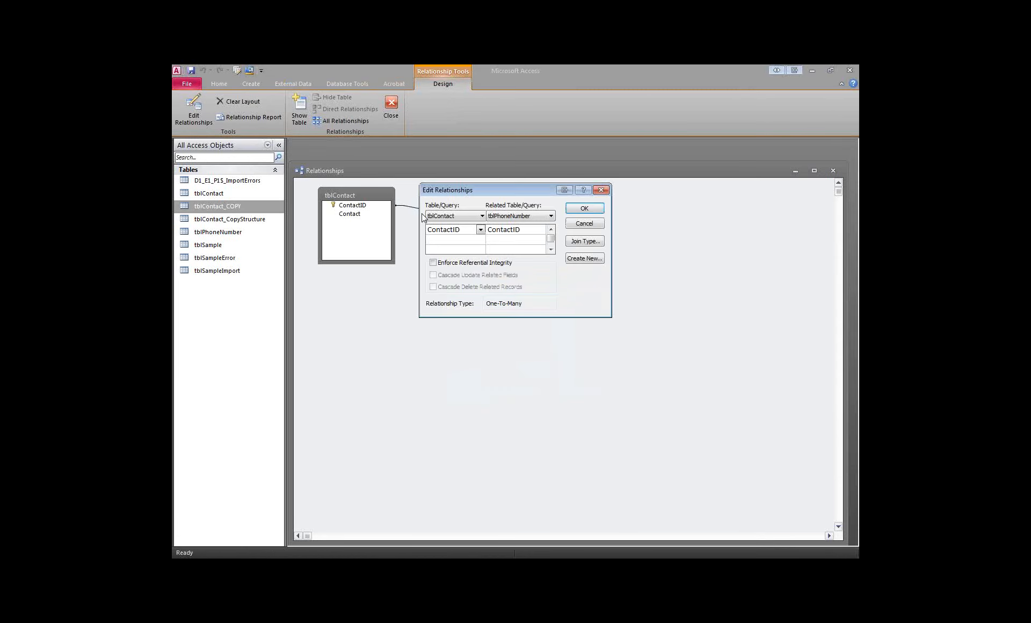
click(592, 245)
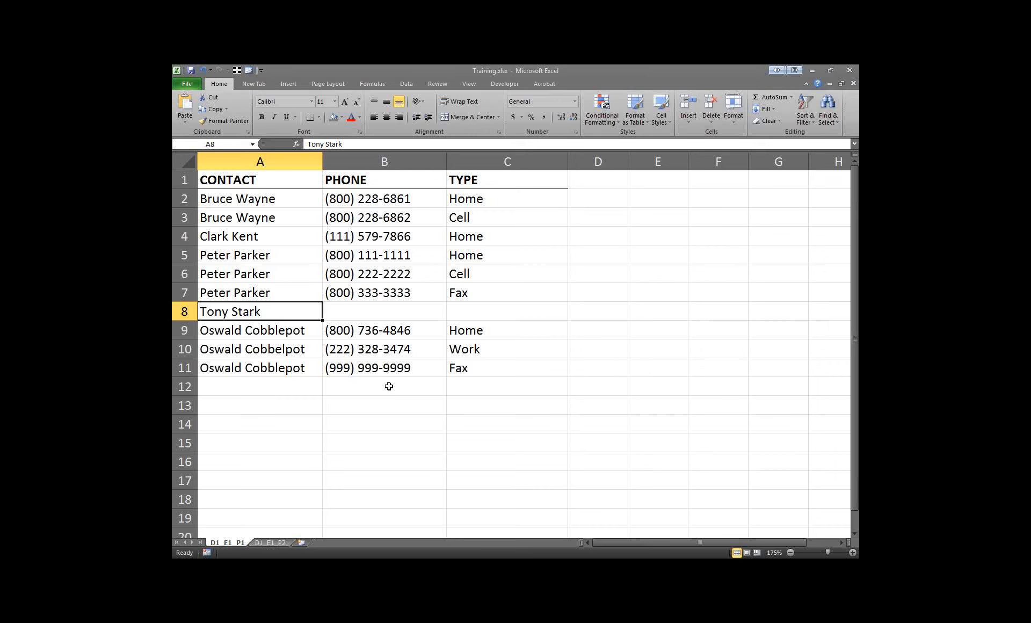
Switch to Excel and try deleting row 8 on sheet D1_E1_P1, comparing the result with the tables on sheet D1_E1_P2
click(185, 311)
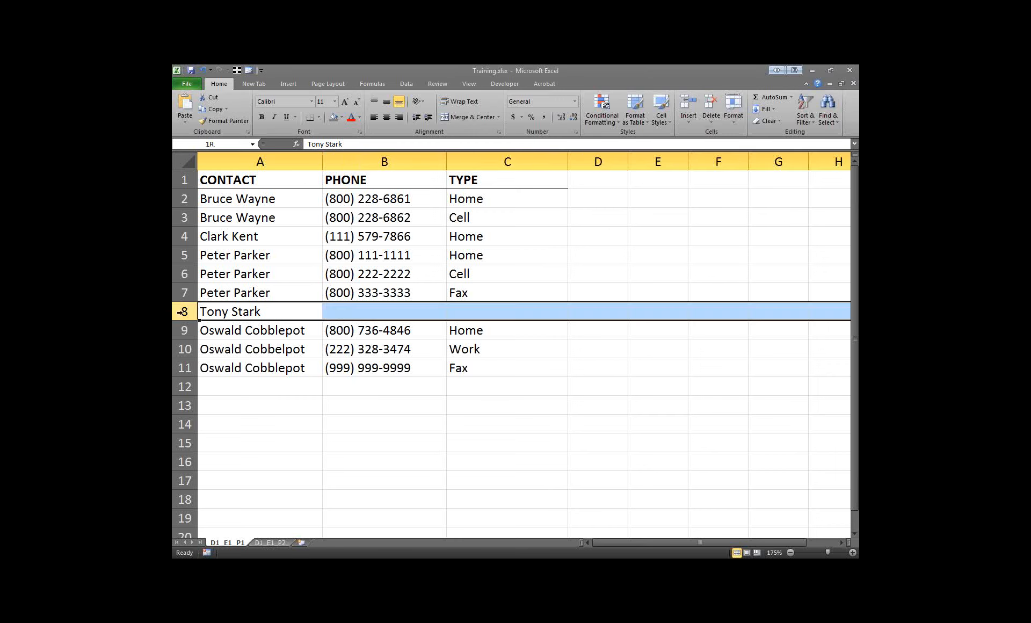
key(ctrl+minus)
drag(348, 411, 376, 424)
click(266, 330)
click(271, 543)
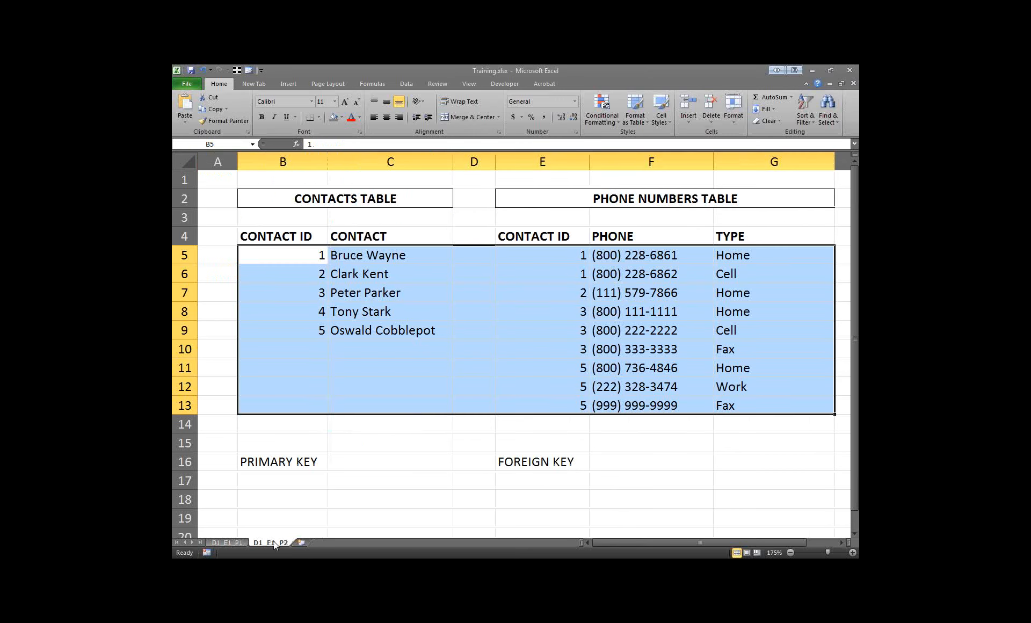
click(464, 364)
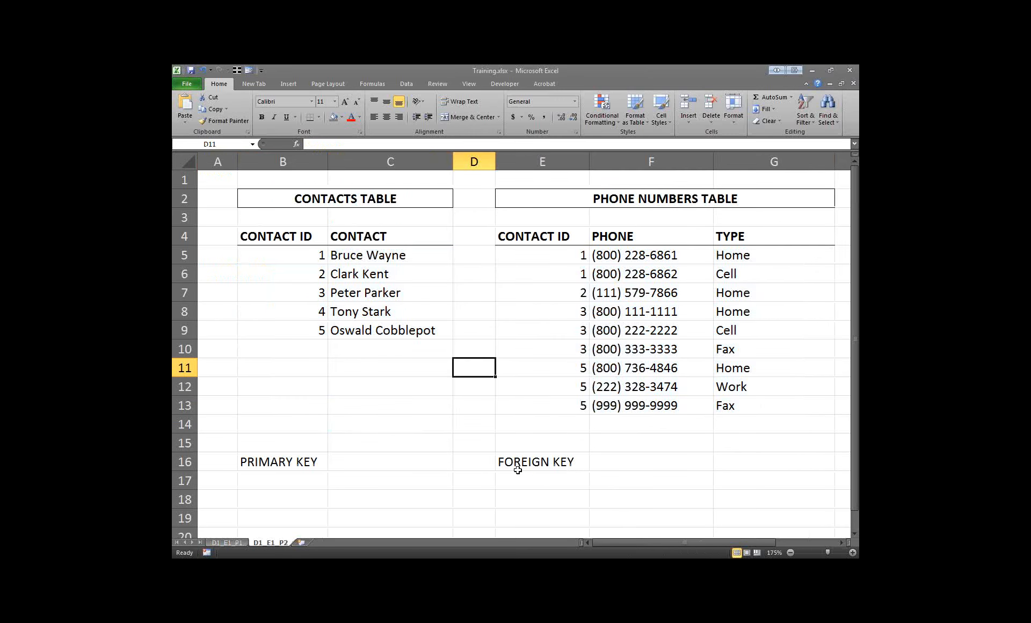
click(227, 542)
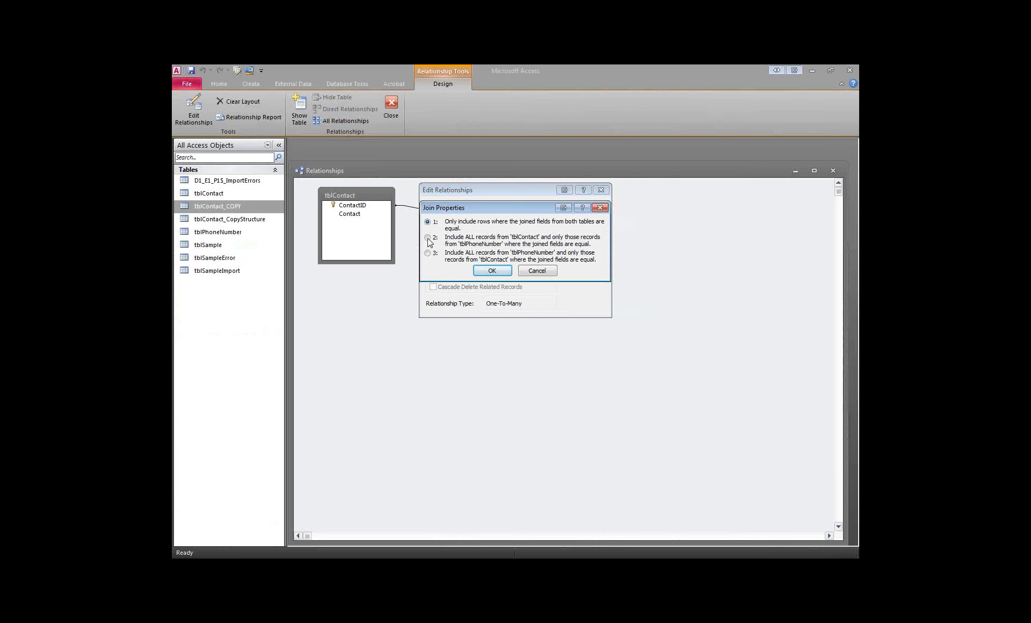
In Access, set the join to option 2, all tblContact records with only matching tblPhoneNumber records, and reopen the join properties
click(427, 238)
drag(506, 237, 546, 237)
click(543, 239)
click(493, 270)
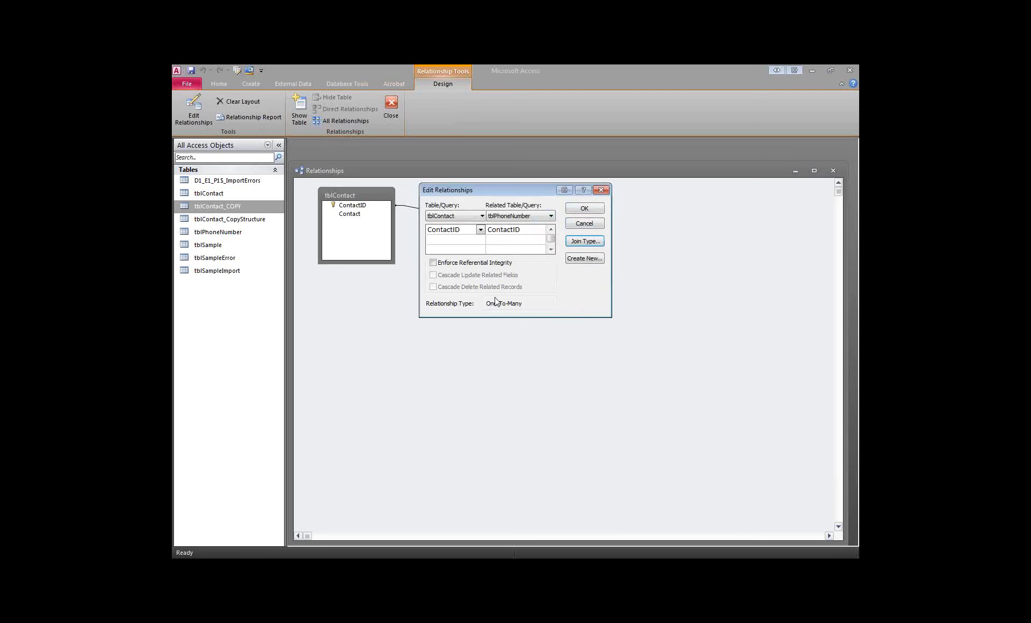
click(587, 242)
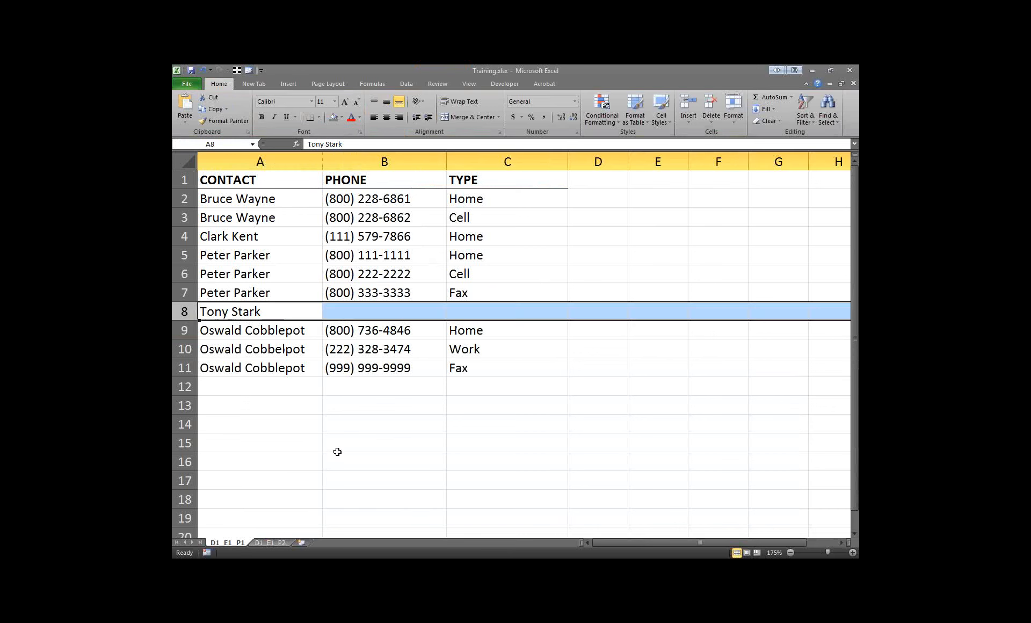
Switch to Excel and compare contacts B5:C9 and phone numbers F5:F13 on sheet D1_E1_P2 with the joined rows A2:C11 on D1_E1_P1
click(396, 441)
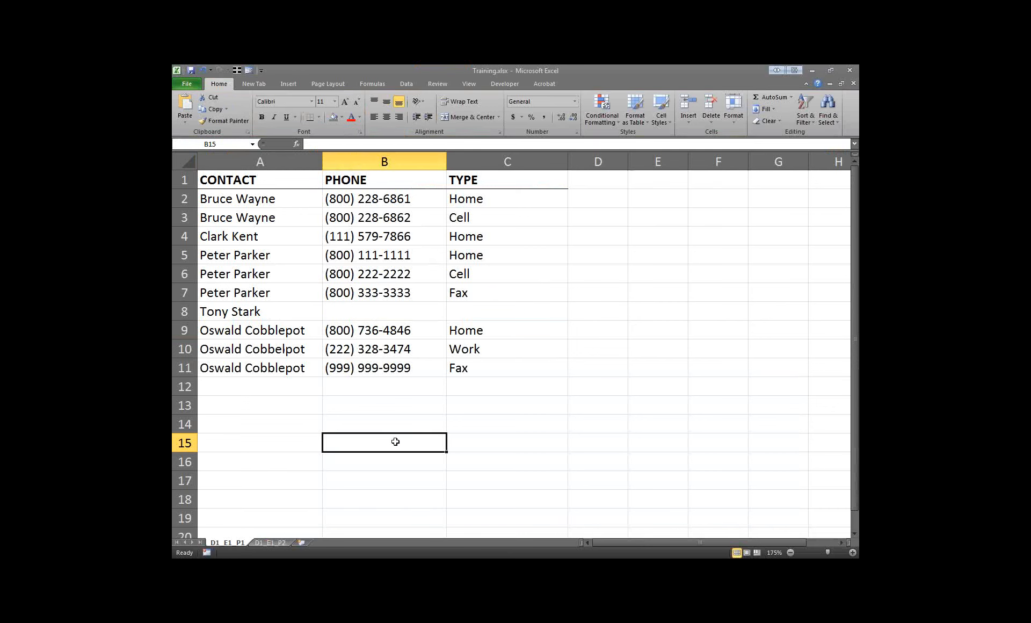
click(253, 303)
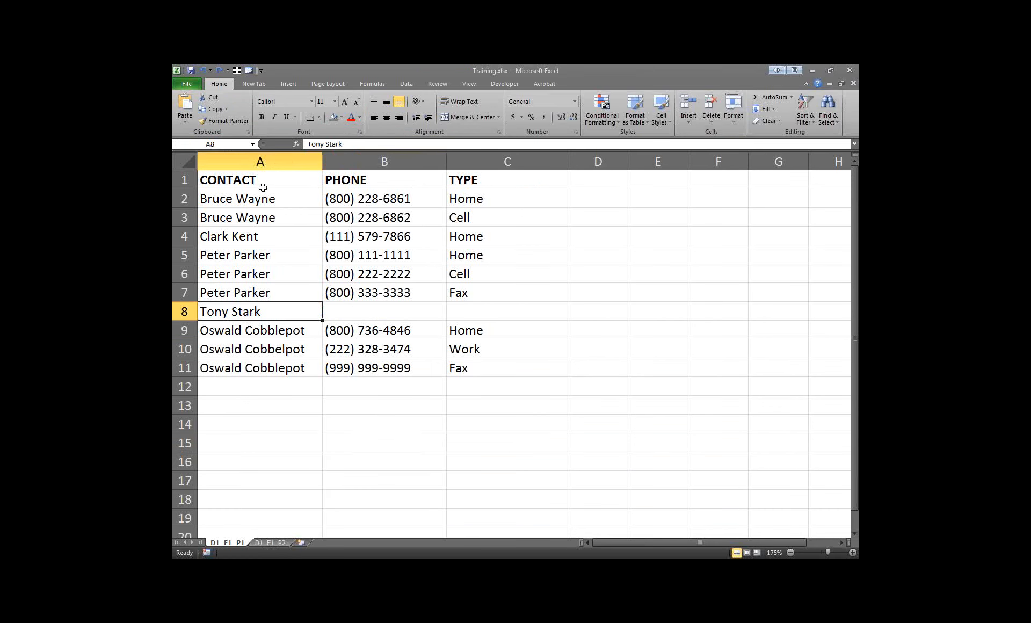
click(274, 541)
drag(333, 196, 355, 331)
click(360, 367)
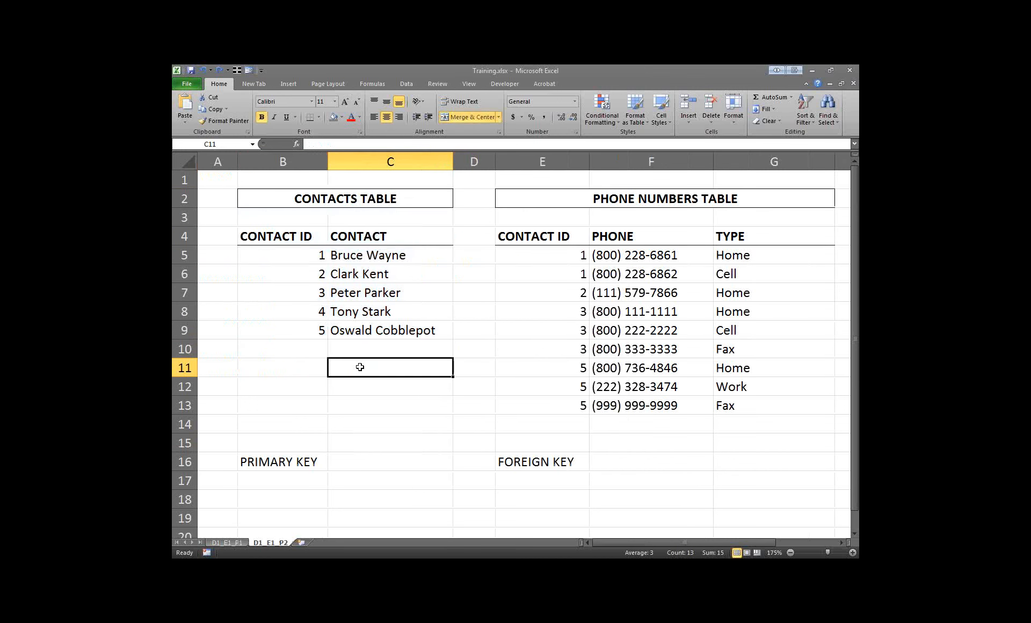
drag(300, 251, 378, 328)
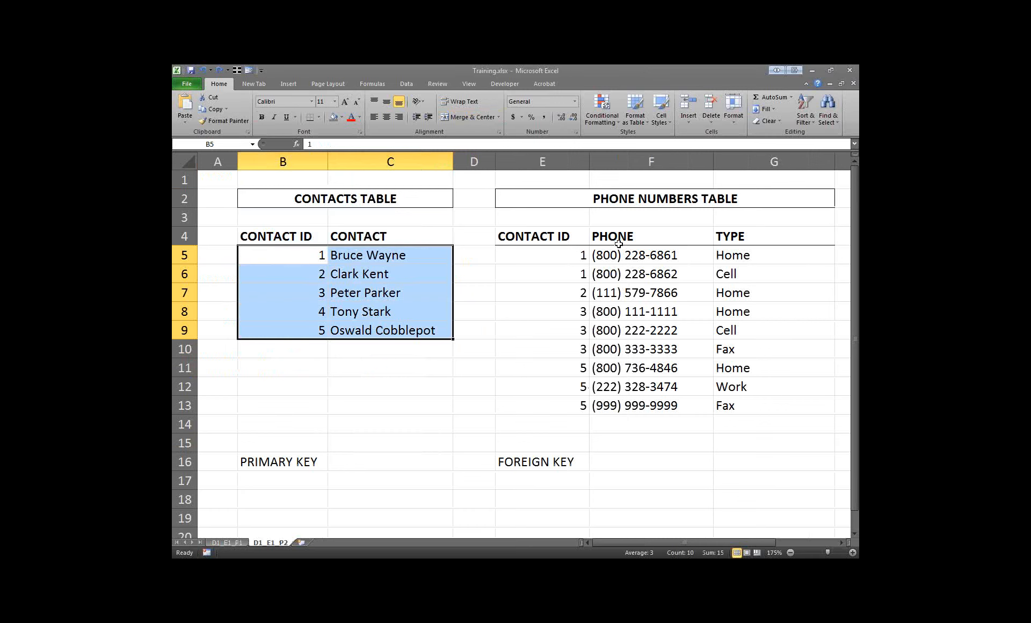
drag(655, 259, 647, 406)
click(226, 542)
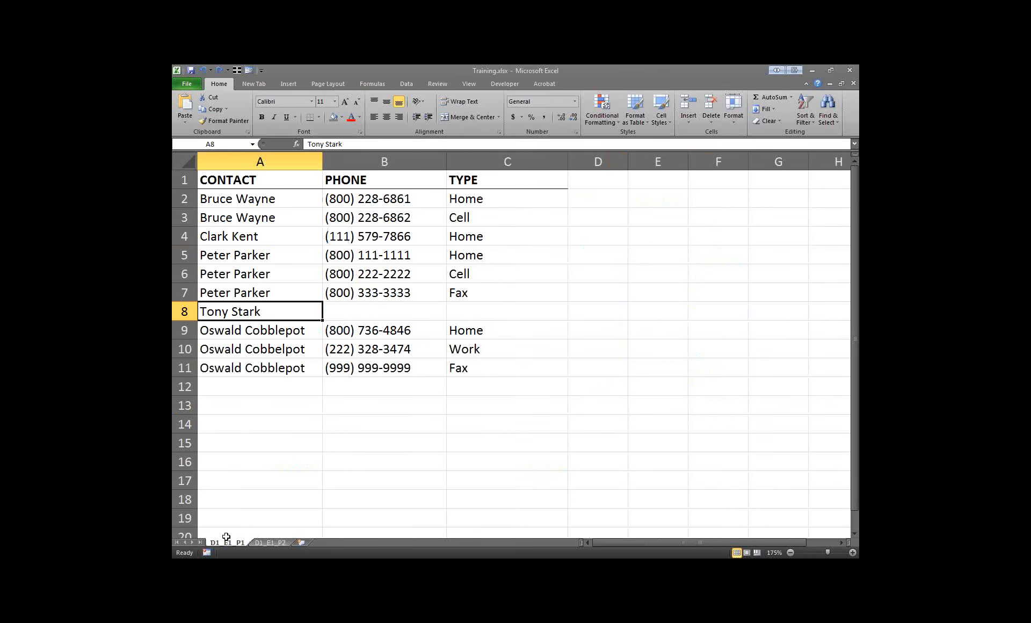
drag(248, 200, 486, 367)
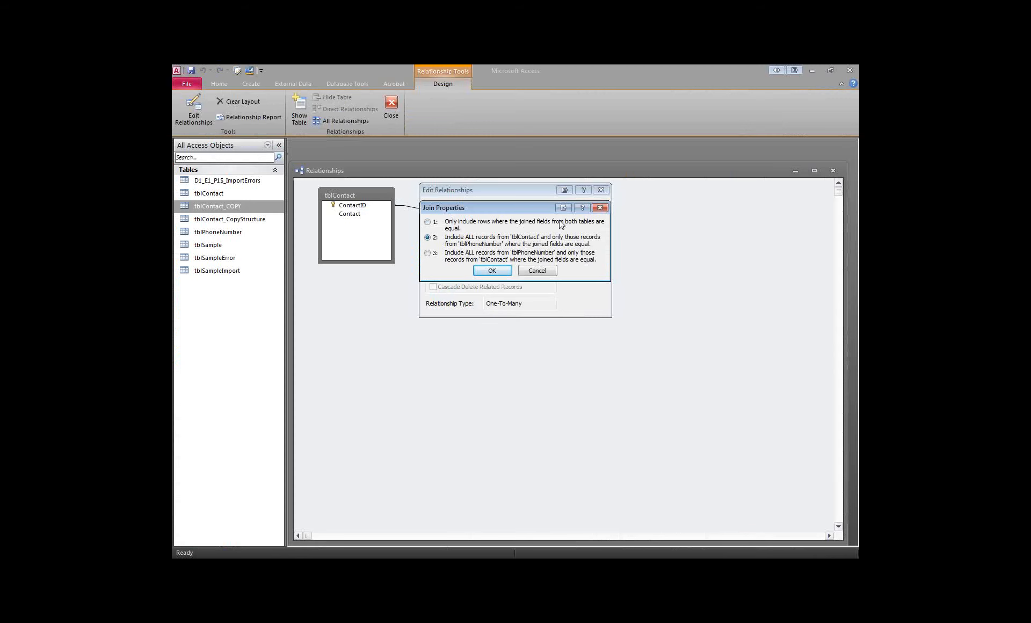
In Access, choose join option 3, all tblPhoneNumber records with only matching tblContact records, and highlight parts of its description
click(428, 253)
drag(476, 252, 585, 251)
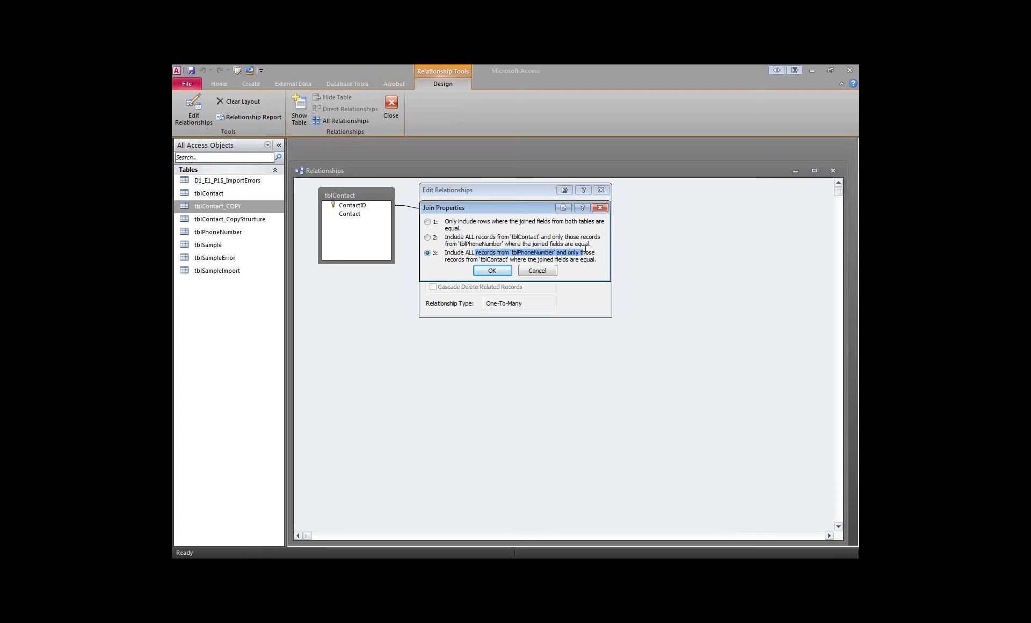
drag(495, 260, 555, 254)
click(555, 254)
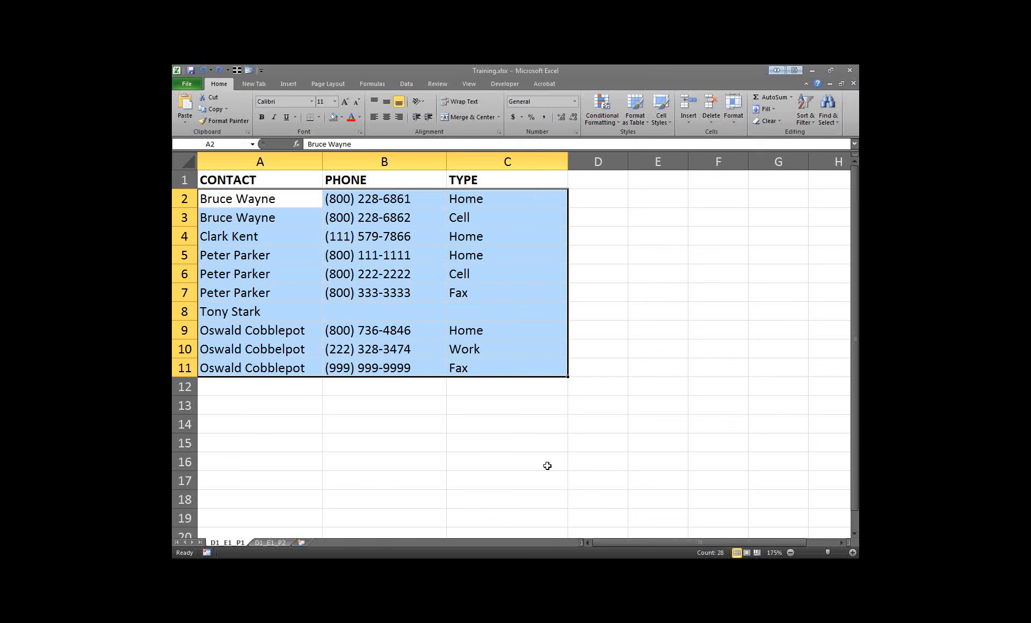
Switch to Excel and restore contact 4's work-number record in row 11 of the Phone Numbers table on sheet D1_E1_P2
click(461, 430)
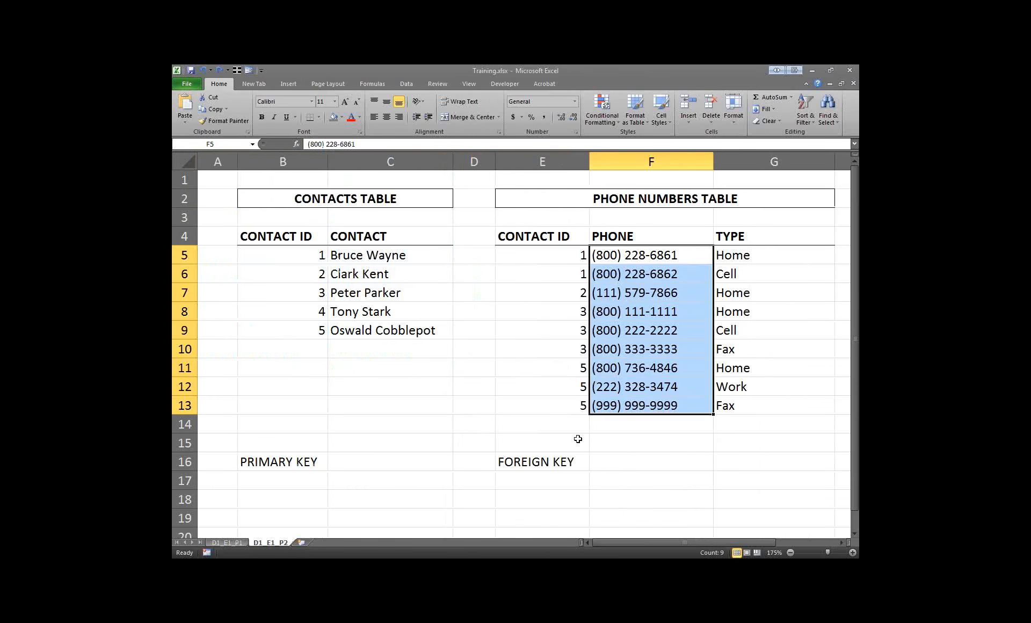
click(716, 458)
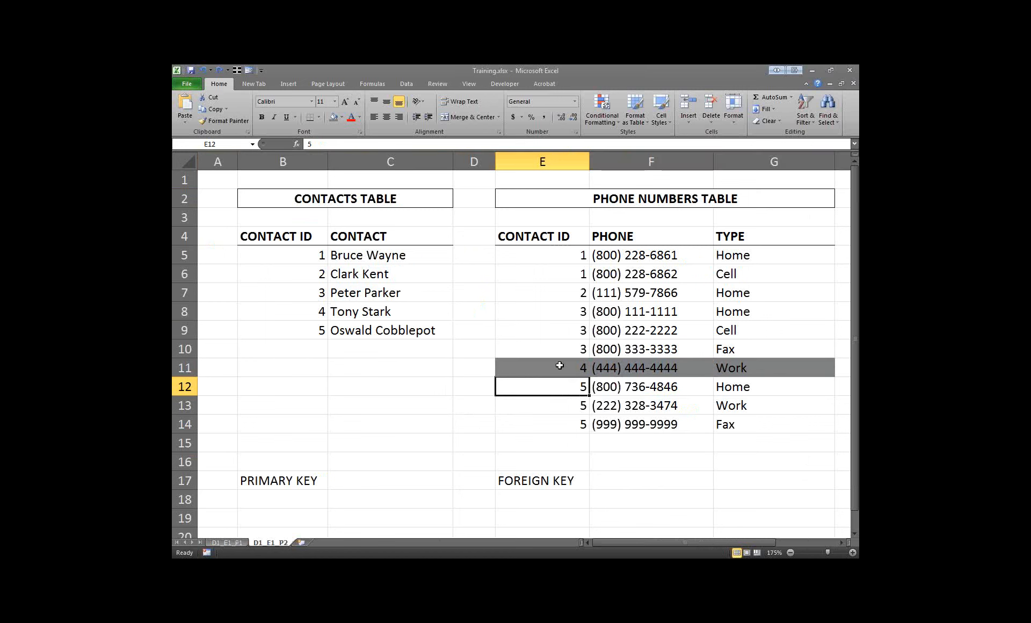
click(560, 366)
drag(560, 366, 766, 356)
click(441, 363)
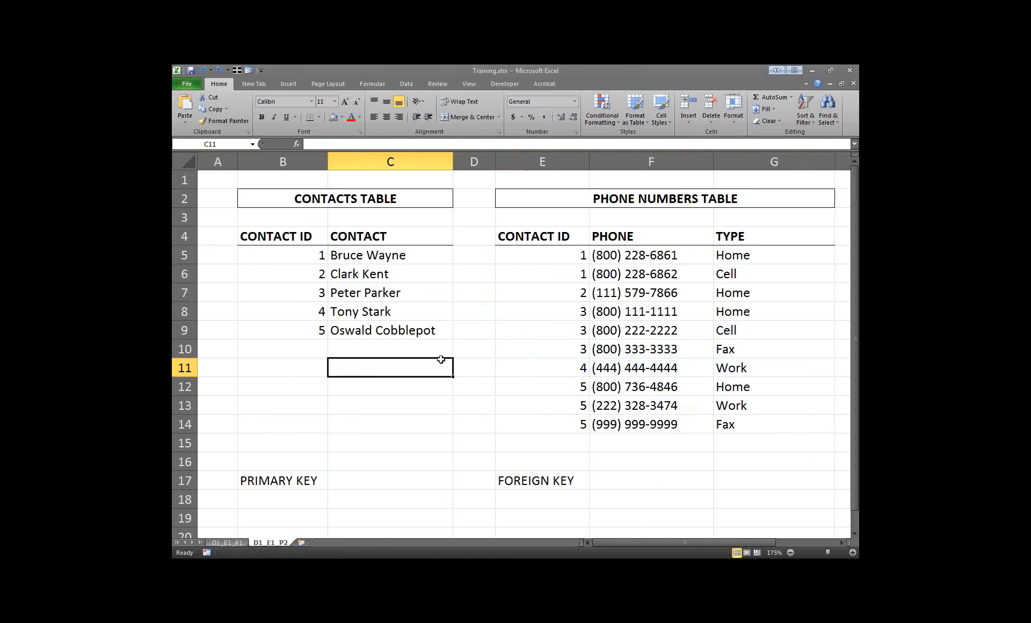
Clear contact 4's ID and name in B8:C8 of the Contacts table, and select the orphaned phone record's ID and the emptied ID cell
click(302, 313)
drag(339, 310, 344, 312)
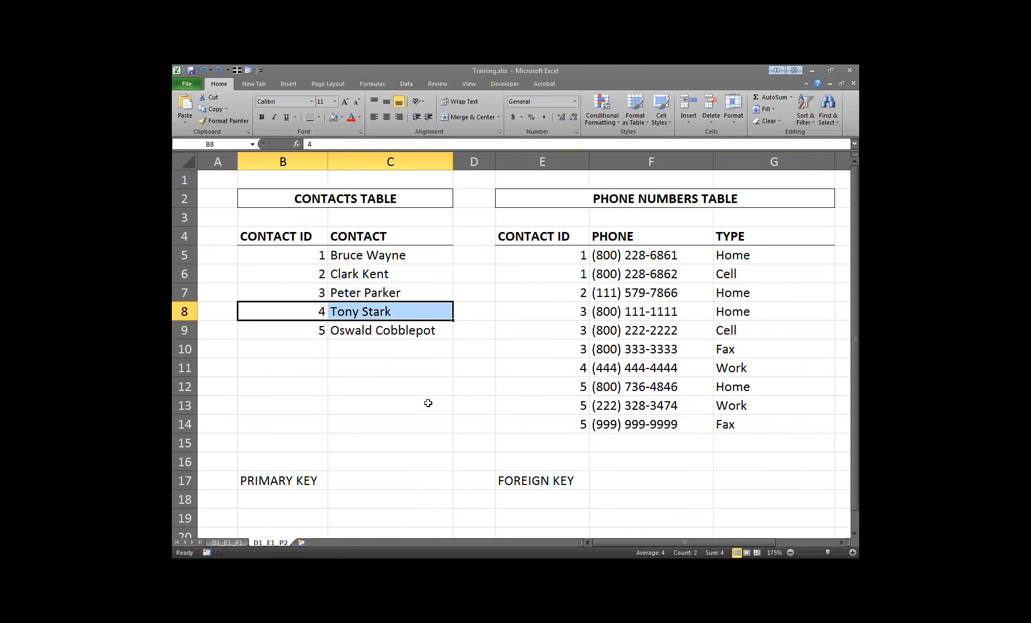
key(Delete)
click(432, 403)
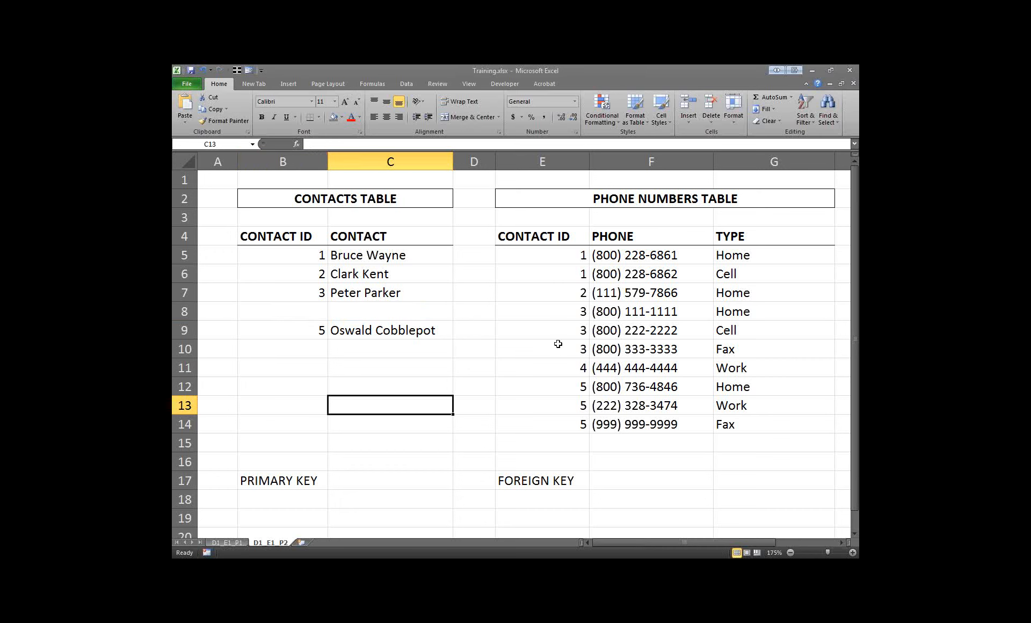
click(578, 365)
click(301, 307)
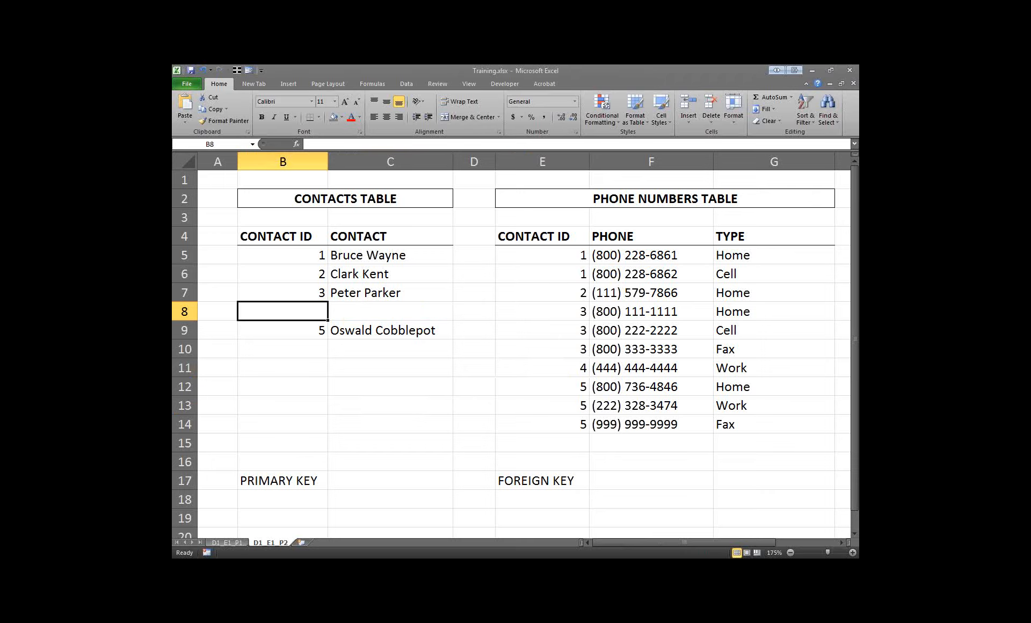
Clear the contact name in A8 on Excel sheet D1_E1_P1
click(685, 567)
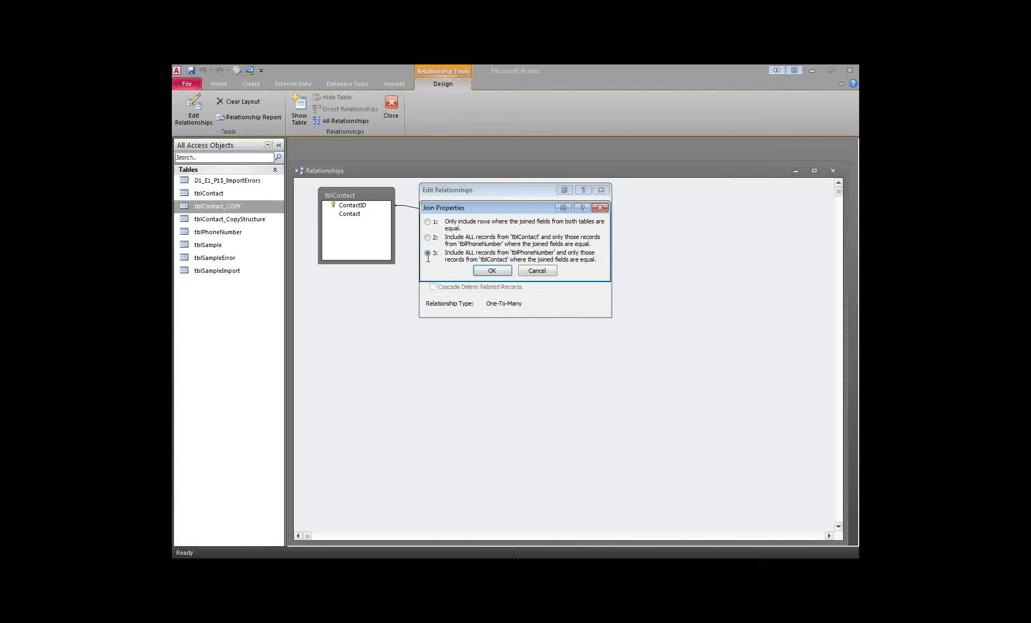
click(762, 567)
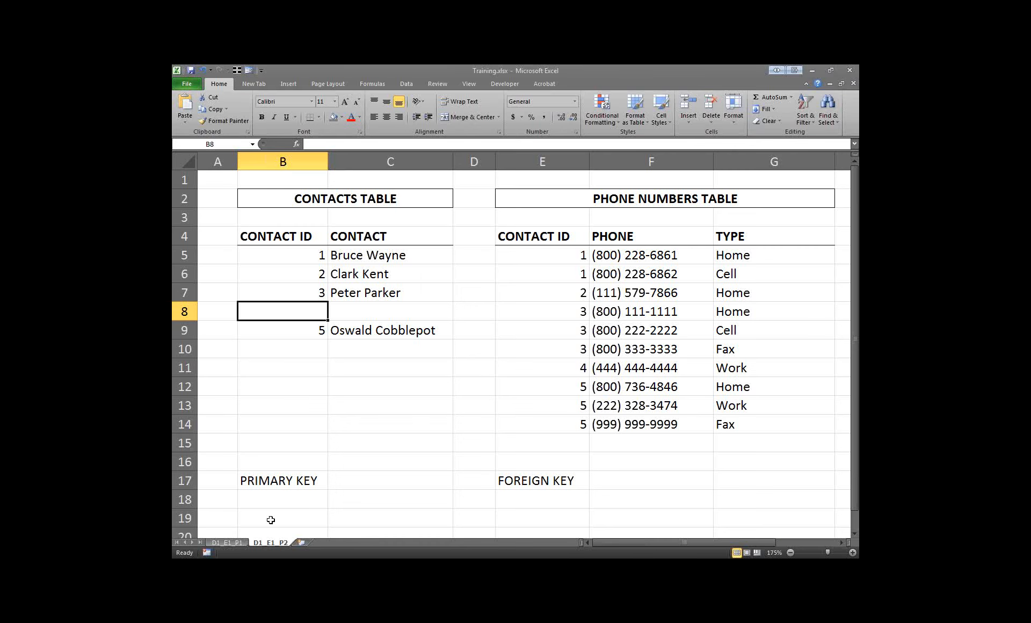
click(217, 543)
click(454, 424)
click(290, 317)
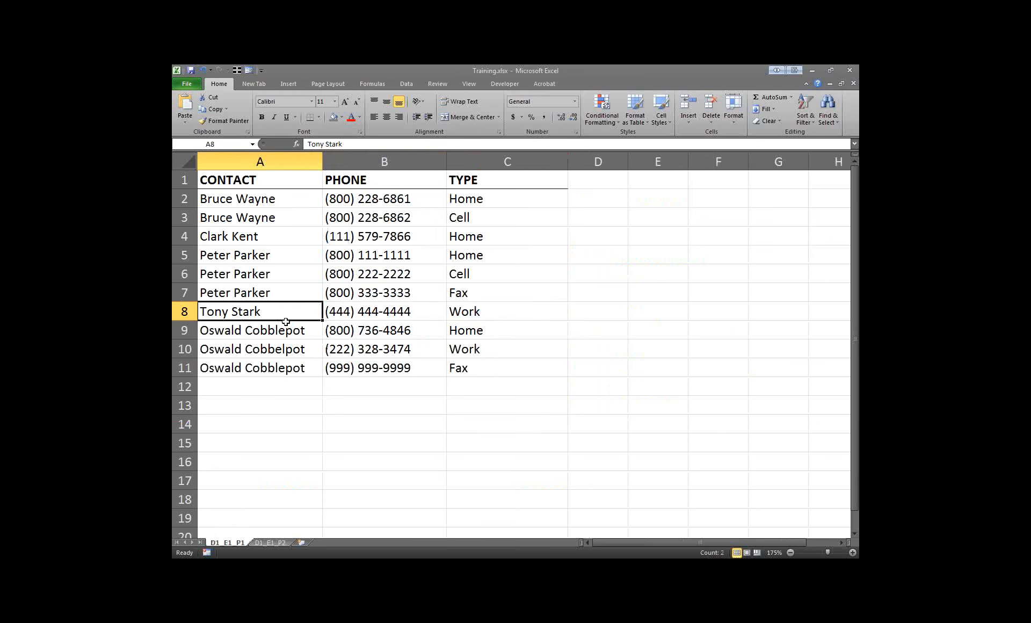
key(Delete)
click(422, 419)
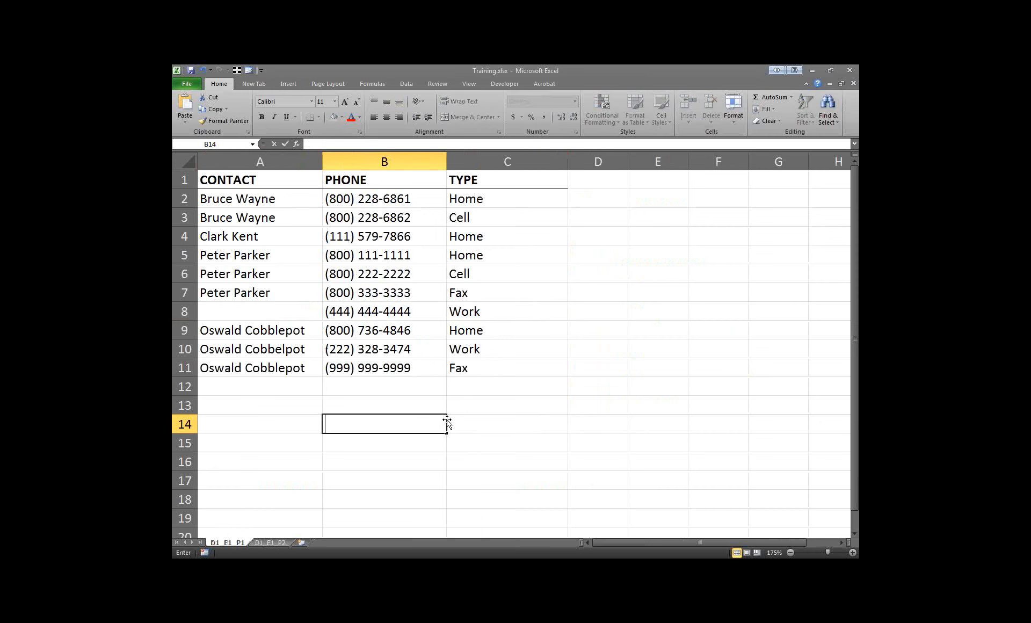
click(502, 445)
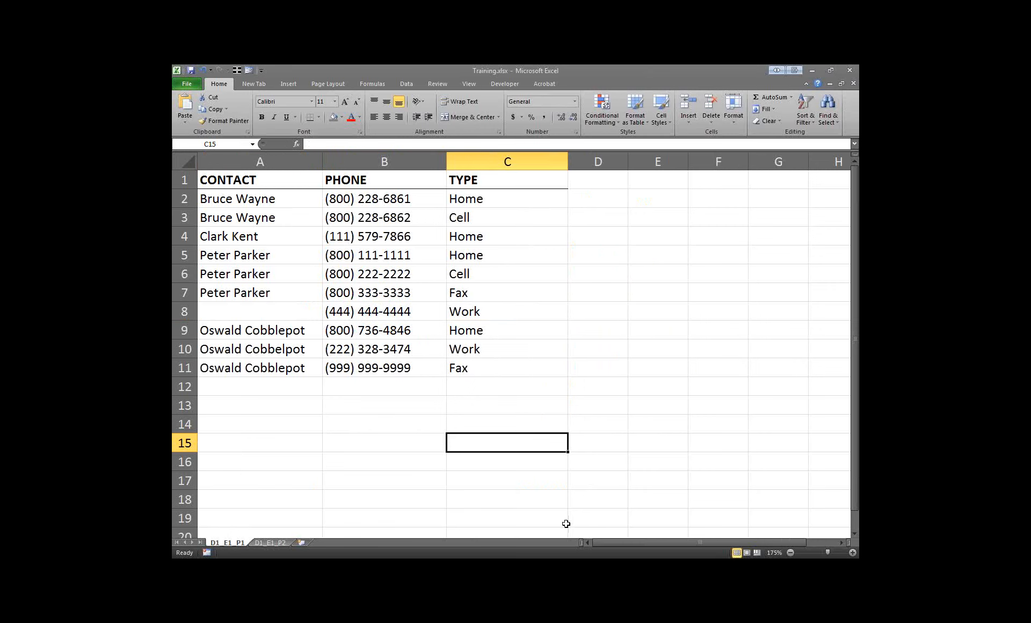
Clear the phone number and type in B8:C8 of the joined list
drag(465, 315, 376, 309)
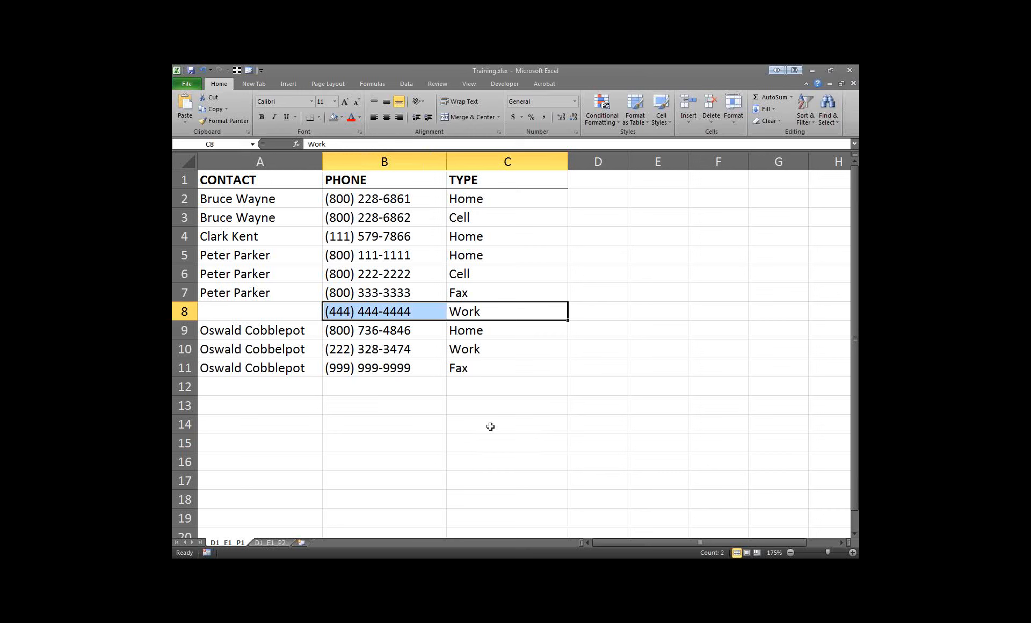
key(Delete)
click(527, 485)
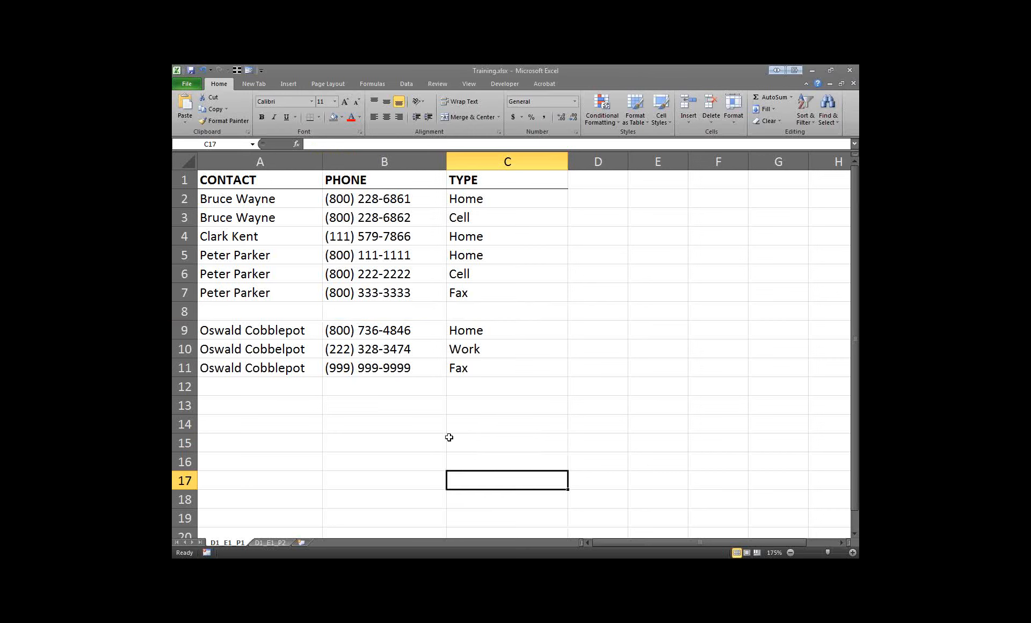
Compare phone record E11:G11 with empty ID cell B8 on sheet D1_E1_P2, consult the Joins slide, and return to Excel
click(267, 540)
click(571, 370)
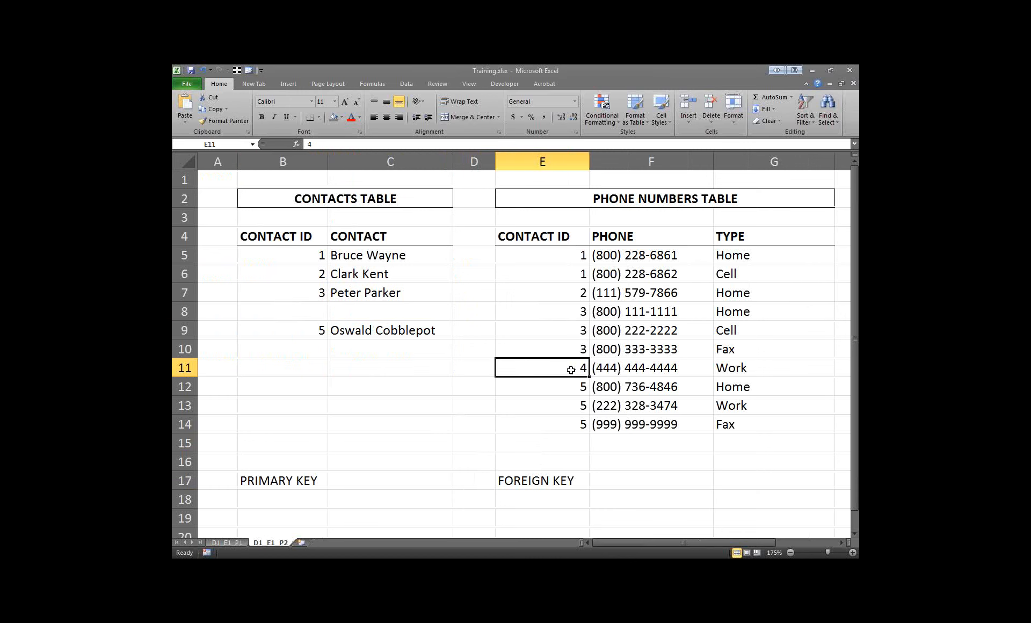
drag(571, 369, 747, 371)
click(309, 306)
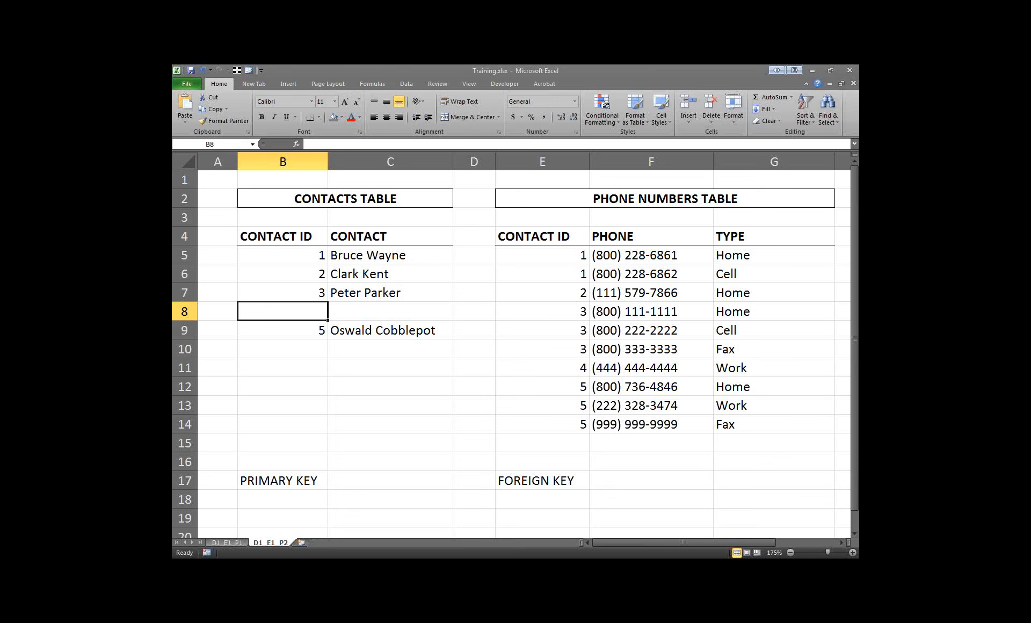
click(652, 568)
click(651, 546)
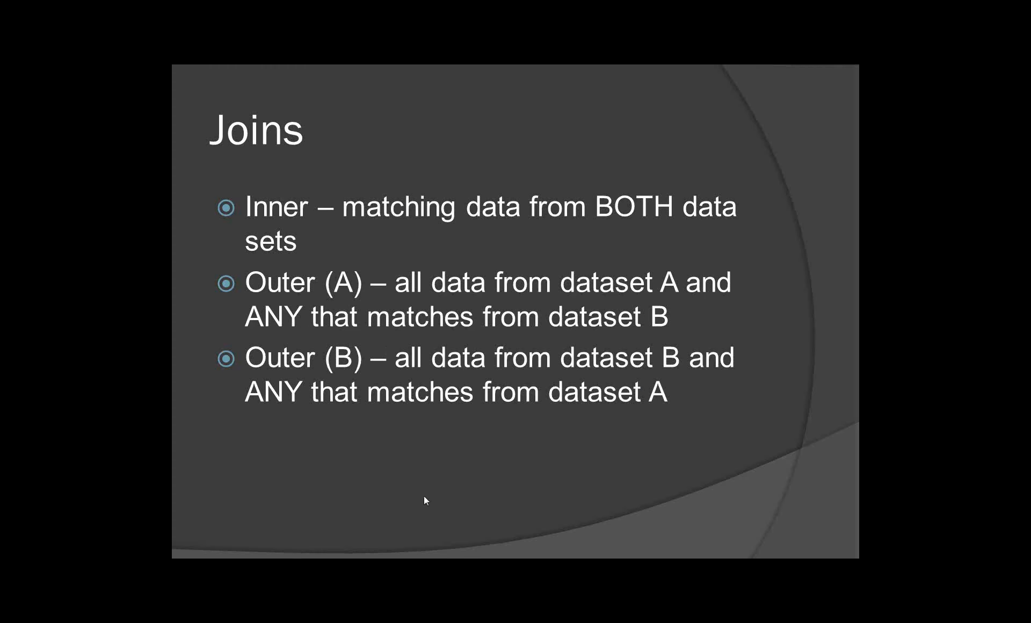
key(alt+Tab)
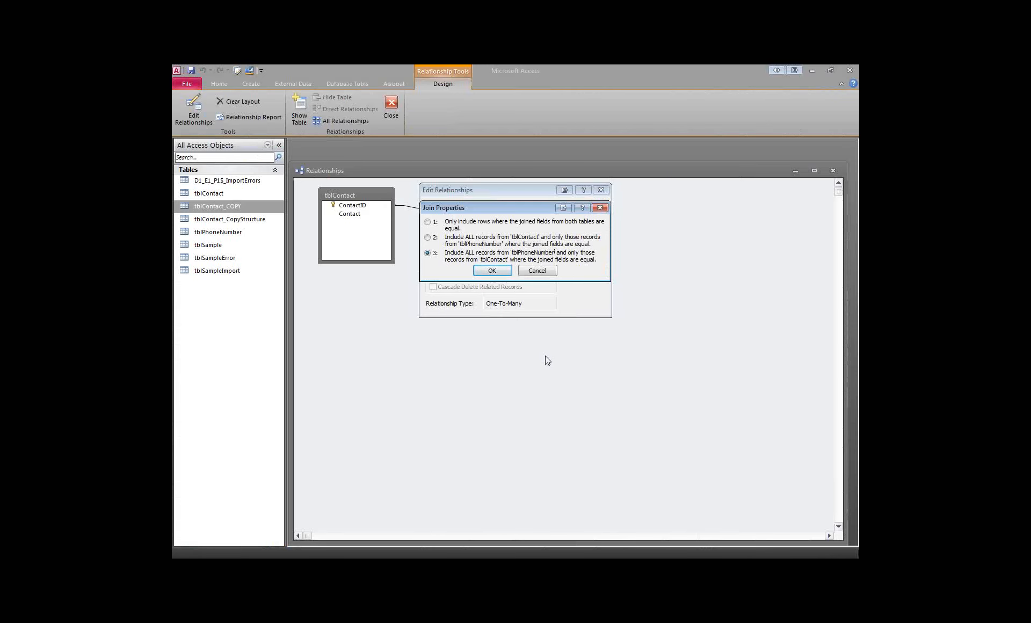
key(alt+Tab)
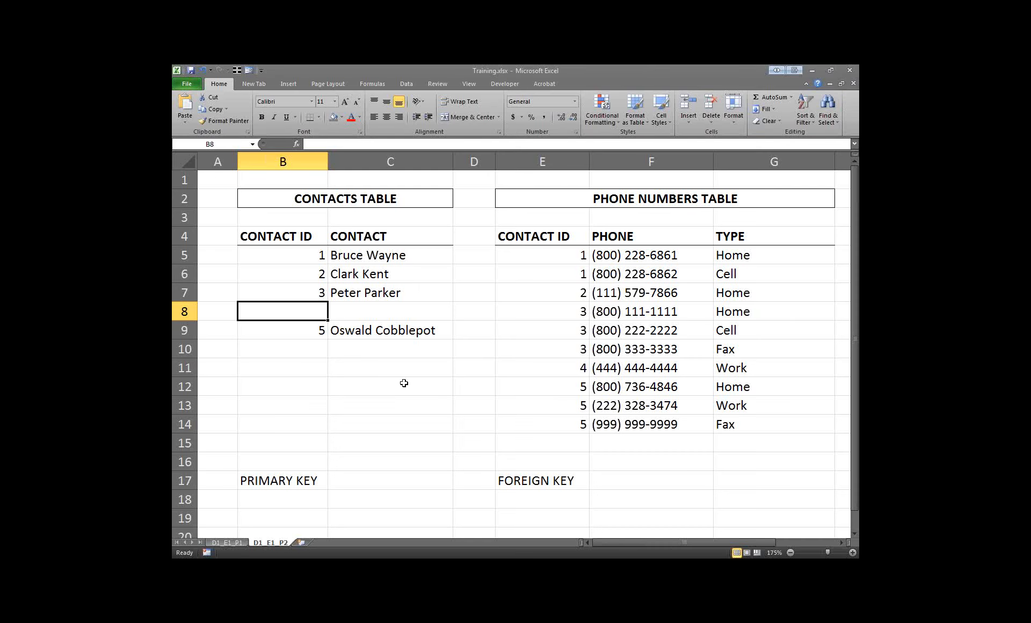
Undo the clearing of B8:C8 on sheet D1_E1_P1 and select the phone number and type in row 8
click(236, 541)
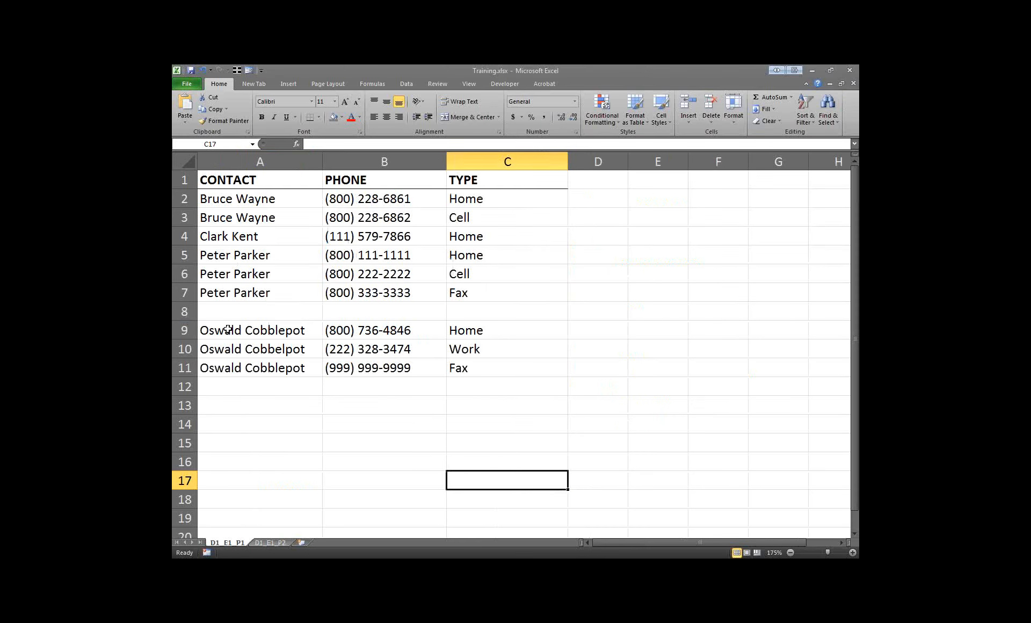
key(ctrl+z)
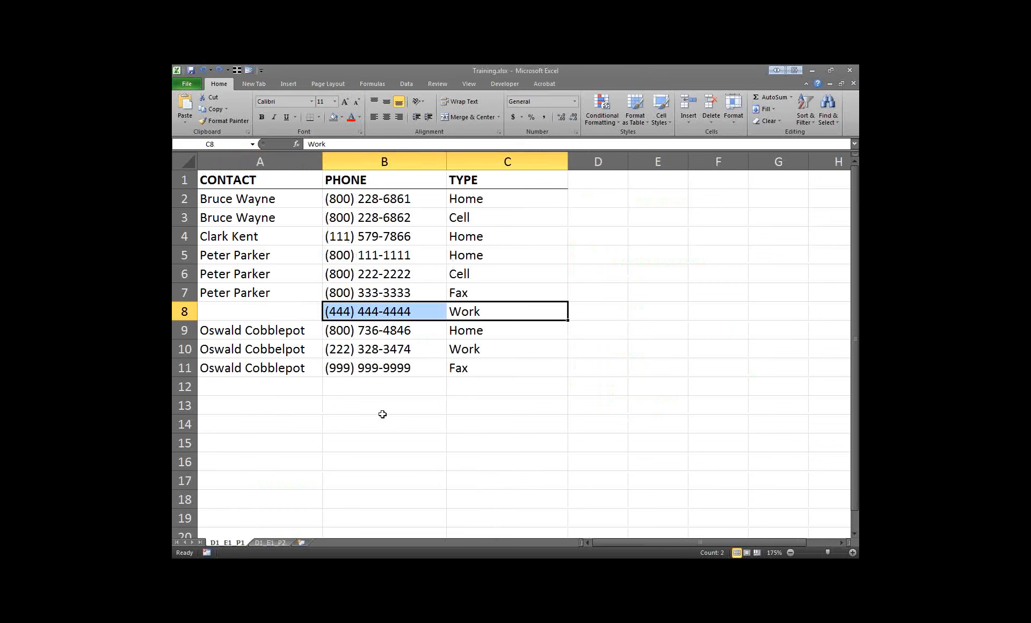
click(382, 417)
drag(376, 312, 499, 311)
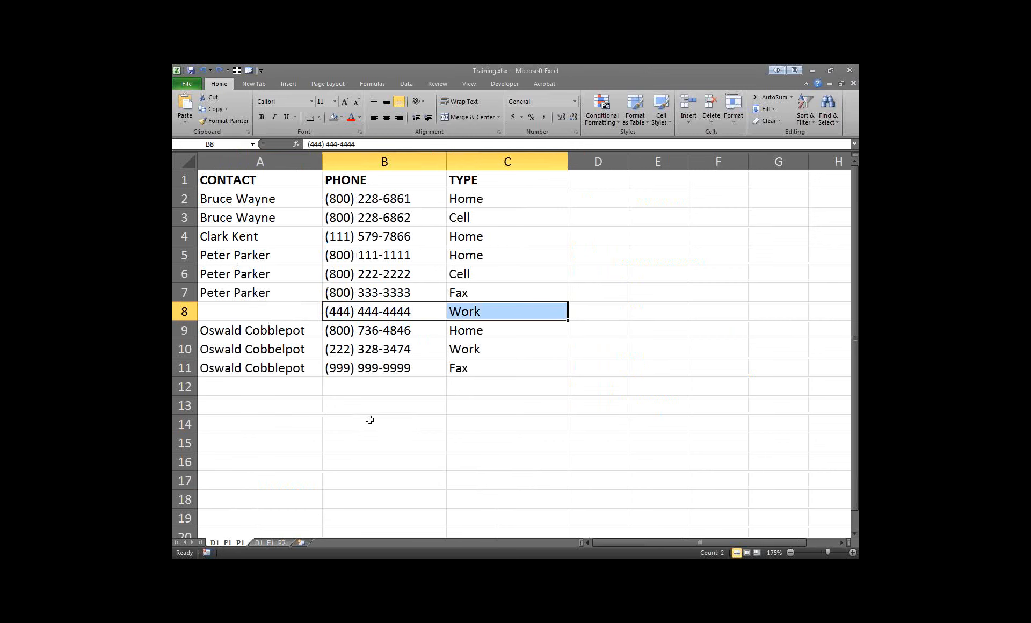
On sheet D1_E1_P2, select phone records E5:G14 and compare them with the rows of the Contacts table
click(271, 541)
drag(752, 256, 537, 423)
drag(308, 261, 501, 296)
click(441, 369)
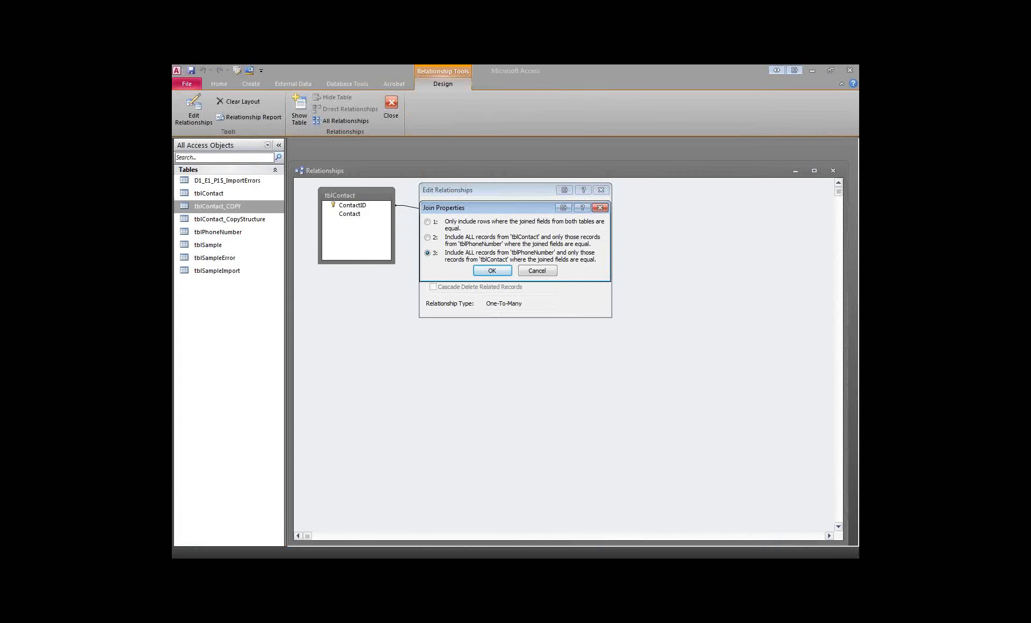
Switch to Access, go through join options 2 and 1, and close the join properties without applying changes
click(428, 238)
click(428, 222)
click(543, 271)
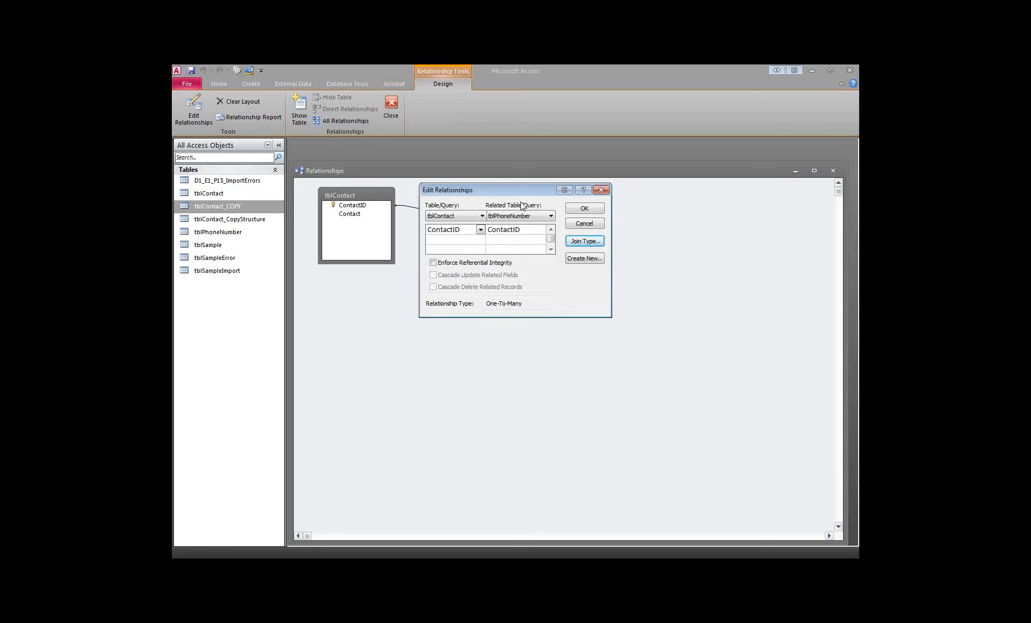
Move the Edit Relationships dialog below the tables and apply join option 2, all tblContact records with only matching tblPhoneNumber records
drag(524, 193, 524, 279)
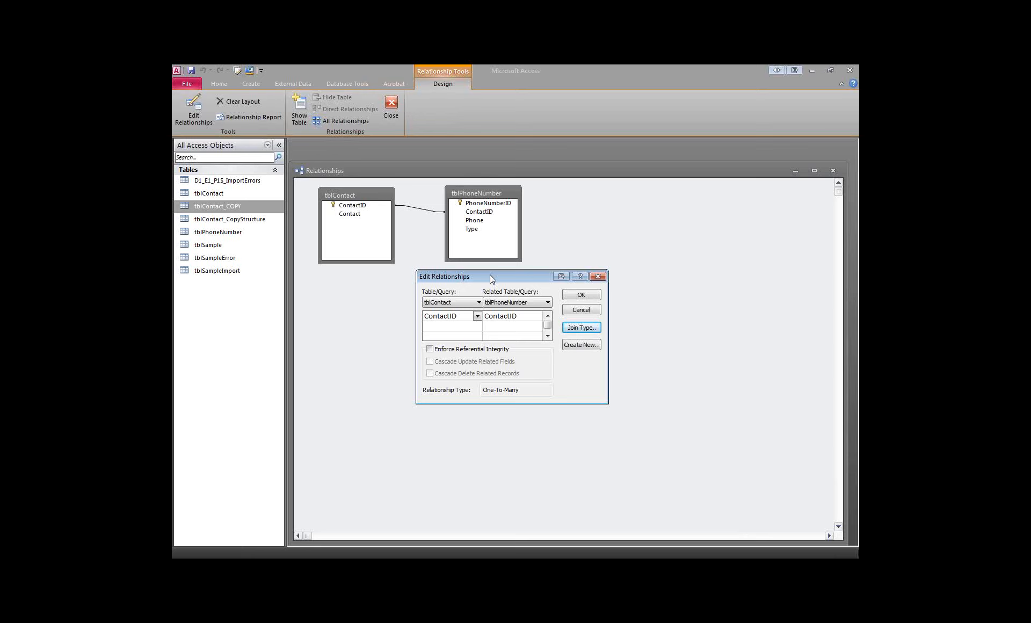
click(581, 329)
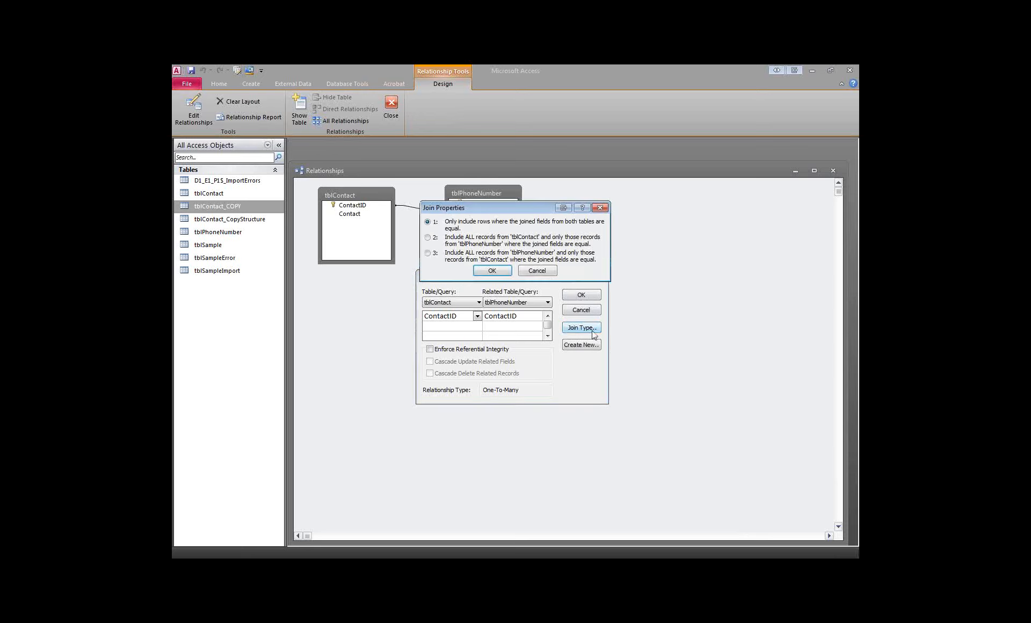
click(427, 238)
drag(458, 236, 553, 238)
click(480, 268)
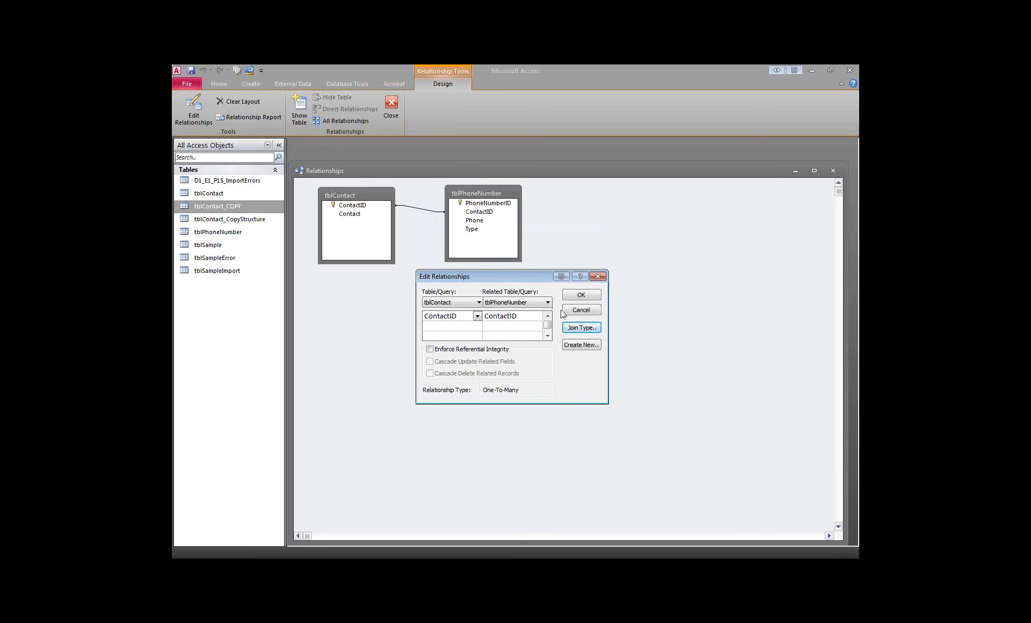
click(570, 329)
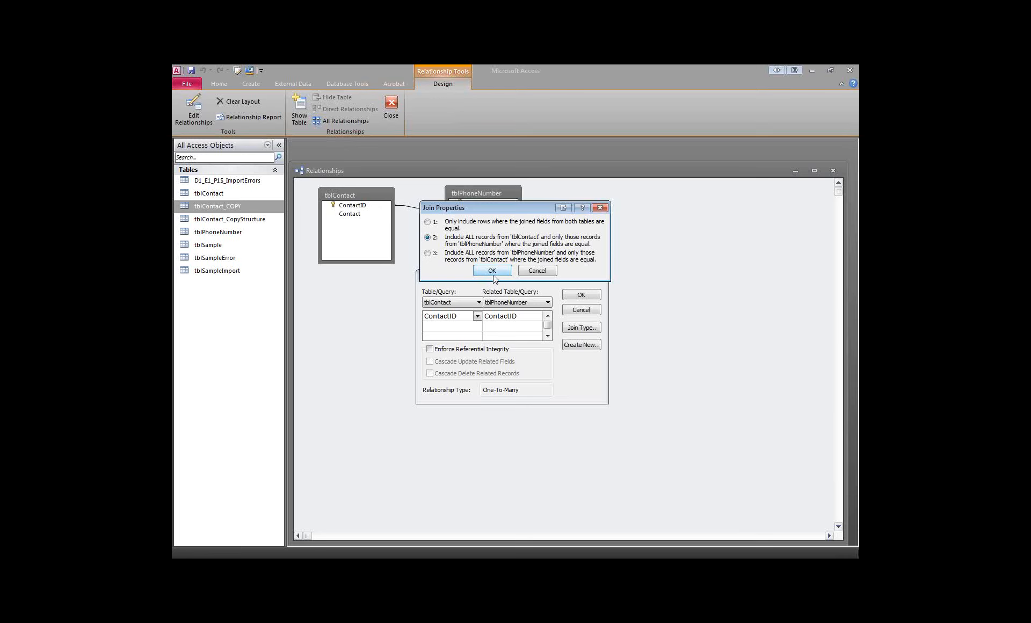
click(427, 253)
click(491, 271)
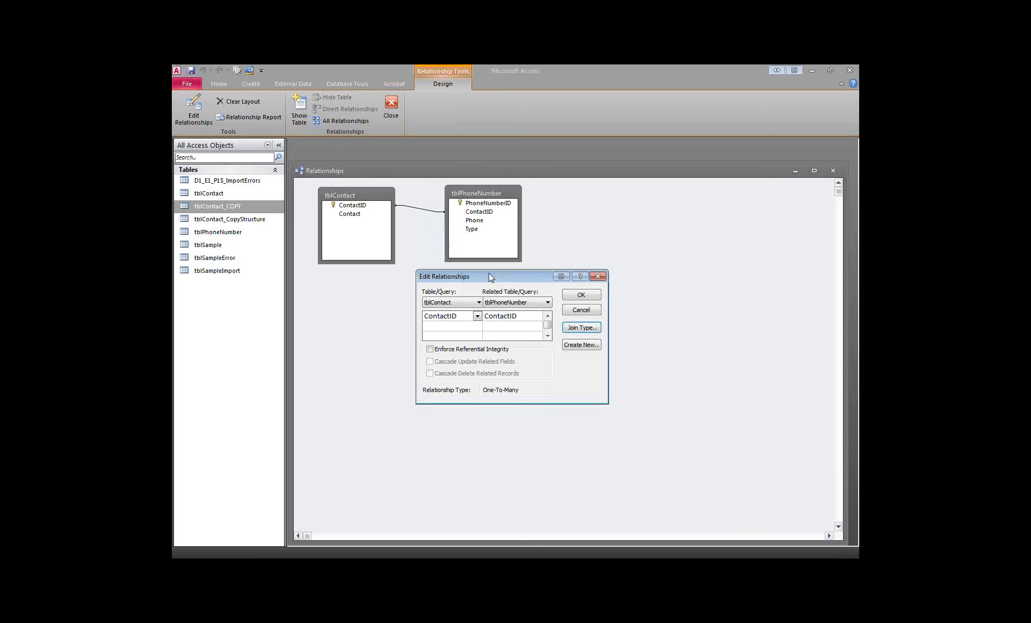
click(585, 295)
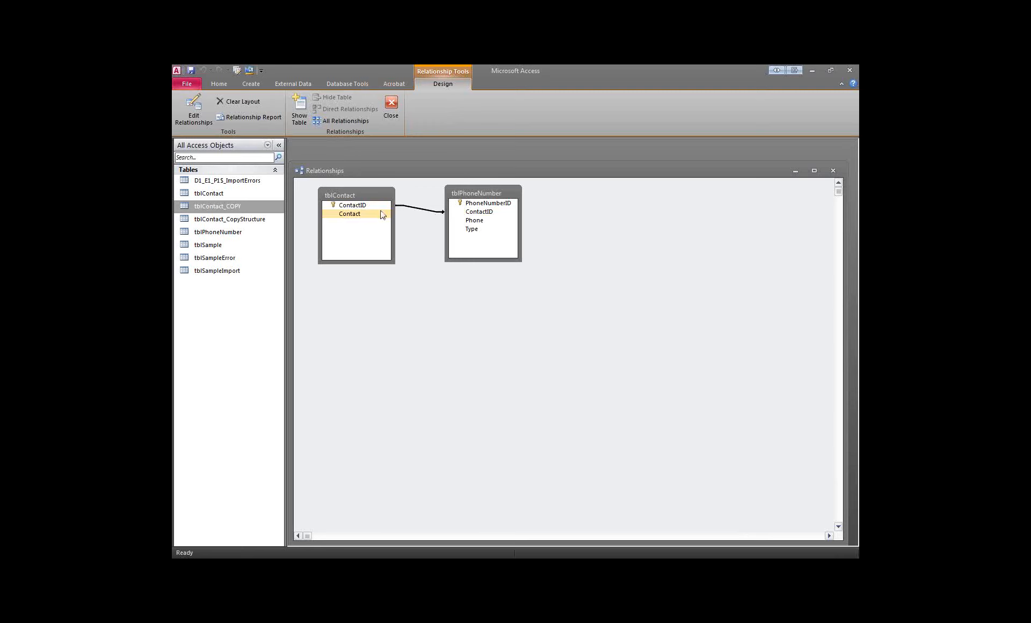
Change the relationship's join to option 3, all tblPhoneNumber records with only matching tblContact records
click(345, 208)
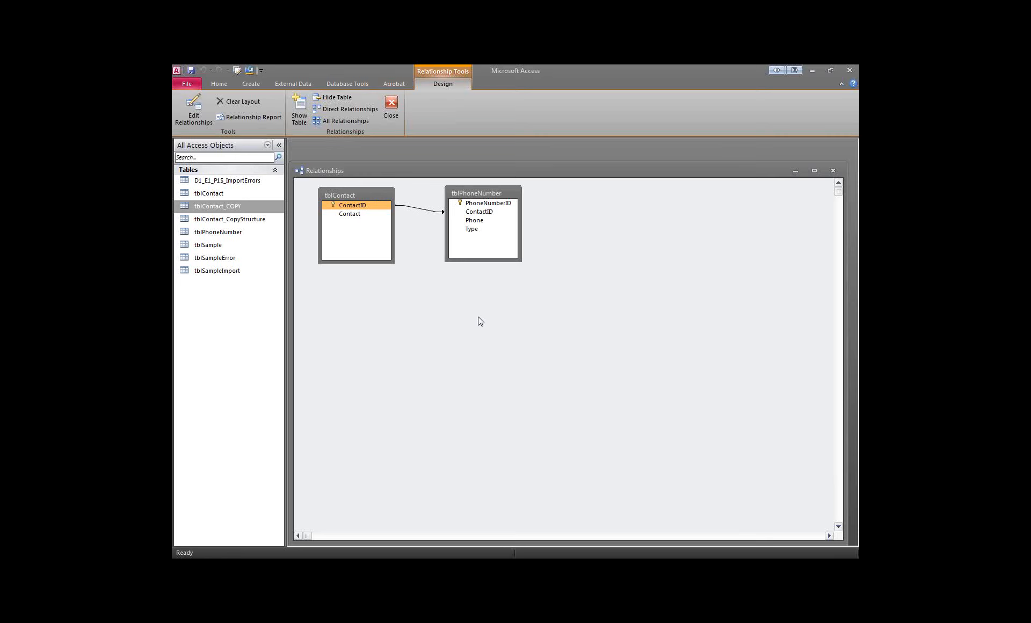
click(429, 211)
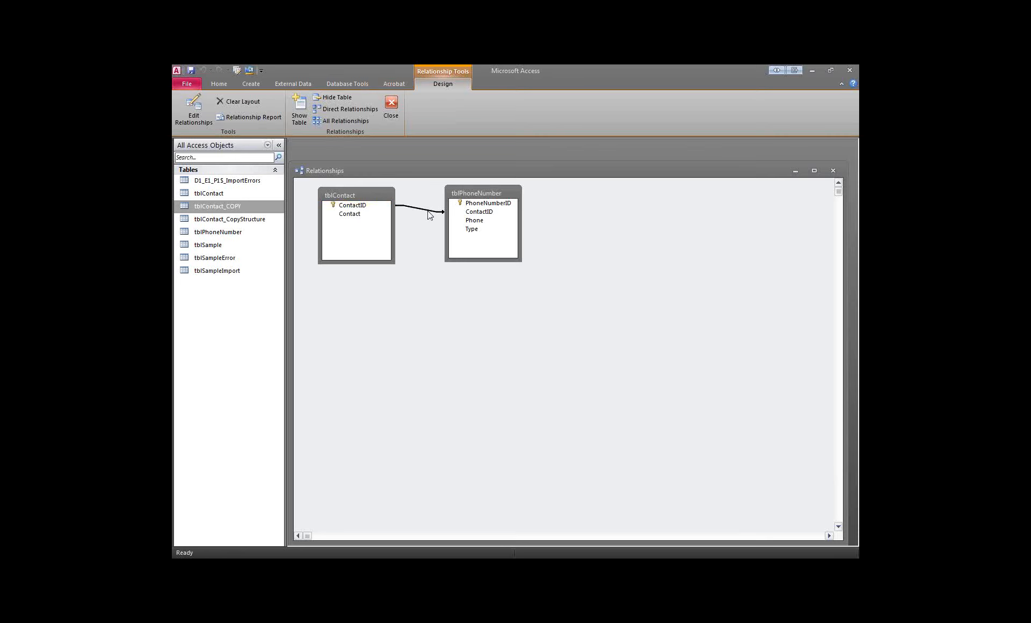
double_click(429, 212)
click(591, 239)
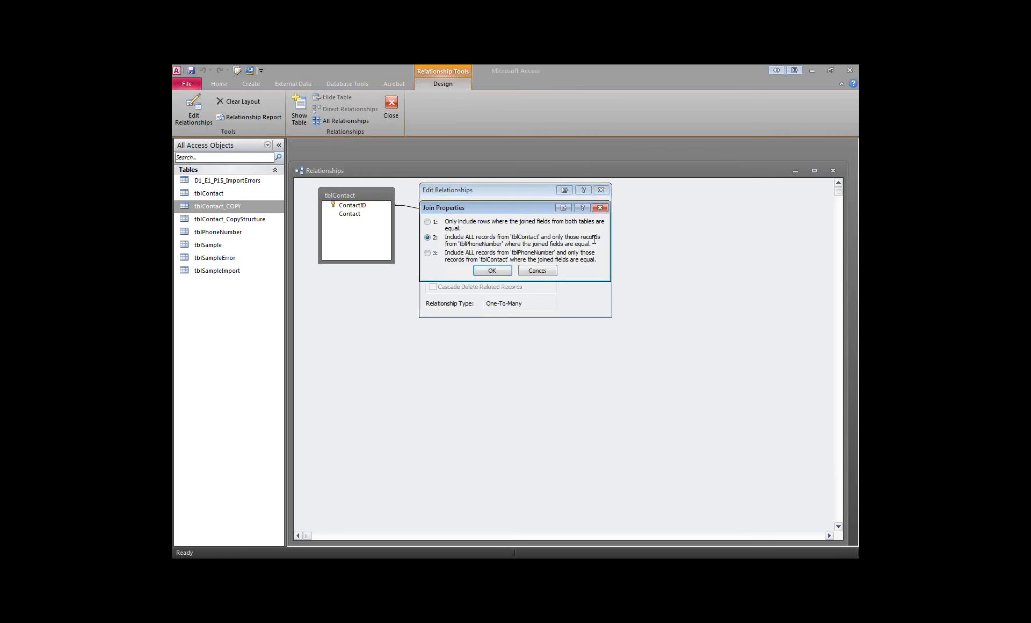
click(492, 270)
click(585, 214)
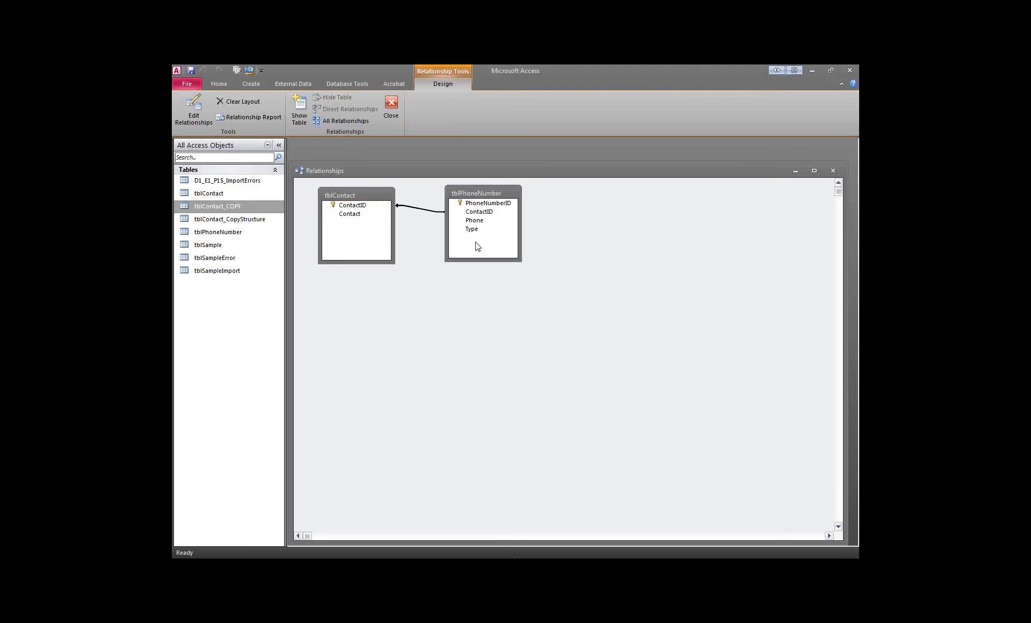
Set the relationship's join to option 1, only rows where the joined fields from both tables are equal
double_click(427, 210)
key(alt+j)
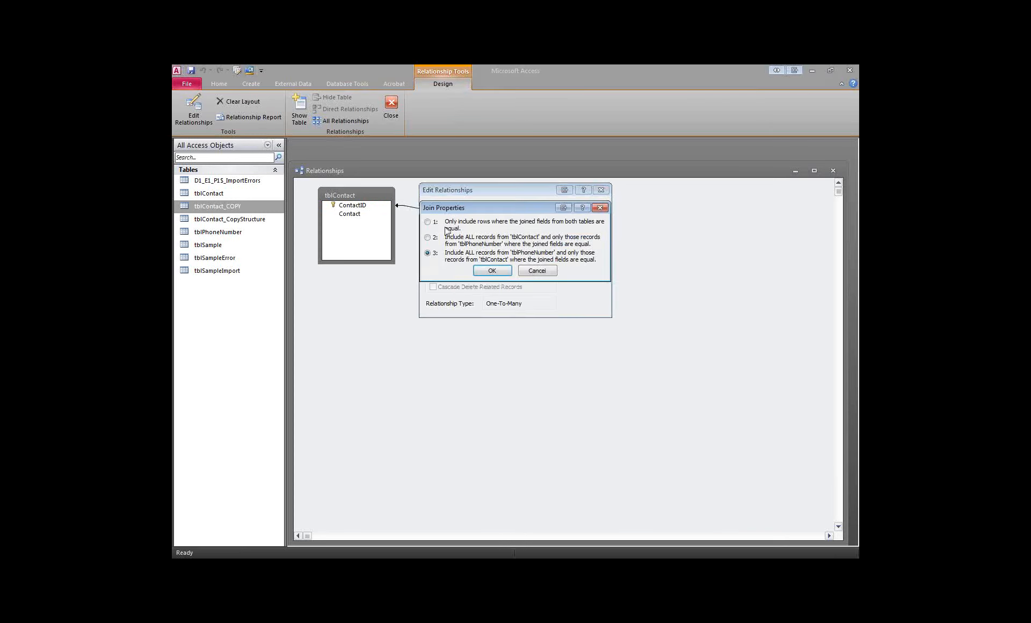
click(491, 270)
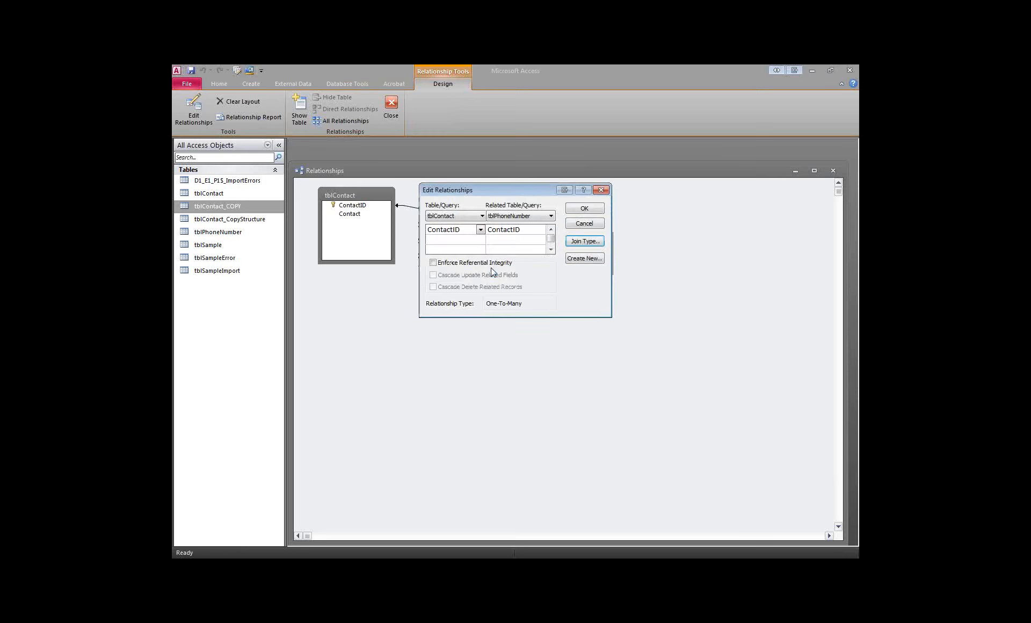
click(596, 213)
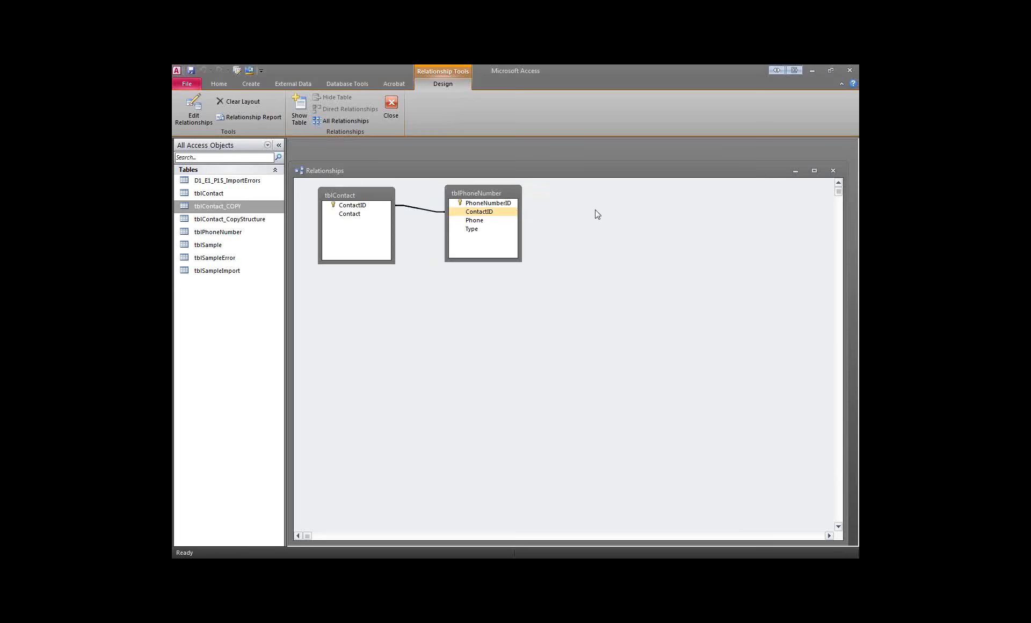
Set the join between tblContact and tblPhoneNumber to option 2, including all tblContact records
double_click(424, 210)
click(589, 240)
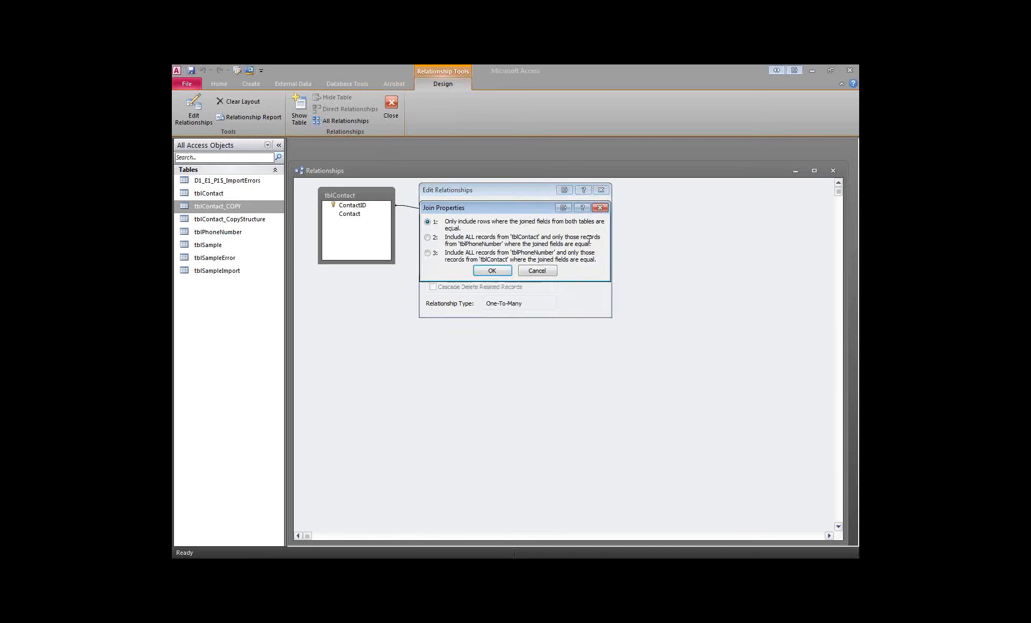
click(428, 237)
click(492, 271)
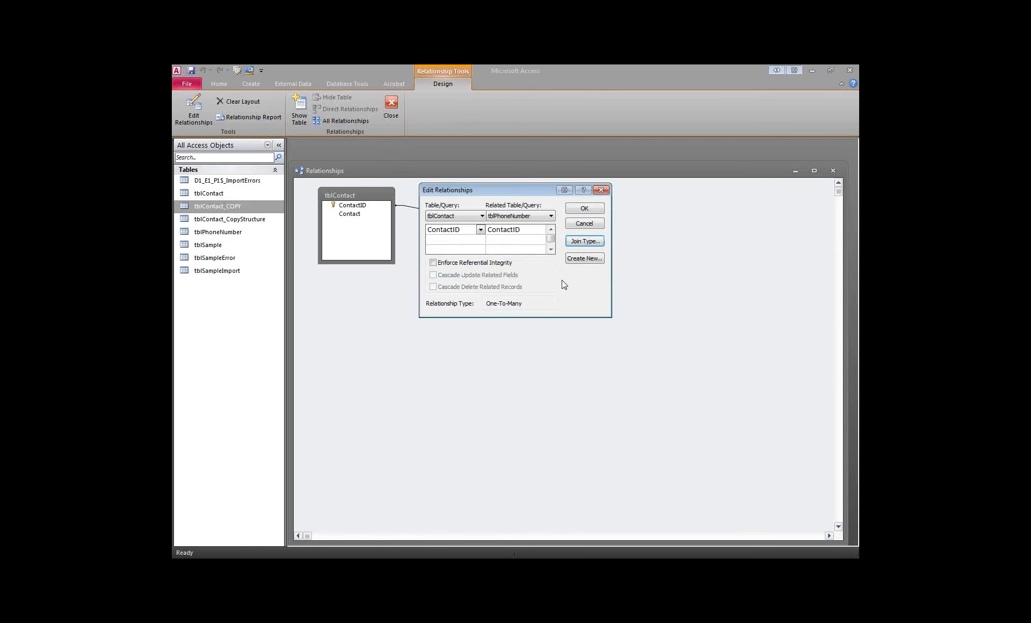
click(584, 208)
double_click(418, 210)
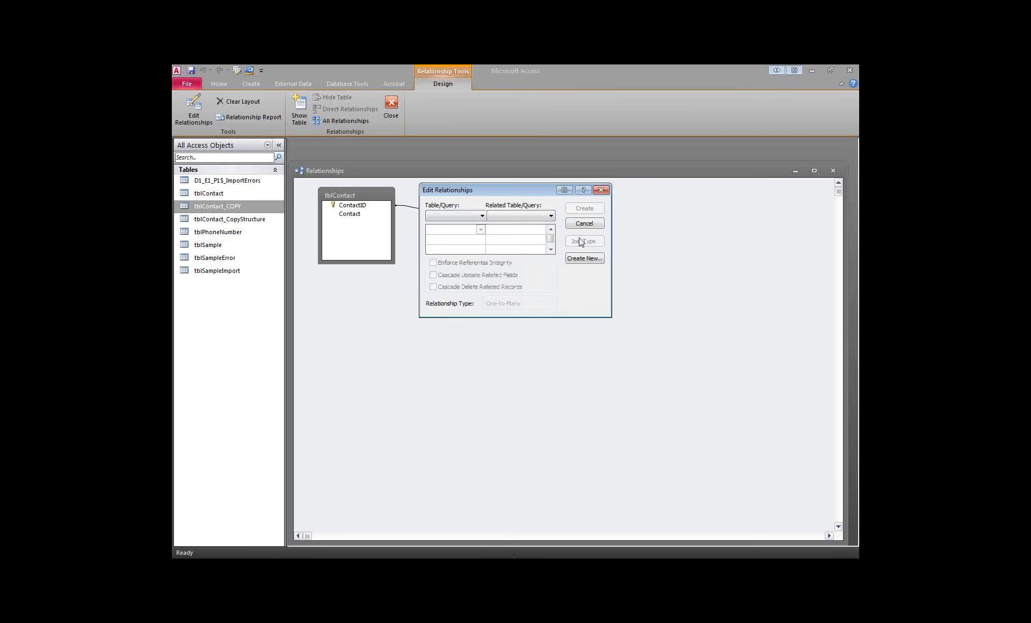
click(602, 190)
click(420, 208)
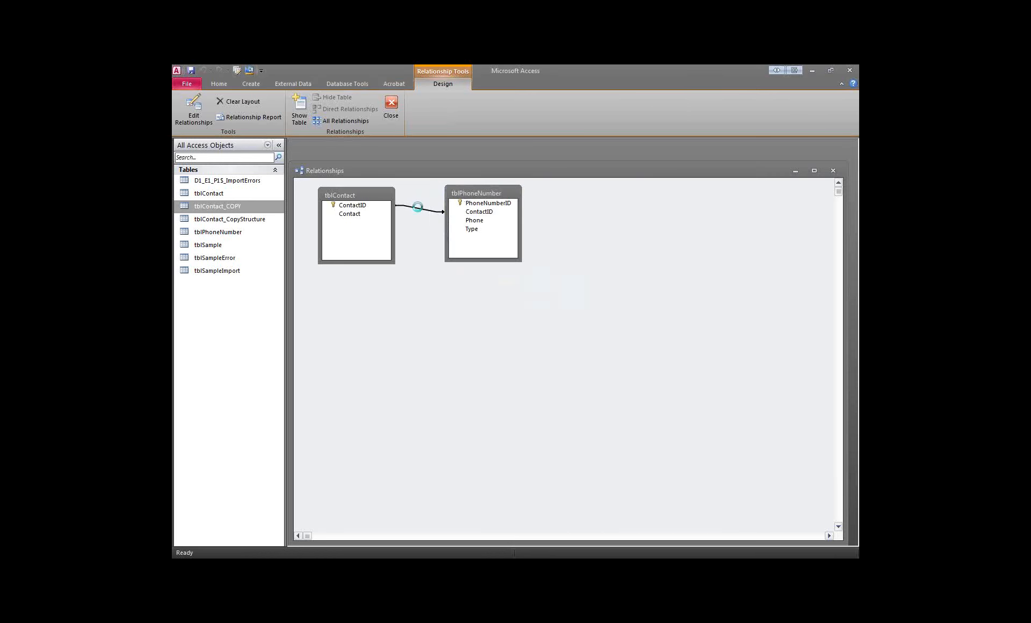
double_click(419, 209)
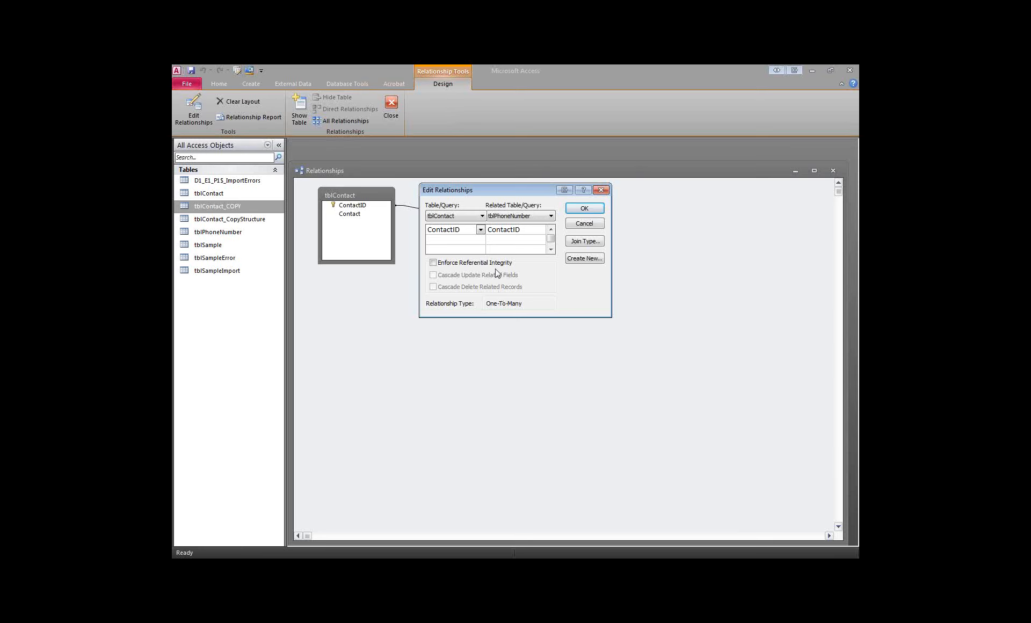
drag(502, 192, 489, 288)
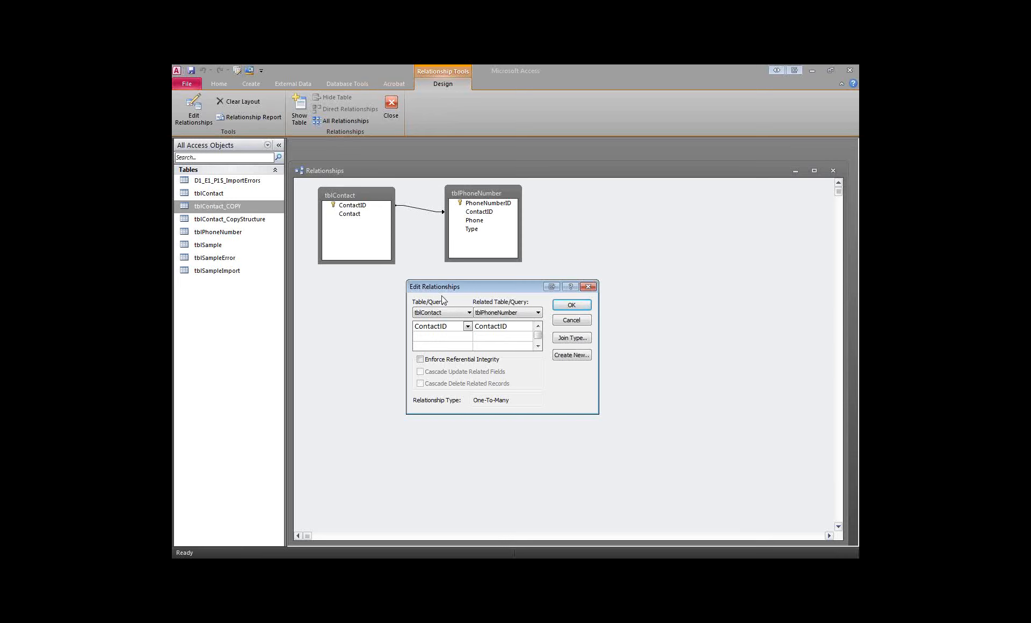
click(420, 359)
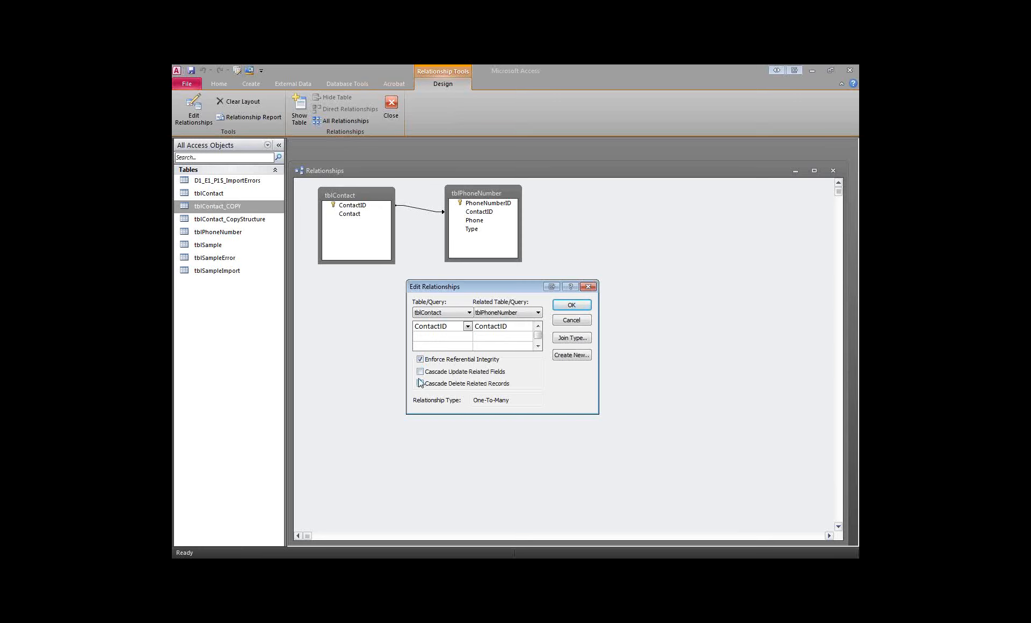
click(420, 384)
click(420, 359)
key(Escape)
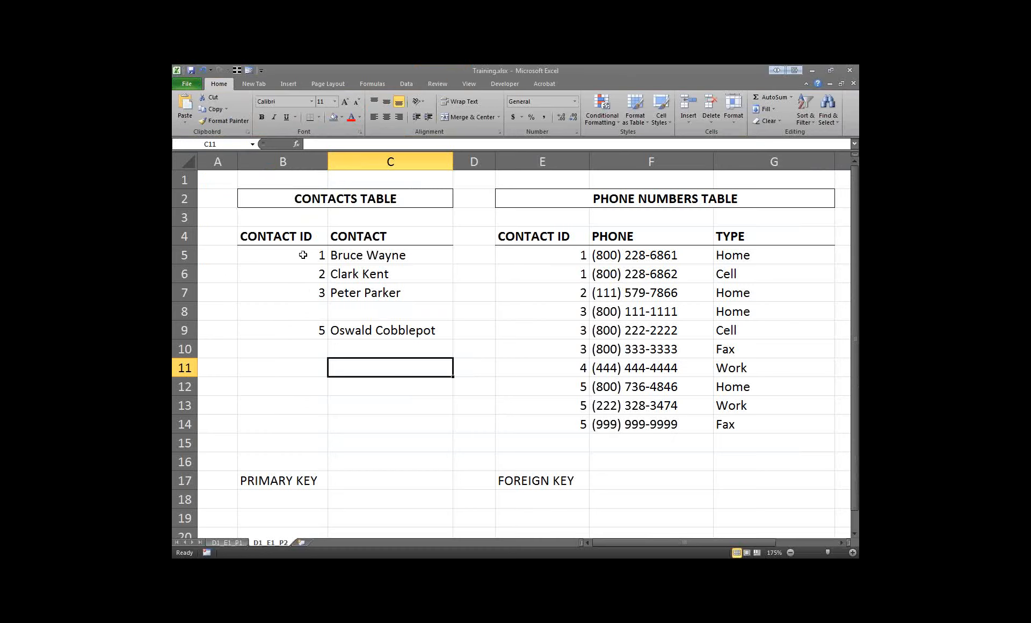
Switch to the Excel workbook and fill row 8 of the contacts table with contact ID 4 and the contact's full name
click(301, 312)
text(4)
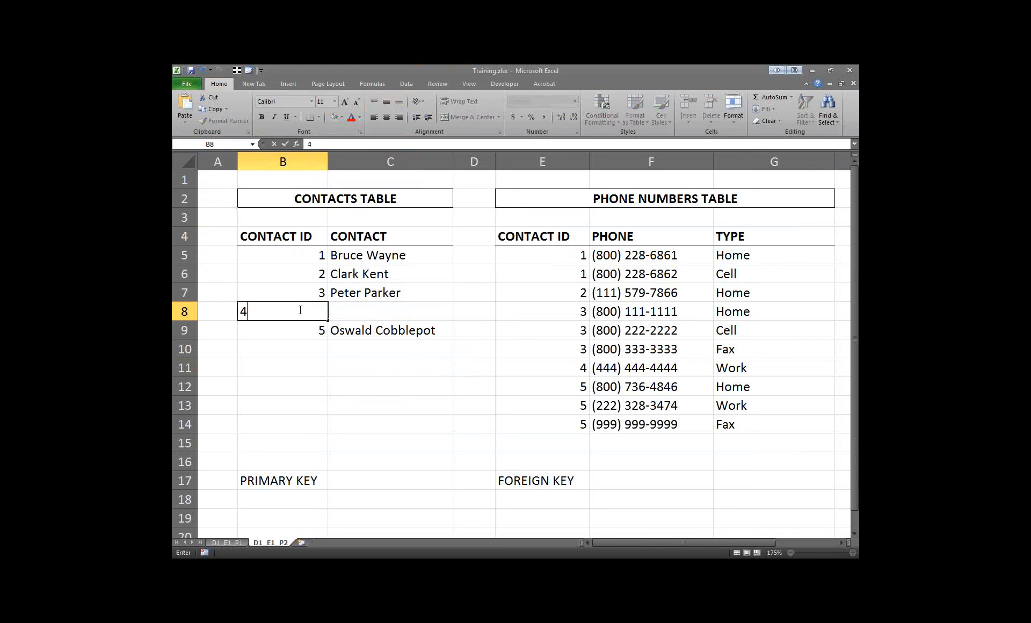
key(Tab)
text(Tony Stark)
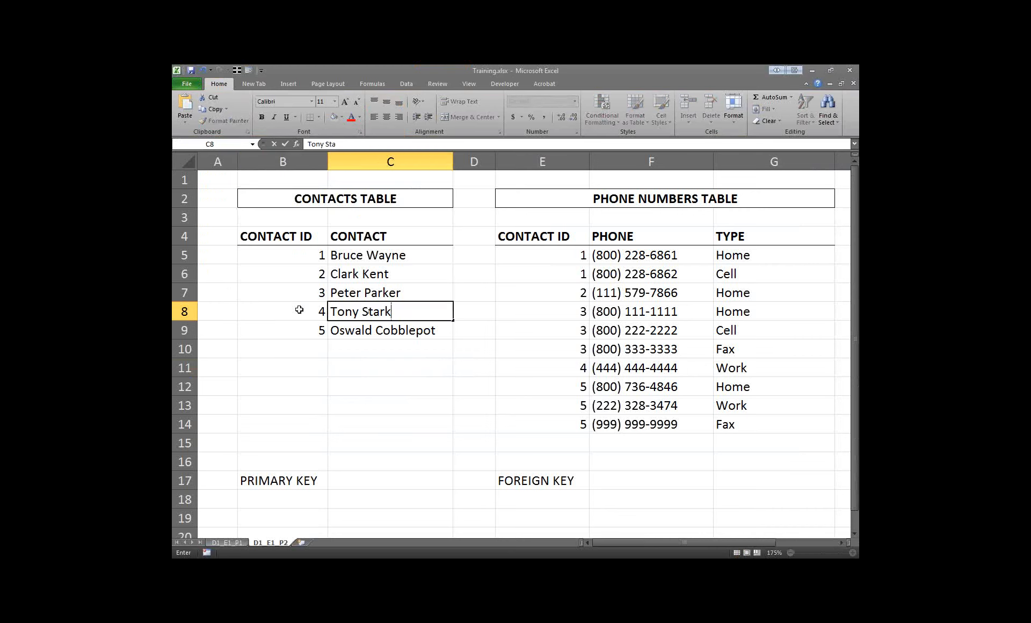
key(Return)
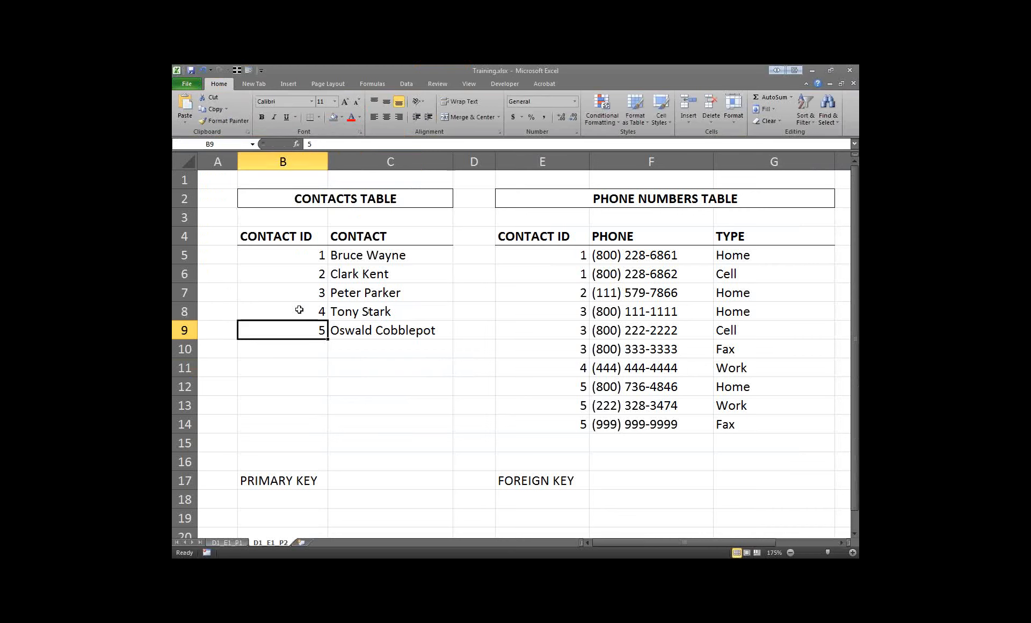
click(352, 363)
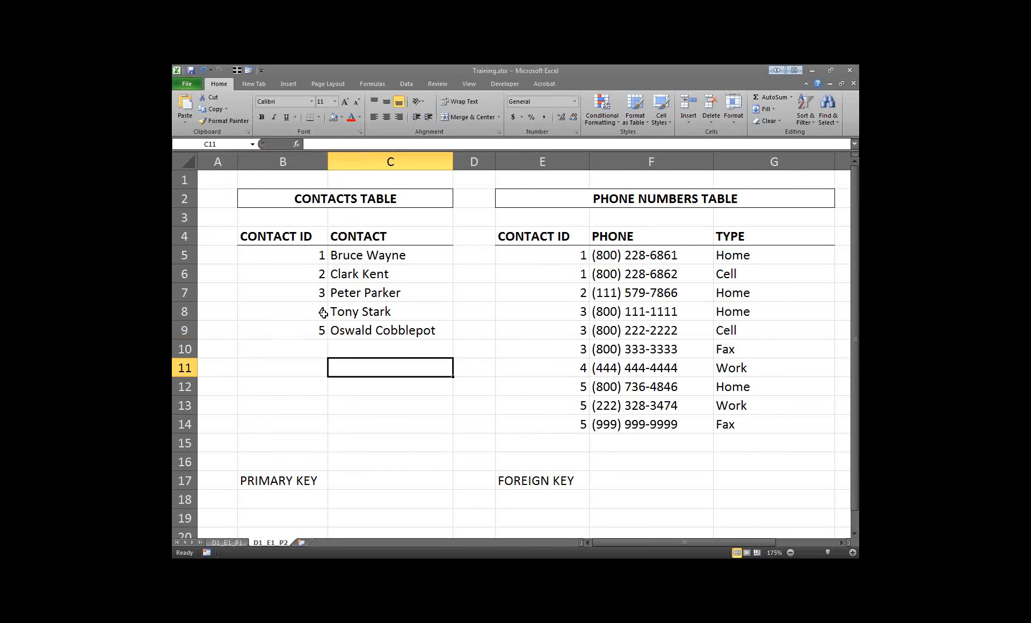
Compare the ID 4 record in the contacts table, B8:C8, with its matching record in the phone numbers table, E11:G11
drag(289, 312, 366, 311)
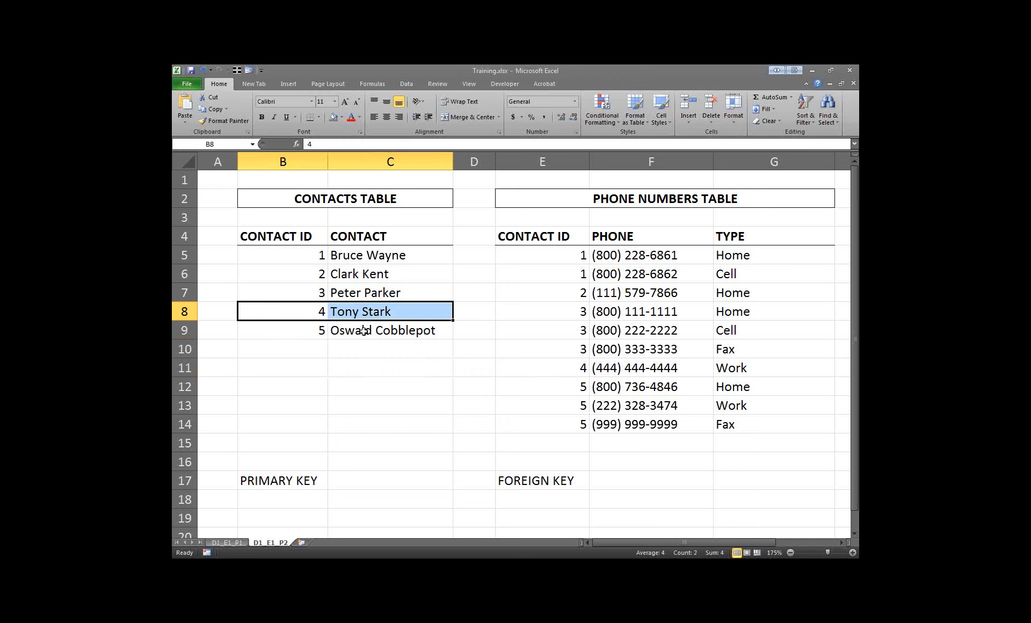
click(289, 309)
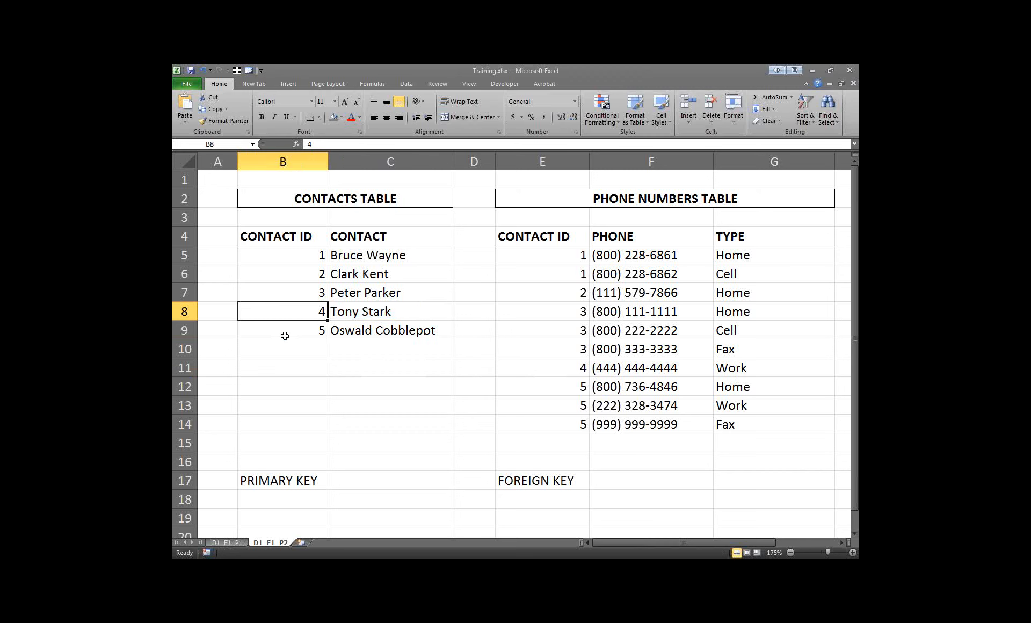
click(583, 242)
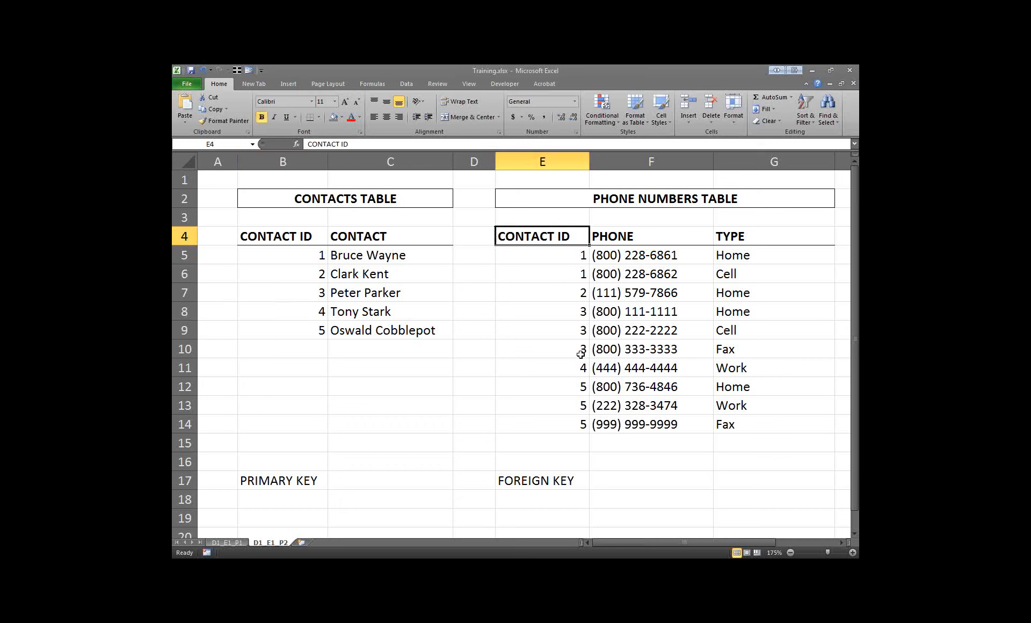
click(568, 365)
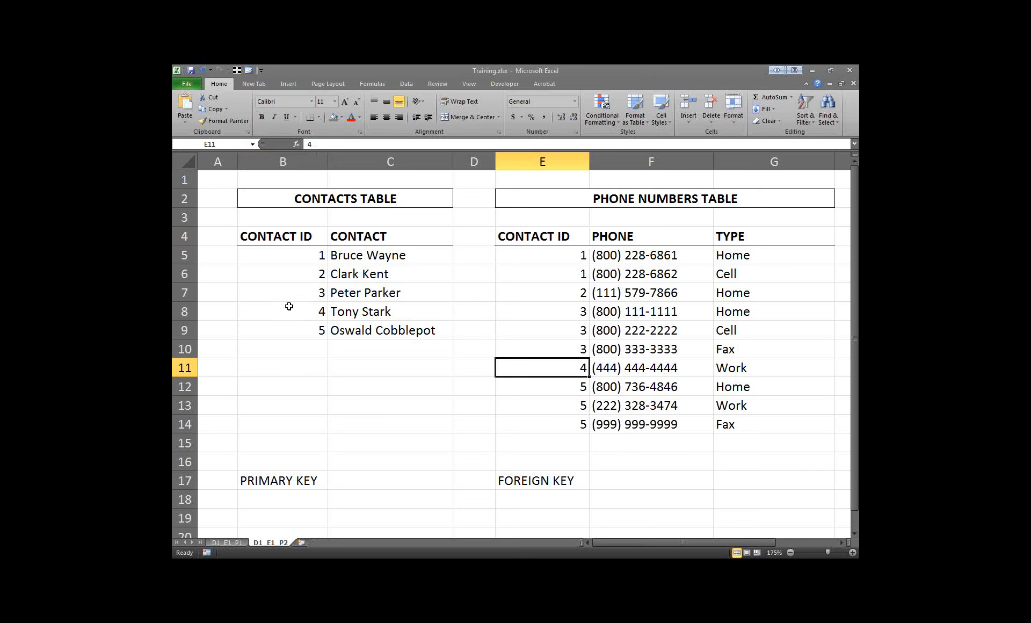
drag(276, 306, 348, 308)
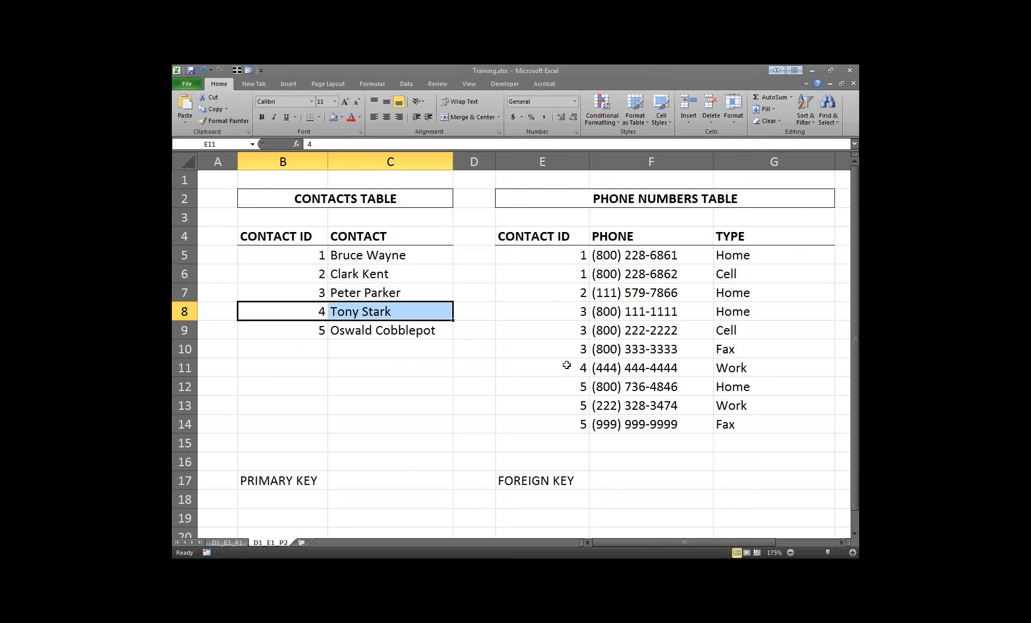
drag(565, 367, 756, 369)
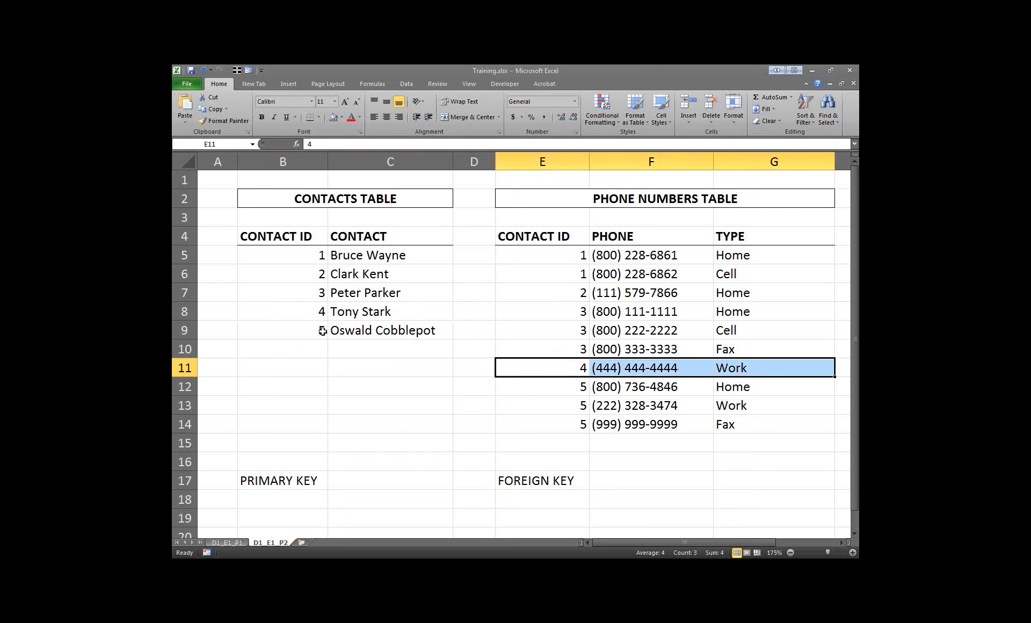
drag(279, 310, 401, 311)
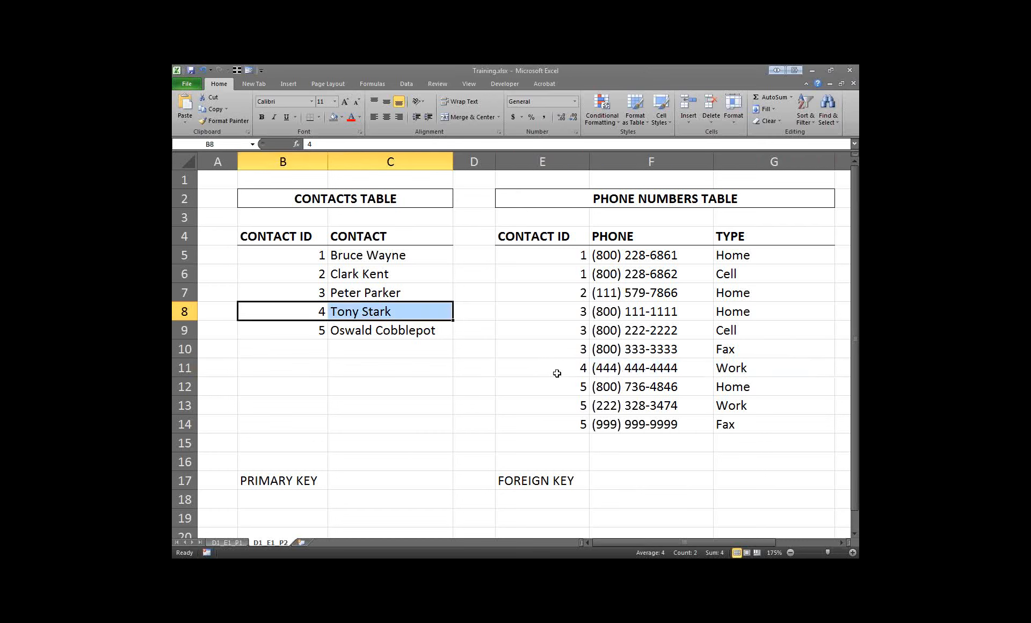
drag(556, 369, 732, 368)
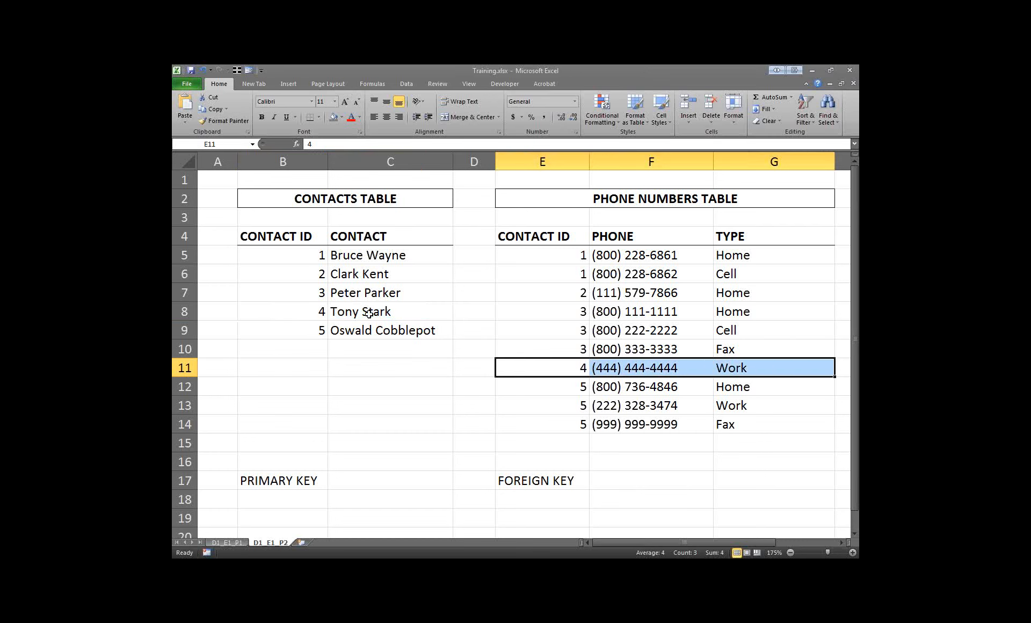
Shade both ID 4 records, B8:C8 and E11:G11, with a gray fill
drag(292, 307, 376, 312)
drag(571, 370, 726, 369)
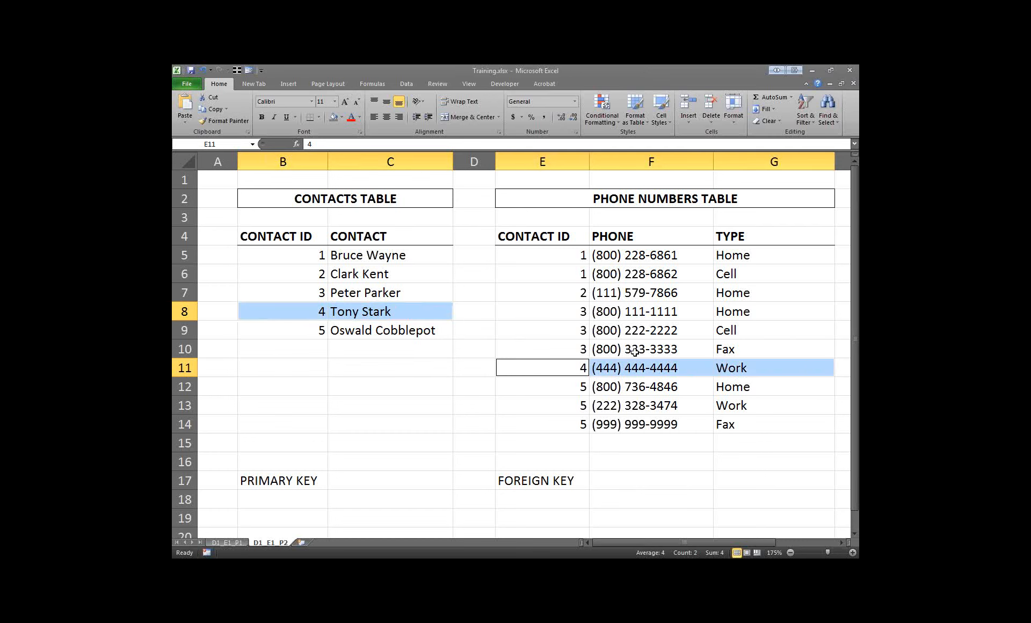
ctrl+click(461, 405)
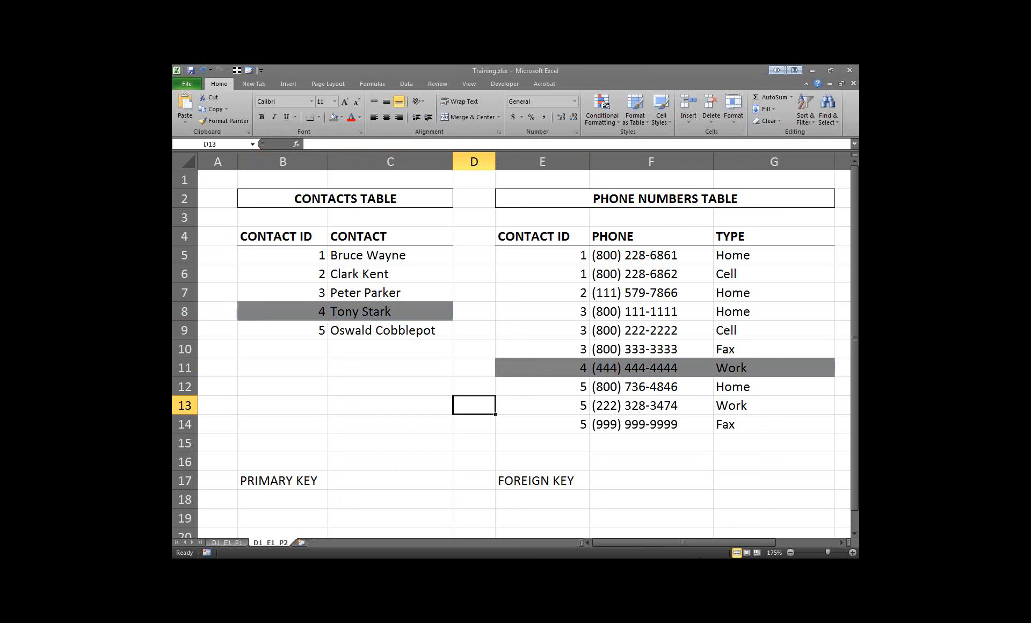
Return to Access and enforce referential integrity on the relationship between tblContact and tblPhoneNumber
key(alt+Tab)
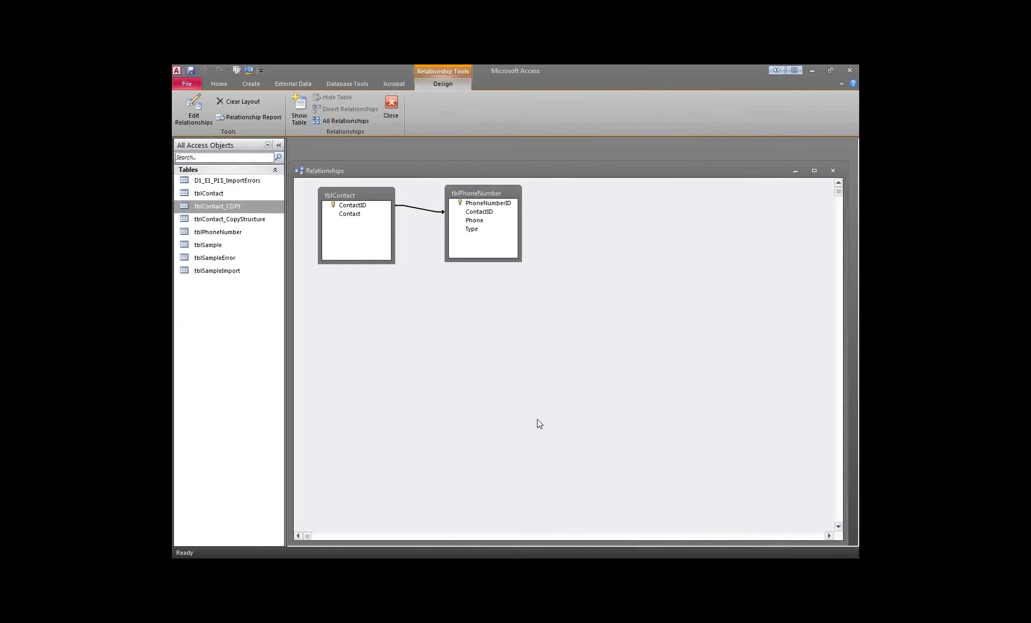
double_click(426, 209)
click(434, 263)
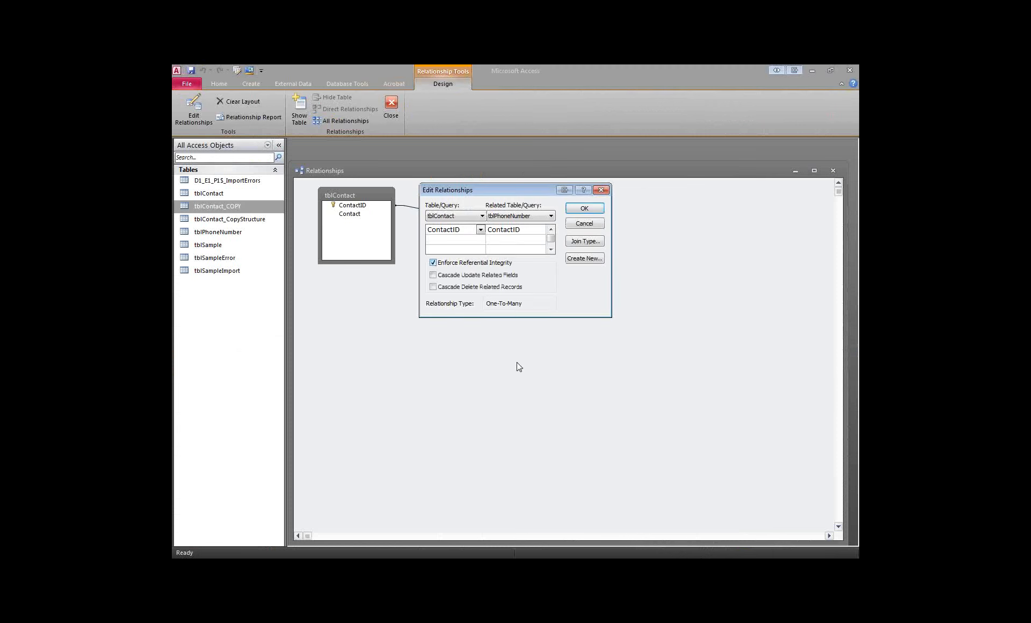
drag(538, 189, 520, 297)
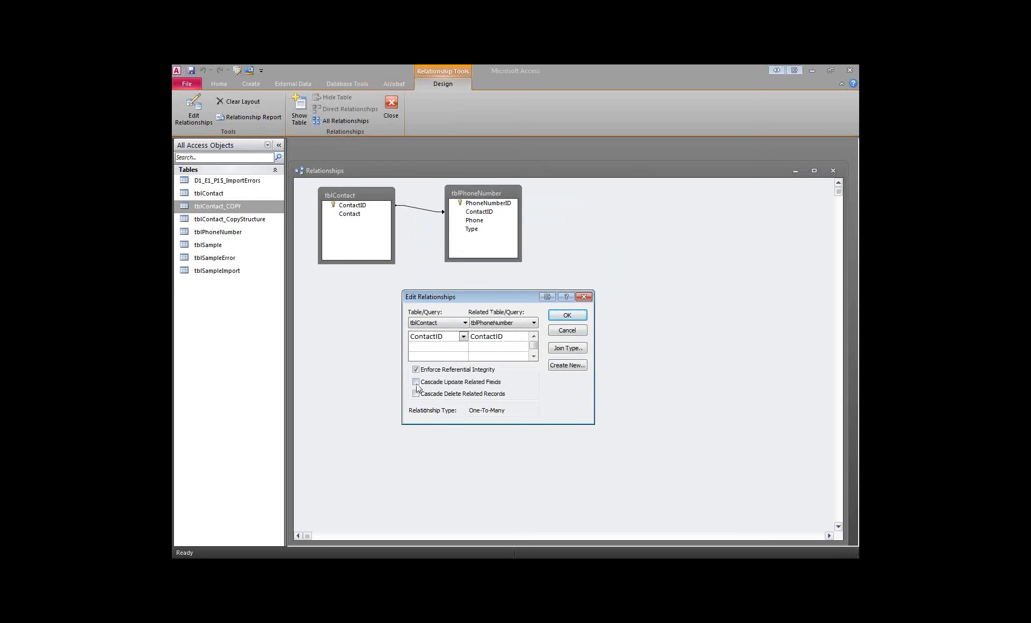
click(579, 319)
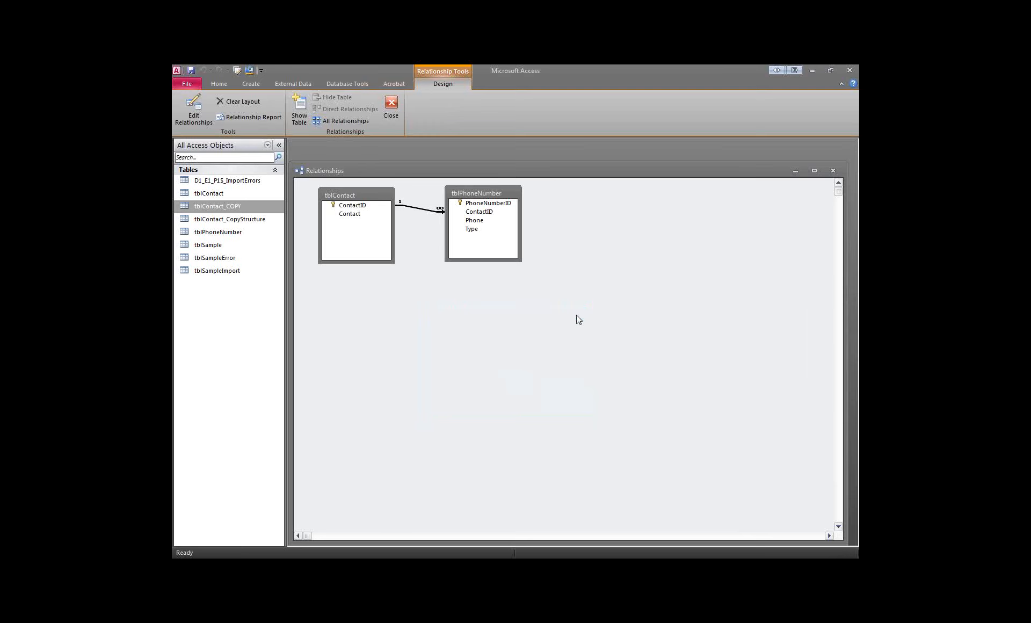
Review the relationship's referential integrity options and its join properties, keeping join option 2, and close the Edit Relationships dialog
click(355, 217)
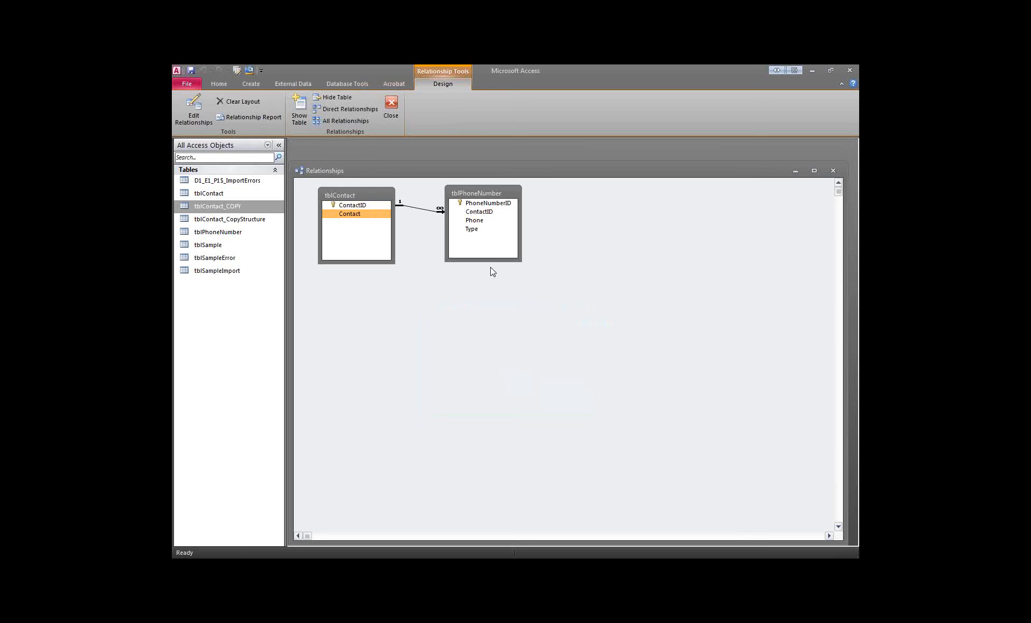
double_click(424, 209)
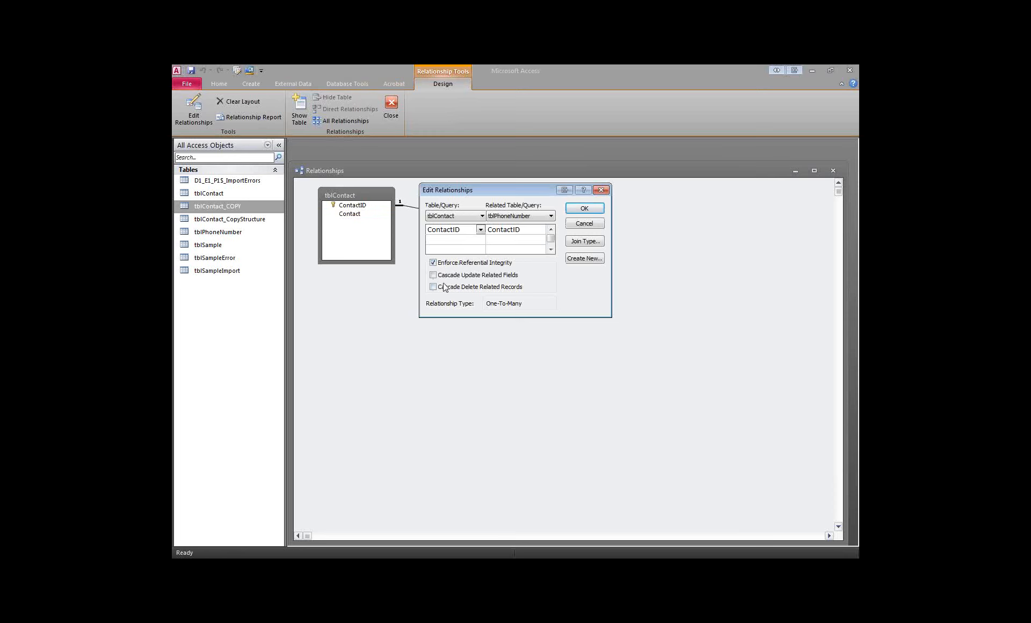
drag(505, 191, 507, 269)
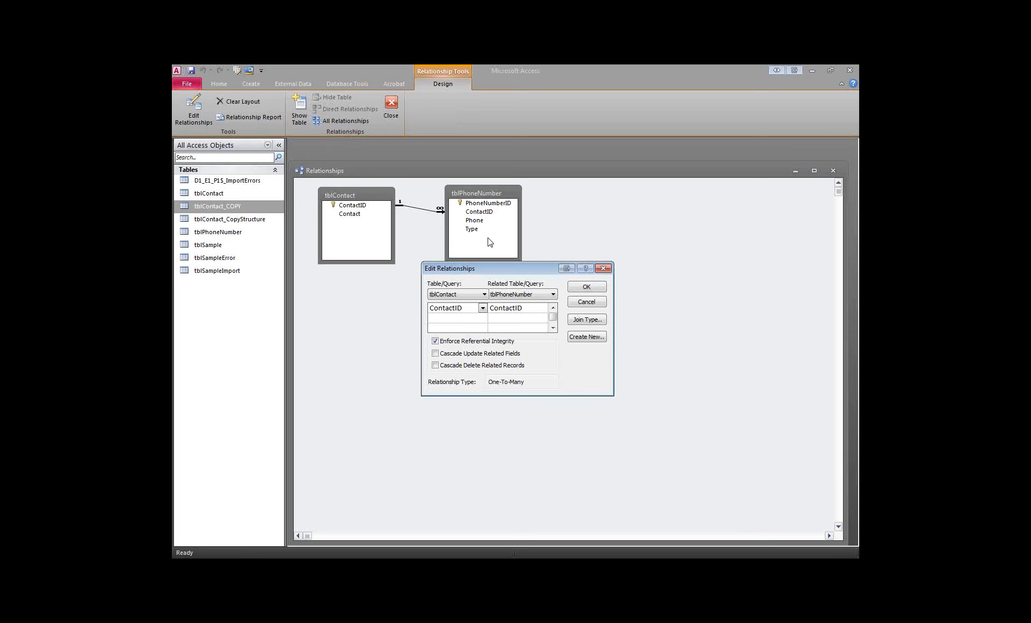
click(339, 214)
click(347, 235)
click(593, 319)
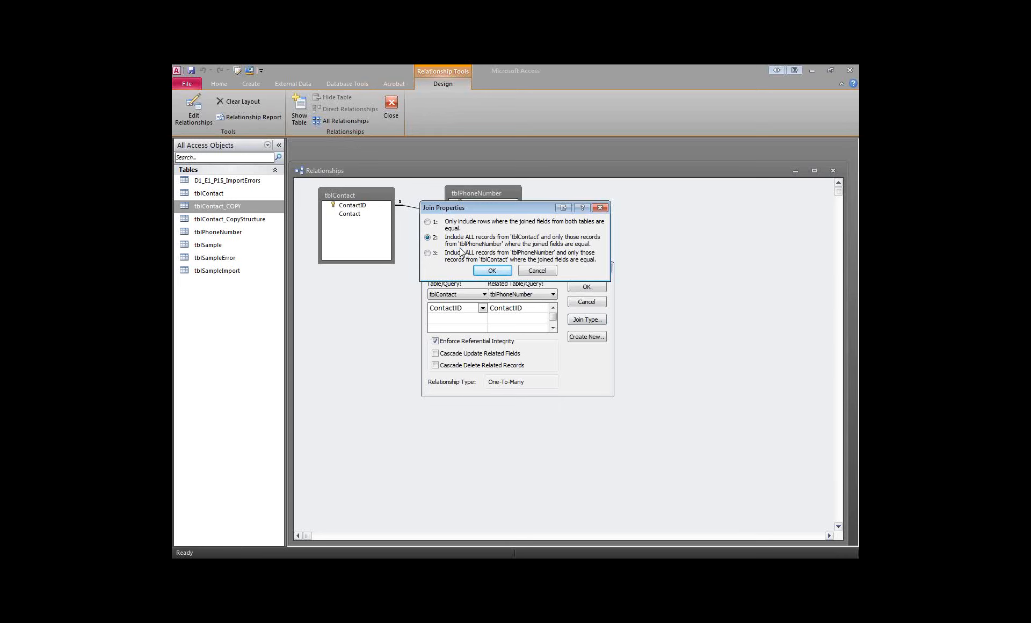
click(492, 271)
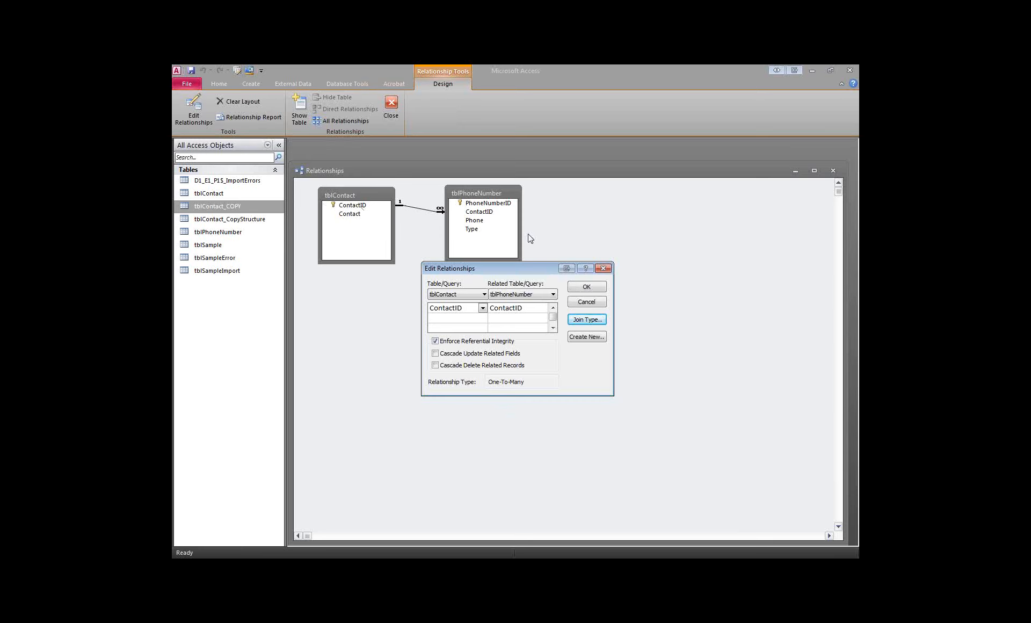
click(608, 270)
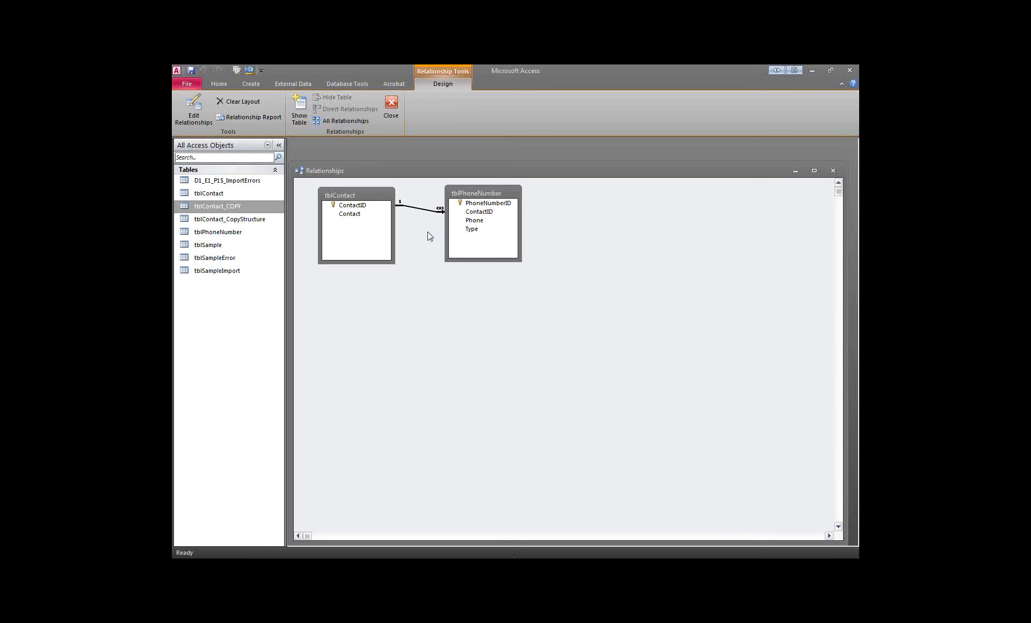
Switch to Excel and compare the primary key contact IDs in B5:B9 with the foreign key contact IDs in E5:E14
click(385, 206)
click(380, 206)
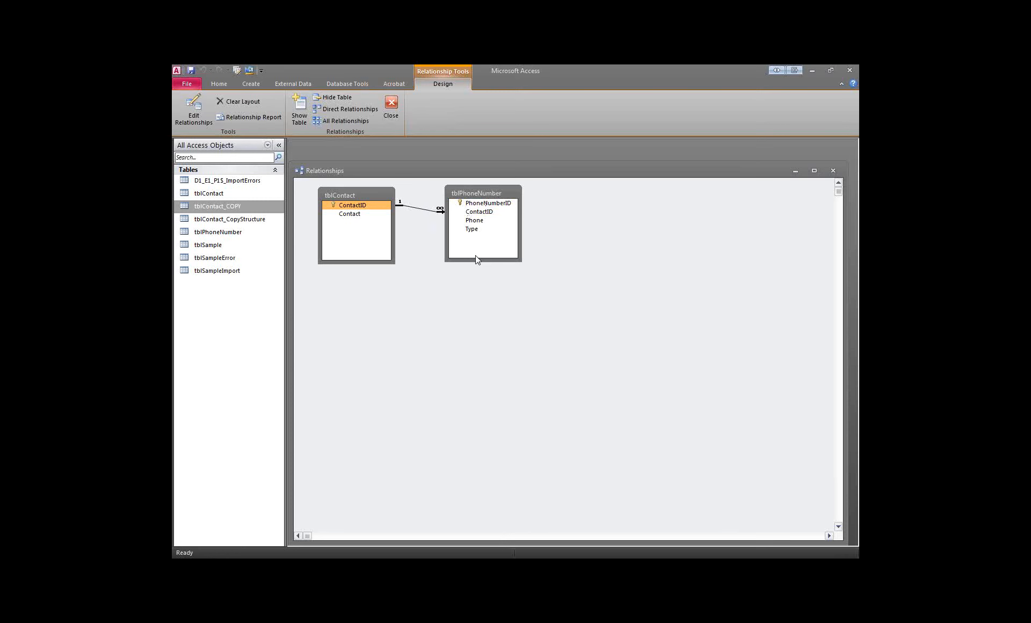
key(alt+Tab)
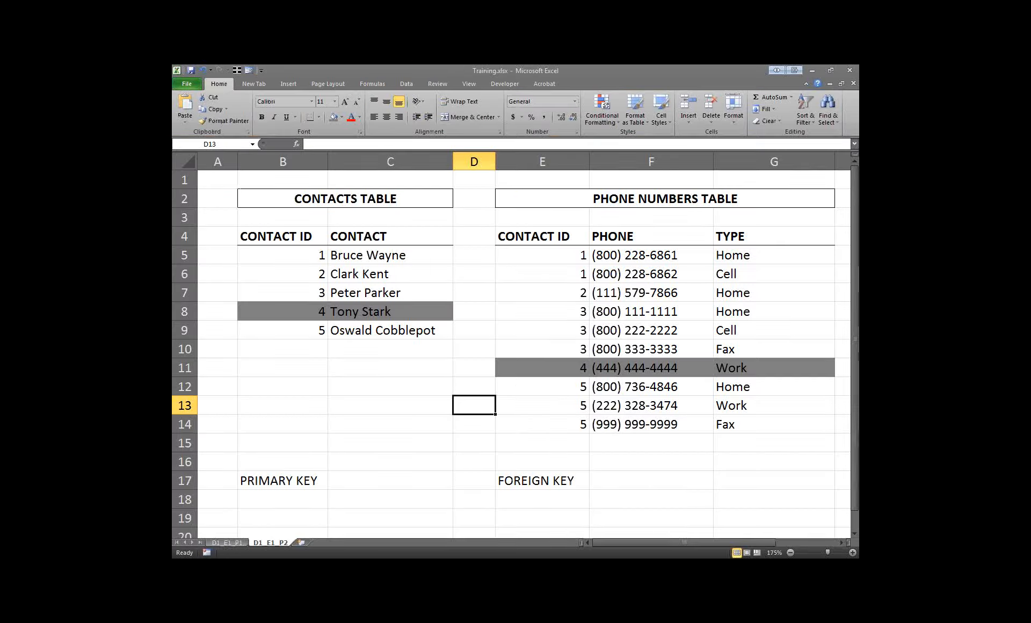
click(280, 481)
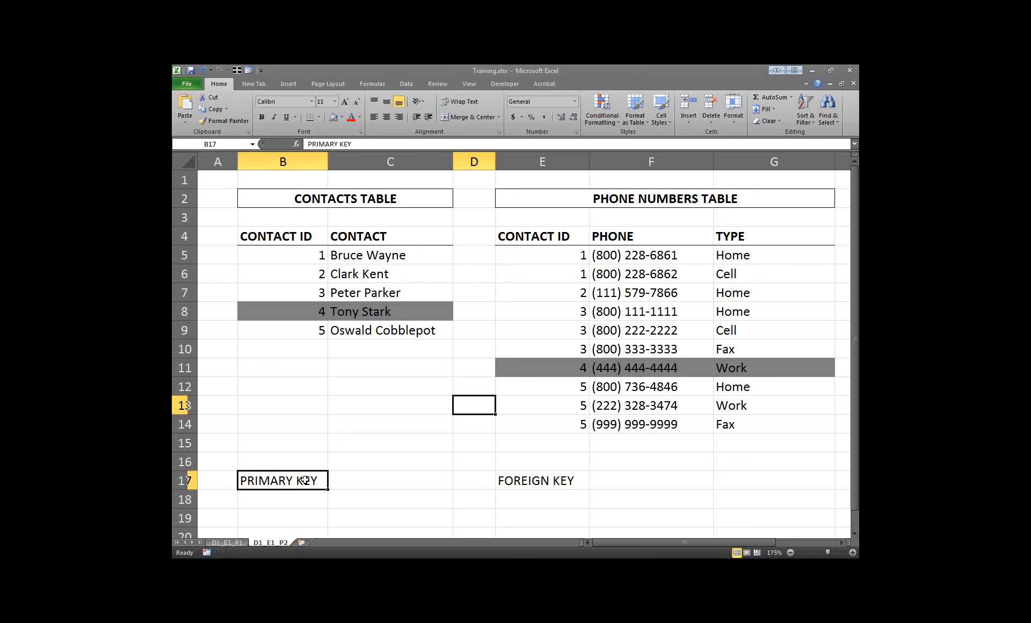
click(553, 482)
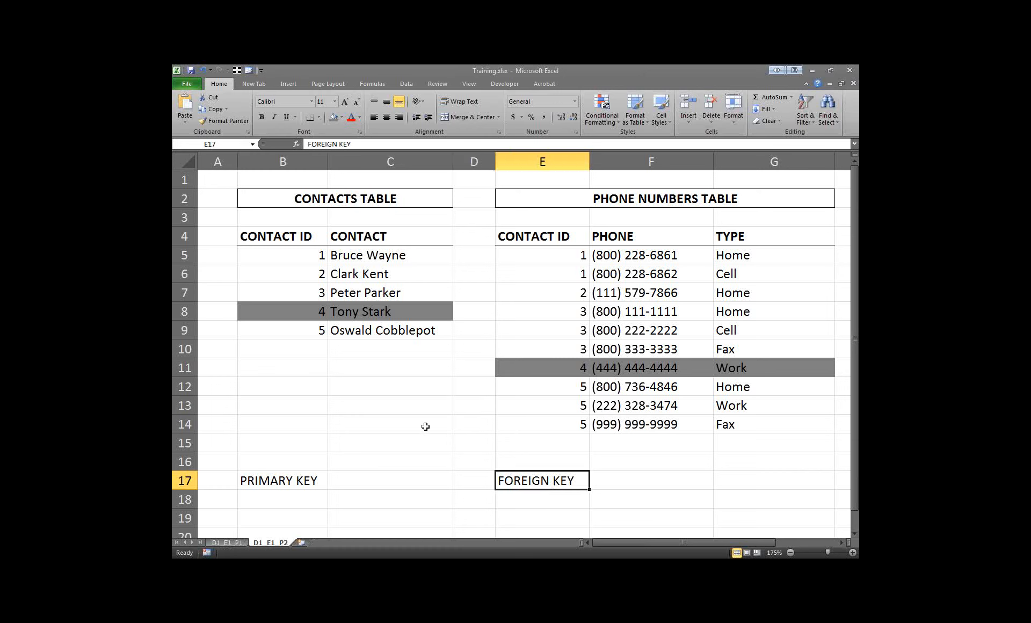
drag(294, 256, 292, 325)
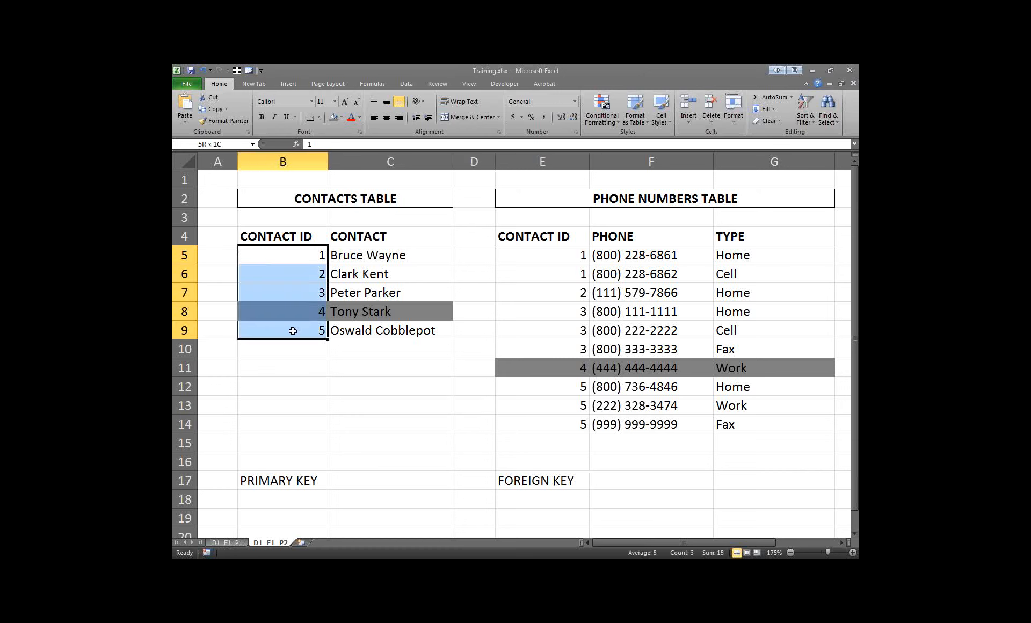
drag(556, 259, 558, 421)
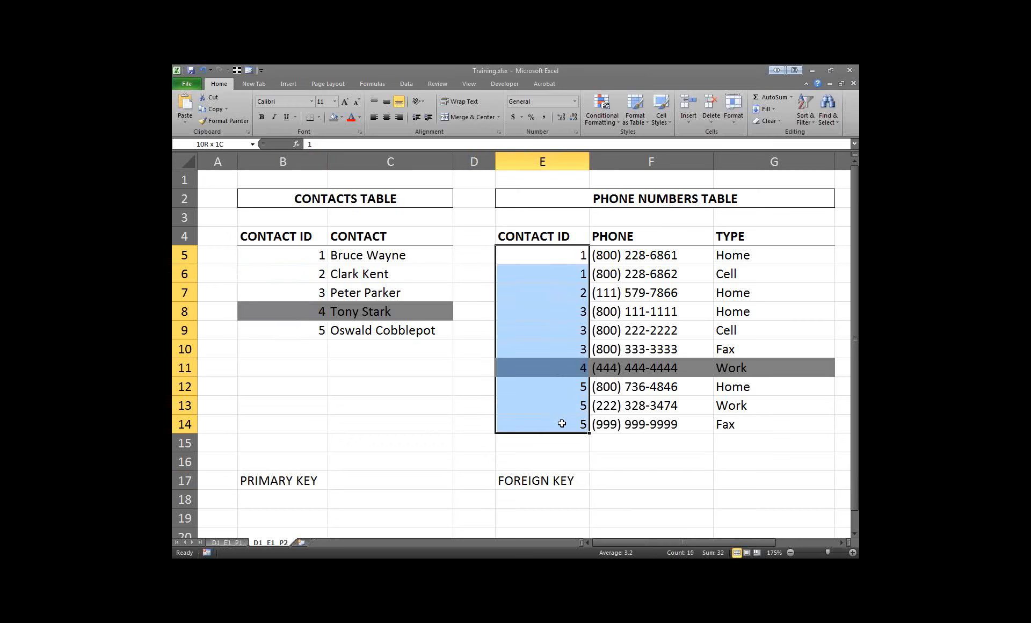
drag(556, 255, 531, 272)
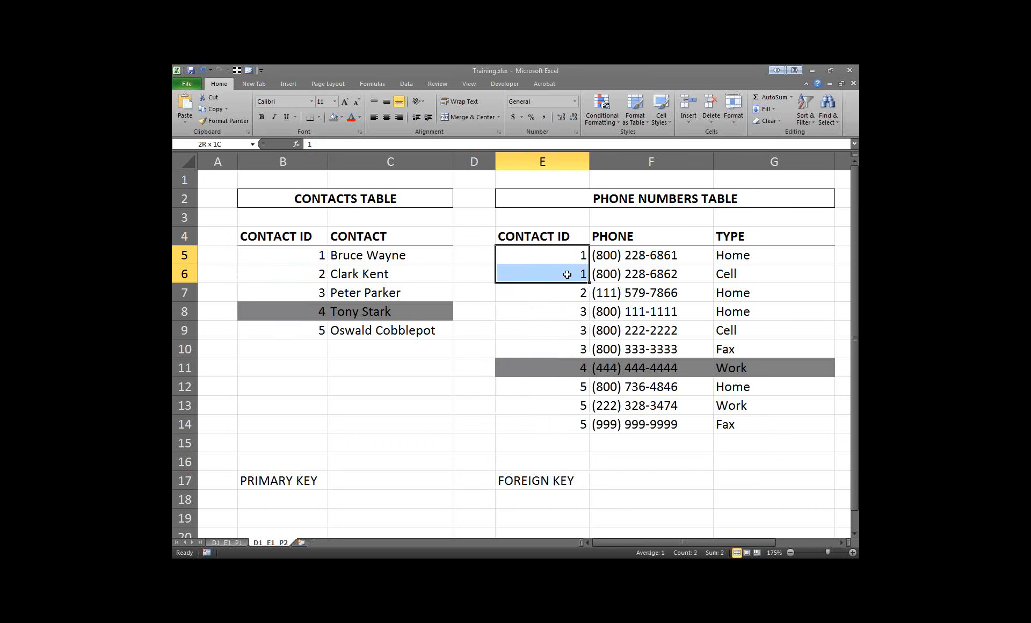
Shade the ID 1 records in both tables, B5:C5 and E5:G6, with a light blue fill
drag(287, 256, 350, 256)
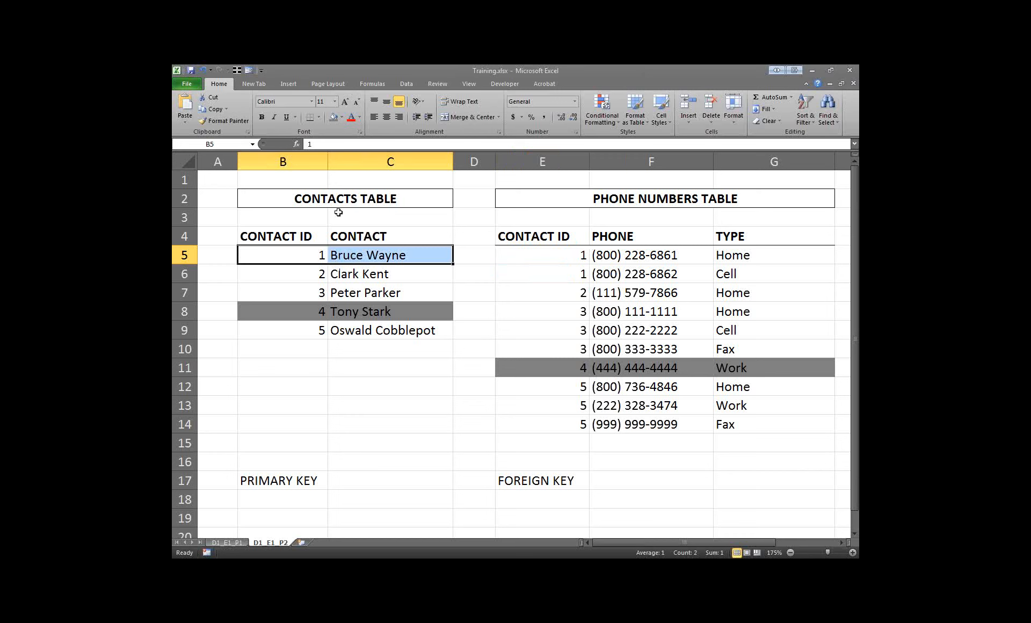
click(342, 117)
click(360, 148)
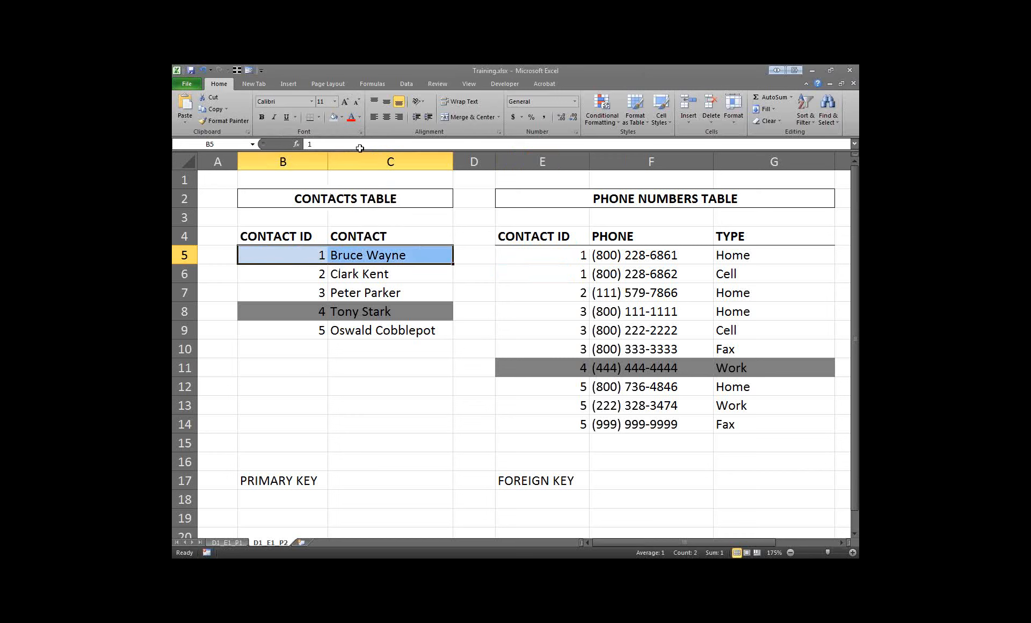
drag(570, 254, 716, 287)
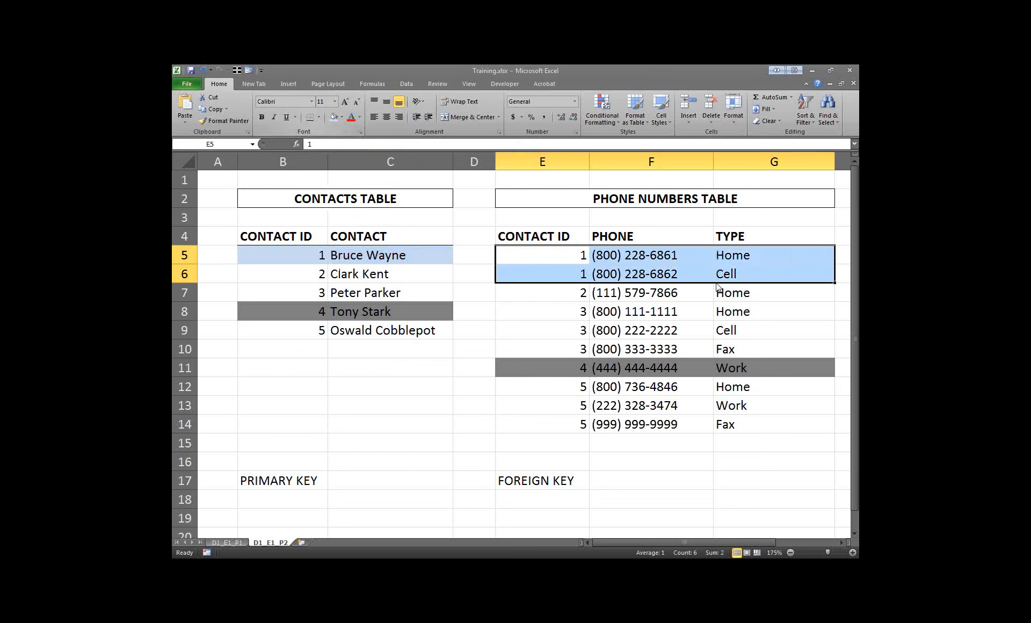
click(334, 118)
click(696, 533)
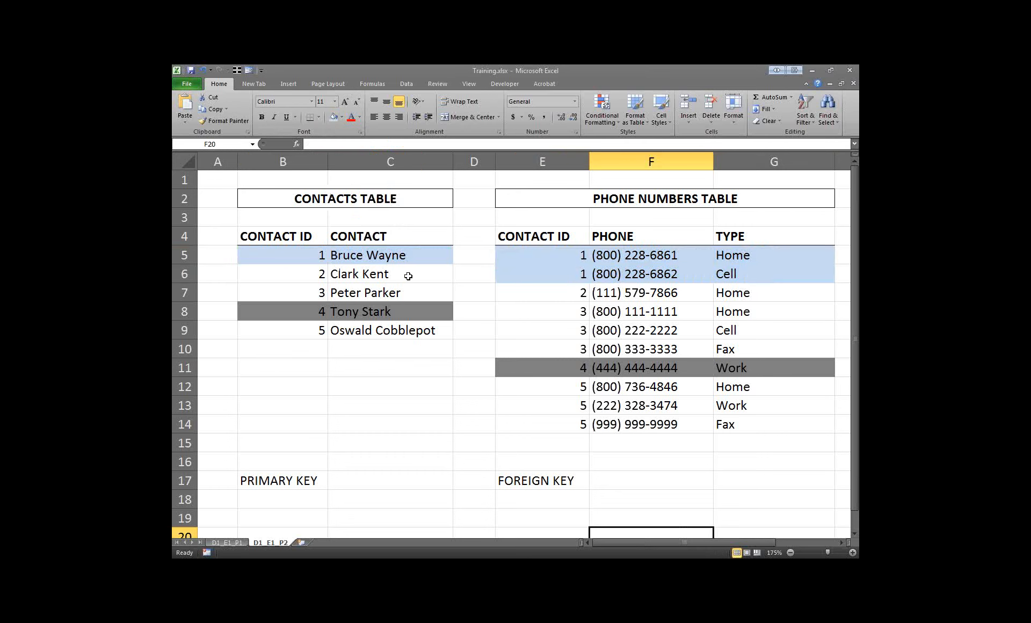
Match contact ID 1 in B5 with E5, and trace the primary key column B5:B17 and the foreign key column E5:E17
click(317, 254)
click(549, 262)
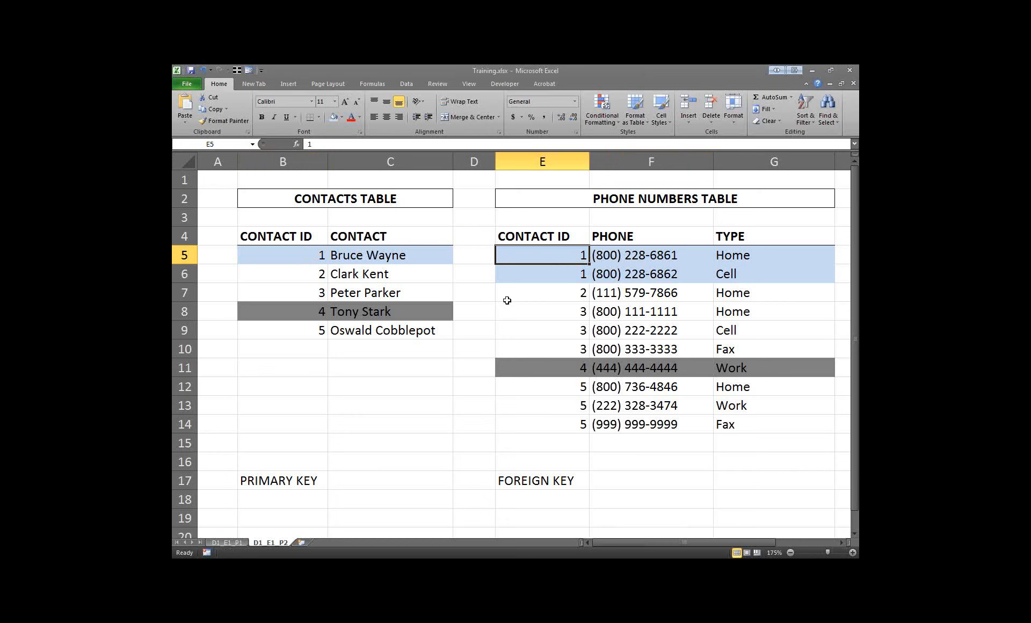
drag(274, 482, 306, 257)
drag(541, 477, 542, 257)
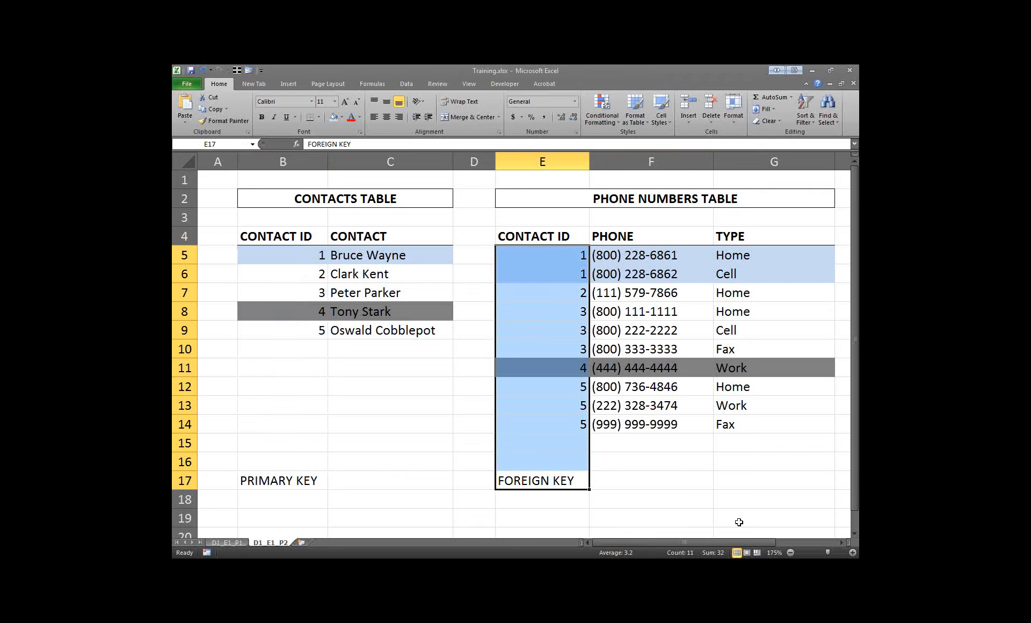
Switch to Access and re-examine the tblContact–tblPhoneNumber relationship's integrity settings and join type, leaving join option 2 selected
key(alt+Tab)
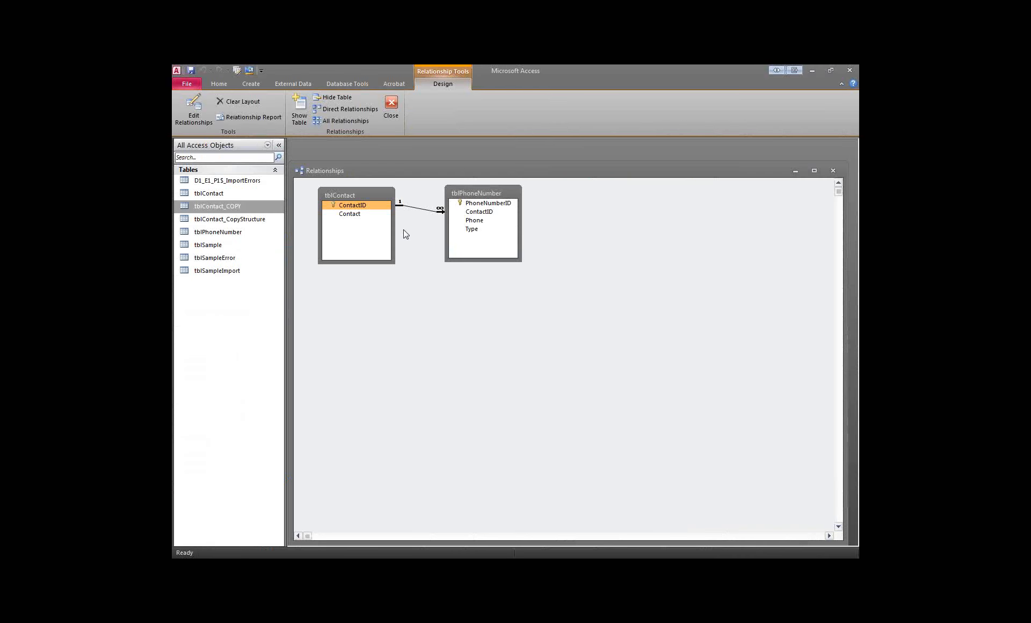
double_click(427, 209)
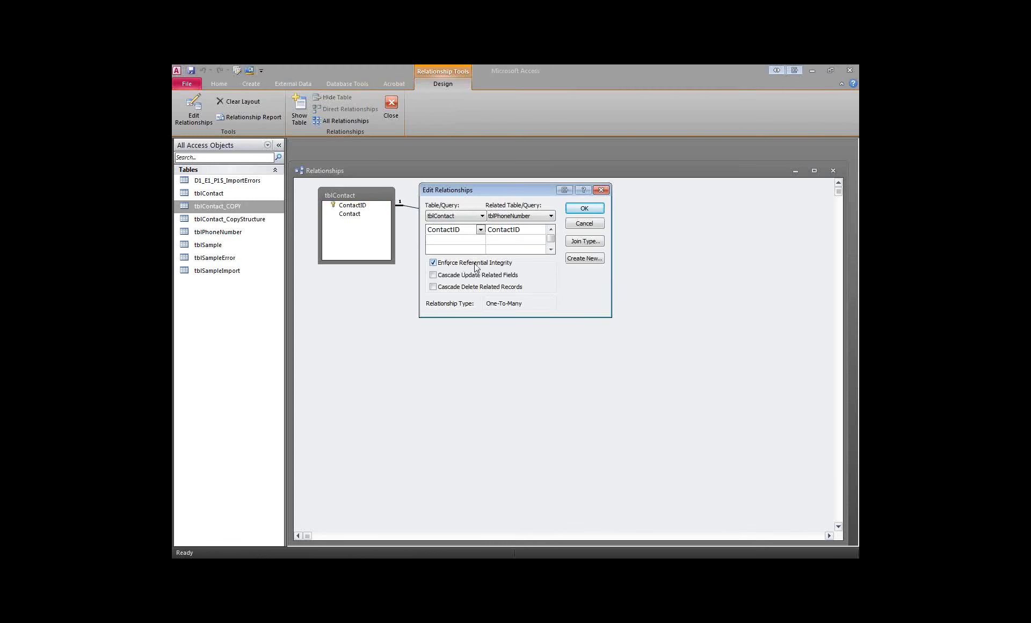
drag(475, 190, 474, 233)
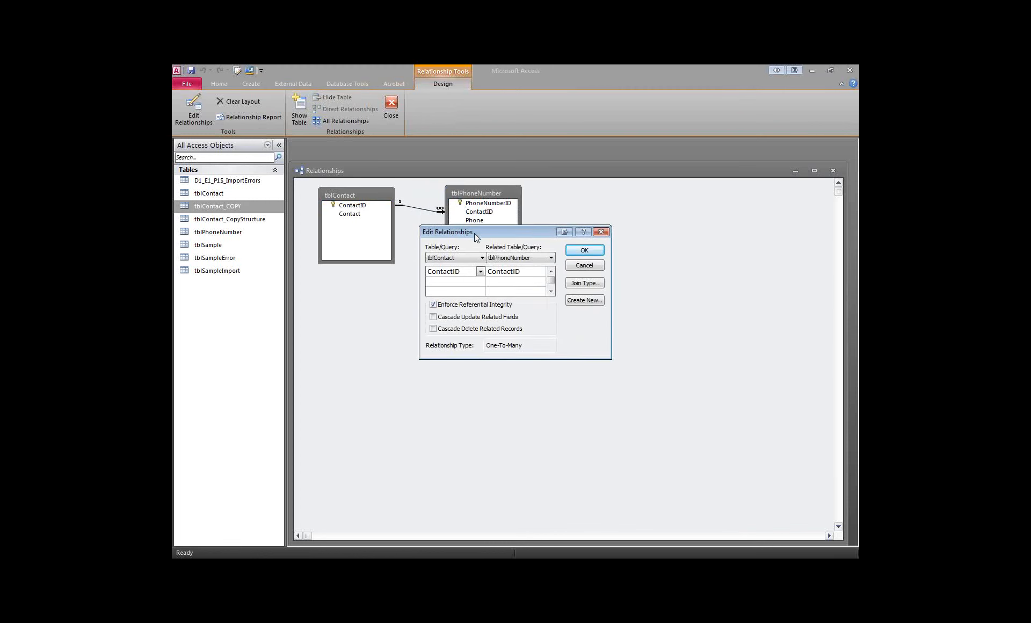
click(591, 284)
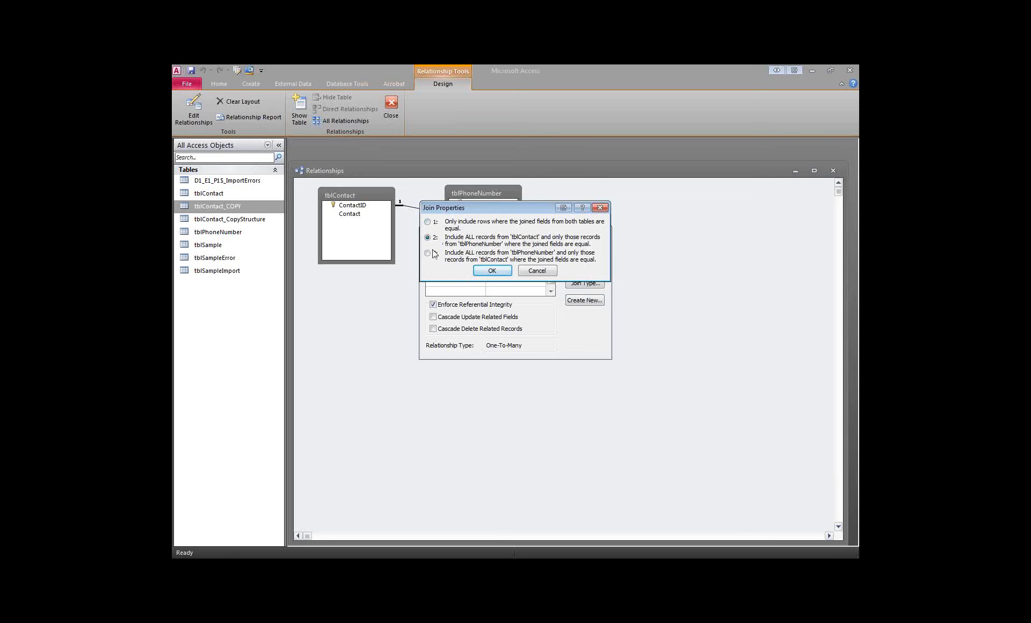
click(492, 271)
click(596, 246)
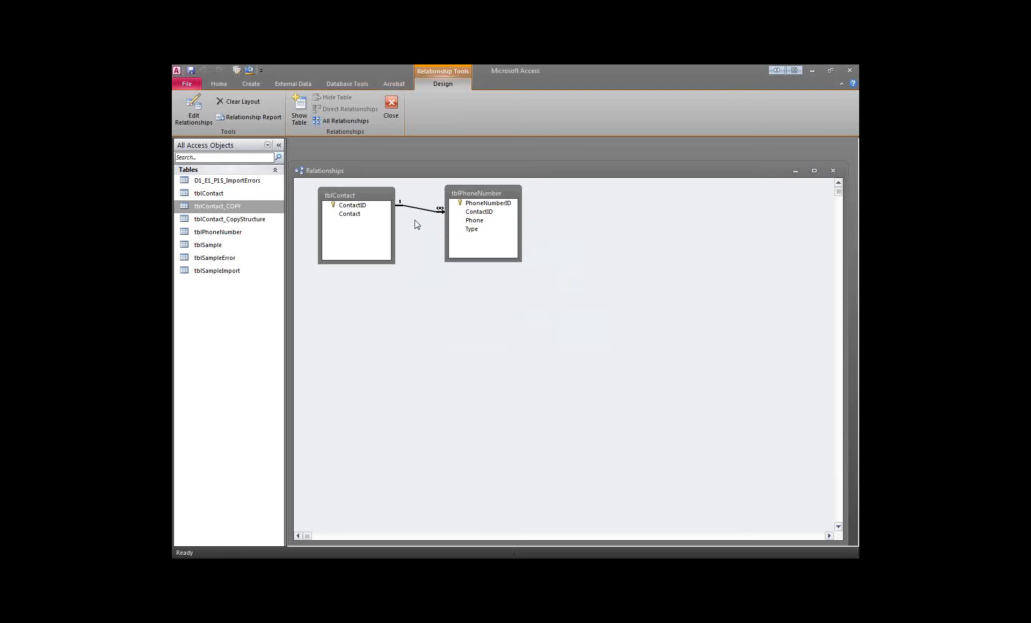
Point out the ContactID field in tblContact and move the tblPhoneNumber box slightly lower in the relationships layout
click(369, 207)
click(368, 208)
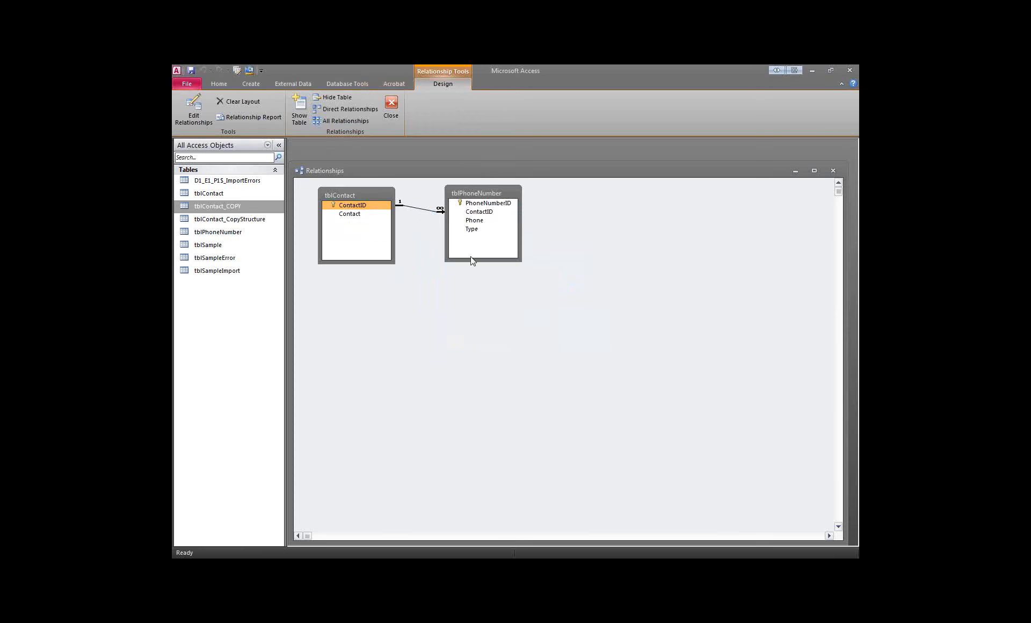
drag(483, 199, 469, 202)
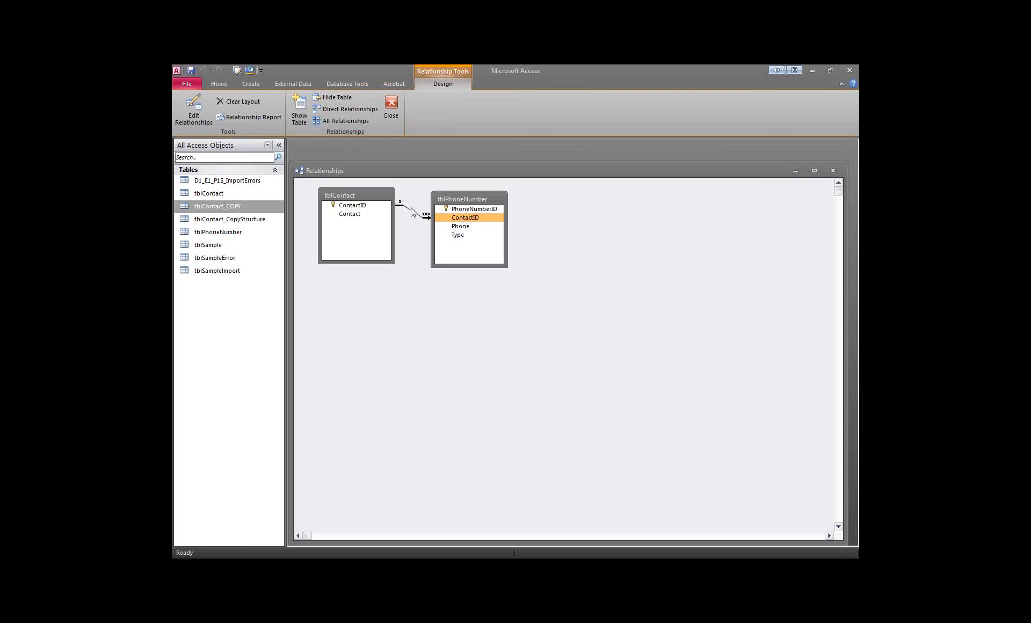
drag(463, 199, 476, 199)
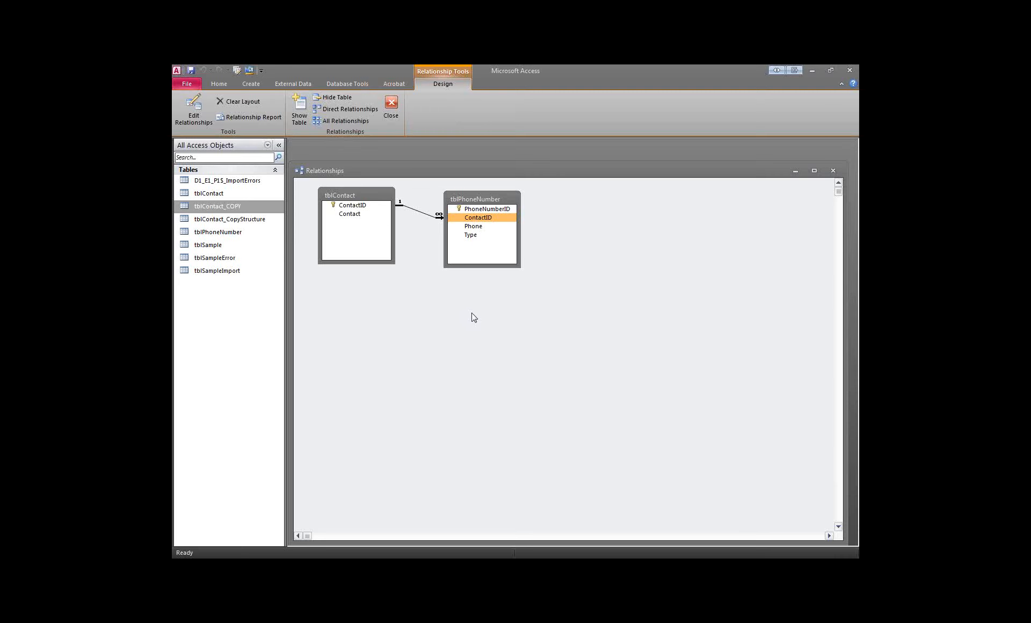
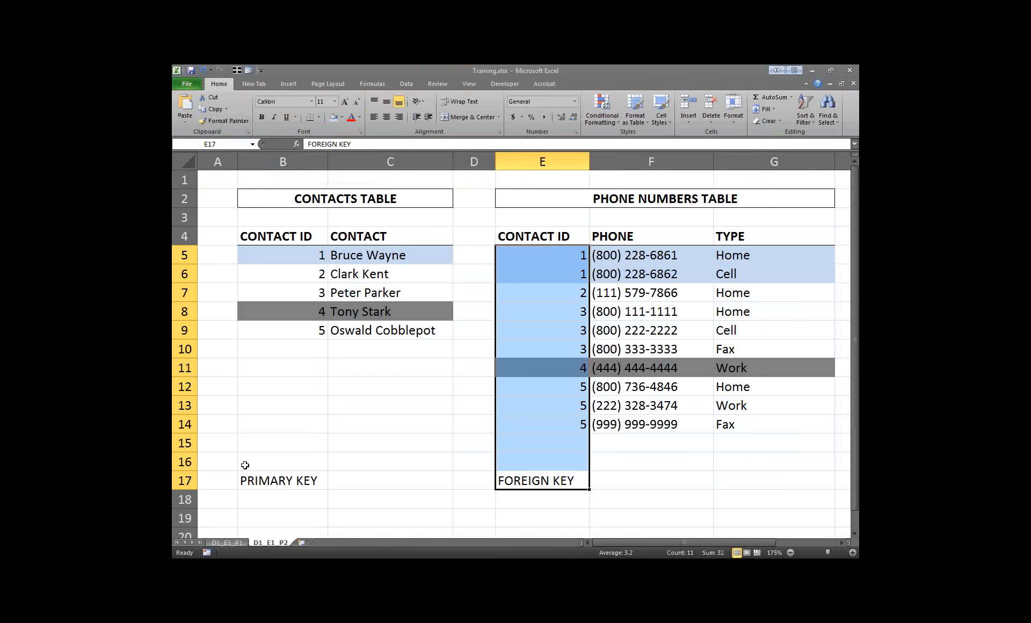
In Excel, relate the PRIMARY KEY label to the contacts table's ID column and the FOREIGN KEY label to the phone numbers table's ID column
click(248, 477)
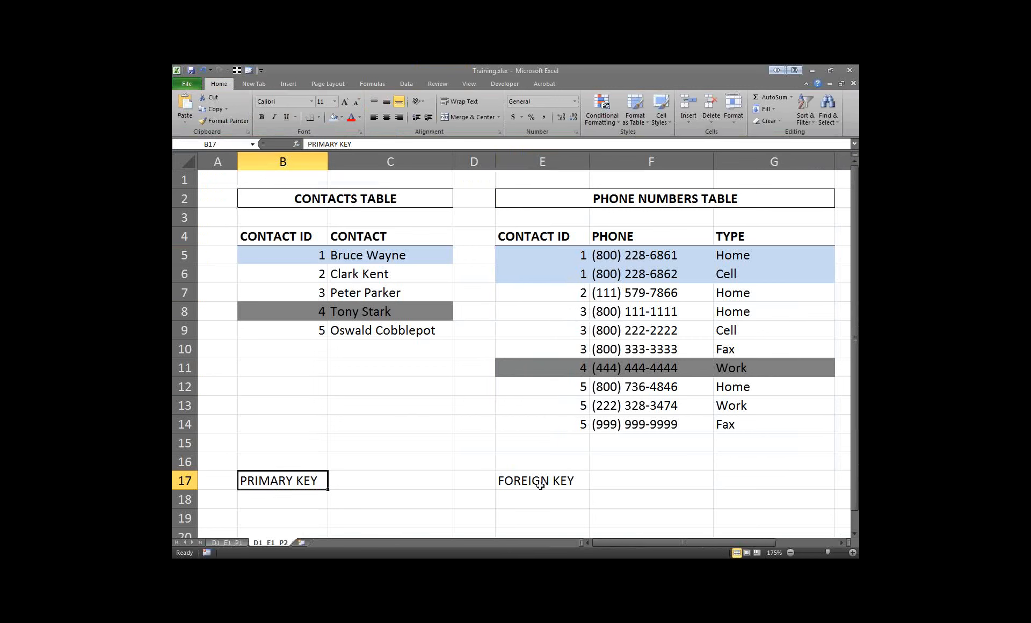
drag(276, 478, 269, 255)
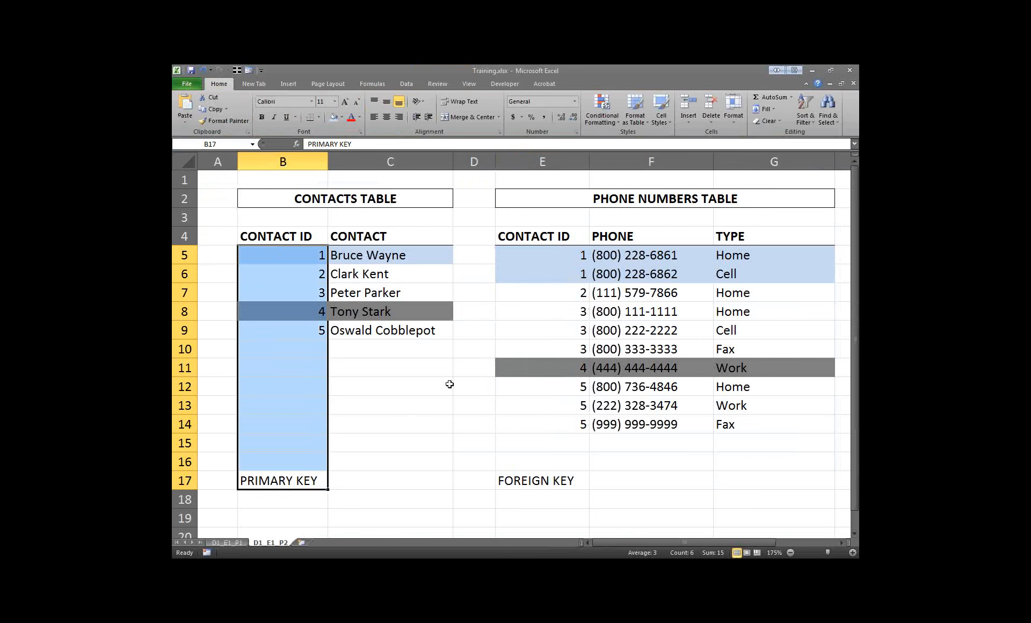
drag(552, 480, 534, 237)
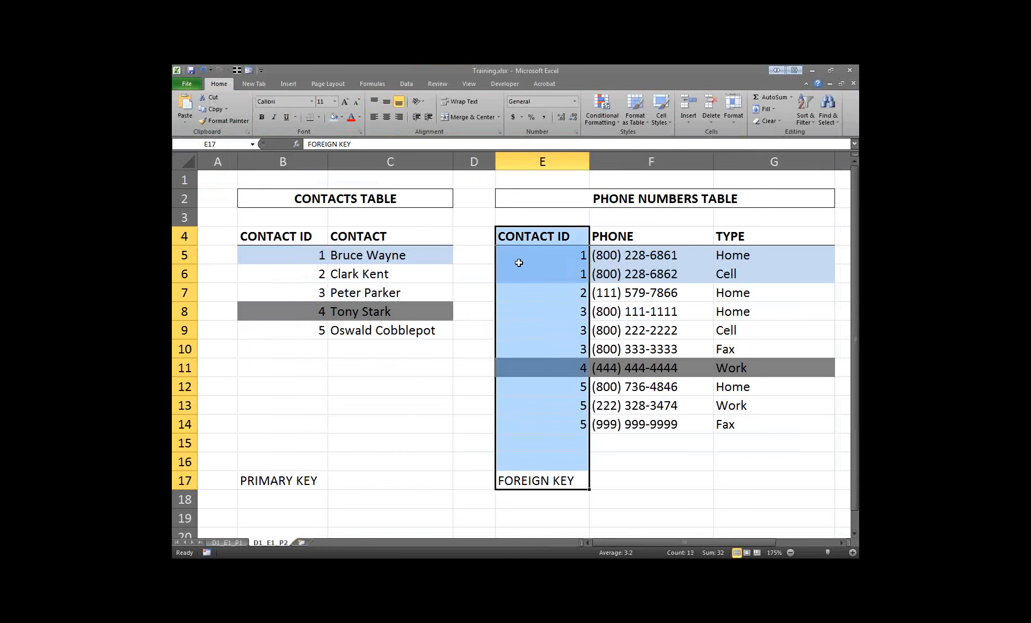
click(484, 407)
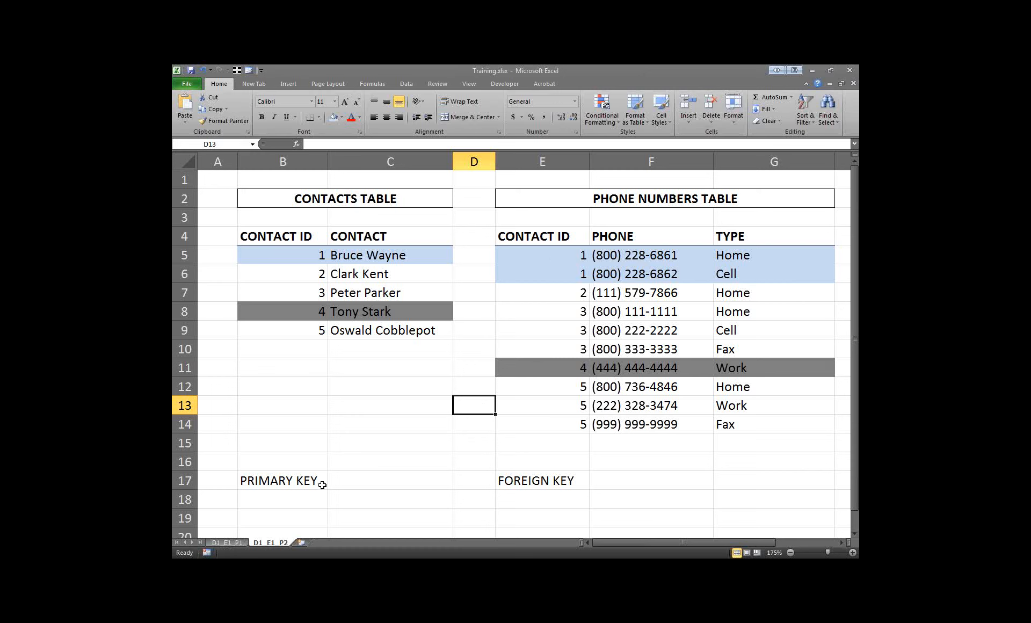
click(300, 485)
click(502, 487)
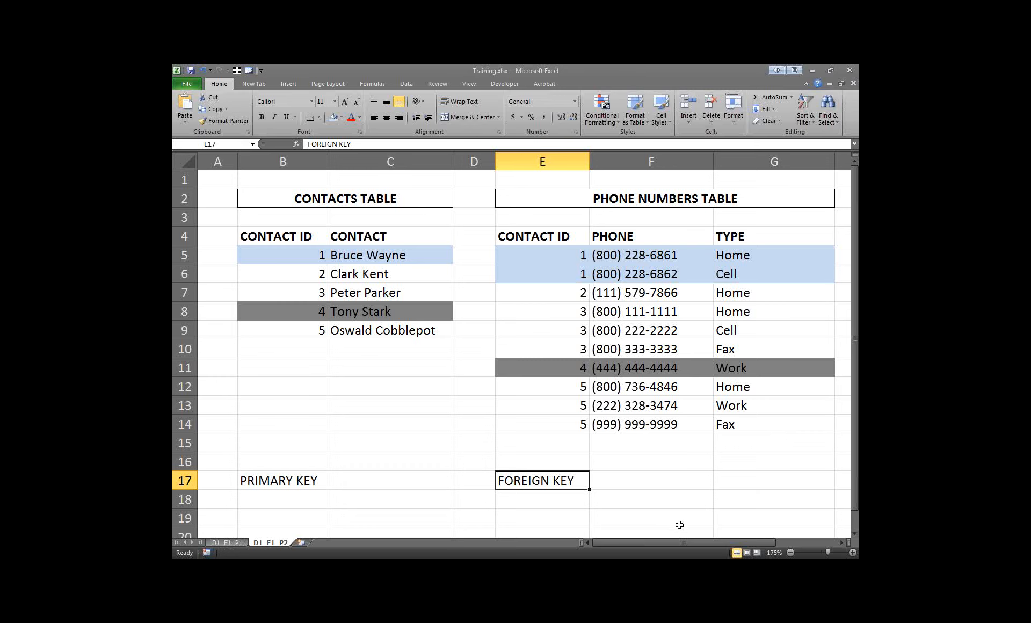
Return to Access and close the Relationships window, saving the changes to its layout
key(alt+Tab)
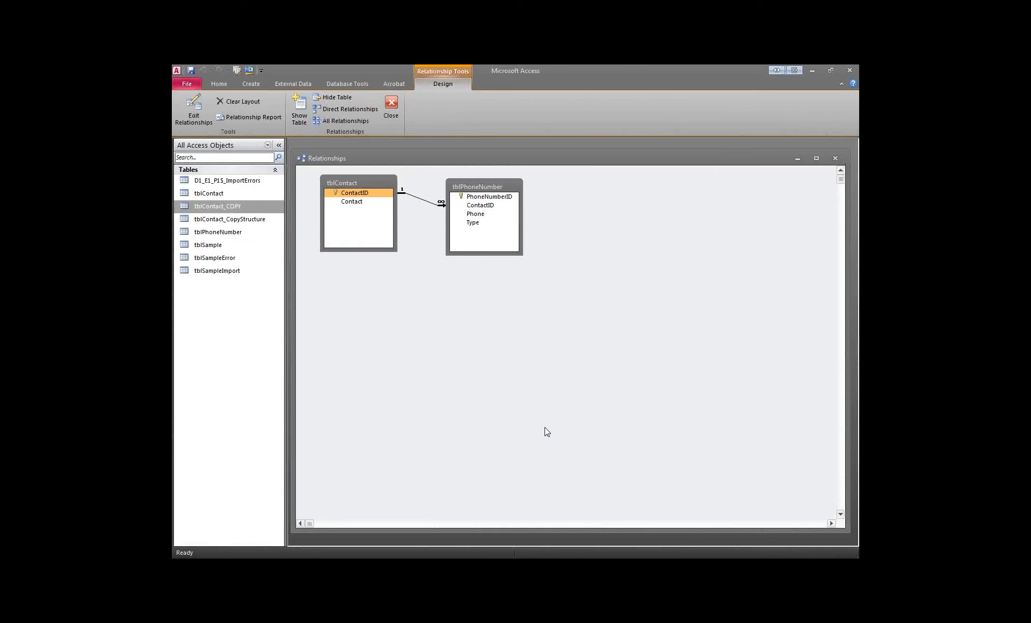
click(393, 108)
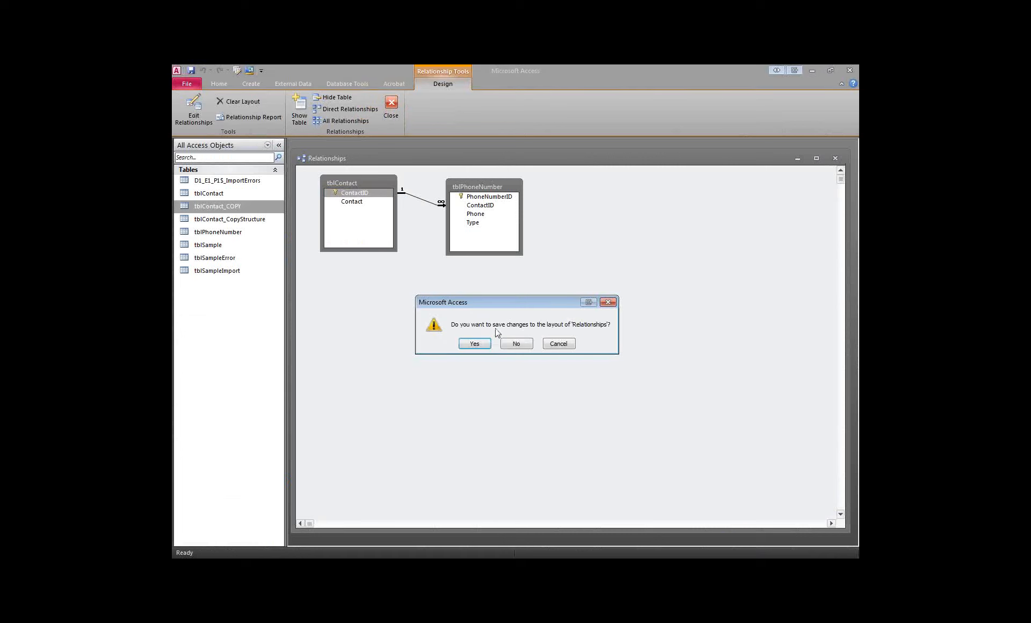
click(475, 344)
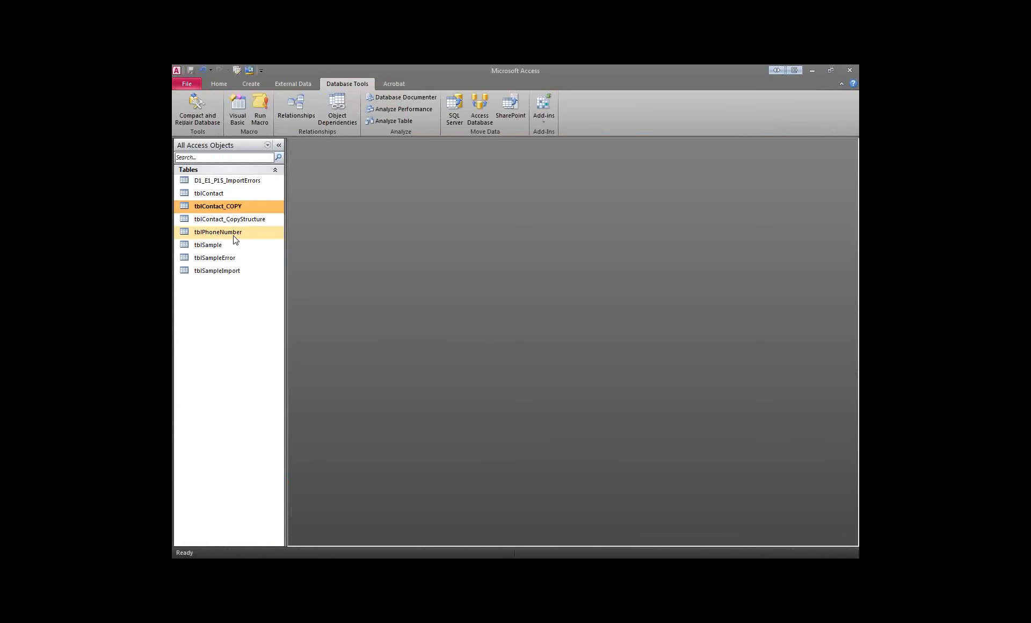
Open tblContact in Design View and place the cursor in the ContactID field name
click(263, 233)
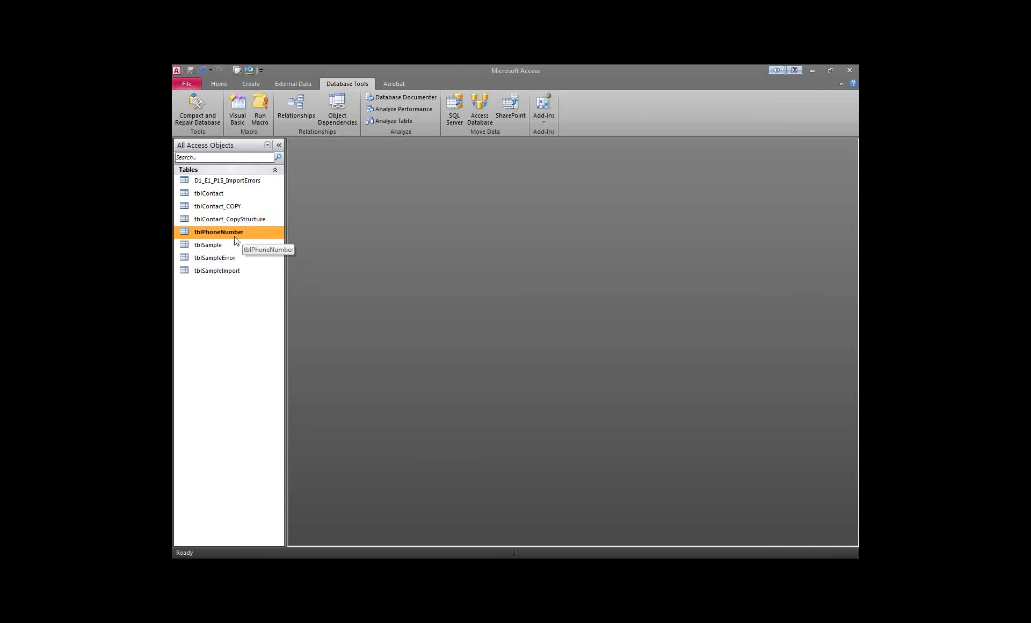
click(234, 198)
right_click(239, 194)
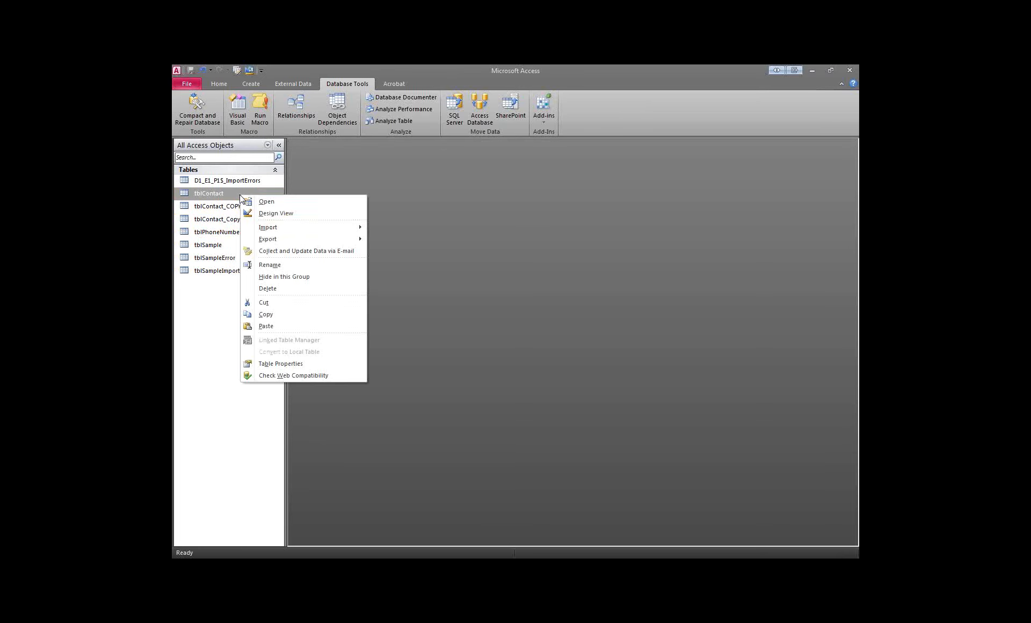
right_click(227, 193)
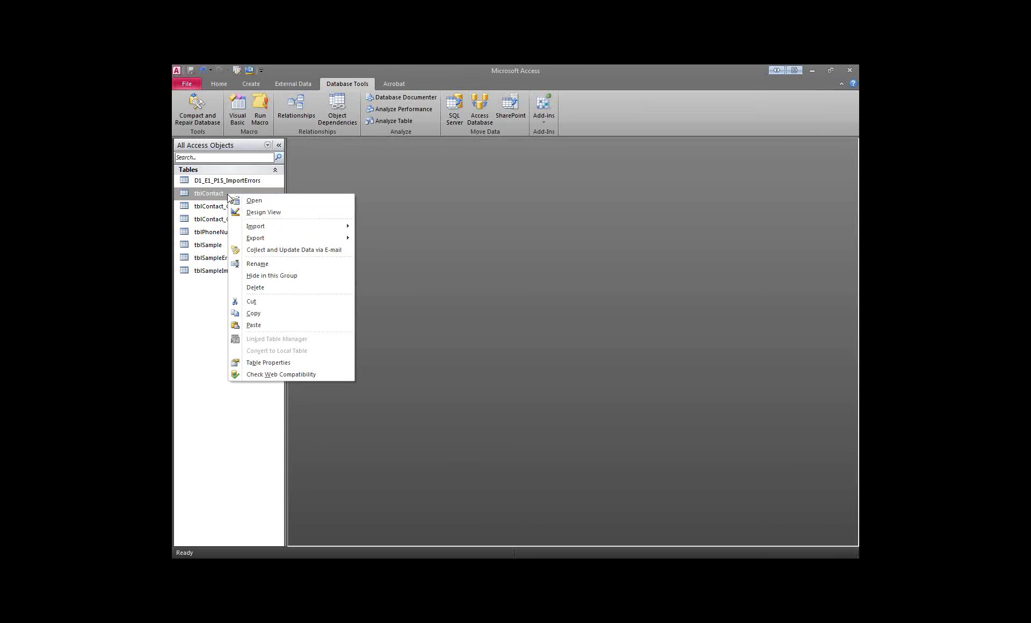
click(272, 214)
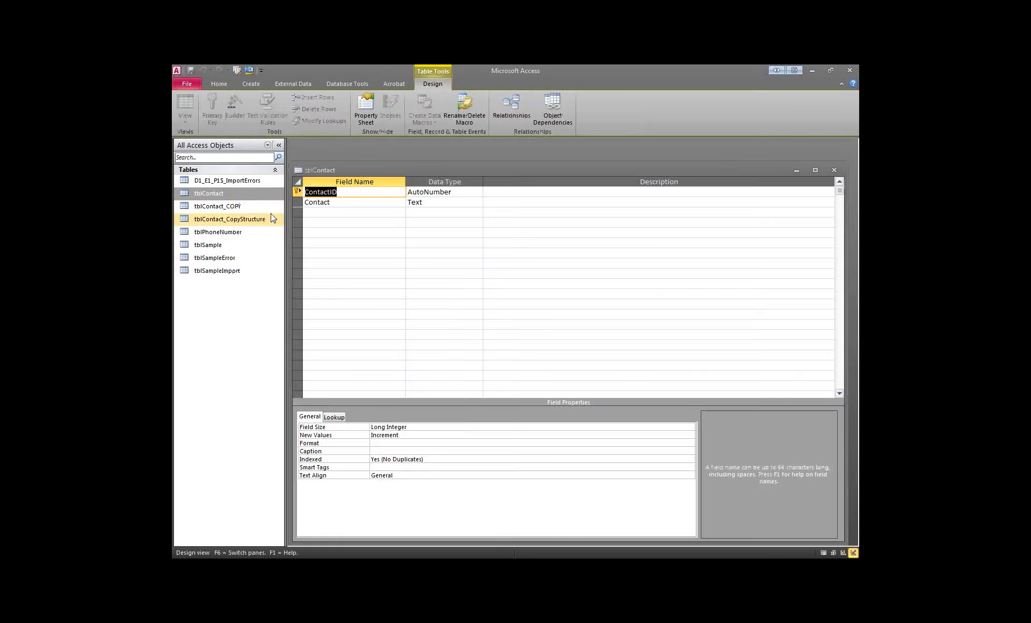
click(342, 191)
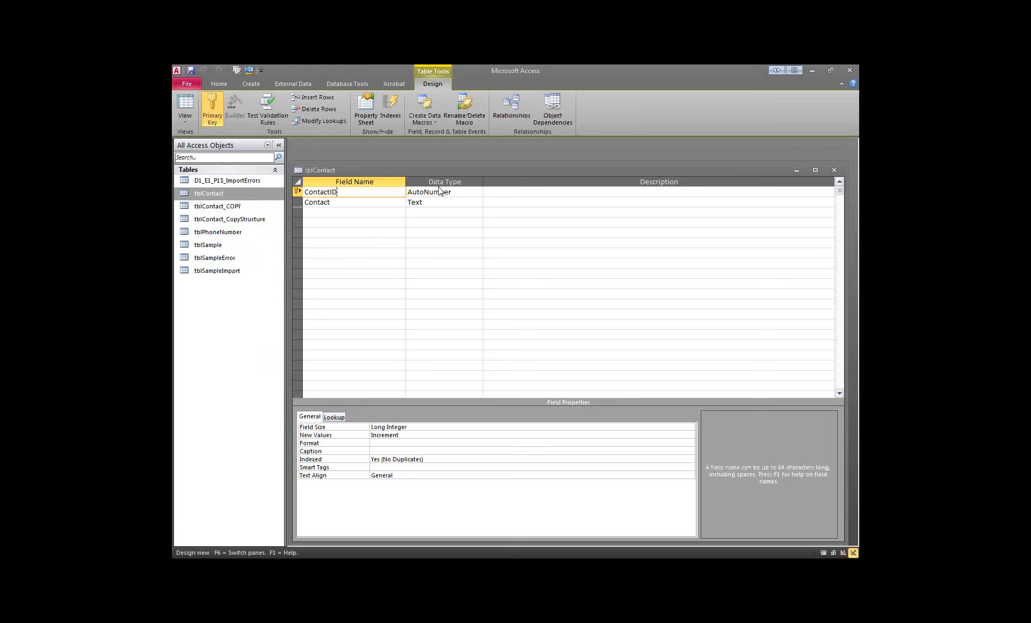
Examine the ContactID field's data type and Indexed options in the tblContact design, and close the table
click(458, 192)
click(297, 192)
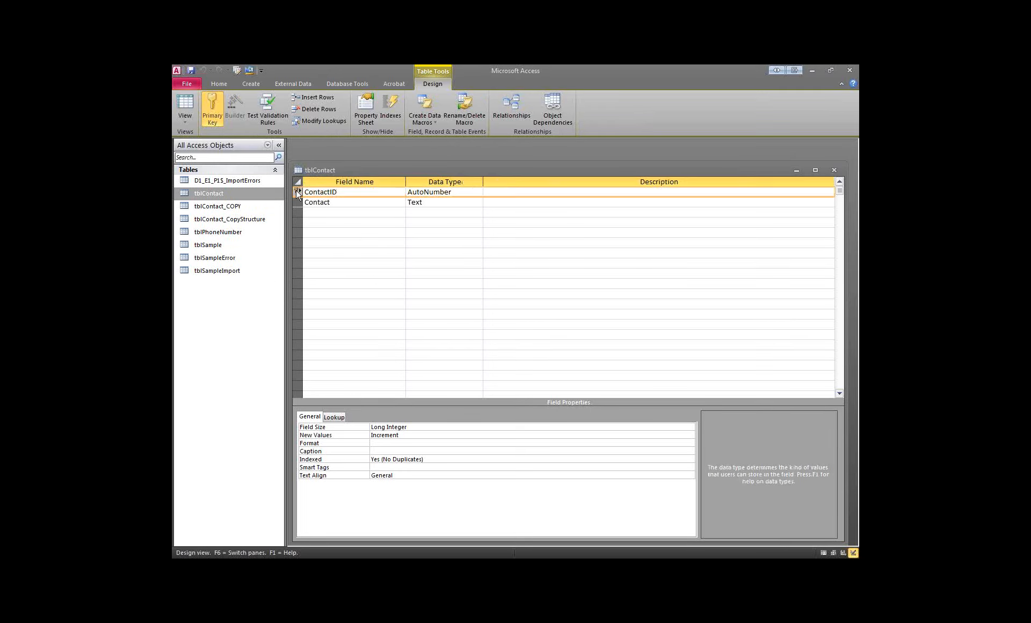
click(432, 459)
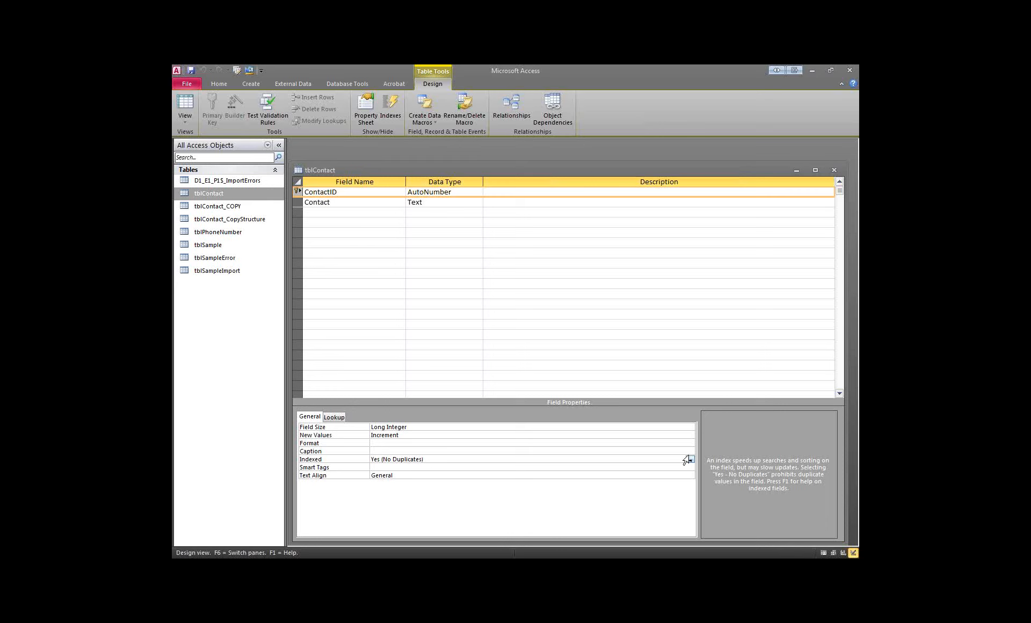
click(690, 460)
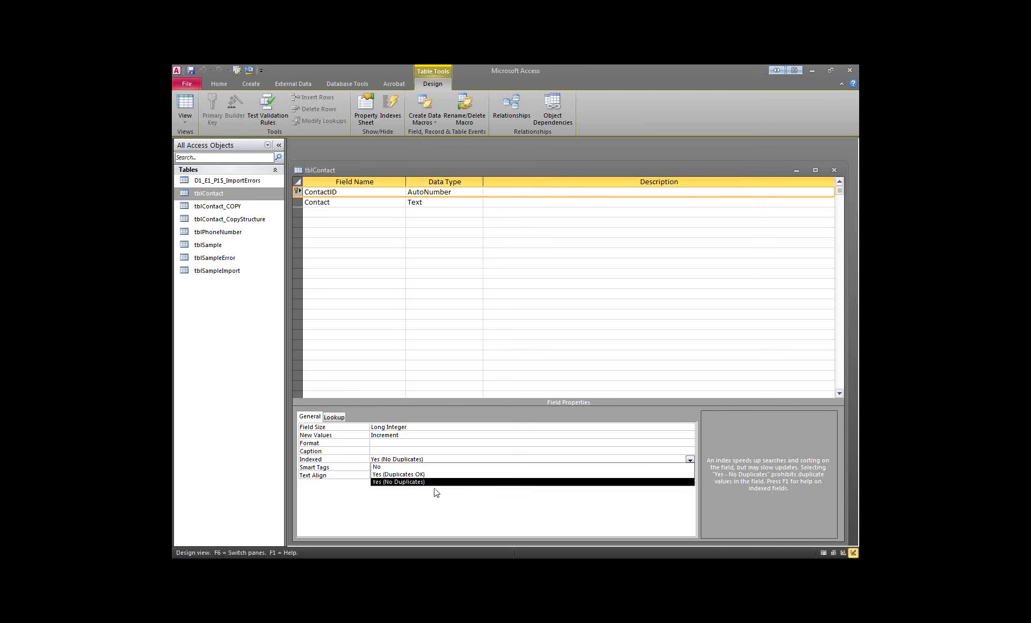
click(328, 240)
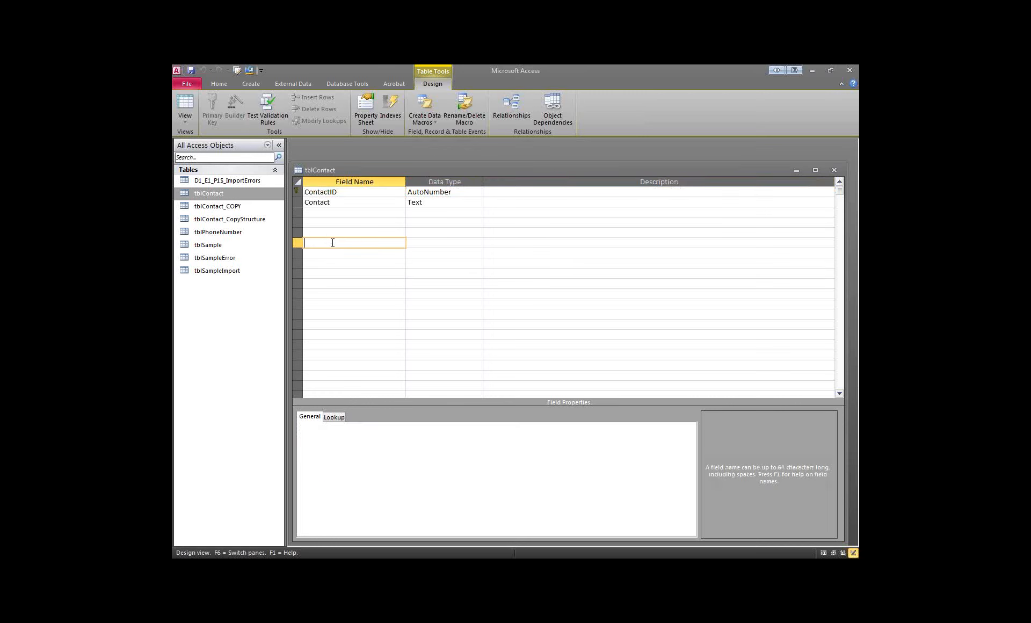
key(ctrl+w)
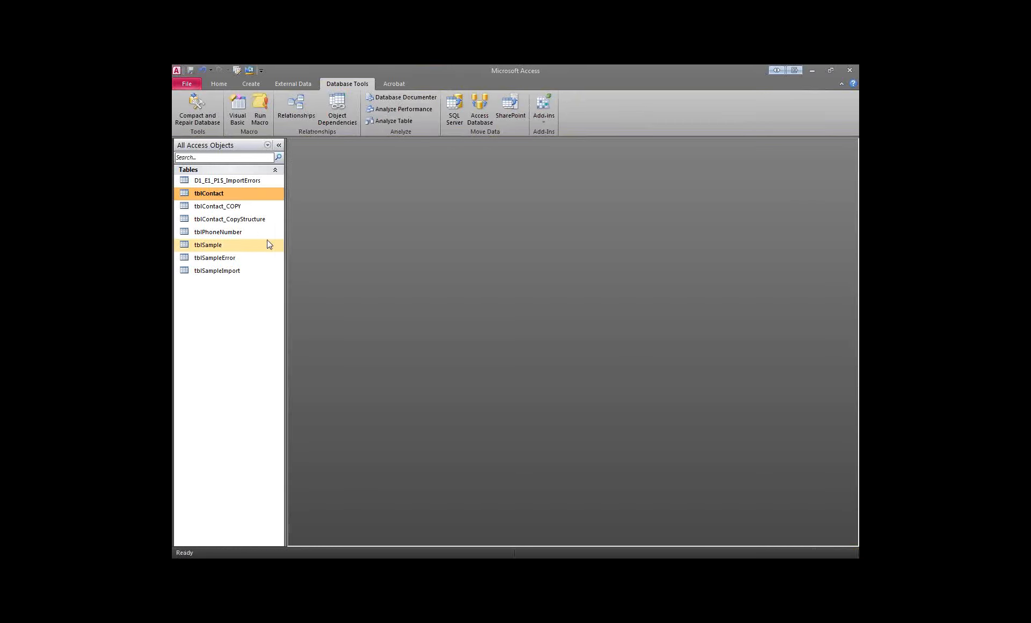
Open tblPhoneNumber in Design View and inspect the Indexed property of its primary key field PhoneNumberID
right_click(242, 232)
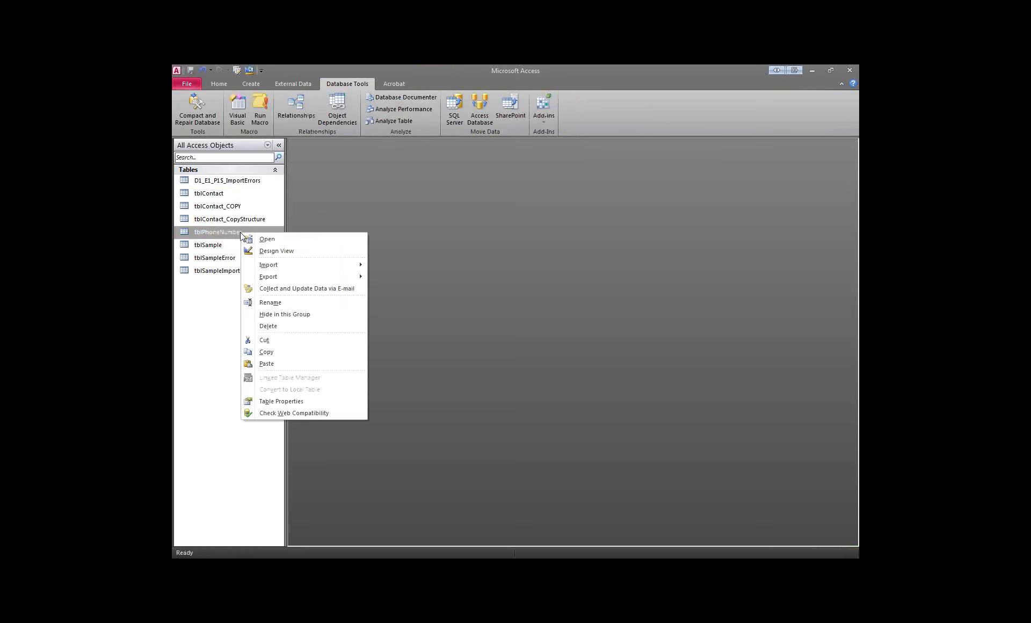
click(272, 251)
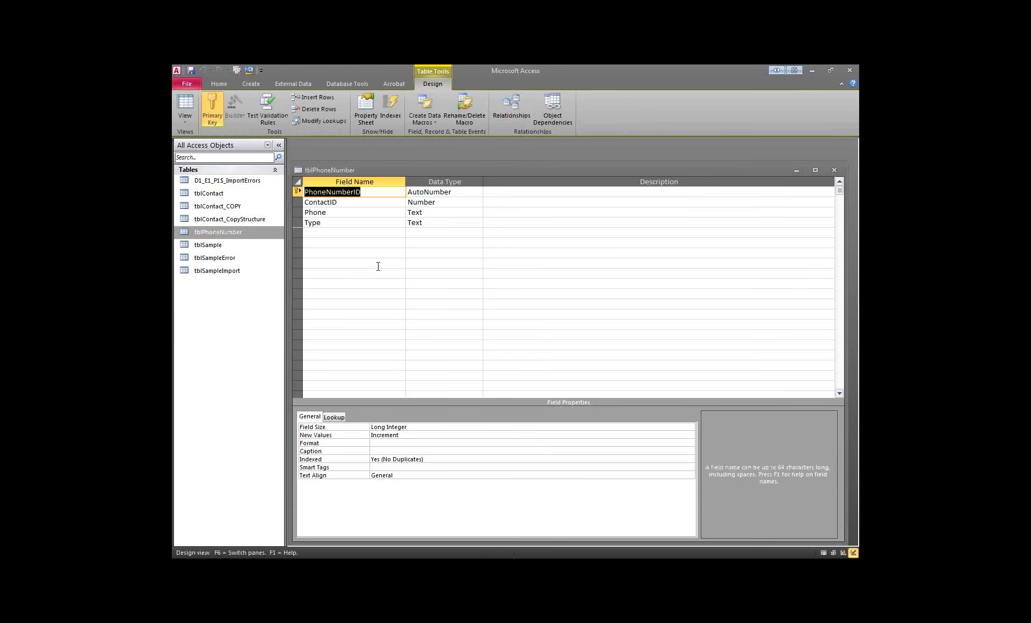
click(296, 192)
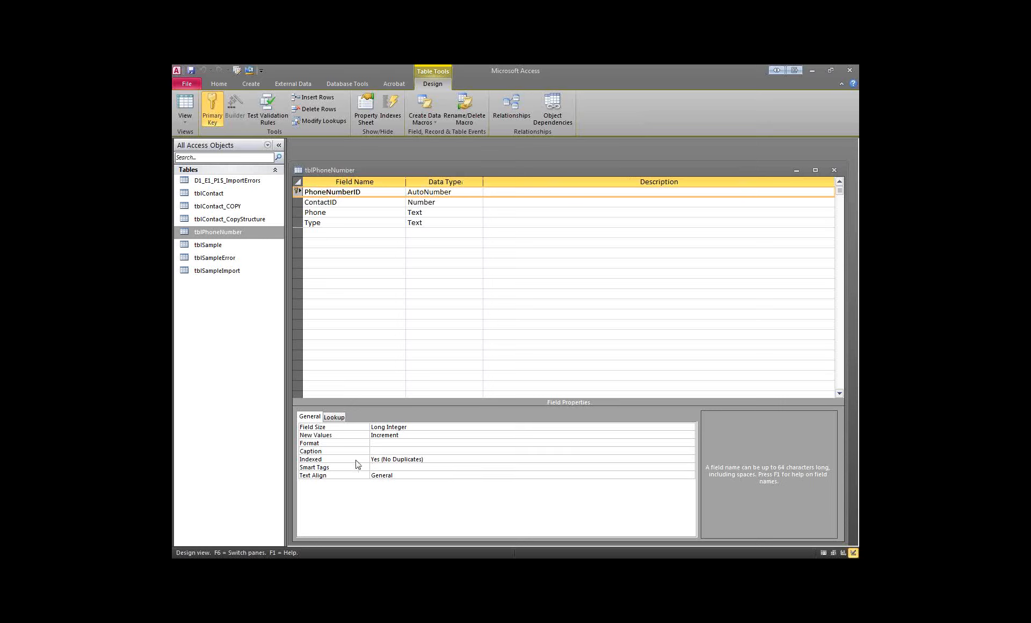
click(434, 459)
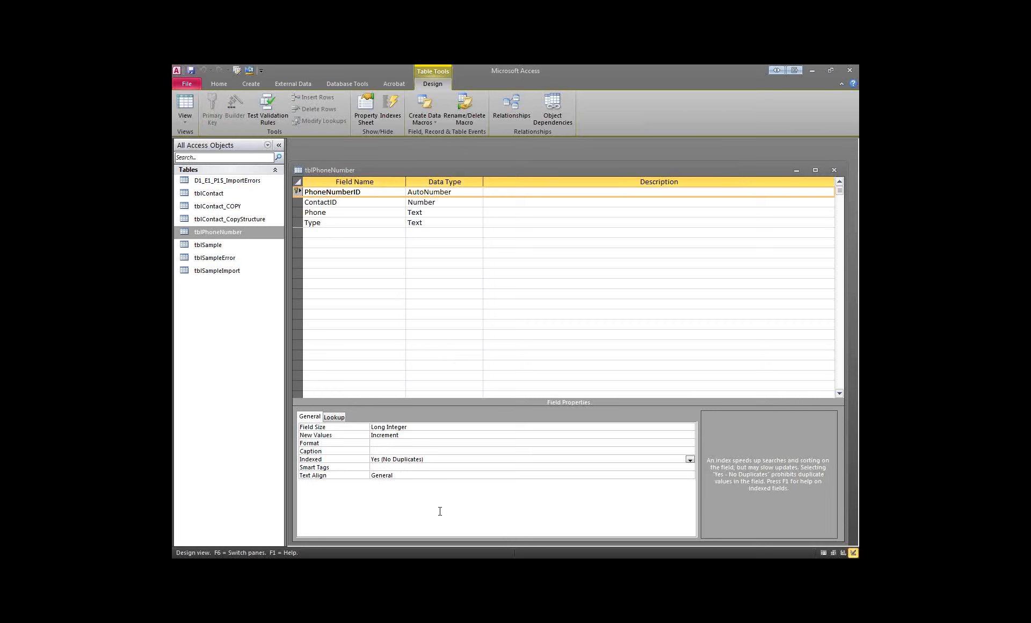
Inspect the ContactID foreign key field in the tblPhoneNumber design and highlight part of its name
click(314, 202)
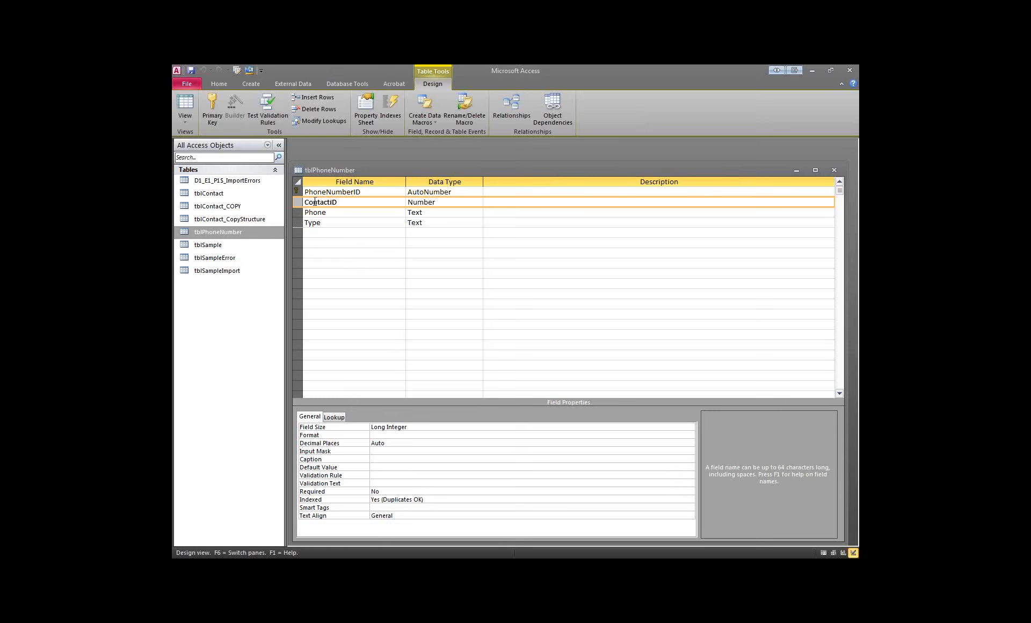
click(337, 202)
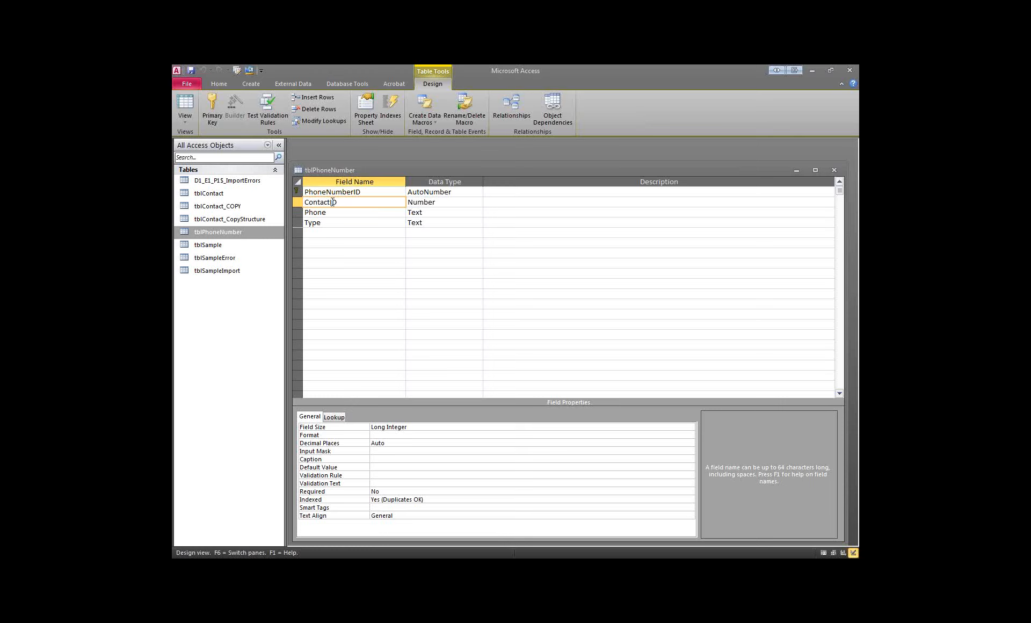
drag(333, 202, 360, 203)
Check the Indexed property of the Phone field in the tblPhoneNumber design
click(364, 211)
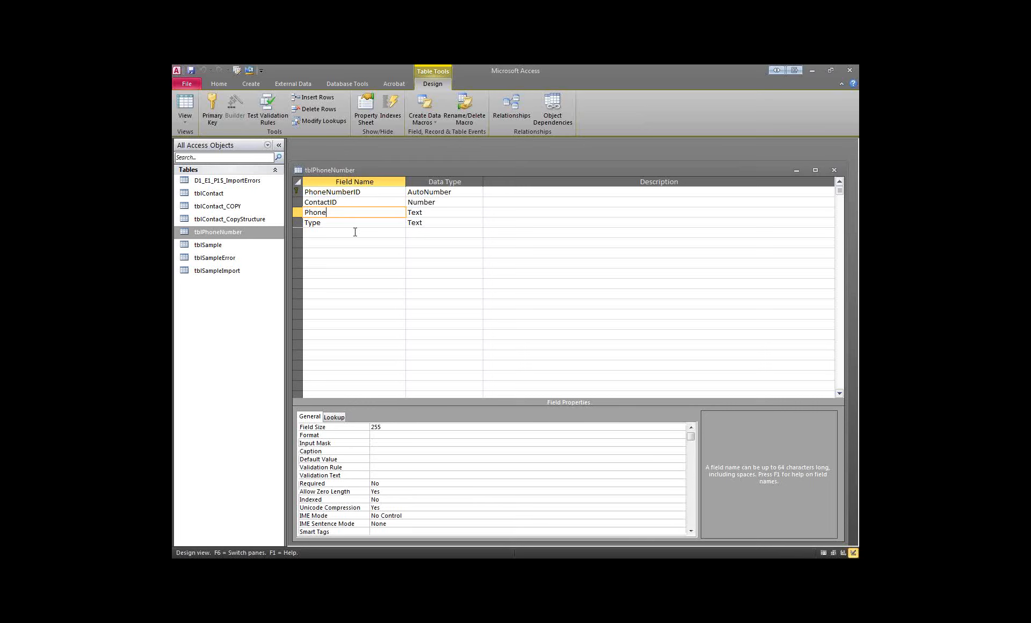
click(307, 212)
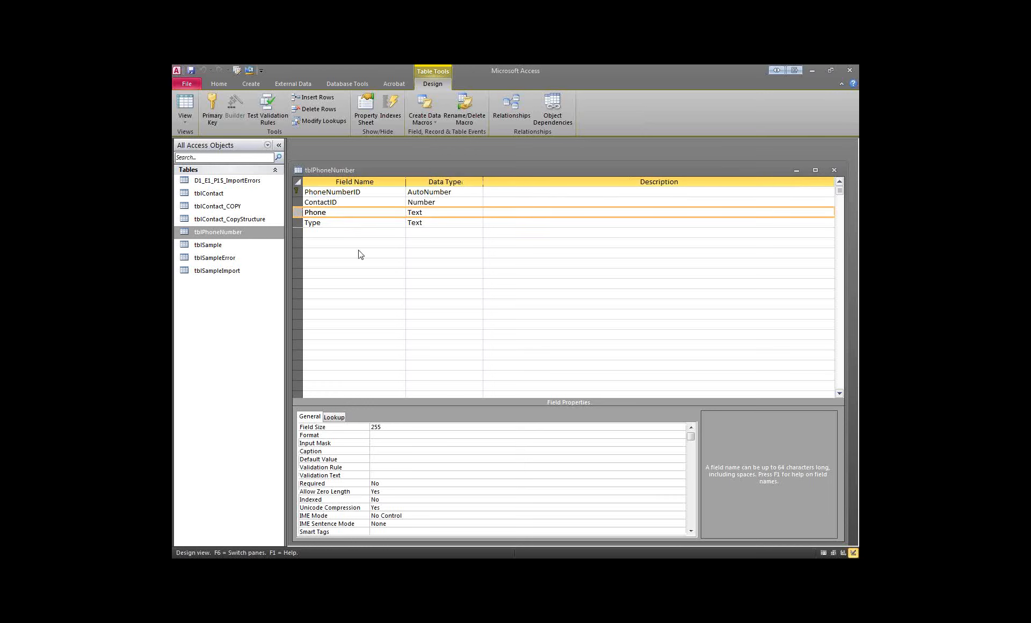
click(387, 499)
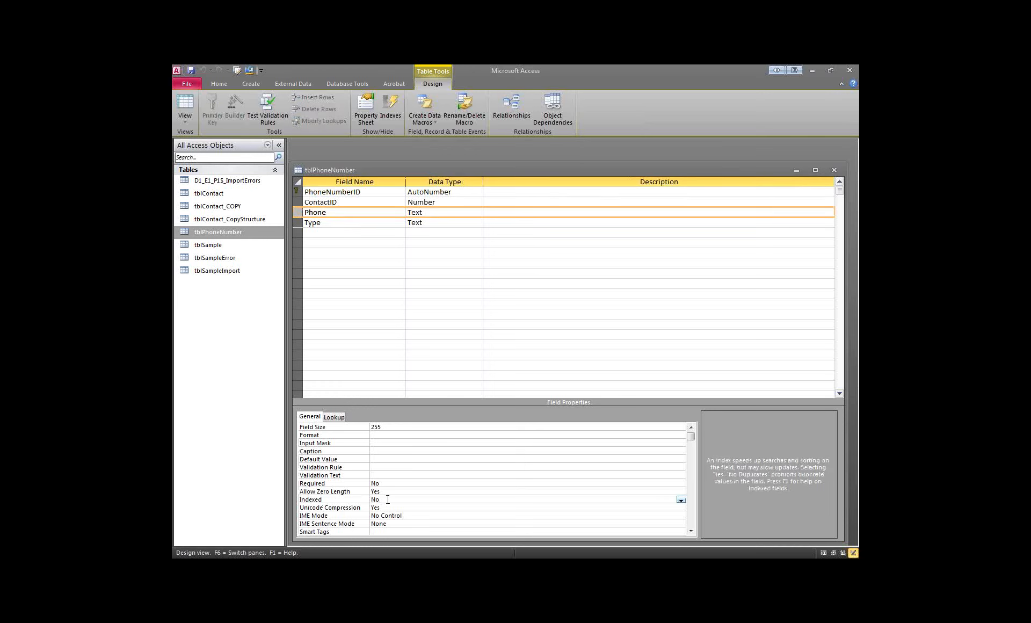
click(336, 211)
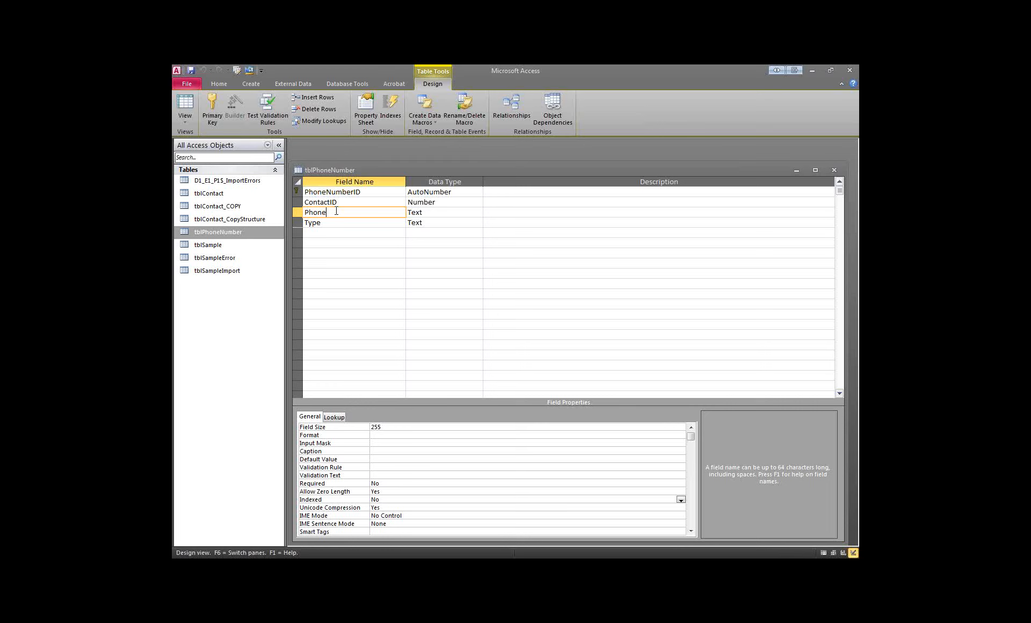
Compare the field properties of the ContactID and PhoneNumberID key fields in tblPhoneNumber
click(297, 202)
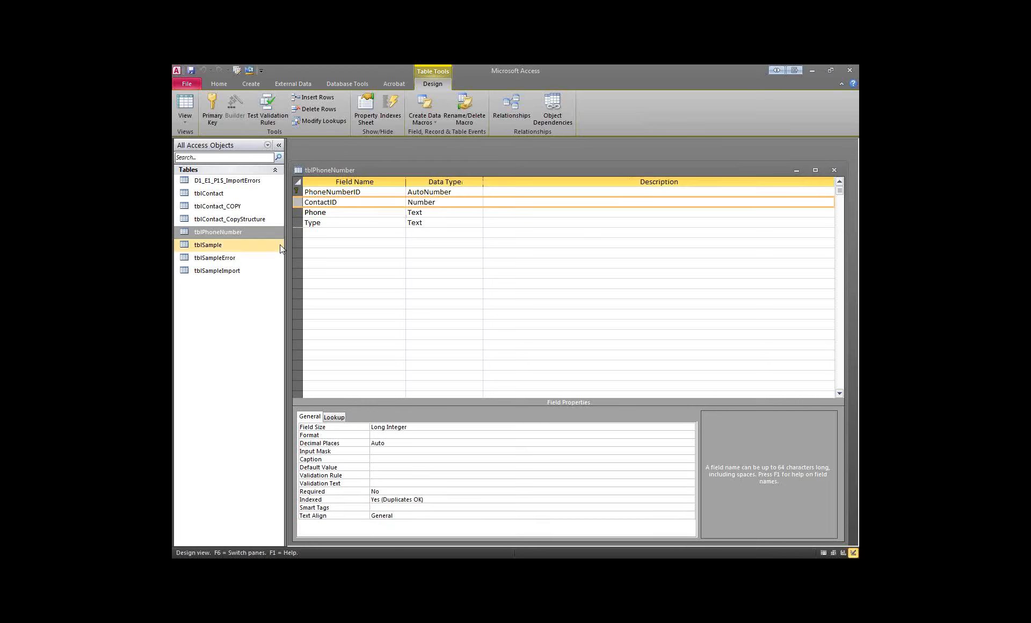
click(297, 192)
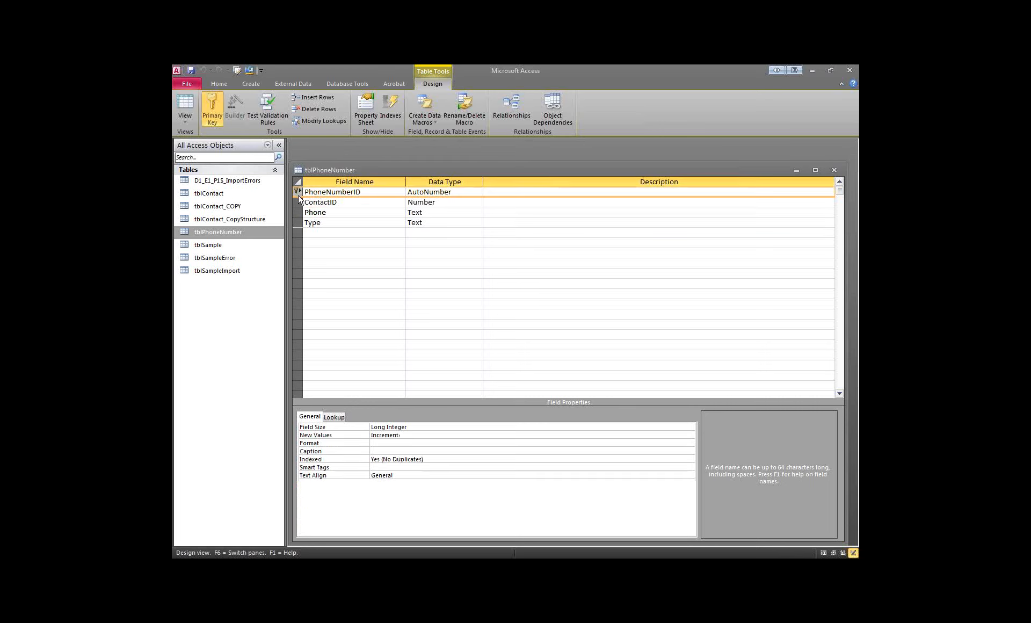
click(368, 192)
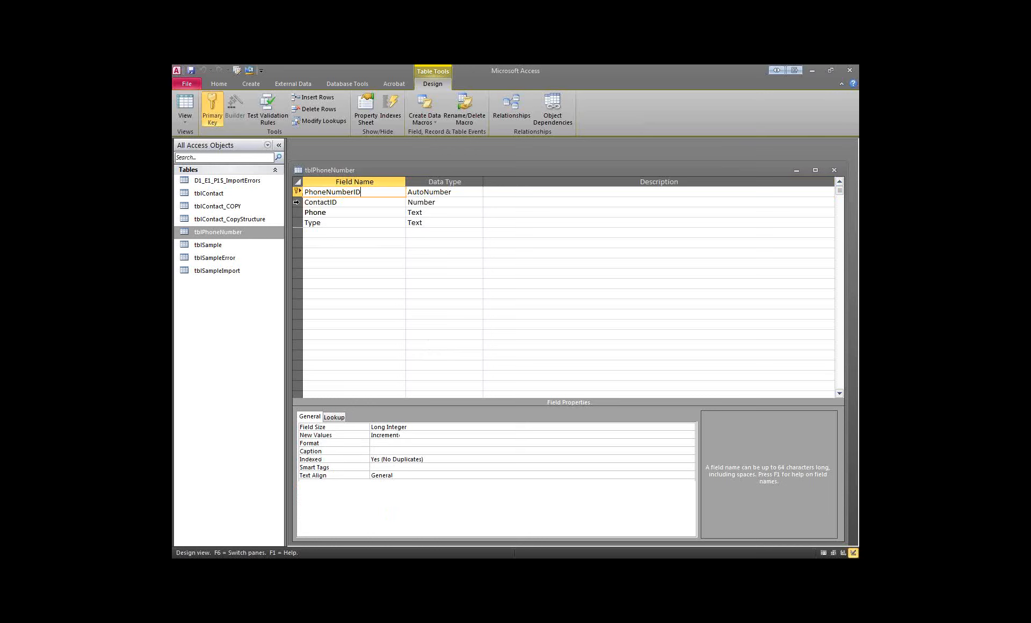
click(298, 203)
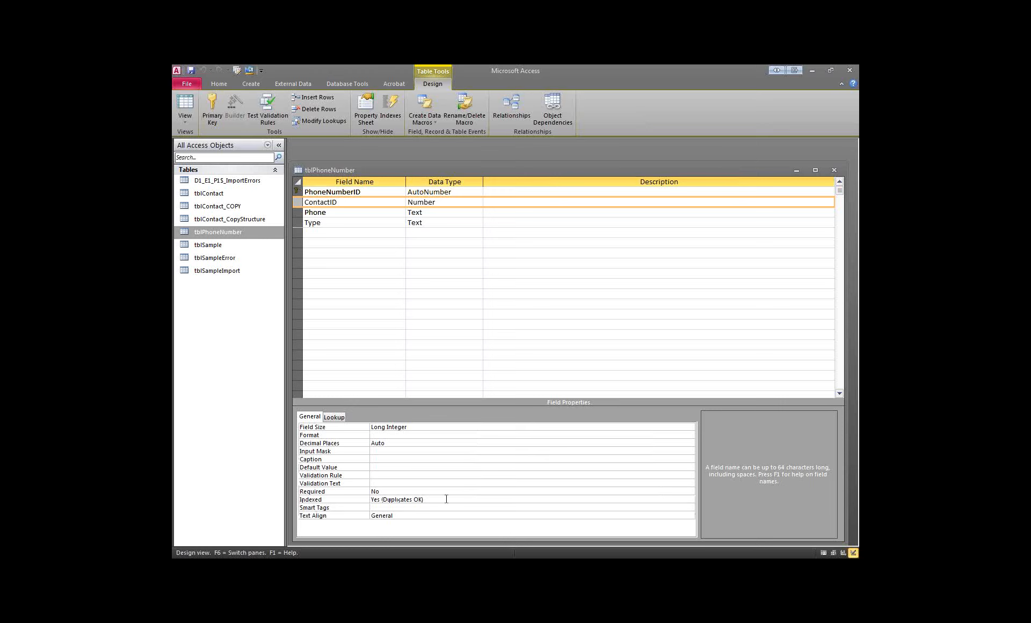
Review the properties of the non-key fields Phone and Type, including the Indexed setting of Phone
click(352, 214)
click(349, 222)
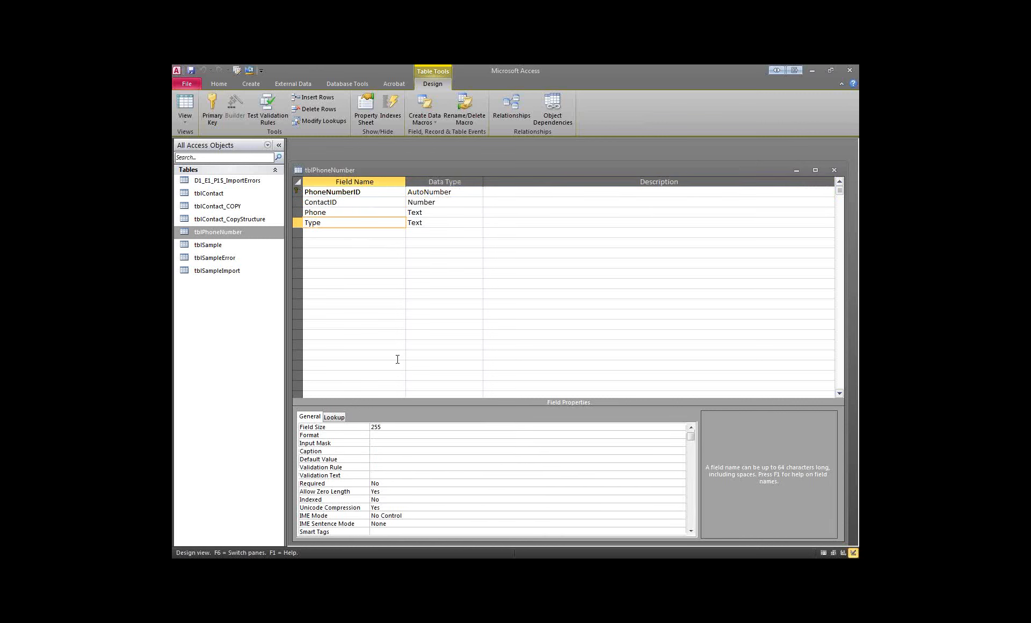
click(393, 493)
click(337, 214)
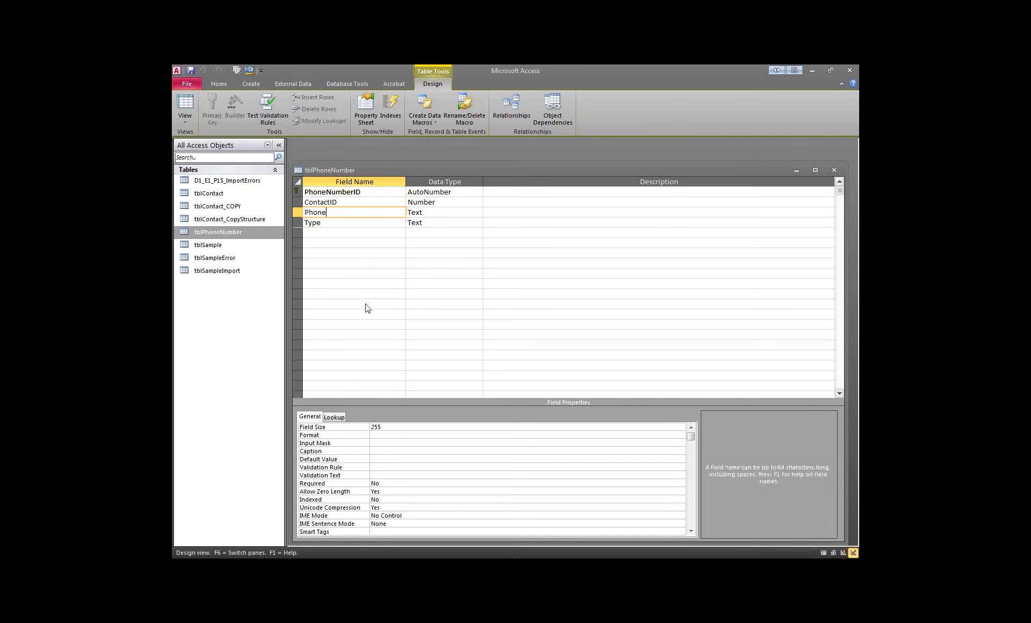
click(393, 500)
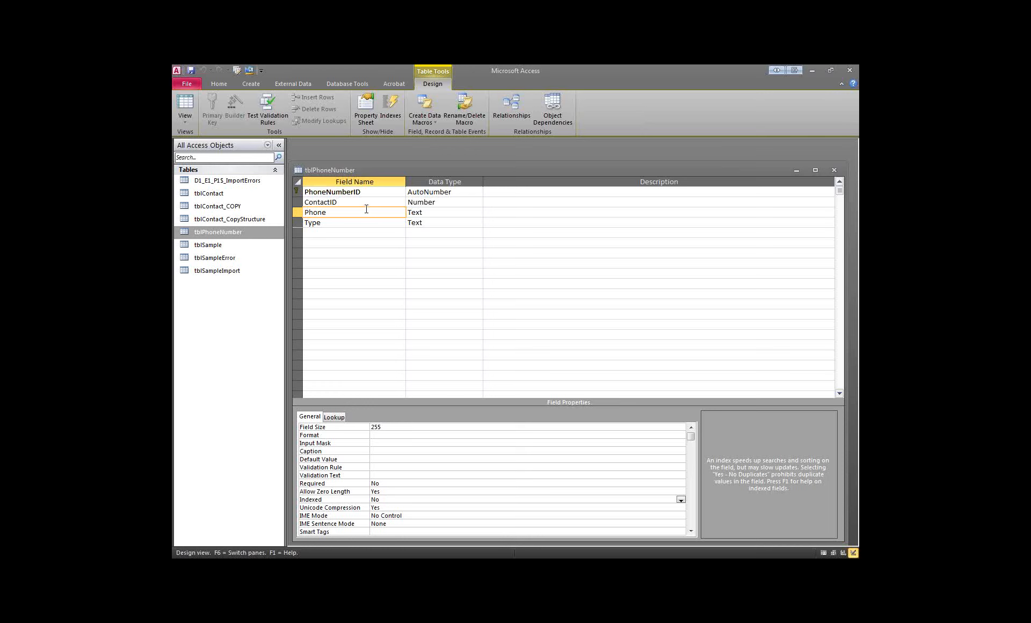
Go through the tblPhoneNumber fields from PhoneNumberID to Type to compare their properties once more
click(365, 203)
click(363, 192)
click(365, 203)
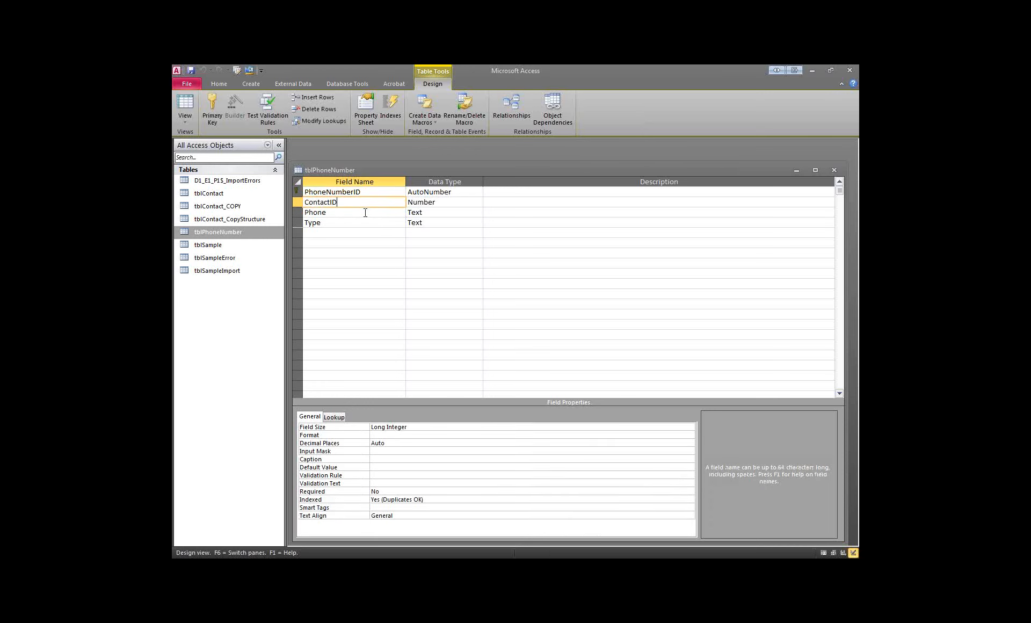
click(365, 213)
click(365, 225)
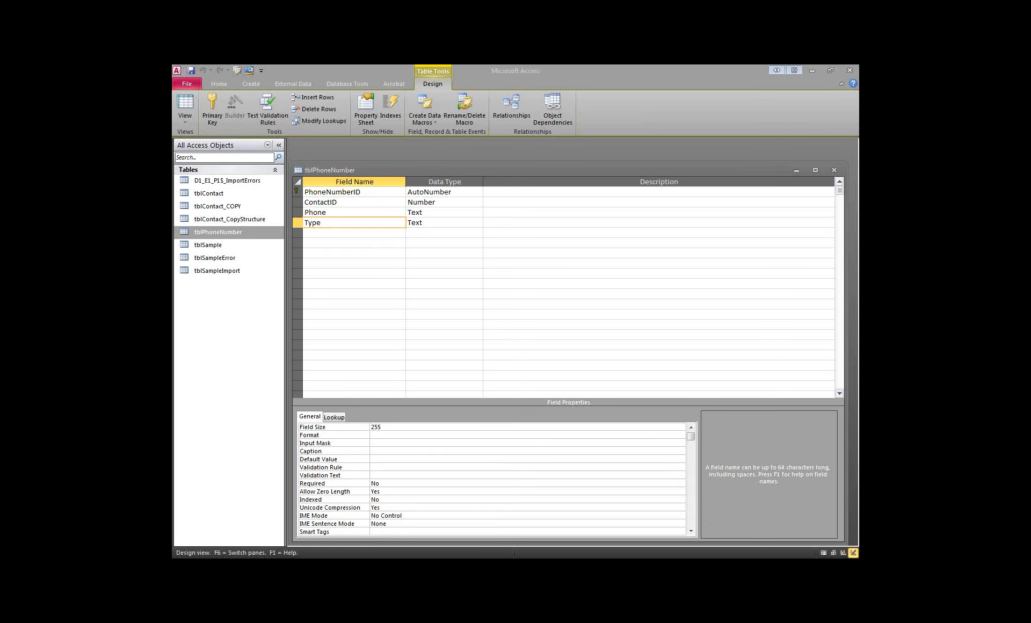
Look through the slides around Joins in the presentation, and return to Access to close the tblPhoneNumber design
click(614, 549)
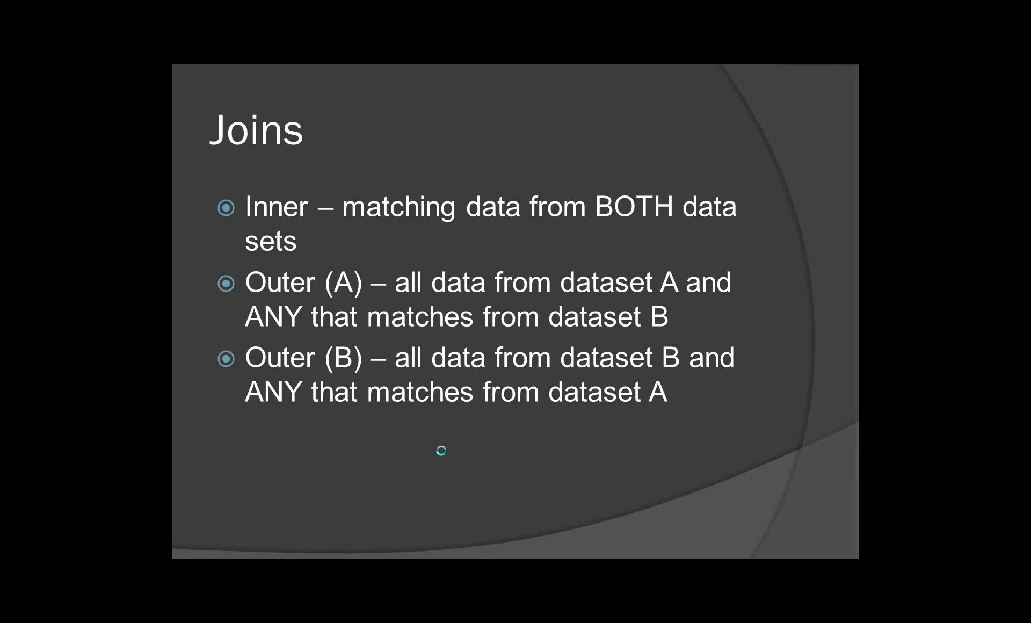
scroll(442, 450, up, 4)
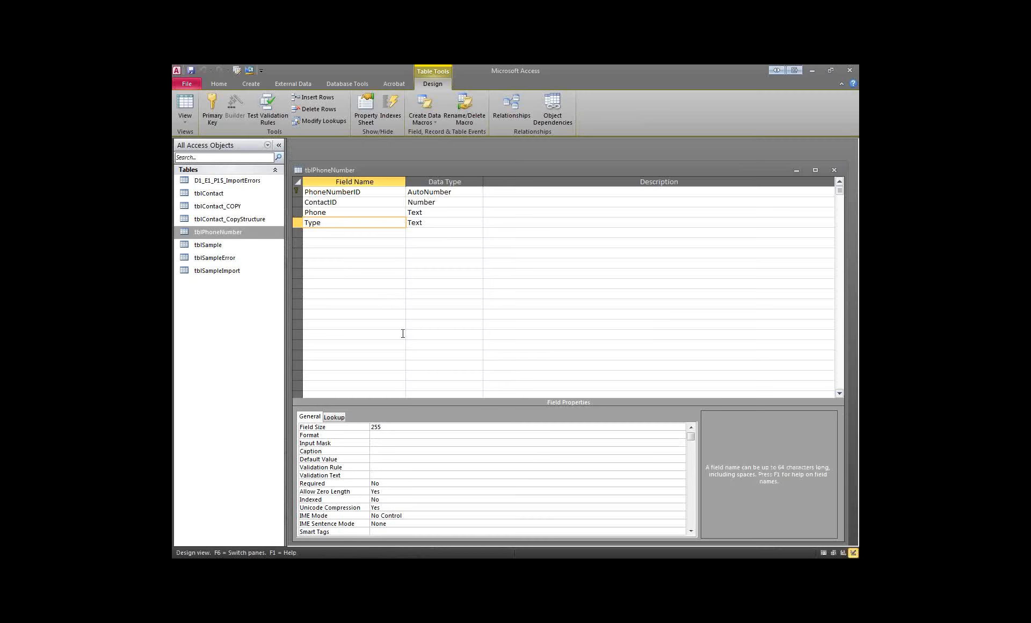
click(343, 278)
key(ctrl+w)
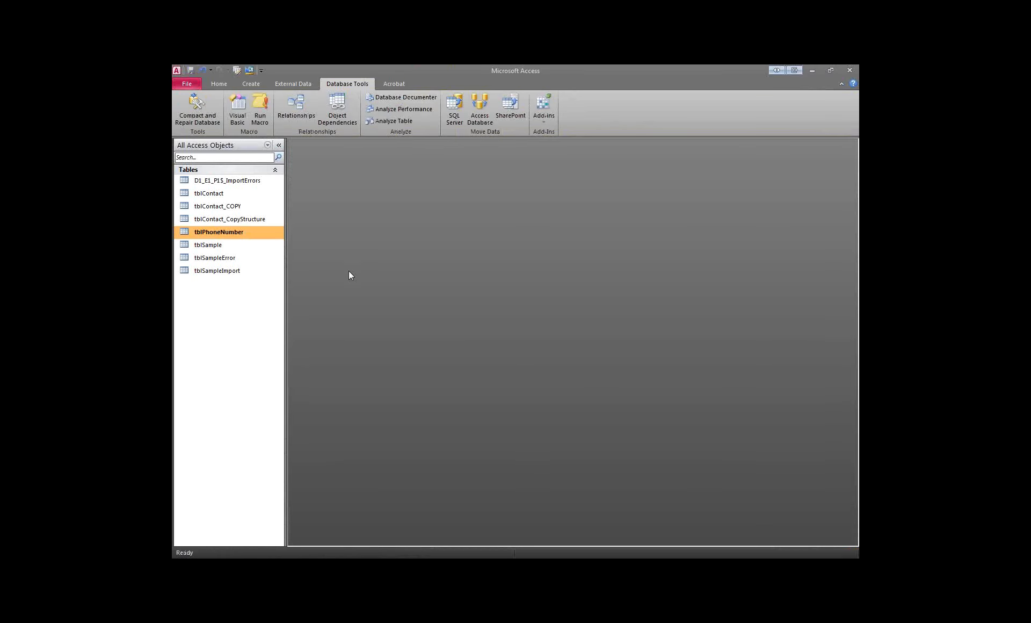
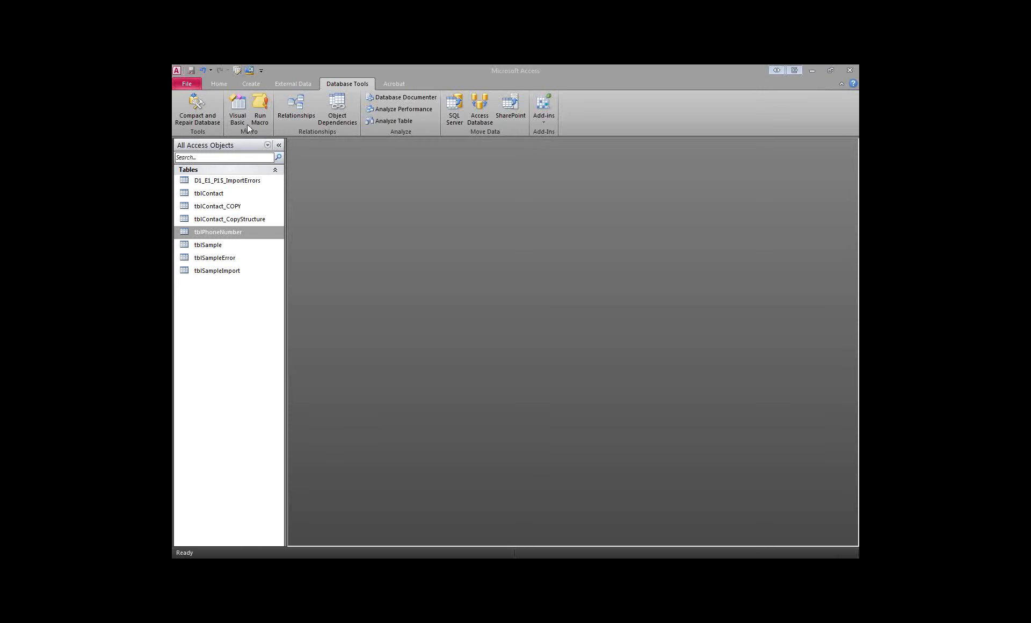
Open the Relationships window and hide the tblPhoneNumber and tblContact tables from the layout
click(294, 110)
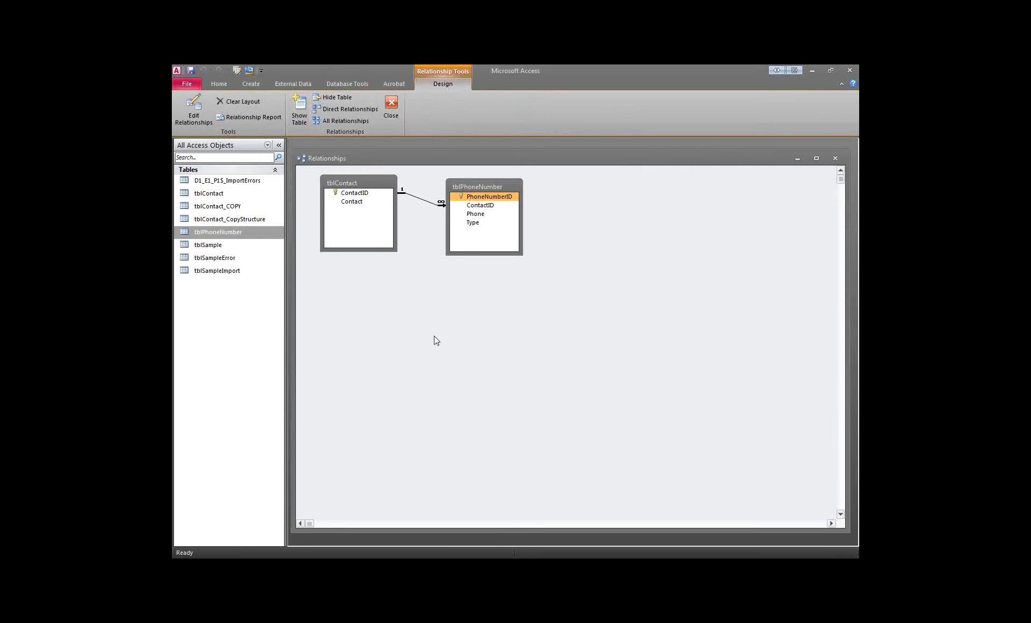
right_click(488, 188)
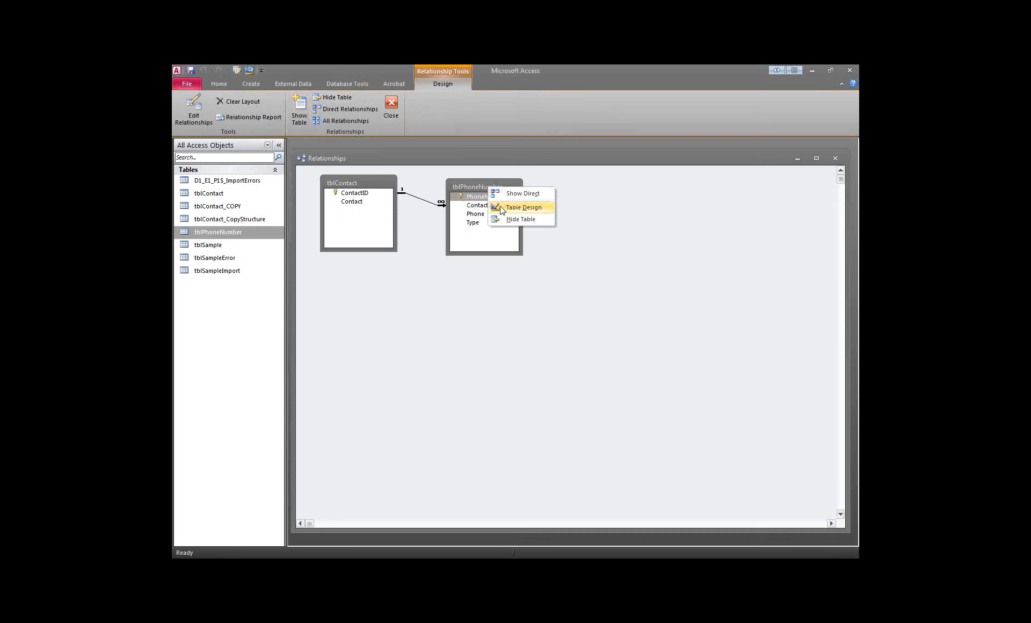
click(513, 220)
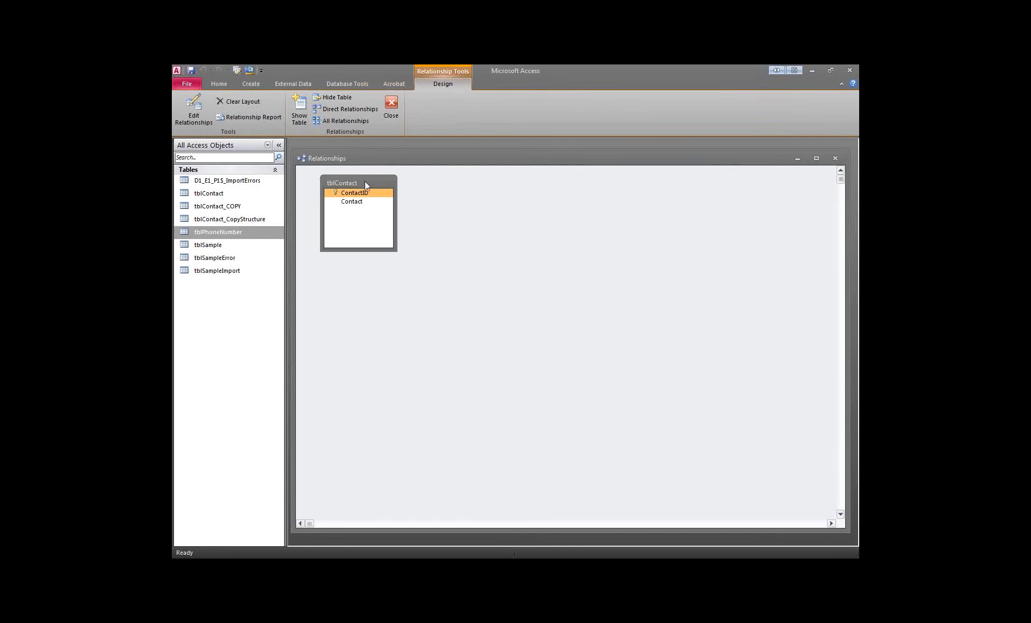
right_click(365, 183)
click(388, 214)
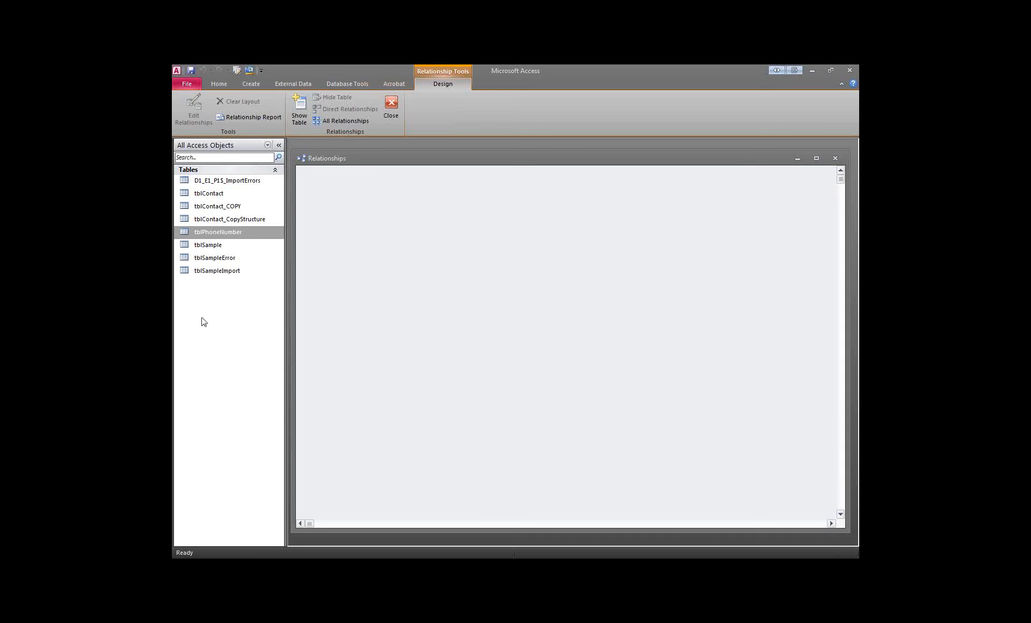
Add all tables, from D1_E1_P1$_ImportErrors to tblSampleImport, to the Relationships layout
click(300, 111)
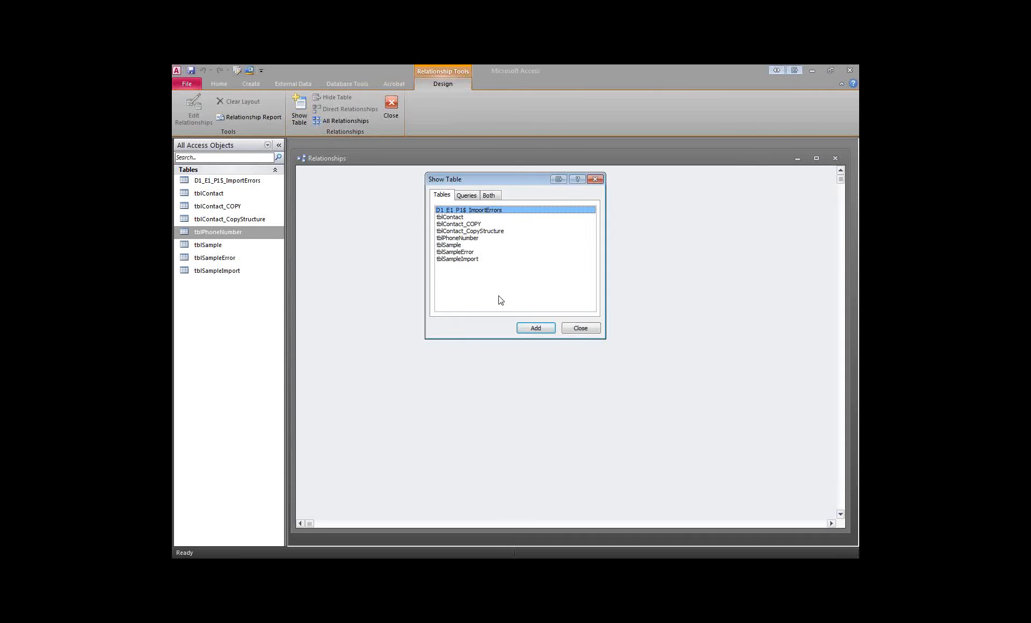
shift+click(471, 260)
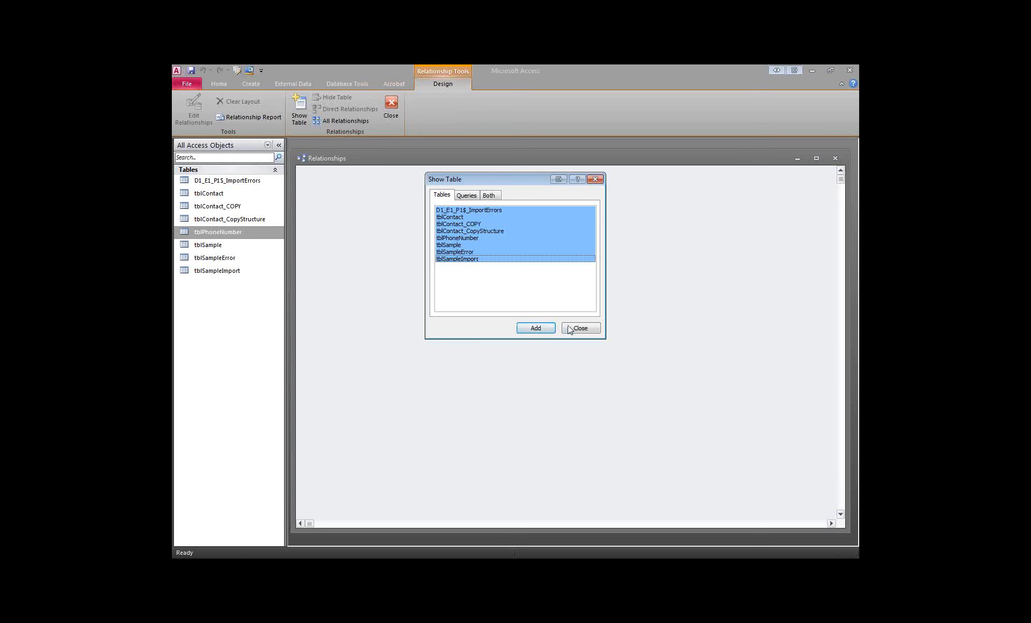
click(536, 329)
click(584, 328)
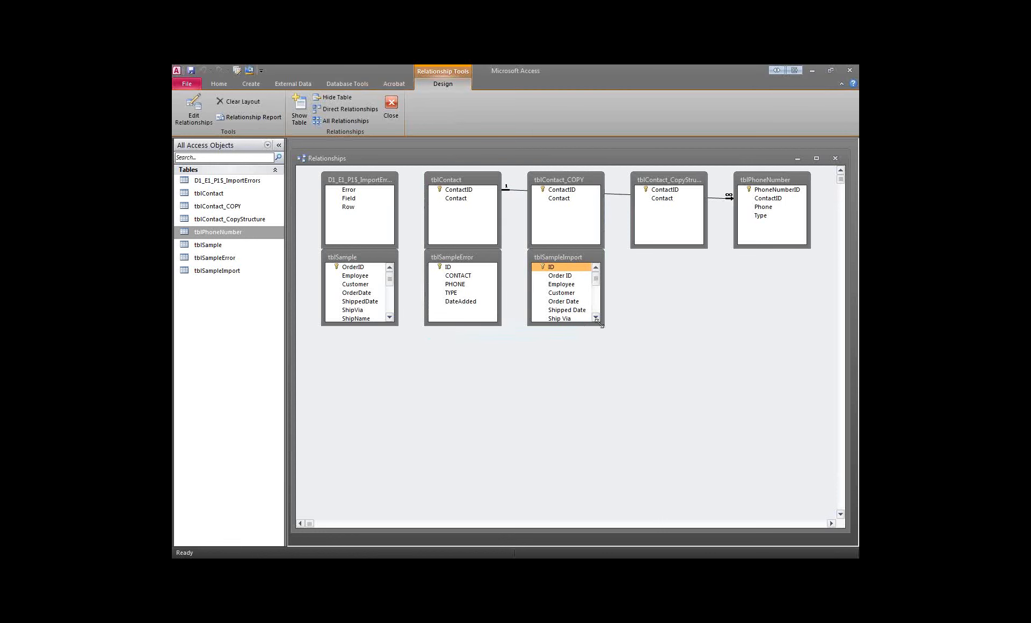
Enlarge the tblSampleImport and tblSample field lists until all their fields show, and move both into free space in the layout
drag(603, 325, 653, 473)
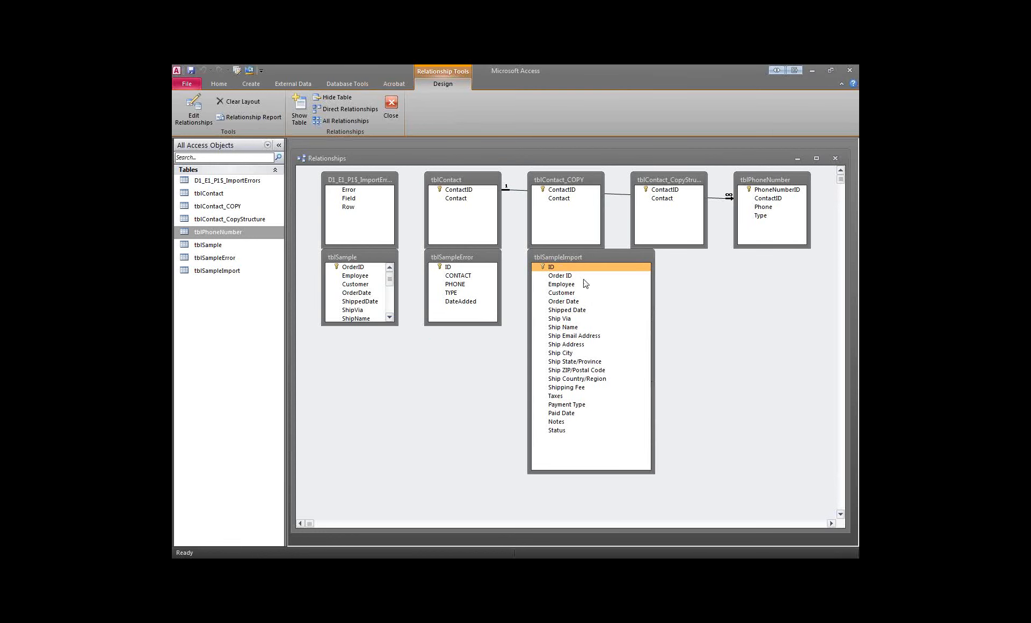
drag(577, 258, 656, 282)
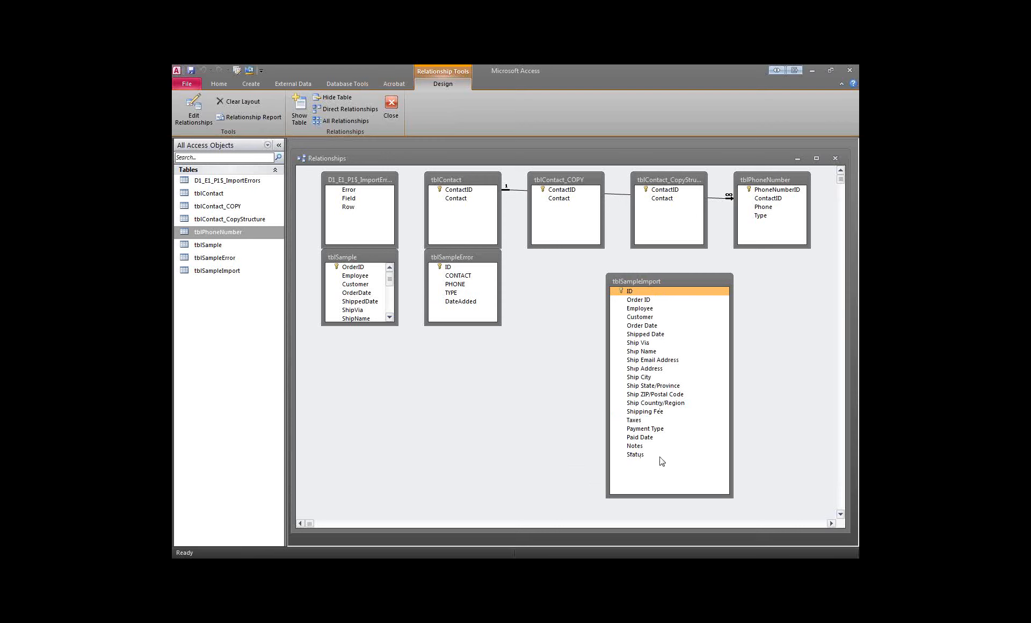
drag(397, 324, 414, 476)
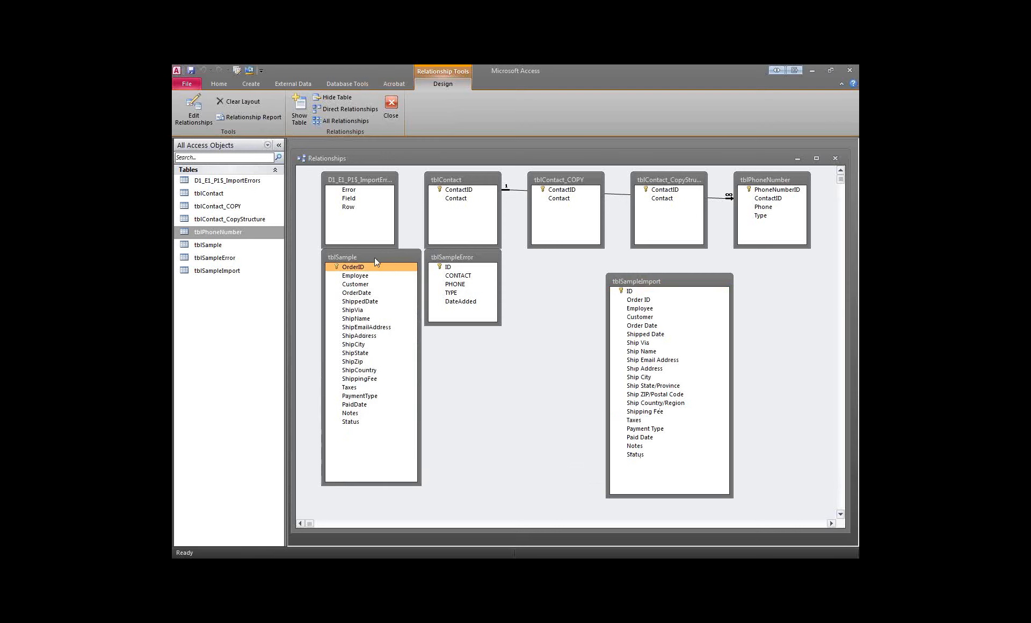
drag(379, 258, 365, 271)
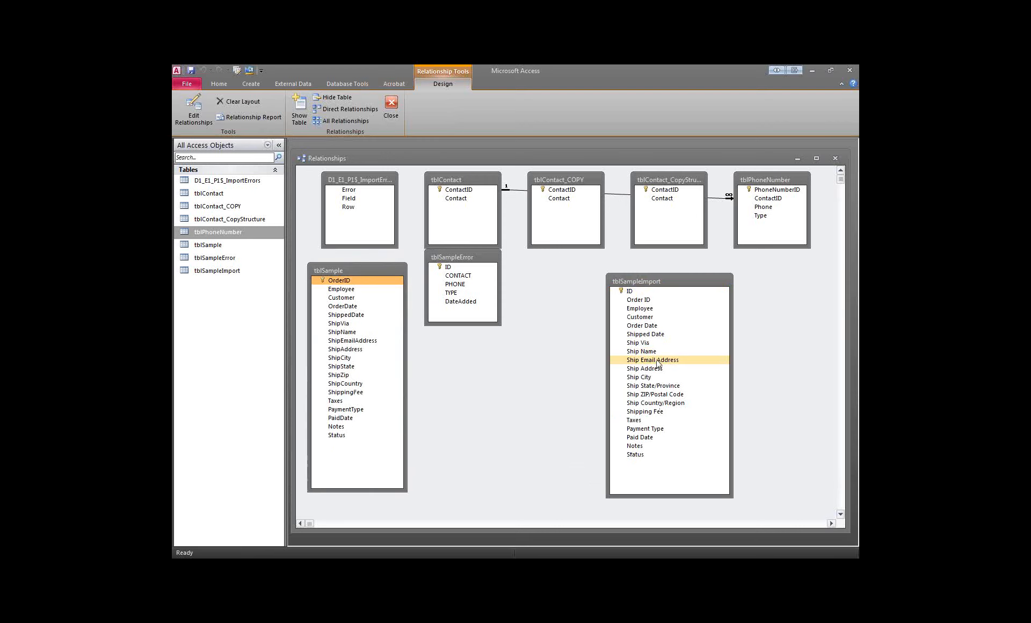
Examine the Order Date, Ship Address and Shipping Fee fields in the tblSampleImport list, and shift tblContact slightly
click(642, 325)
click(640, 368)
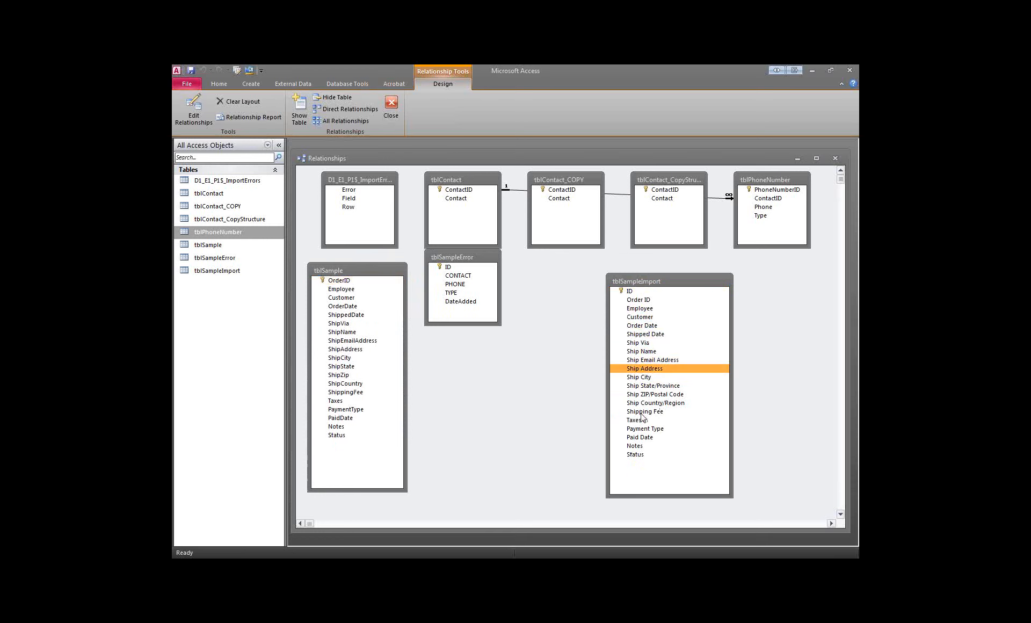
click(644, 412)
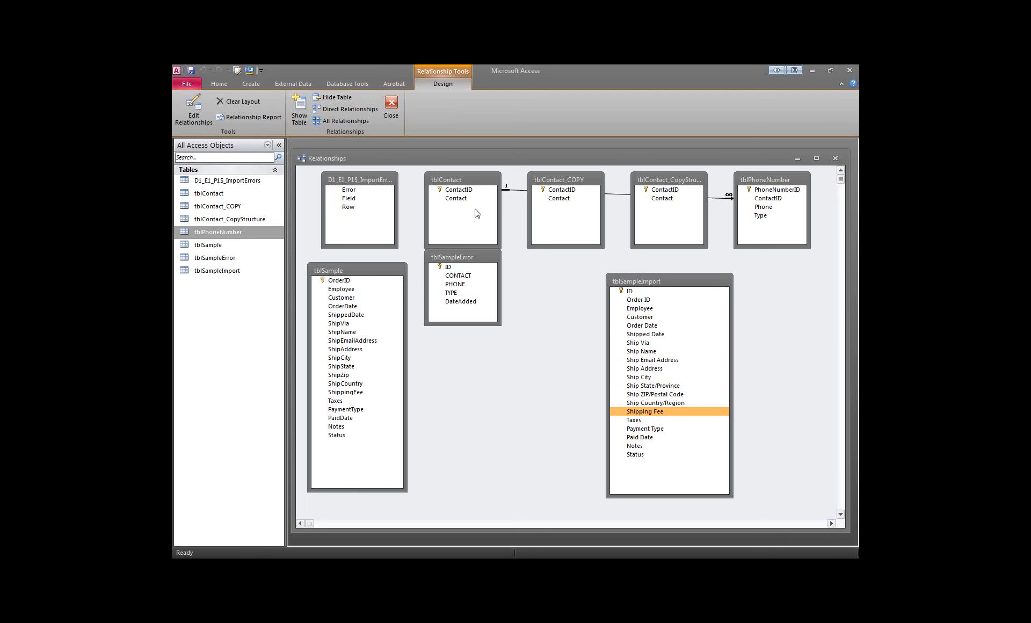
mouse_move(456, 180)
mouse_down()
mouse_move(566, 372)
mouse_move(497, 314)
mouse_move(443, 176)
mouse_up()
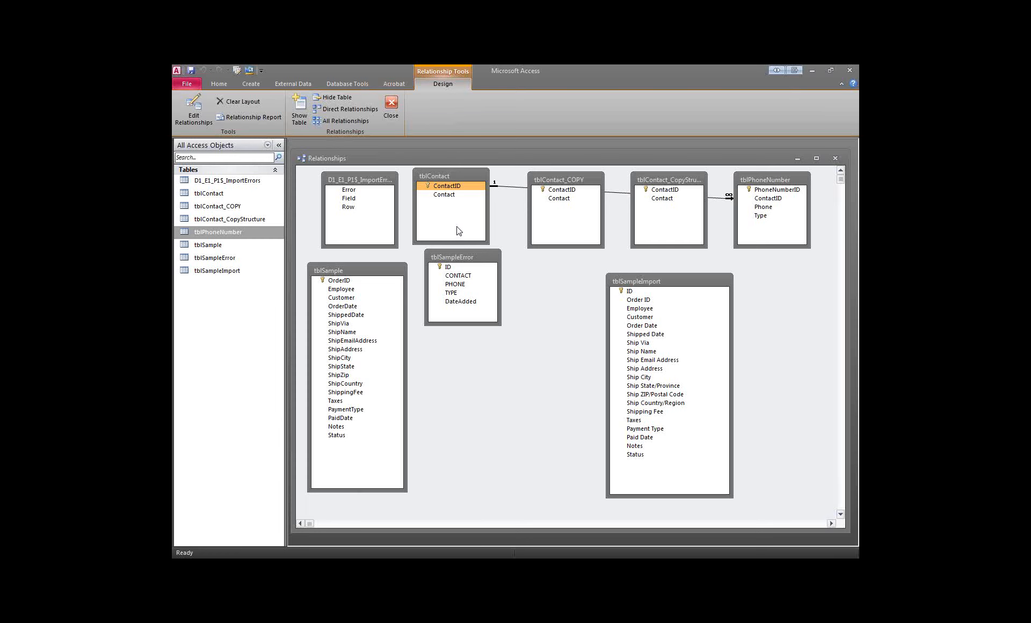
Move the Relationships window down and open the tblSampleImport datasheet, resized to fit above it
drag(454, 157, 455, 348)
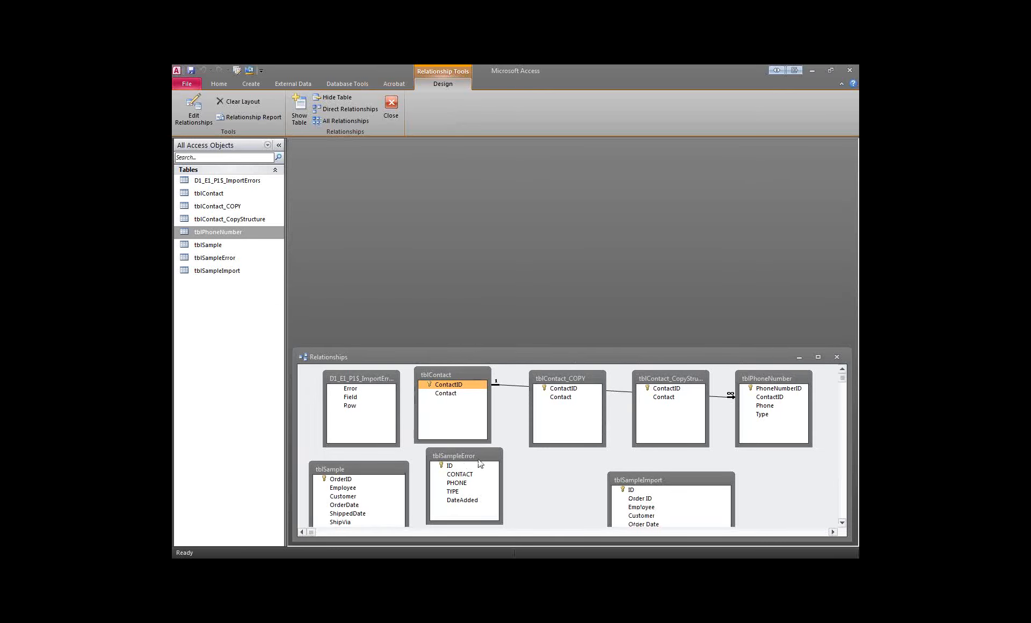
drag(659, 475, 652, 472)
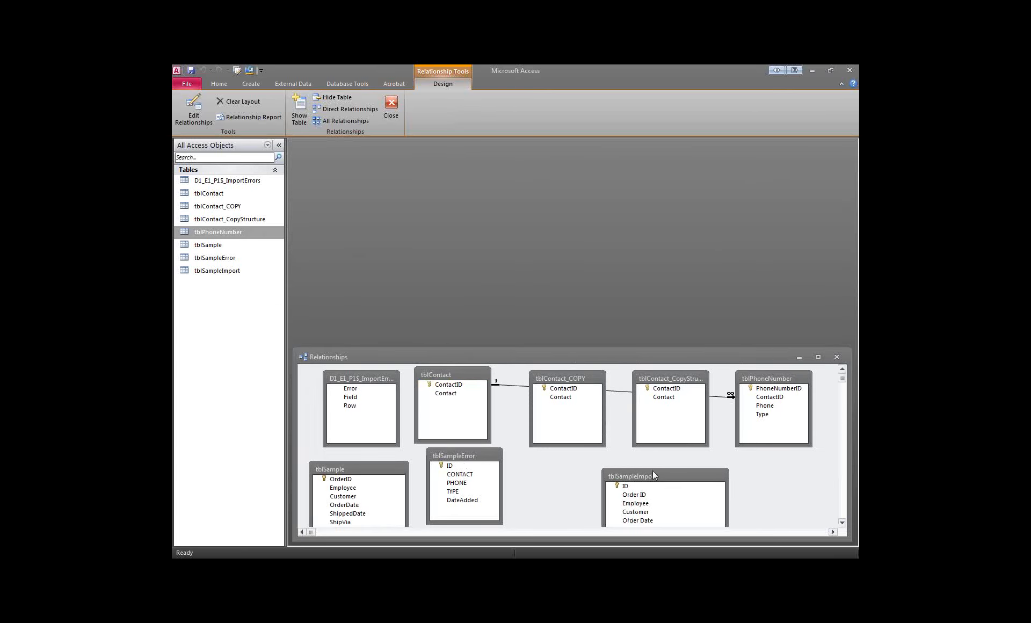
double_click(225, 271)
drag(648, 543, 634, 272)
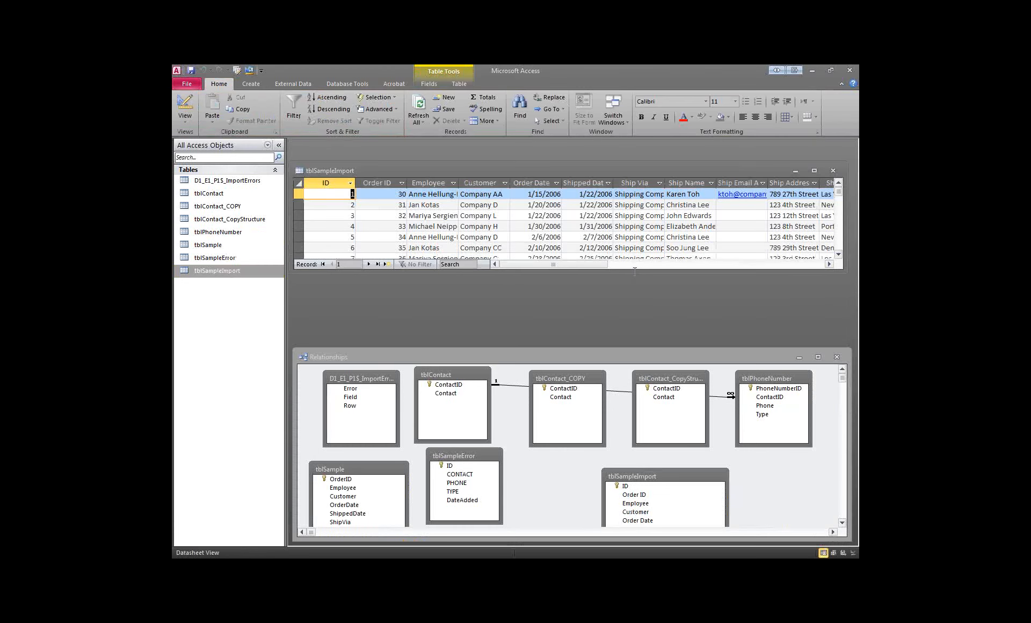
drag(558, 170, 555, 159)
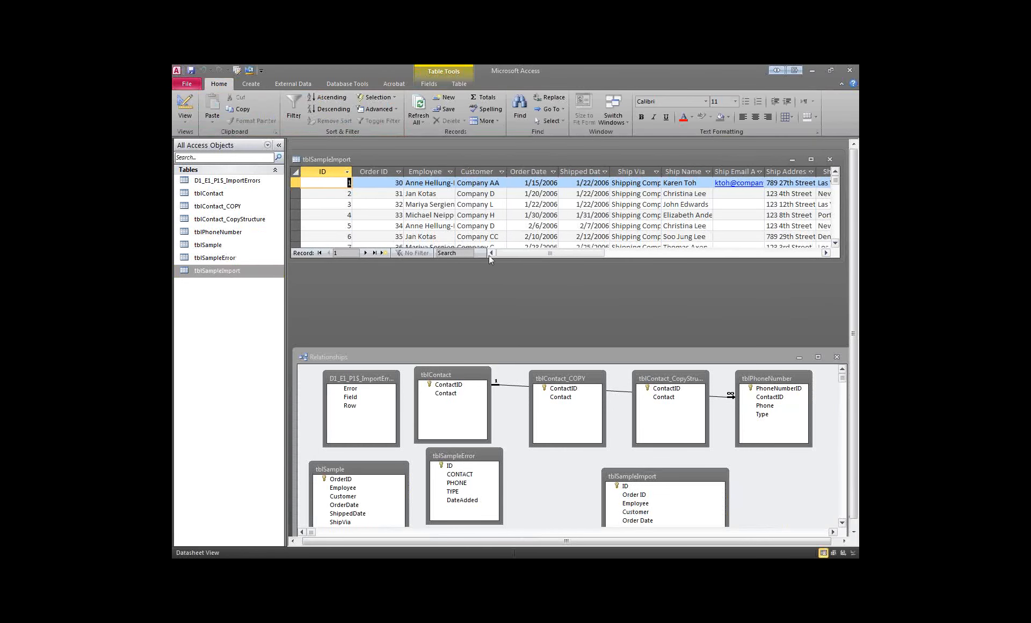
mouse_move(511, 253)
mouse_down()
mouse_move(631, 254)
mouse_move(511, 256)
mouse_up()
drag(497, 261, 497, 245)
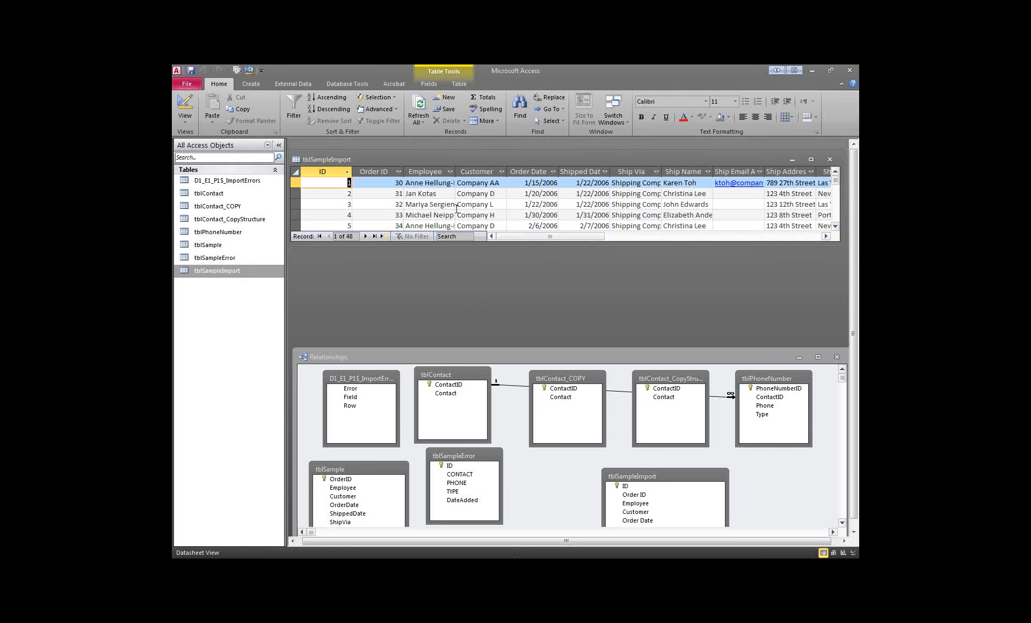
Open the tblPhoneNumber datasheet below tblSampleImport and compare its ContactID column with the Customer column of tblSampleImport
double_click(219, 232)
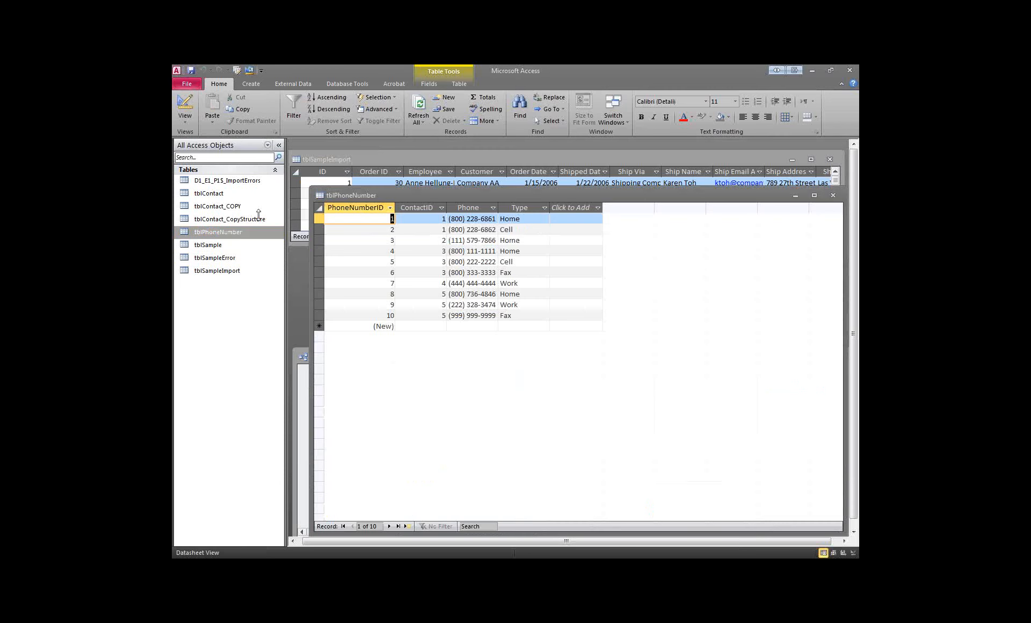
drag(359, 185, 397, 267)
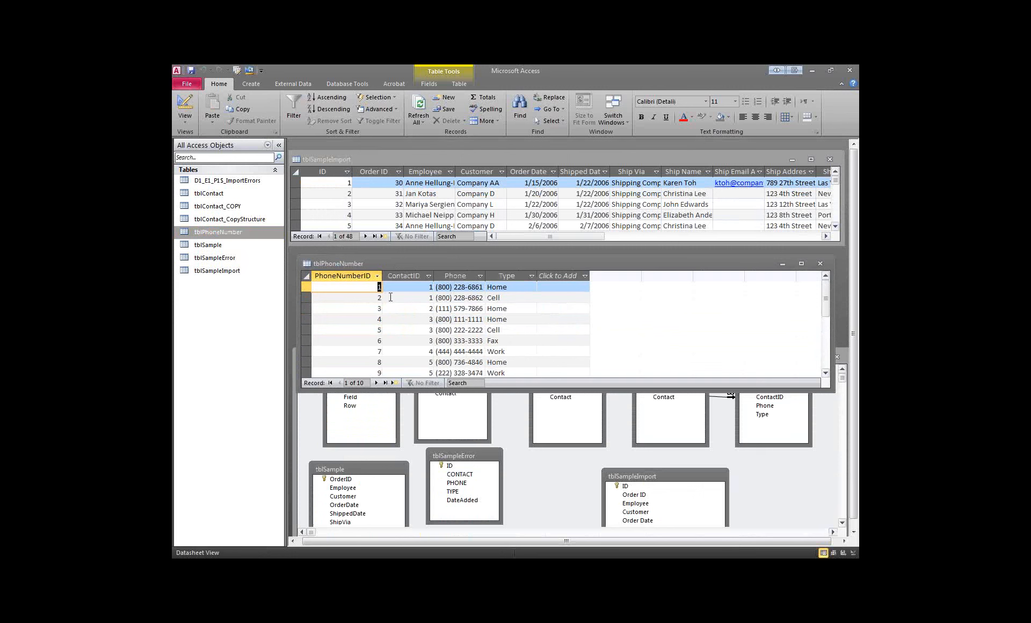
click(404, 276)
click(480, 172)
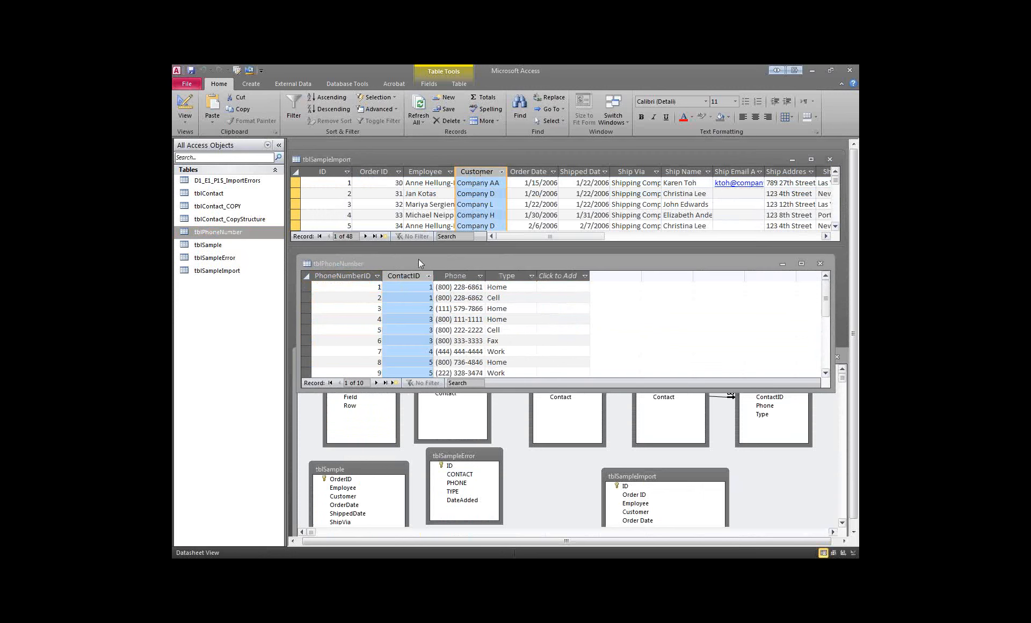
click(406, 277)
click(623, 402)
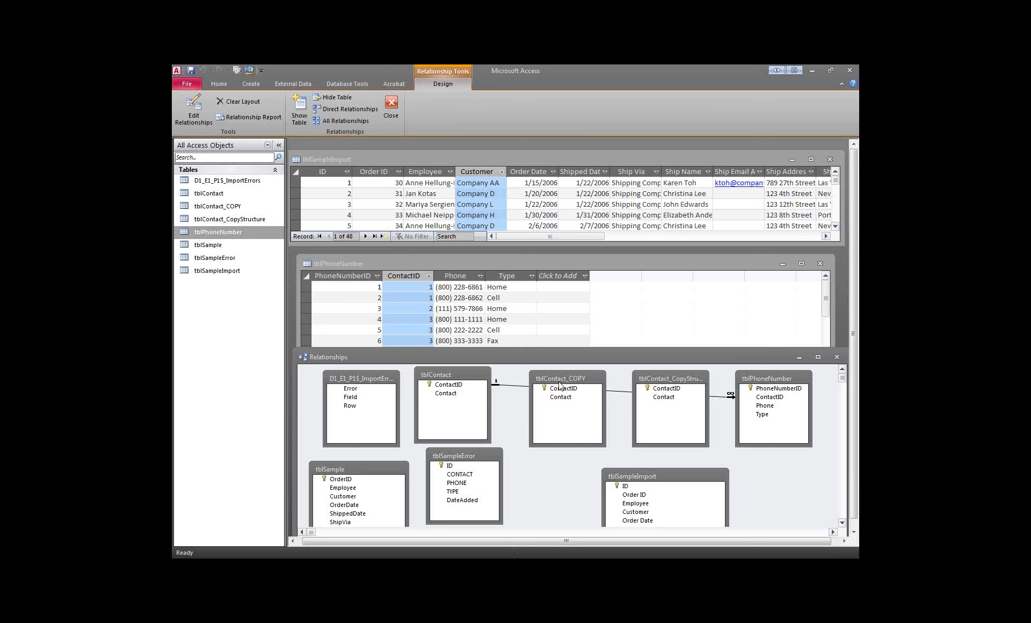
click(634, 325)
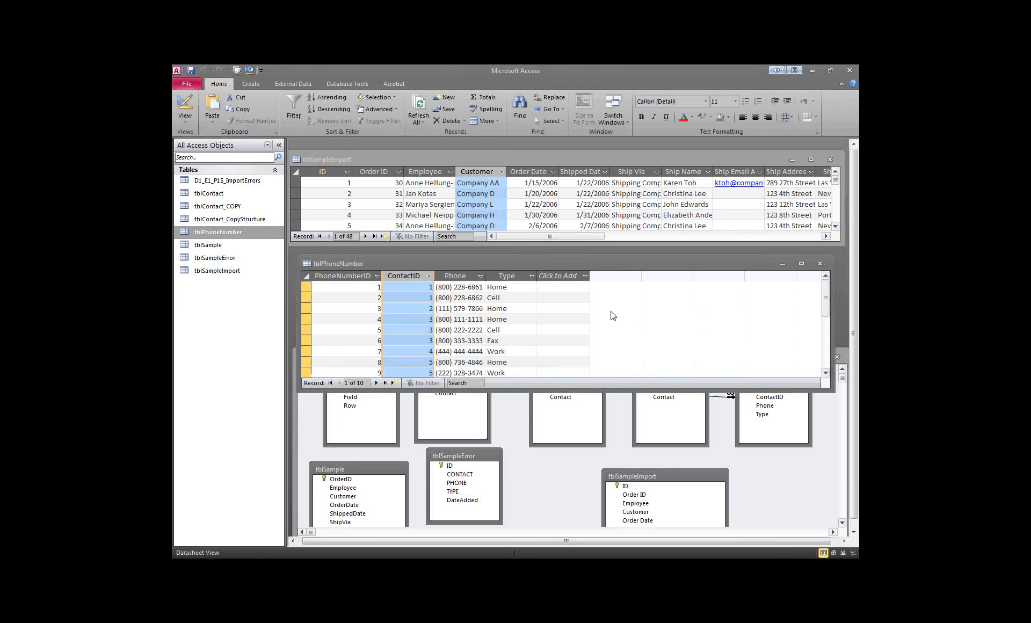
Filter tblPhoneNumber to the records with ContactID 3
click(375, 206)
click(419, 299)
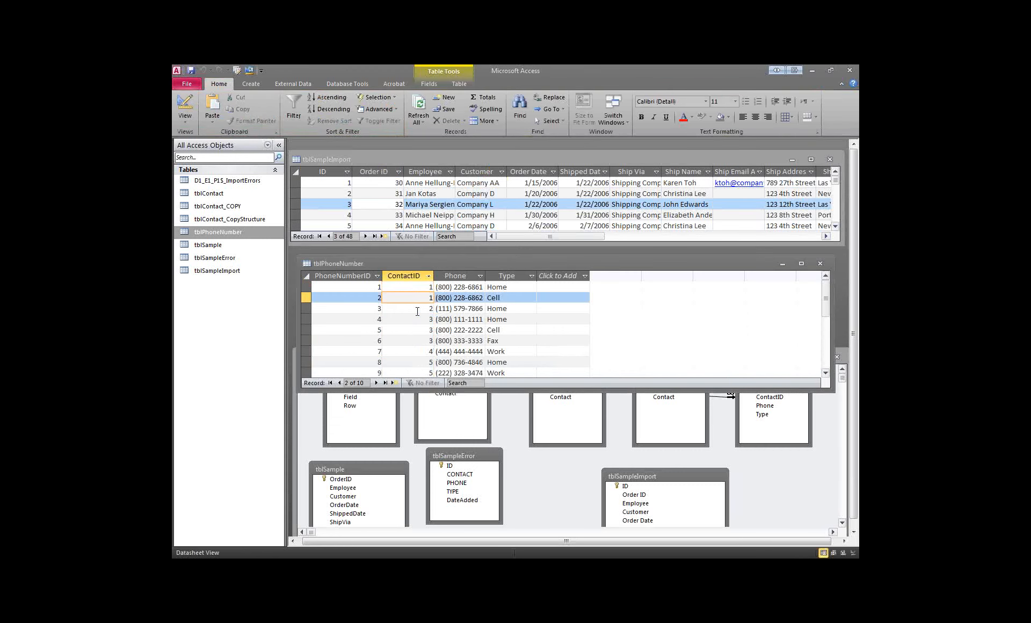
click(429, 276)
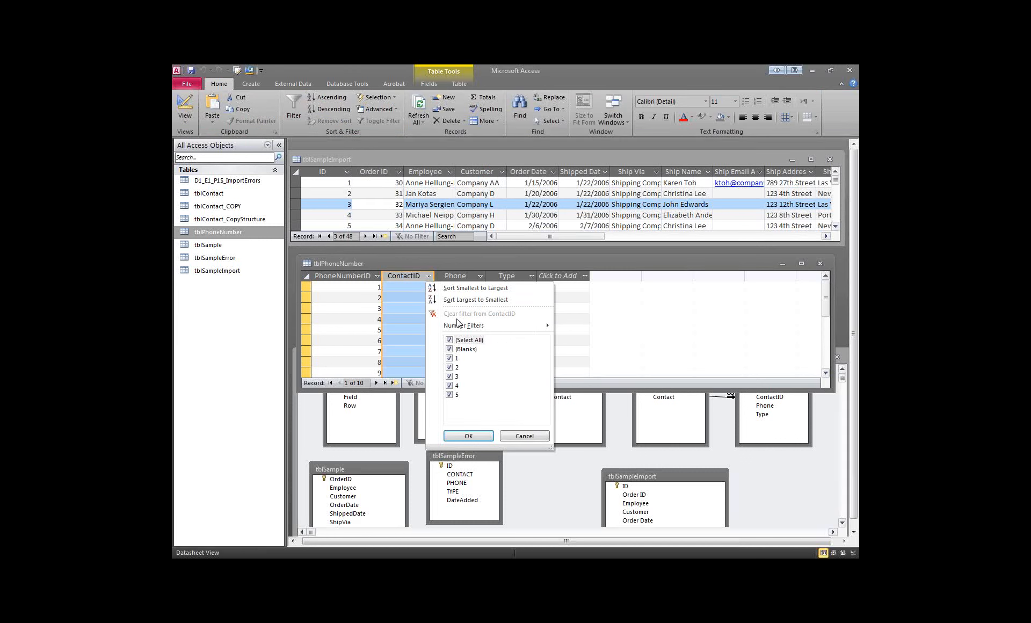
click(449, 339)
click(449, 376)
click(467, 435)
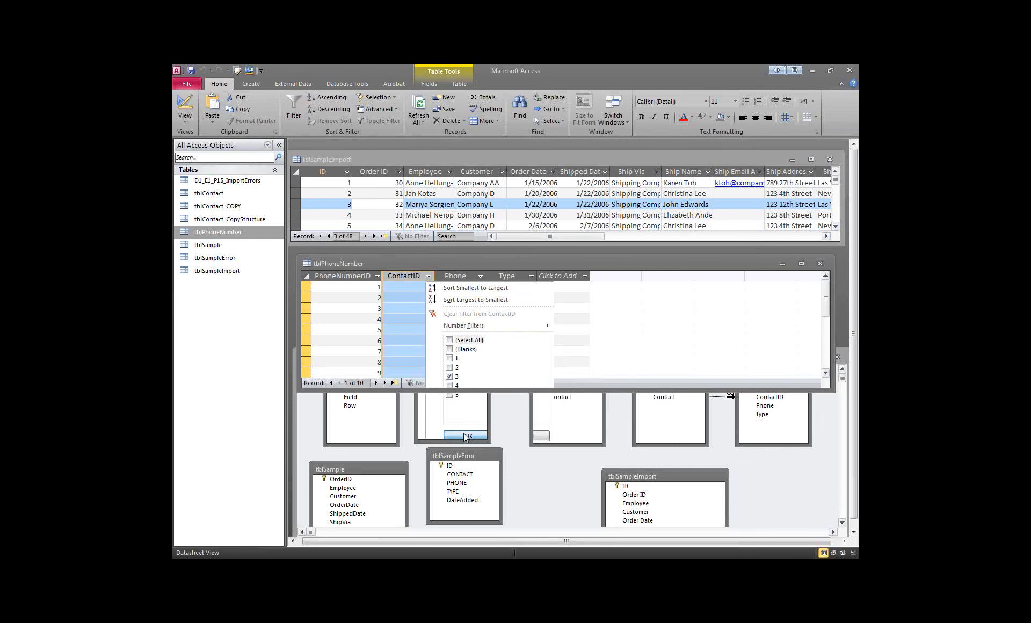
Filter tblSampleImport to the record with Order ID 33
click(384, 155)
click(398, 172)
click(419, 236)
click(419, 281)
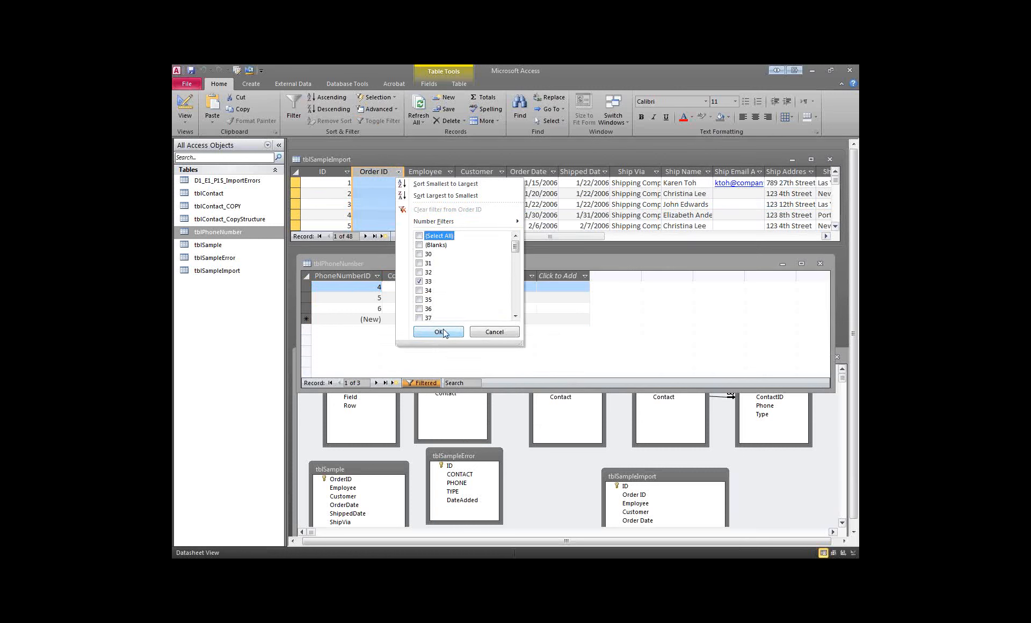
drag(517, 247, 508, 331)
click(440, 332)
Compare the filtered Phone entries with the order's Customer, and shorten the tblPhoneNumber window to uncover the Relationships tables
click(473, 309)
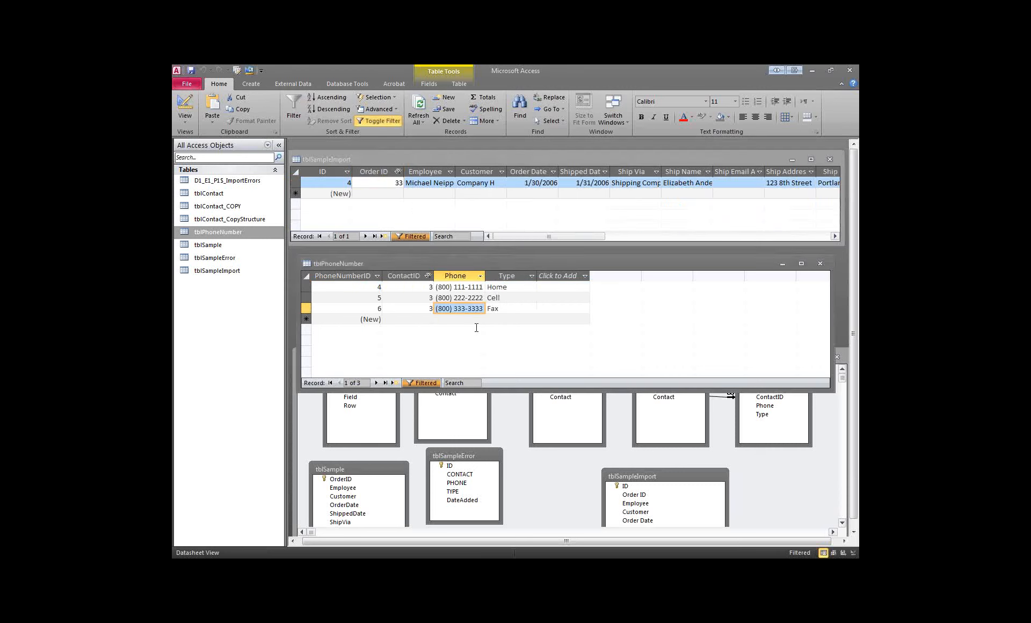
click(469, 289)
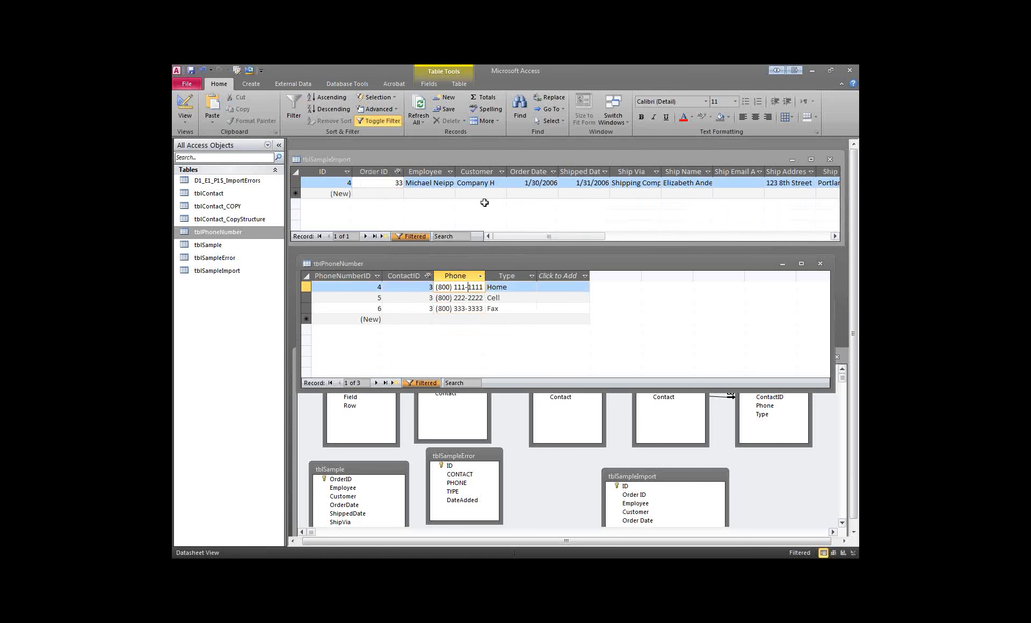
click(477, 182)
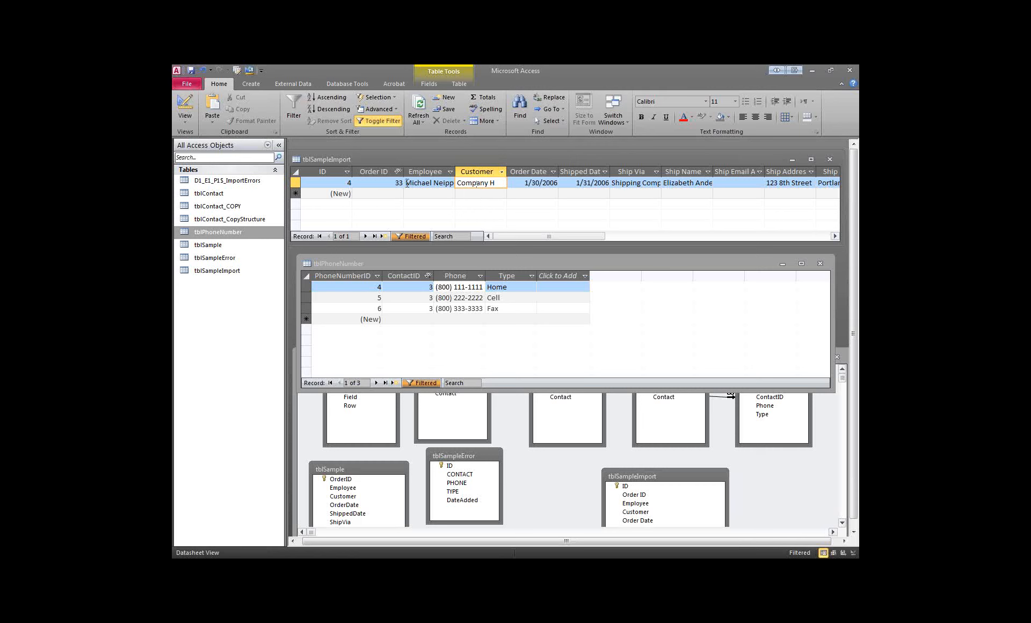
drag(554, 390, 559, 366)
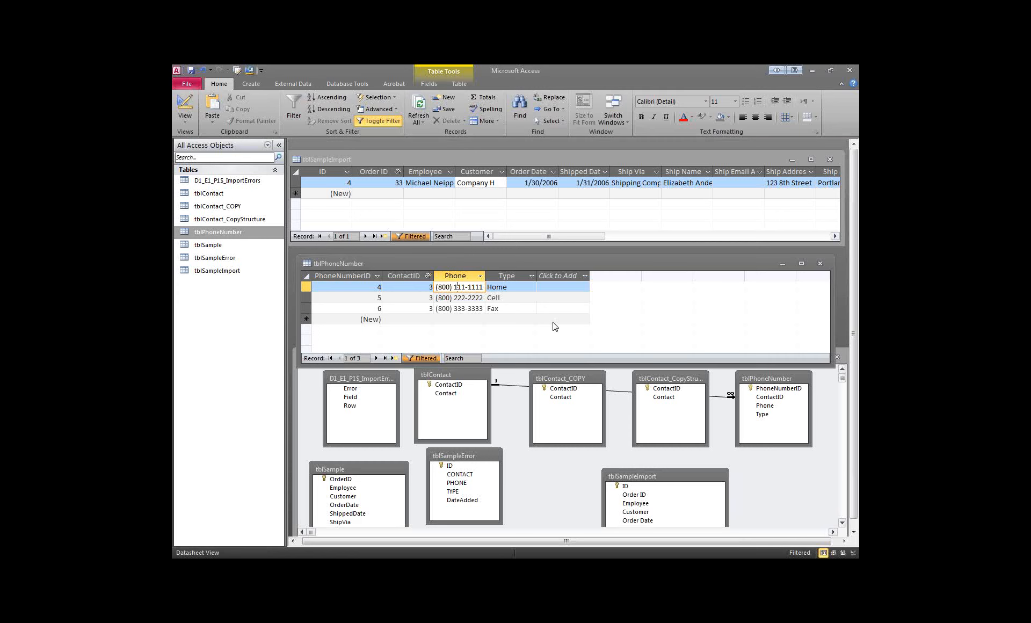
Bring the Relationships window to the front and maximize it to view all tables
click(548, 510)
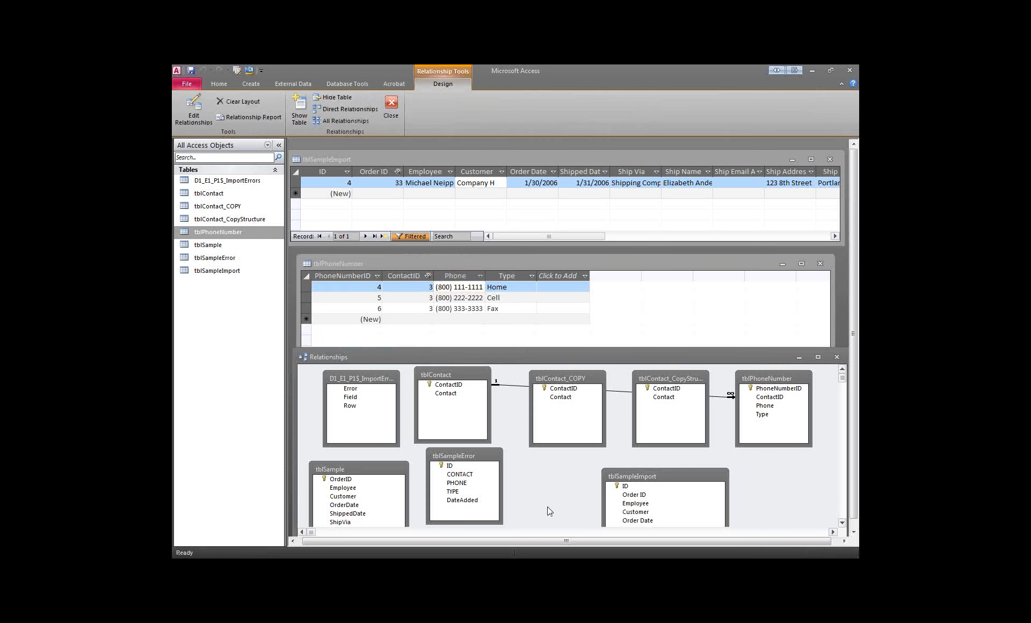
drag(582, 354, 543, 319)
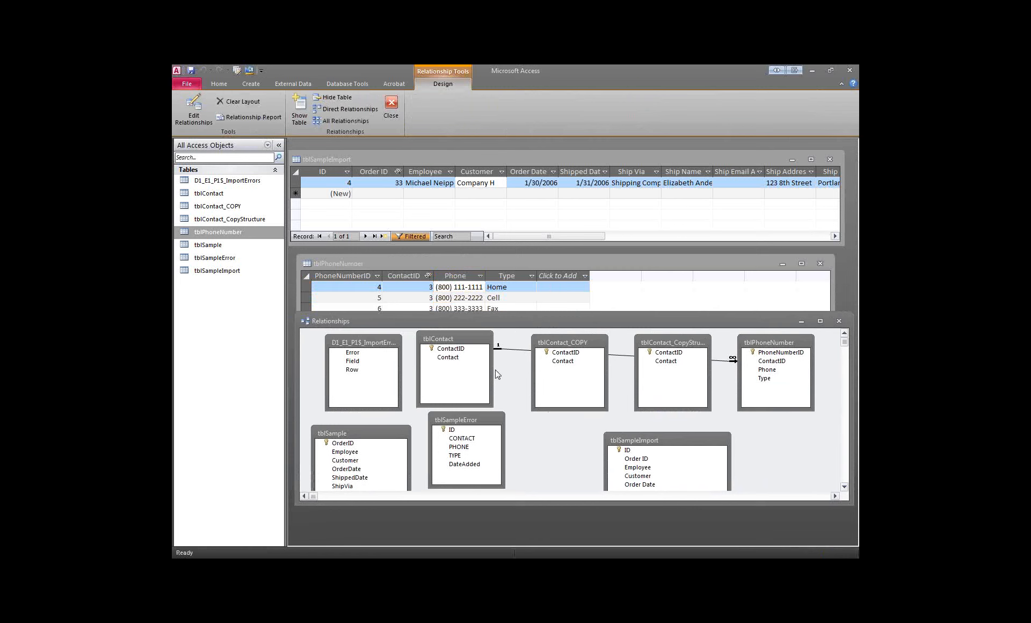
double_click(591, 325)
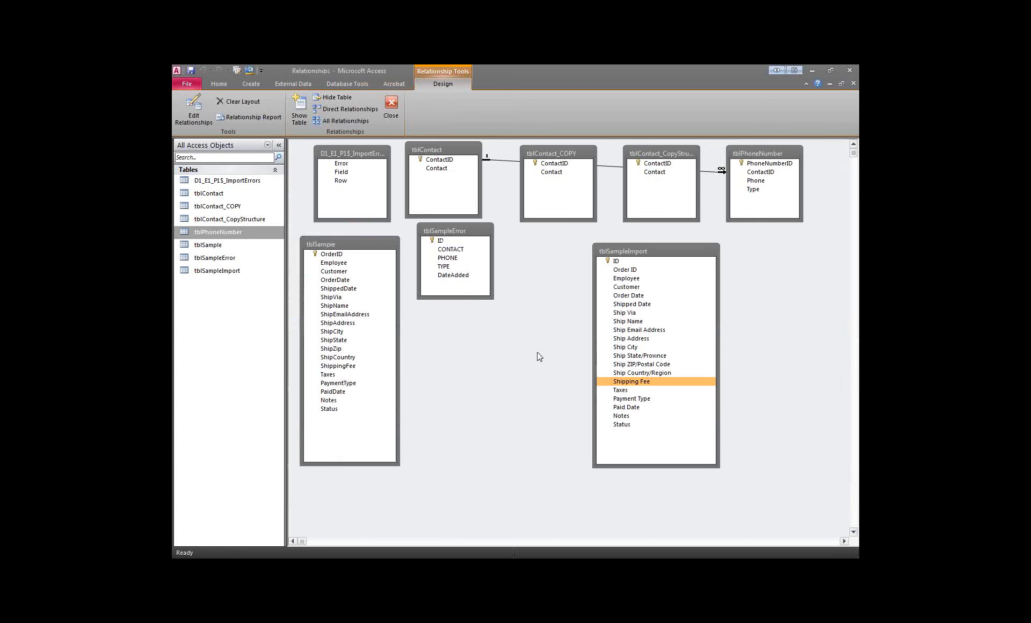
right_click(538, 330)
click(541, 316)
click(189, 84)
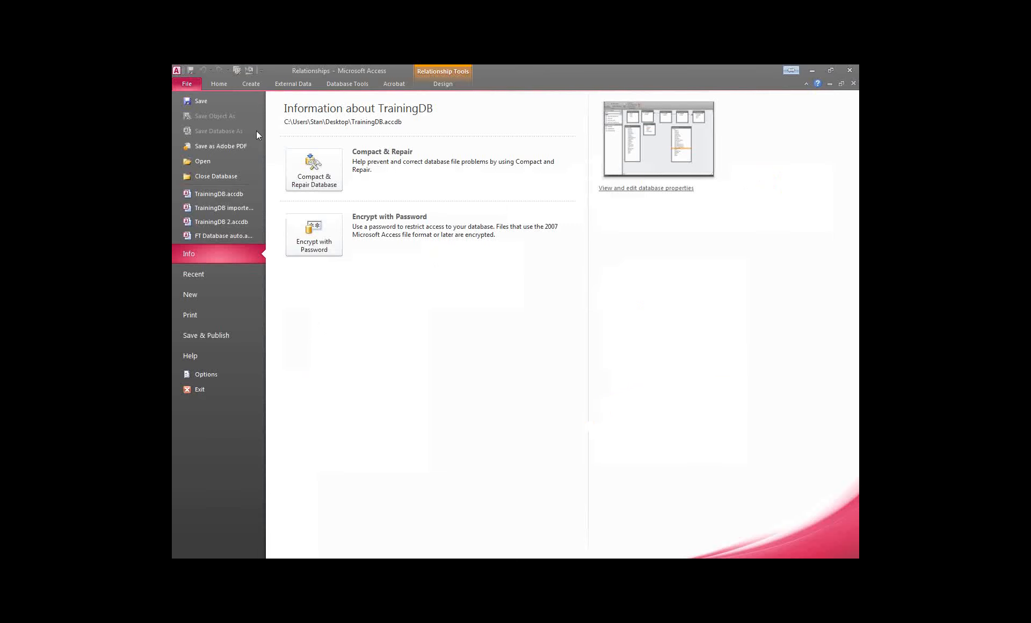
key(Escape)
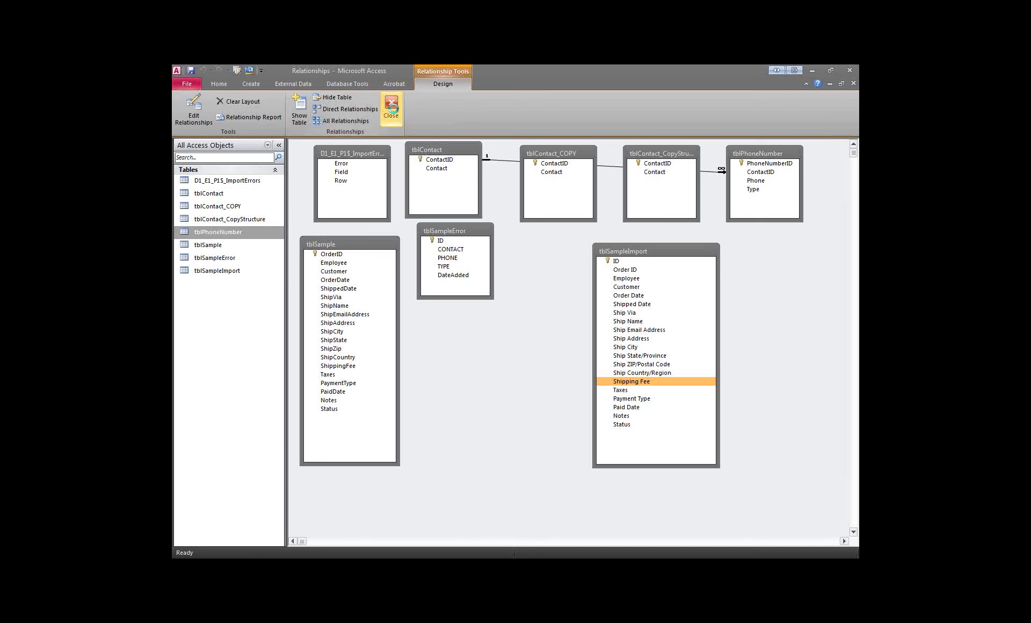
Close the Relationships window without saving its layout, and restore the maximized datasheets to separate windows
click(391, 105)
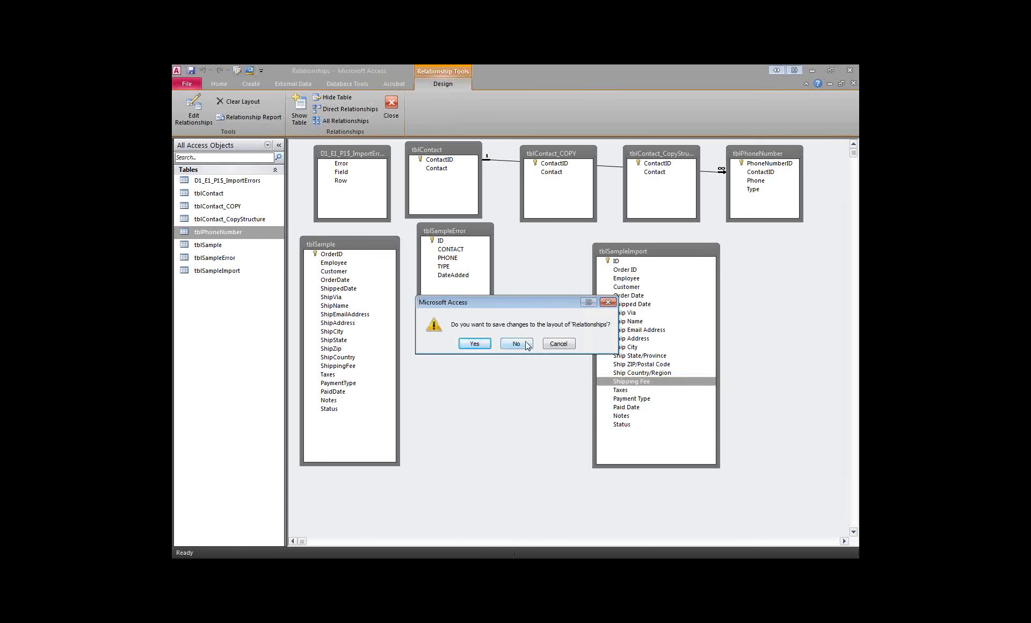
click(517, 344)
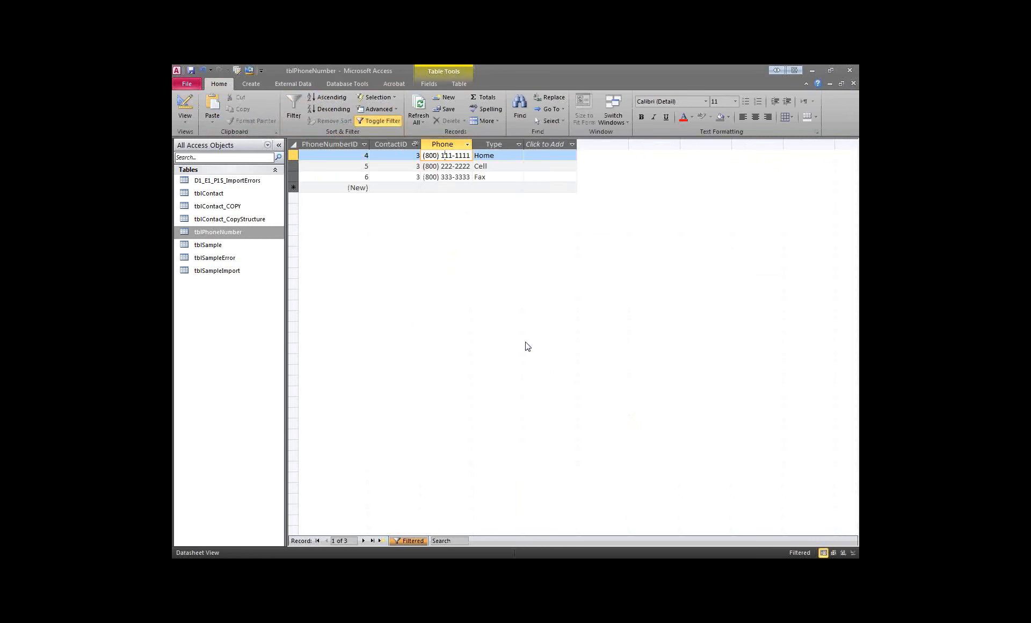
click(840, 84)
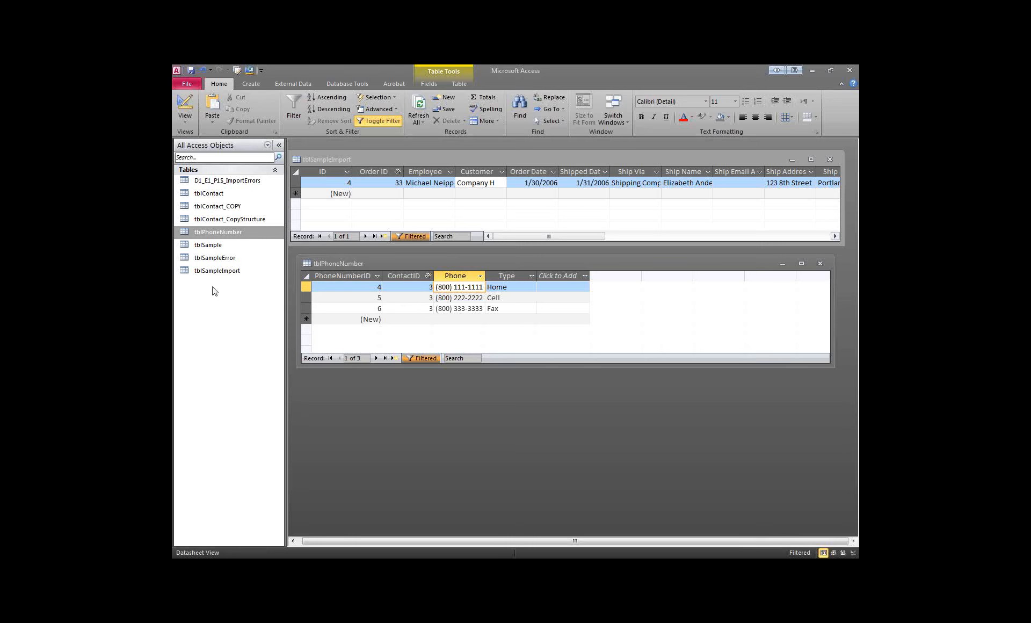
Switch to the Registrations database and close its REGISTRATIONS - Main Menu form
click(221, 208)
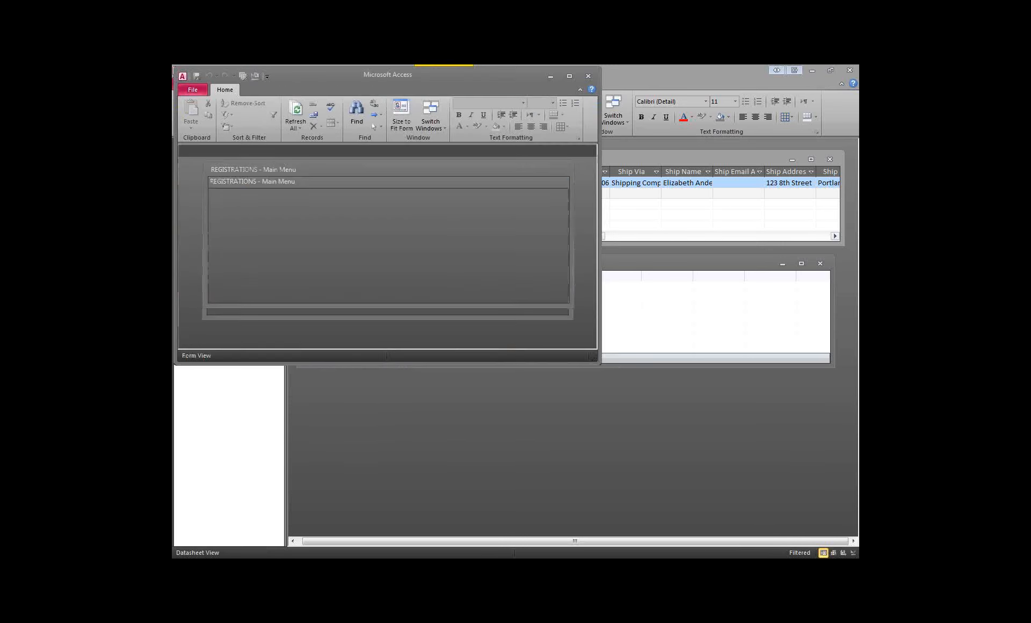
click(588, 75)
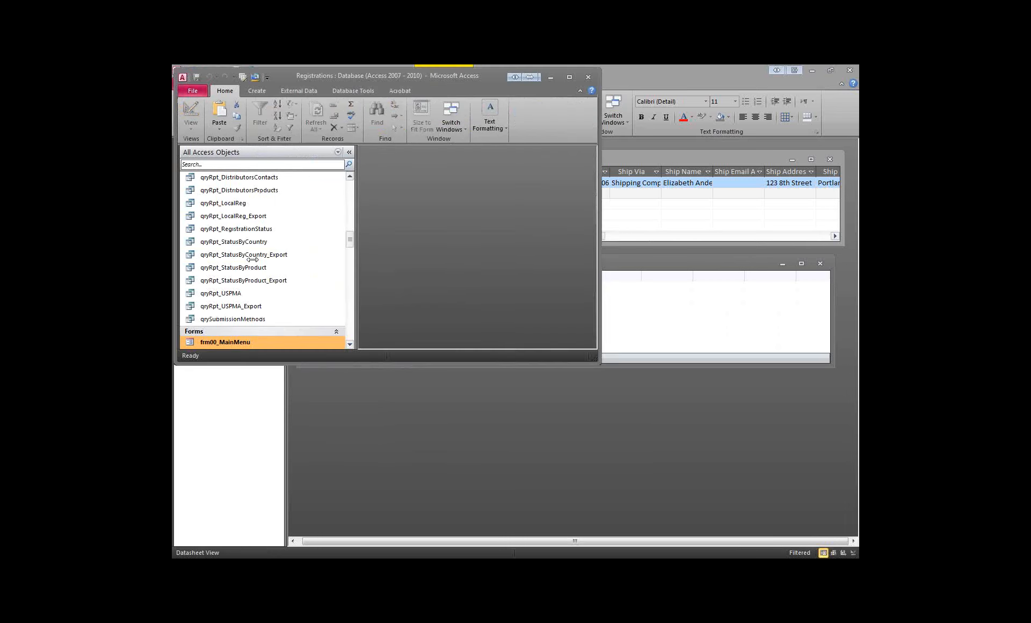
Maximize the Registrations database window and examine its tables, singling out tblDistributorContacts, tblDistributorCountry and tblModels
double_click(438, 78)
drag(343, 327, 339, 193)
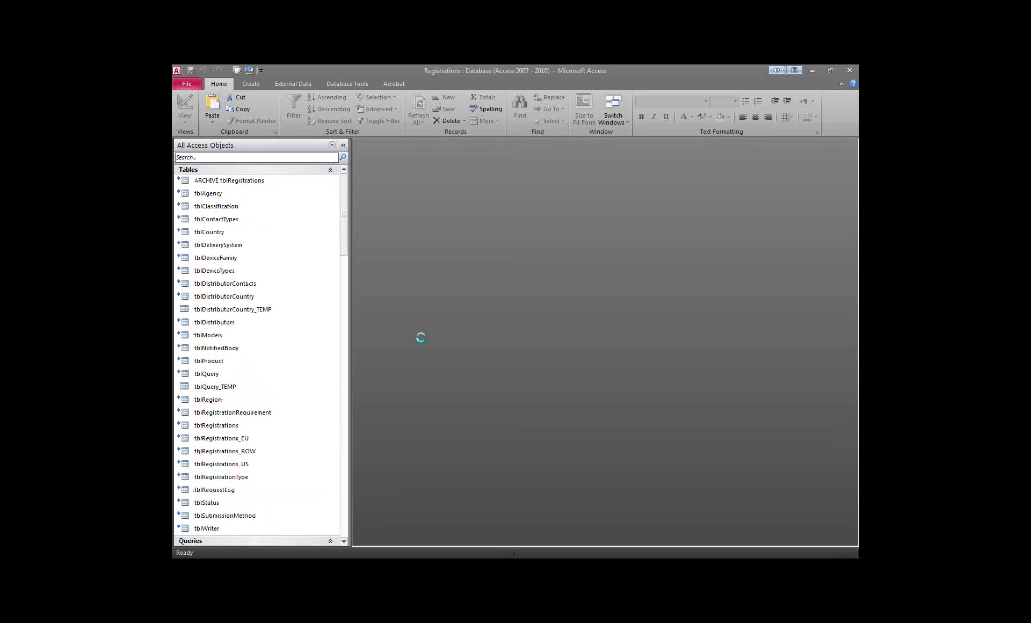
click(231, 284)
click(222, 297)
click(243, 285)
click(238, 298)
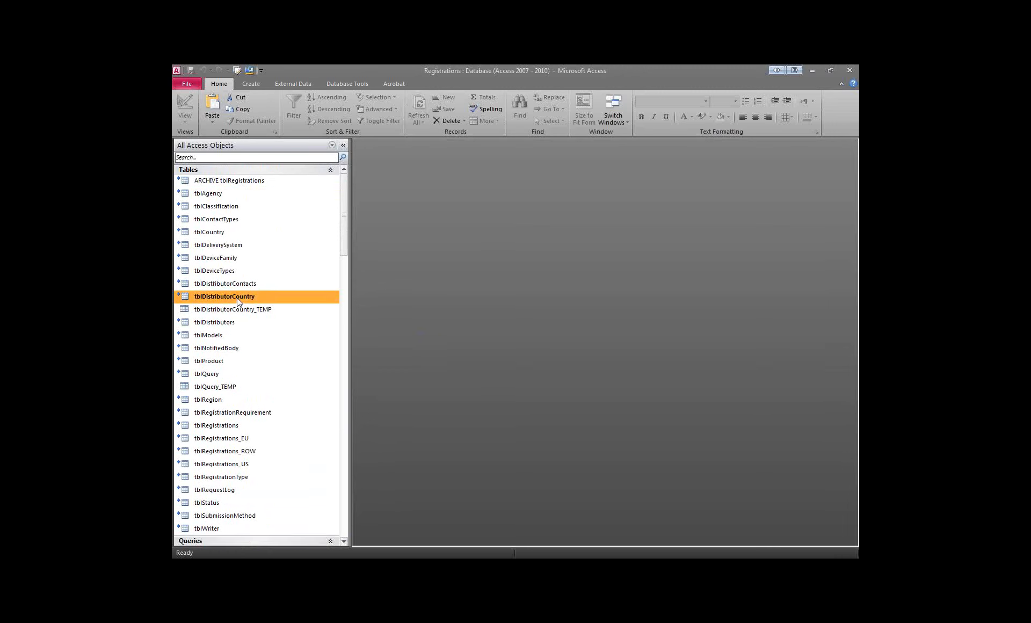
click(221, 337)
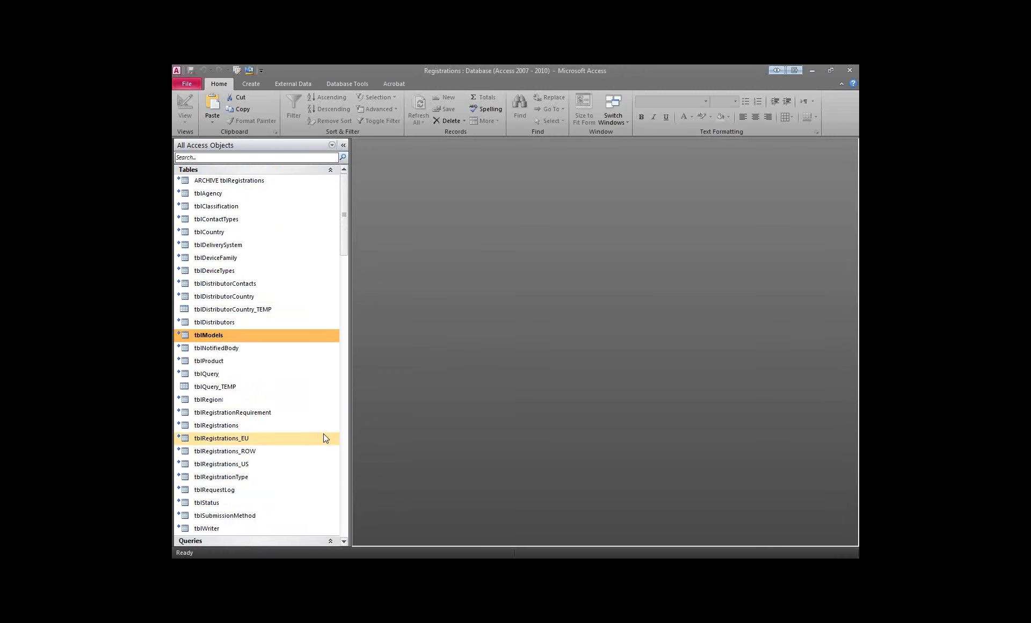
Examine the registration tables one by one, and select the range from tblRegistrations to tblRegistrations_US together
click(278, 426)
scroll(295, 432, down, 4)
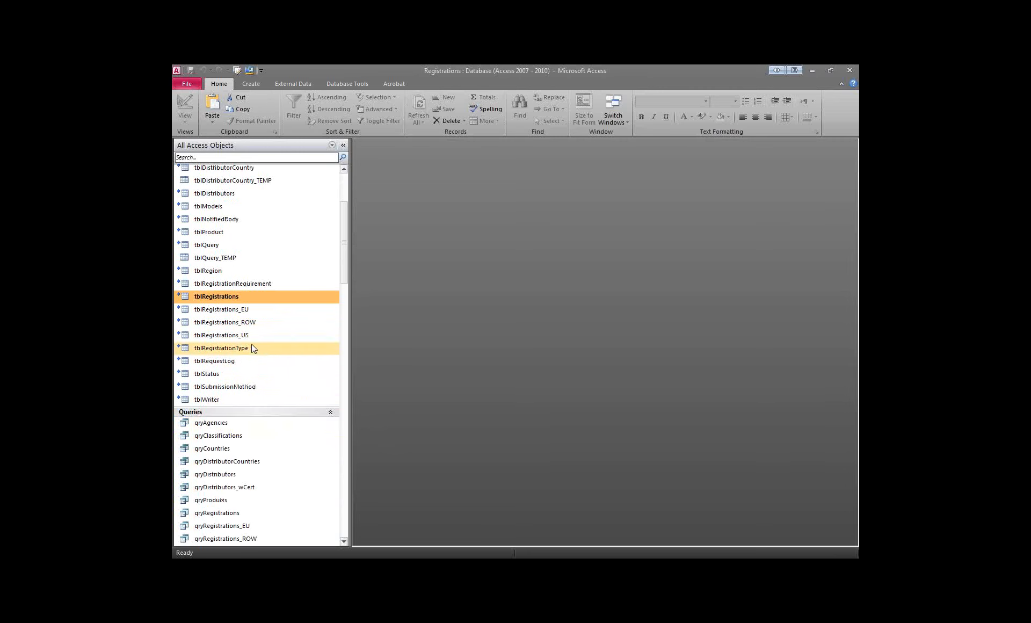
click(253, 310)
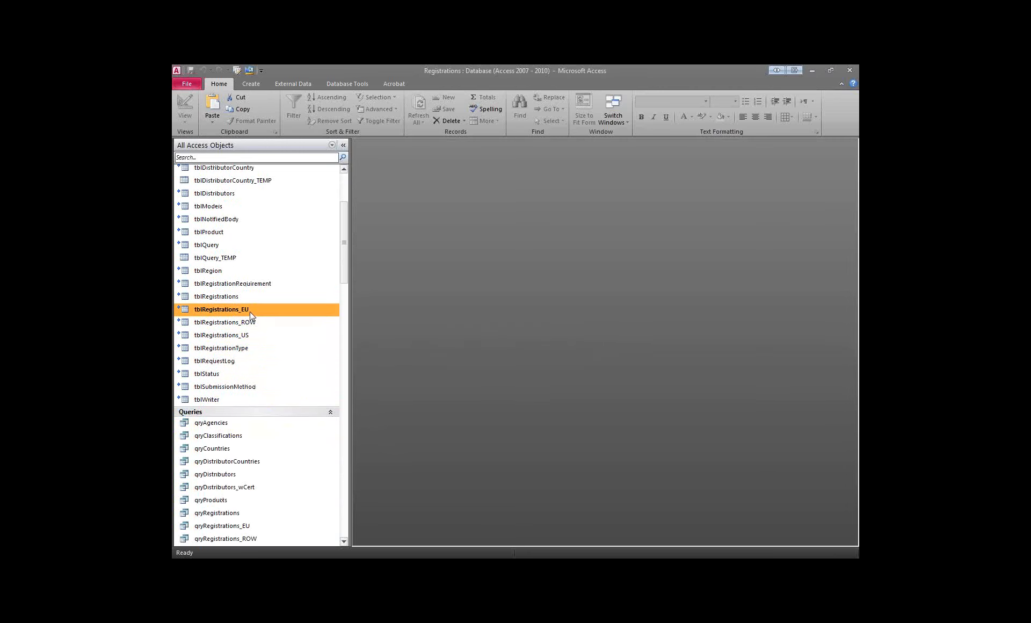
click(260, 323)
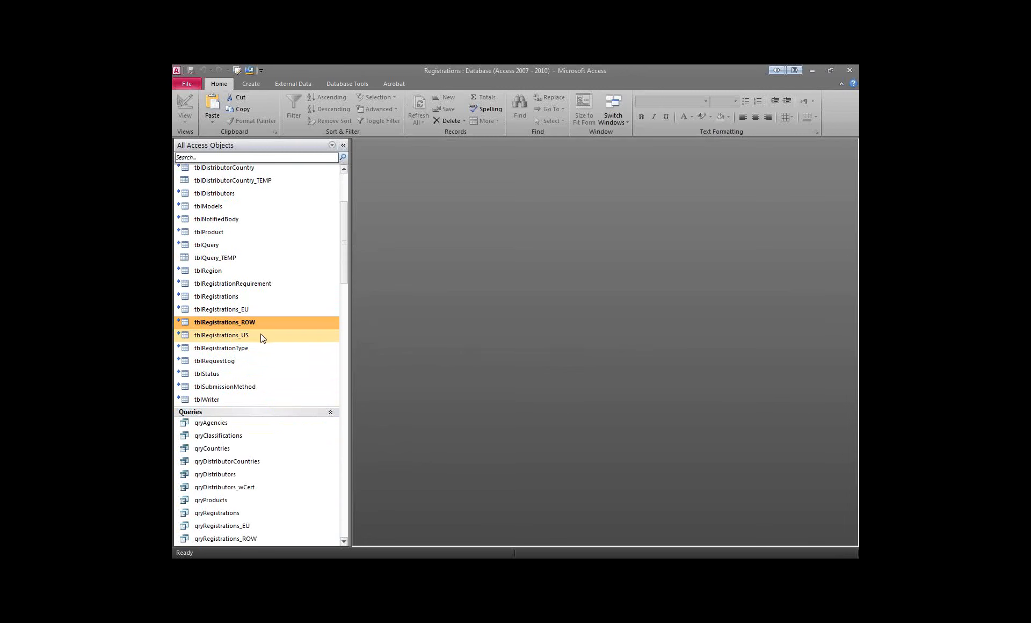
click(262, 336)
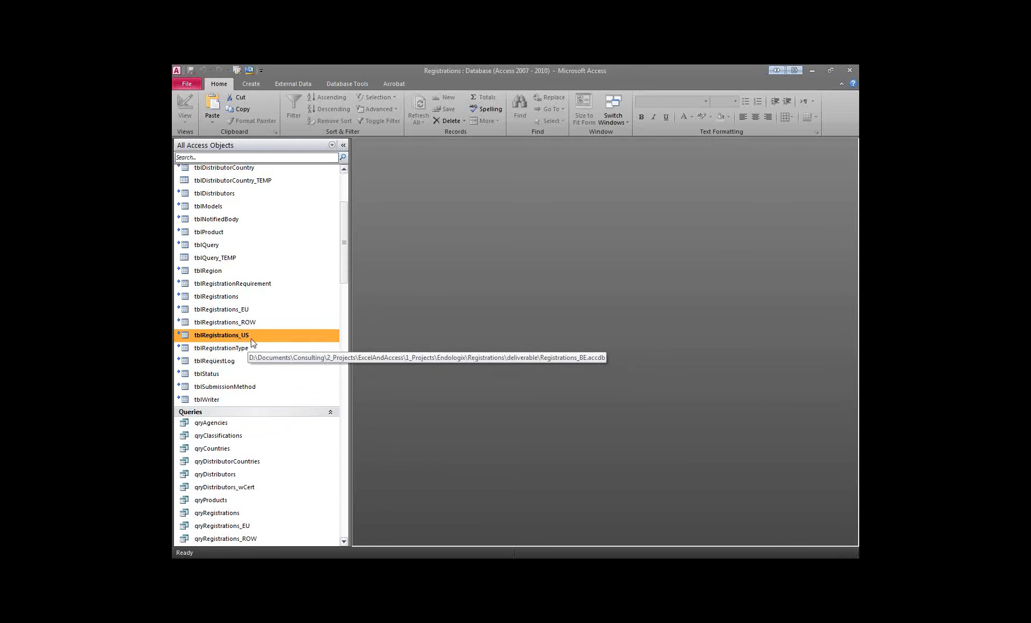
click(231, 298)
shift+click(231, 336)
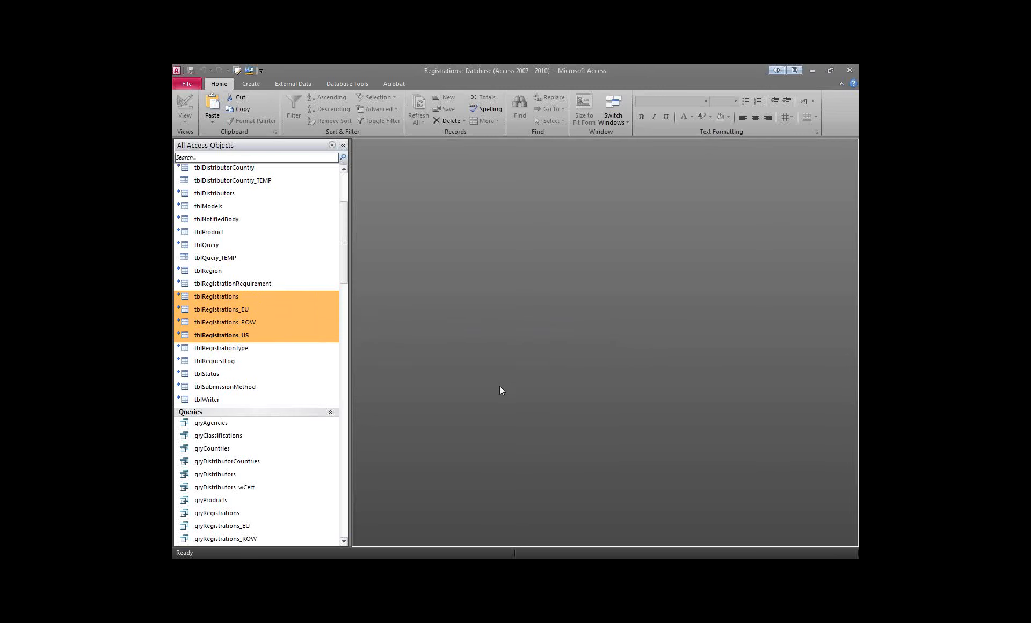
Look over tblSubmissionMethod and tblRegistrations_US, and browse the Registrations queries, singling out qryRpt_DistributorsContacts
click(314, 391)
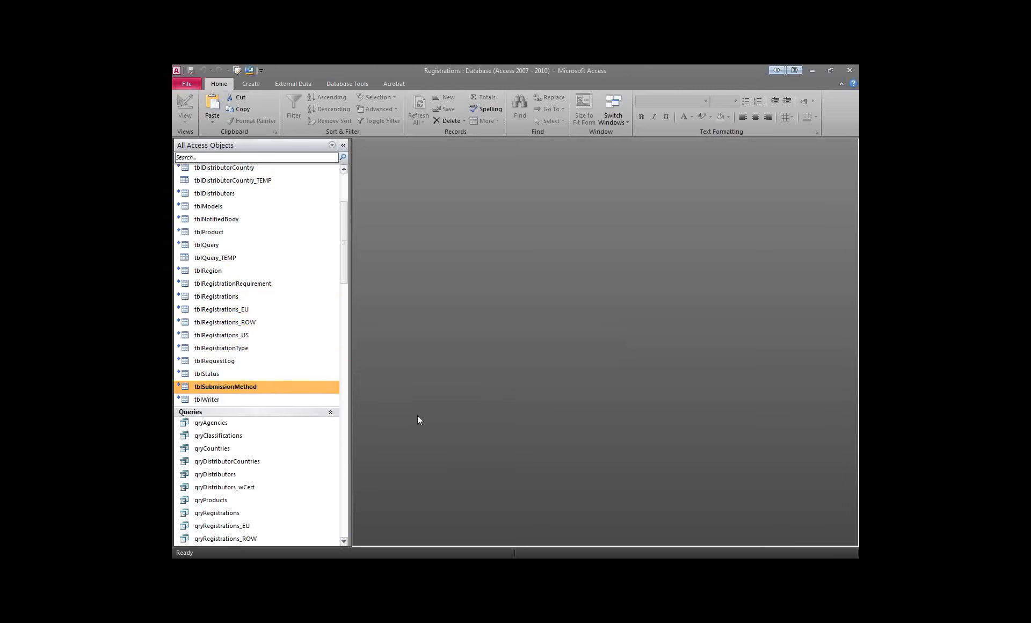
click(294, 337)
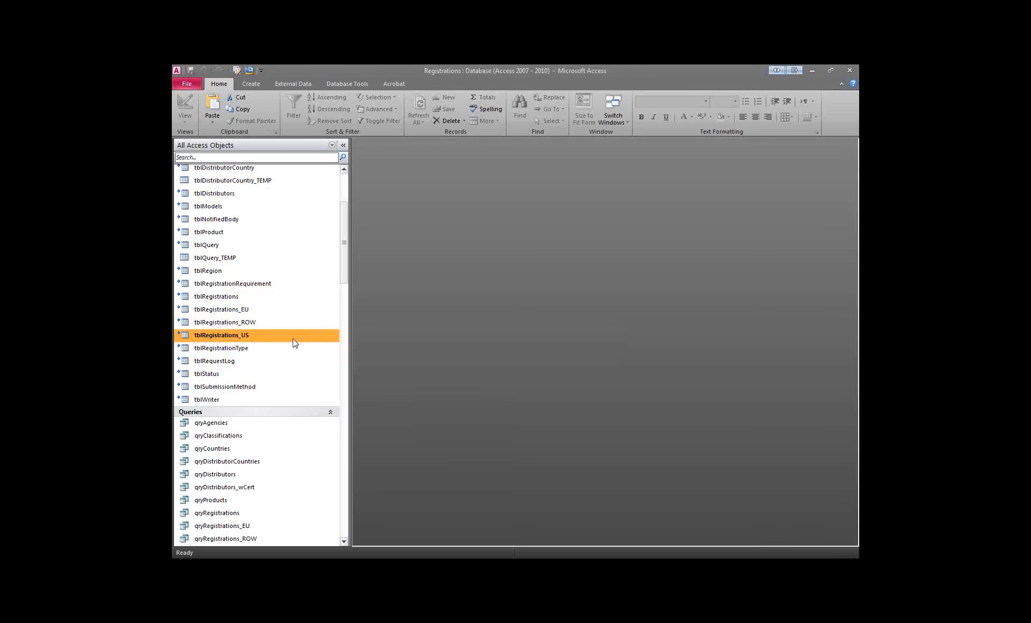
scroll(369, 354, down, 4)
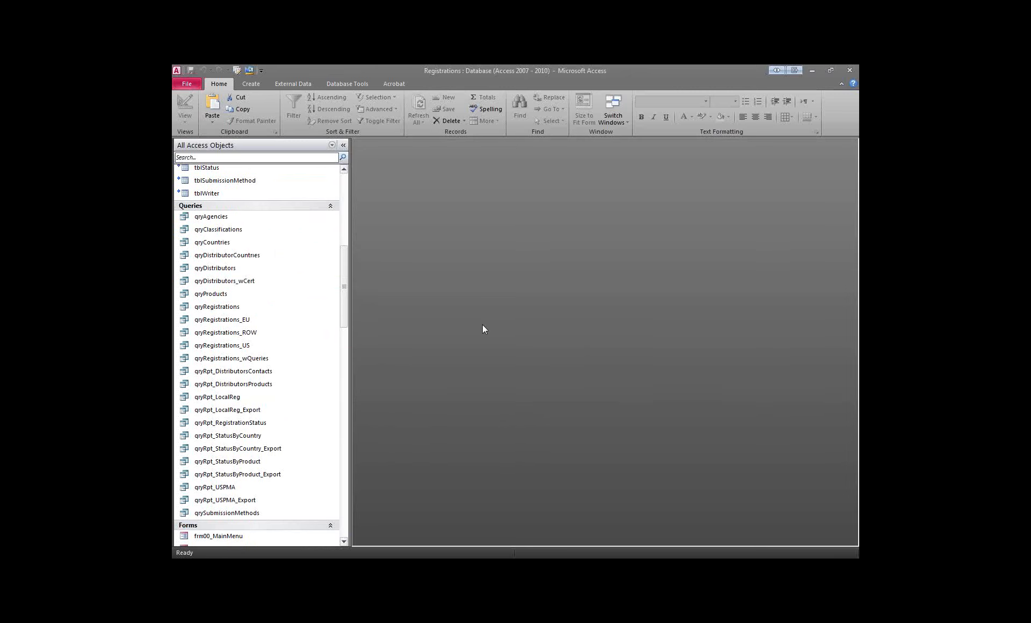
click(202, 374)
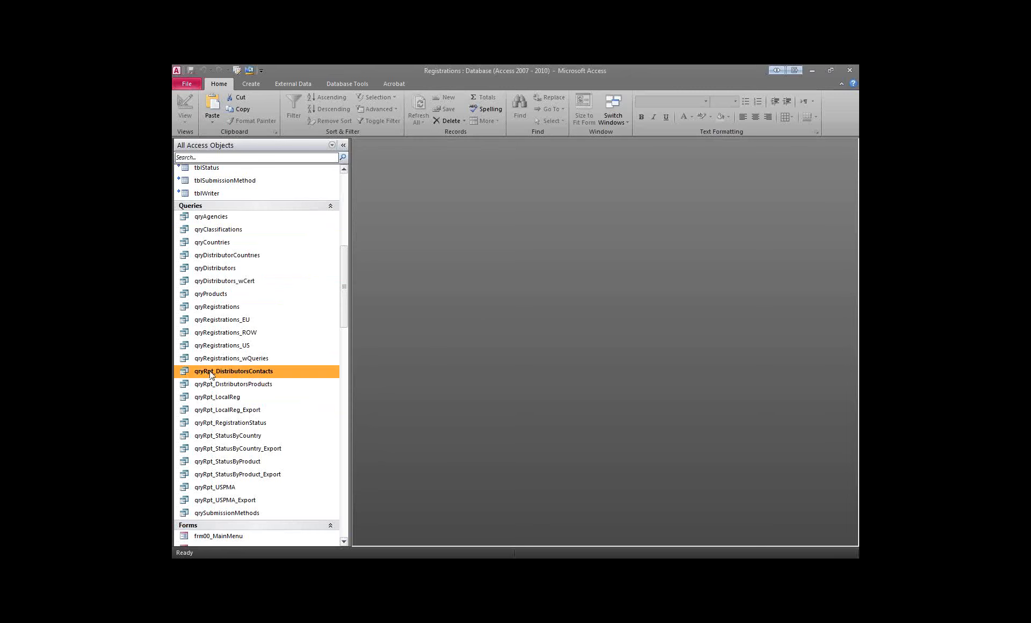
scroll(338, 451, up, 7)
scroll(344, 460, up, 2)
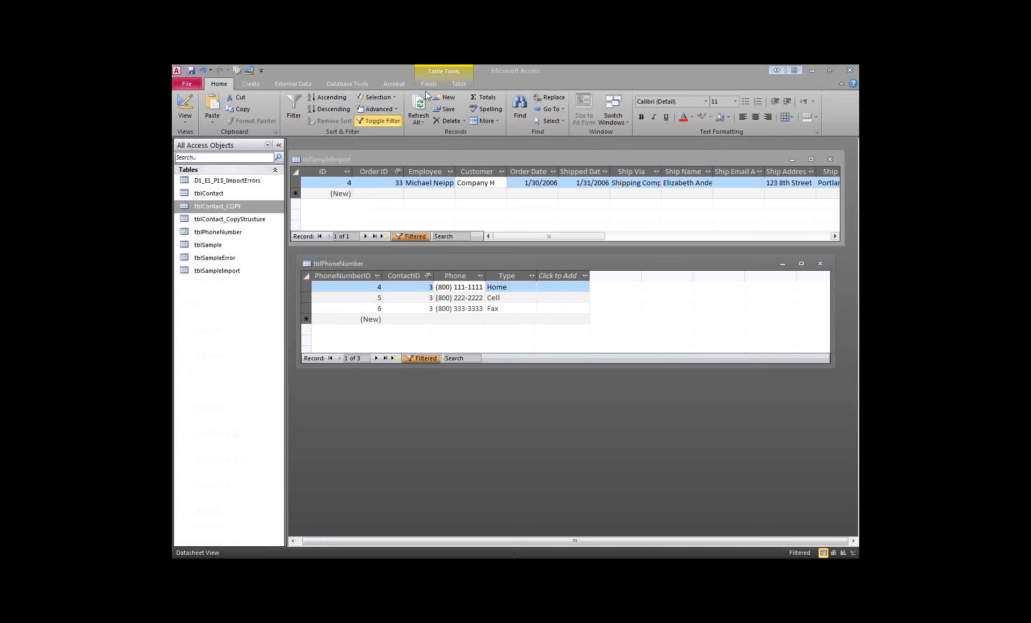
Open the Relationships window and move tblPhoneNumber closer to tblContact, level with its top edge
click(347, 84)
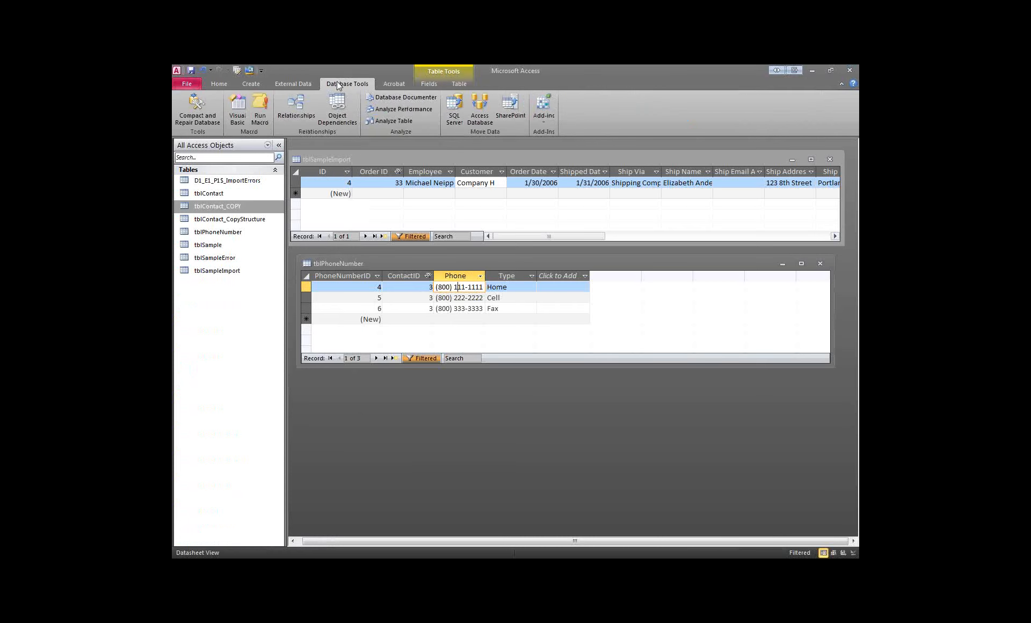
click(304, 107)
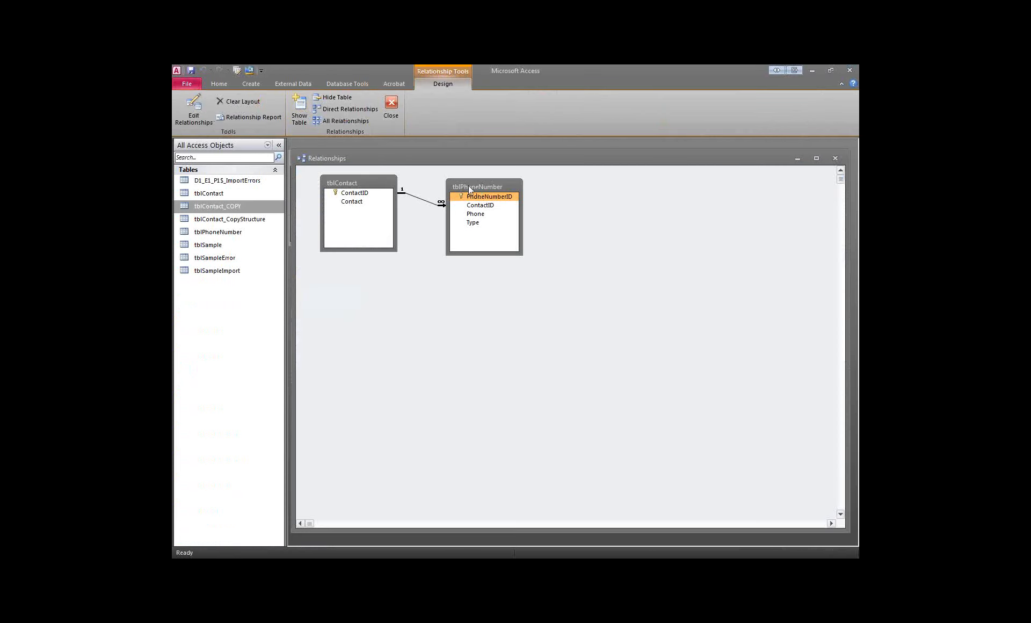
drag(468, 185, 451, 185)
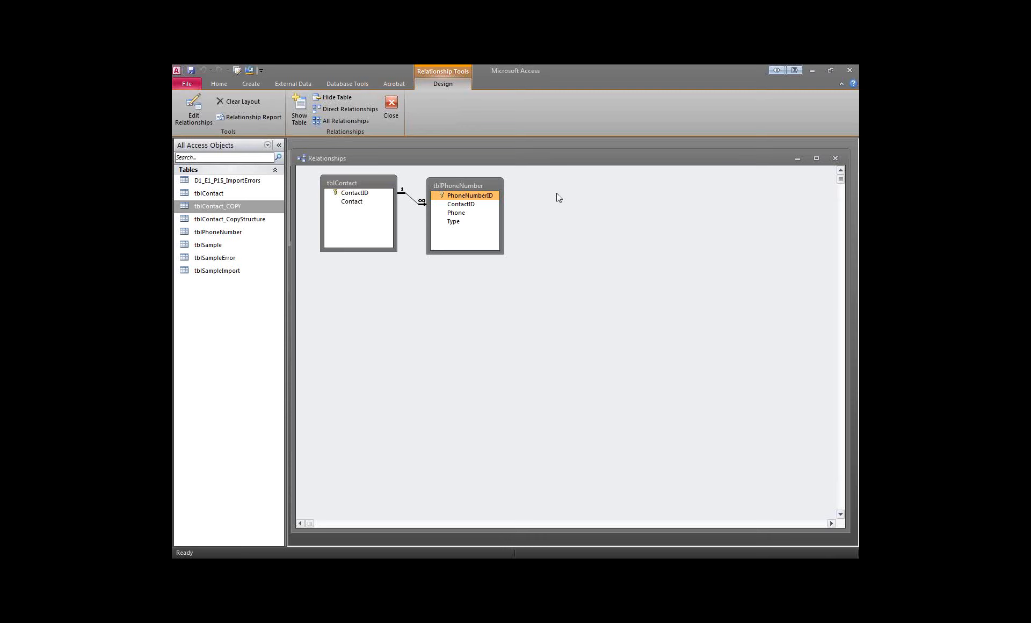
mouse_move(458, 180)
mouse_down()
mouse_move(443, 177)
mouse_move(457, 181)
mouse_up()
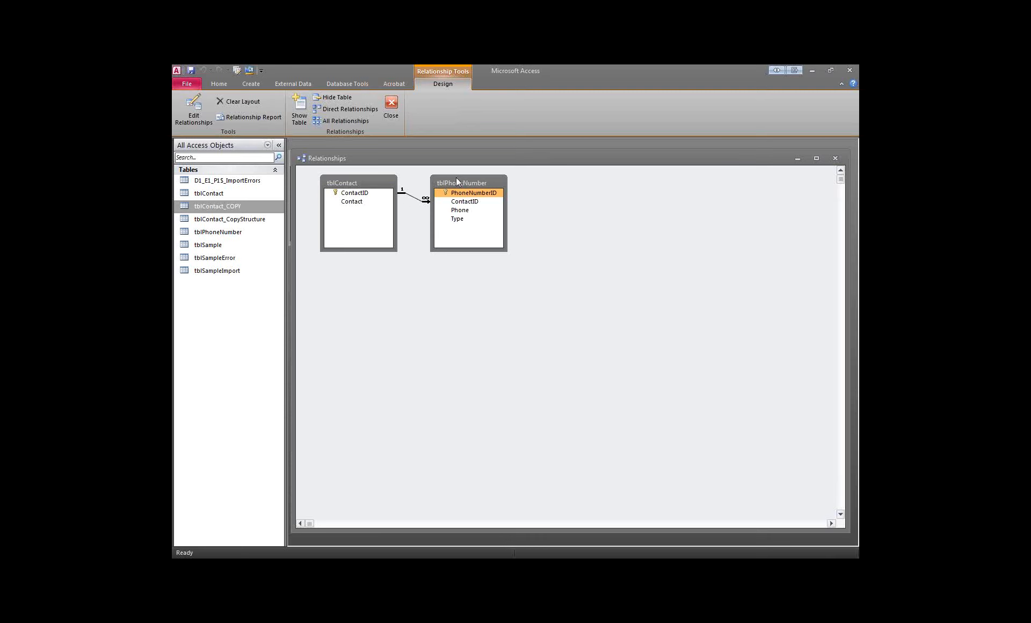